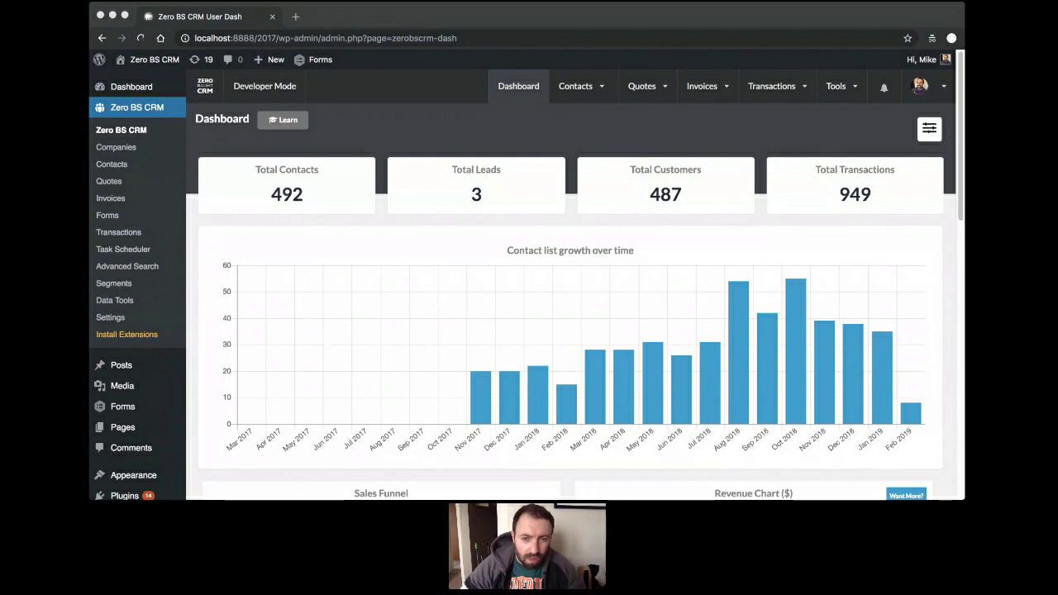
Hide the Total Contacts, Total Leads, Total Customers and Total Transactions cards from the dashboard.
{"action": "left_click", "coordinate": [515, 306]}
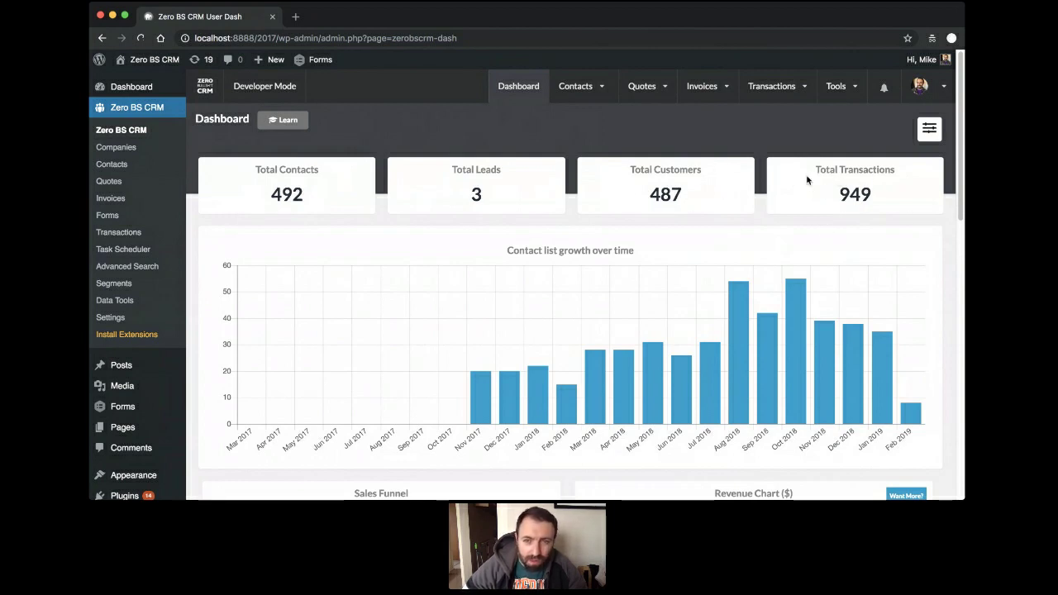
{"action": "left_click", "coordinate": [929, 134]}
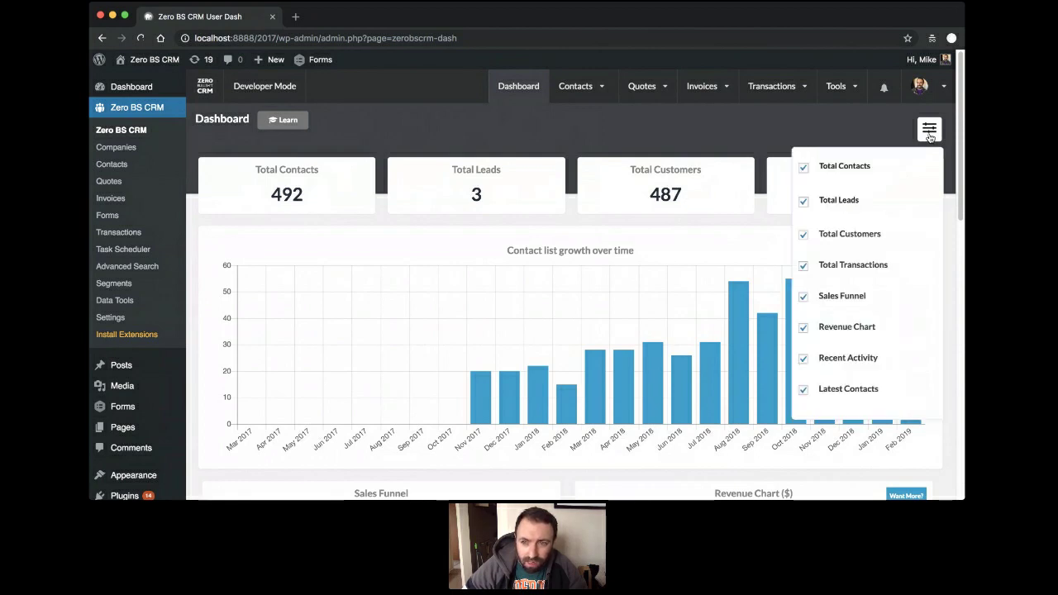
{"action": "left_click", "coordinate": [835, 170]}
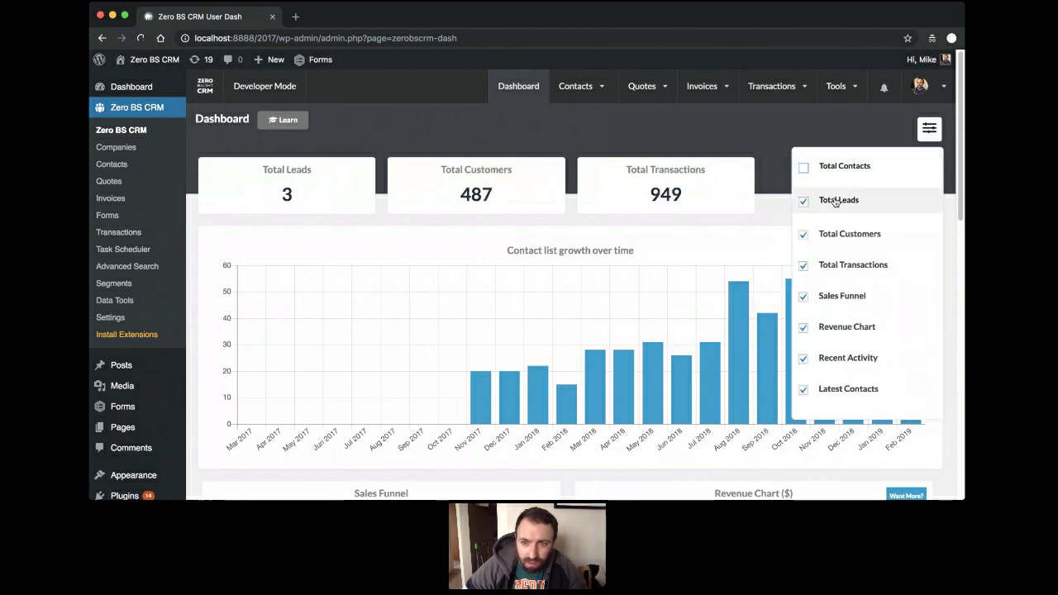
{"action": "left_click", "coordinate": [835, 201]}
{"action": "left_click", "coordinate": [833, 234]}
{"action": "left_click", "coordinate": [837, 264]}
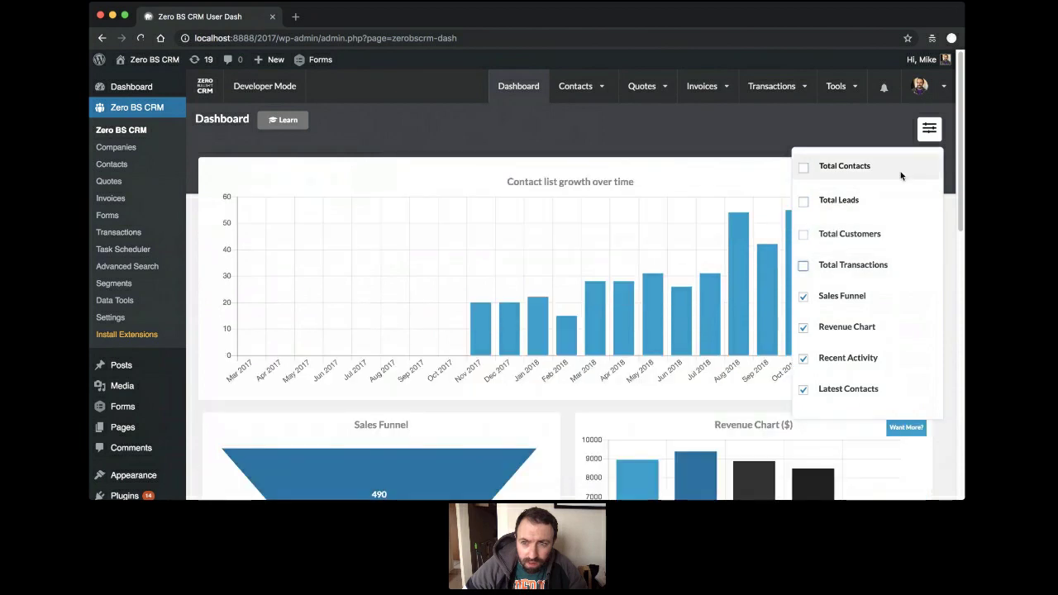
{"action": "left_click", "coordinate": [927, 135]}
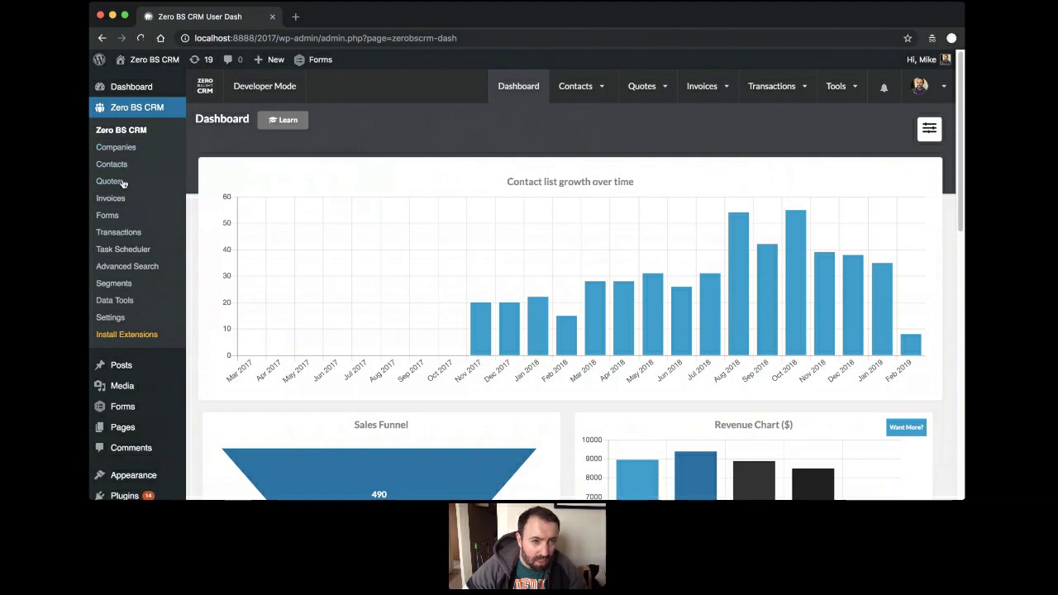
{"action": "scroll", "coordinate": [141, 177], "scroll_direction": "down", "scroll_amount": 5}
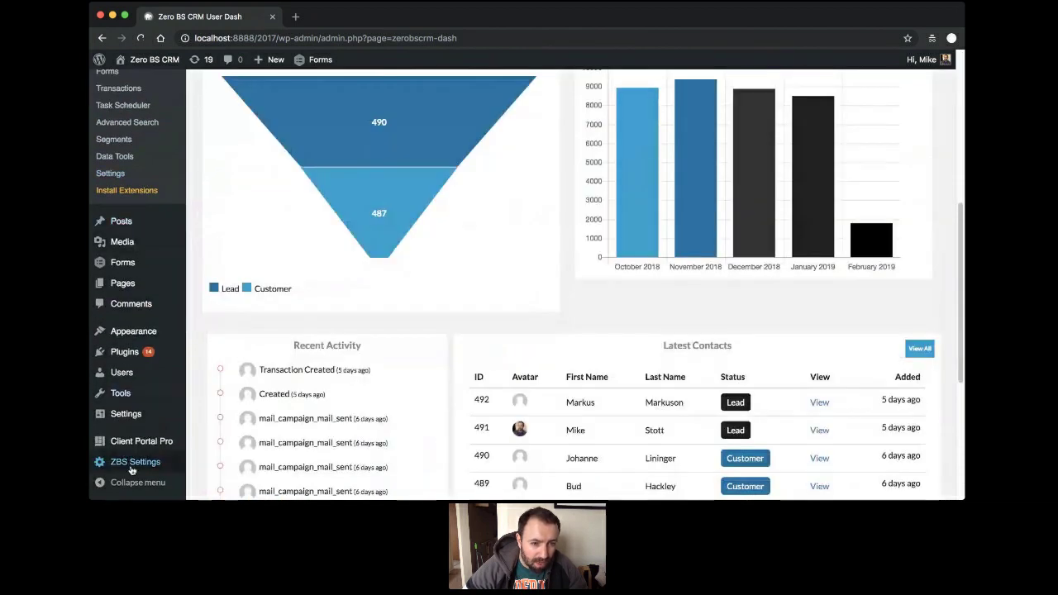
{"action": "mouse_move", "coordinate": [132, 467]}
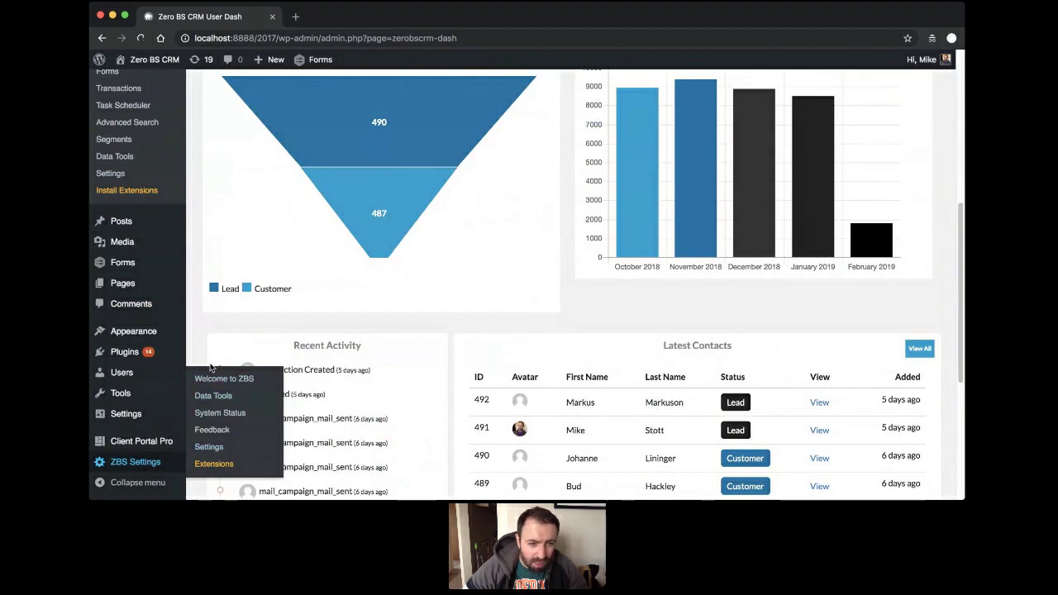
{"action": "scroll", "coordinate": [199, 248], "scroll_direction": "up", "scroll_amount": 5}
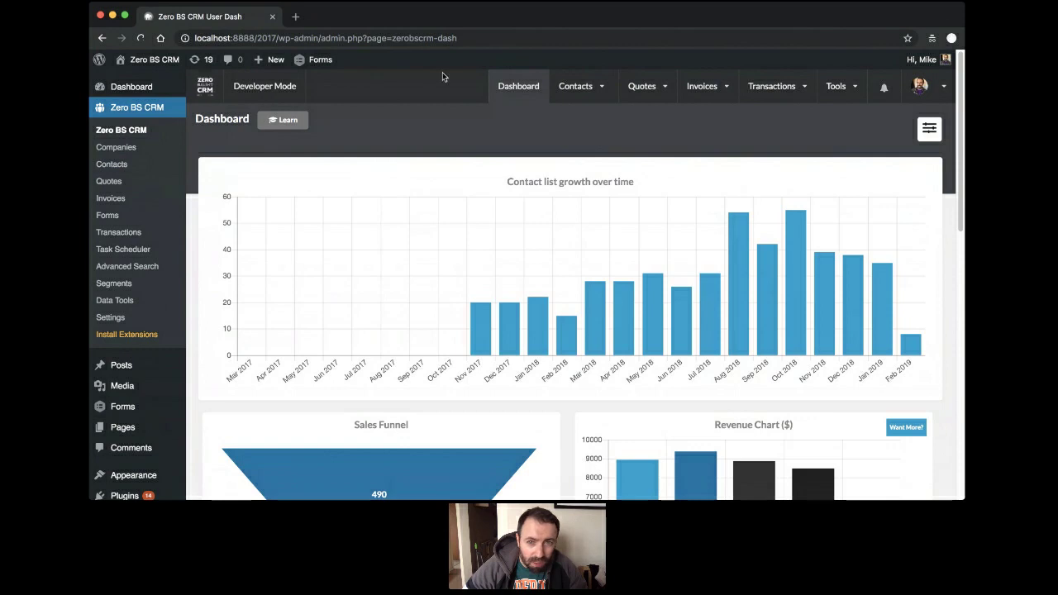
{"action": "mouse_move", "coordinate": [673, 81]}
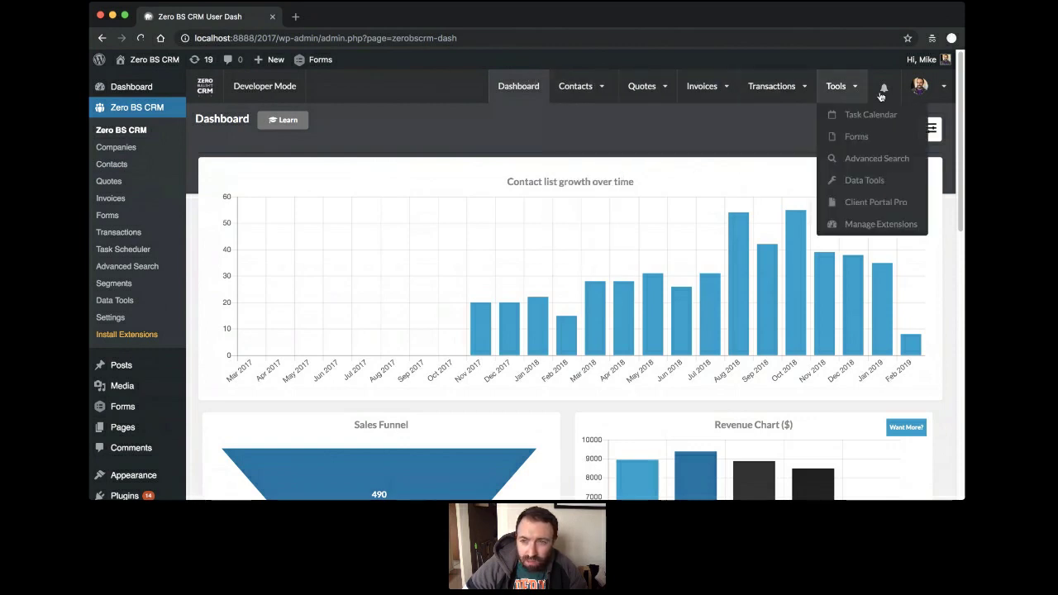
Switch the CRM to full-screen mode and open the full contacts list via Contacts > View all.
{"action": "left_click", "coordinate": [204, 88]}
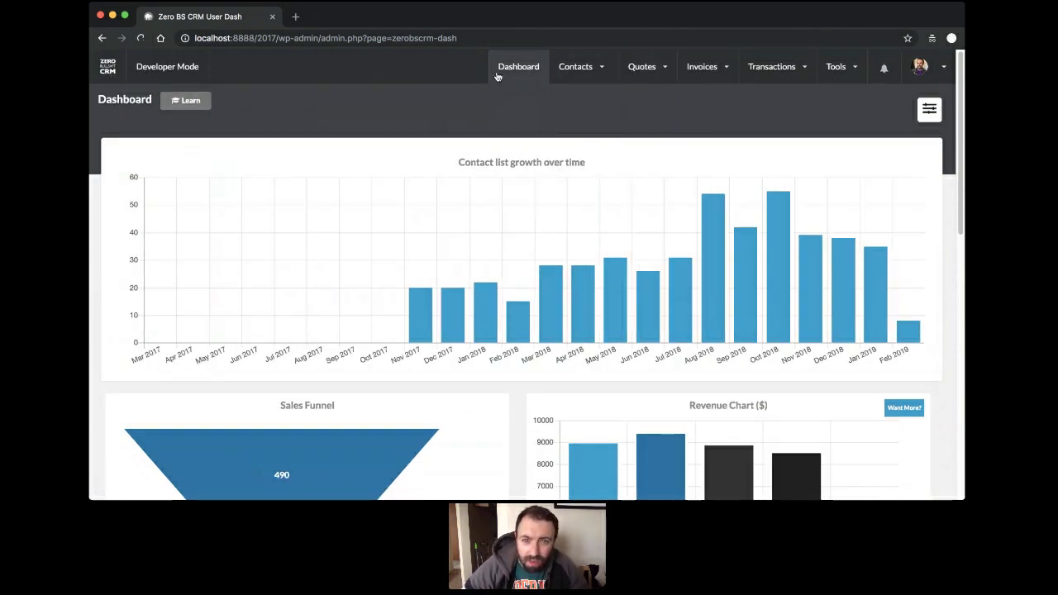
{"action": "mouse_move", "coordinate": [578, 66]}
{"action": "left_click", "coordinate": [584, 122]}
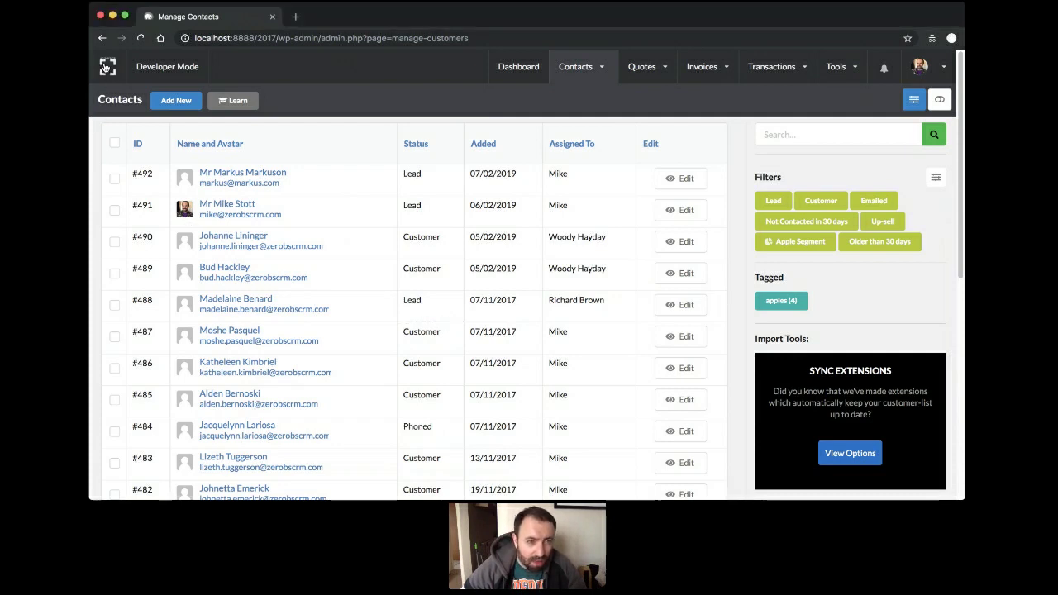
Open the Your Team page from the avatar menu, then restore the WordPress admin bar and sidebar.
{"action": "left_click", "coordinate": [107, 68]}
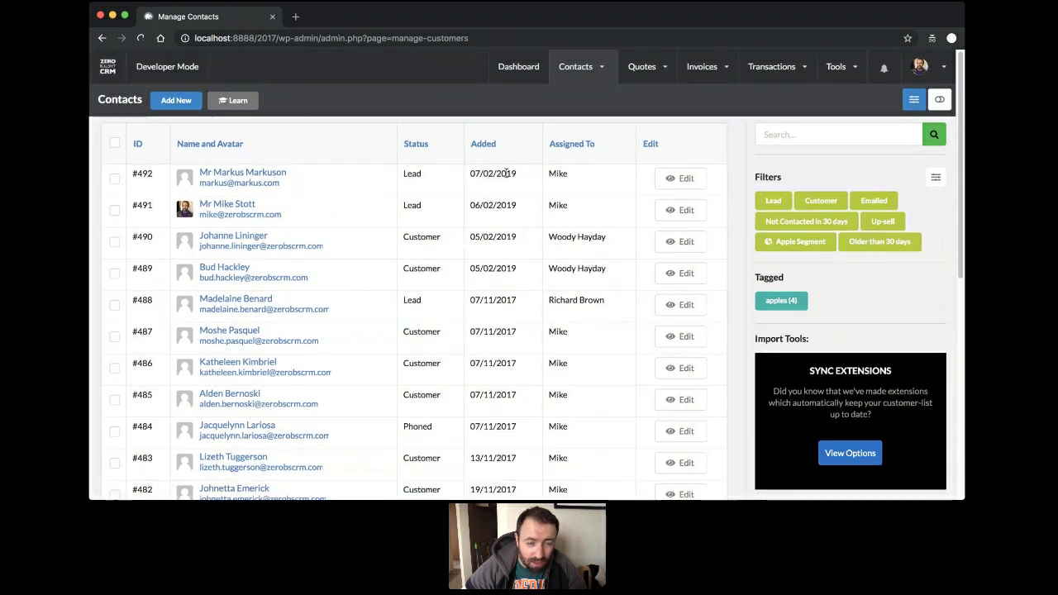
{"action": "left_click", "coordinate": [205, 86]}
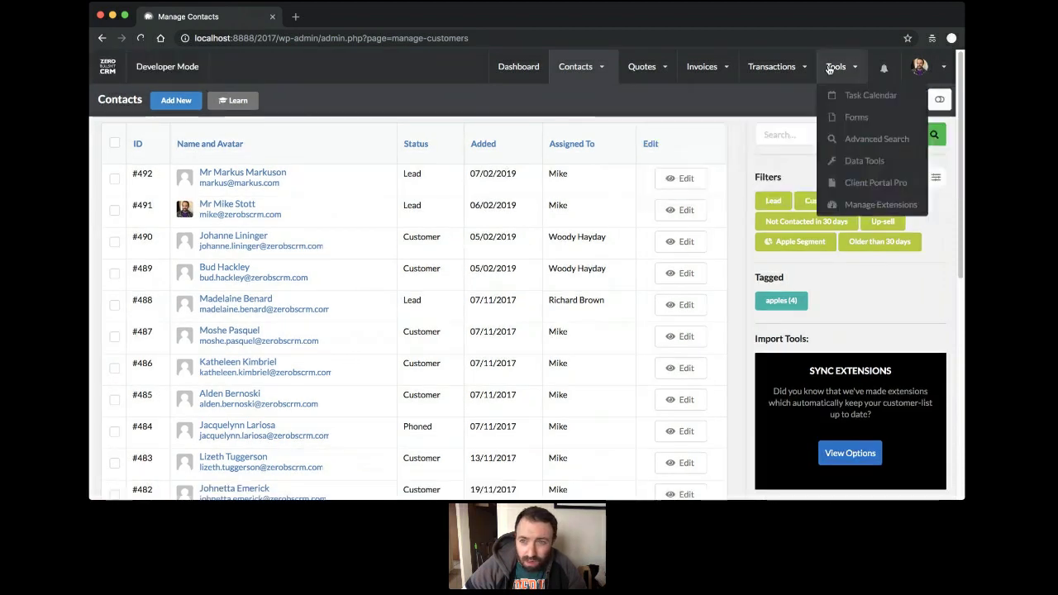
{"action": "mouse_move", "coordinate": [929, 68]}
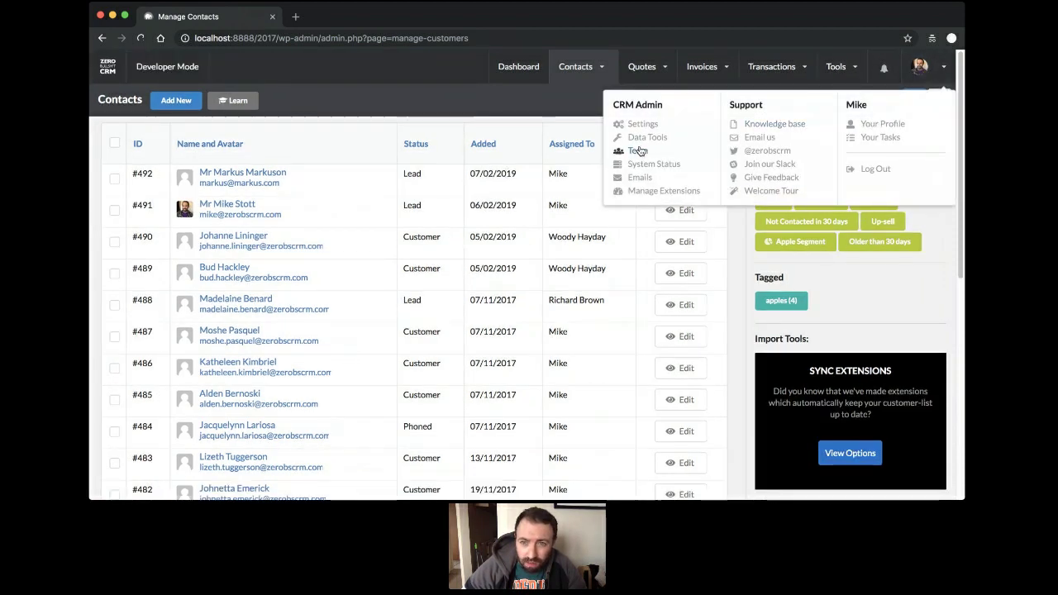
{"action": "left_click", "coordinate": [637, 152]}
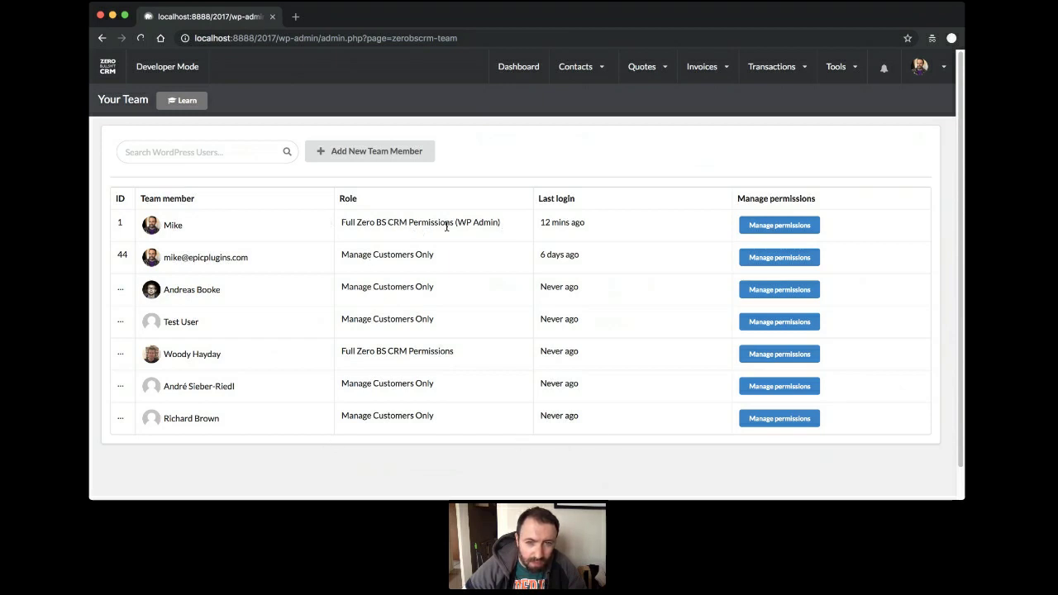
{"action": "left_click", "coordinate": [107, 66]}
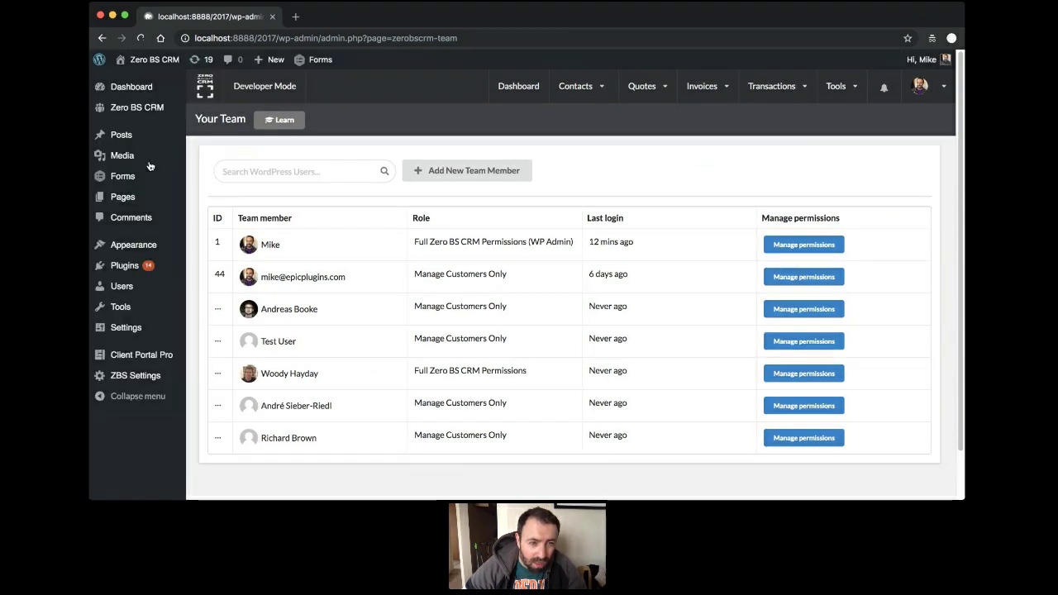
{"action": "mouse_move", "coordinate": [130, 87]}
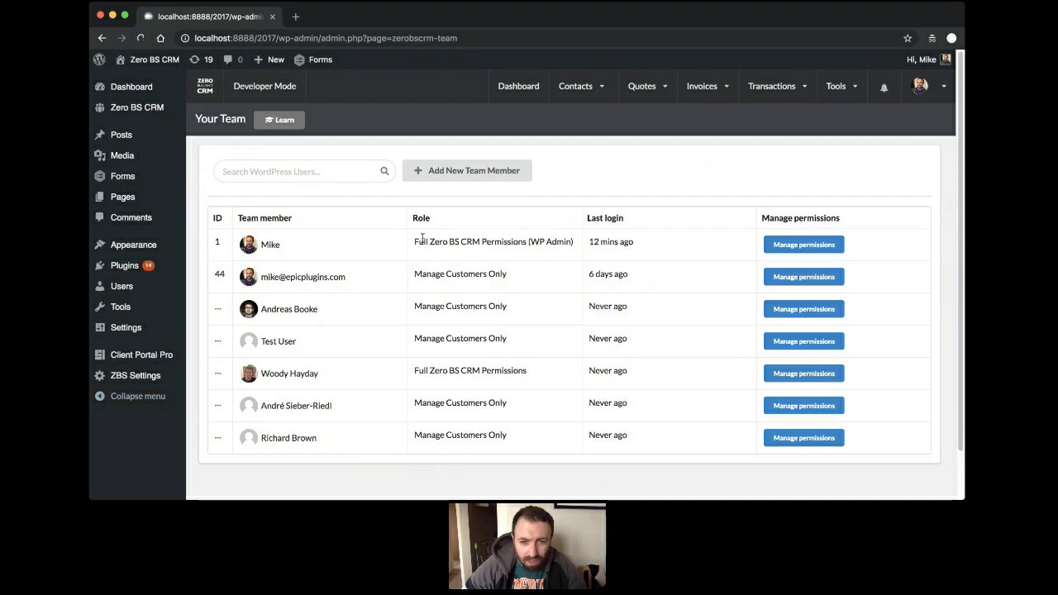
{"action": "mouse_move", "coordinate": [922, 87]}
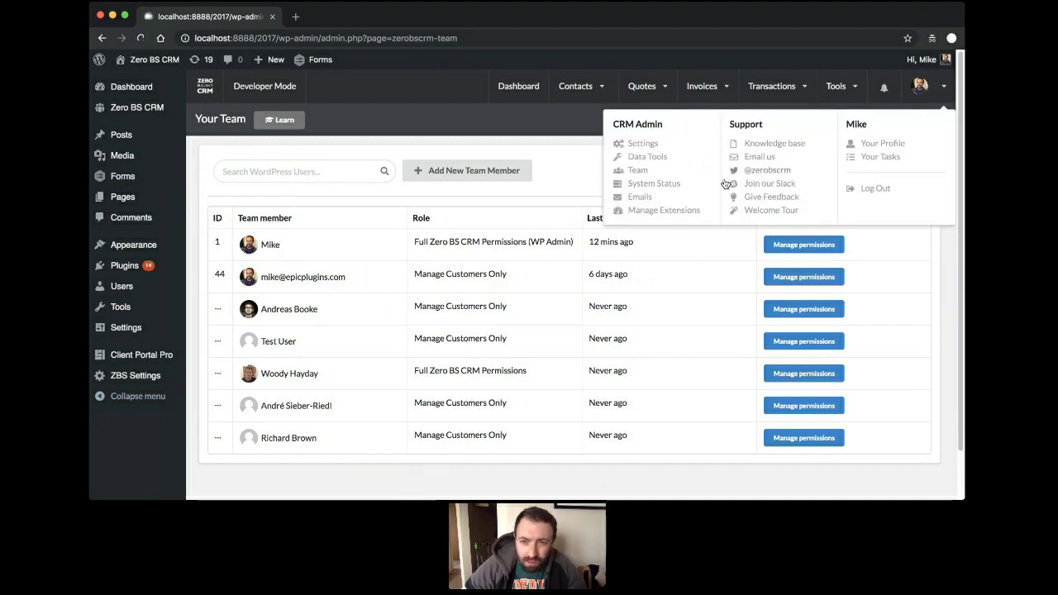
In General Settings, turn on Override WordPress for all WP users and for CRM-role users.
{"action": "left_click", "coordinate": [652, 144]}
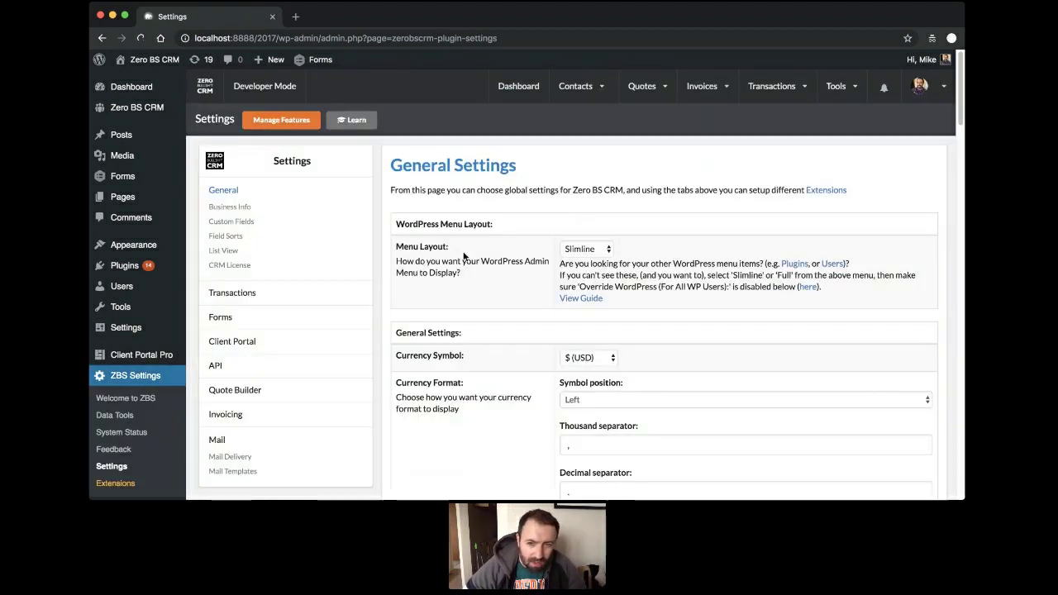
{"action": "scroll", "coordinate": [463, 256], "scroll_direction": "down", "scroll_amount": 6}
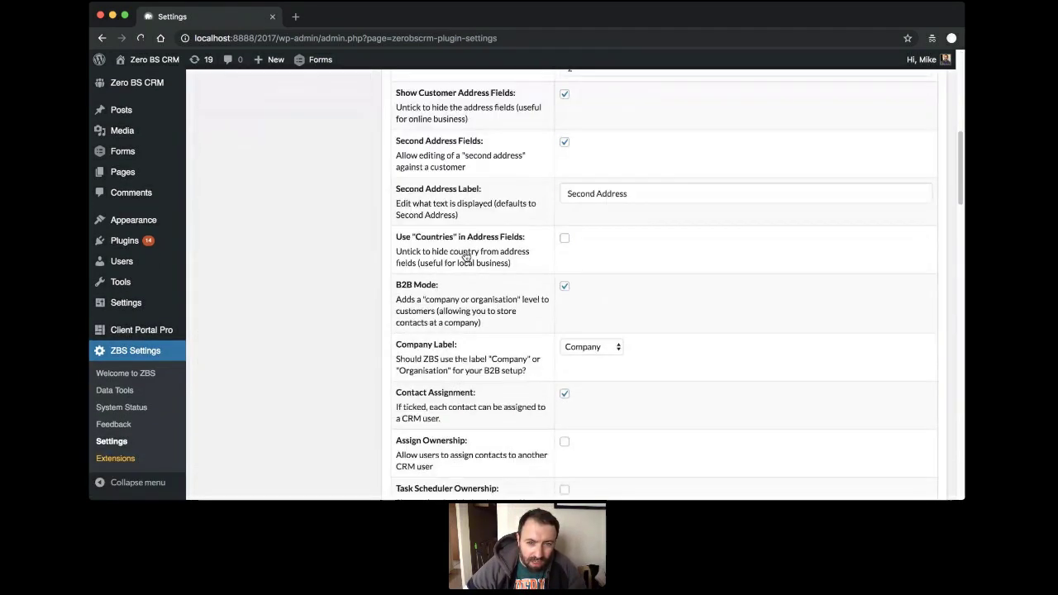
{"action": "scroll", "coordinate": [472, 249], "scroll_direction": "down", "scroll_amount": 4}
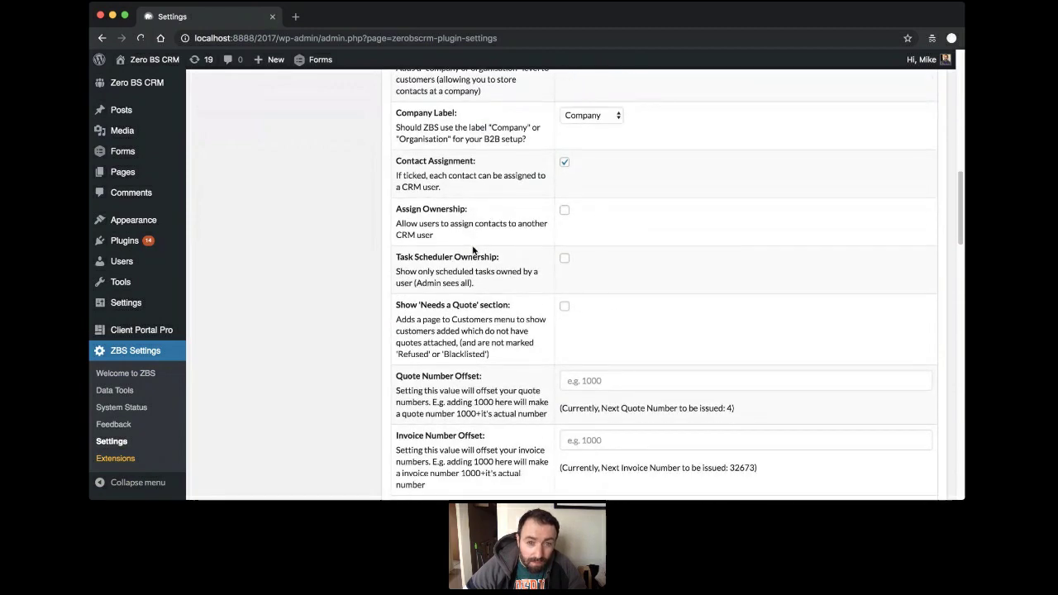
{"action": "scroll", "coordinate": [473, 250], "scroll_direction": "up", "scroll_amount": 5}
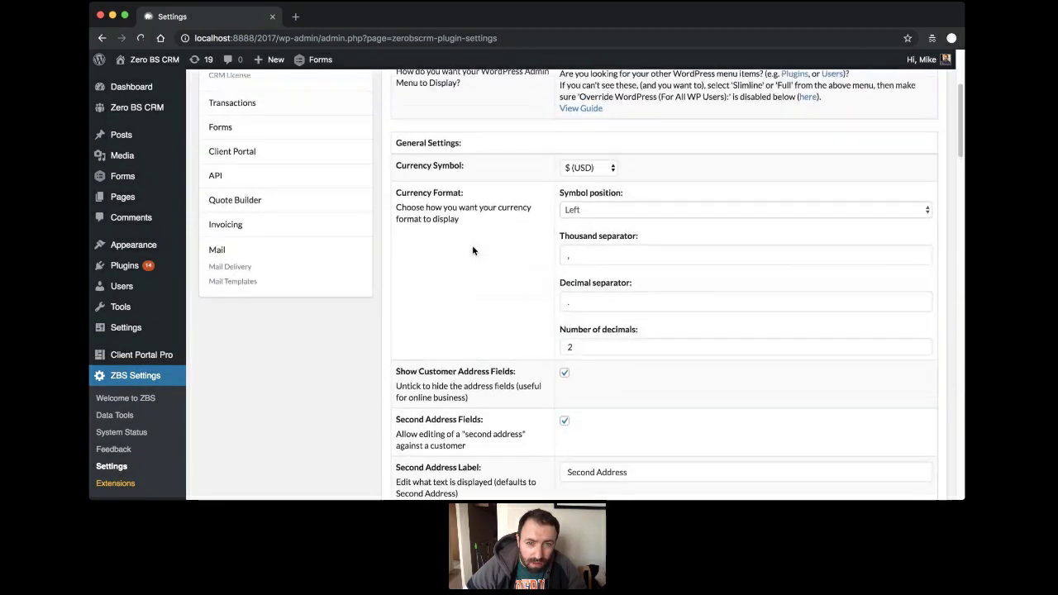
{"action": "scroll", "coordinate": [471, 245], "scroll_direction": "up", "scroll_amount": 3}
{"action": "scroll", "coordinate": [471, 244], "scroll_direction": "down", "scroll_amount": 8}
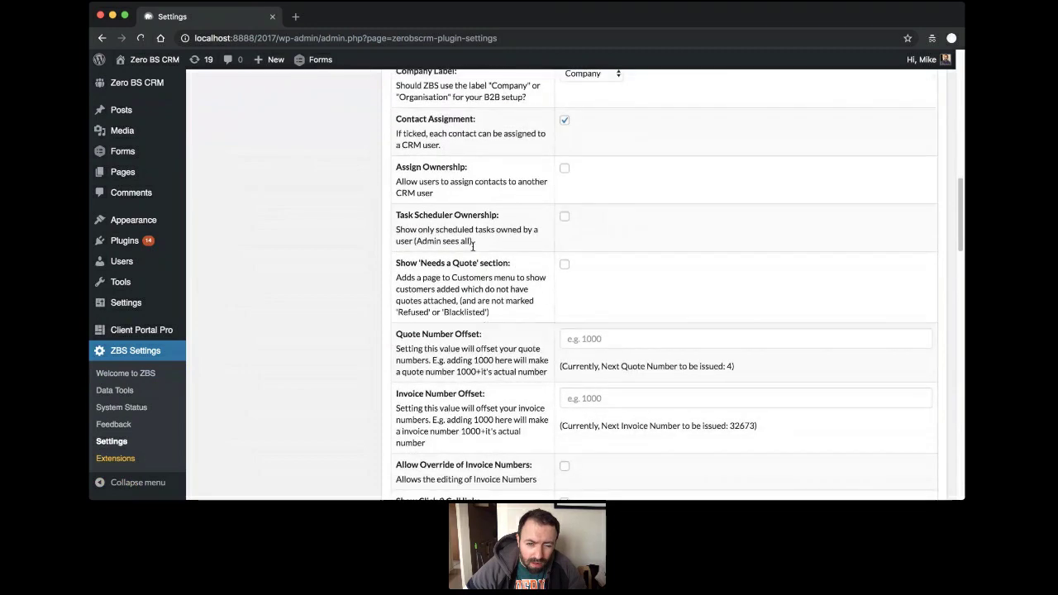
{"action": "scroll", "coordinate": [472, 245], "scroll_direction": "down", "scroll_amount": 10}
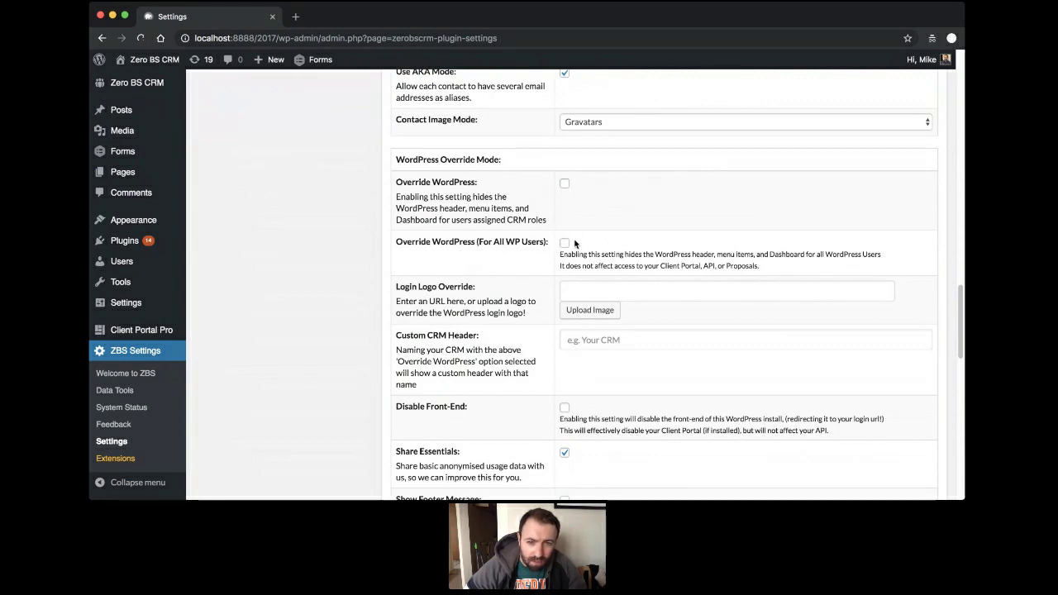
{"action": "left_click", "coordinate": [565, 243]}
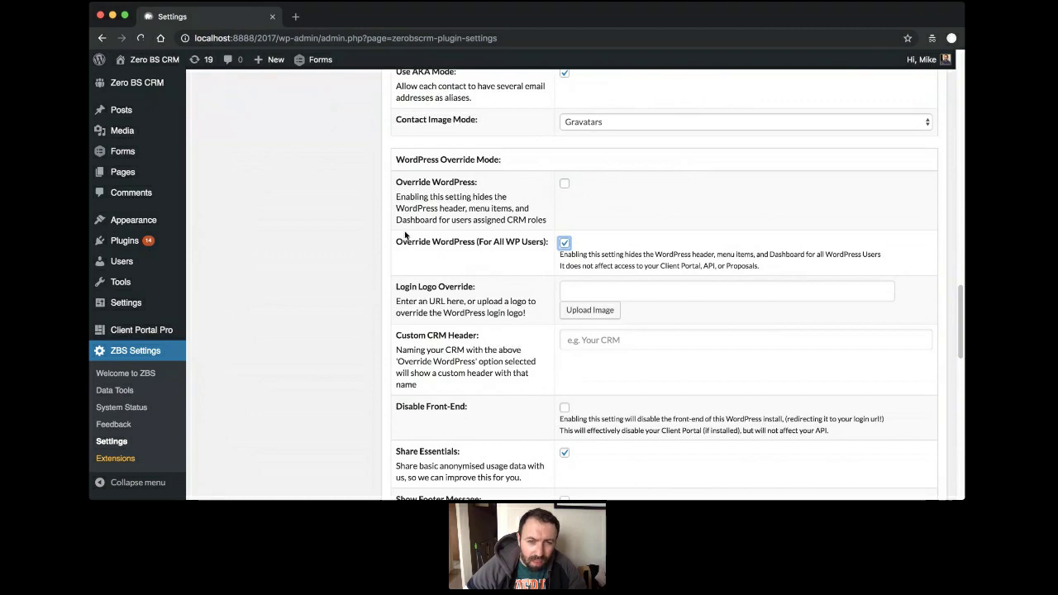
{"action": "left_click", "coordinate": [563, 186]}
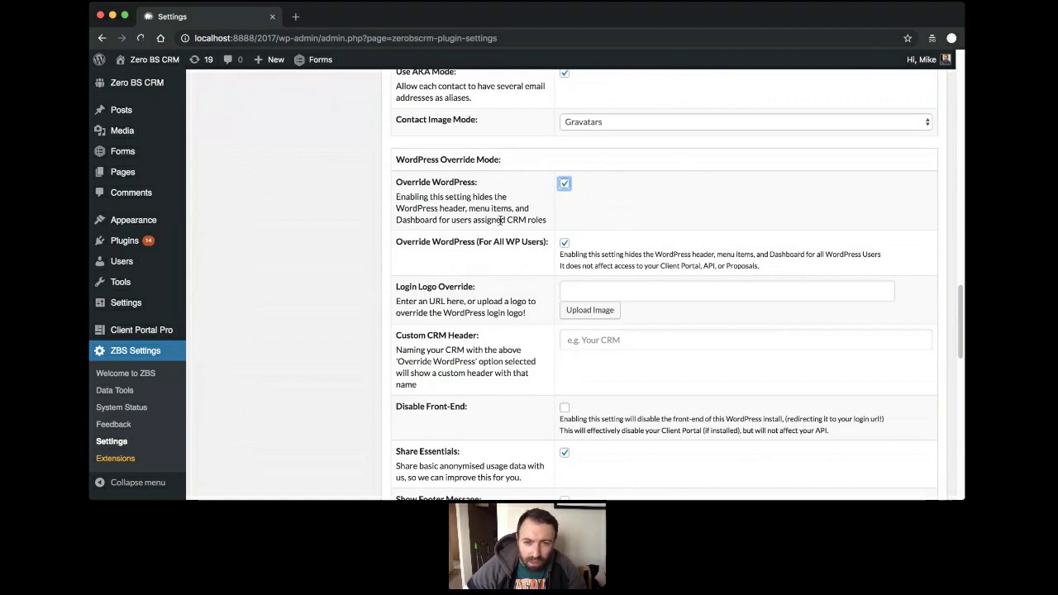
{"action": "left_click", "coordinate": [568, 240]}
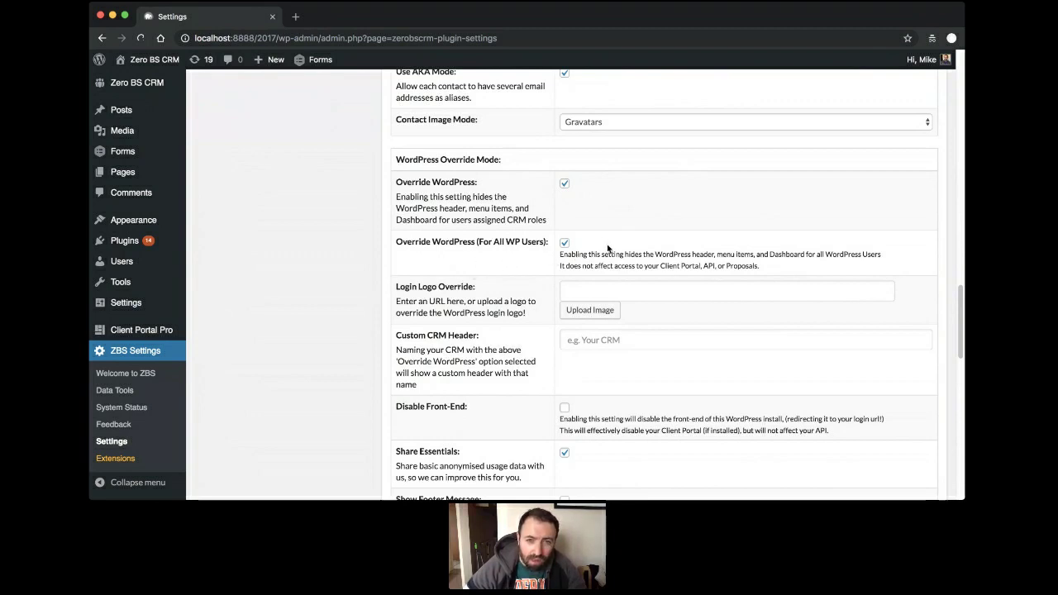
Set the Custom CRM Header to 'Zero BS CRM' and save the settings.
{"action": "scroll", "coordinate": [474, 261], "scroll_direction": "down", "scroll_amount": 1}
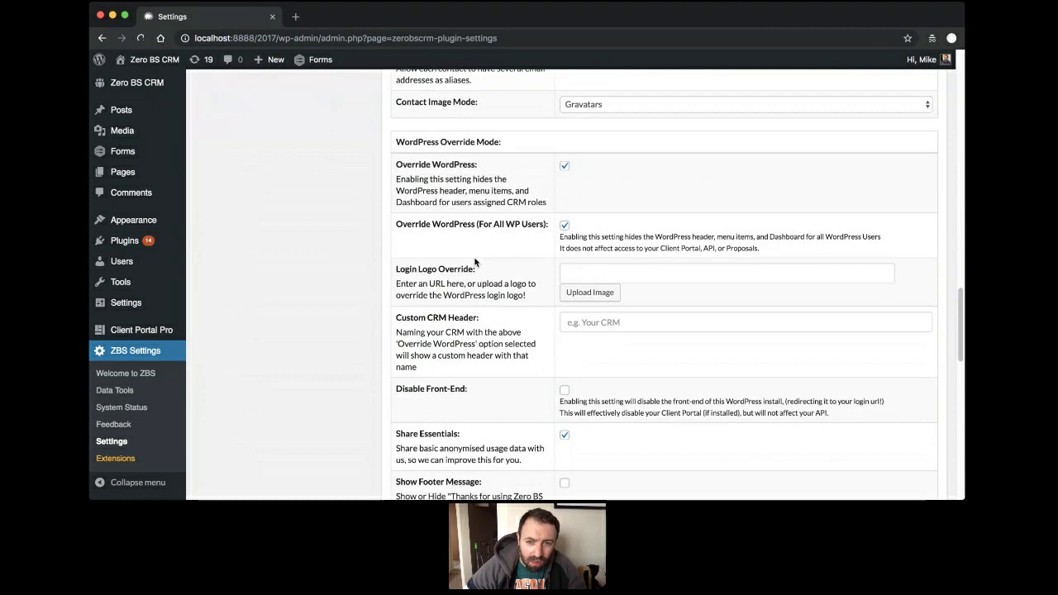
{"action": "left_click", "coordinate": [622, 323]}
{"action": "type", "text": "Zero"}
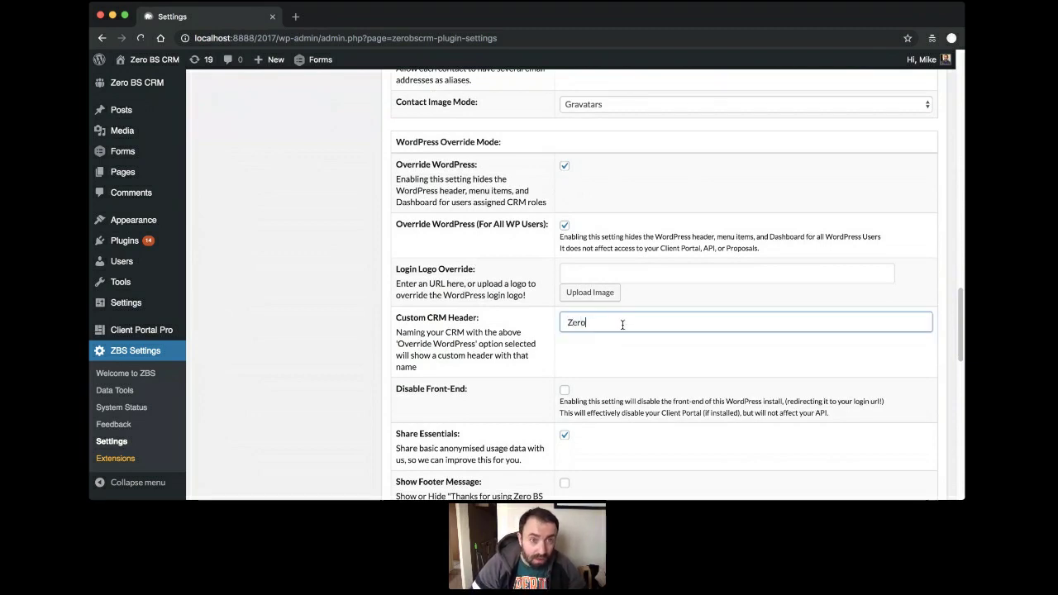
{"action": "type", "text": " BS CRM"}
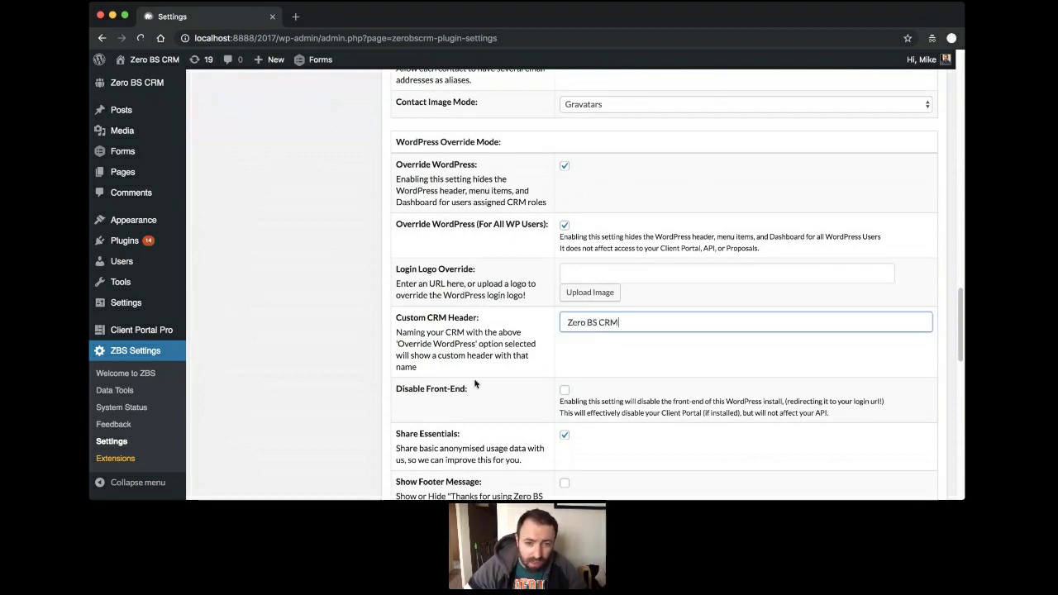
{"action": "scroll", "coordinate": [391, 306], "scroll_direction": "down", "scroll_amount": 15}
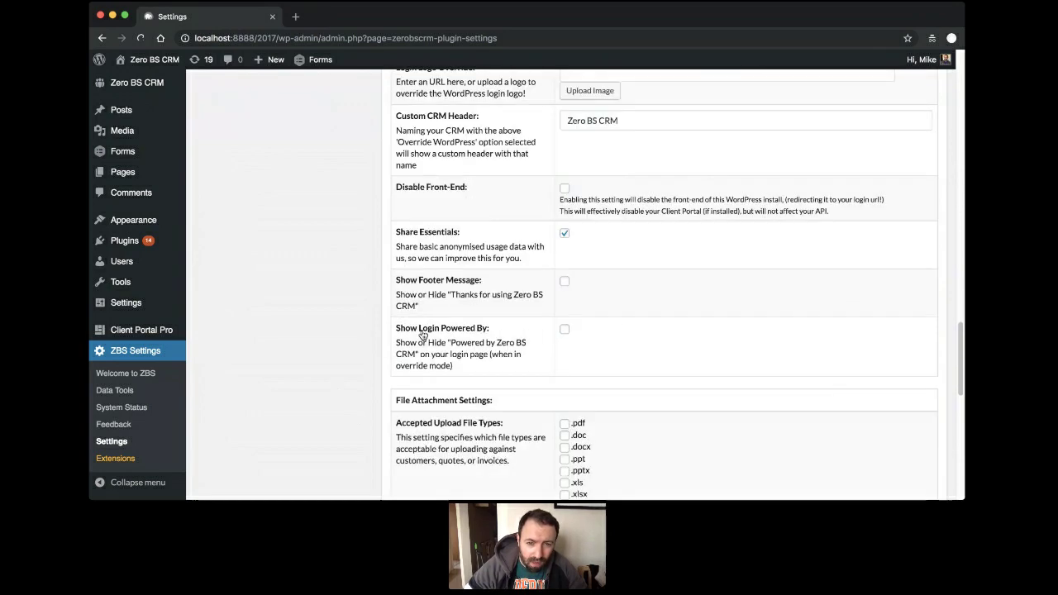
{"action": "scroll", "coordinate": [424, 343], "scroll_direction": "down", "scroll_amount": 3}
{"action": "left_click", "coordinate": [663, 296]}
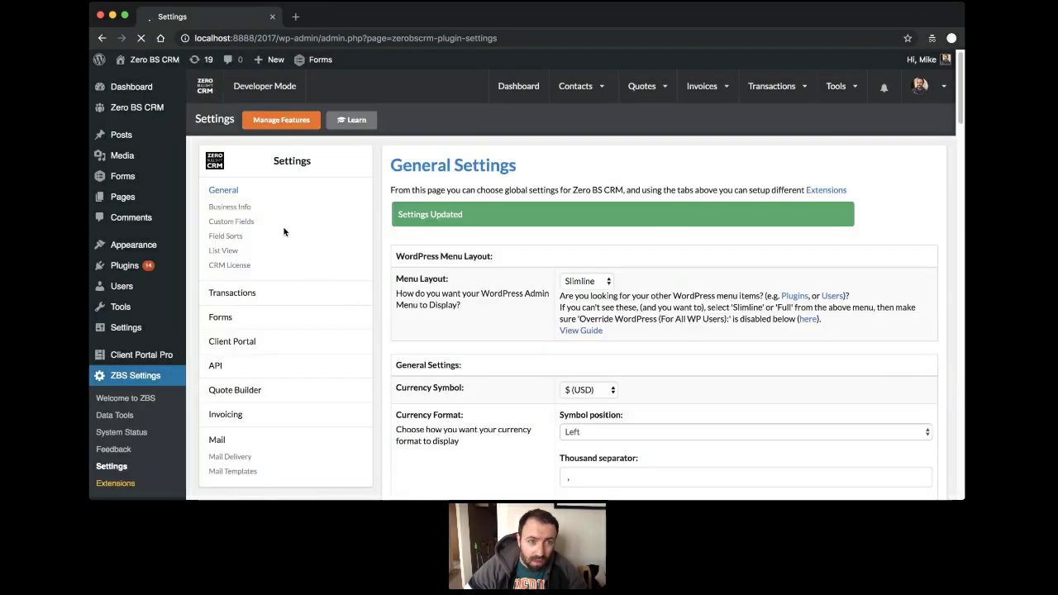
Open the CRM dashboard and switch it to full-screen mode without the WordPress admin bar.
{"action": "left_click", "coordinate": [138, 108]}
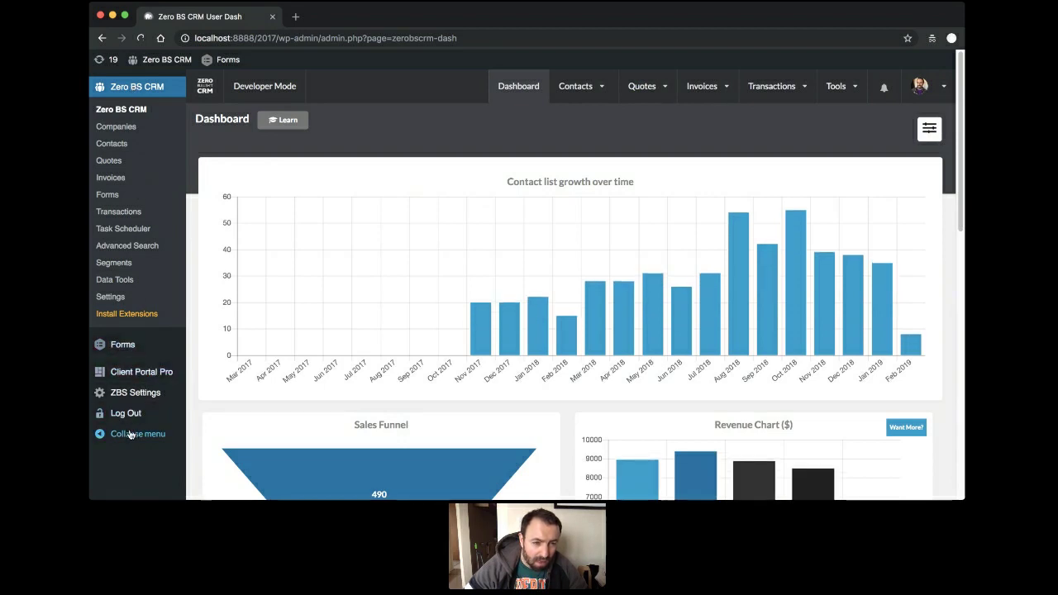
{"action": "mouse_move", "coordinate": [126, 348]}
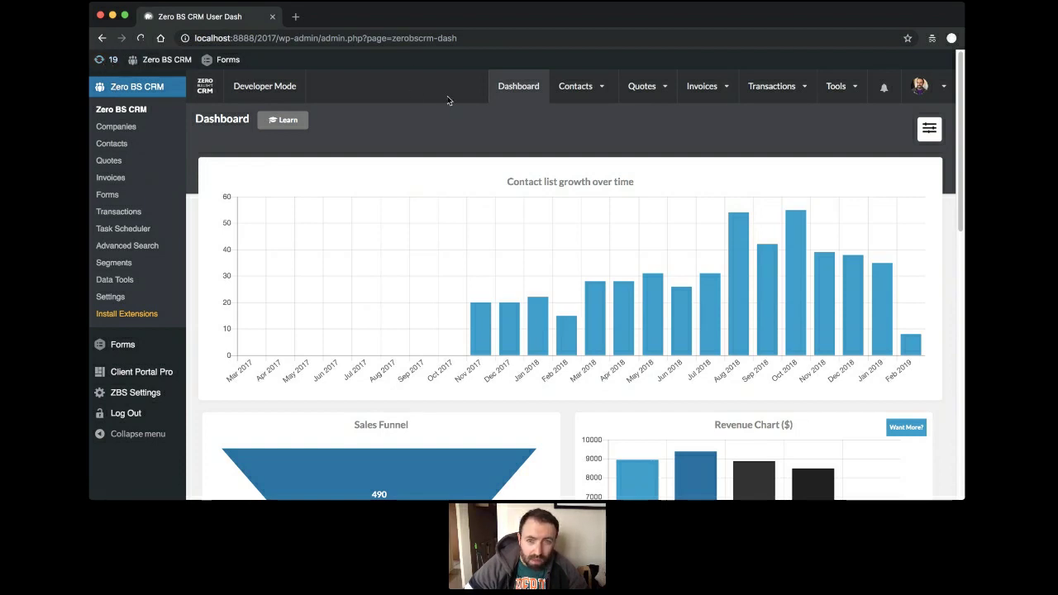
{"action": "left_click", "coordinate": [205, 86]}
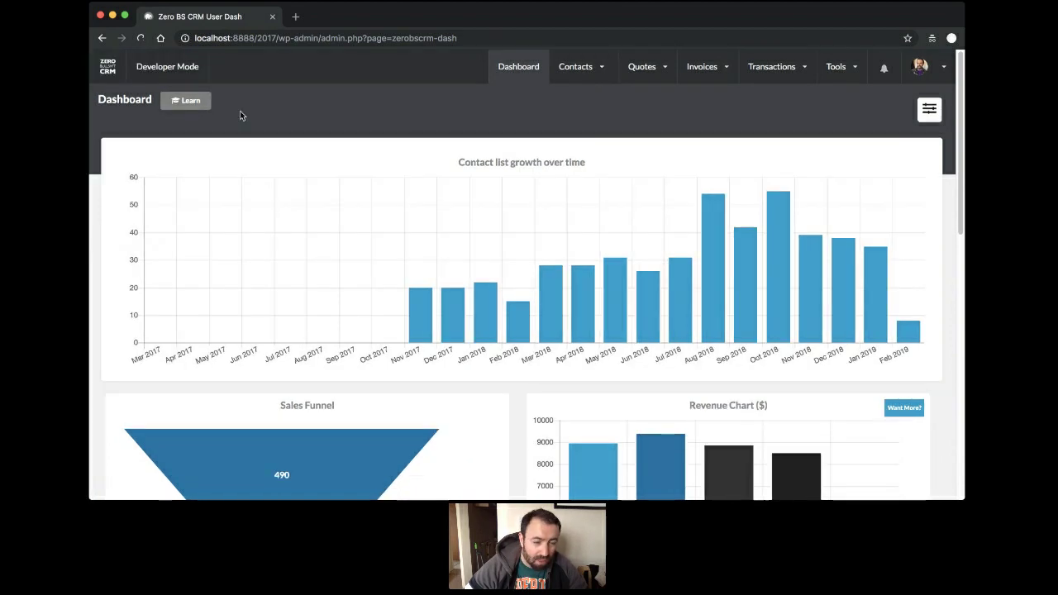
{"action": "left_click", "coordinate": [101, 66]}
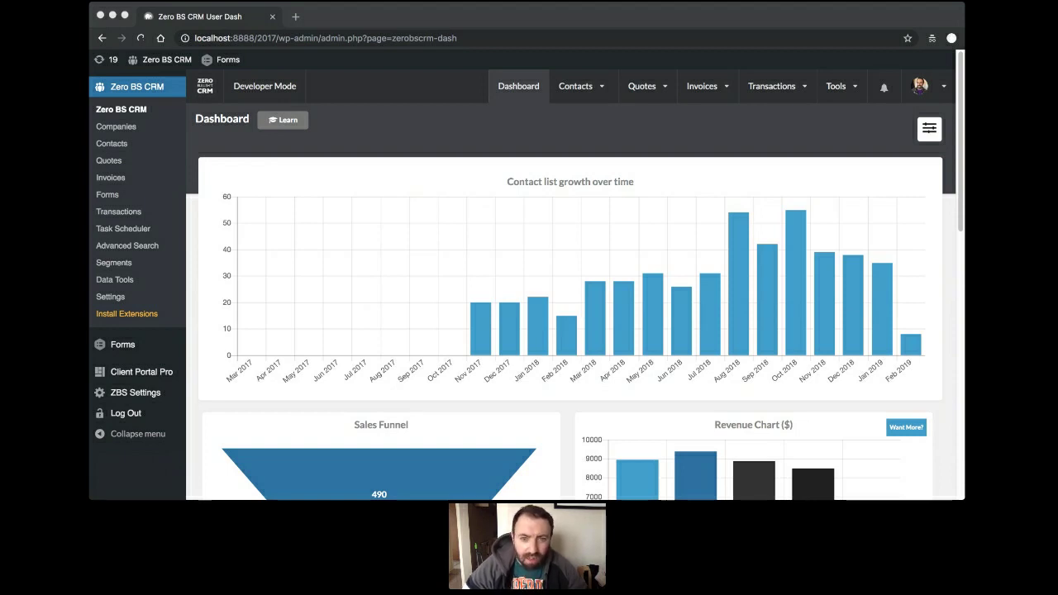
{"action": "left_click", "coordinate": [405, 347]}
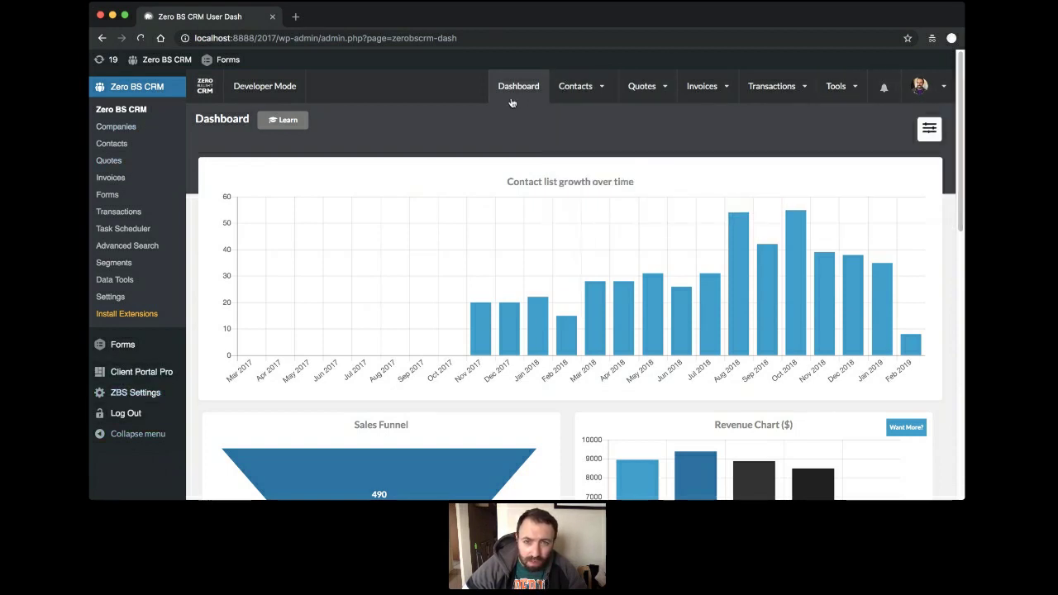
{"action": "mouse_move", "coordinate": [569, 112]}
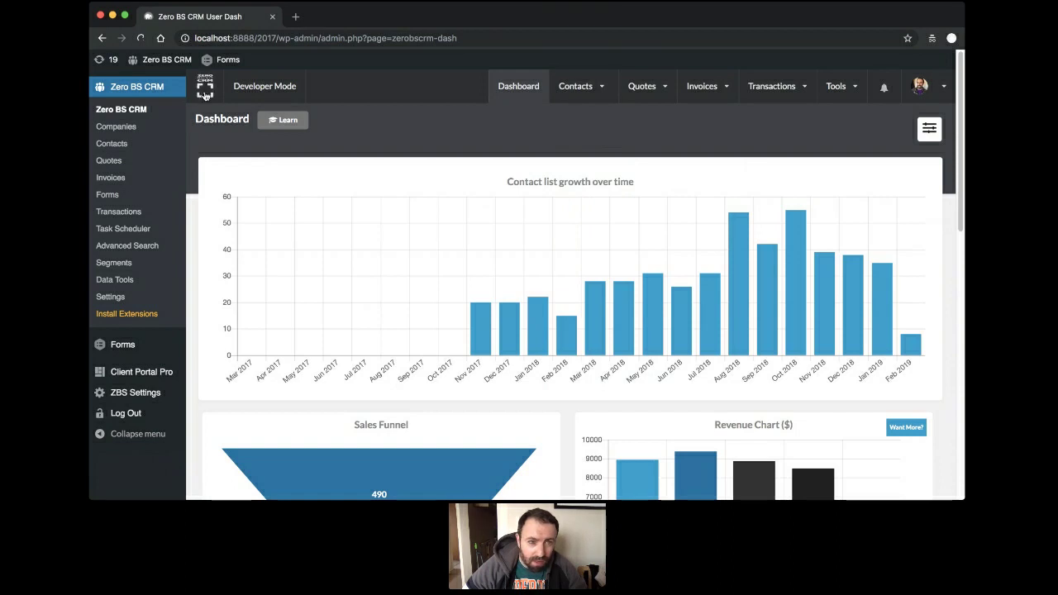
{"action": "left_click", "coordinate": [205, 87]}
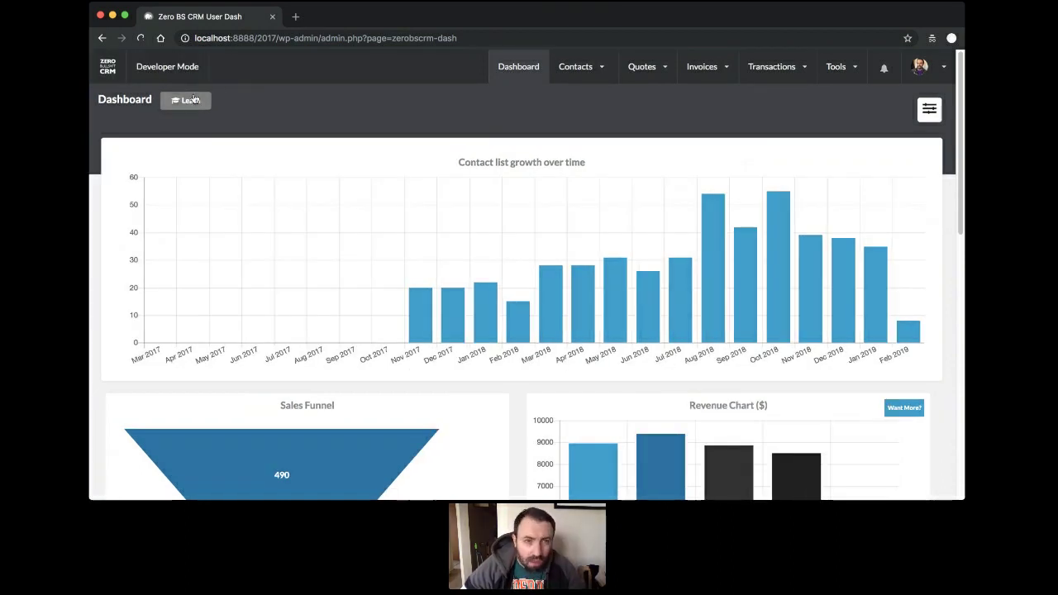
View and dismiss the dashboard help, then go to Contacts > View all.
{"action": "left_click", "coordinate": [183, 104]}
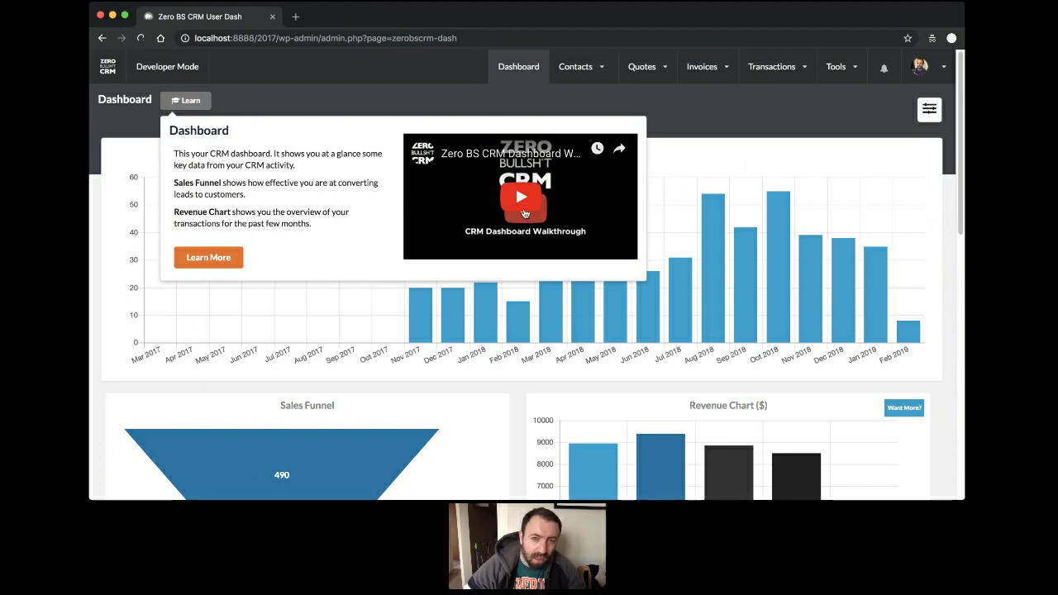
{"action": "left_click", "coordinate": [433, 100]}
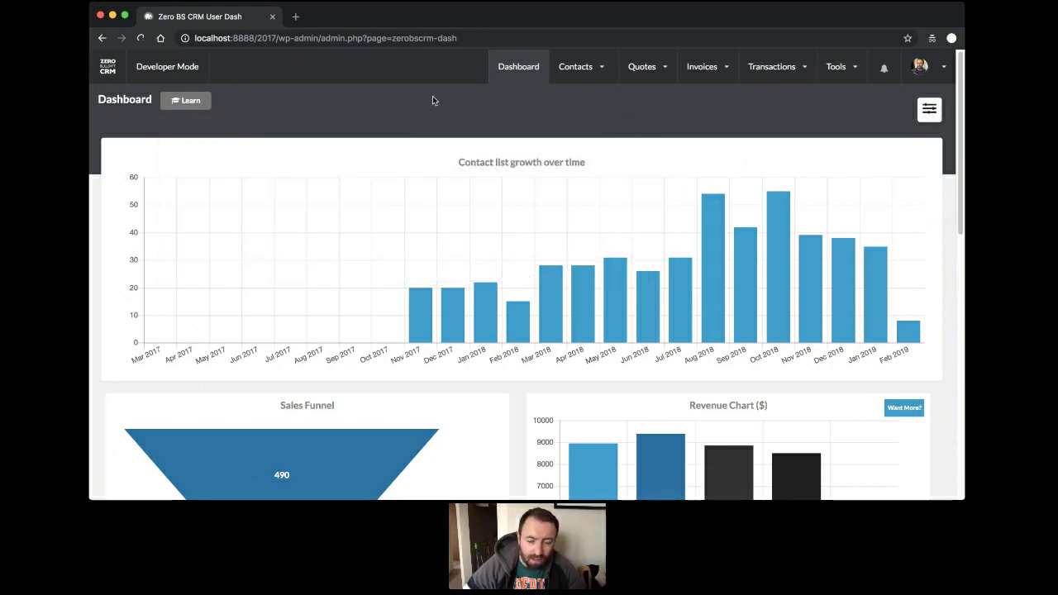
{"action": "scroll", "coordinate": [496, 142], "scroll_direction": "down", "scroll_amount": 7}
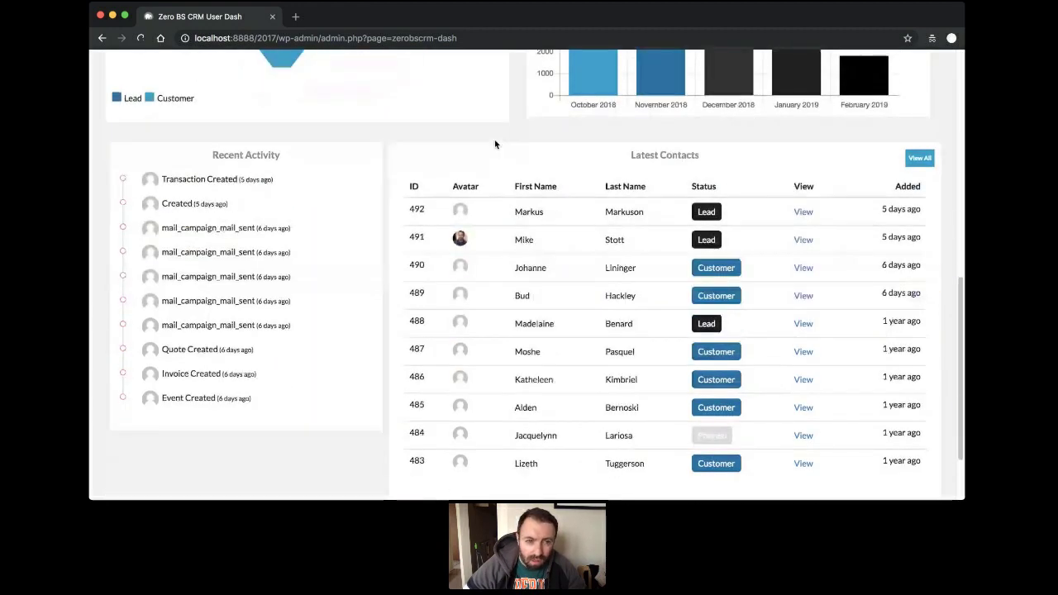
{"action": "scroll", "coordinate": [495, 145], "scroll_direction": "up", "scroll_amount": 8}
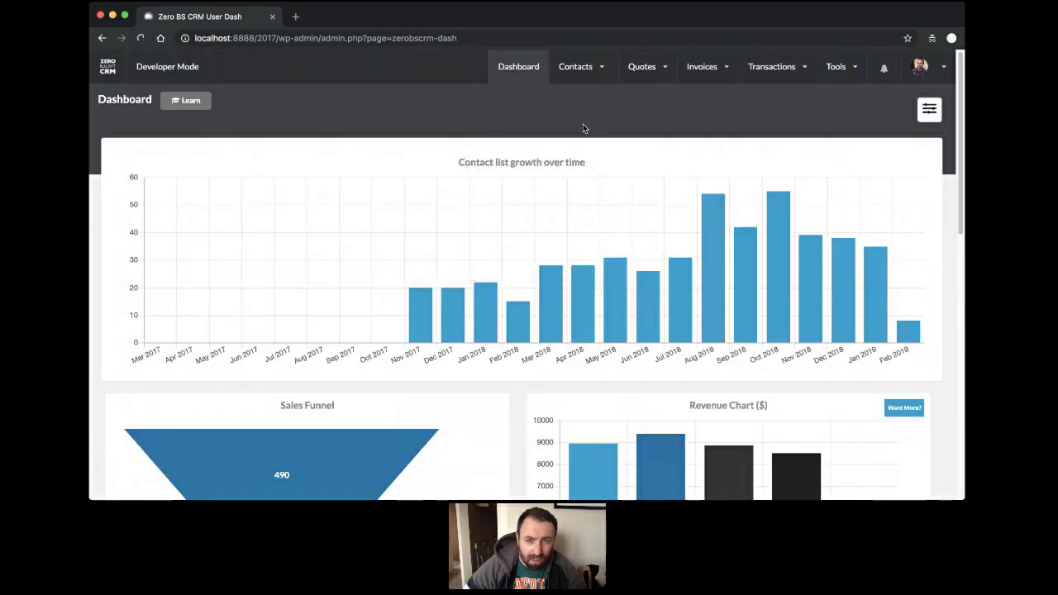
{"action": "left_click", "coordinate": [575, 65]}
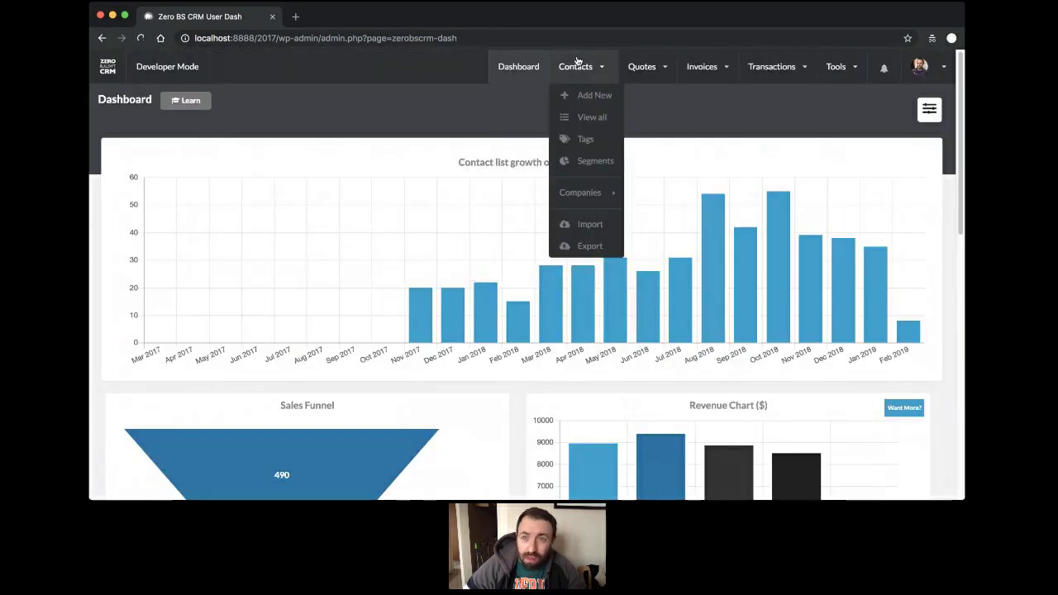
{"action": "left_click", "coordinate": [582, 120]}
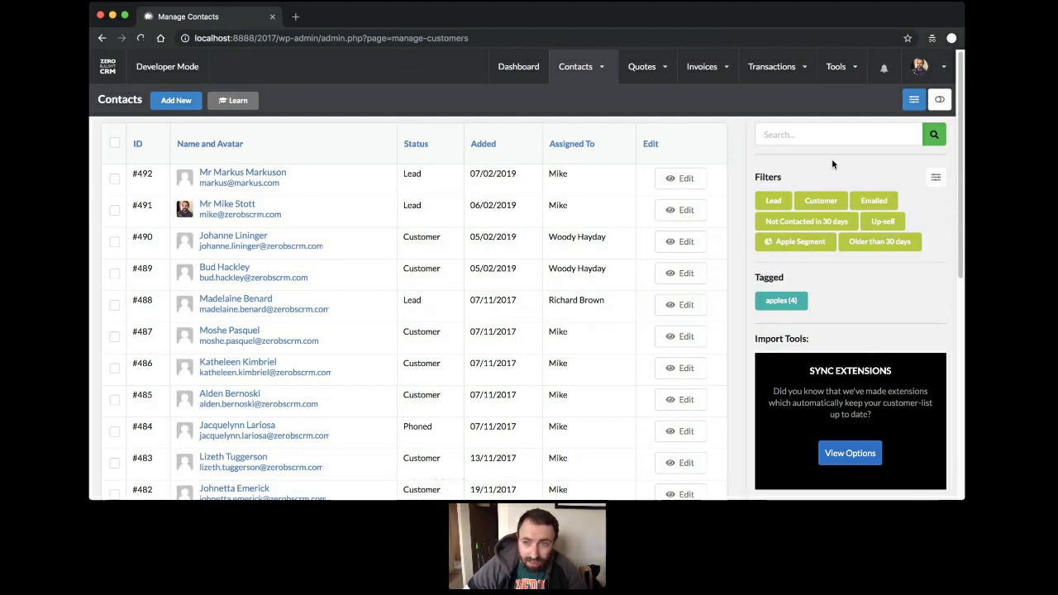
Add Tagged and Latest Log columns after Assigned To in the contacts list and save.
{"action": "left_click", "coordinate": [914, 100]}
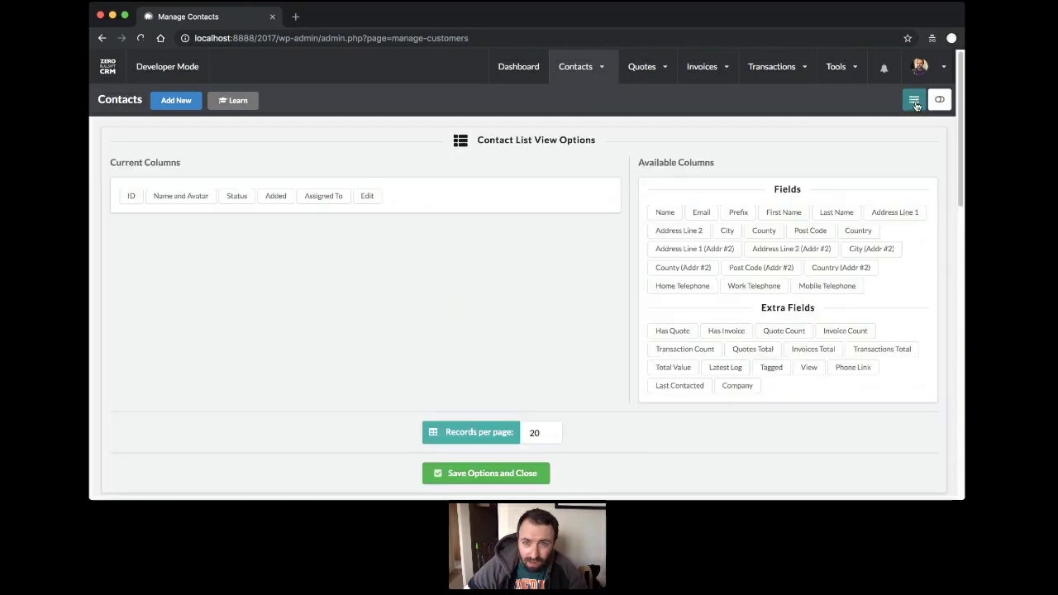
{"action": "left_click", "coordinate": [914, 101]}
{"action": "left_click", "coordinate": [914, 101]}
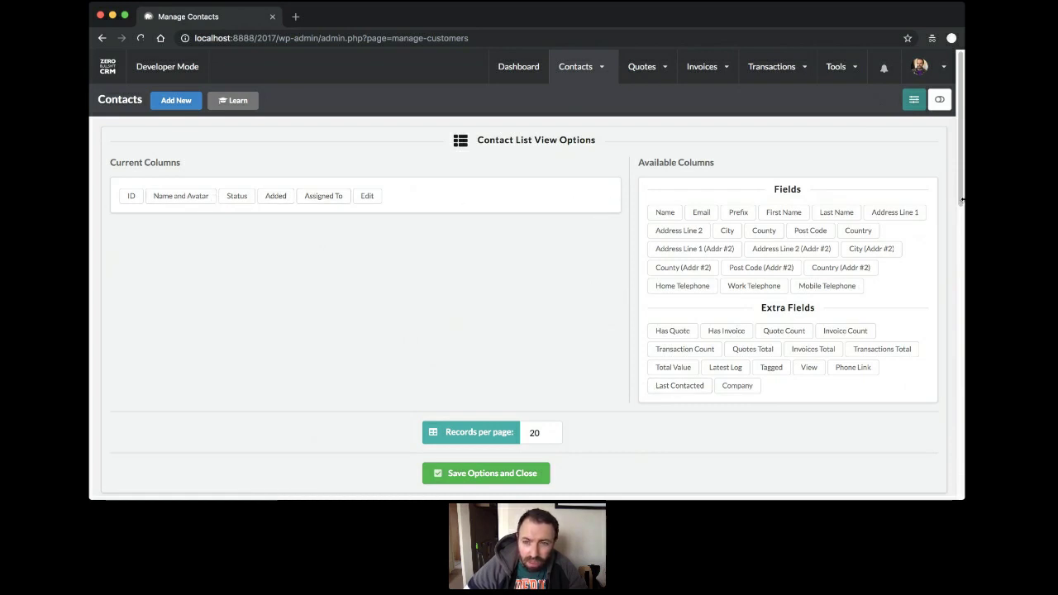
{"action": "left_click", "coordinate": [914, 100]}
{"action": "left_click", "coordinate": [914, 100]}
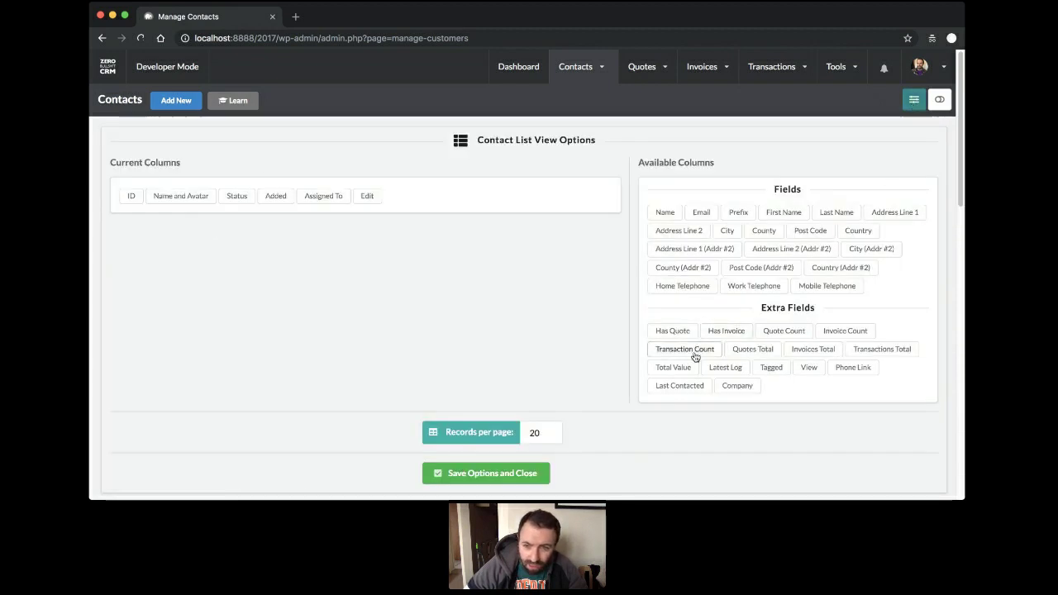
{"action": "left_click_drag", "start_coordinate": [757, 371], "coordinate": [385, 205]}
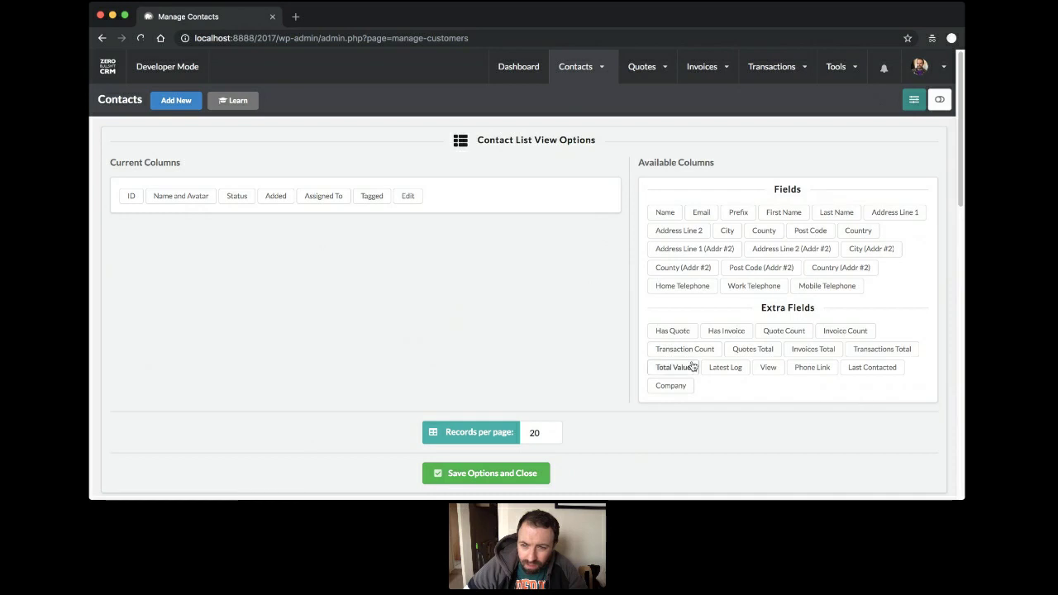
{"action": "left_click_drag", "start_coordinate": [725, 367], "coordinate": [405, 205]}
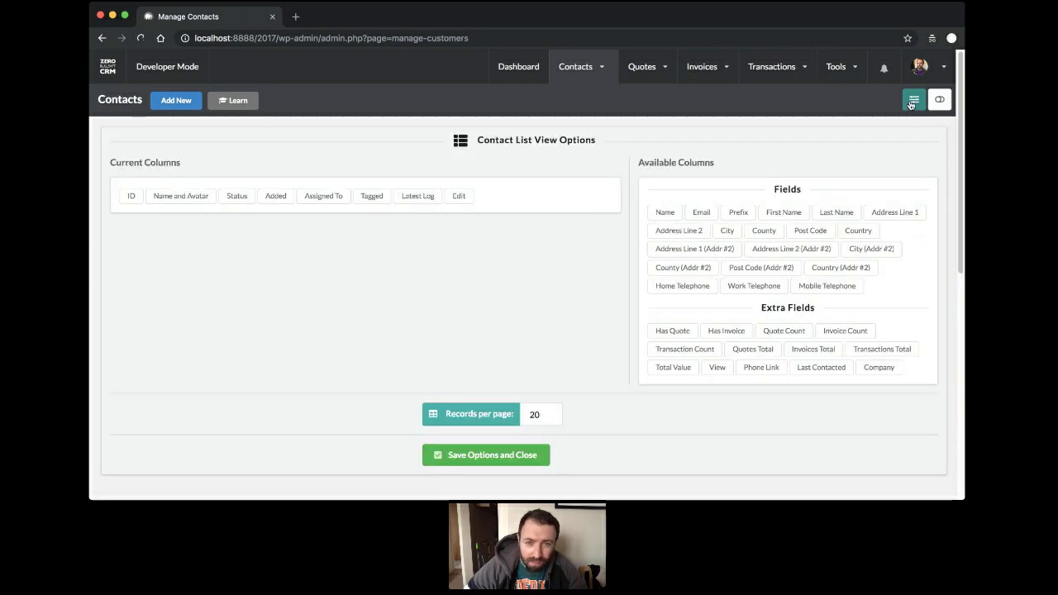
{"action": "left_click", "coordinate": [912, 100]}
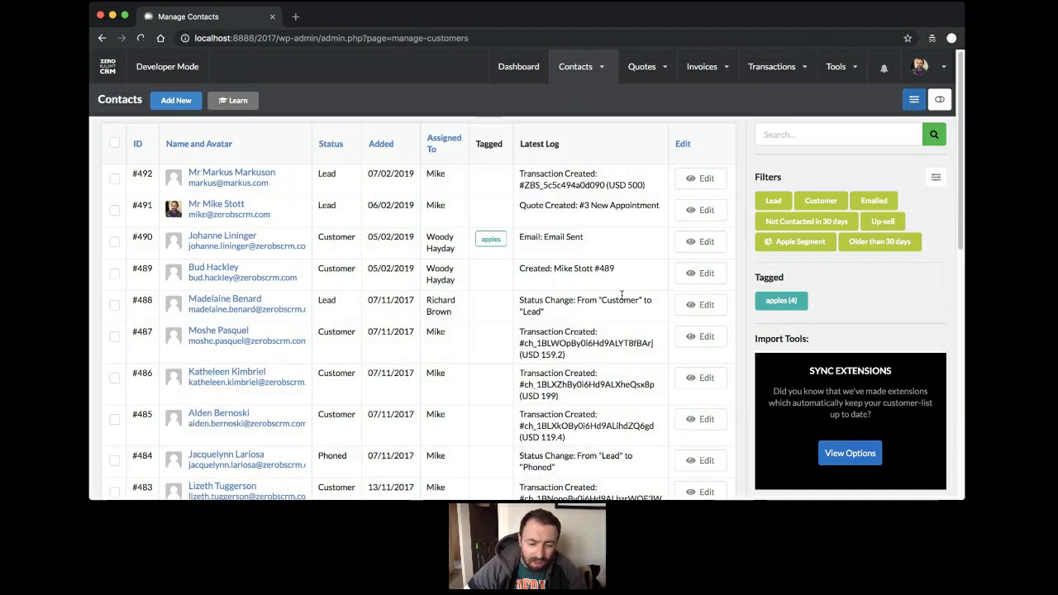
Filter the contacts list by the apples tag, showing contacts #490, #475, #472 and #471.
{"action": "scroll", "coordinate": [621, 294], "scroll_direction": "down", "scroll_amount": 6}
{"action": "scroll", "coordinate": [604, 258], "scroll_direction": "up", "scroll_amount": 6}
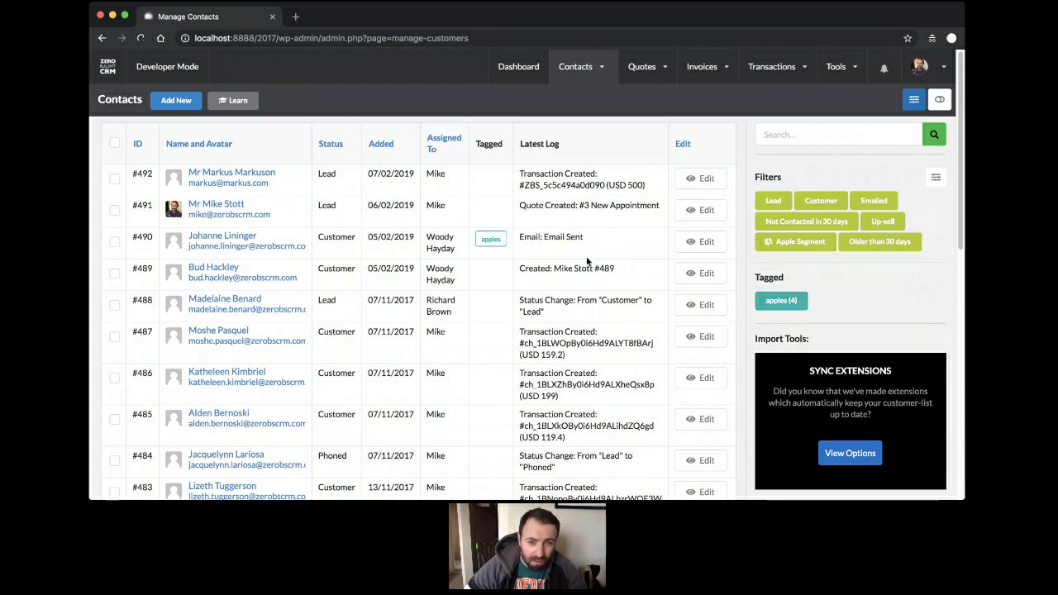
{"action": "left_click", "coordinate": [779, 300]}
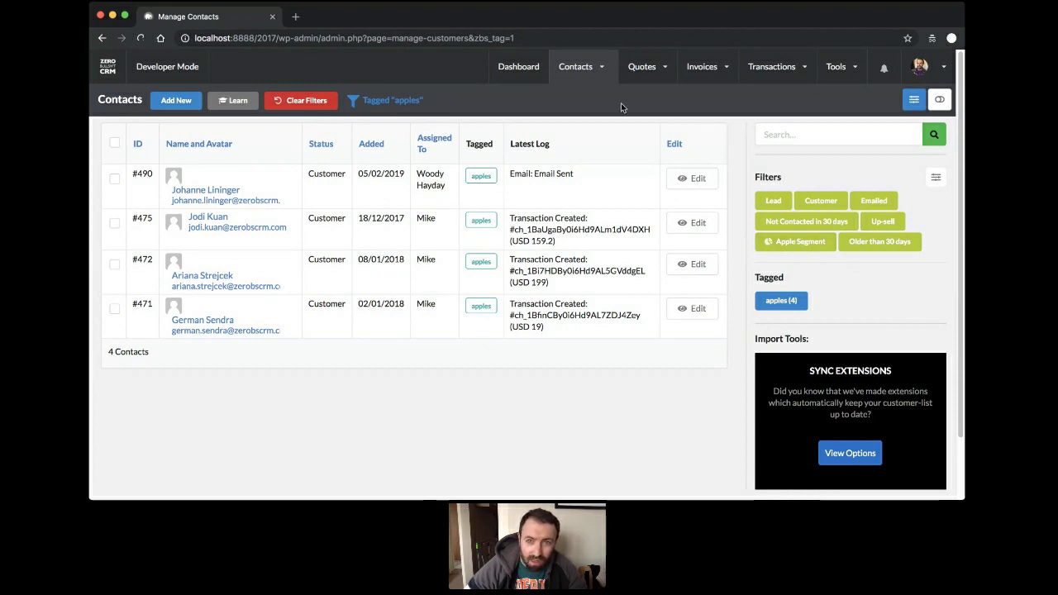
{"action": "mouse_move", "coordinate": [592, 71]}
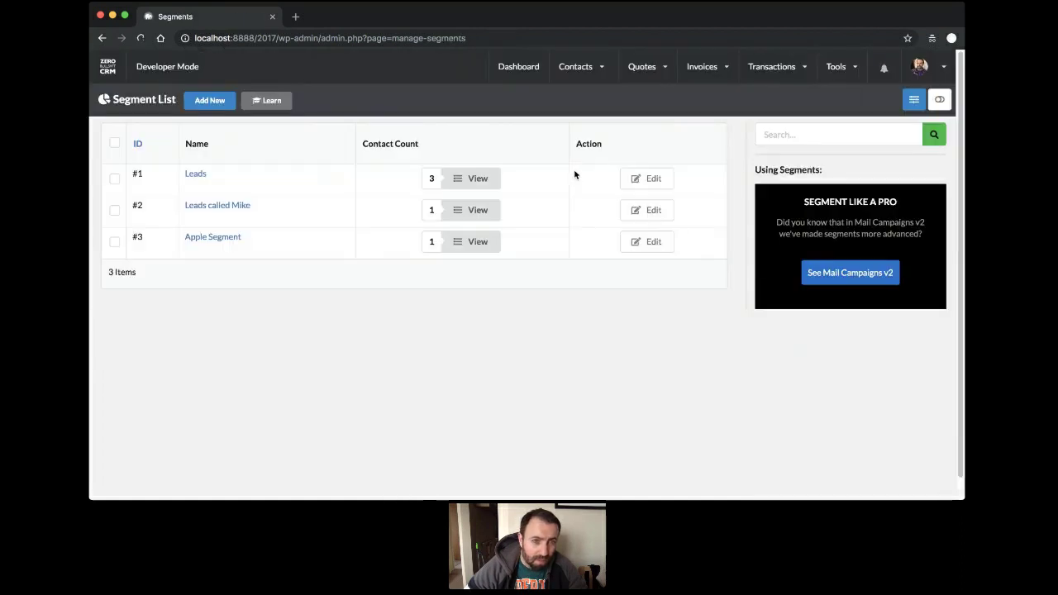
Inspect the Apple Segment's conditions in its edit view, then go back to all contacts.
{"action": "left_click", "coordinate": [650, 241]}
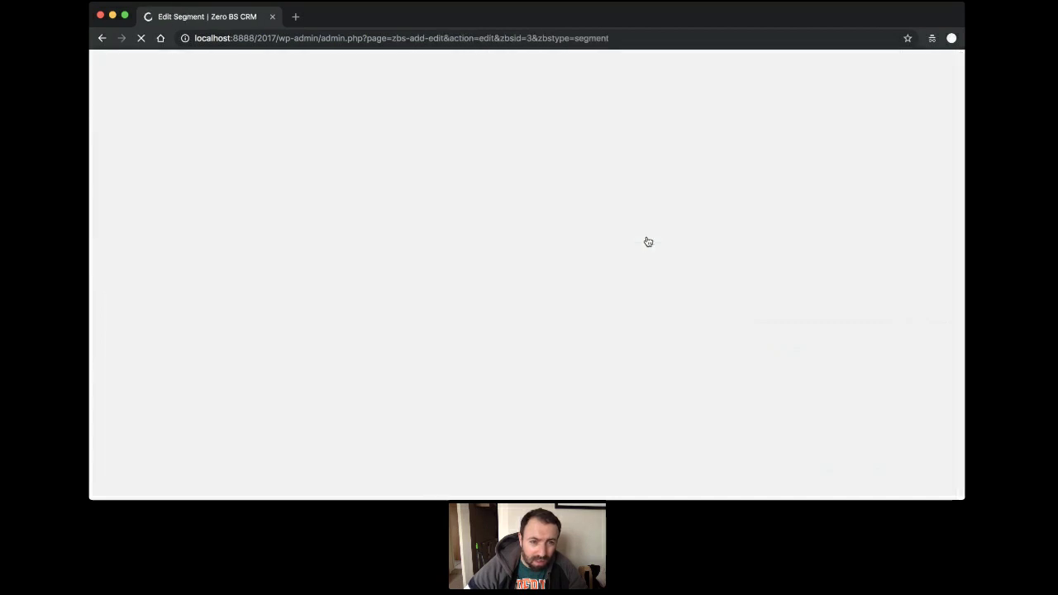
{"action": "scroll", "coordinate": [276, 209], "scroll_direction": "down", "scroll_amount": 2}
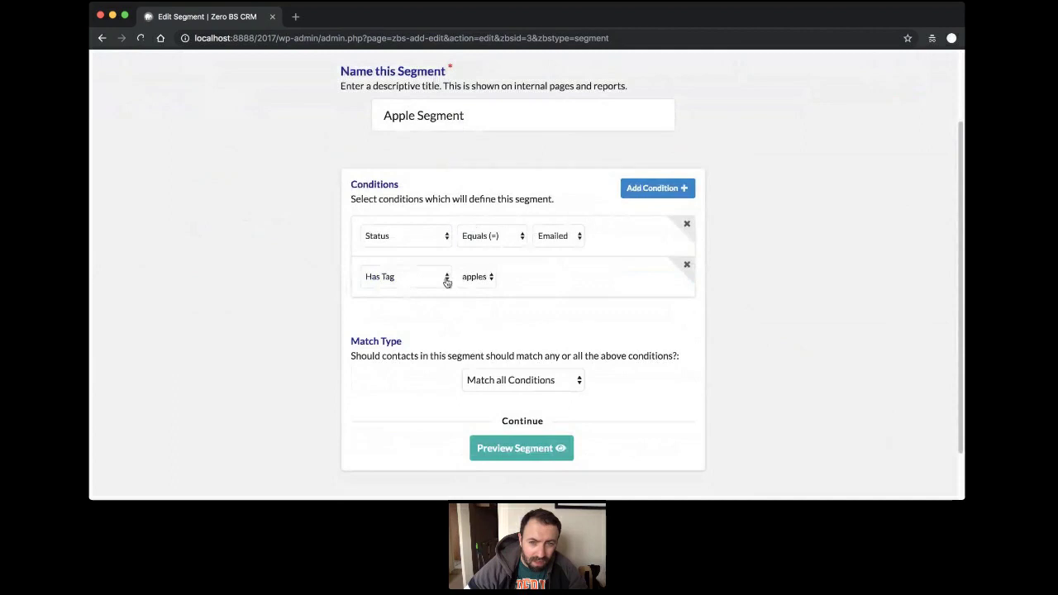
{"action": "scroll", "coordinate": [551, 286], "scroll_direction": "up", "scroll_amount": 2}
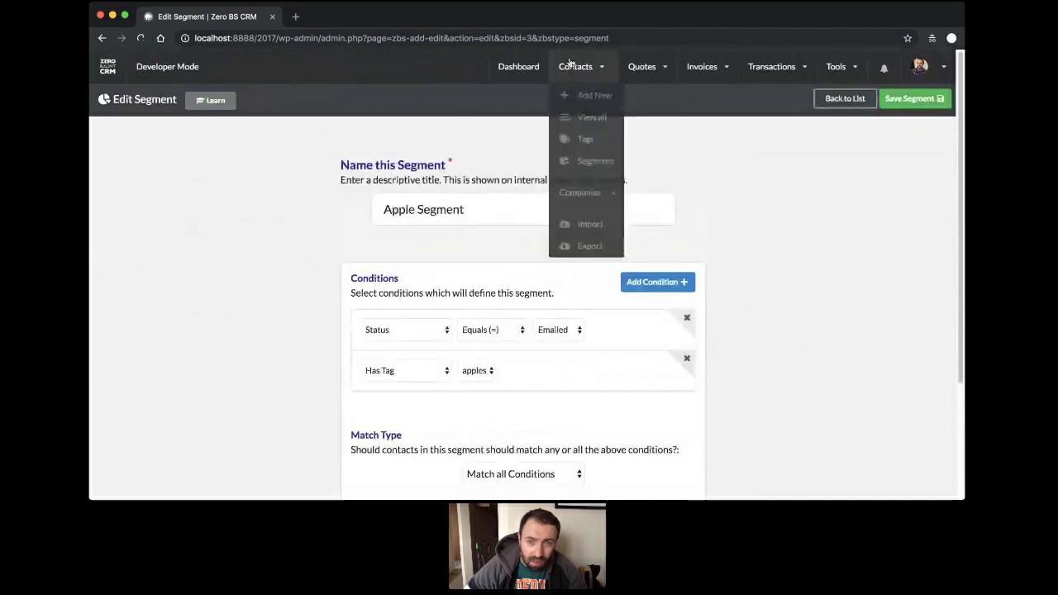
{"action": "left_click", "coordinate": [588, 118]}
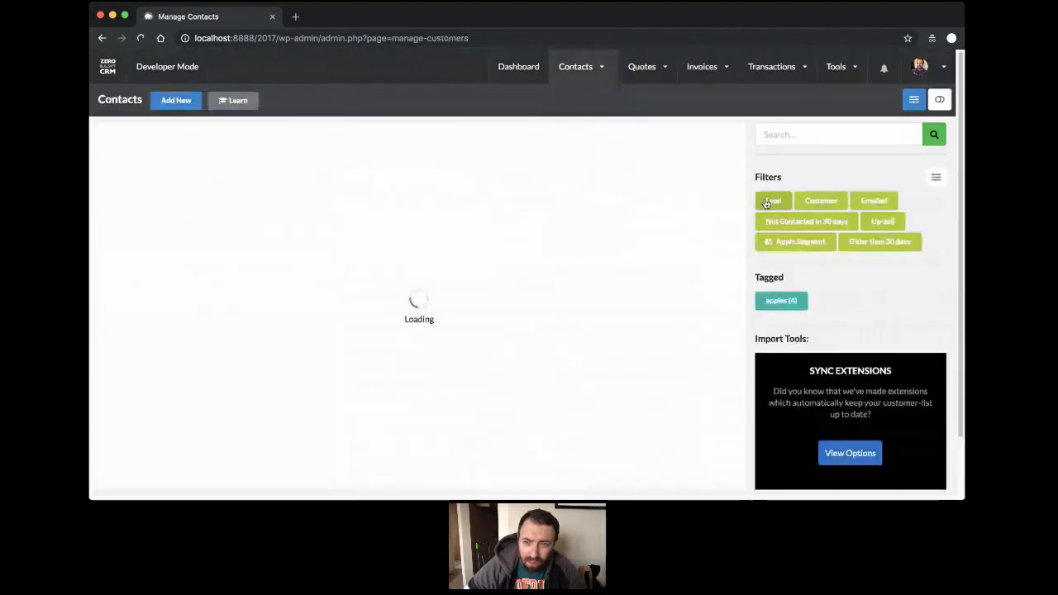
Change the apples-tagged contact's status to Emailed directly in the contacts list.
{"action": "left_click", "coordinate": [866, 205]}
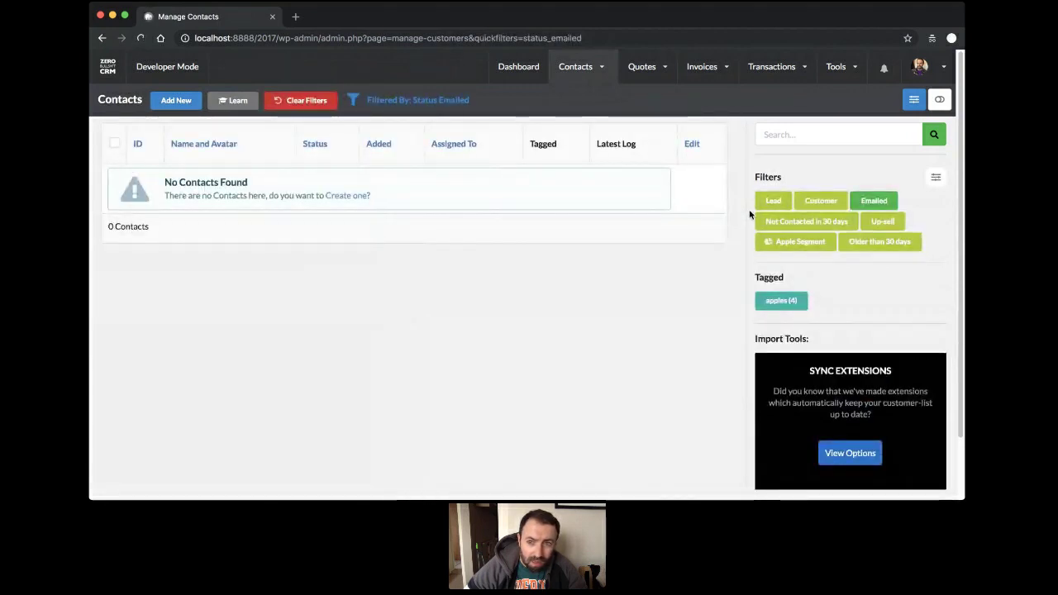
{"action": "mouse_move", "coordinate": [575, 68]}
{"action": "left_click", "coordinate": [585, 114]}
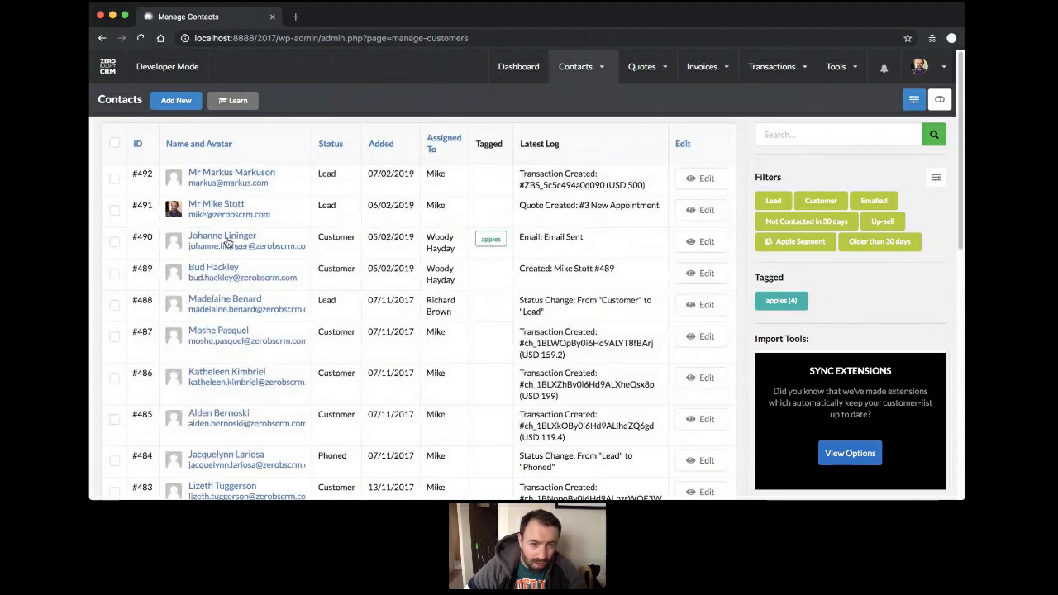
{"action": "left_click", "coordinate": [326, 242]}
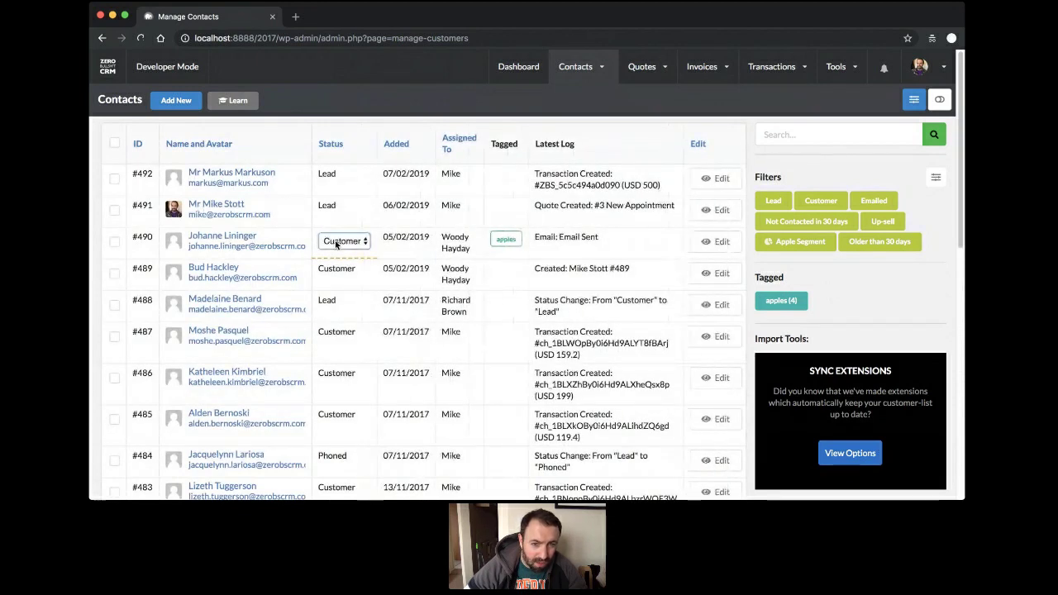
{"action": "left_click", "coordinate": [344, 227]}
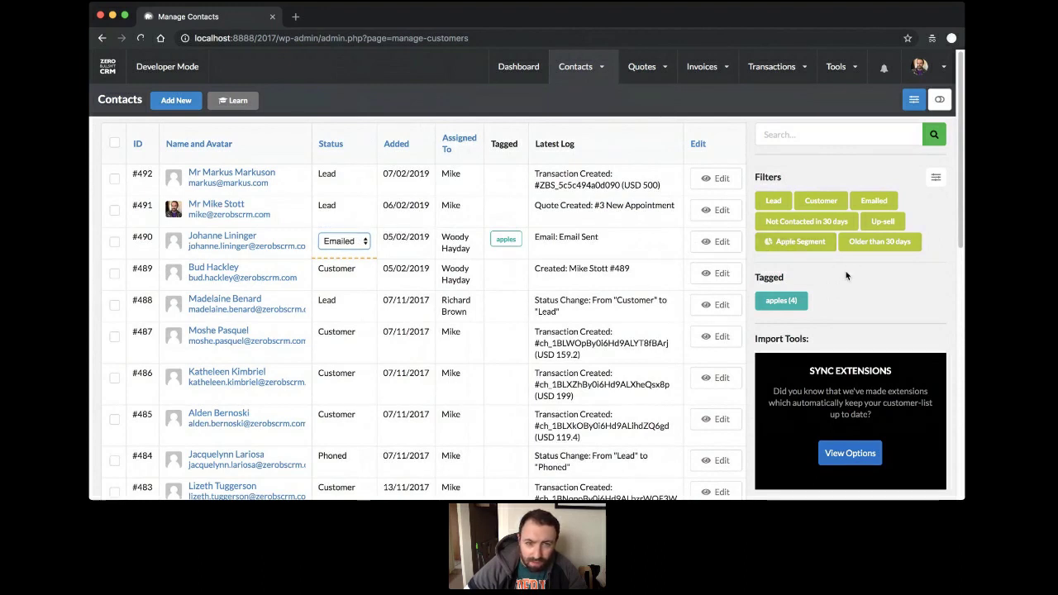
Filter the list to the Apple Segment and bring up the contact list column options.
{"action": "left_click", "coordinate": [800, 246]}
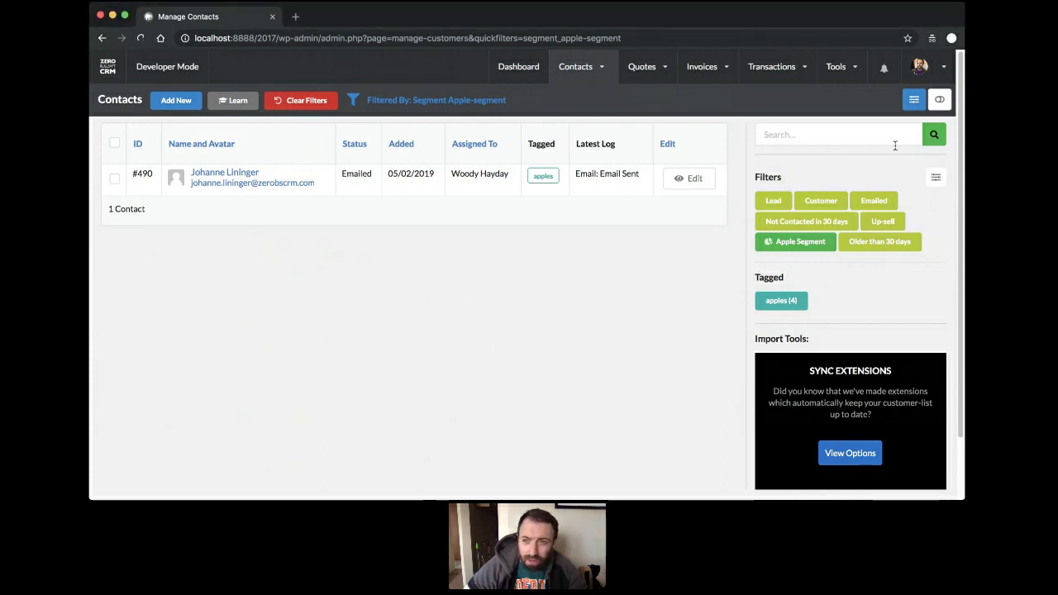
{"action": "left_click", "coordinate": [935, 177]}
{"action": "left_click", "coordinate": [935, 179]}
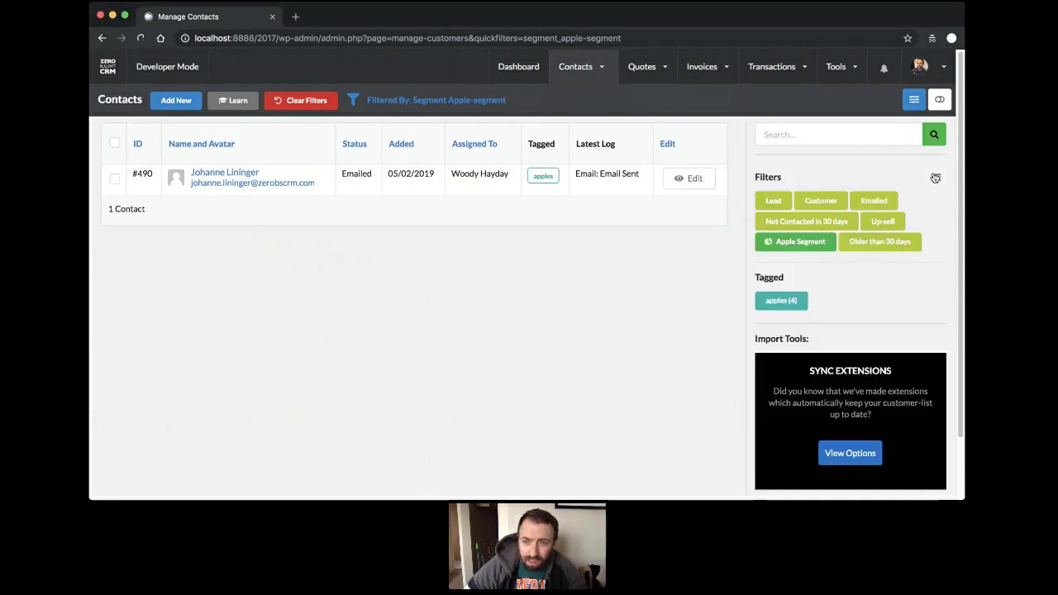
{"action": "left_click", "coordinate": [913, 99]}
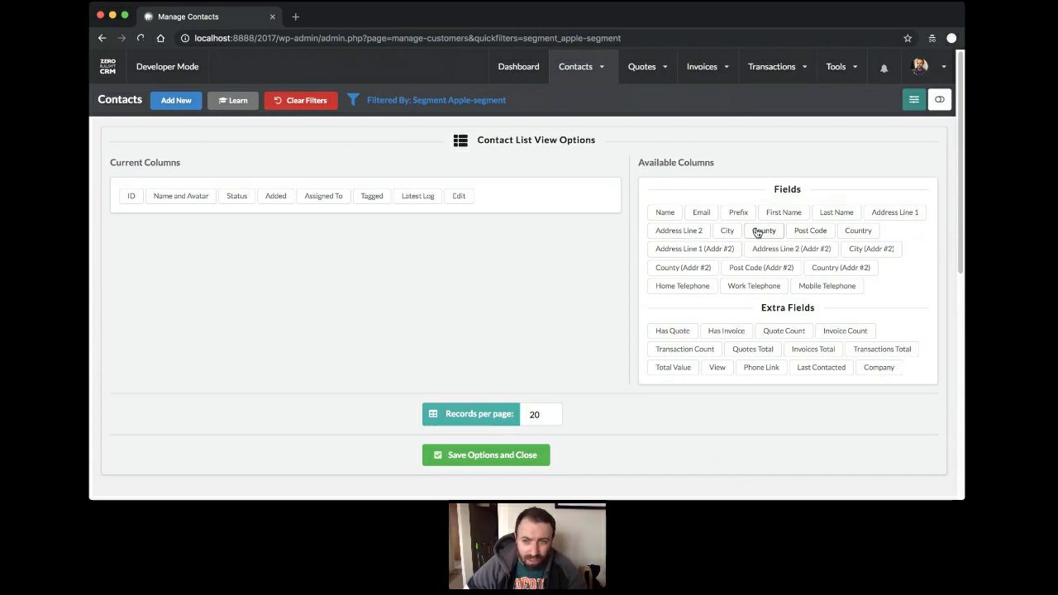
Try adding County as a list column, then close the column options unchanged.
{"action": "left_click_drag", "start_coordinate": [757, 233], "coordinate": [733, 234]}
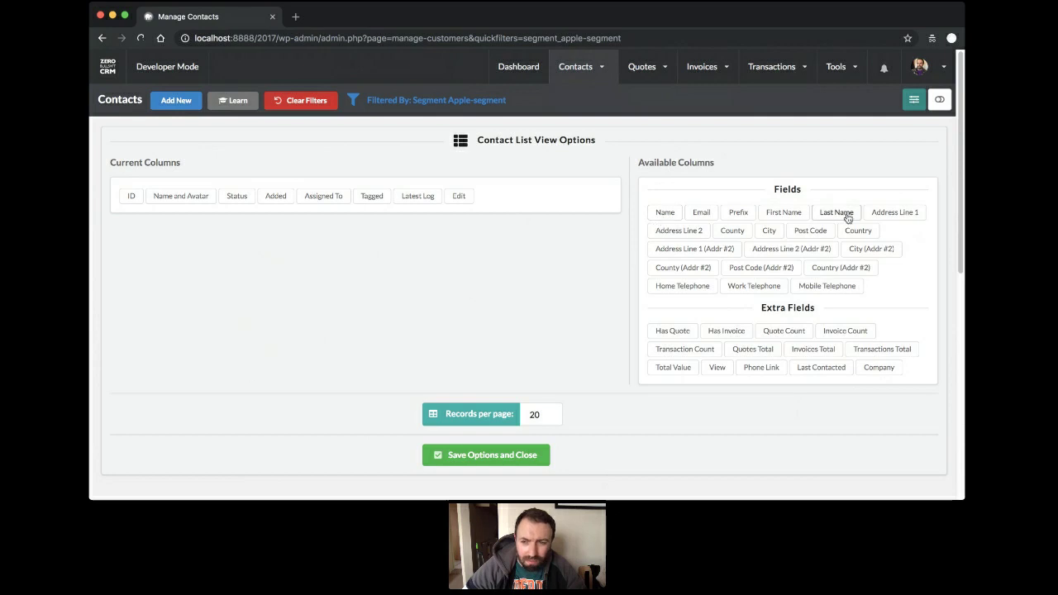
{"action": "left_click", "coordinate": [913, 99]}
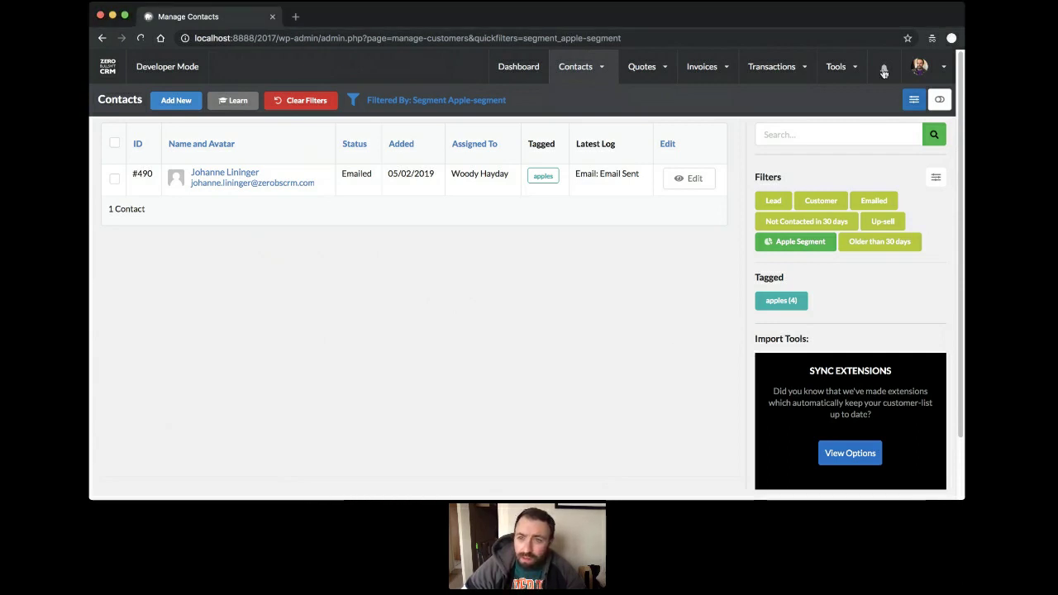
In Custom Fields settings, add a contact field Birthday of type Date.
{"action": "mouse_move", "coordinate": [919, 69]}
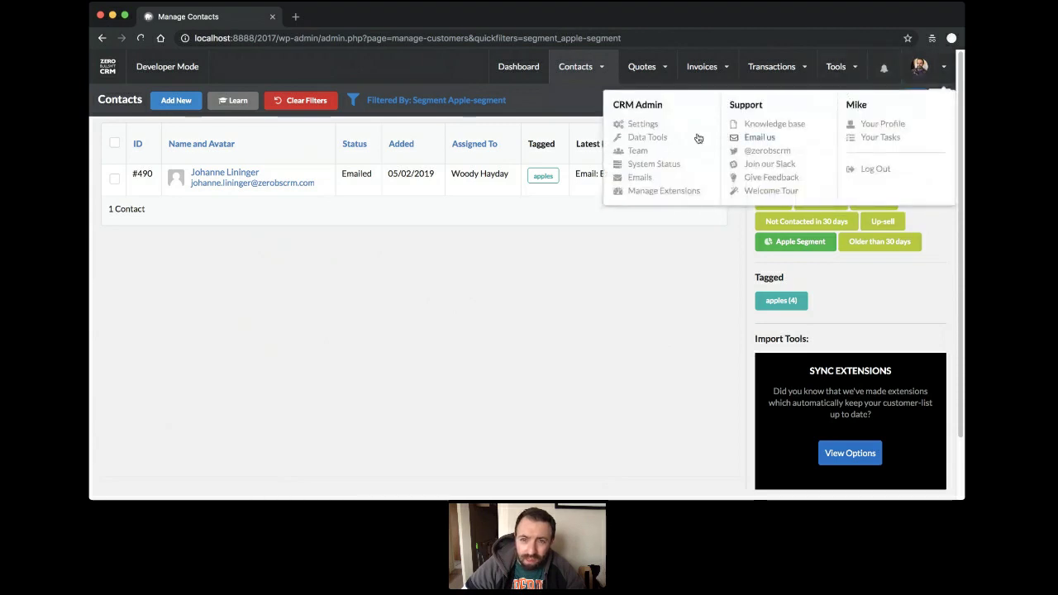
{"action": "left_click", "coordinate": [643, 124]}
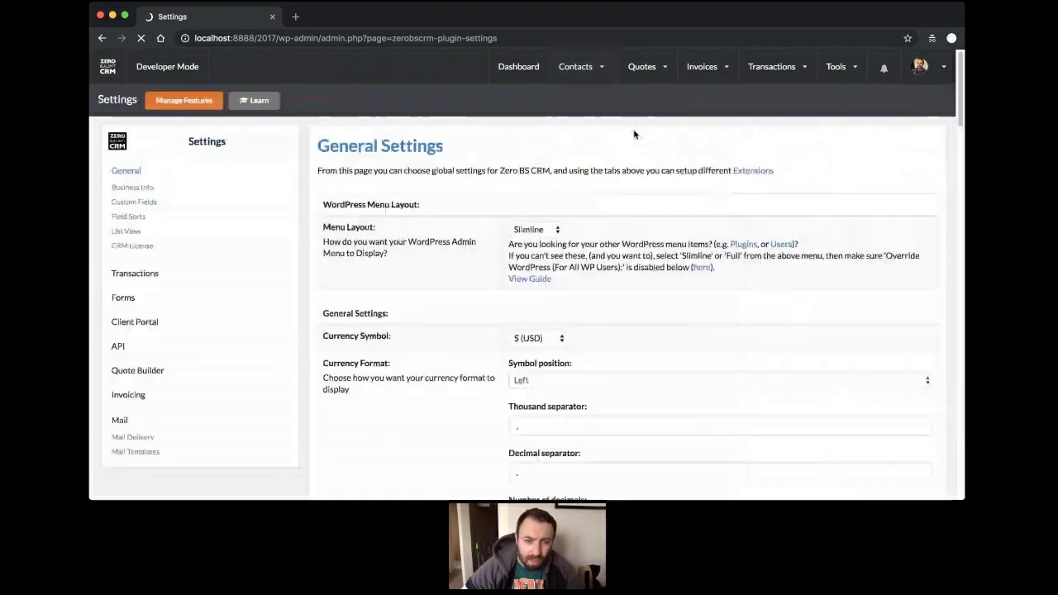
{"action": "left_click", "coordinate": [132, 187]}
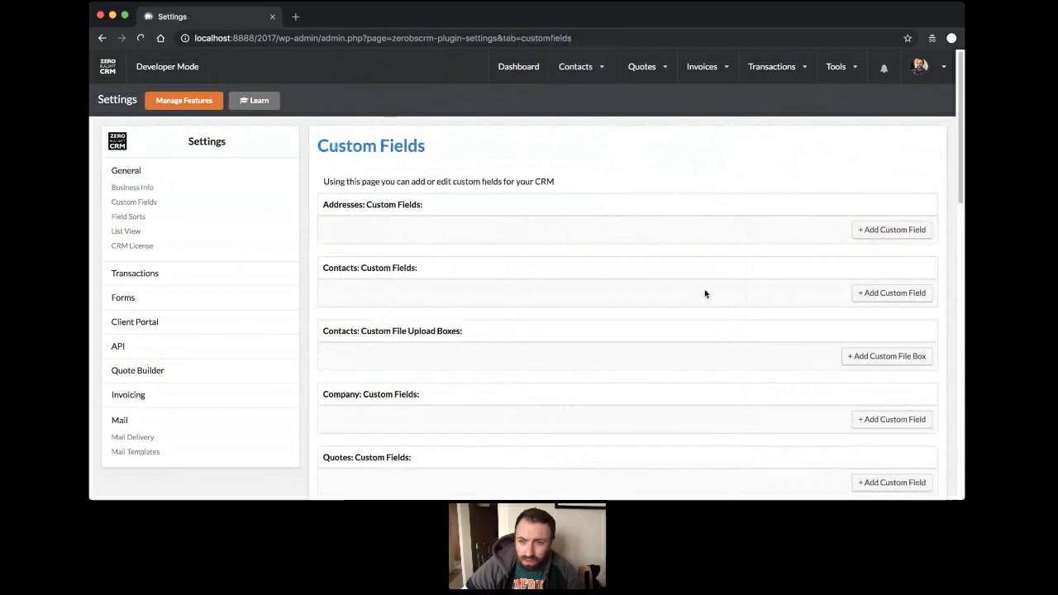
{"action": "left_click", "coordinate": [879, 293]}
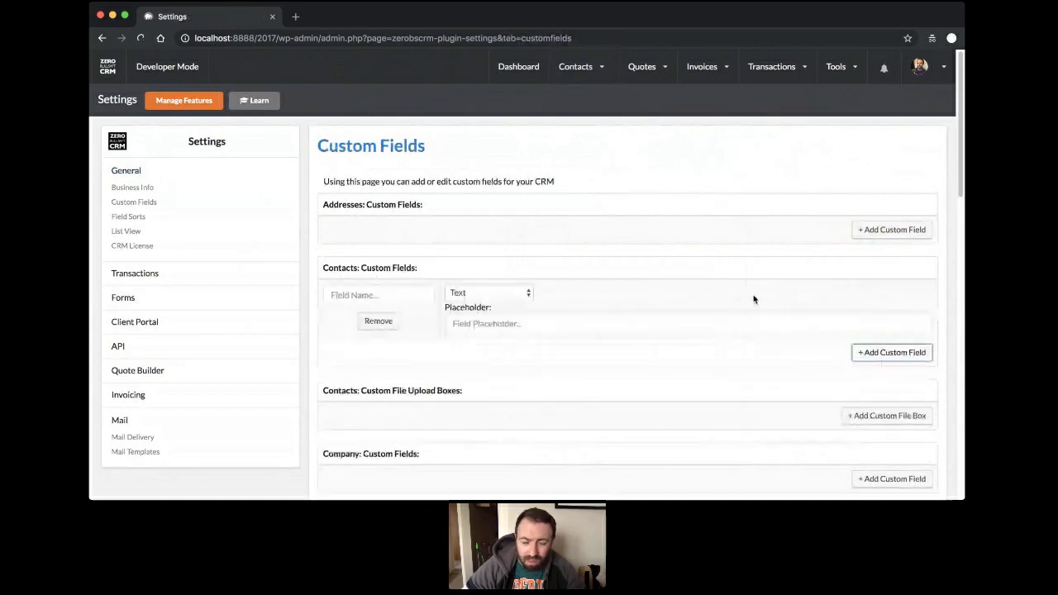
{"action": "left_click", "coordinate": [378, 294]}
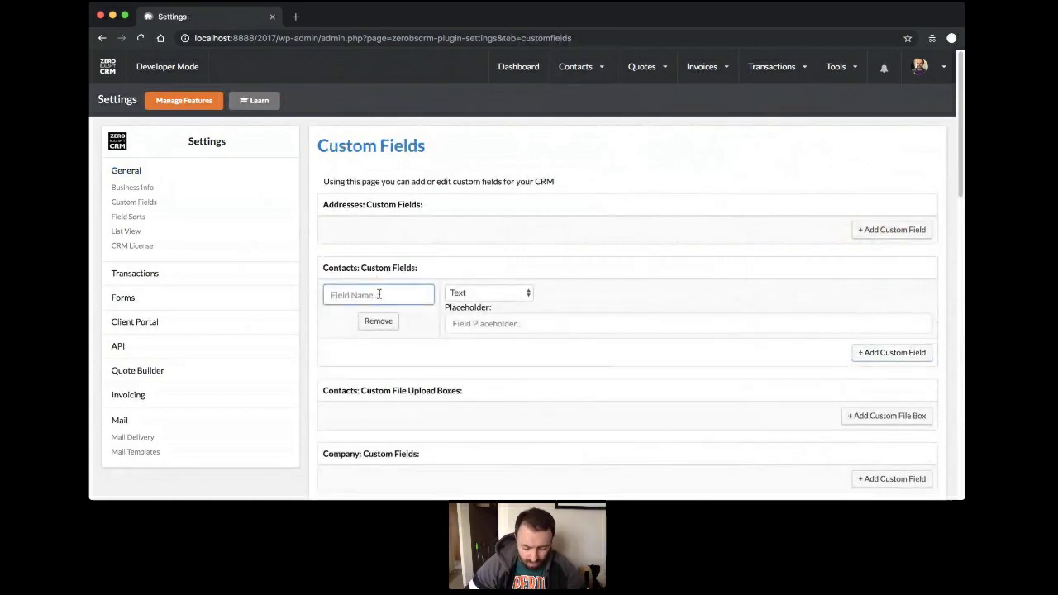
{"action": "type", "text": "Birthday"}
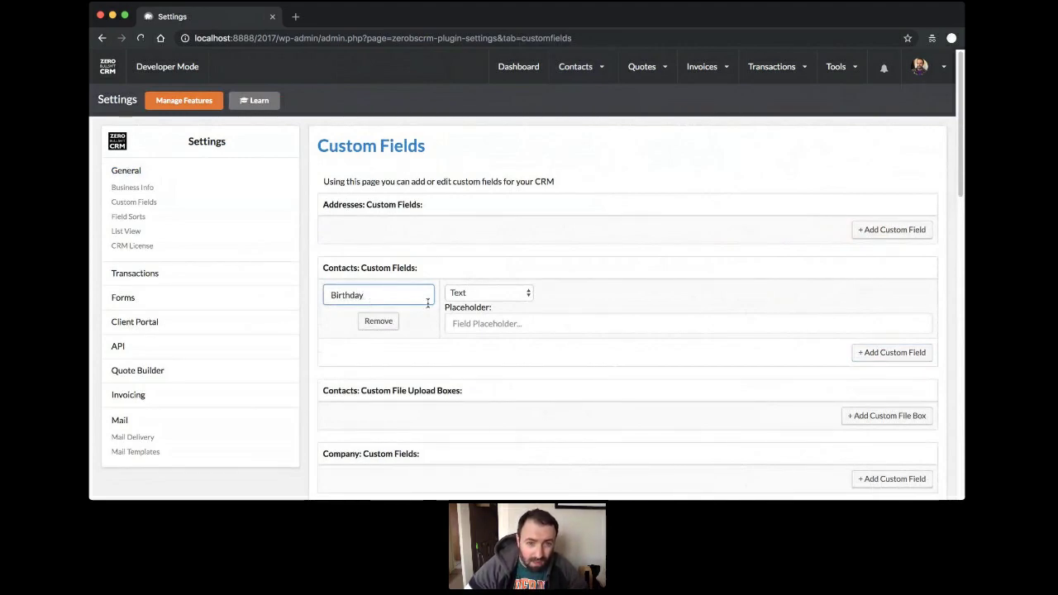
{"action": "key", "text": "Tab"}
{"action": "key", "text": "d"}
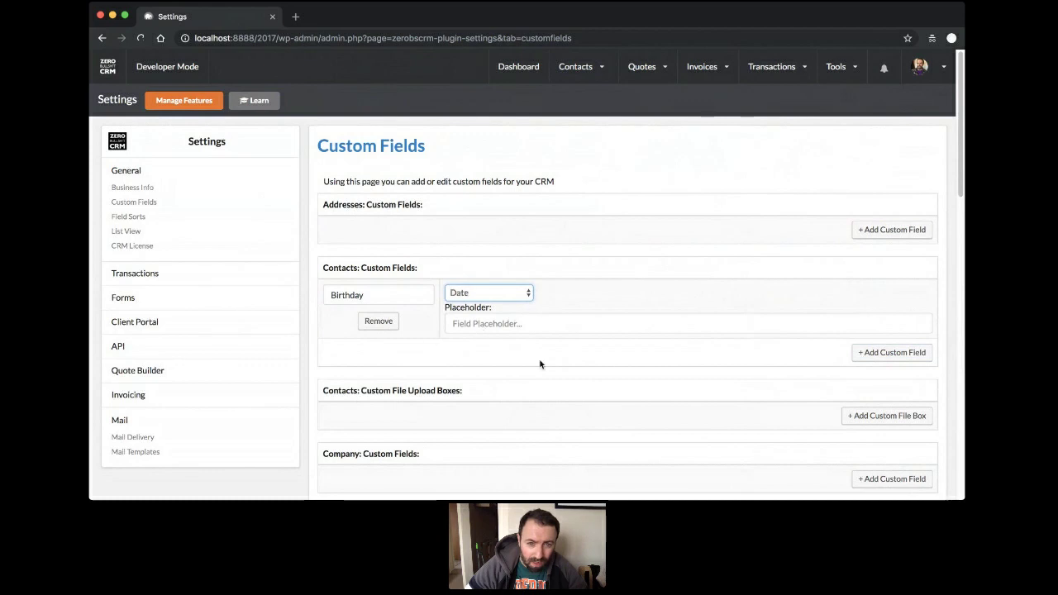
Add Hair Colour as Text and Weight as Numeric (Decimals), then save the custom fields.
{"action": "left_click", "coordinate": [901, 353]}
{"action": "left_click", "coordinate": [386, 358]}
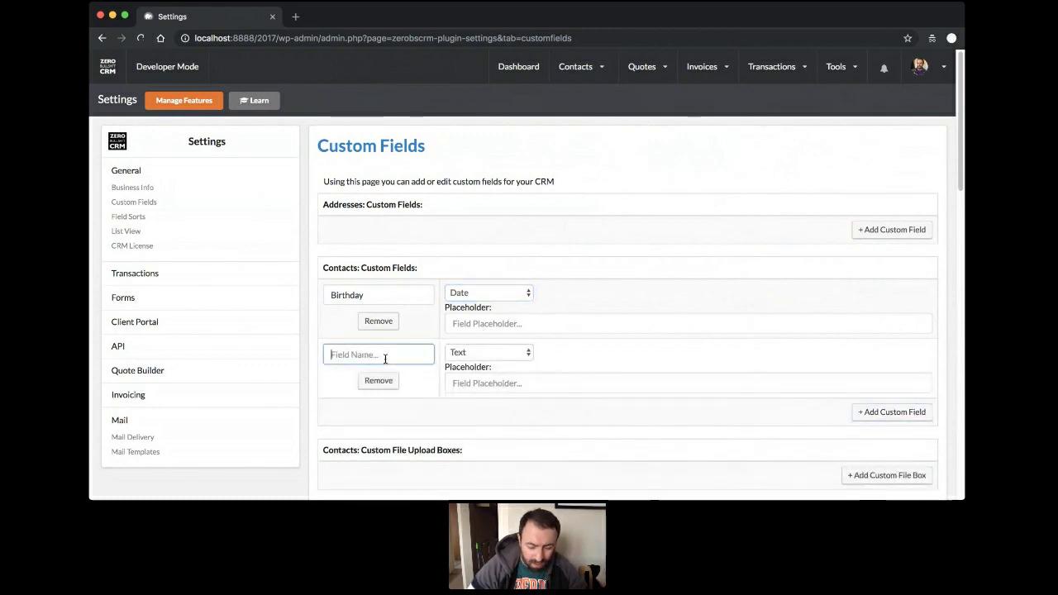
{"action": "type", "text": "Hair Colour"}
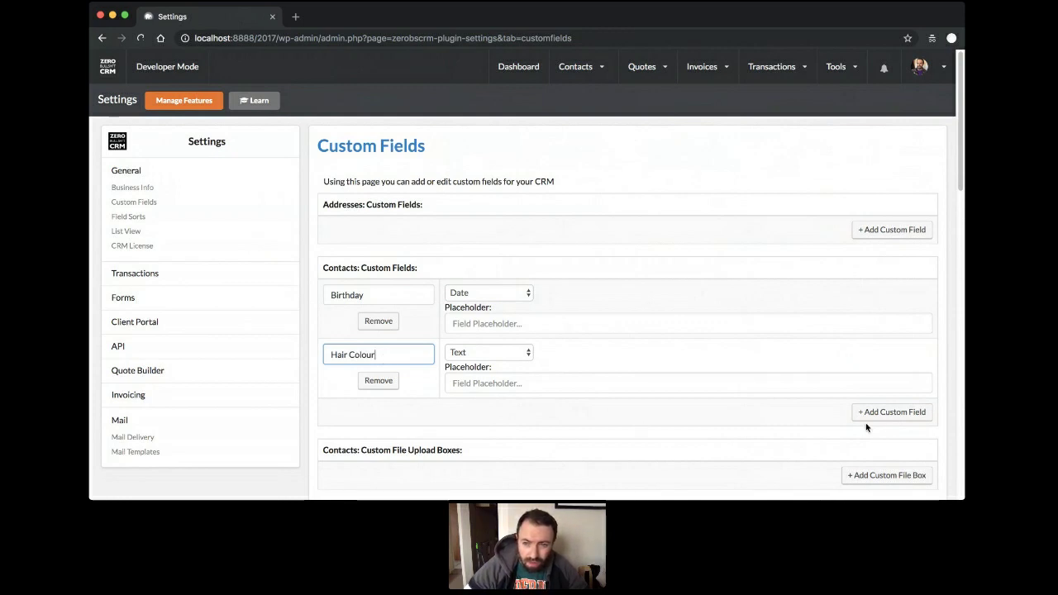
{"action": "left_click", "coordinate": [885, 414]}
{"action": "left_click", "coordinate": [408, 405]}
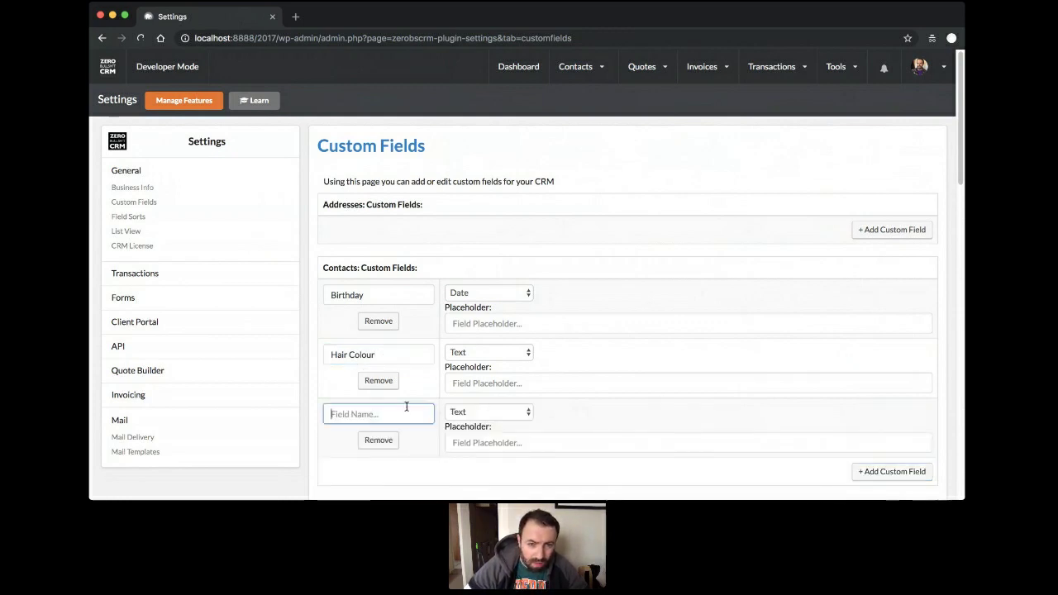
{"action": "type", "text": "Weight"}
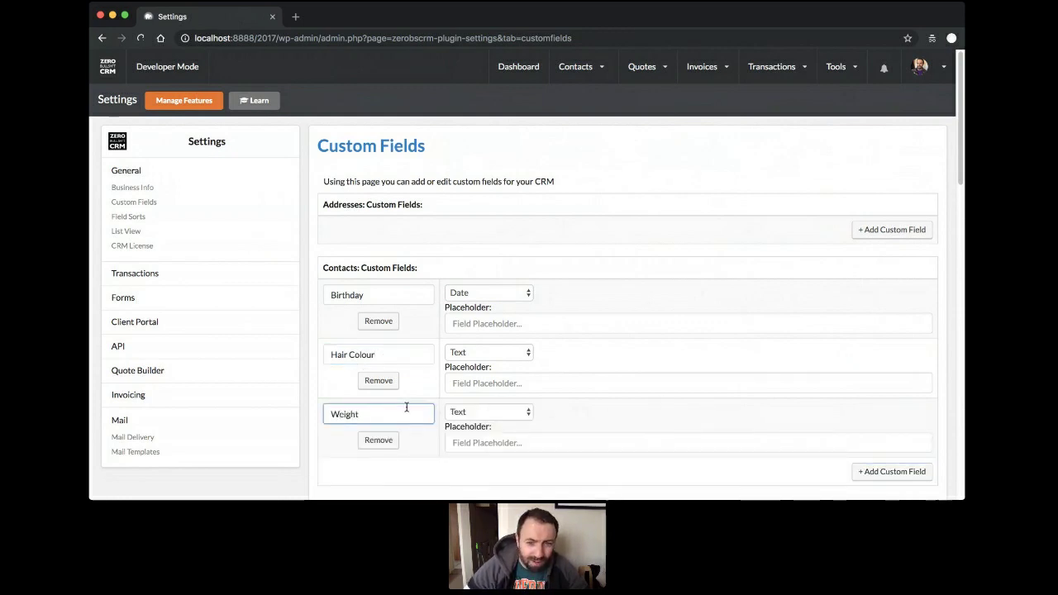
{"action": "left_click", "coordinate": [512, 415]}
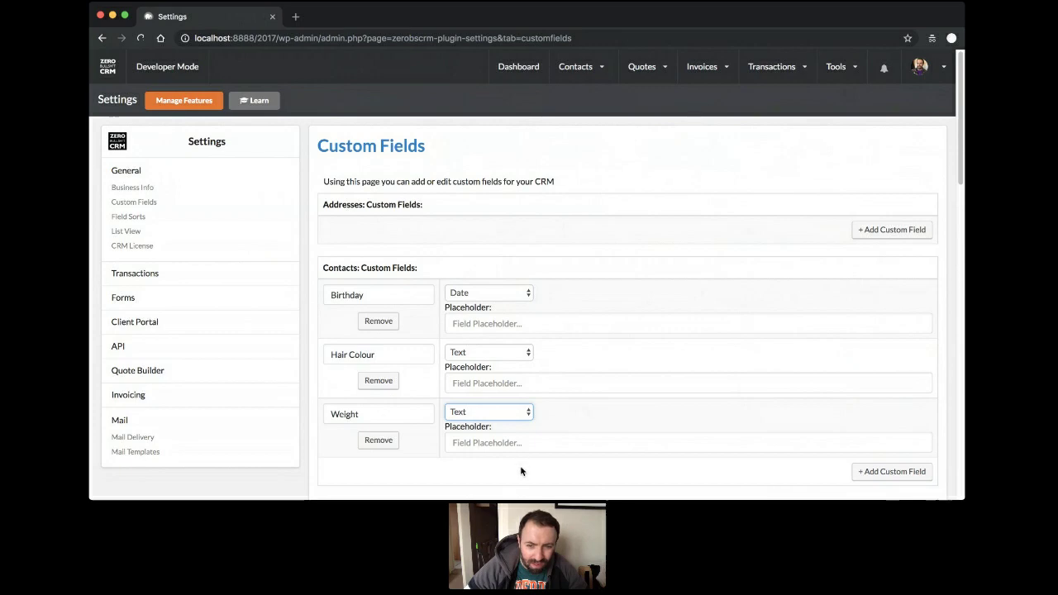
{"action": "key", "text": "n"}
{"action": "left_click", "coordinate": [642, 401]}
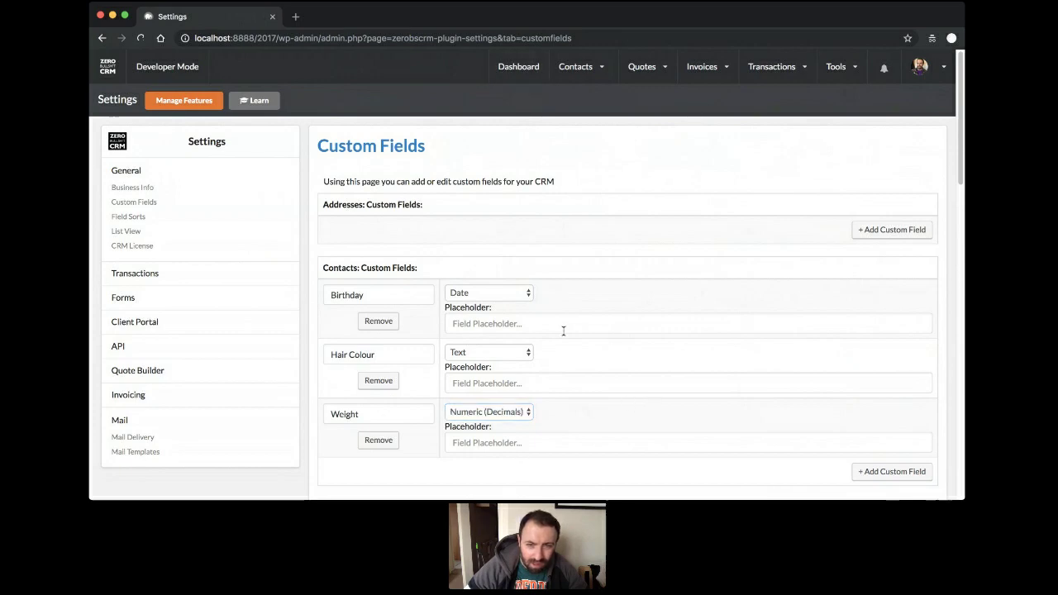
{"action": "scroll", "coordinate": [607, 328], "scroll_direction": "down", "scroll_amount": 15}
{"action": "scroll", "coordinate": [608, 335], "scroll_direction": "down", "scroll_amount": 10}
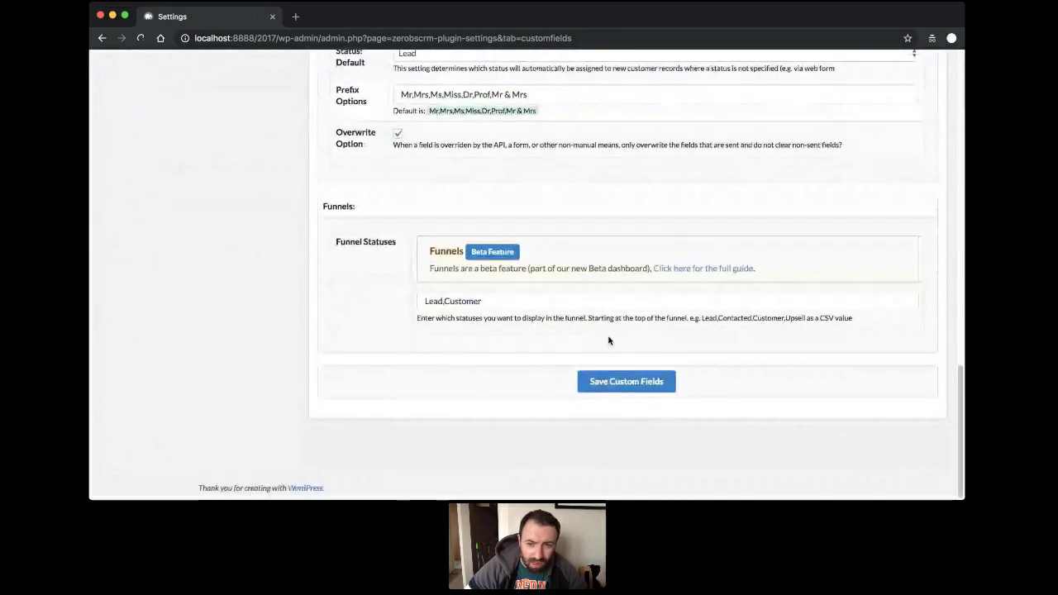
{"action": "left_click", "coordinate": [620, 379]}
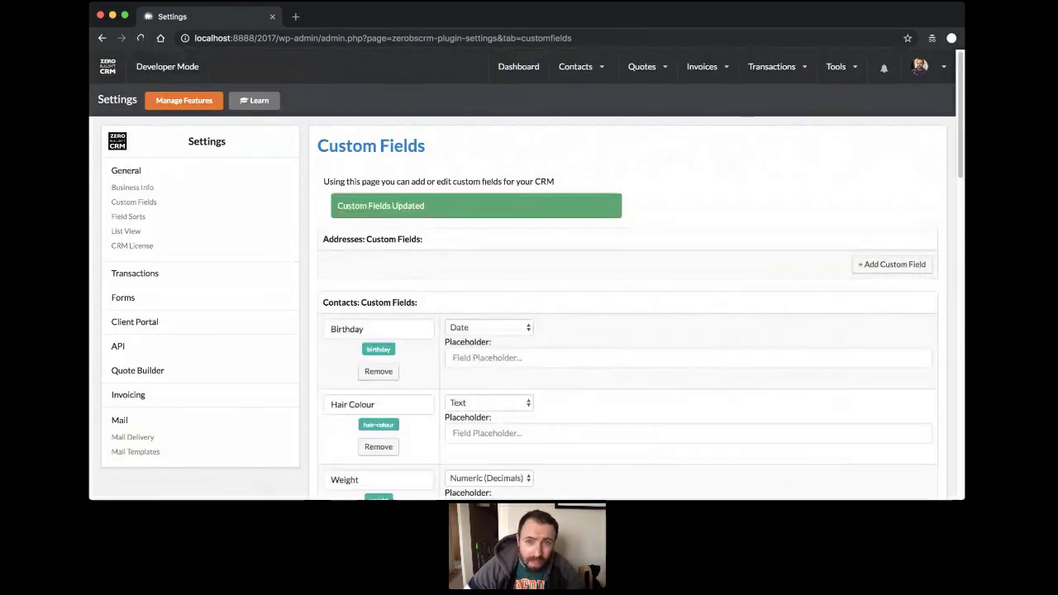
Open the second contact's record for editing from the full contacts list.
{"action": "mouse_move", "coordinate": [579, 68]}
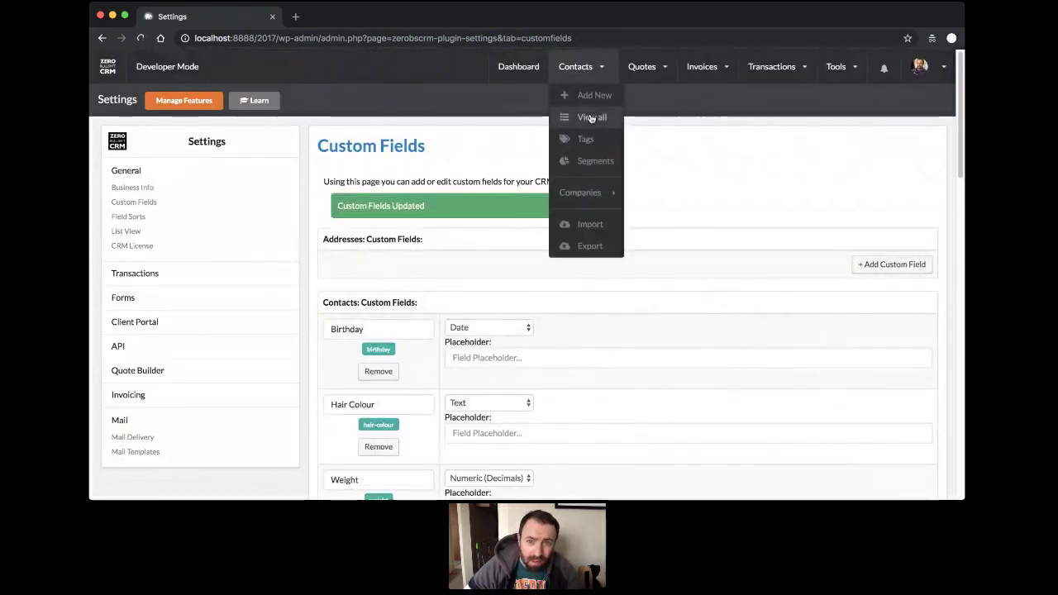
{"action": "left_click", "coordinate": [590, 118]}
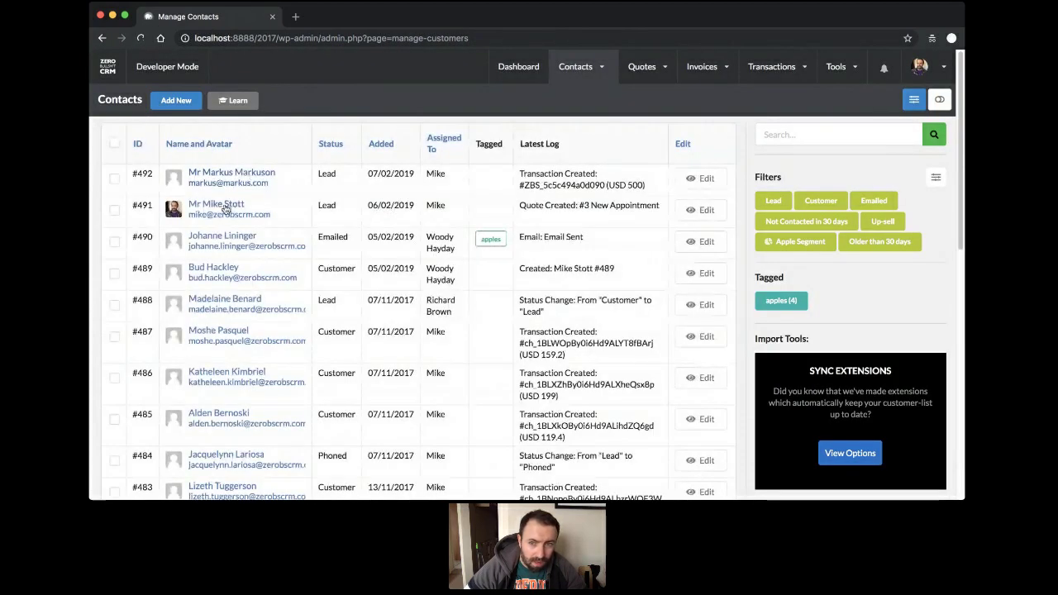
{"action": "left_click", "coordinate": [714, 212]}
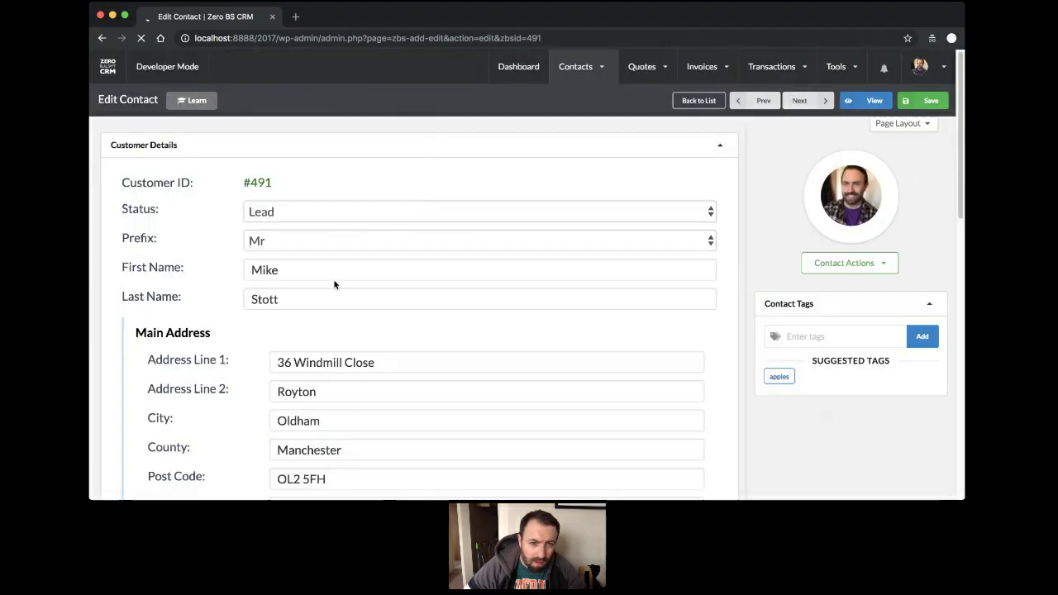
{"action": "scroll", "coordinate": [335, 285], "scroll_direction": "down", "scroll_amount": 10}
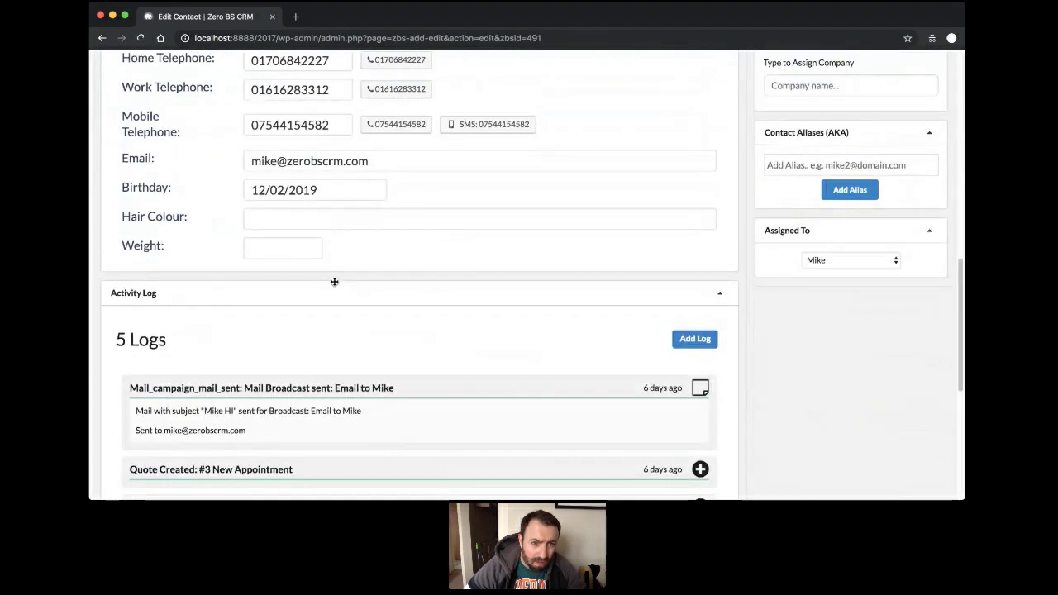
{"action": "scroll", "coordinate": [335, 282], "scroll_direction": "up", "scroll_amount": 2}
Set the contact's Birthday to the 10th in 1983.
{"action": "left_click", "coordinate": [318, 253]}
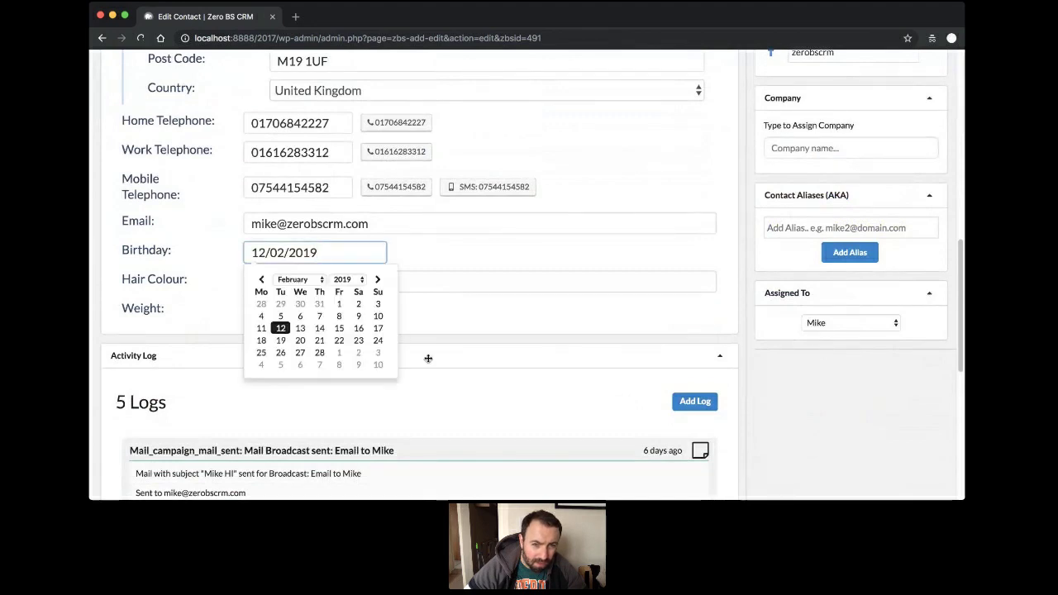
{"action": "left_click", "coordinate": [347, 280]}
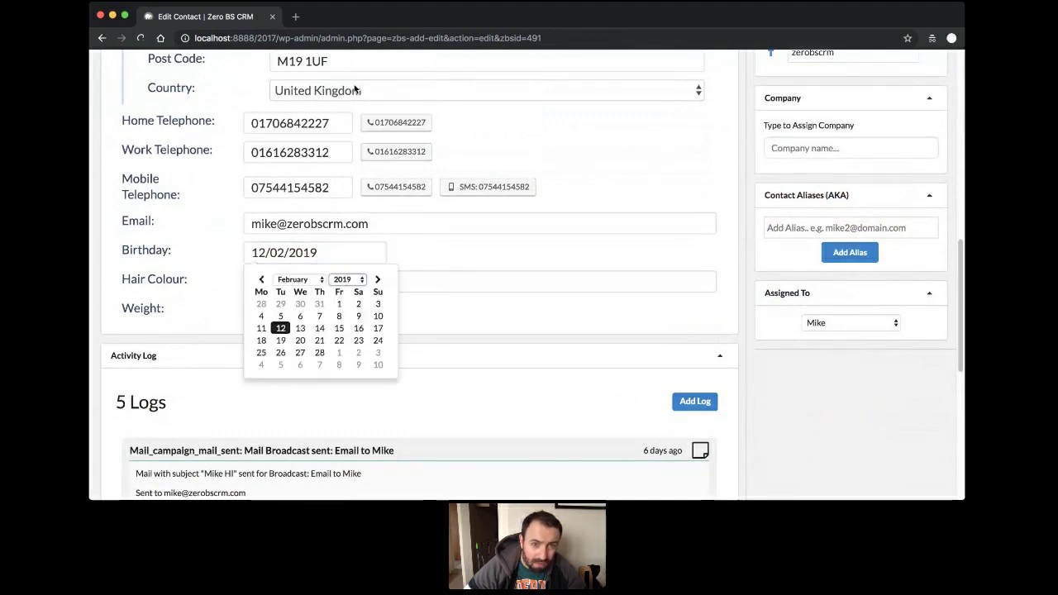
{"action": "type", "text": "1983"}
{"action": "left_click", "coordinate": [320, 316]}
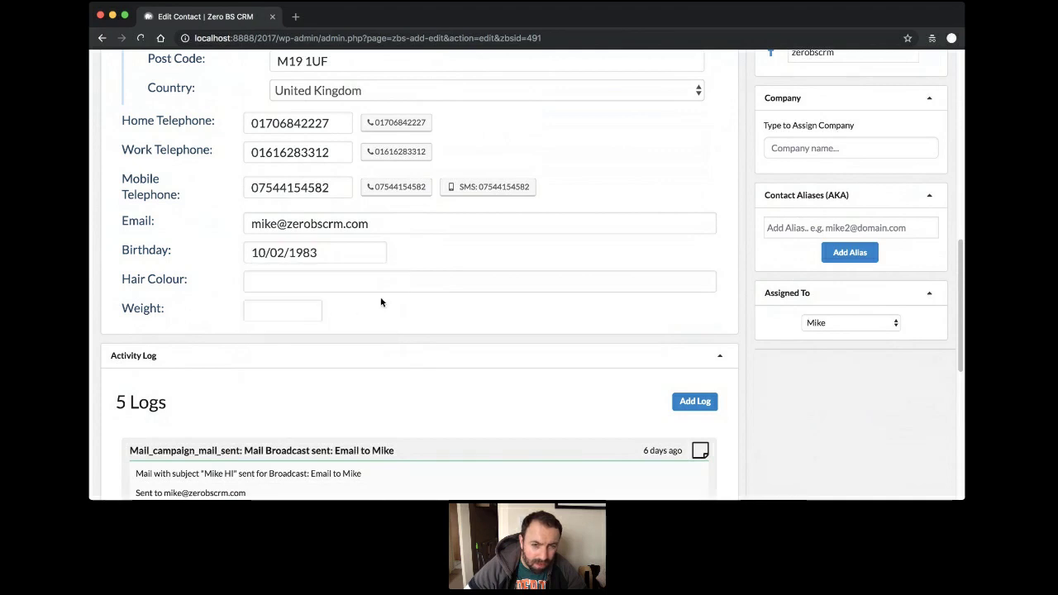
Fill in Hair Colour Brown and Weight 80, save, and return to the contacts list.
{"action": "left_click", "coordinate": [362, 288]}
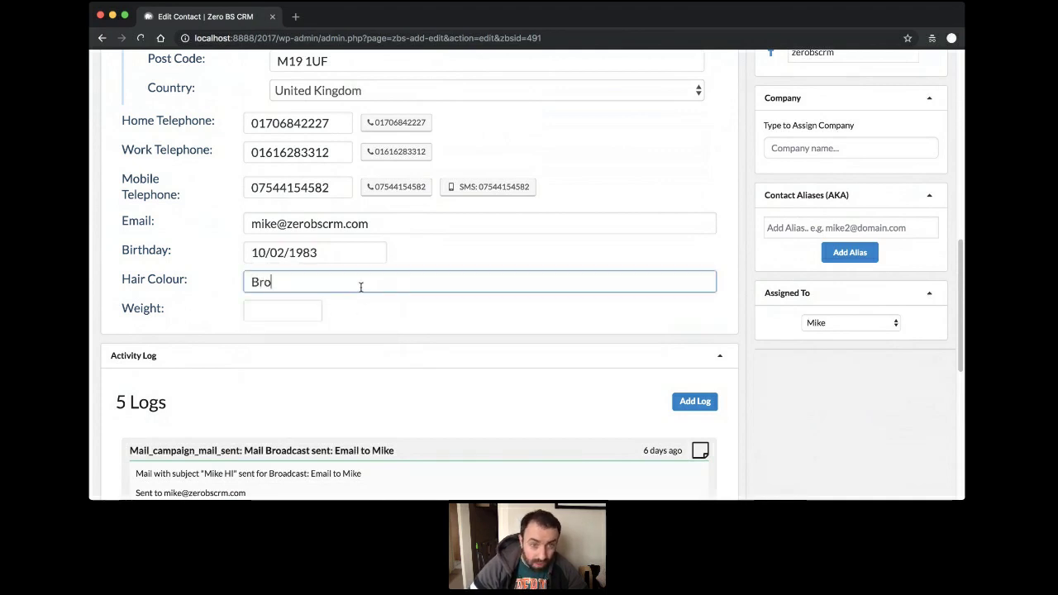
{"action": "left_click", "coordinate": [308, 309]}
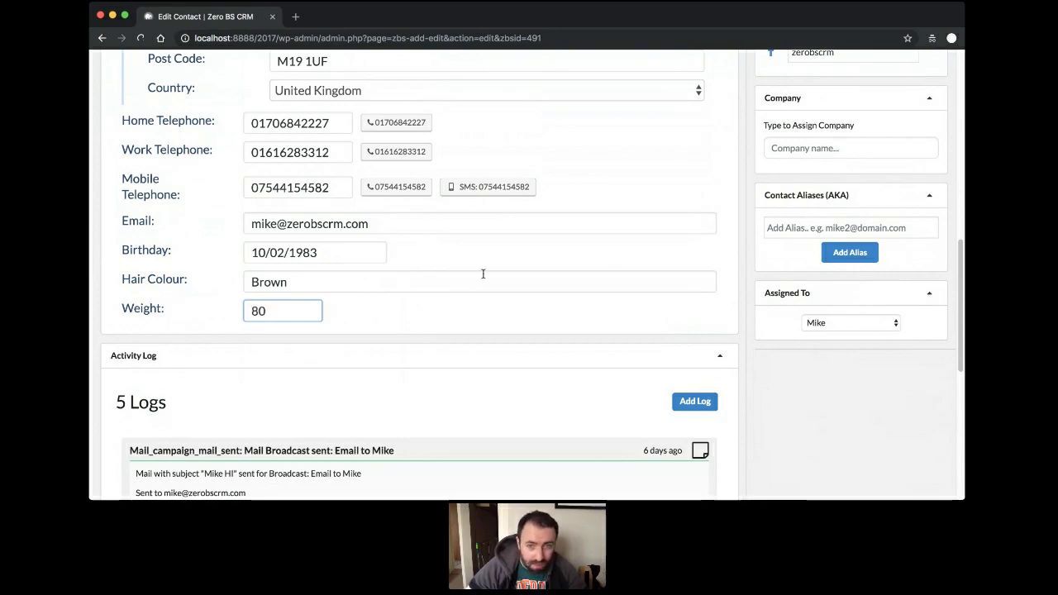
{"action": "scroll", "coordinate": [485, 277], "scroll_direction": "up", "scroll_amount": 10}
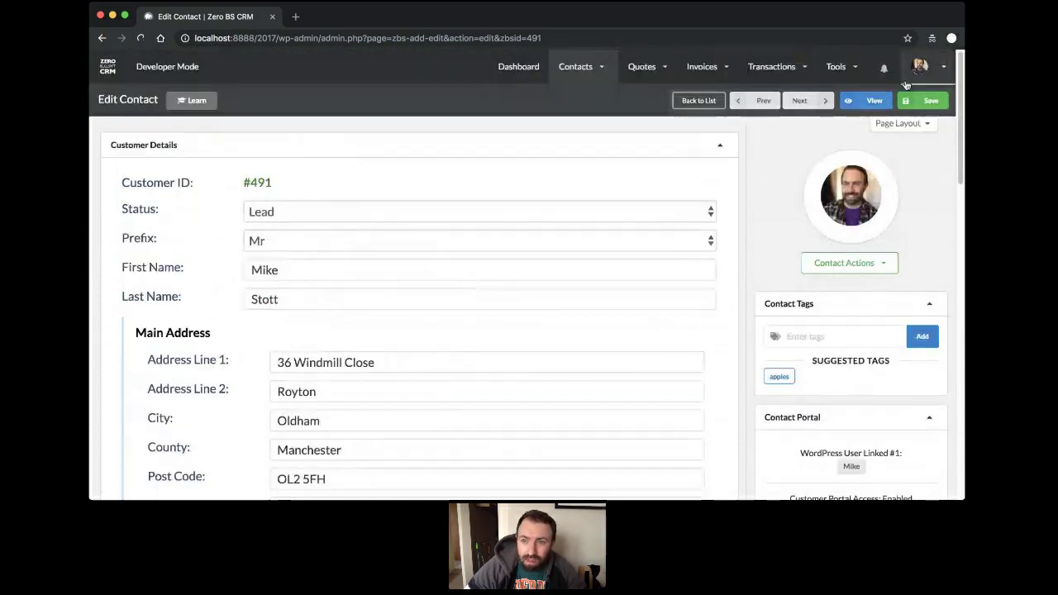
{"action": "left_click", "coordinate": [924, 66]}
{"action": "left_click", "coordinate": [921, 100]}
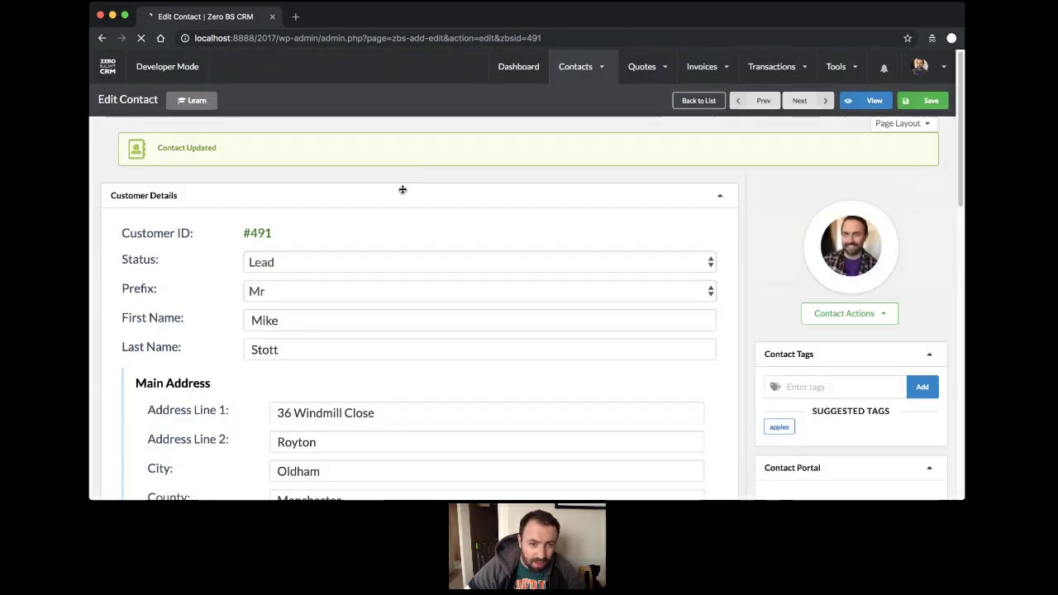
{"action": "scroll", "coordinate": [403, 190], "scroll_direction": "down", "scroll_amount": 10}
{"action": "scroll", "coordinate": [403, 190], "scroll_direction": "down", "scroll_amount": 5}
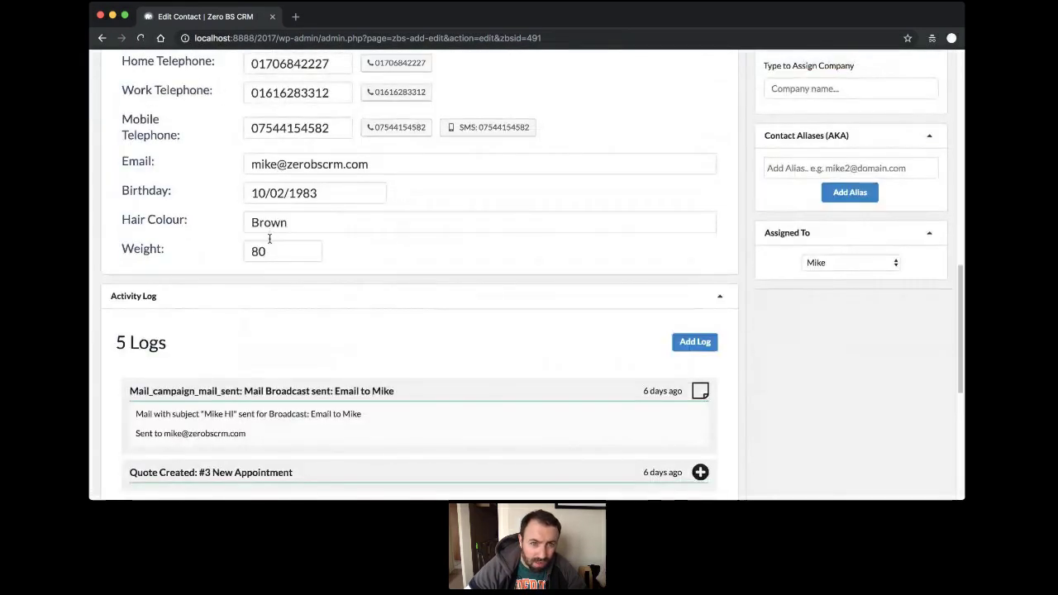
{"action": "scroll", "coordinate": [269, 247], "scroll_direction": "up", "scroll_amount": 15}
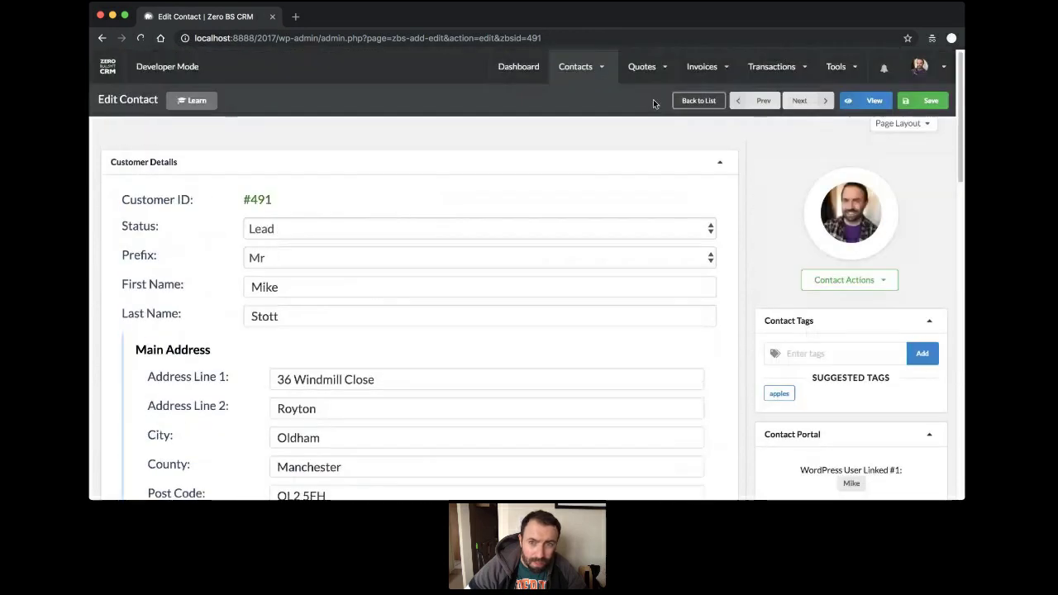
{"action": "mouse_move", "coordinate": [577, 67]}
{"action": "left_click", "coordinate": [582, 118]}
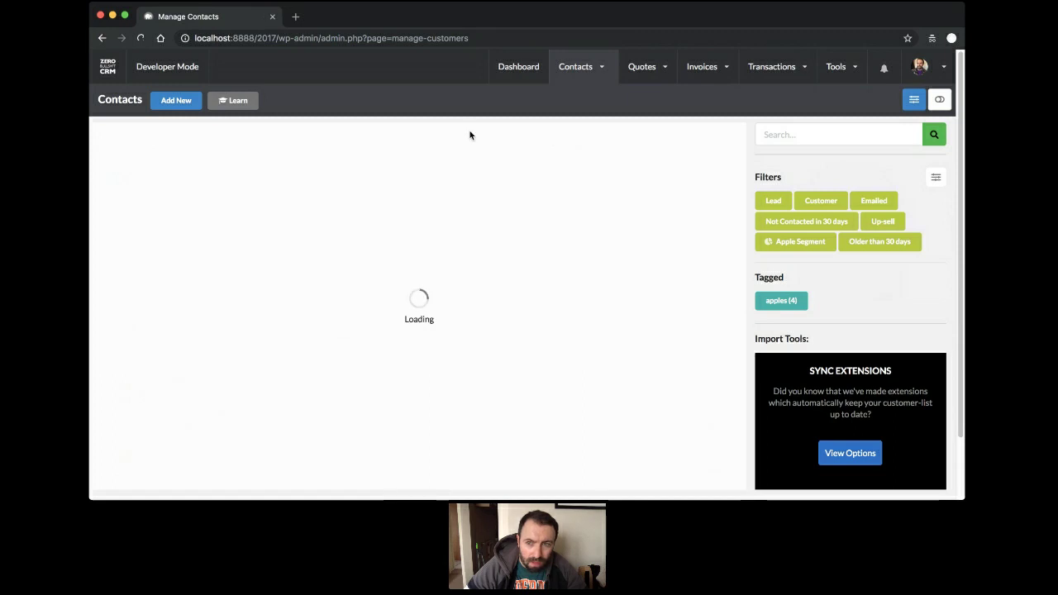
Drag Hair Colour into the current list columns and save, so Brown shows in the list.
{"action": "left_click", "coordinate": [913, 99]}
{"action": "left_click_drag", "start_coordinate": [668, 303], "coordinate": [465, 203]}
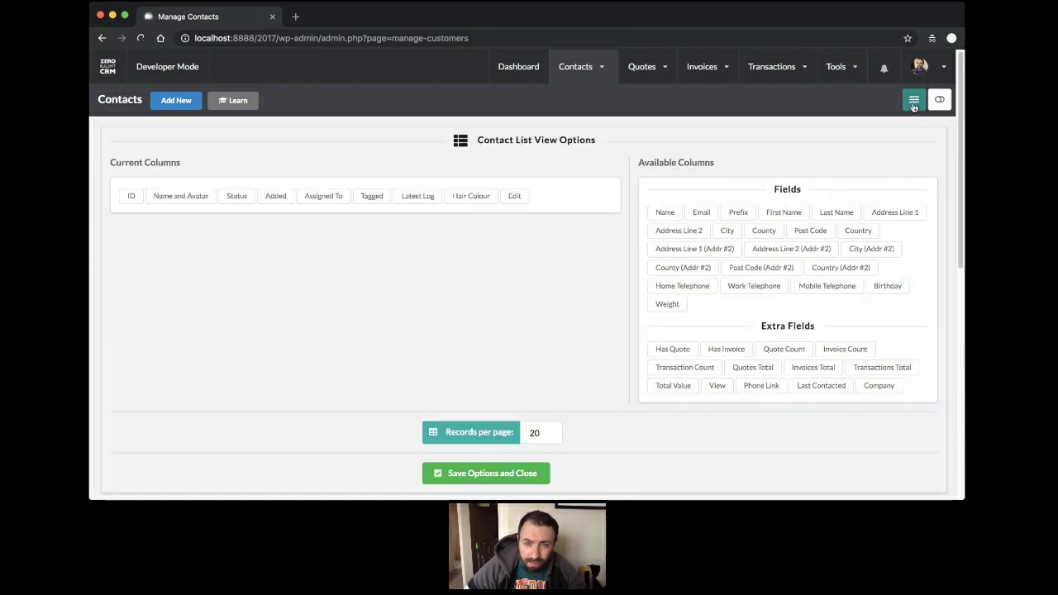
{"action": "left_click", "coordinate": [913, 101]}
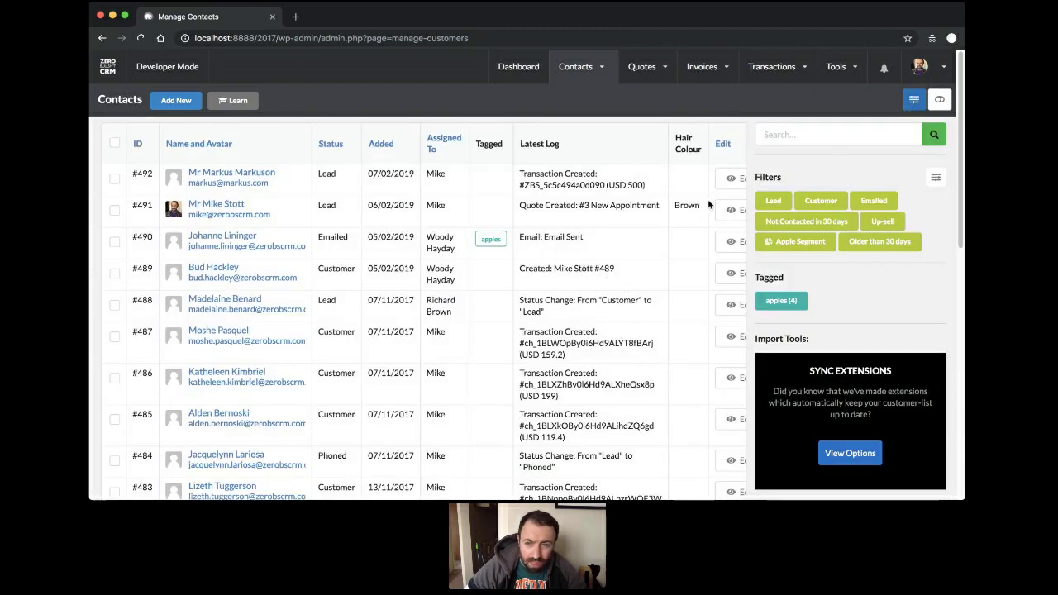
{"action": "mouse_move", "coordinate": [584, 67]}
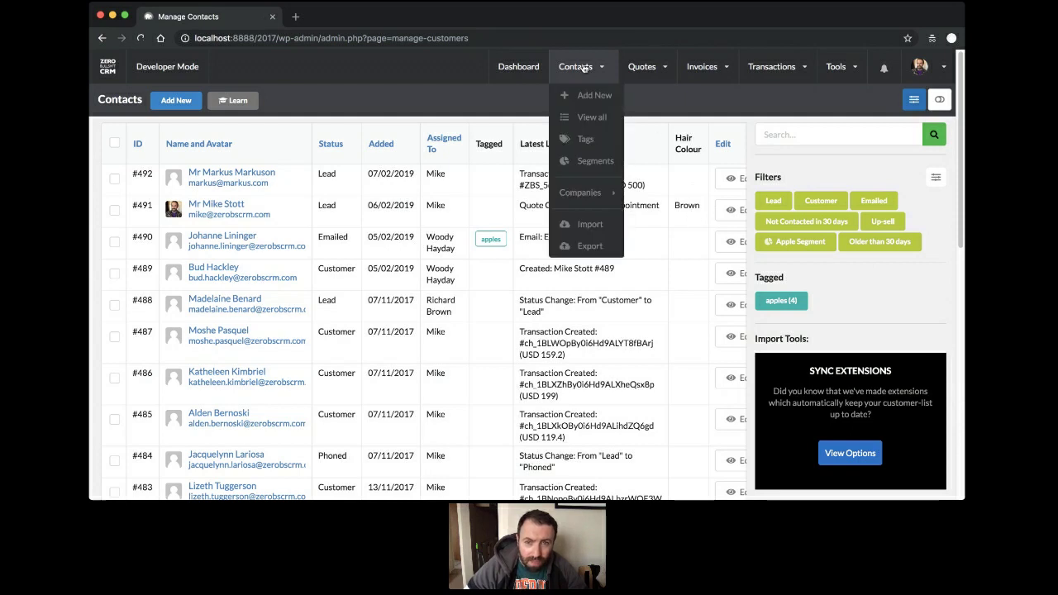
{"action": "left_click", "coordinate": [583, 169]}
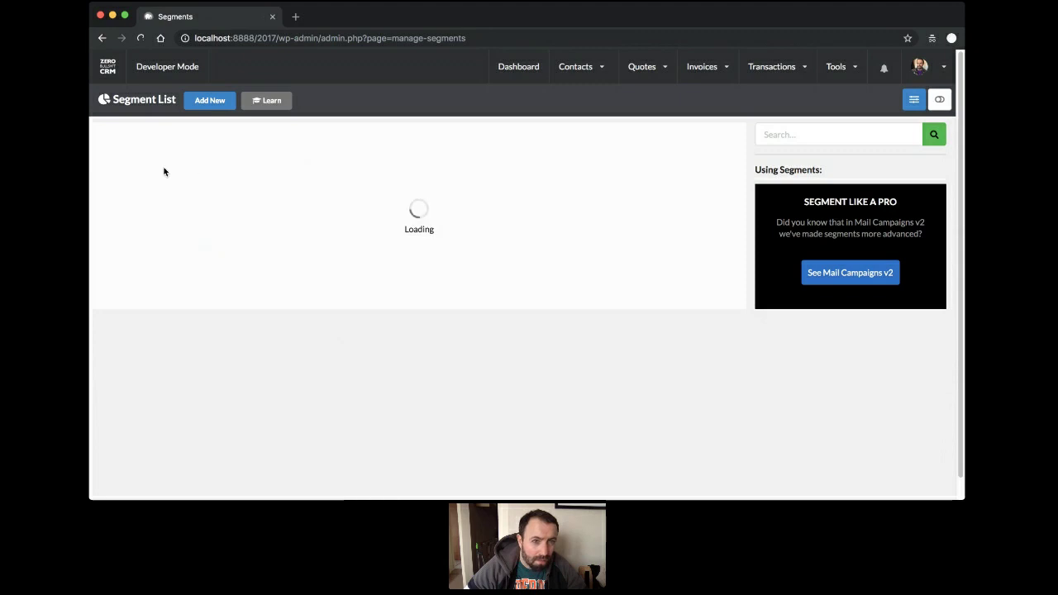
{"action": "left_click", "coordinate": [219, 105]}
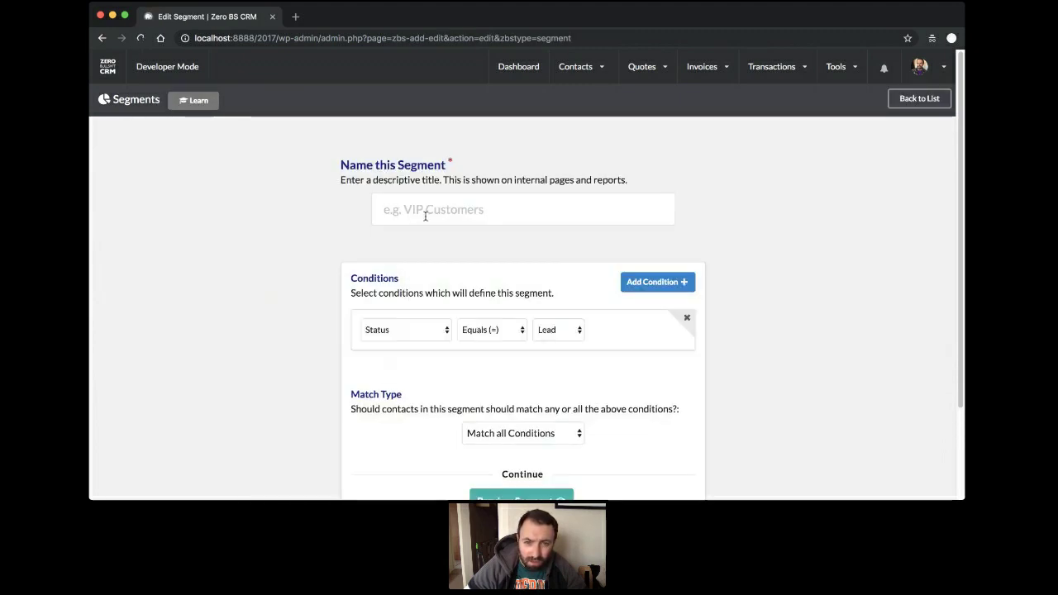
{"action": "scroll", "coordinate": [809, 252], "scroll_direction": "down", "scroll_amount": 2}
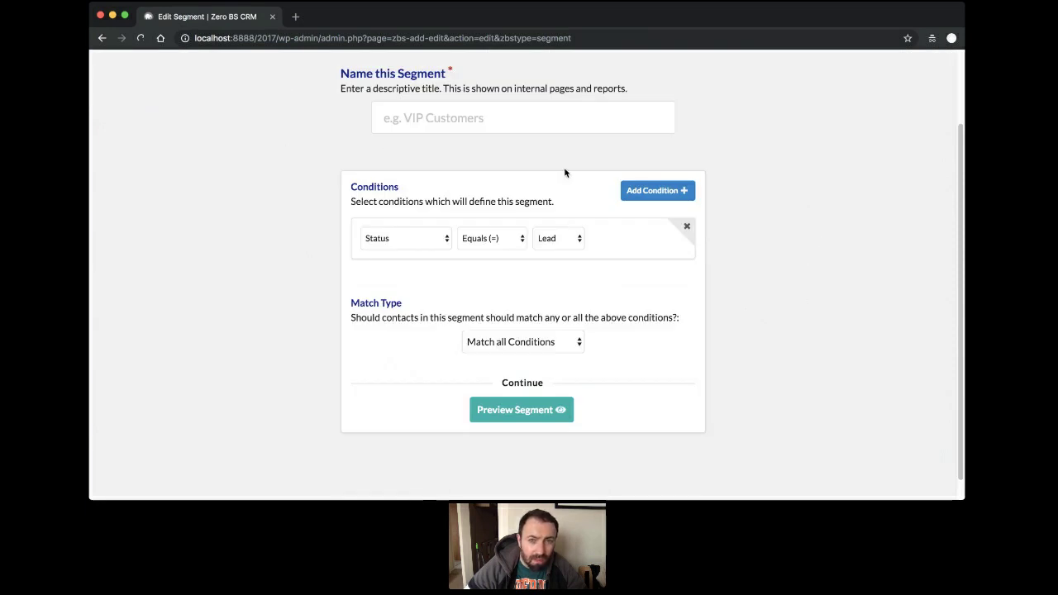
{"action": "left_click", "coordinate": [513, 128]}
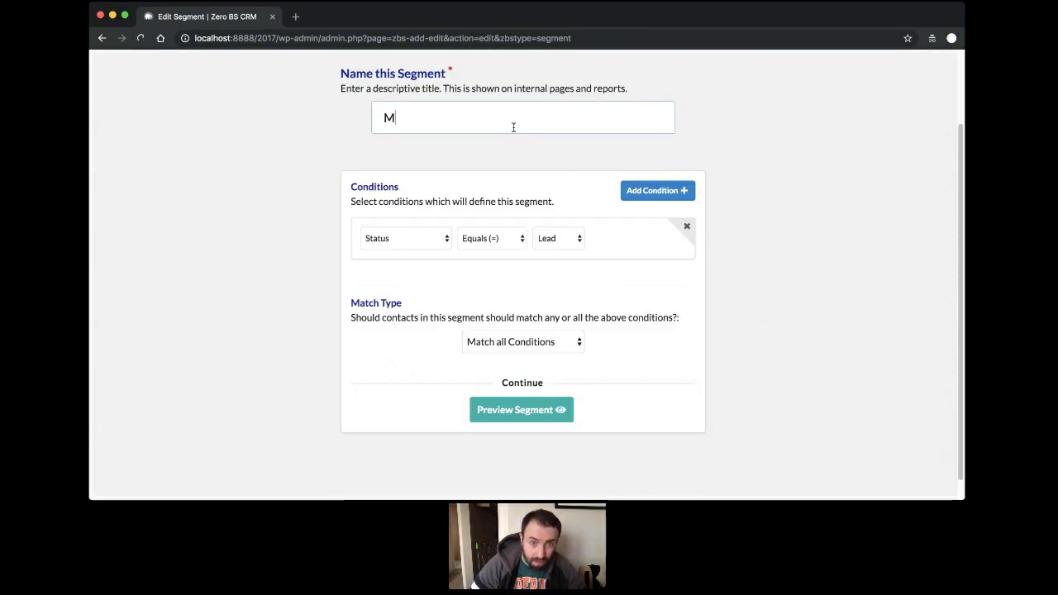
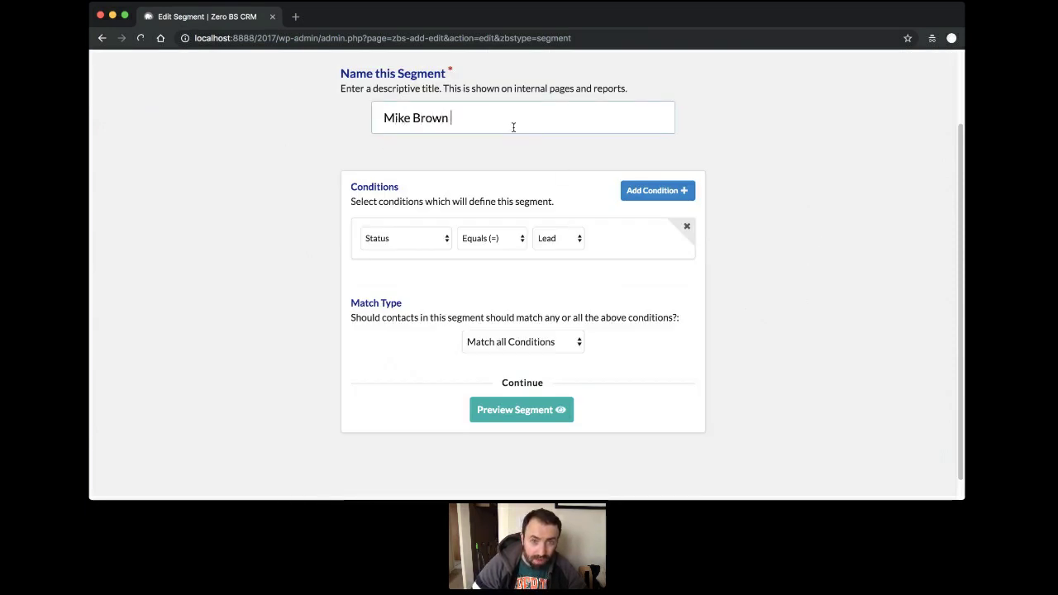
{"action": "type", "text": "Hair"}
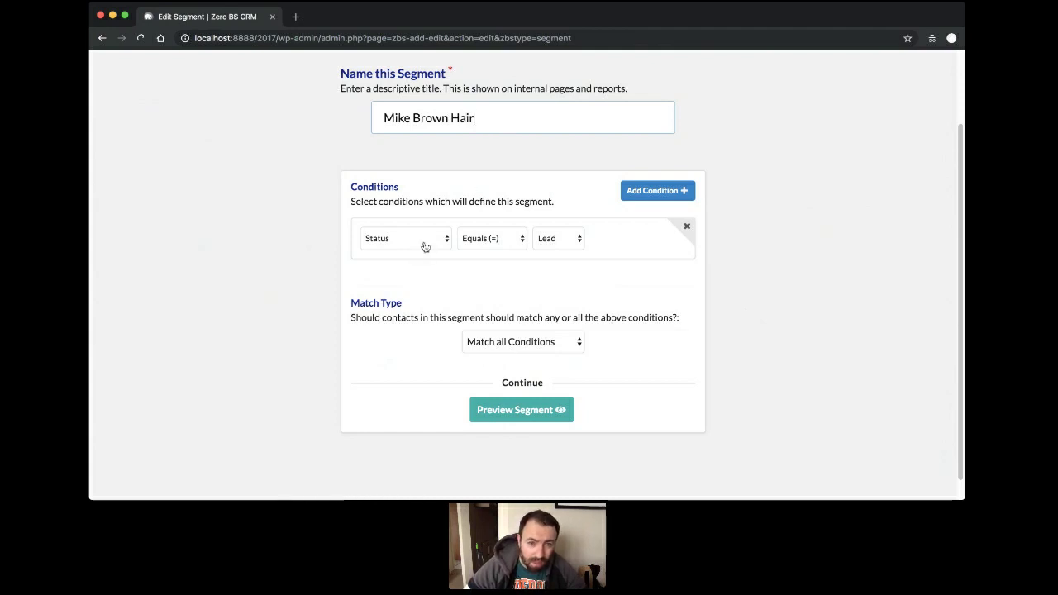
Set the condition to Full Name Contains, add a second condition, and return to contacts.
{"action": "left_click", "coordinate": [425, 246]}
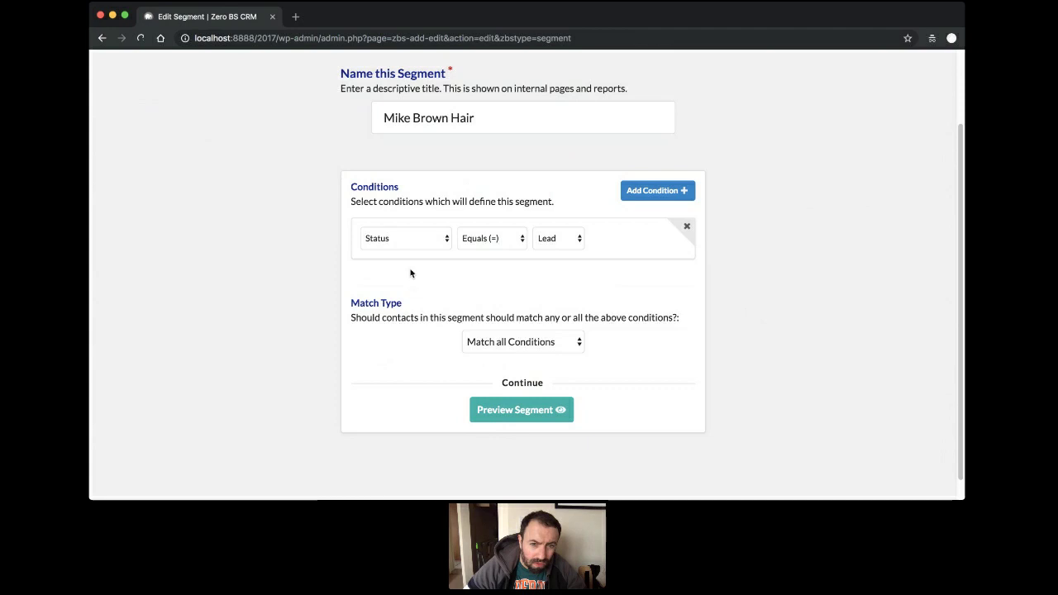
{"action": "left_click", "coordinate": [412, 256]}
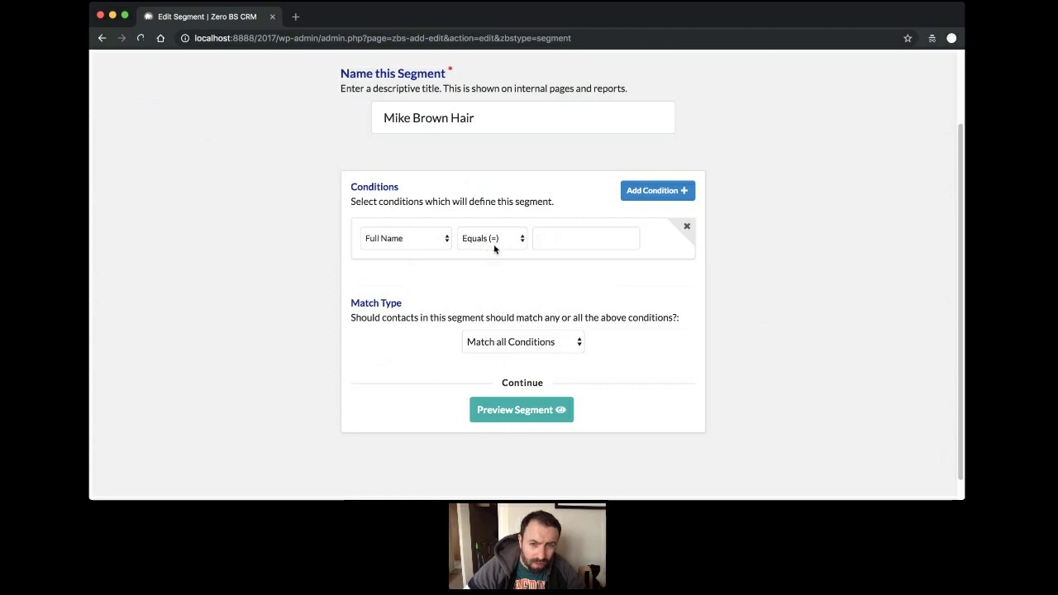
{"action": "left_click", "coordinate": [595, 235]}
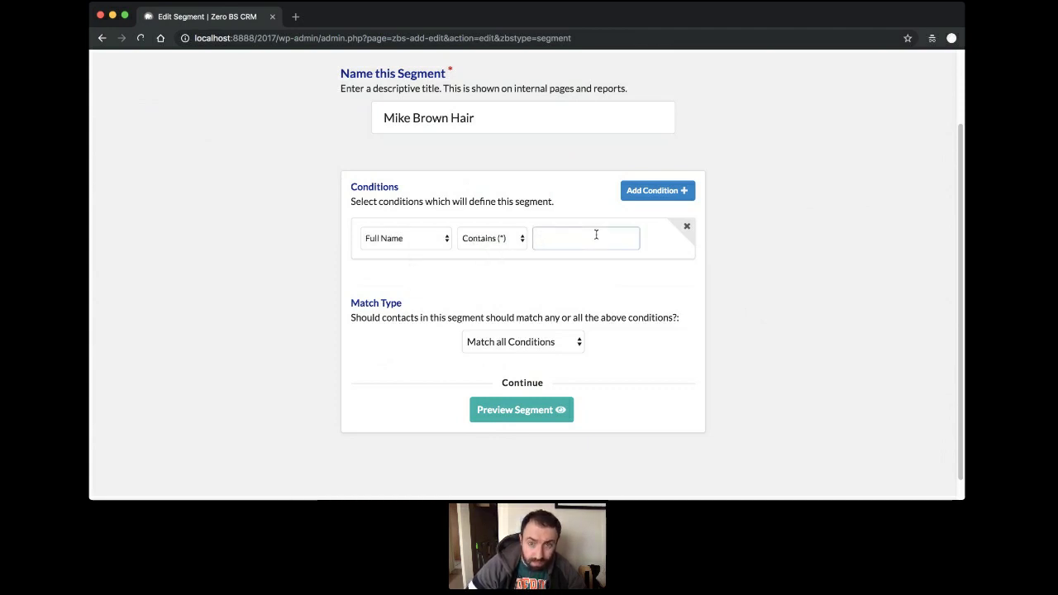
{"action": "left_click", "coordinate": [652, 193]}
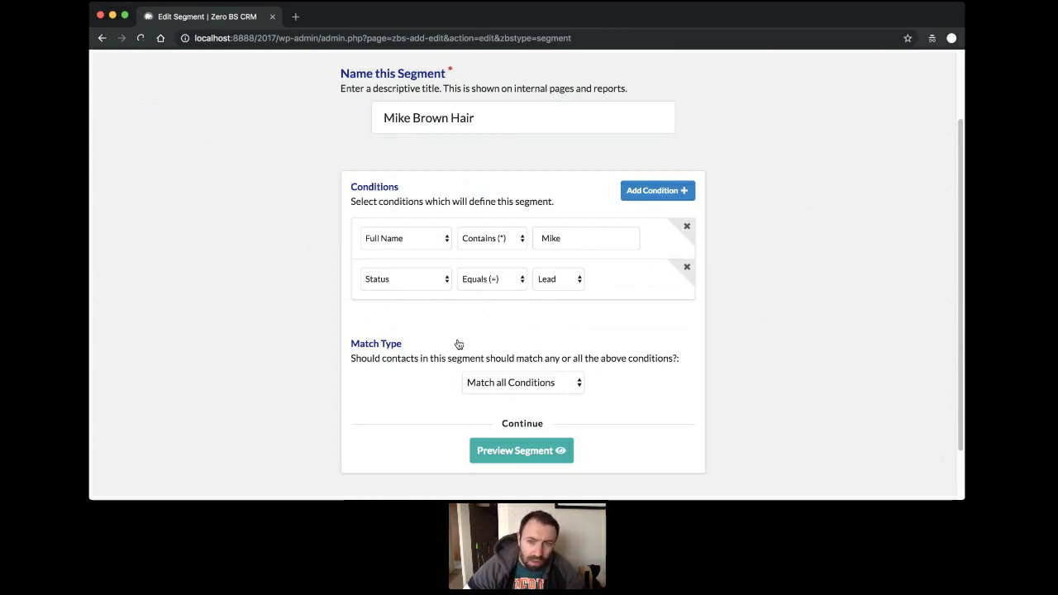
{"action": "scroll", "coordinate": [458, 344], "scroll_direction": "up", "scroll_amount": 3}
{"action": "mouse_move", "coordinate": [579, 68]}
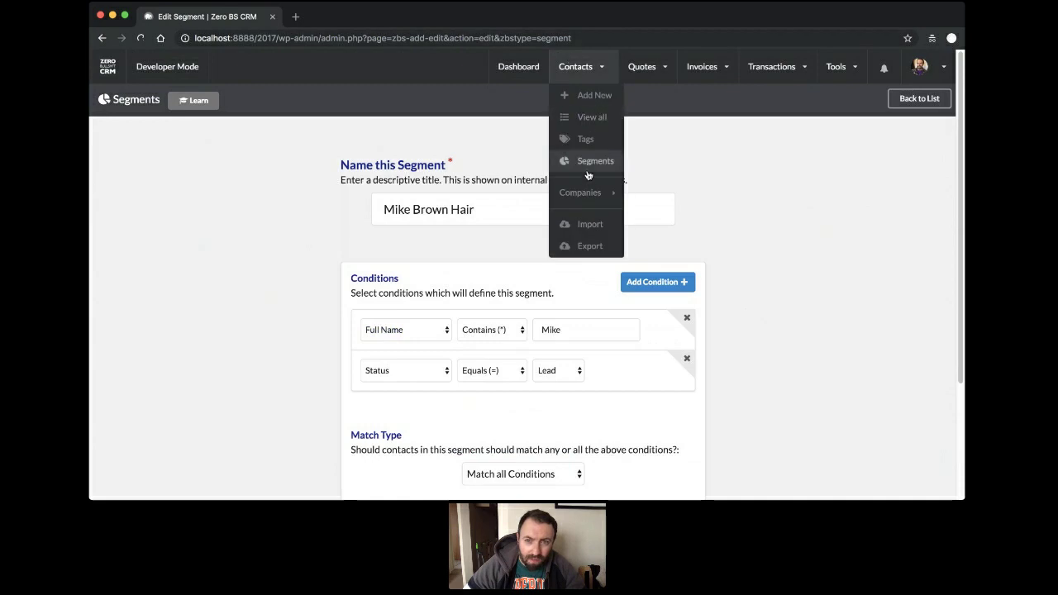
{"action": "left_click", "coordinate": [591, 120]}
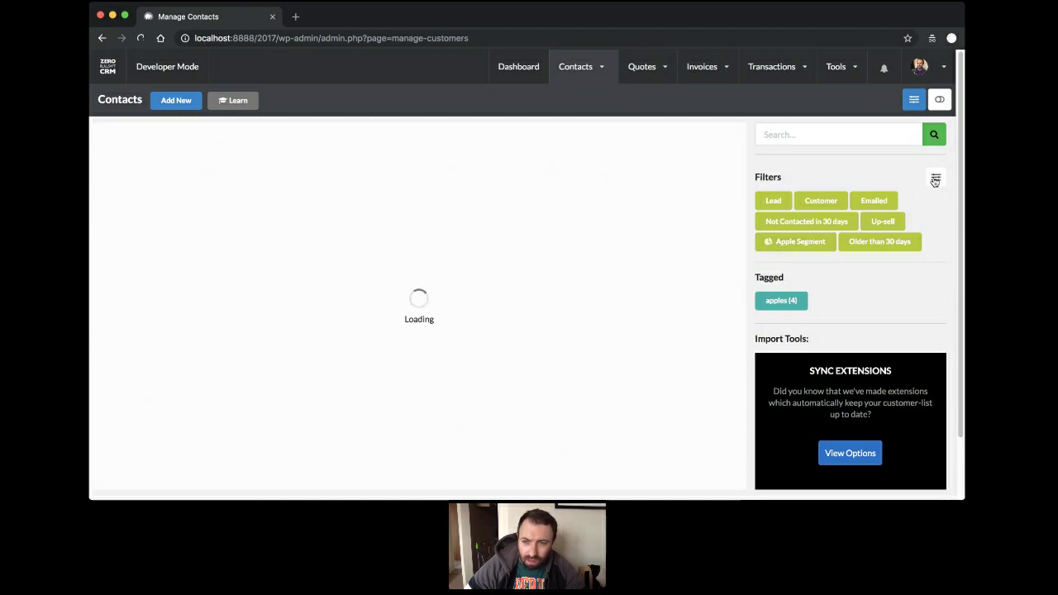
Open and close the Edit Filters panel on the contacts list.
{"action": "left_click", "coordinate": [934, 178]}
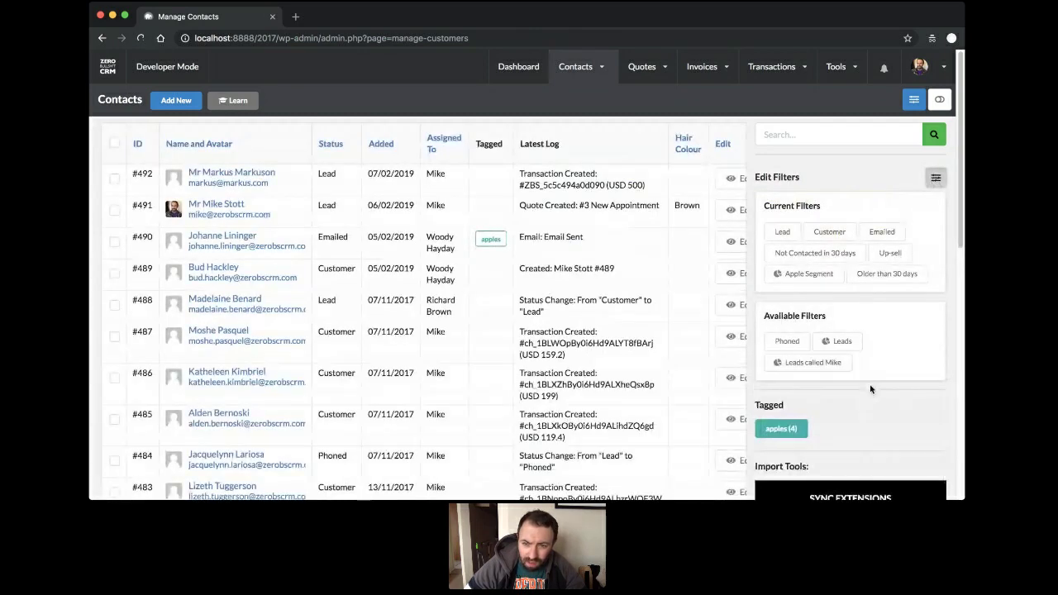
{"action": "scroll", "coordinate": [843, 360], "scroll_direction": "down", "scroll_amount": 1}
{"action": "scroll", "coordinate": [827, 347], "scroll_direction": "up", "scroll_amount": 1}
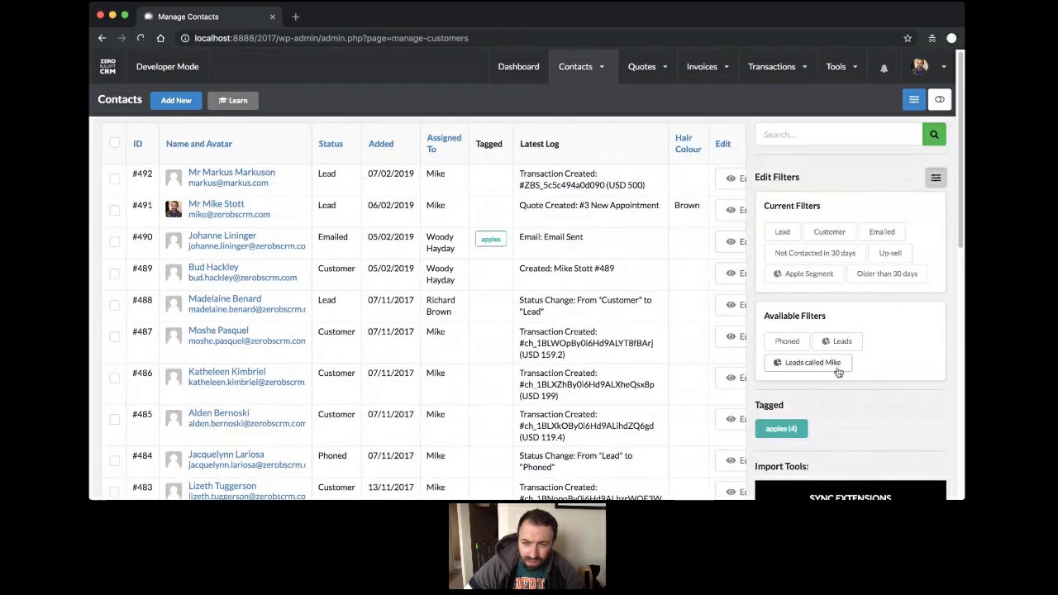
{"action": "left_click", "coordinate": [934, 177]}
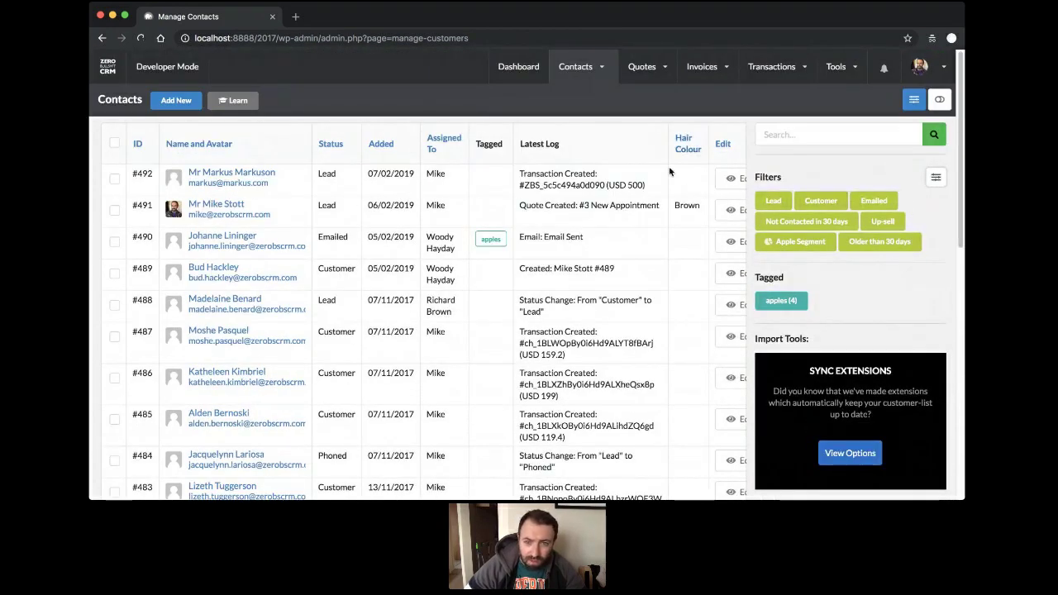
{"action": "scroll", "coordinate": [472, 268], "scroll_direction": "down", "scroll_amount": 5}
{"action": "scroll", "coordinate": [472, 263], "scroll_direction": "up", "scroll_amount": 5}
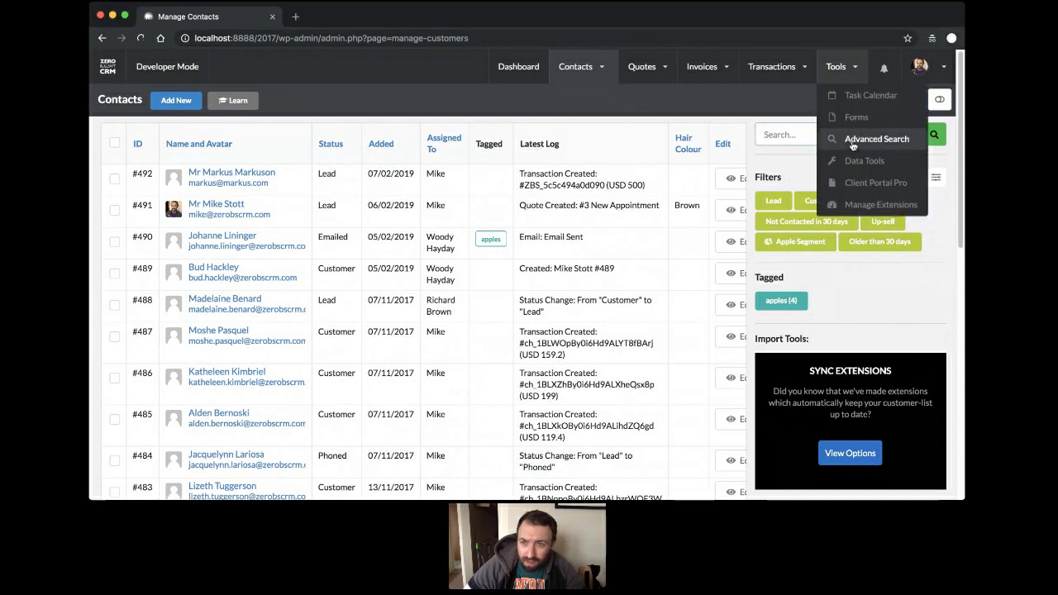
{"action": "mouse_move", "coordinate": [929, 69]}
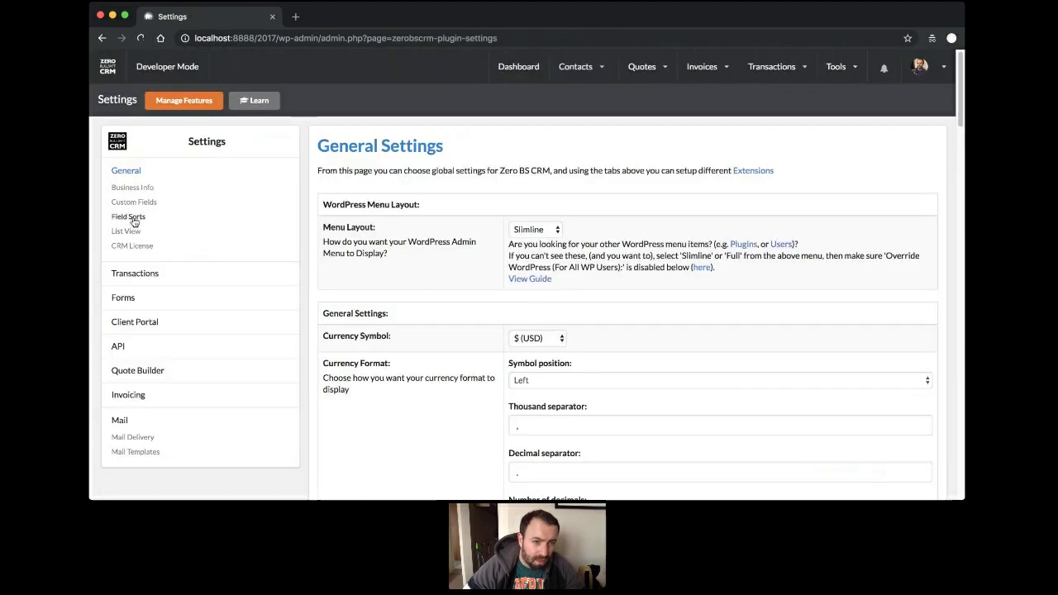
In Field Sorts, move Birthday and then Weight higher in the contact field order.
{"action": "left_click", "coordinate": [130, 216]}
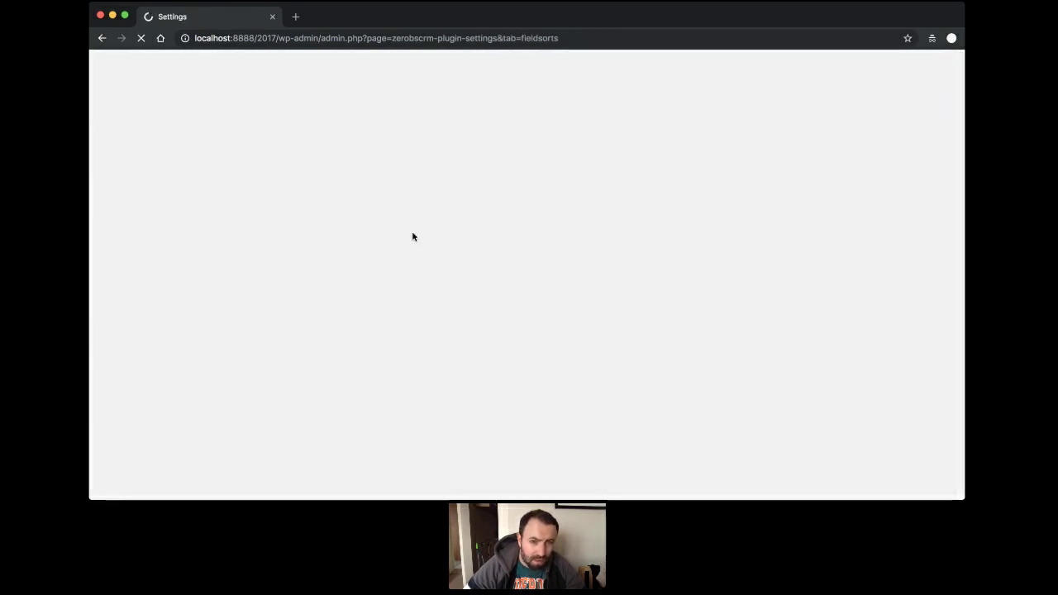
{"action": "scroll", "coordinate": [569, 276], "scroll_direction": "down", "scroll_amount": 5}
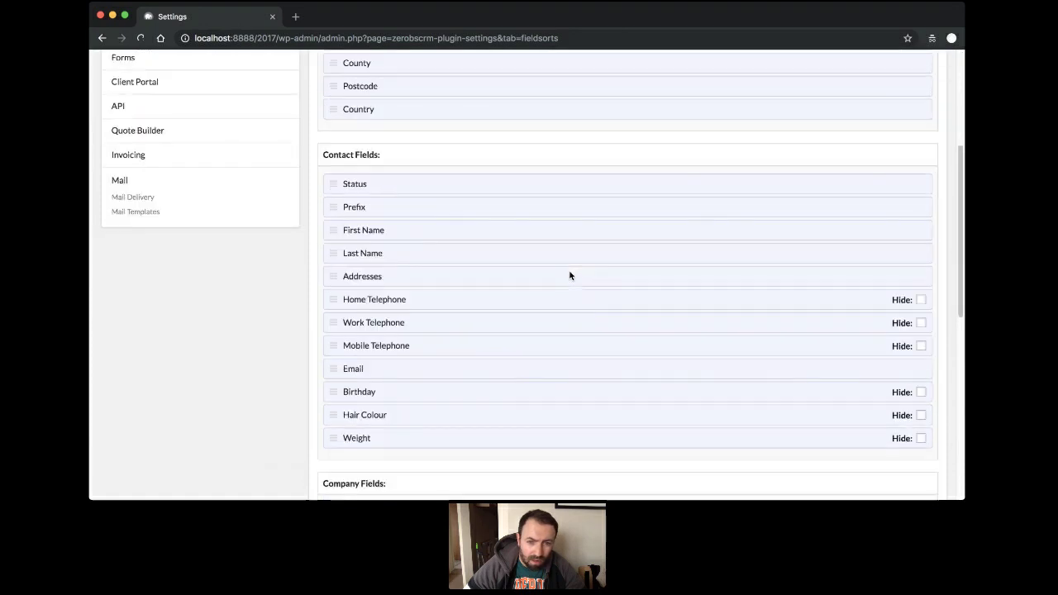
{"action": "left_click_drag", "start_coordinate": [373, 385], "coordinate": [382, 276]}
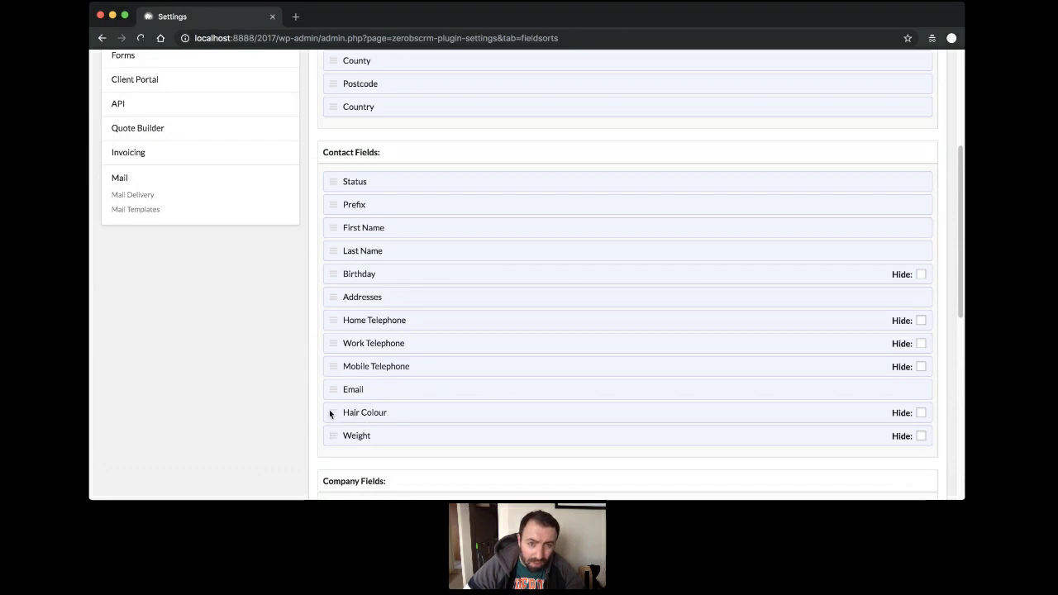
{"action": "left_click_drag", "start_coordinate": [332, 436], "coordinate": [326, 297]}
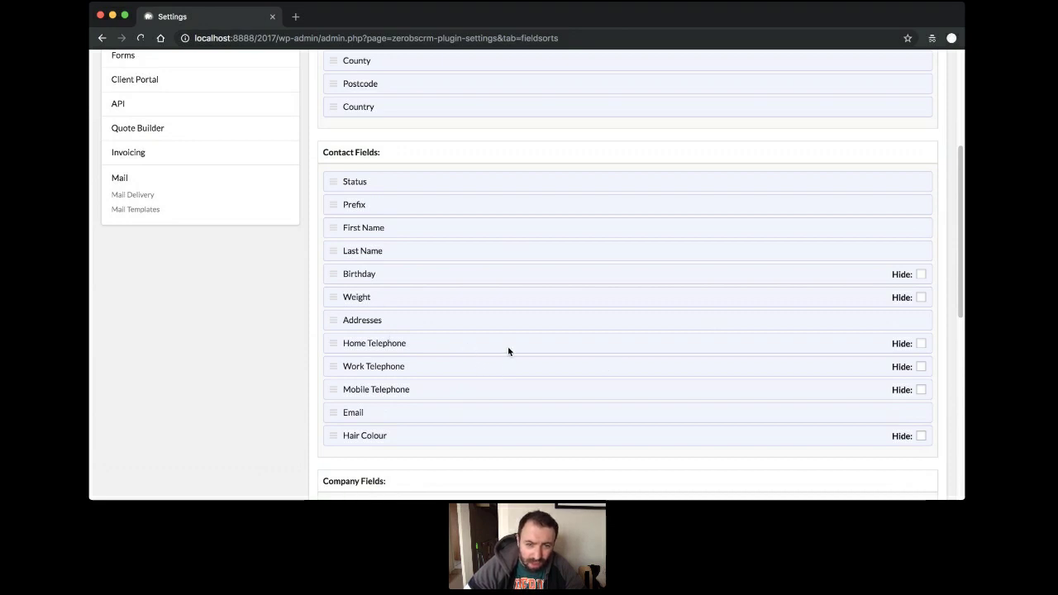
Hide the Home, Work and Mobile Telephone fields, then show them again.
{"action": "left_click", "coordinate": [920, 344]}
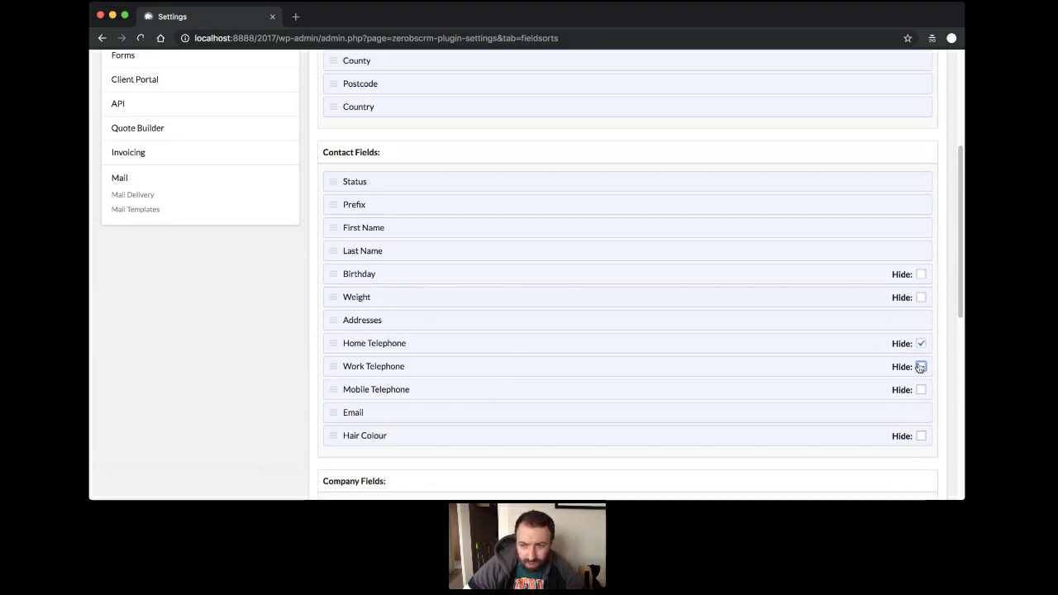
{"action": "left_click", "coordinate": [920, 367]}
{"action": "left_click", "coordinate": [920, 389]}
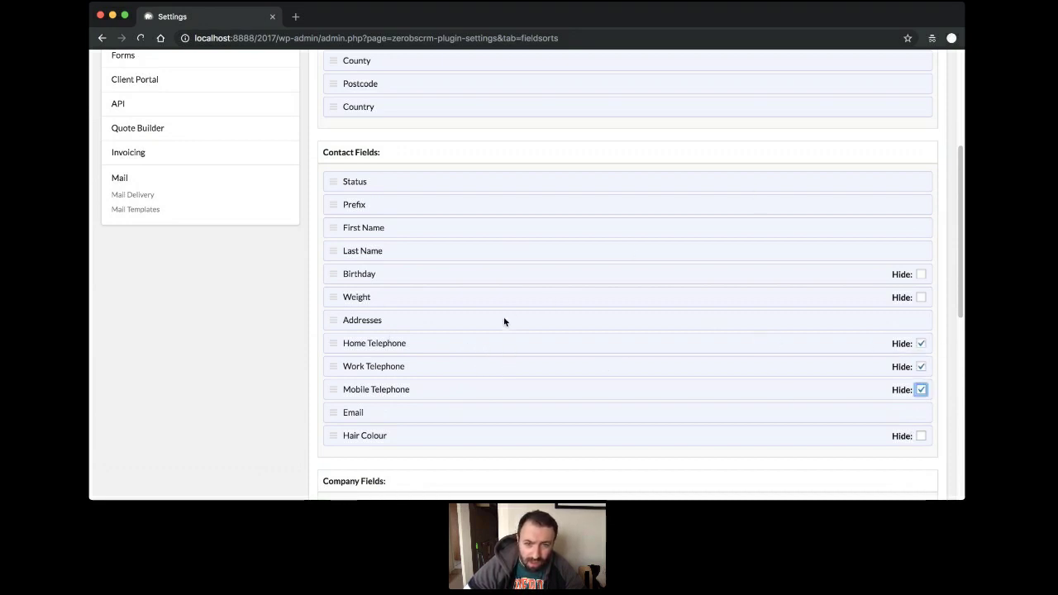
{"action": "scroll", "coordinate": [560, 340], "scroll_direction": "up", "scroll_amount": 5}
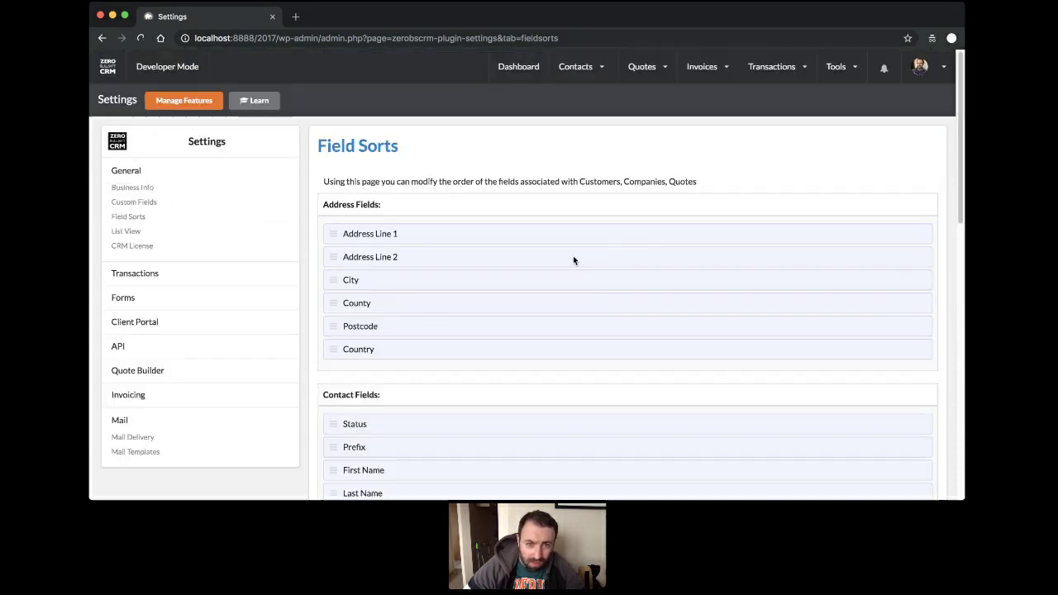
{"action": "scroll", "coordinate": [571, 260], "scroll_direction": "down", "scroll_amount": 10}
{"action": "scroll", "coordinate": [489, 328], "scroll_direction": "down", "scroll_amount": 3}
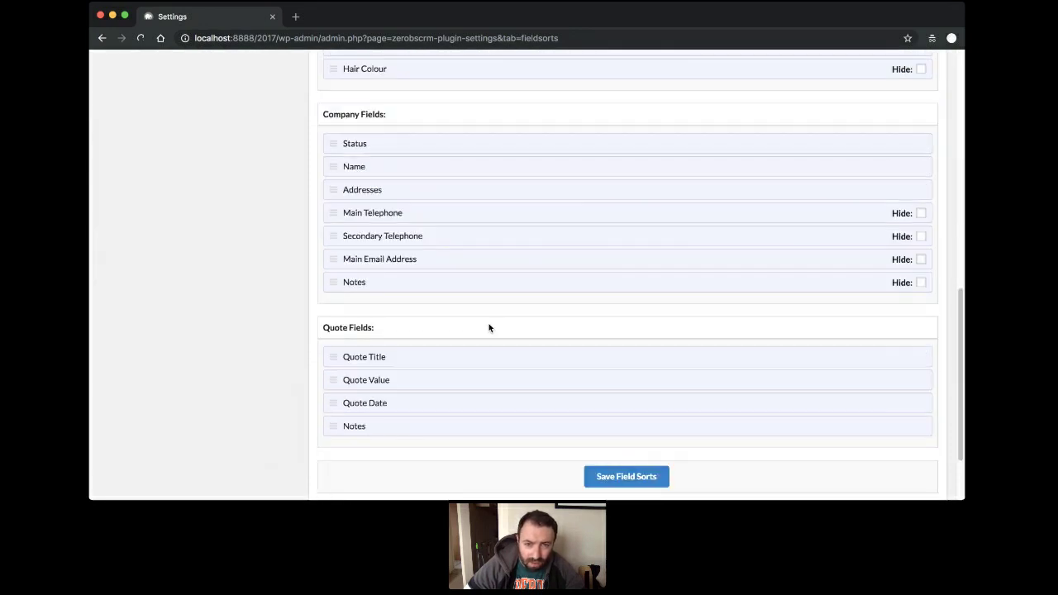
{"action": "scroll", "coordinate": [489, 328], "scroll_direction": "up", "scroll_amount": 1}
{"action": "scroll", "coordinate": [488, 328], "scroll_direction": "down", "scroll_amount": 5}
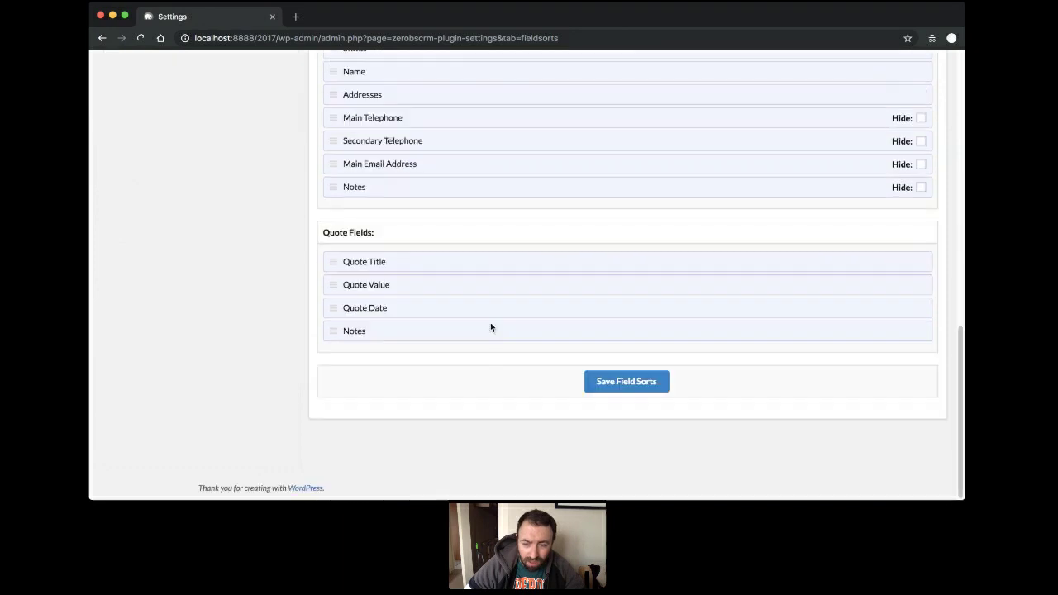
{"action": "scroll", "coordinate": [743, 298], "scroll_direction": "up", "scroll_amount": 3}
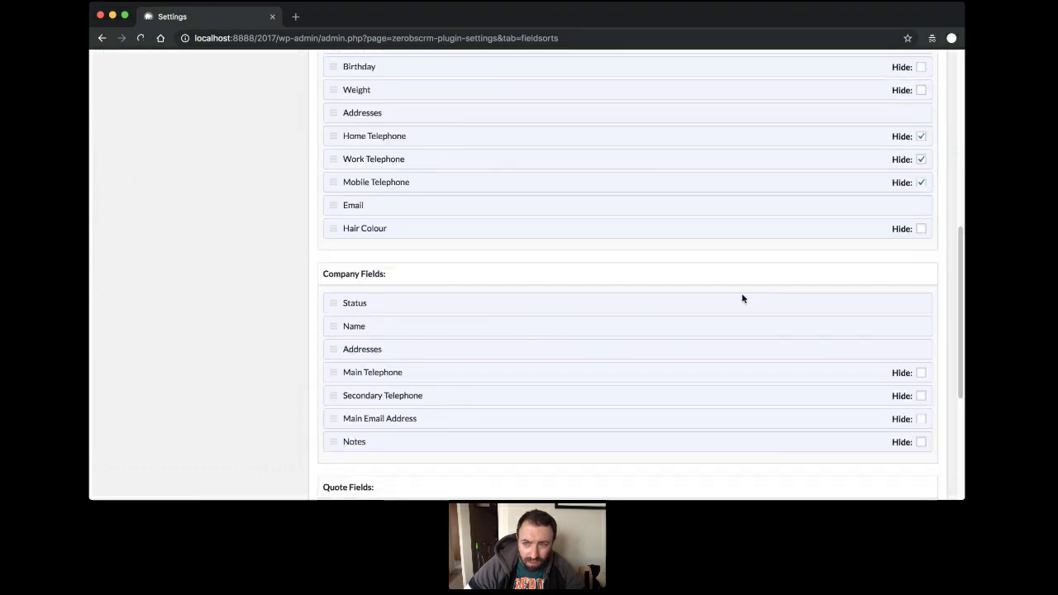
{"action": "left_click", "coordinate": [921, 136]}
{"action": "left_click", "coordinate": [921, 161]}
{"action": "left_click", "coordinate": [921, 182]}
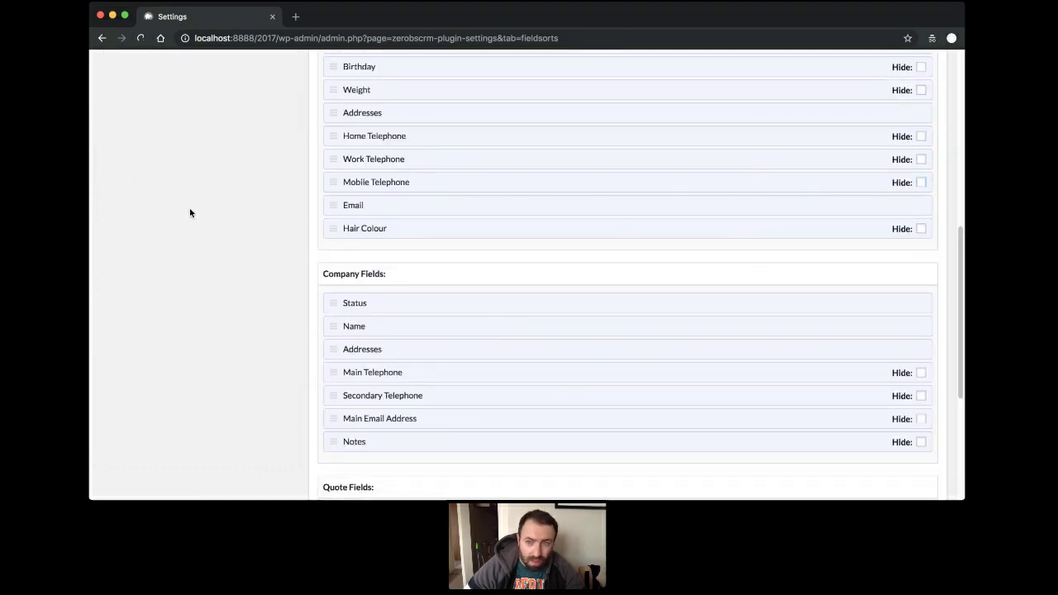
{"action": "scroll", "coordinate": [190, 208], "scroll_direction": "up", "scroll_amount": 3}
{"action": "scroll", "coordinate": [328, 324], "scroll_direction": "up", "scroll_amount": 1}
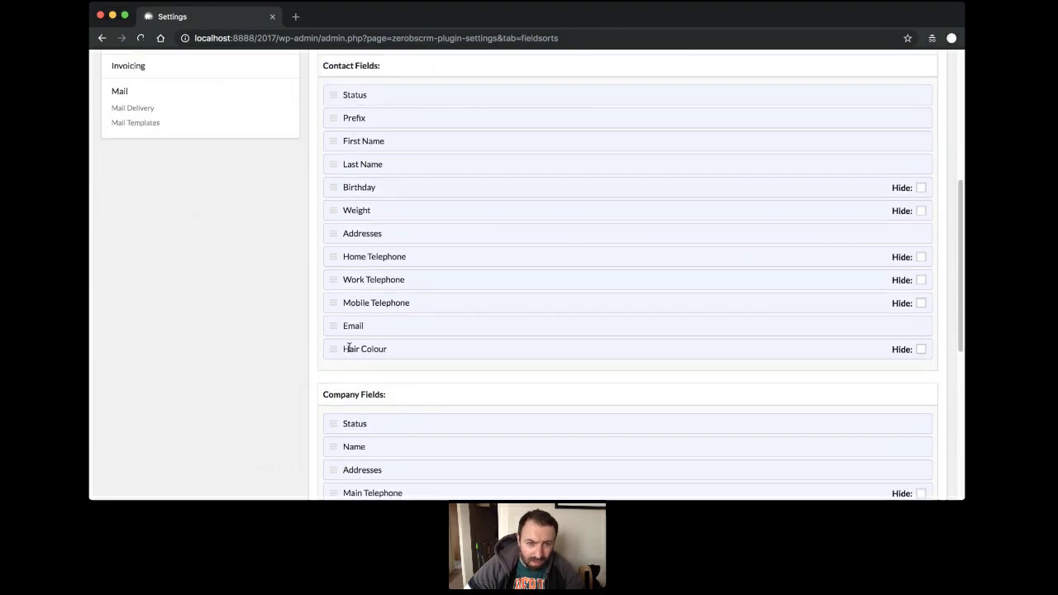
Drag Email to the top, save the field order, and open the contacts list.
{"action": "left_click_drag", "start_coordinate": [327, 326], "coordinate": [337, 96]}
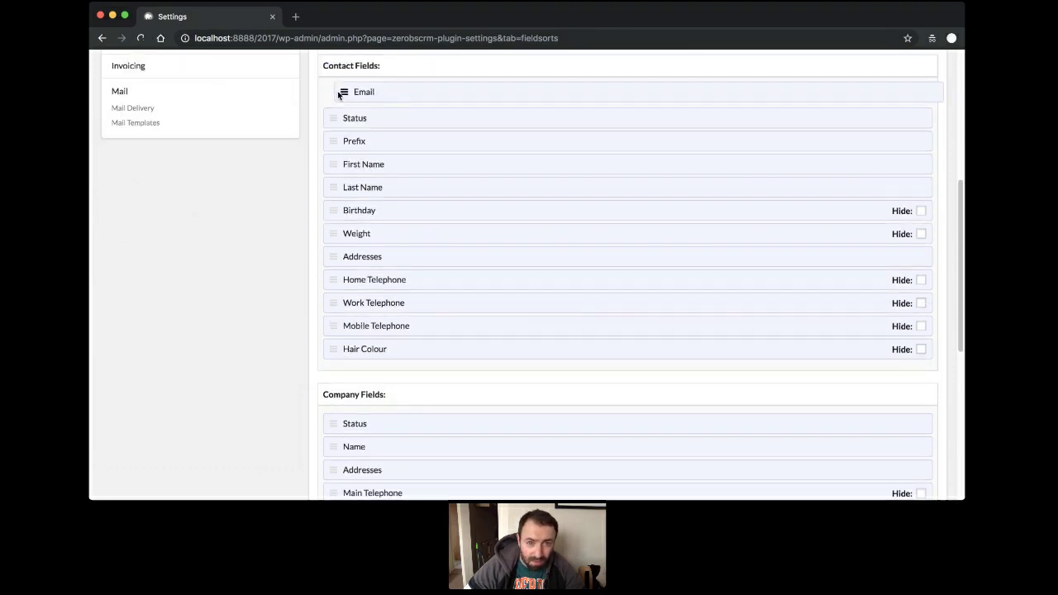
{"action": "scroll", "coordinate": [247, 262], "scroll_direction": "down", "scroll_amount": 5}
{"action": "left_click", "coordinate": [625, 382]}
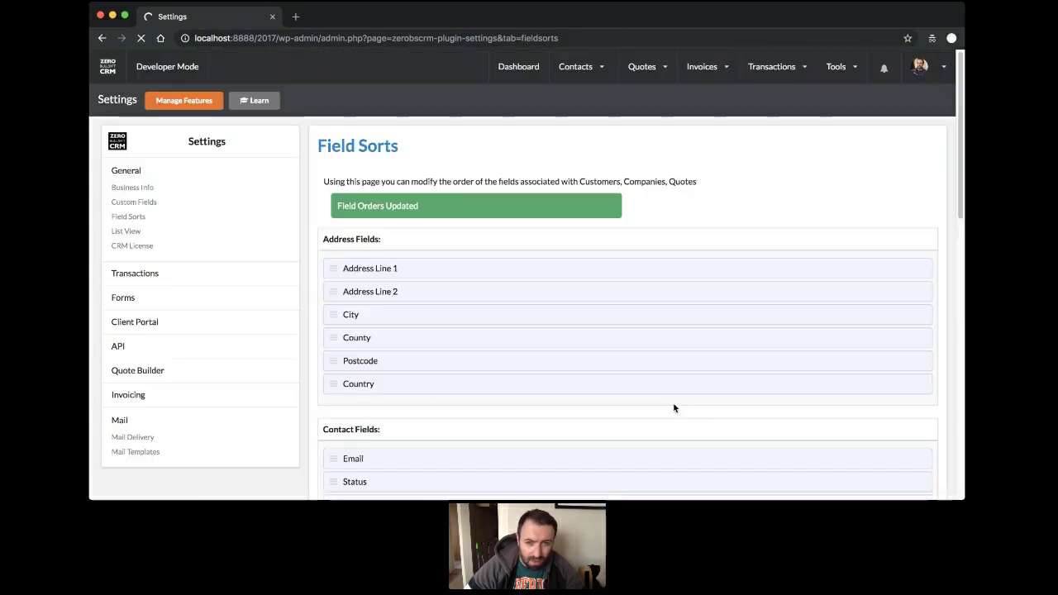
{"action": "mouse_move", "coordinate": [586, 68]}
{"action": "left_click", "coordinate": [587, 120]}
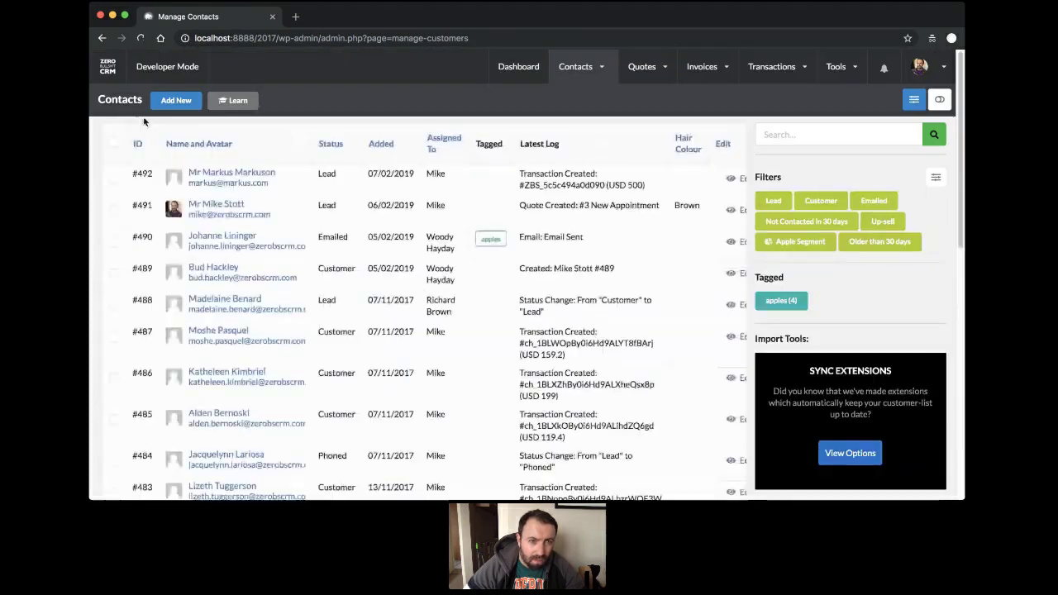
Open the Brown-haired contact's edit form and look over its Birthday picker and field order.
{"action": "left_click", "coordinate": [221, 204]}
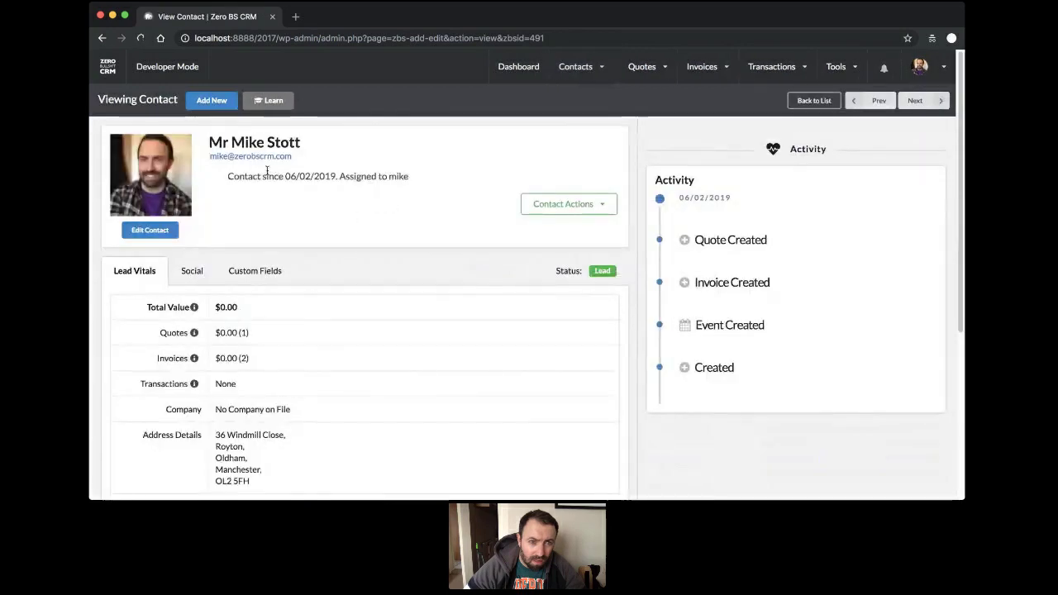
{"action": "left_click", "coordinate": [165, 231]}
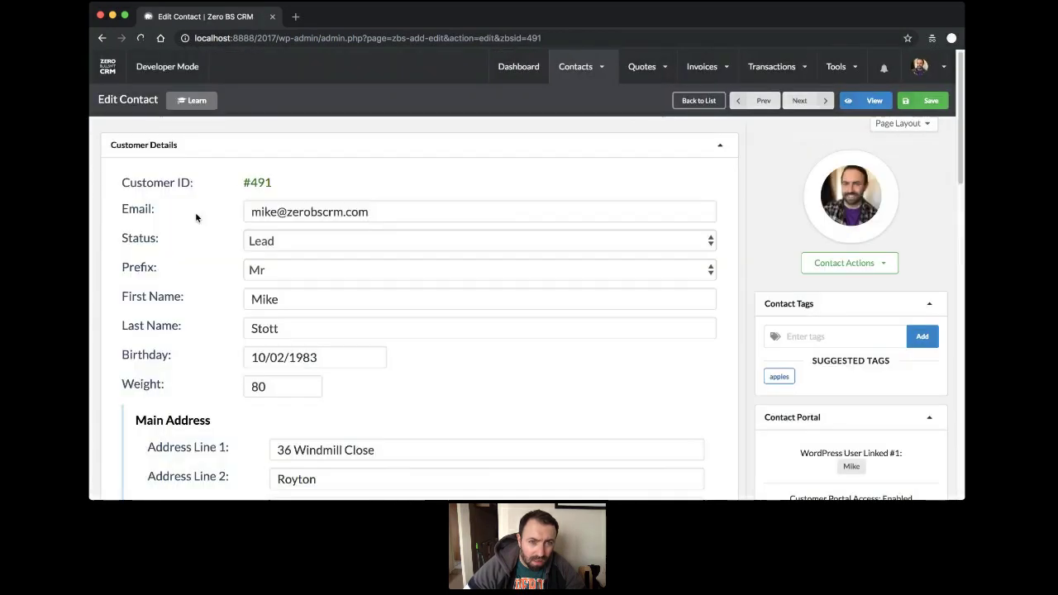
{"action": "left_click", "coordinate": [302, 355]}
{"action": "left_click", "coordinate": [521, 354]}
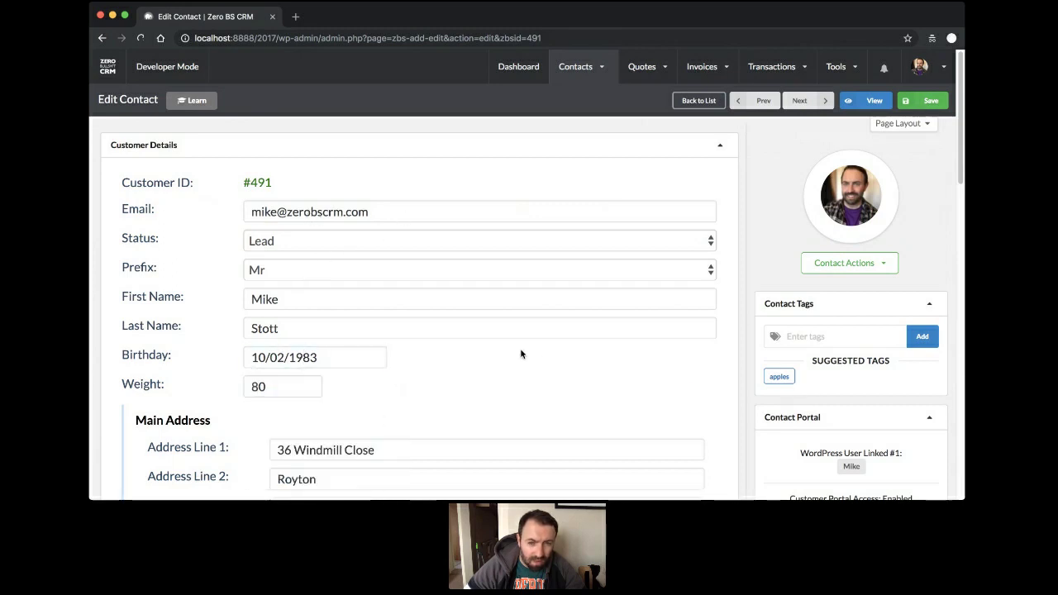
{"action": "scroll", "coordinate": [520, 161], "scroll_direction": "down", "scroll_amount": 15}
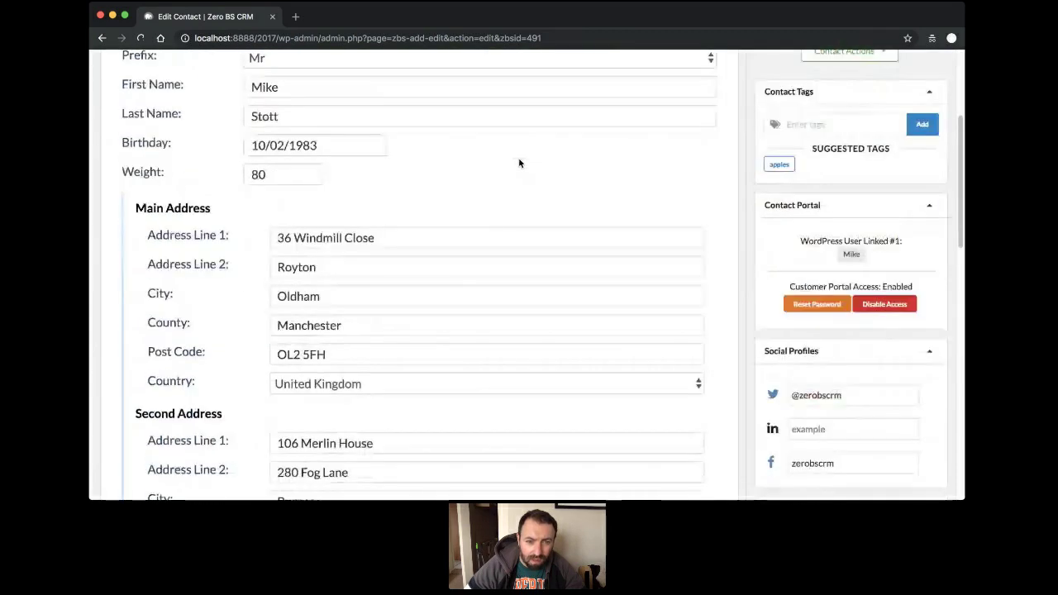
{"action": "scroll", "coordinate": [441, 286], "scroll_direction": "up", "scroll_amount": 15}
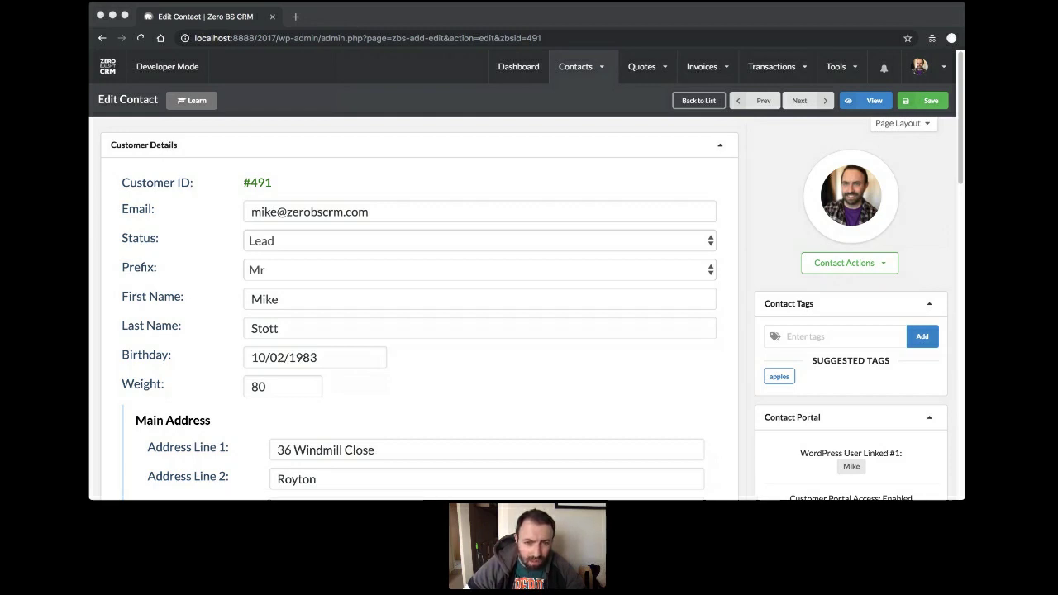
{"action": "left_click", "coordinate": [507, 326]}
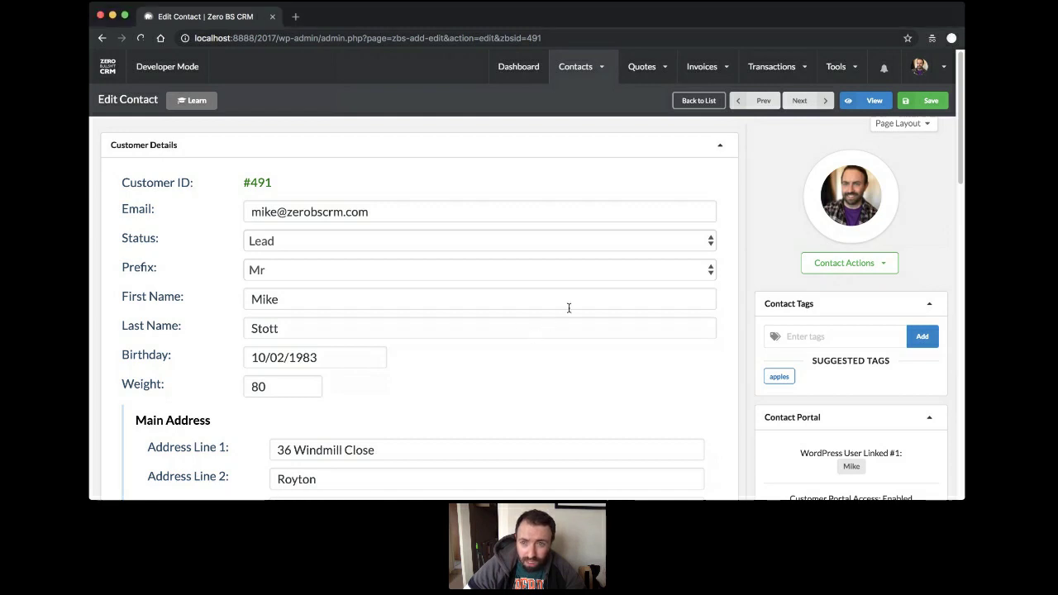
Go to Data Tools and open the CSV contact import page.
{"action": "mouse_move", "coordinate": [835, 66]}
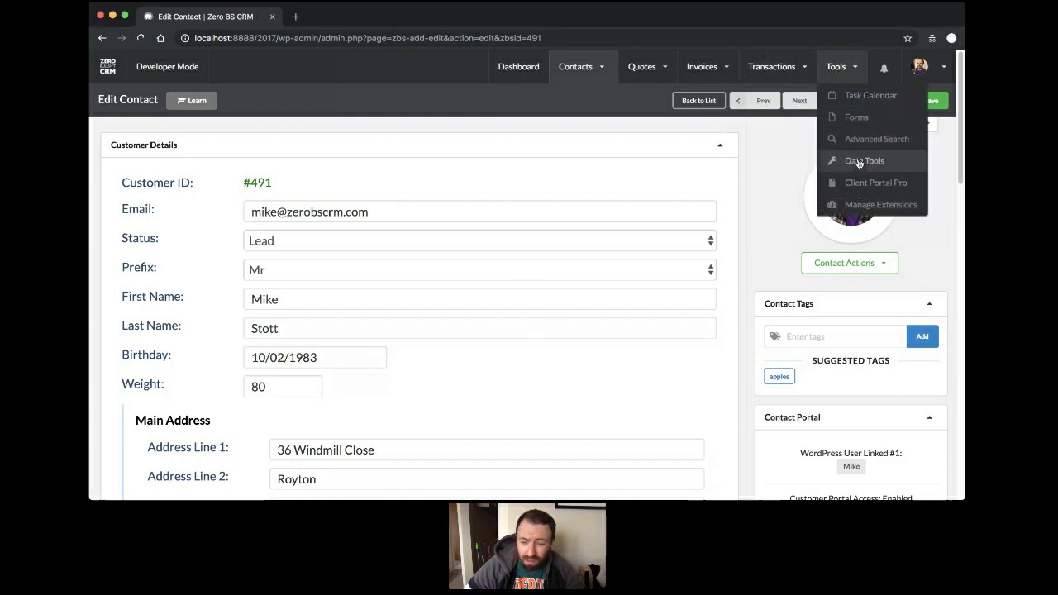
{"action": "left_click", "coordinate": [859, 162]}
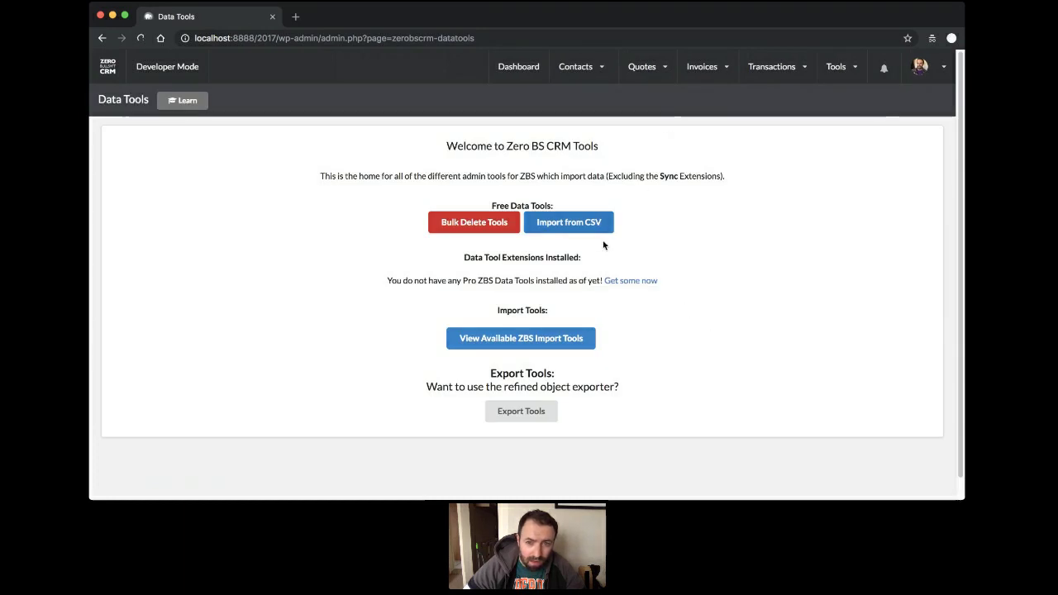
{"action": "left_click", "coordinate": [567, 231]}
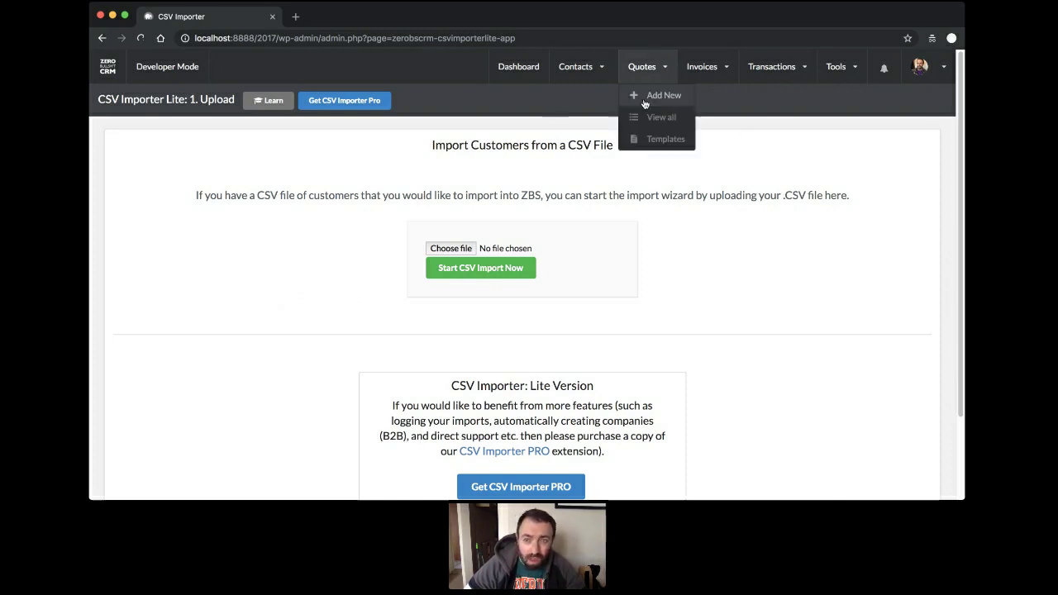
Open the Custom Fields page in the CRM settings.
{"action": "mouse_move", "coordinate": [845, 69]}
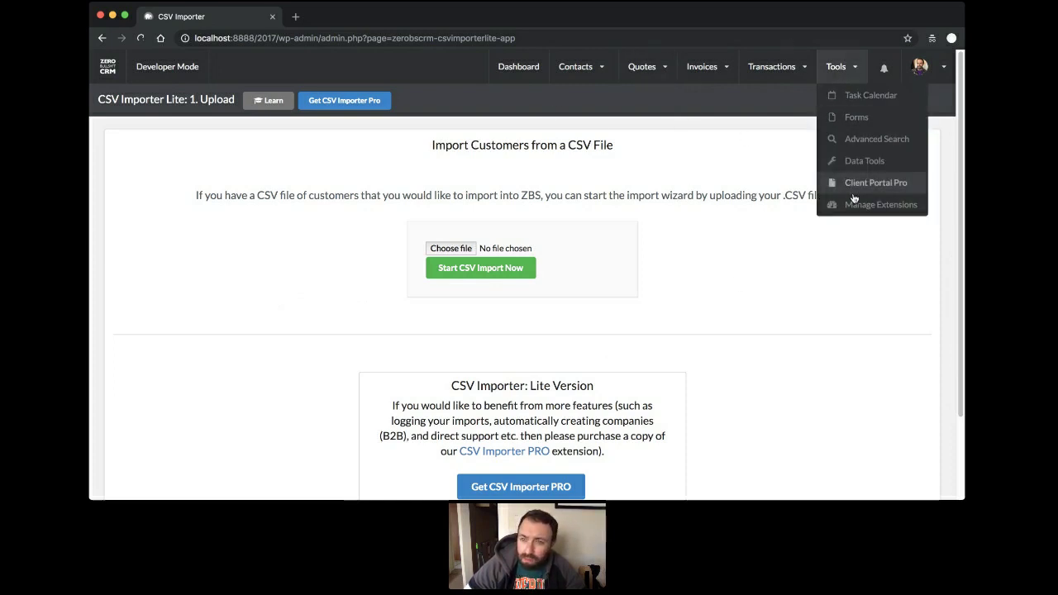
{"action": "mouse_move", "coordinate": [919, 66]}
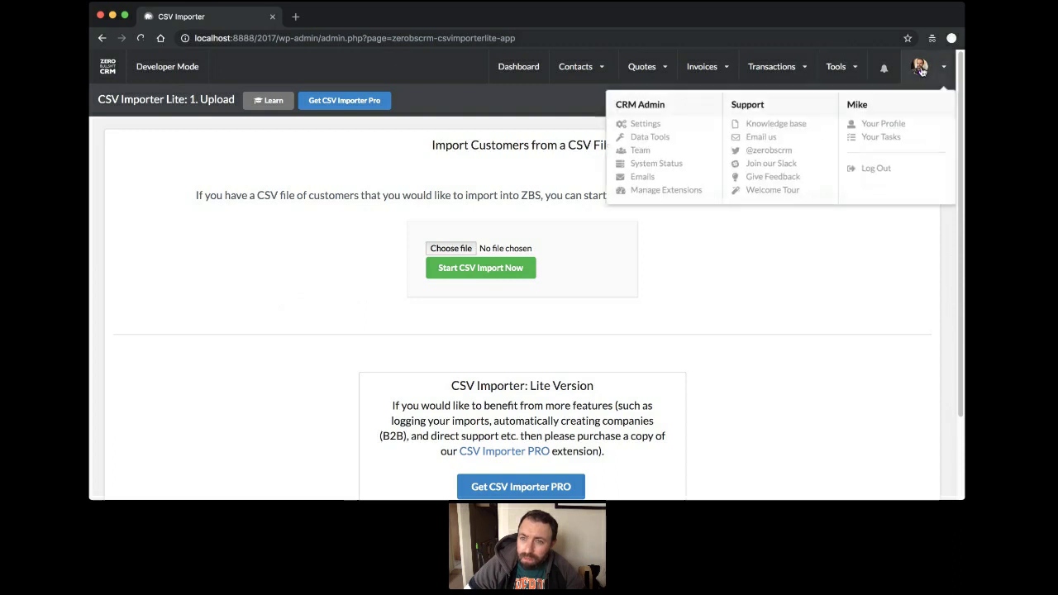
{"action": "left_click", "coordinate": [640, 124]}
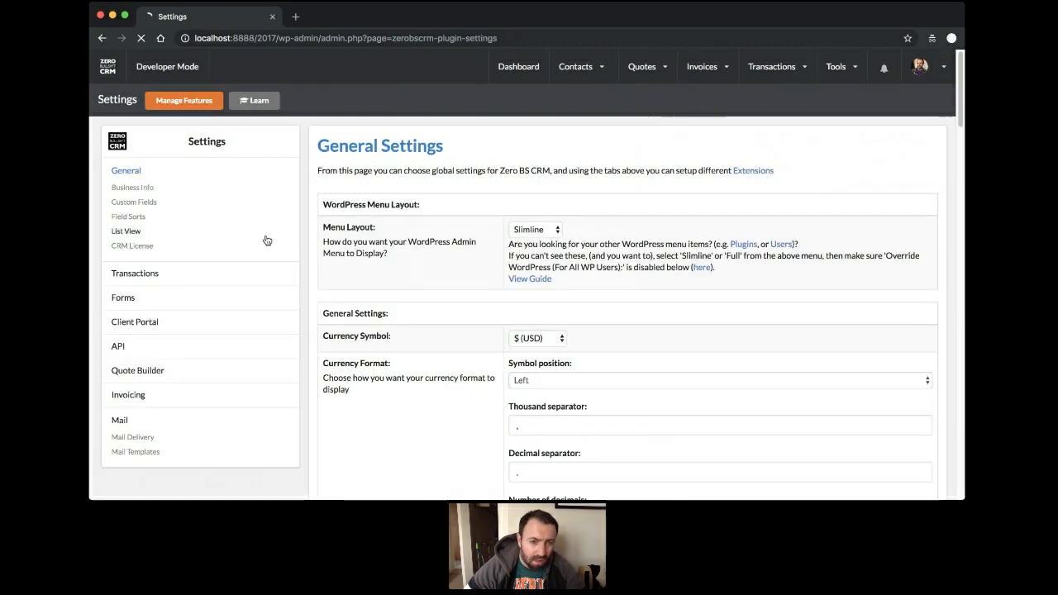
{"action": "left_click", "coordinate": [138, 203]}
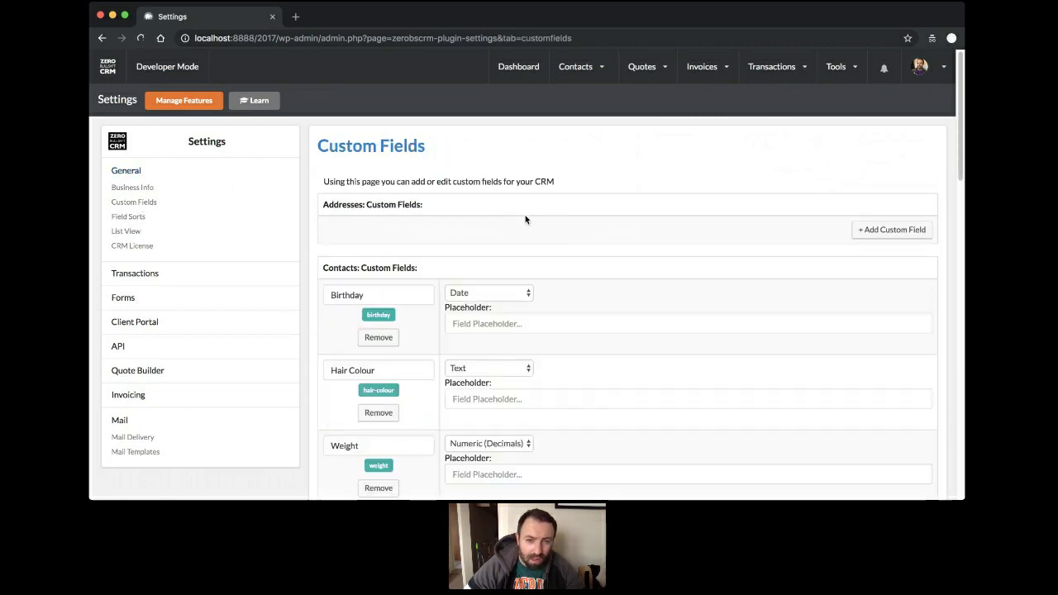
Change Hair Colour to a Select field with options Brown,Red,White,Grey,Pink.
{"action": "scroll", "coordinate": [569, 237], "scroll_direction": "down", "scroll_amount": 3}
{"action": "left_click", "coordinate": [490, 248]}
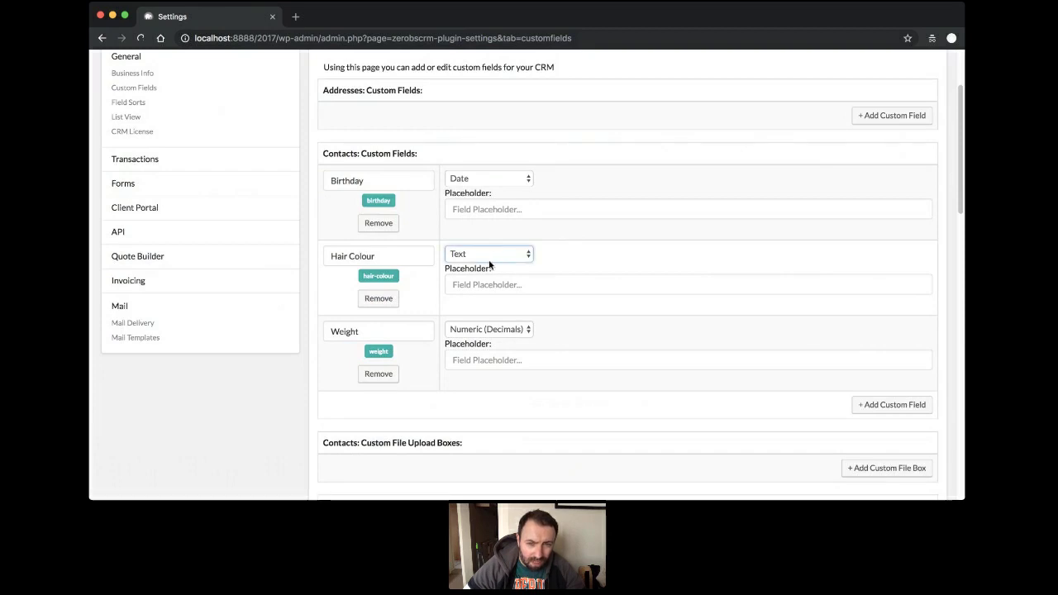
{"action": "left_click", "coordinate": [521, 298]}
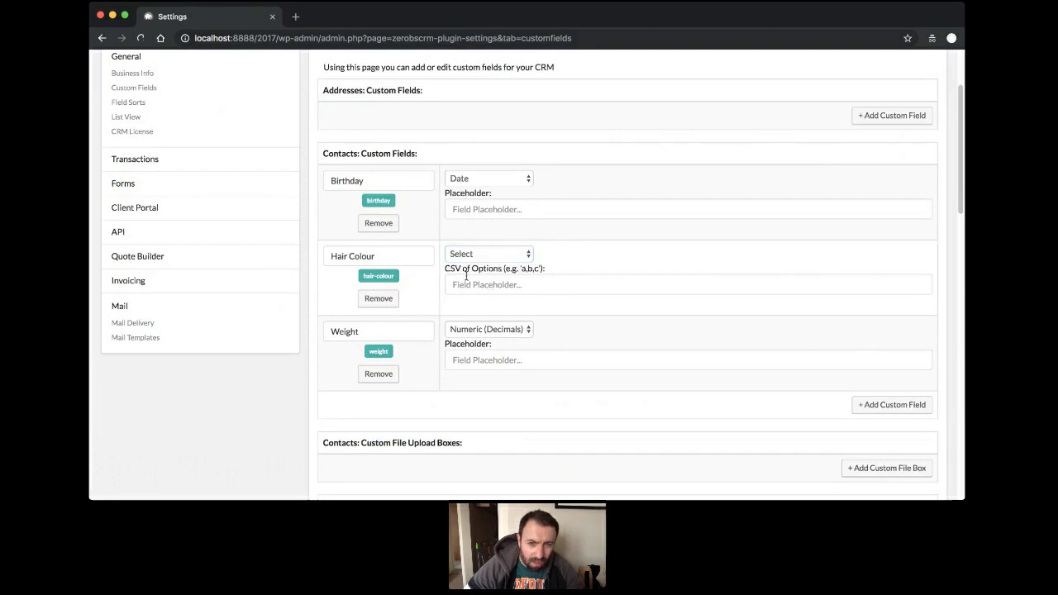
{"action": "left_click", "coordinate": [609, 282]}
{"action": "type", "text": "Brown"}
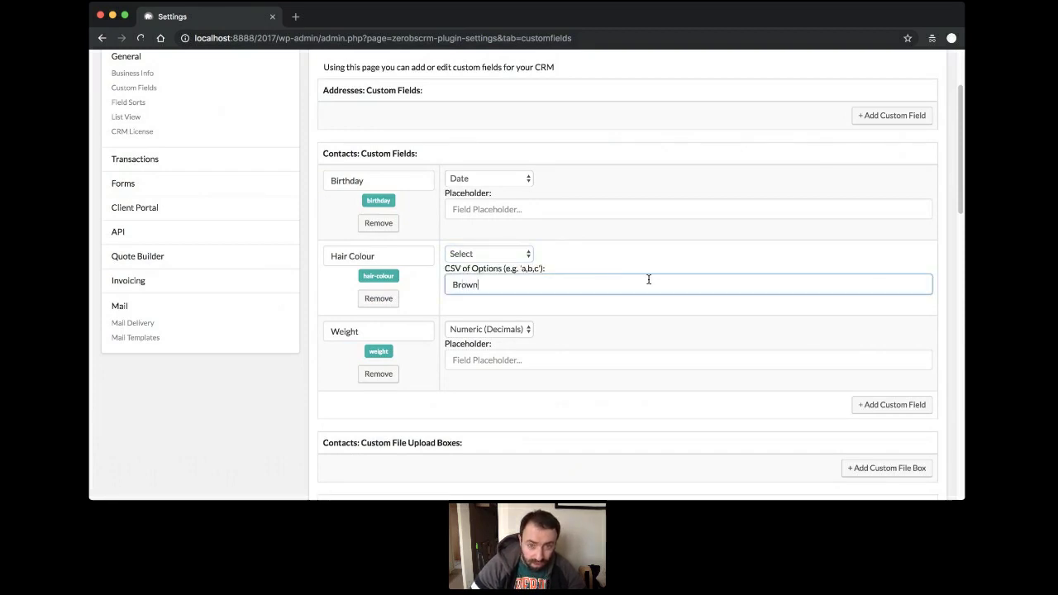
{"action": "type", "text": ",Red"}
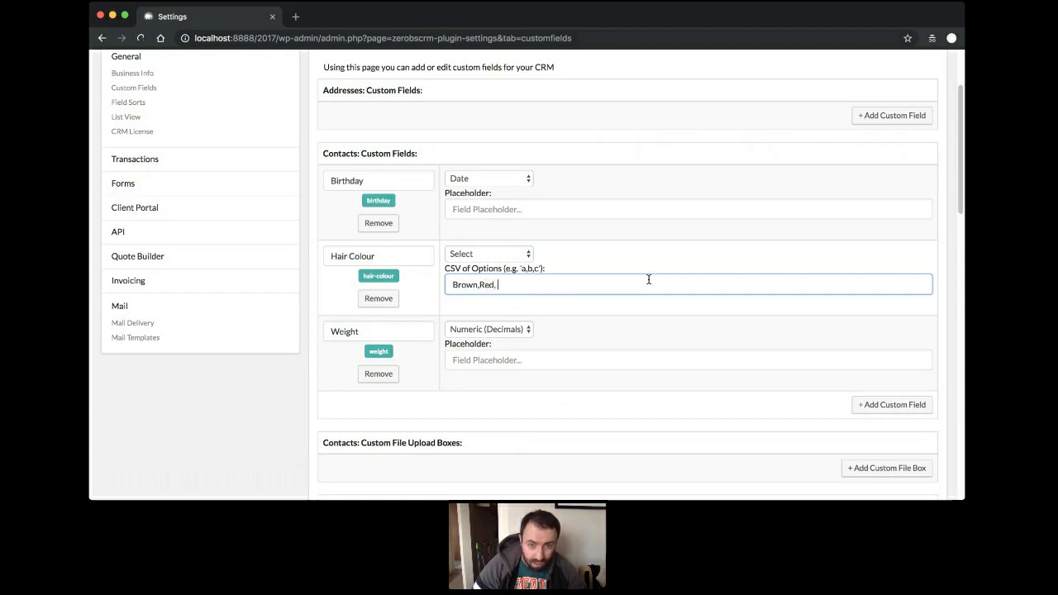
{"action": "type", "text": ",White,G"}
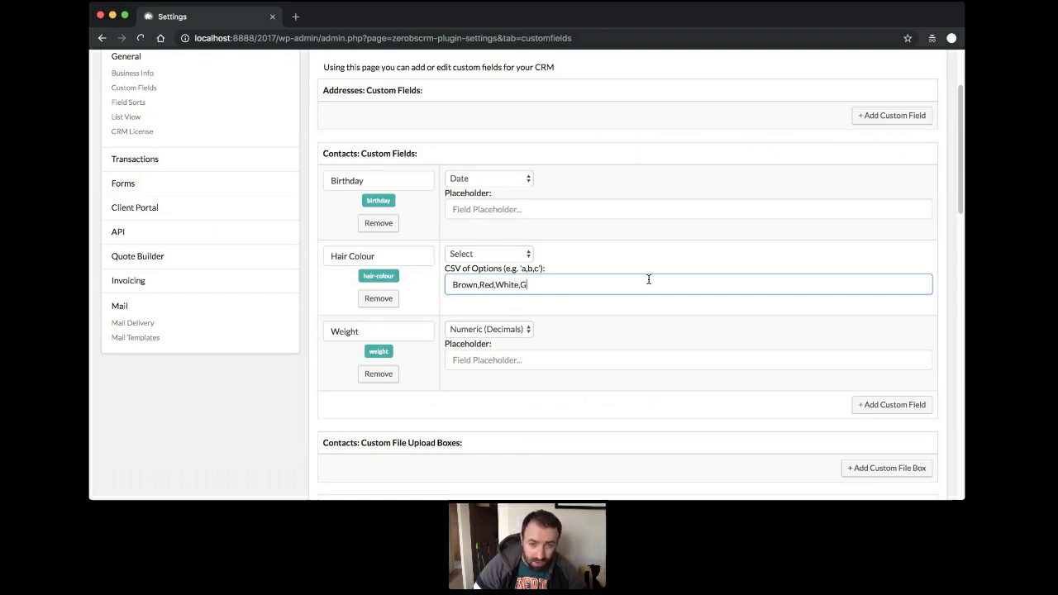
{"action": "type", "text": "rey,Pink"}
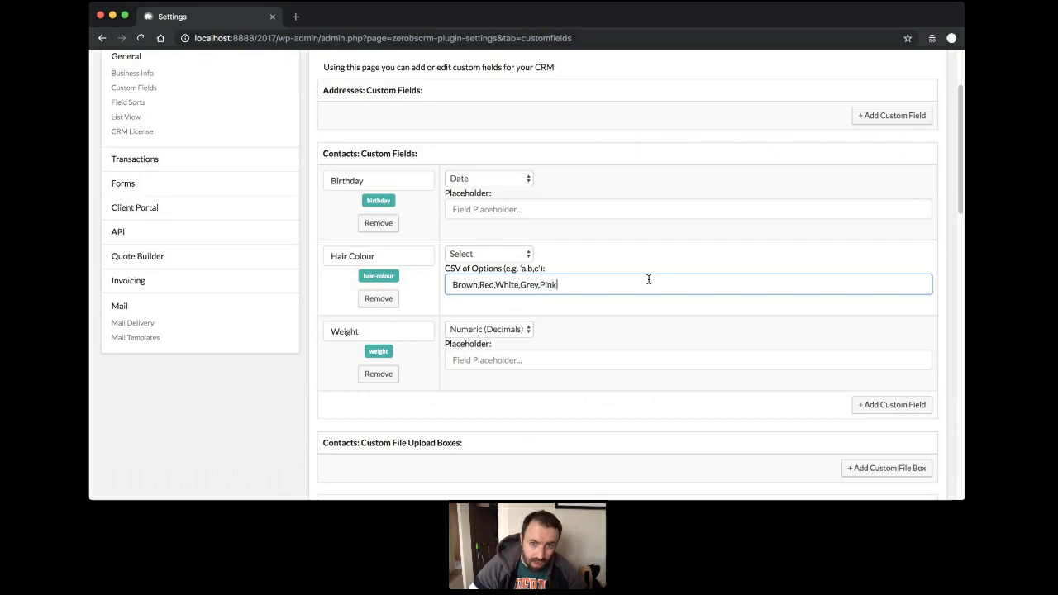
{"action": "scroll", "coordinate": [668, 284], "scroll_direction": "down", "scroll_amount": 3}
{"action": "scroll", "coordinate": [670, 288], "scroll_direction": "down", "scroll_amount": 10}
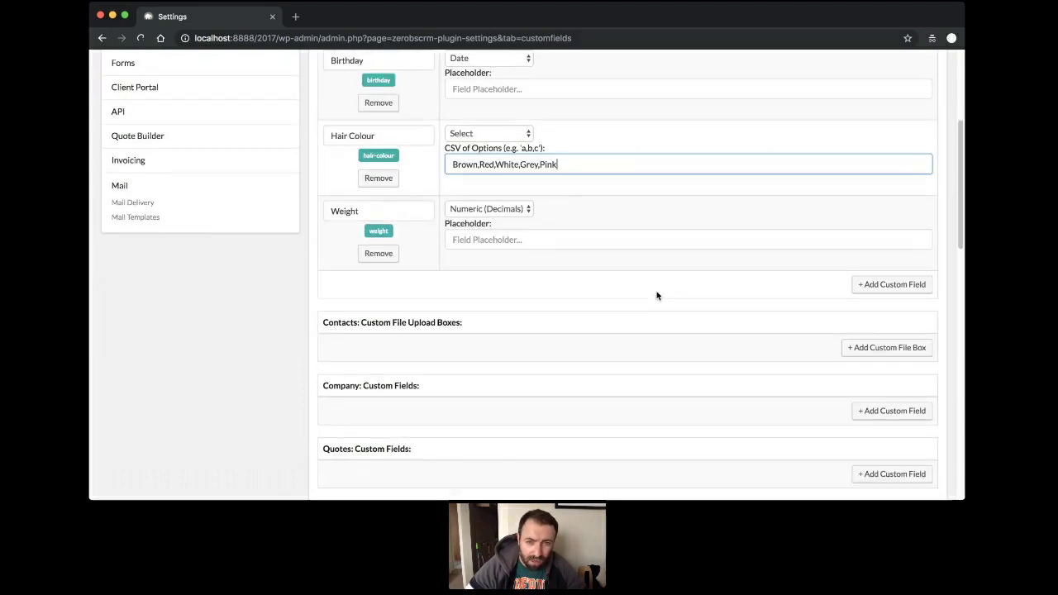
{"action": "scroll", "coordinate": [743, 356], "scroll_direction": "up", "scroll_amount": 8}
{"action": "scroll", "coordinate": [647, 401], "scroll_direction": "up", "scroll_amount": 4}
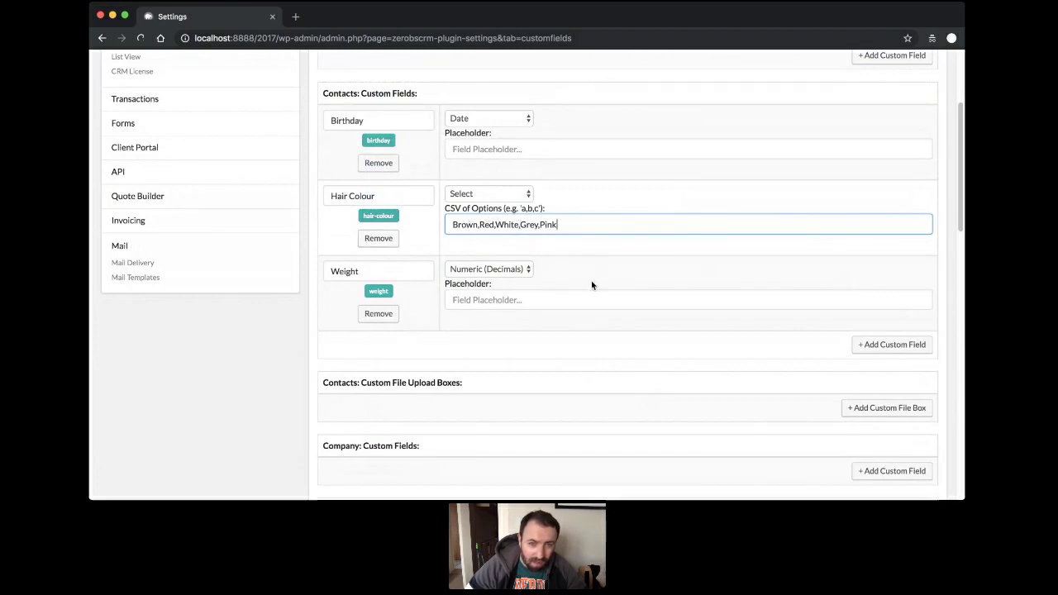
{"action": "left_click_drag", "start_coordinate": [453, 225], "coordinate": [479, 224]}
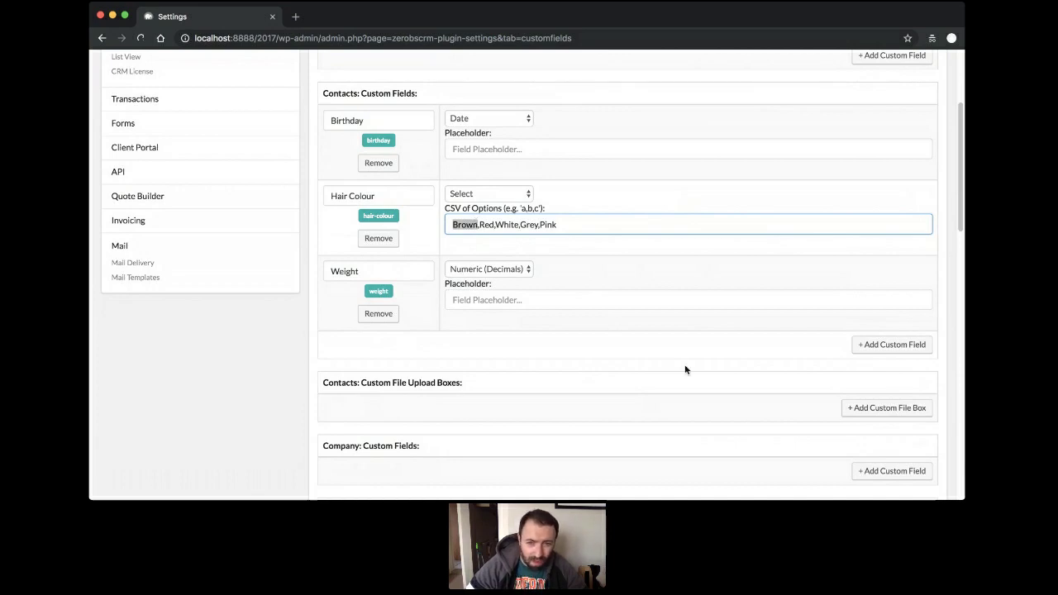
{"action": "scroll", "coordinate": [661, 262], "scroll_direction": "down", "scroll_amount": 10}
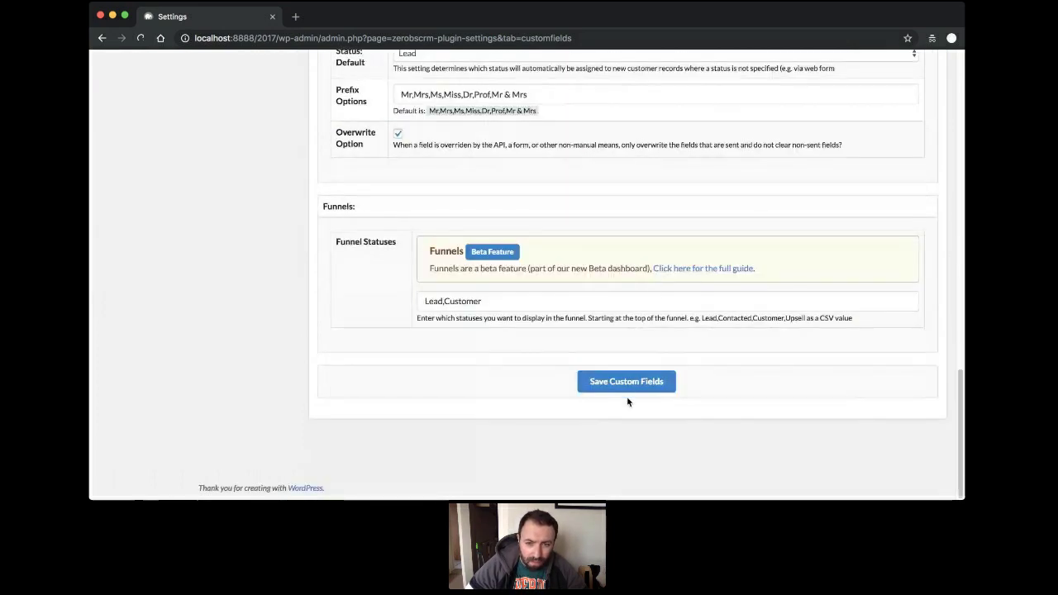
Save the custom fields so Hair Colour is stored as a five-colour Select field.
{"action": "left_click", "coordinate": [610, 387]}
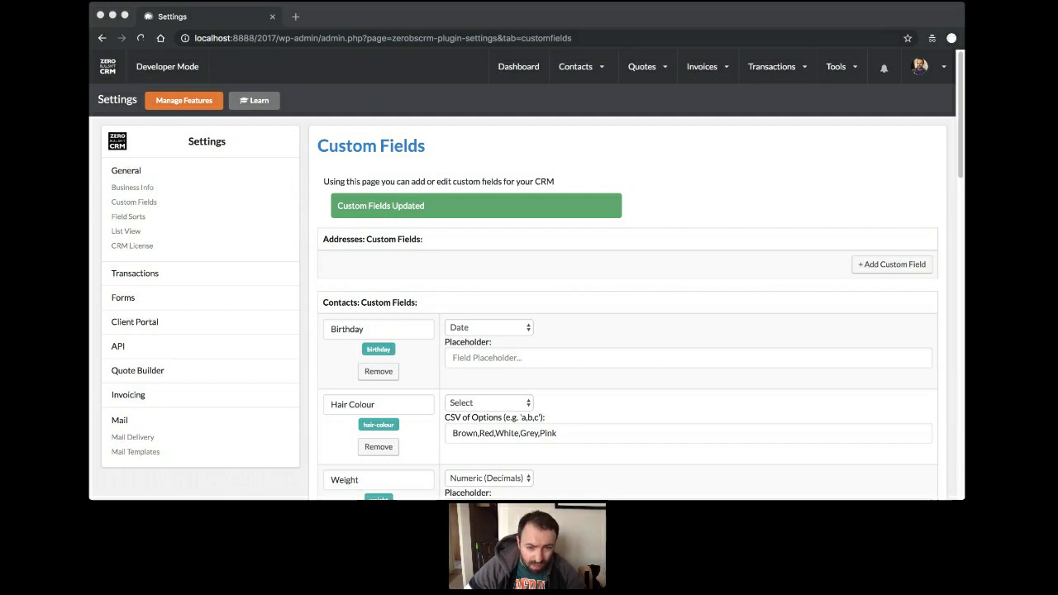
{"action": "left_click", "coordinate": [578, 275]}
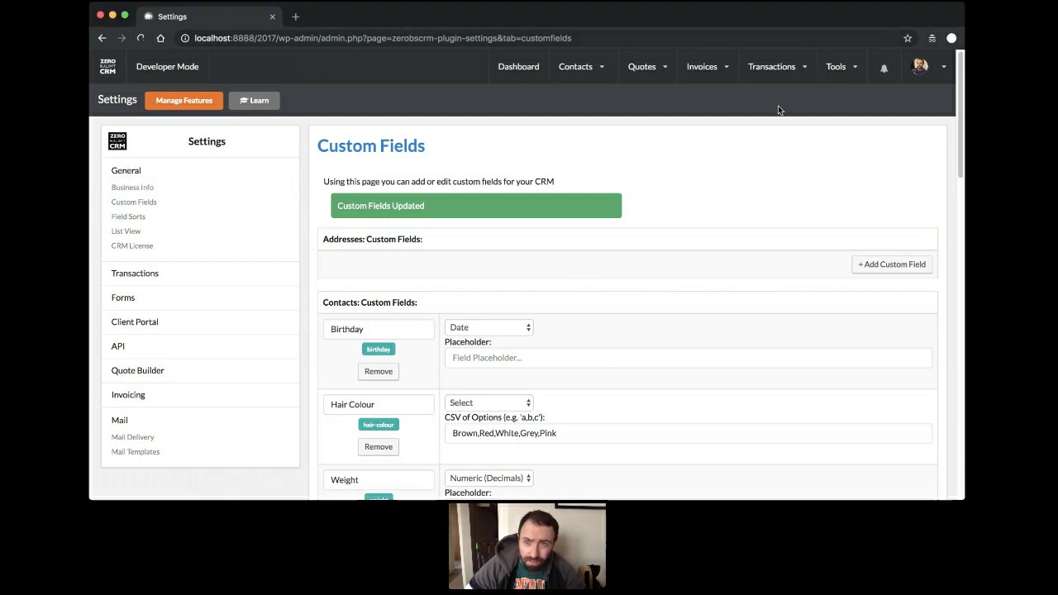
{"action": "mouse_move", "coordinate": [917, 68]}
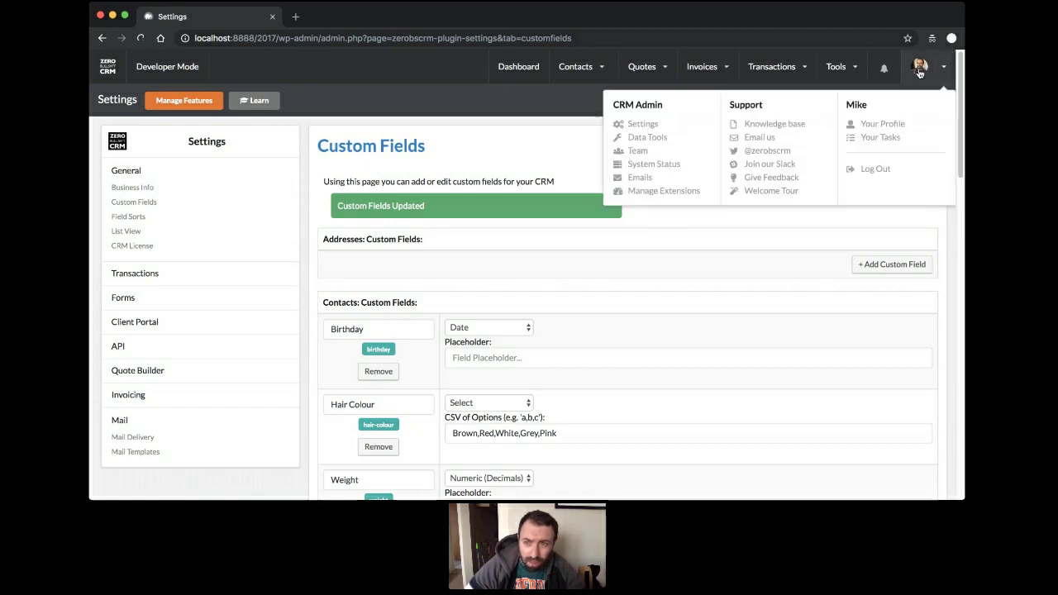
Upload ZBScsvfile.csv through Data Tools' Import from CSV to reach the Map Fields step.
{"action": "left_click", "coordinate": [647, 138]}
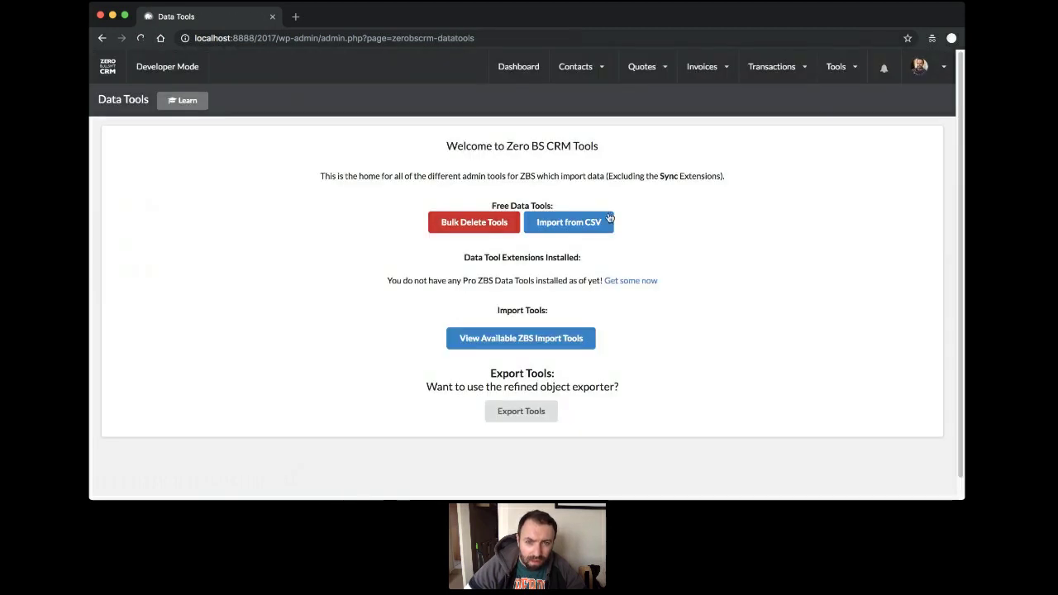
{"action": "left_click", "coordinate": [609, 219]}
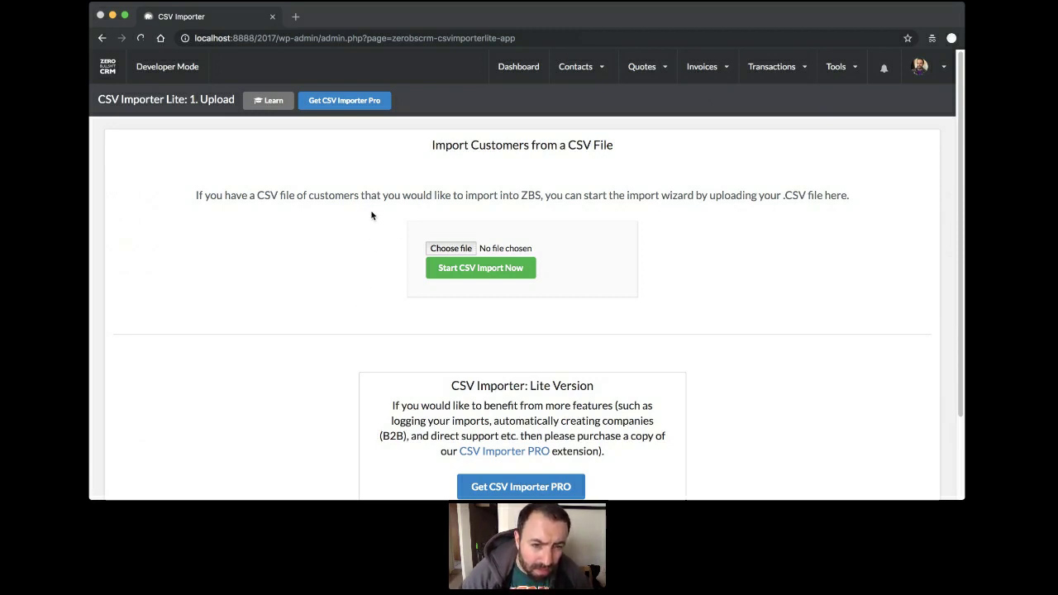
{"action": "left_click", "coordinate": [446, 250]}
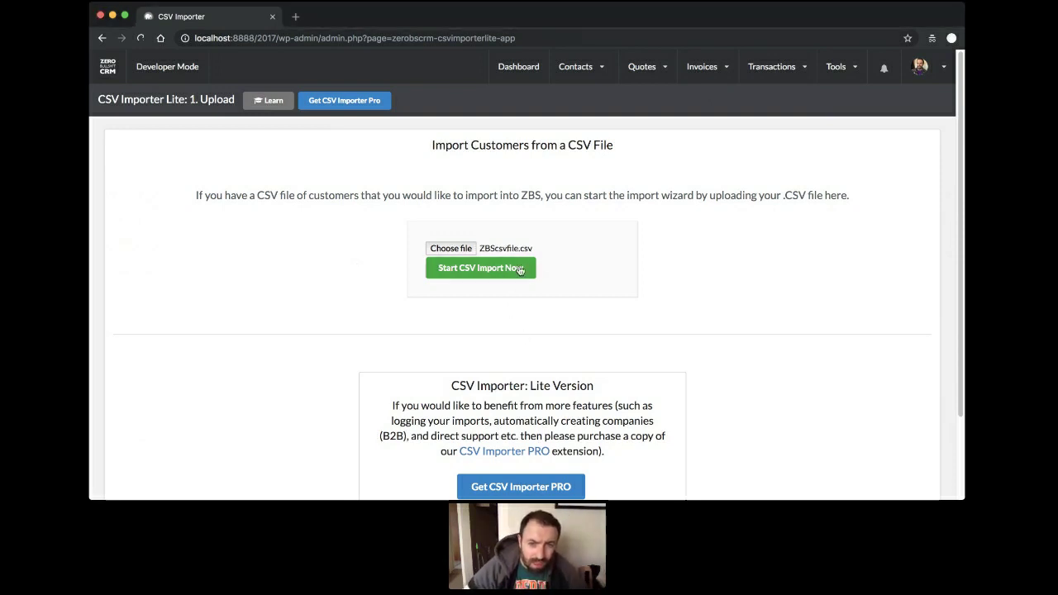
{"action": "left_click", "coordinate": [520, 270]}
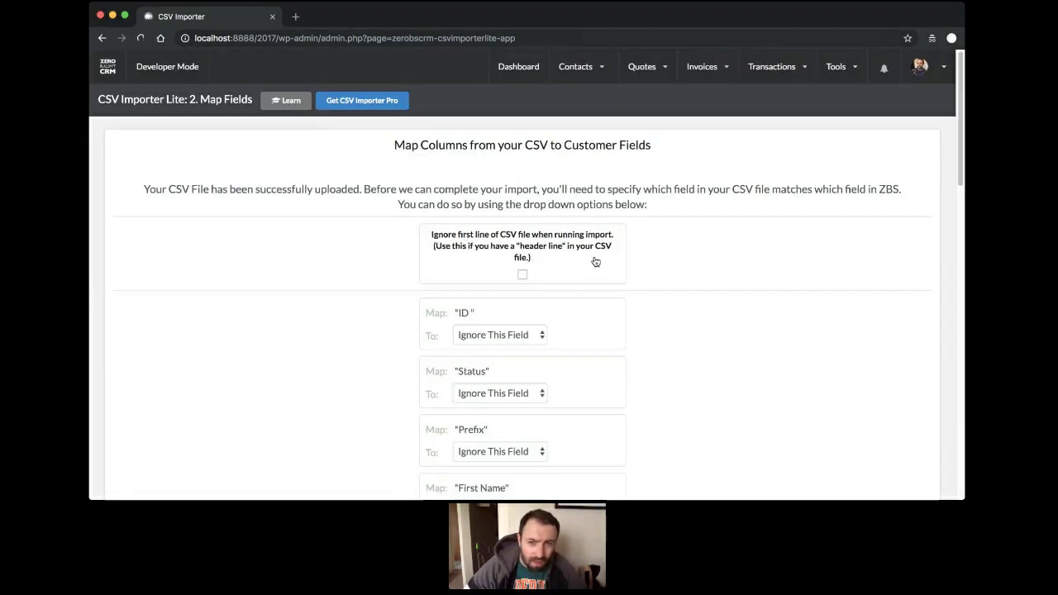
{"action": "scroll", "coordinate": [661, 257], "scroll_direction": "down", "scroll_amount": 5}
{"action": "scroll", "coordinate": [604, 221], "scroll_direction": "down", "scroll_amount": 12}
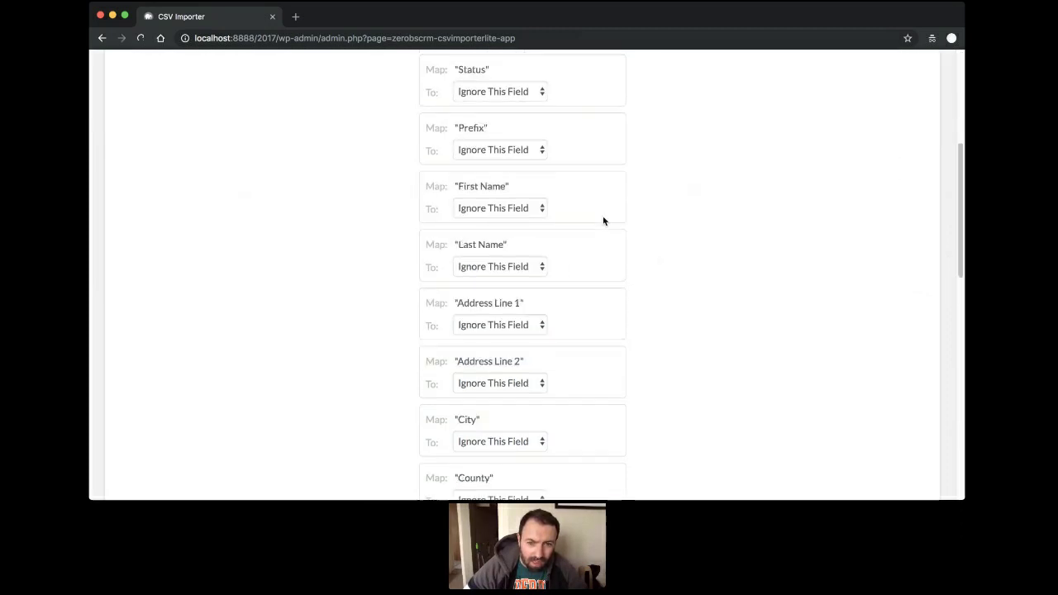
{"action": "scroll", "coordinate": [603, 220], "scroll_direction": "down", "scroll_amount": 5}
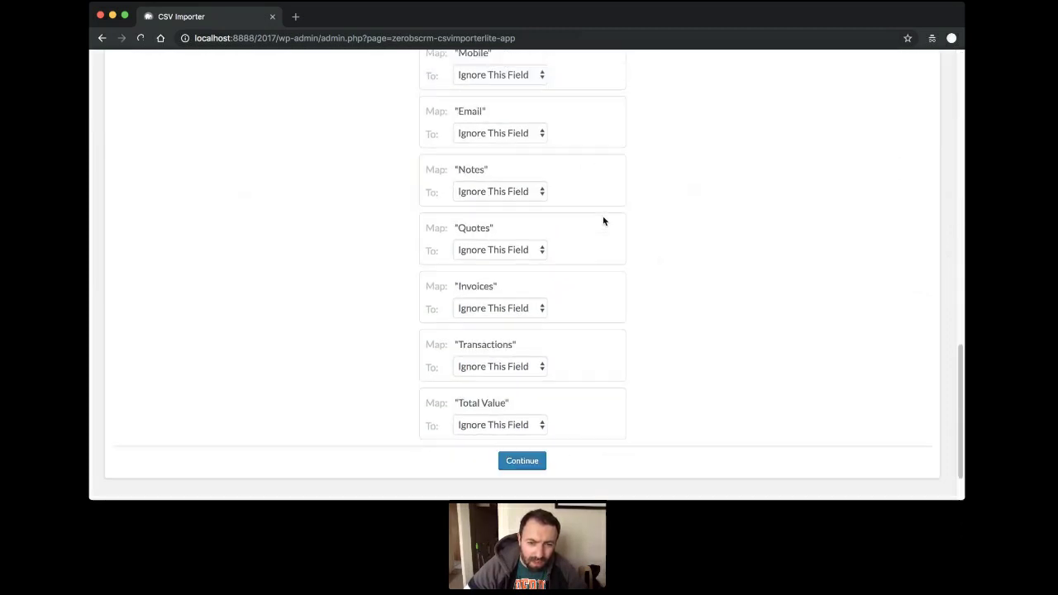
{"action": "scroll", "coordinate": [602, 220], "scroll_direction": "up", "scroll_amount": 20}
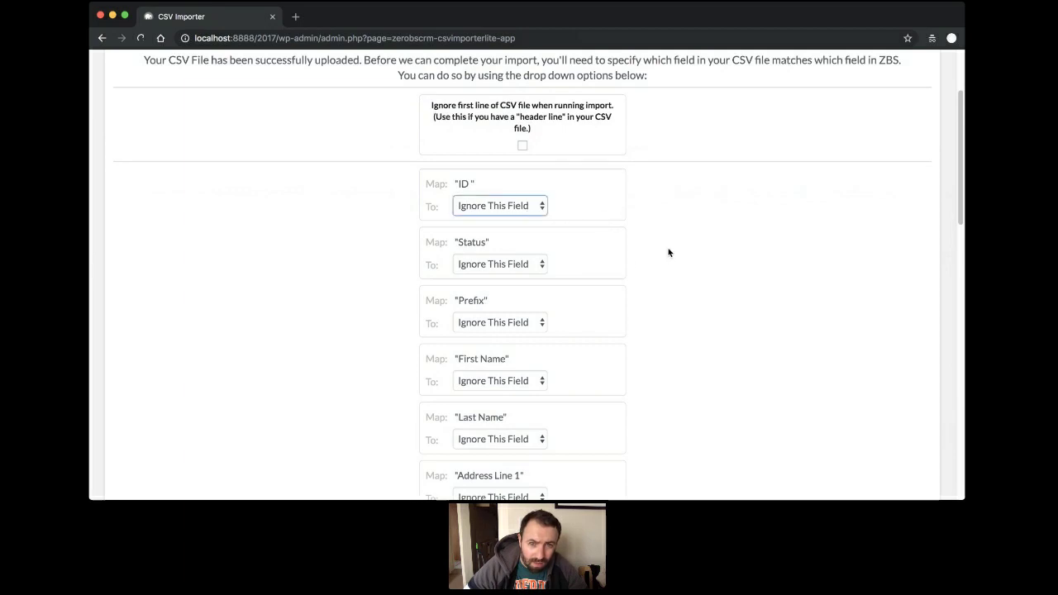
{"action": "left_click", "coordinate": [469, 183]}
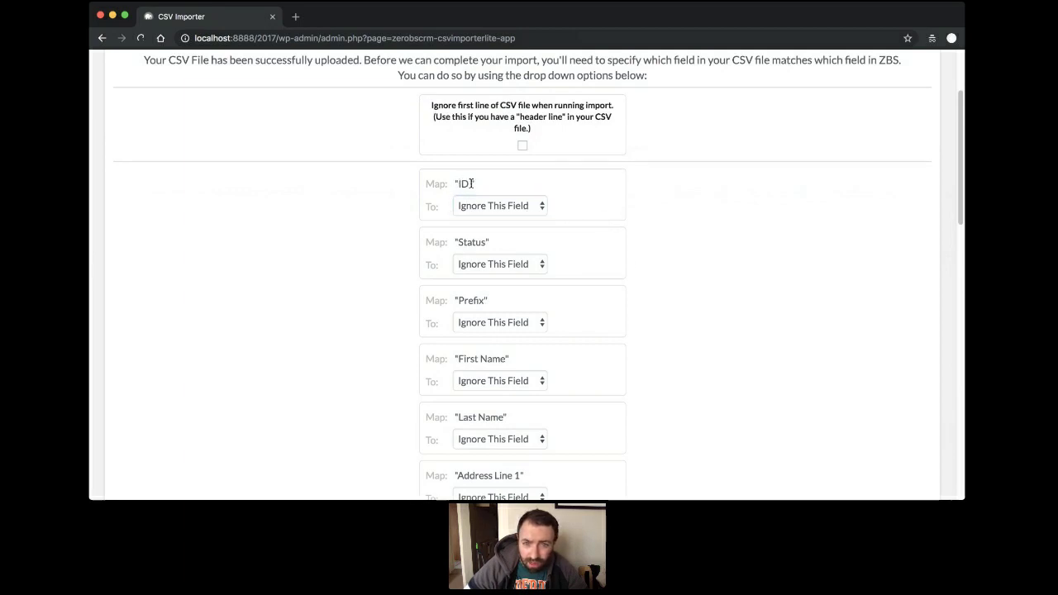
{"action": "left_click", "coordinate": [526, 210]}
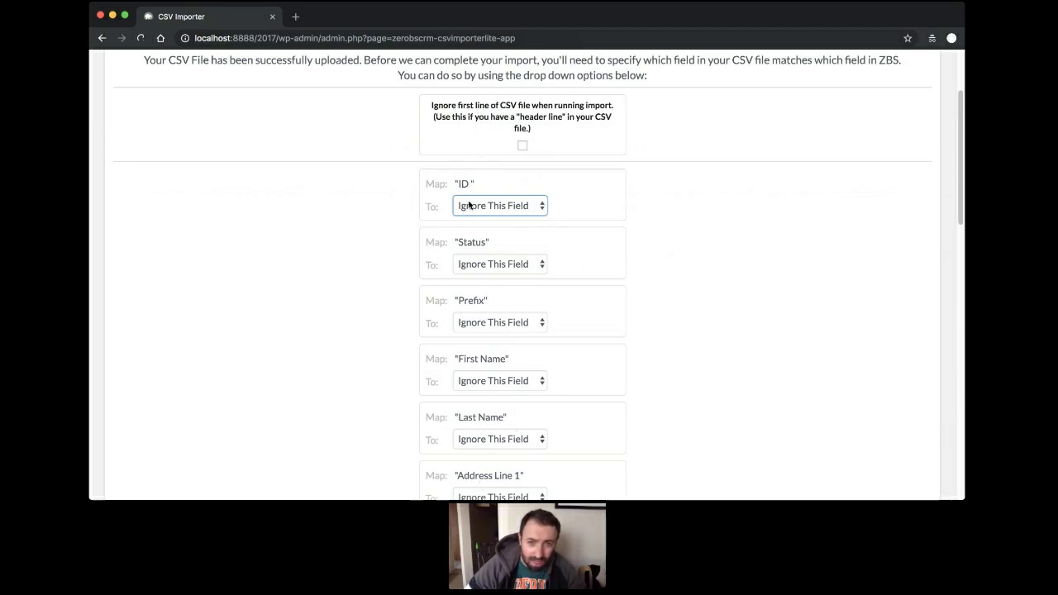
{"action": "left_click", "coordinate": [425, 193]}
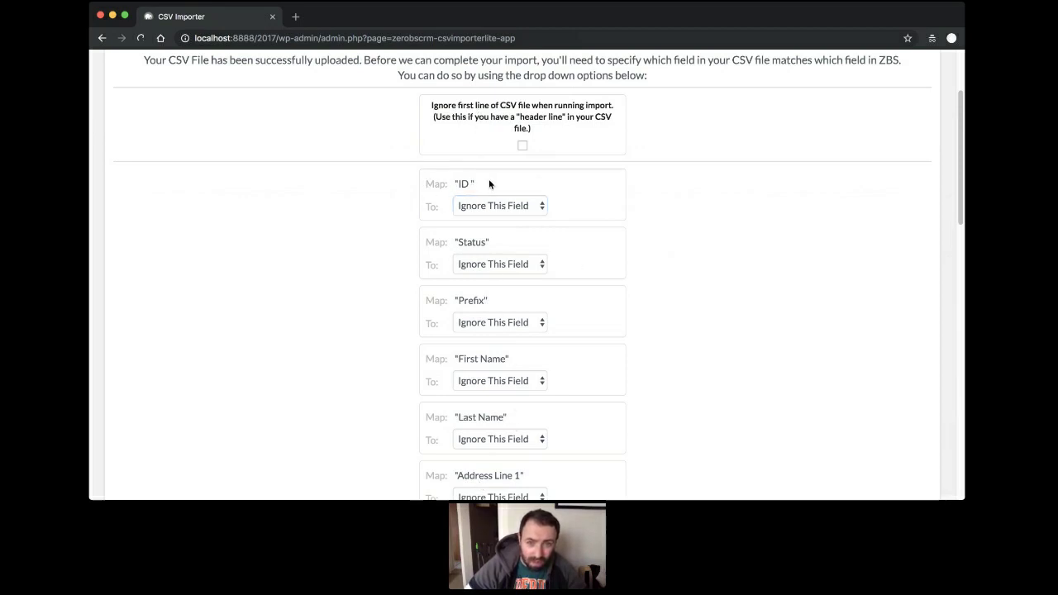
{"action": "left_click", "coordinate": [517, 204]}
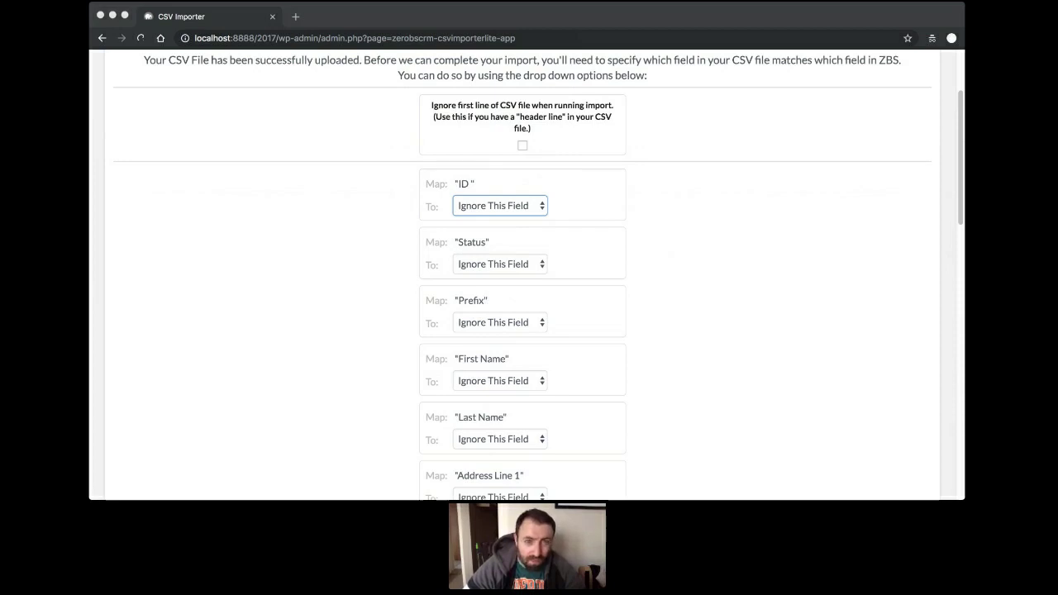
{"action": "left_click", "coordinate": [732, 168]}
{"action": "scroll", "coordinate": [865, 130], "scroll_direction": "up", "scroll_amount": 3}
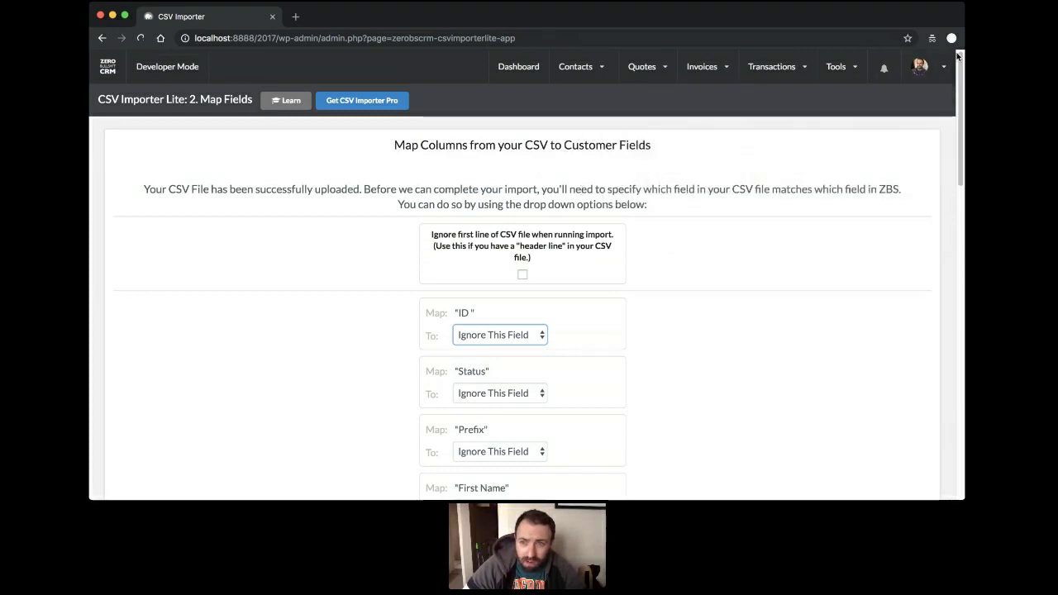
{"action": "mouse_move", "coordinate": [921, 73]}
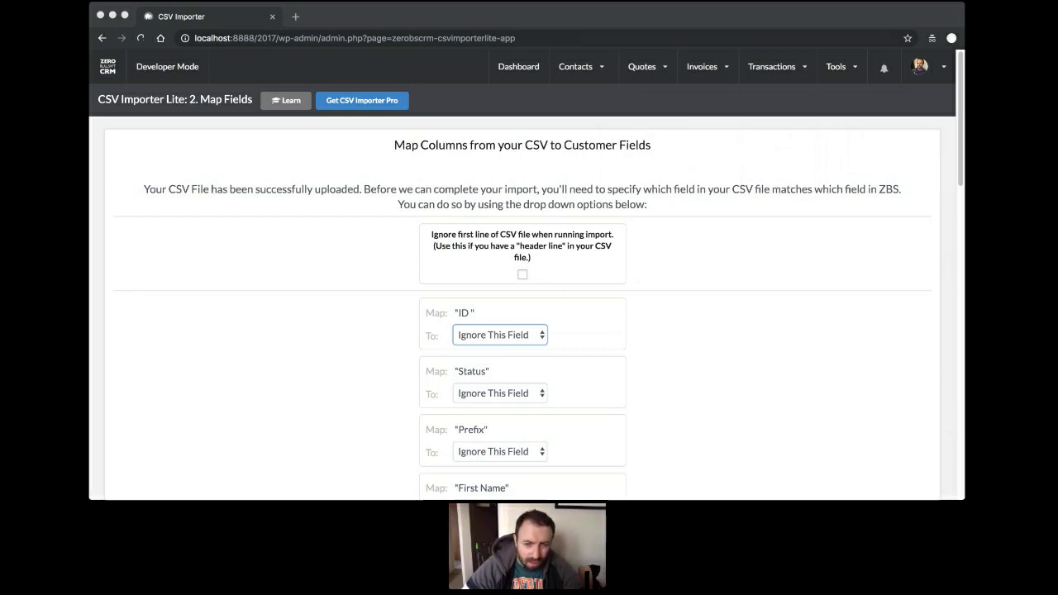
{"action": "left_click", "coordinate": [633, 321]}
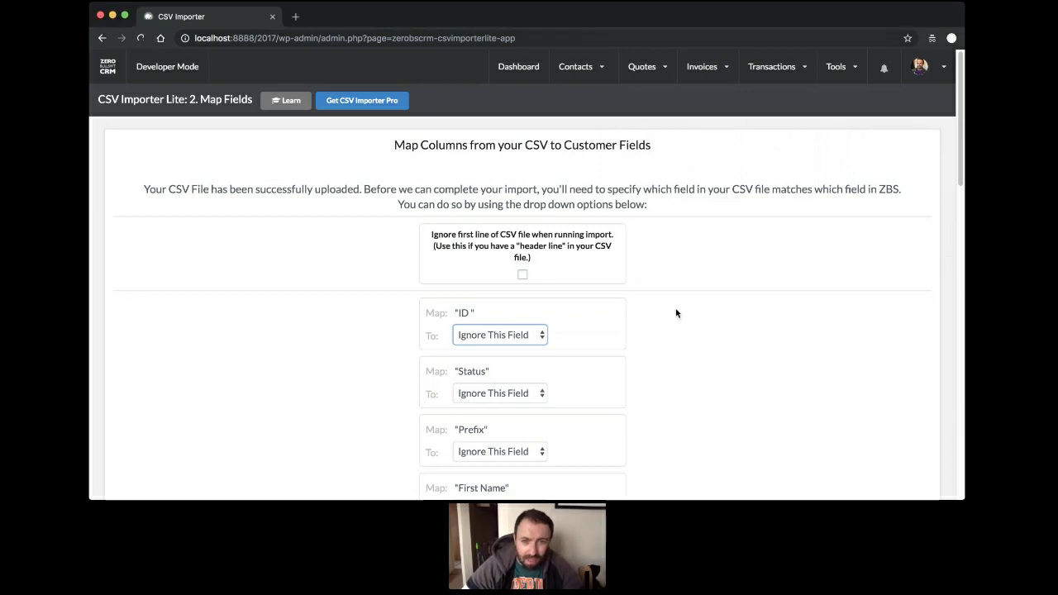
Go back to the dashboard with its contact growth chart and 489-start sales funnel.
{"action": "left_click", "coordinate": [508, 75]}
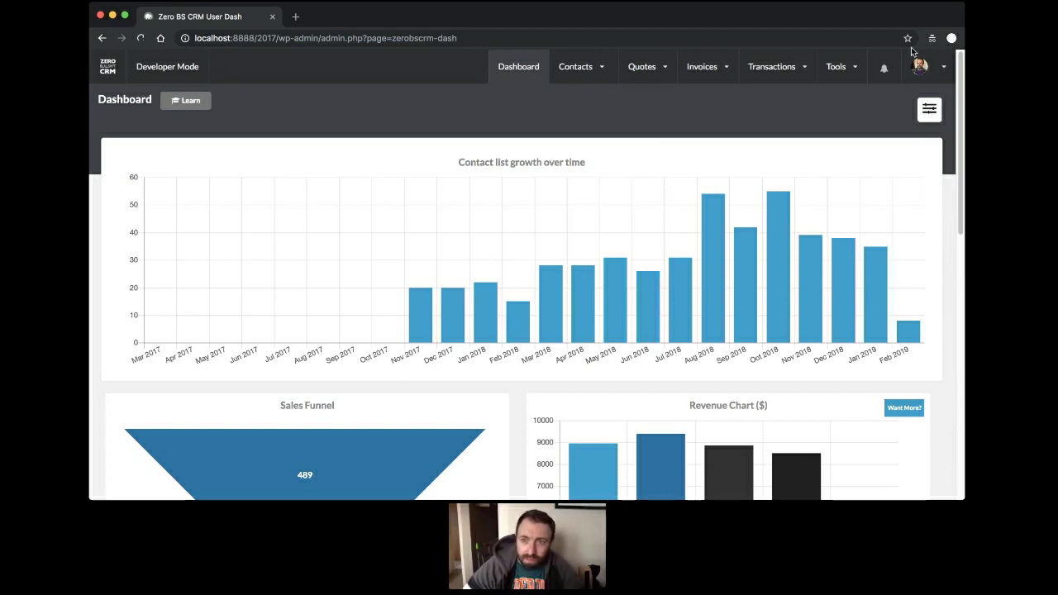
{"action": "mouse_move", "coordinate": [850, 70]}
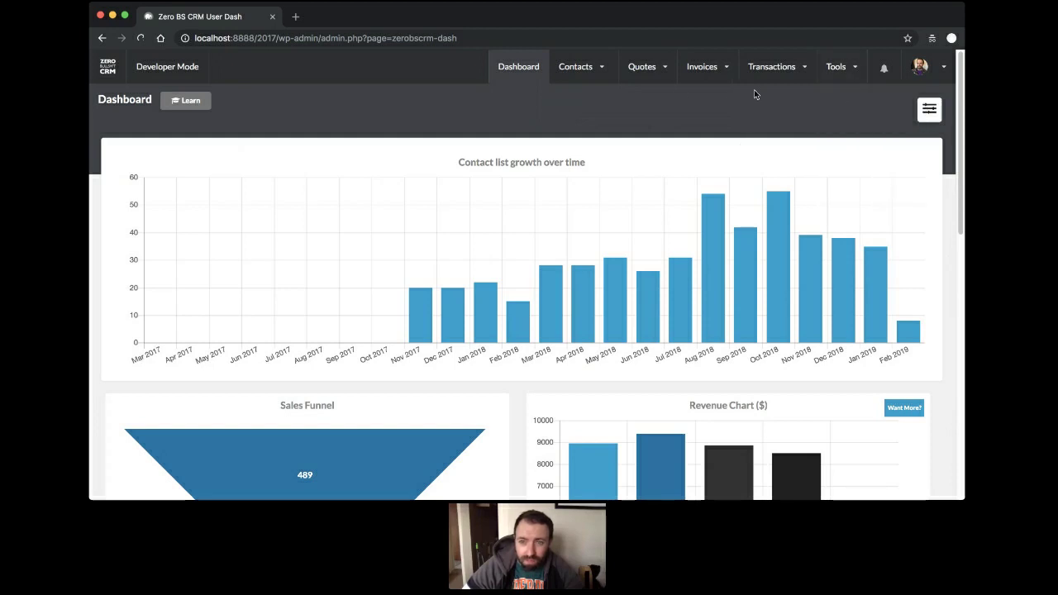
{"action": "mouse_move", "coordinate": [578, 70]}
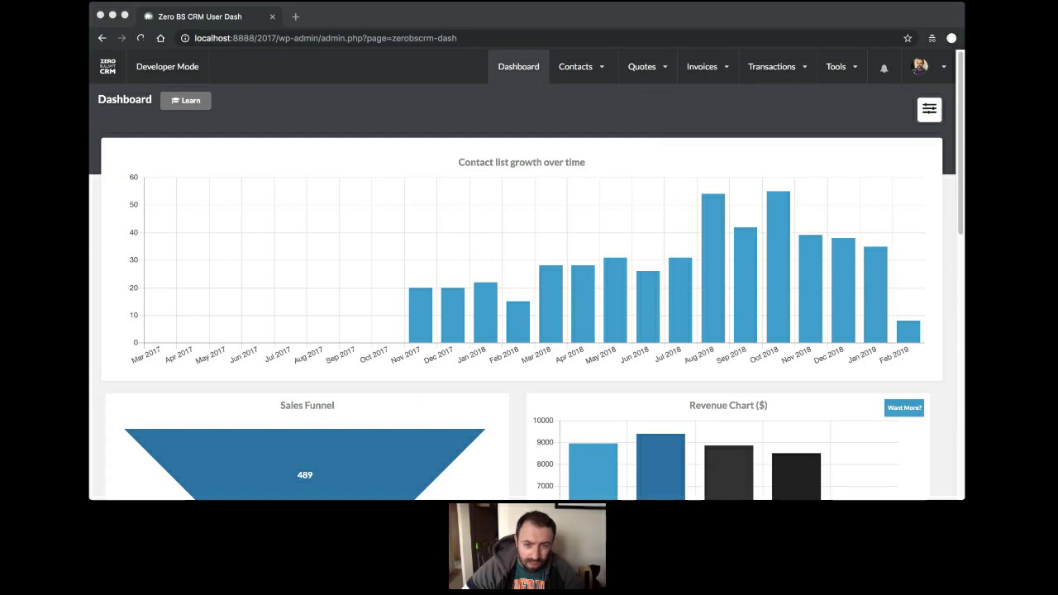
{"action": "mouse_move", "coordinate": [585, 72]}
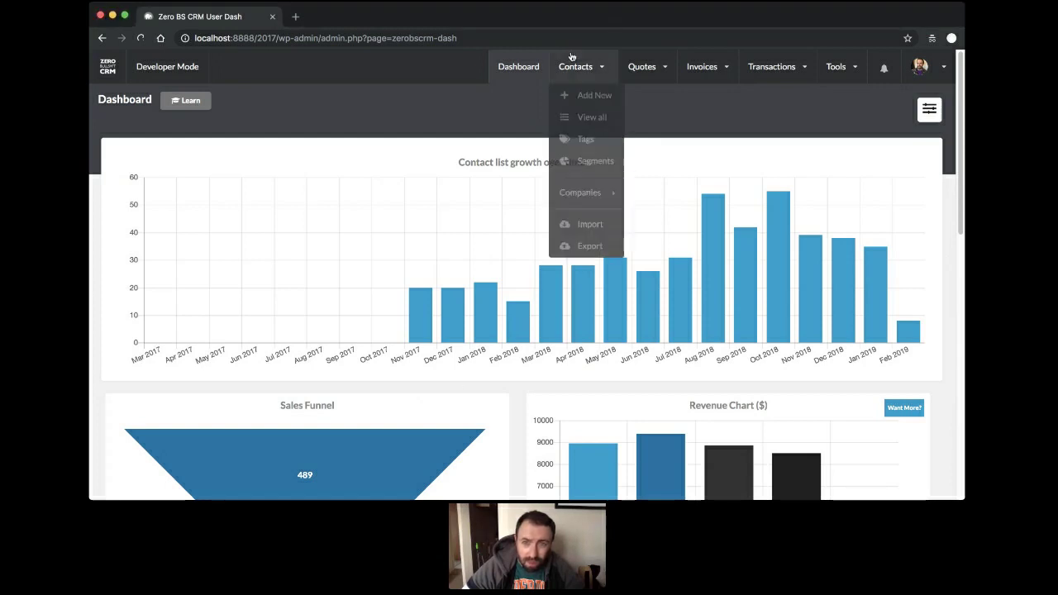
Open the Brown-haired contact's record and check its Hair Colour select value.
{"action": "left_click", "coordinate": [573, 118]}
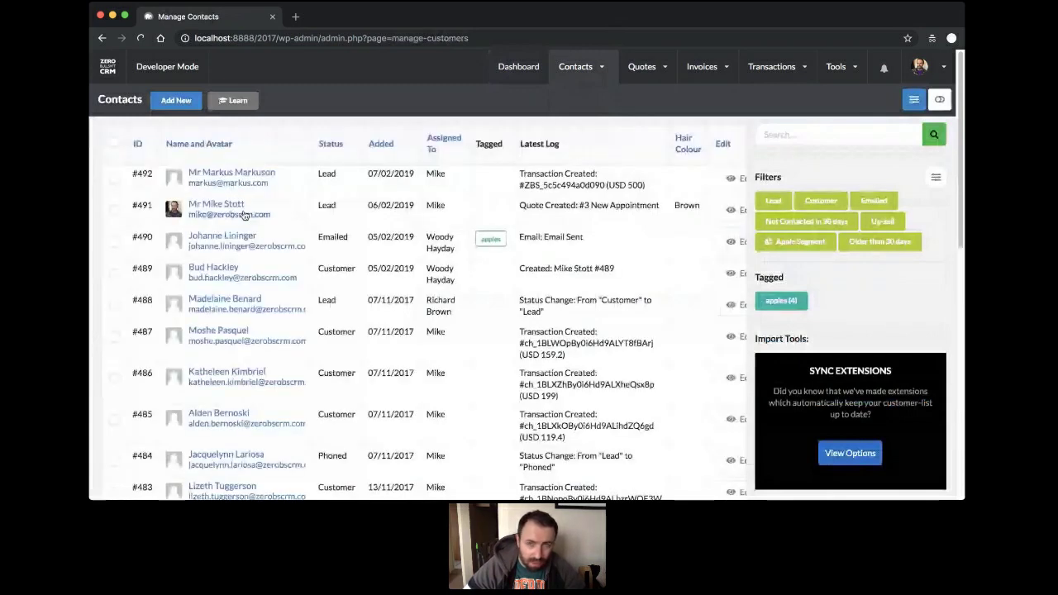
{"action": "left_click", "coordinate": [245, 213]}
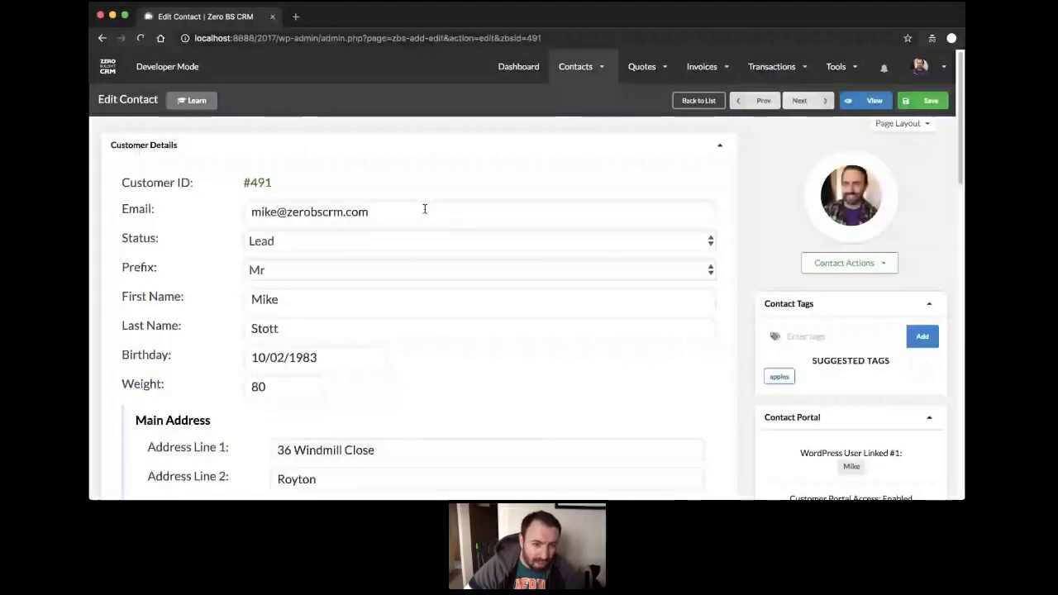
{"action": "scroll", "coordinate": [424, 209], "scroll_direction": "down", "scroll_amount": 10}
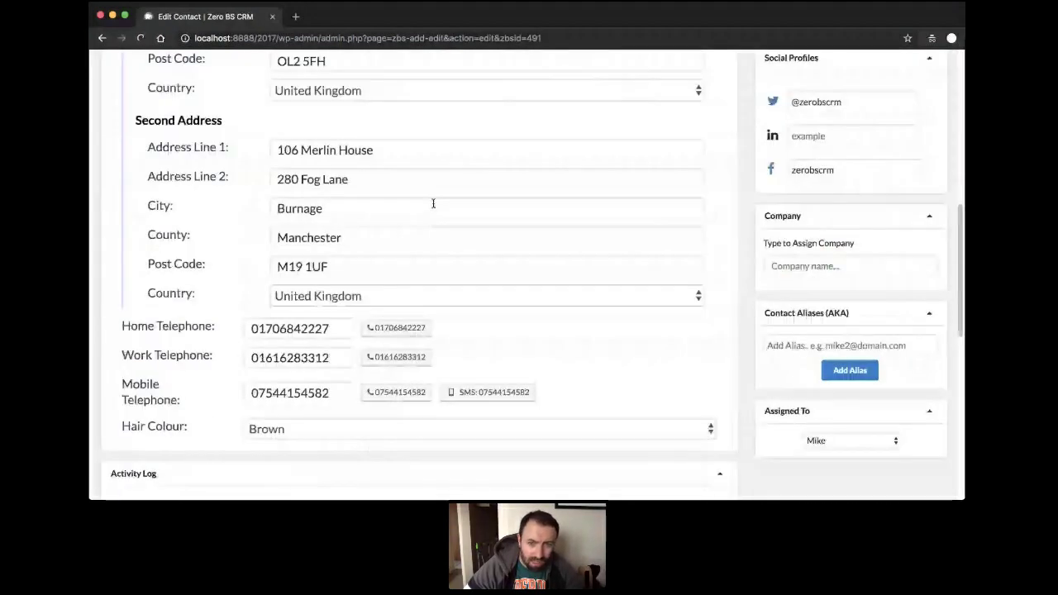
{"action": "scroll", "coordinate": [568, 287], "scroll_direction": "down", "scroll_amount": 3}
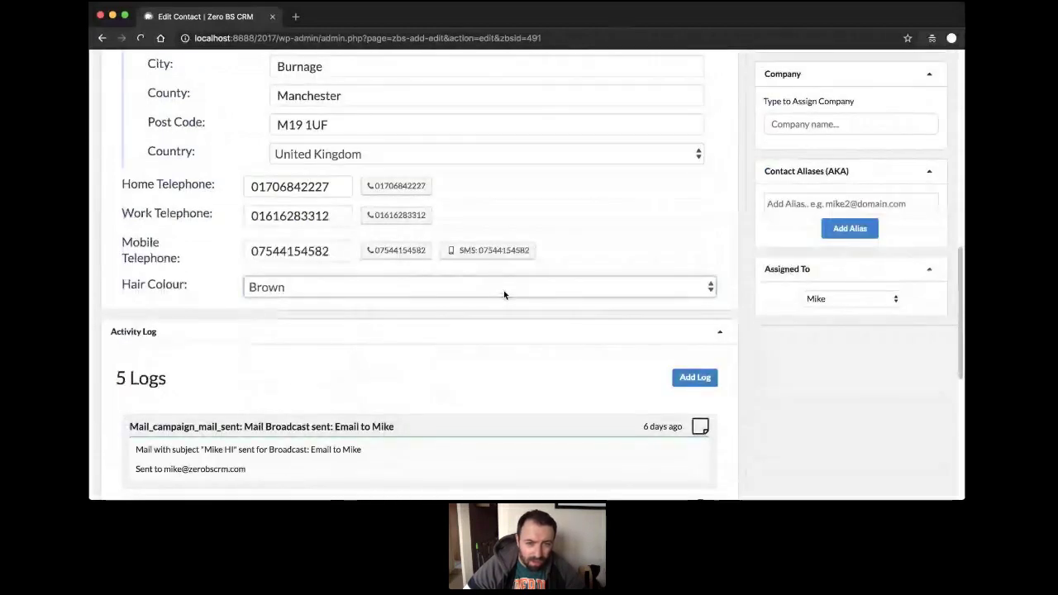
{"action": "left_click", "coordinate": [264, 291]}
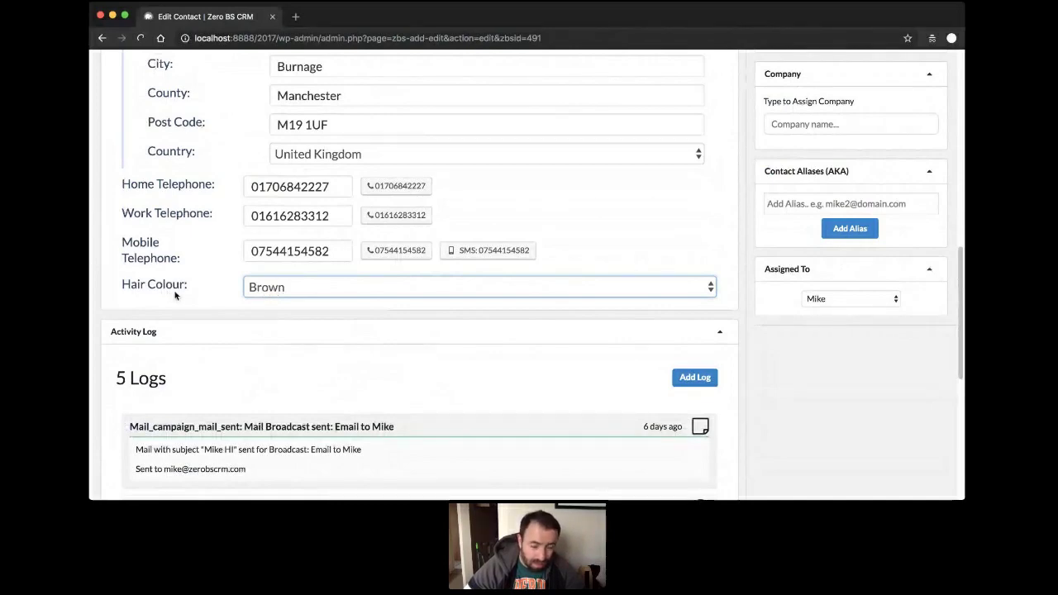
{"action": "left_click", "coordinate": [287, 307]}
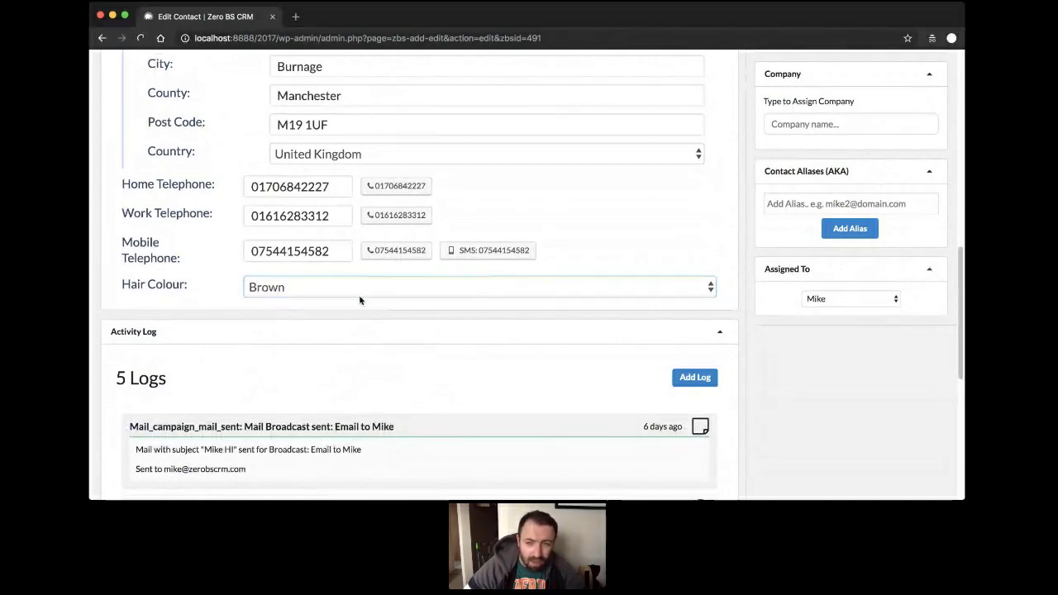
Open the CRM's General Settings from the avatar menu.
{"action": "scroll", "coordinate": [359, 300], "scroll_direction": "up", "scroll_amount": 10}
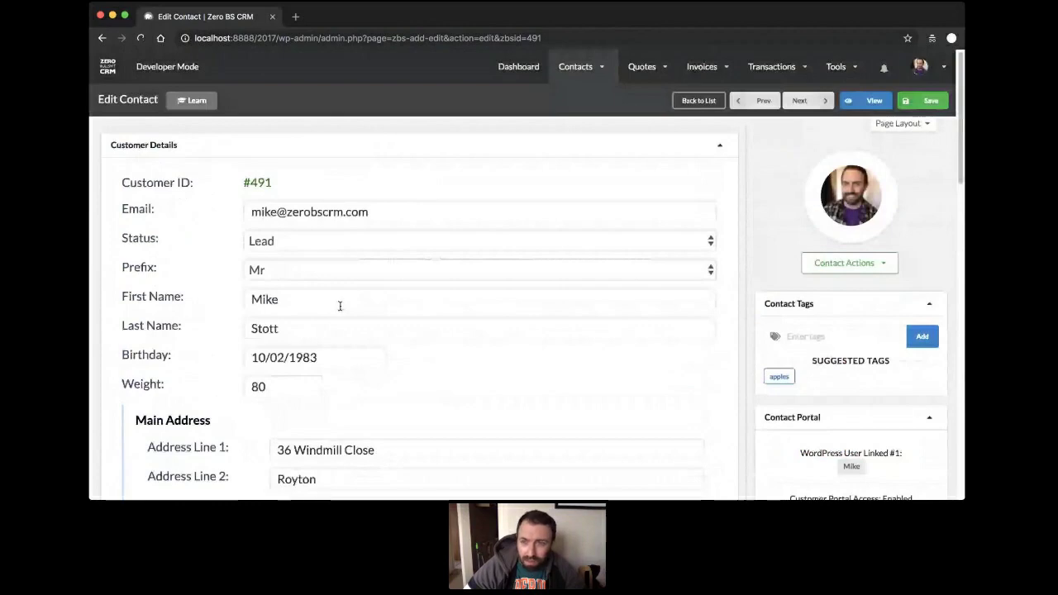
{"action": "mouse_move", "coordinate": [921, 66]}
{"action": "left_click", "coordinate": [619, 126]}
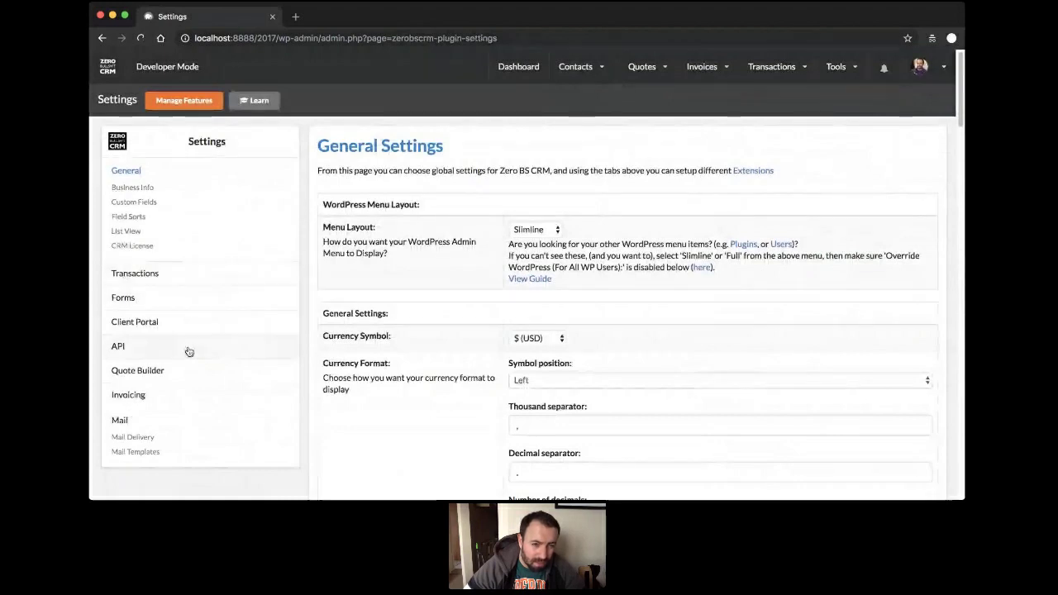
Change the Hair Colour custom field to Text and delete its Brown,Red,White,Grey,Pink options.
{"action": "left_click", "coordinate": [135, 203]}
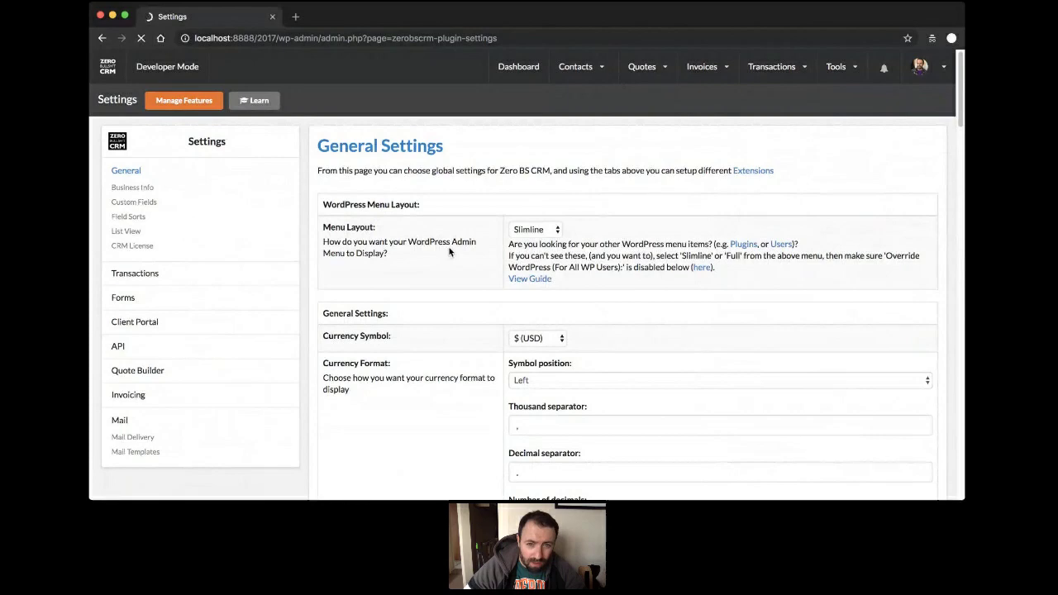
{"action": "scroll", "coordinate": [543, 265], "scroll_direction": "down", "scroll_amount": 5}
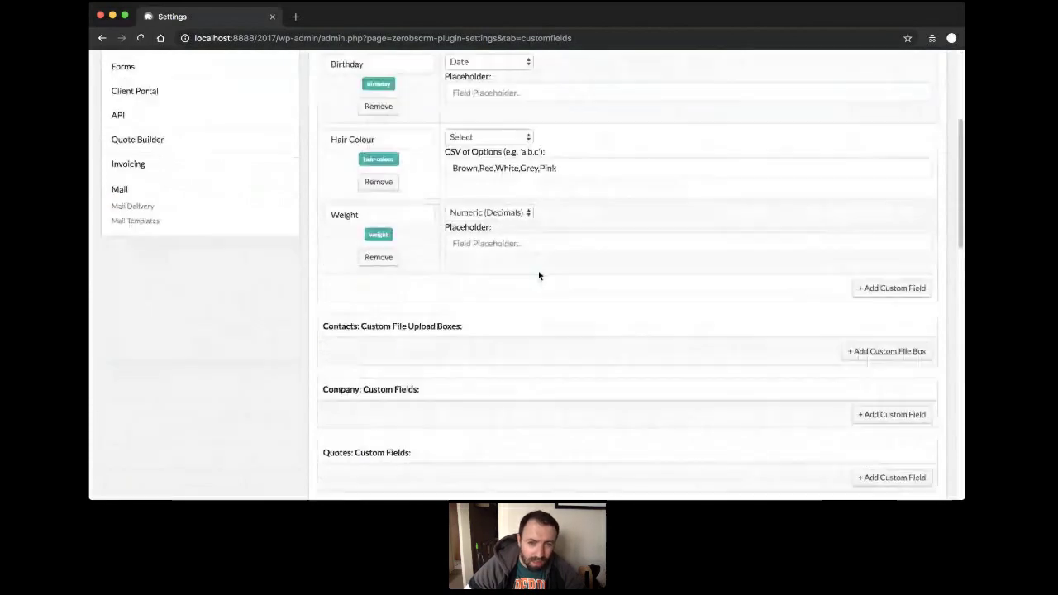
{"action": "scroll", "coordinate": [538, 276], "scroll_direction": "up", "scroll_amount": 2}
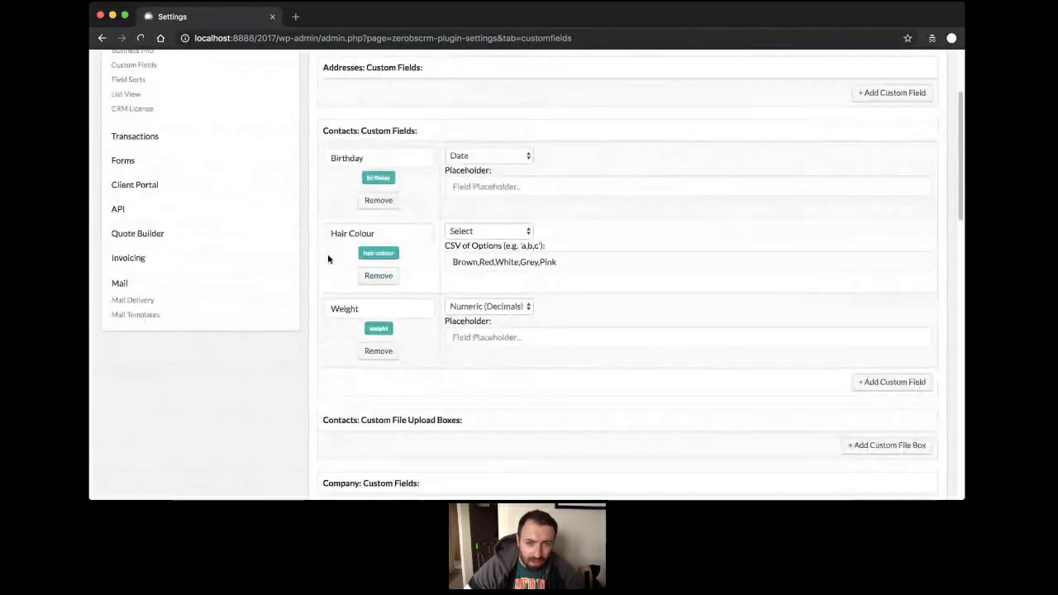
{"action": "left_click", "coordinate": [500, 234]}
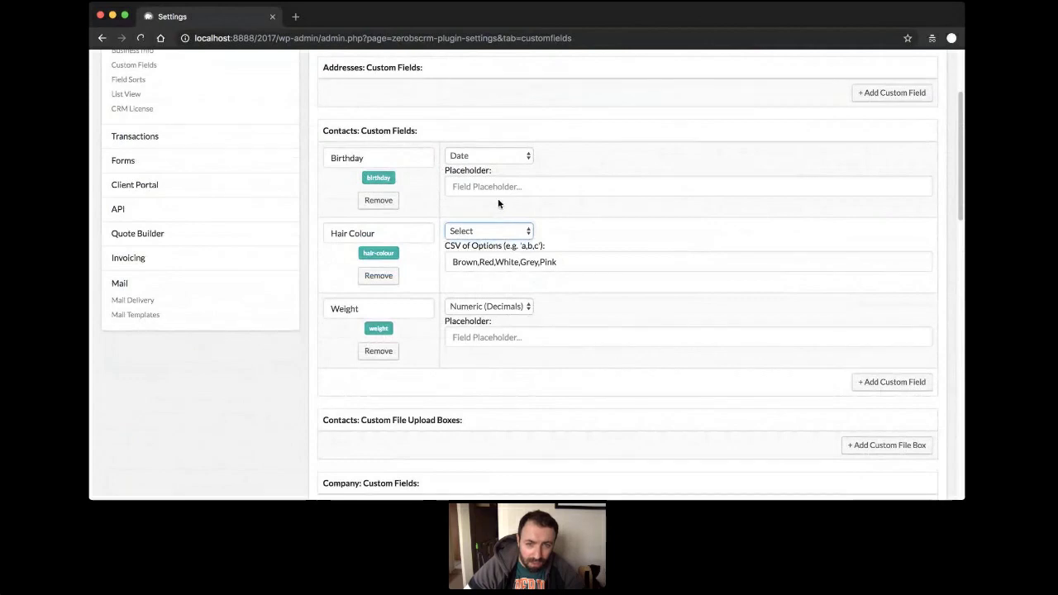
{"action": "left_click", "coordinate": [498, 203]}
{"action": "left_click_drag", "start_coordinate": [585, 261], "coordinate": [289, 260]}
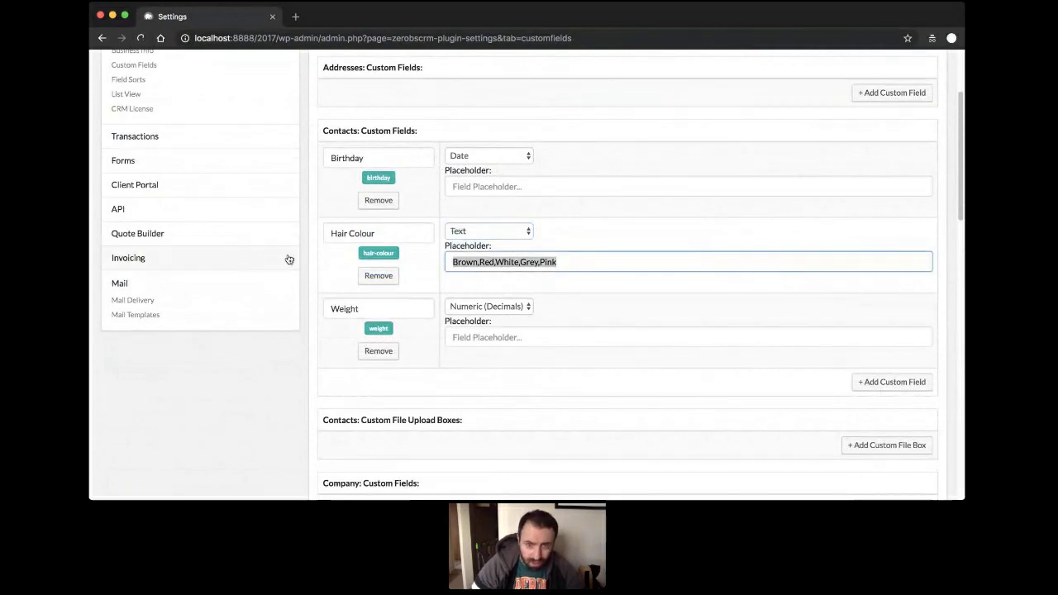
{"action": "key", "text": "BackSpace"}
{"action": "left_click", "coordinate": [616, 292]}
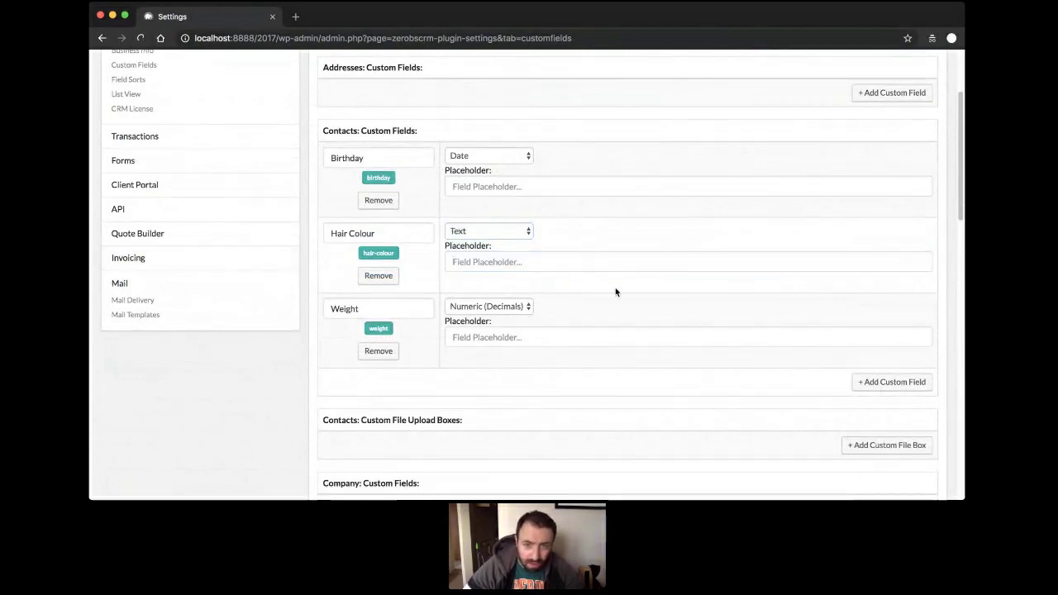
Save the custom fields and open the full contacts list.
{"action": "scroll", "coordinate": [798, 396], "scroll_direction": "down", "scroll_amount": 6}
{"action": "scroll", "coordinate": [800, 392], "scroll_direction": "up", "scroll_amount": 5}
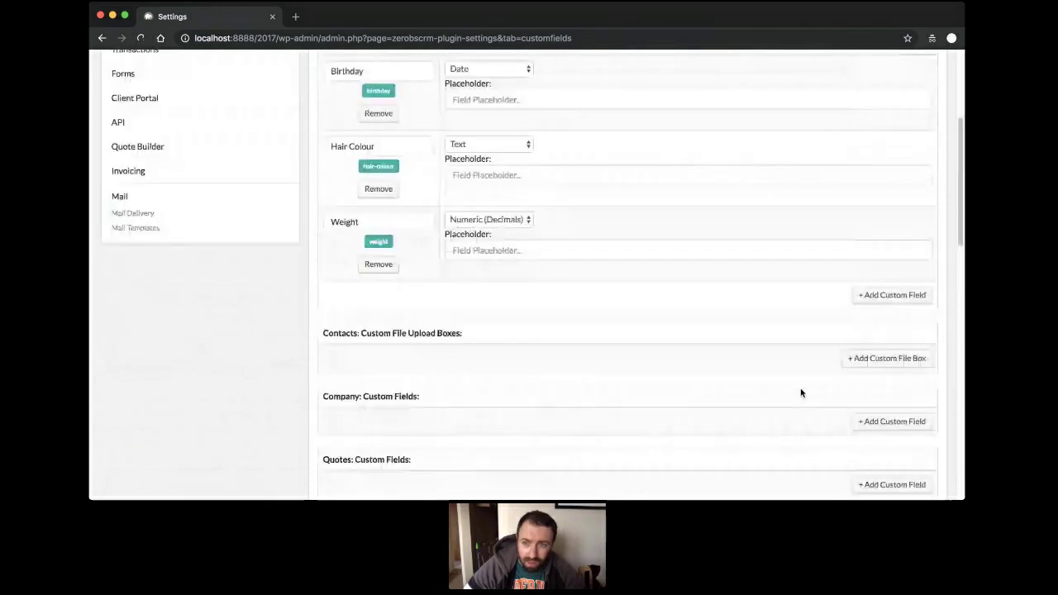
{"action": "scroll", "coordinate": [800, 393], "scroll_direction": "up", "scroll_amount": 5}
{"action": "scroll", "coordinate": [881, 279], "scroll_direction": "down", "scroll_amount": 15}
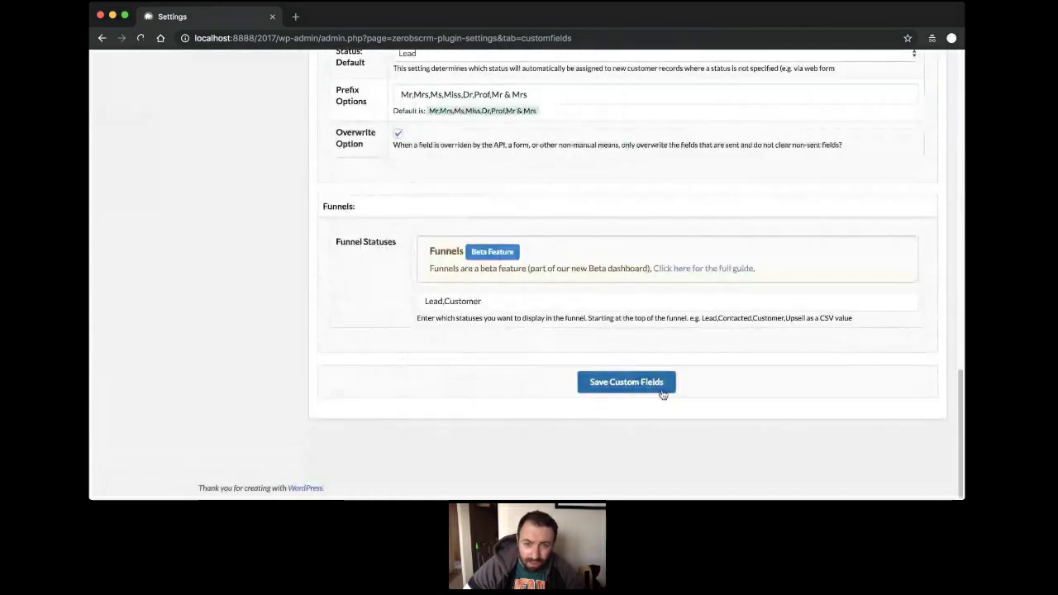
{"action": "left_click", "coordinate": [661, 392]}
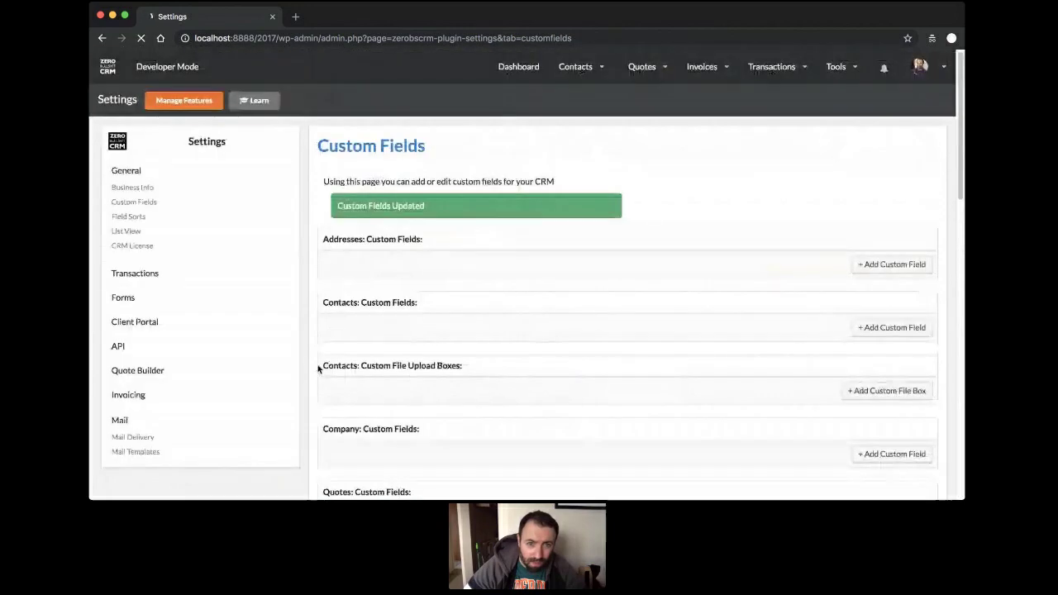
{"action": "mouse_move", "coordinate": [578, 68]}
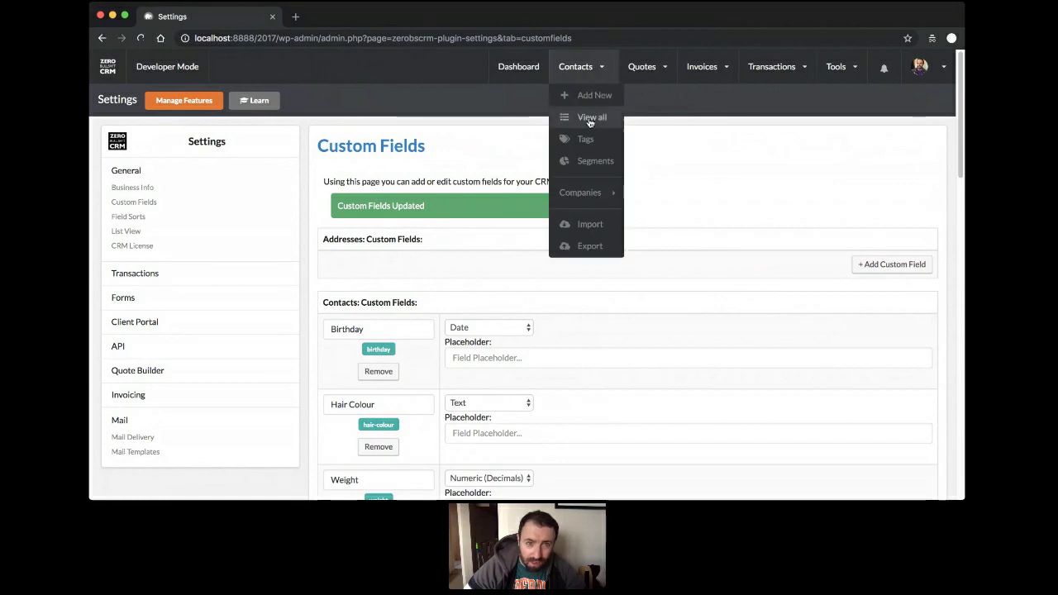
{"action": "left_click", "coordinate": [583, 120]}
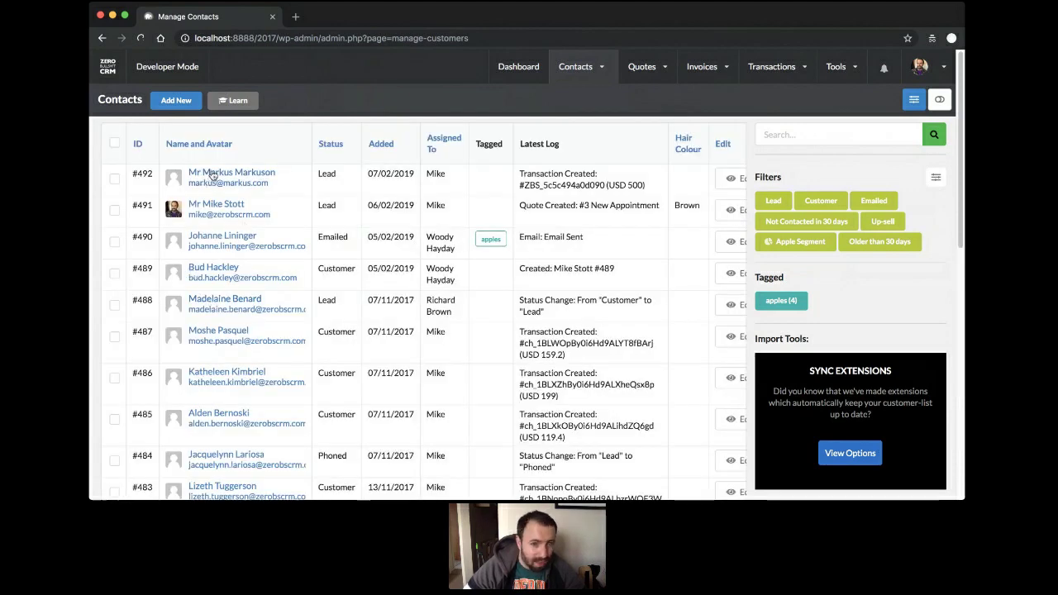
Enter Pink as the top contact's Hair Colour and save the record.
{"action": "left_click", "coordinate": [219, 173]}
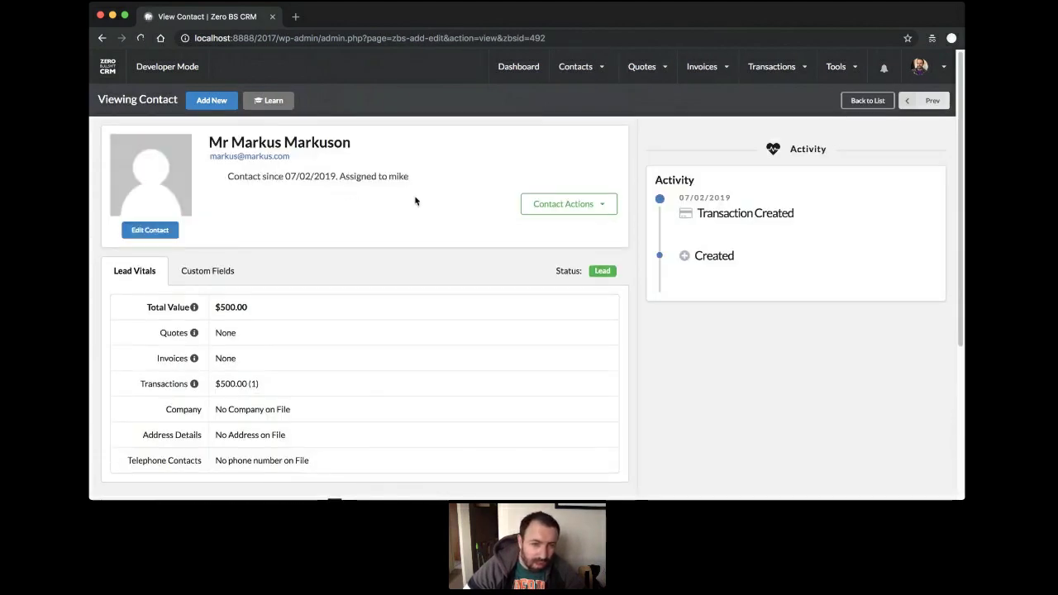
{"action": "left_click", "coordinate": [149, 230]}
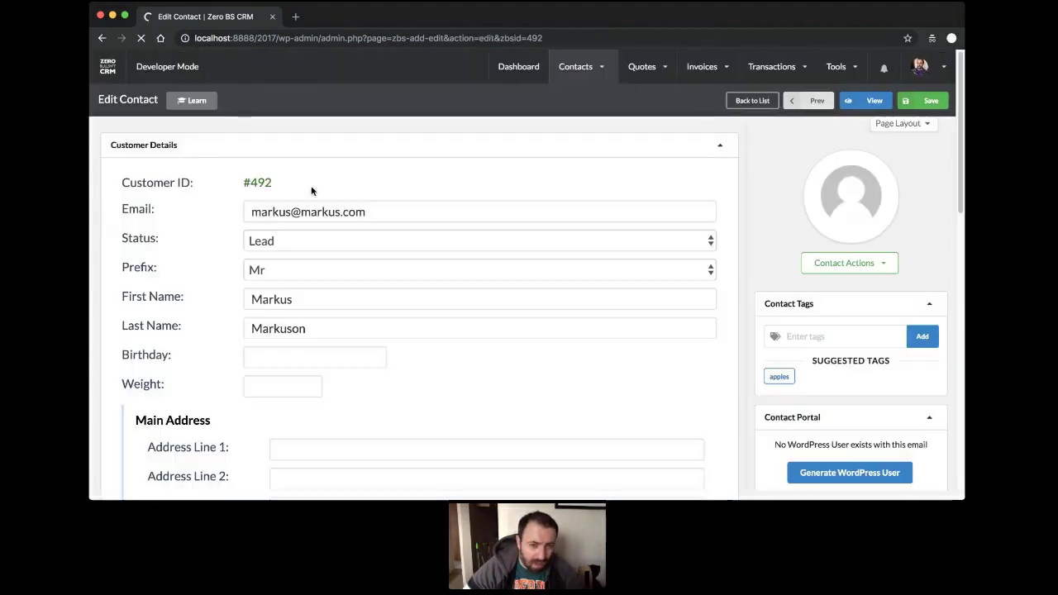
{"action": "scroll", "coordinate": [311, 231], "scroll_direction": "down", "scroll_amount": 3}
{"action": "scroll", "coordinate": [309, 261], "scroll_direction": "down", "scroll_amount": 9}
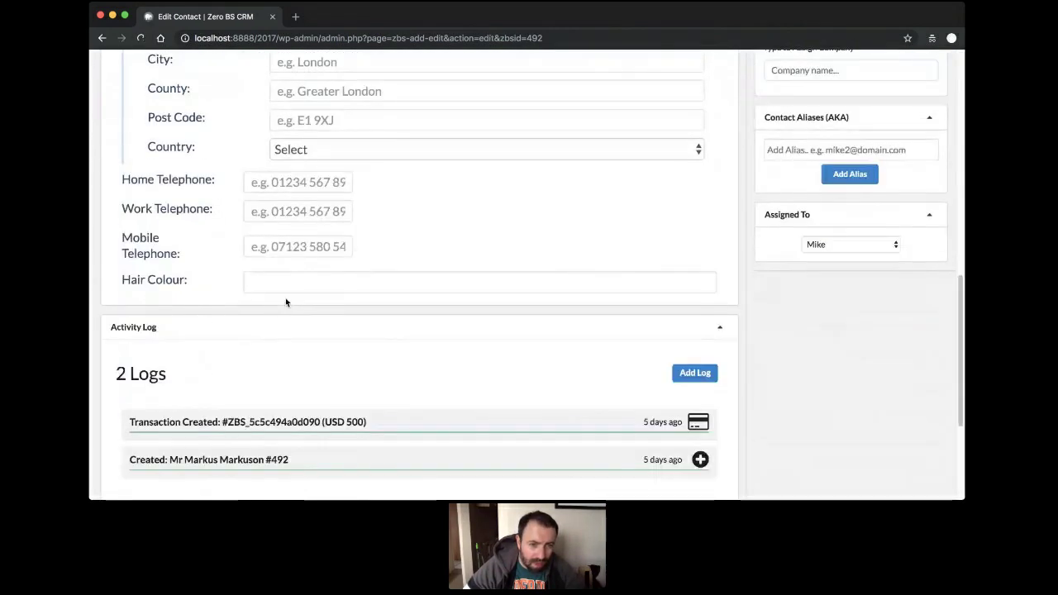
{"action": "left_click", "coordinate": [307, 281]}
{"action": "type", "text": "Pink"}
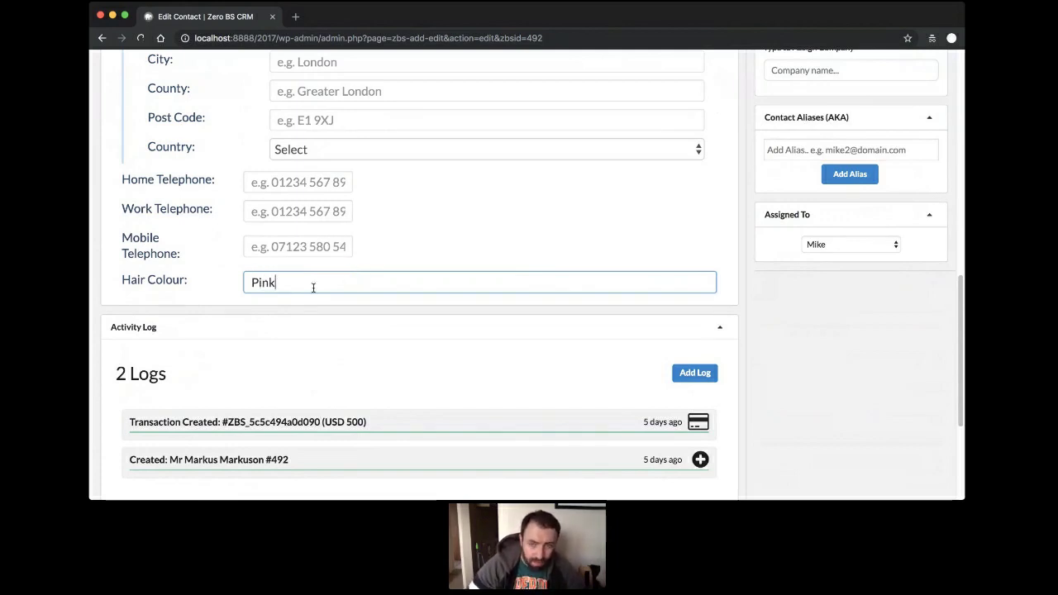
{"action": "scroll", "coordinate": [313, 287], "scroll_direction": "up", "scroll_amount": 1}
{"action": "scroll", "coordinate": [313, 288], "scroll_direction": "up", "scroll_amount": 10}
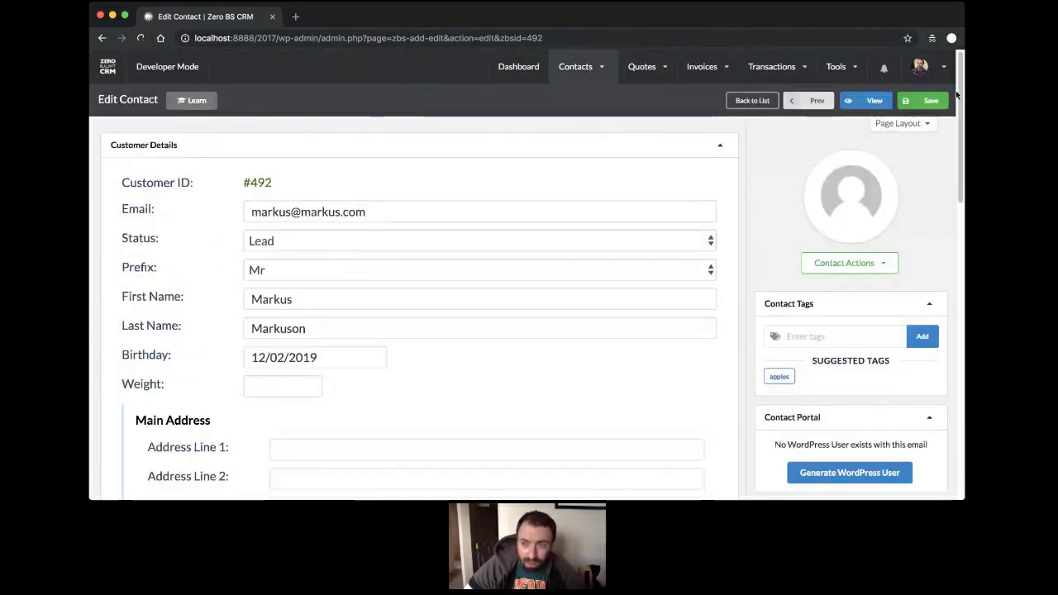
{"action": "left_click", "coordinate": [931, 101]}
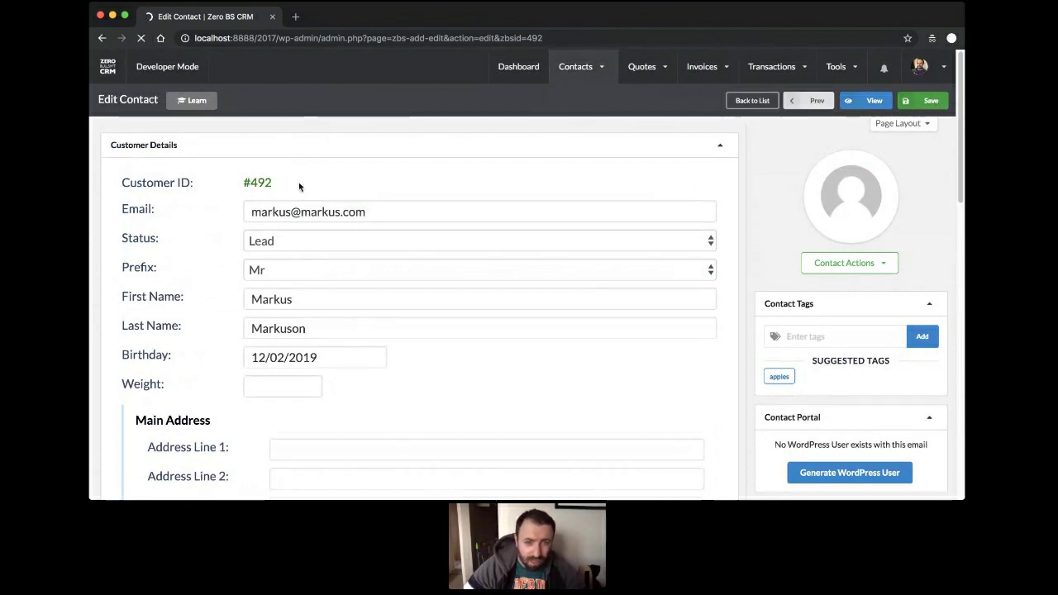
Open the third contact's record in edit mode at the Hair Colour field.
{"action": "mouse_move", "coordinate": [572, 66]}
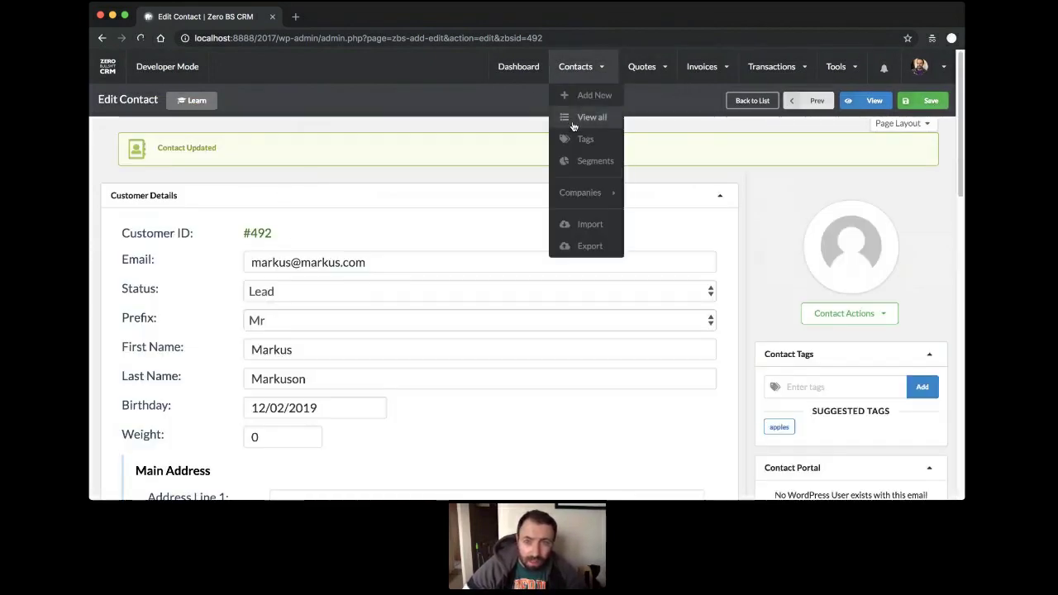
{"action": "left_click", "coordinate": [574, 120]}
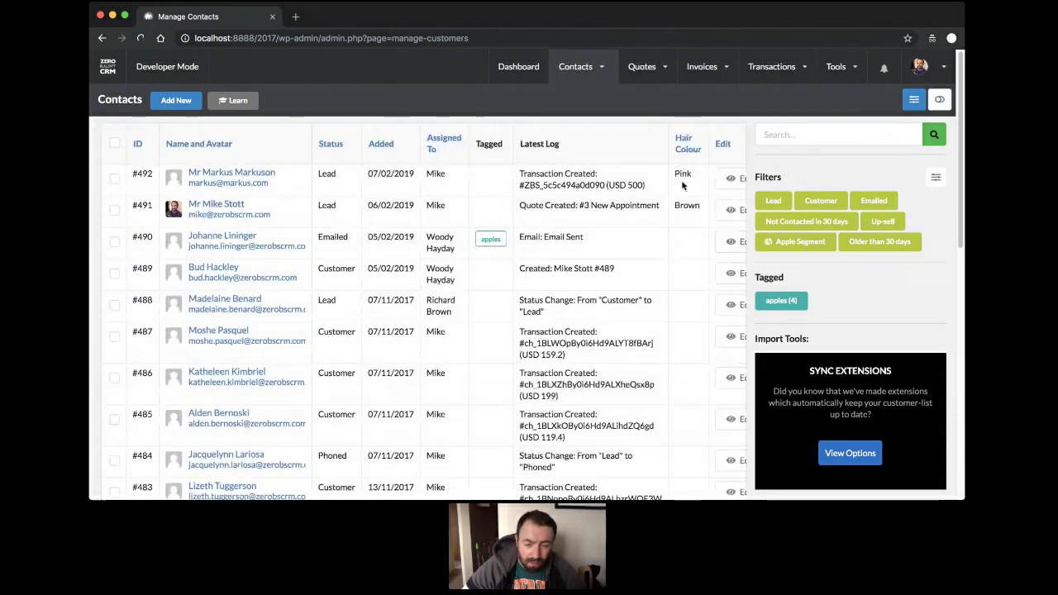
{"action": "left_click", "coordinate": [222, 236]}
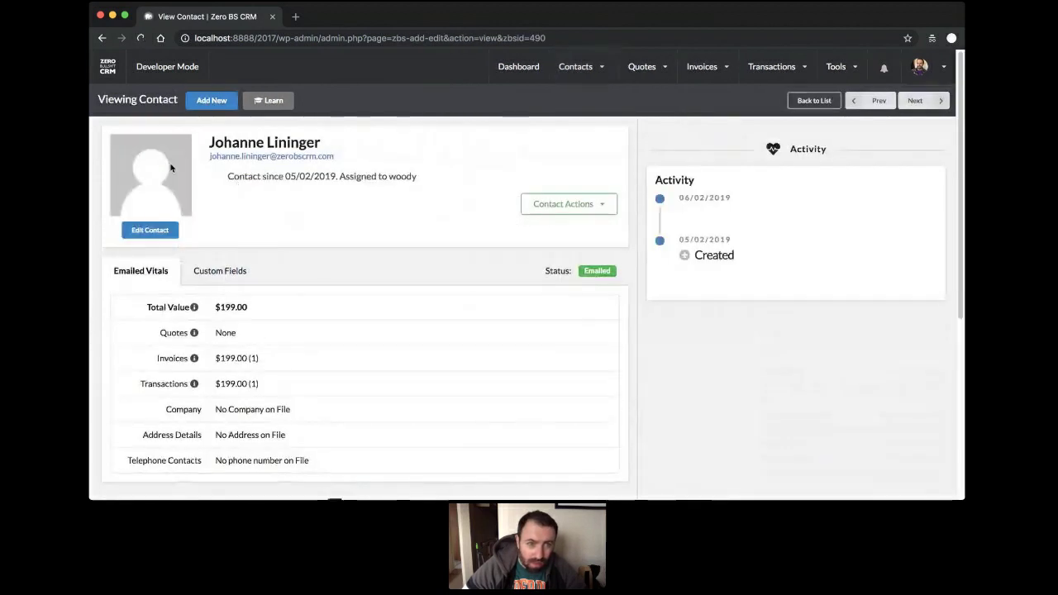
{"action": "left_click", "coordinate": [136, 232]}
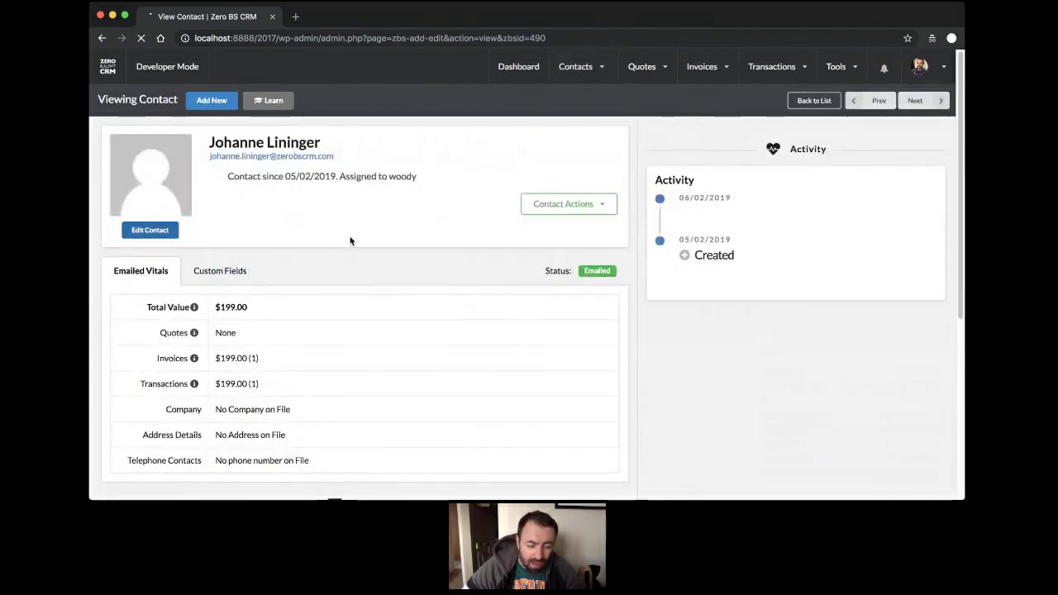
{"action": "scroll", "coordinate": [300, 293], "scroll_direction": "down", "scroll_amount": 10}
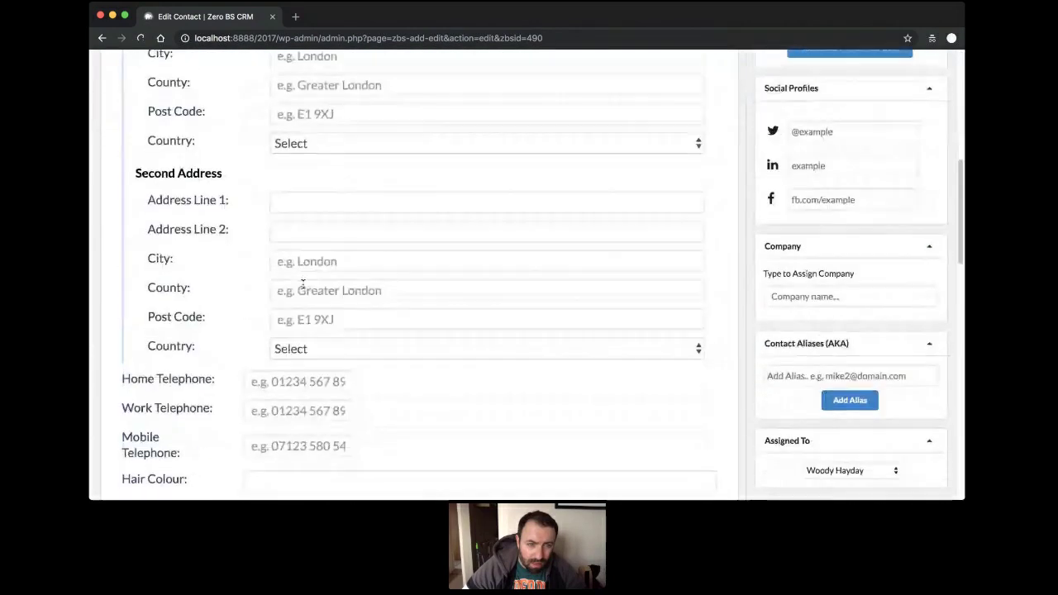
{"action": "left_click", "coordinate": [304, 246]}
{"action": "scroll", "coordinate": [306, 251], "scroll_direction": "up", "scroll_amount": 2}
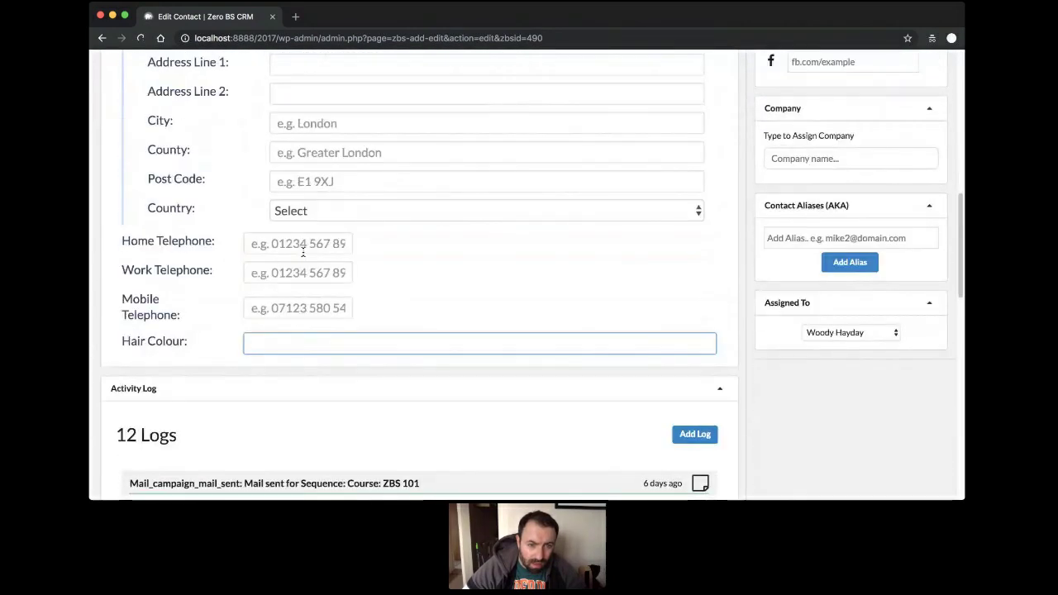
Type Orange as its Hair Colour and save the contact.
{"action": "type", "text": "Oen"}
{"action": "key", "text": "BackSpace"}
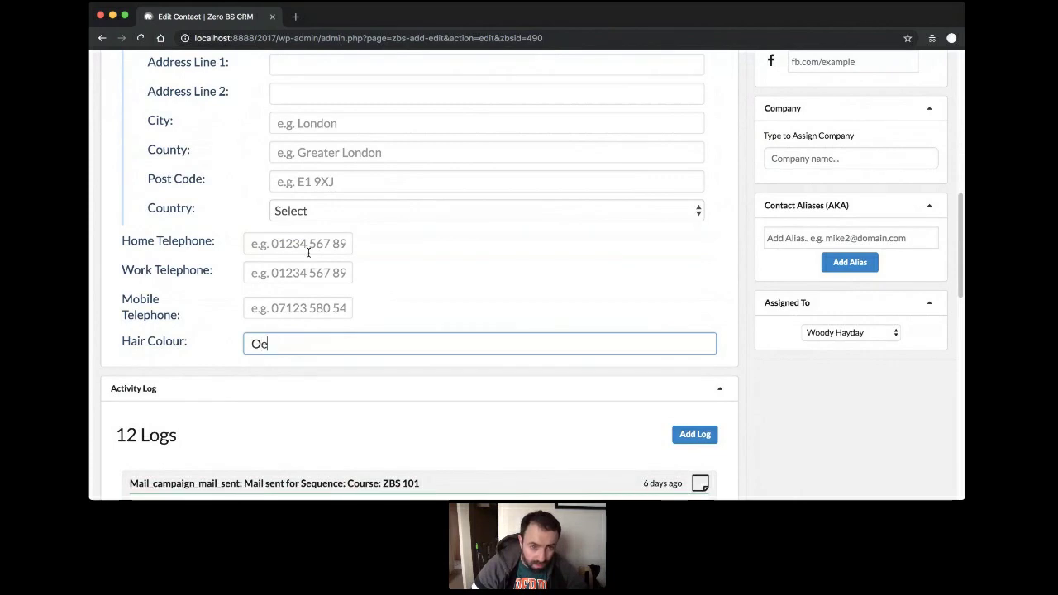
{"action": "key", "text": "BackSpace"}
{"action": "key", "text": "BackSpace"}
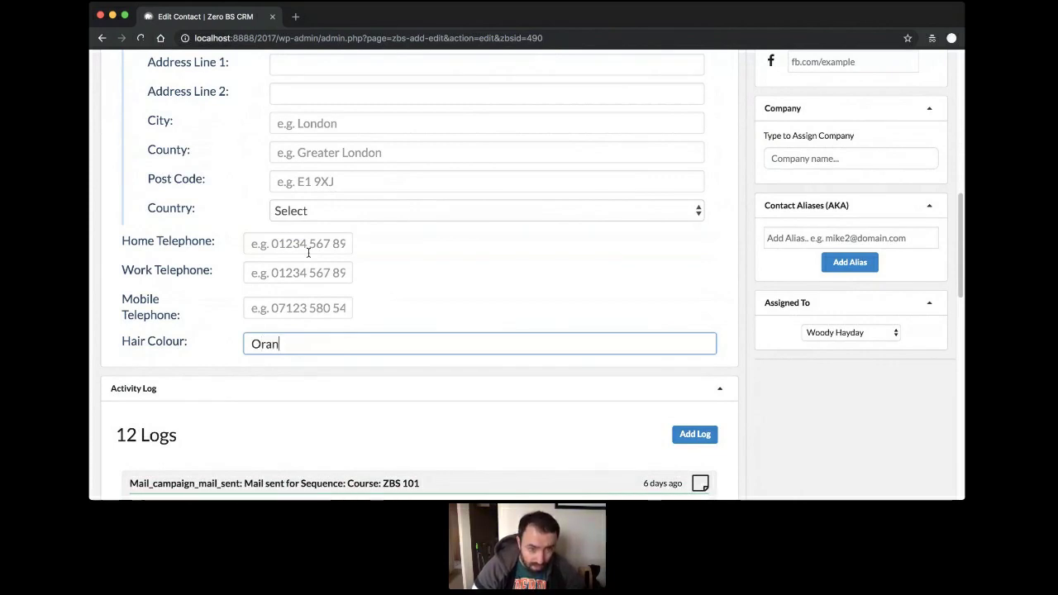
{"action": "type", "text": "rangw"}
{"action": "key", "text": "BackSpace"}
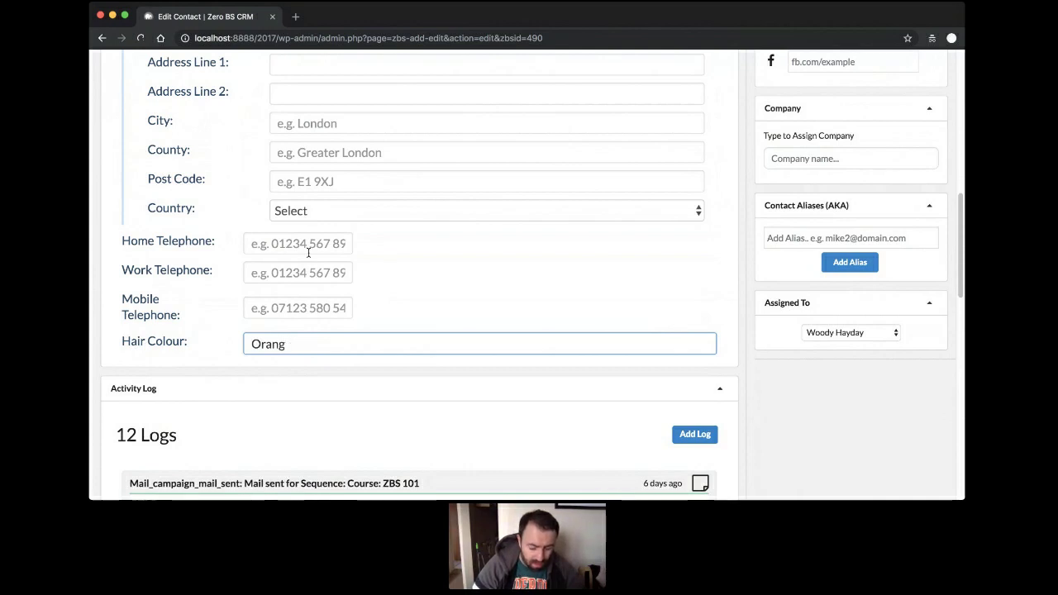
{"action": "type", "text": "e"}
{"action": "scroll", "coordinate": [274, 428], "scroll_direction": "up", "scroll_amount": 5}
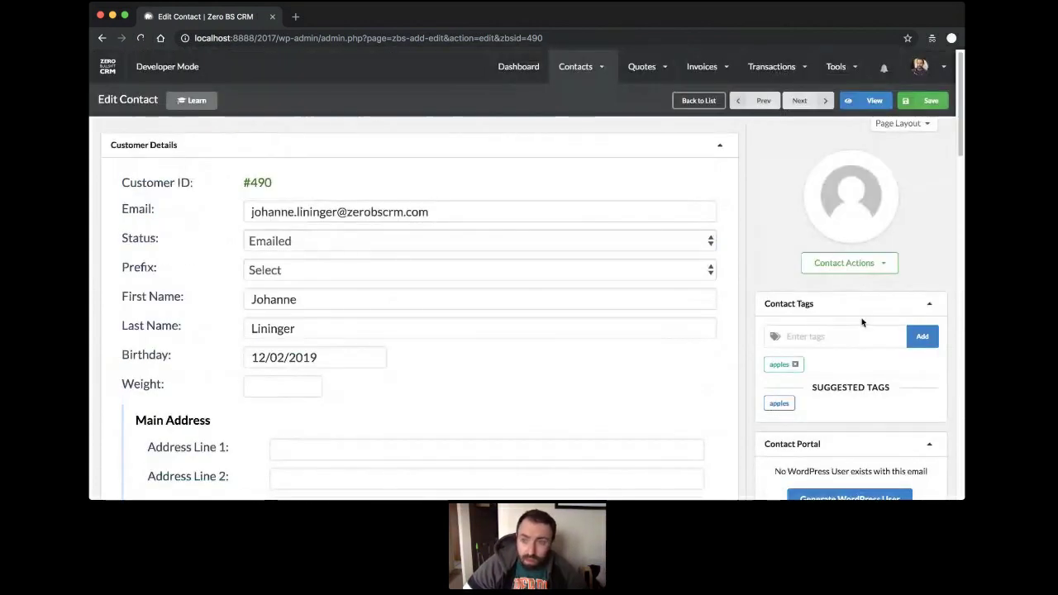
{"action": "left_click", "coordinate": [927, 101]}
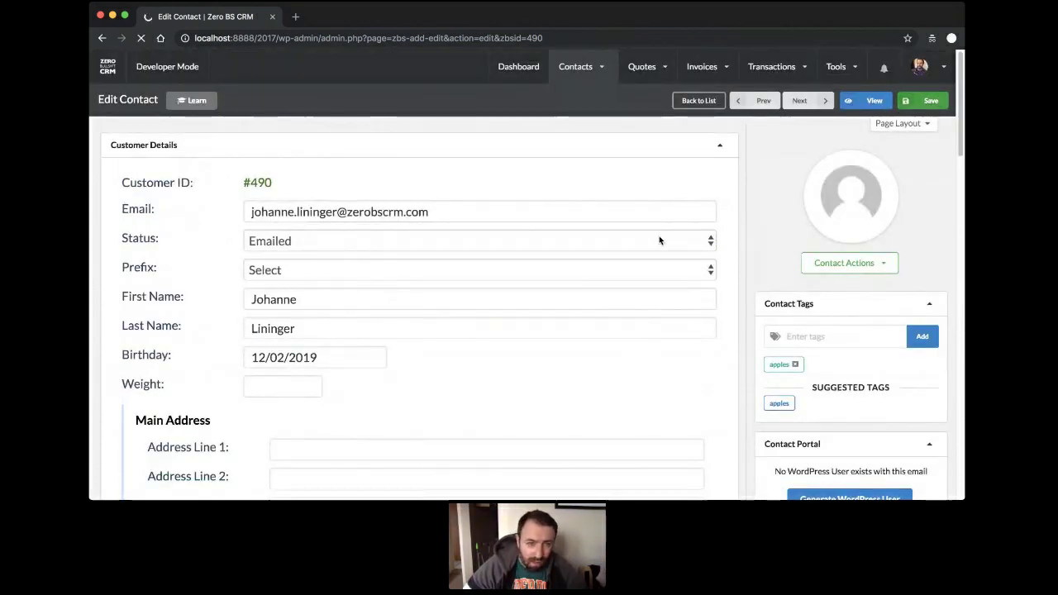
{"action": "scroll", "coordinate": [500, 311], "scroll_direction": "down", "scroll_amount": 10}
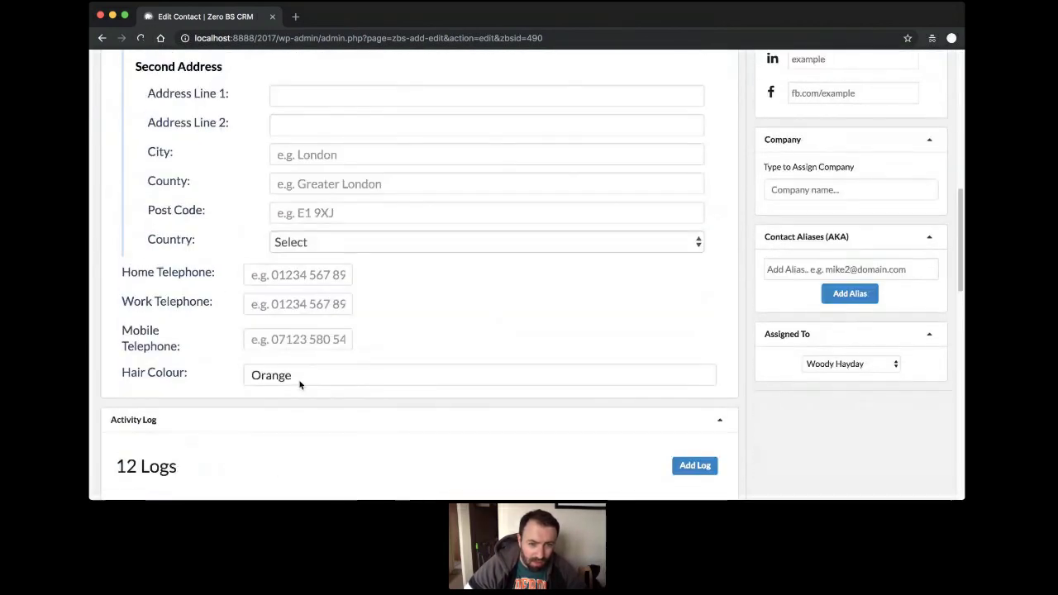
{"action": "scroll", "coordinate": [354, 371], "scroll_direction": "up", "scroll_amount": 10}
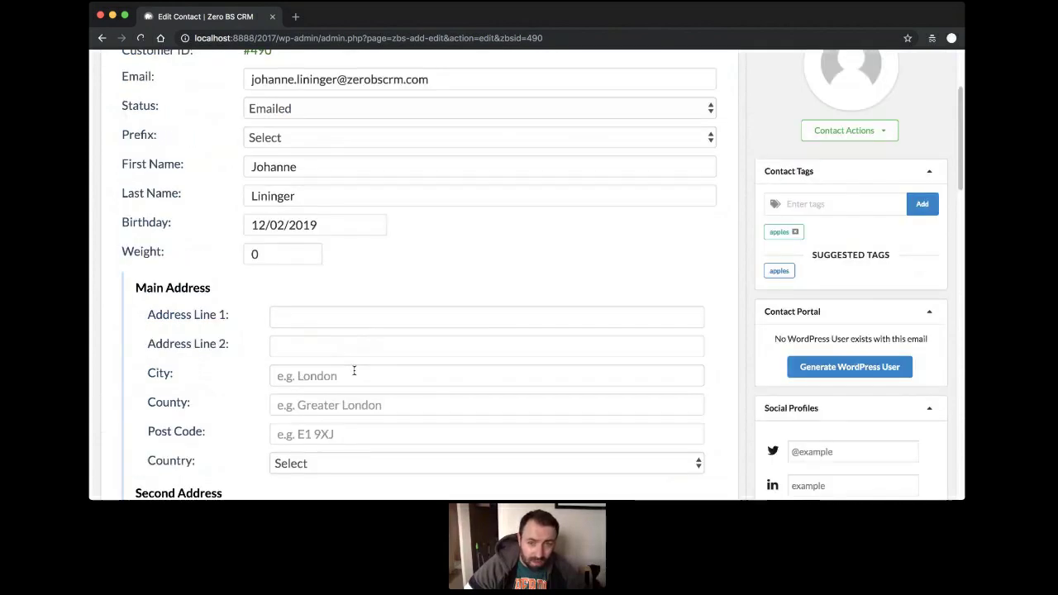
{"action": "mouse_move", "coordinate": [581, 67]}
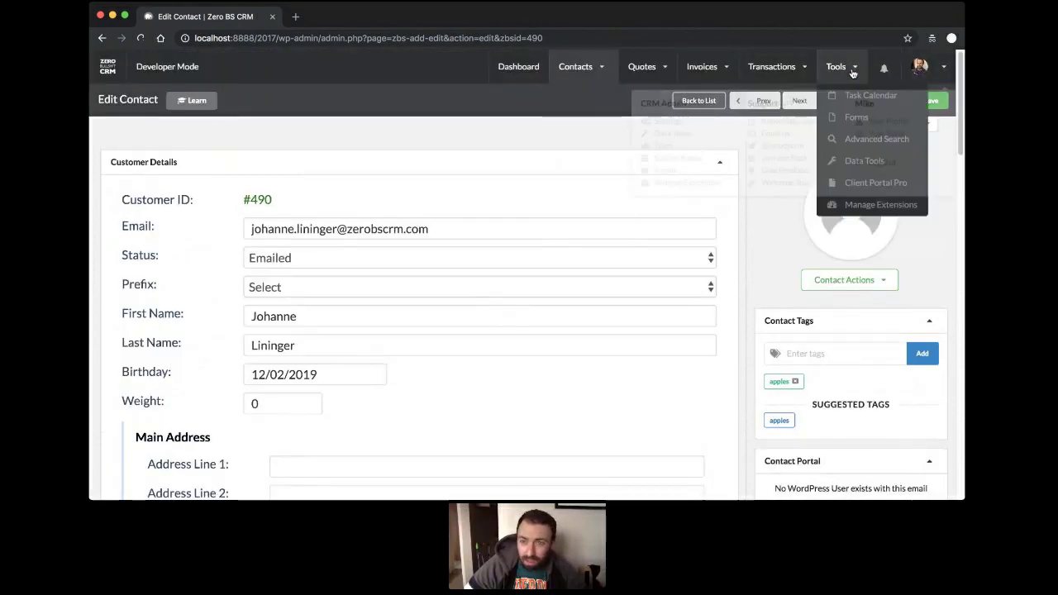
Switch Hair Colour from Text to Select with options Black,Brown and save the custom fields.
{"action": "mouse_move", "coordinate": [947, 84]}
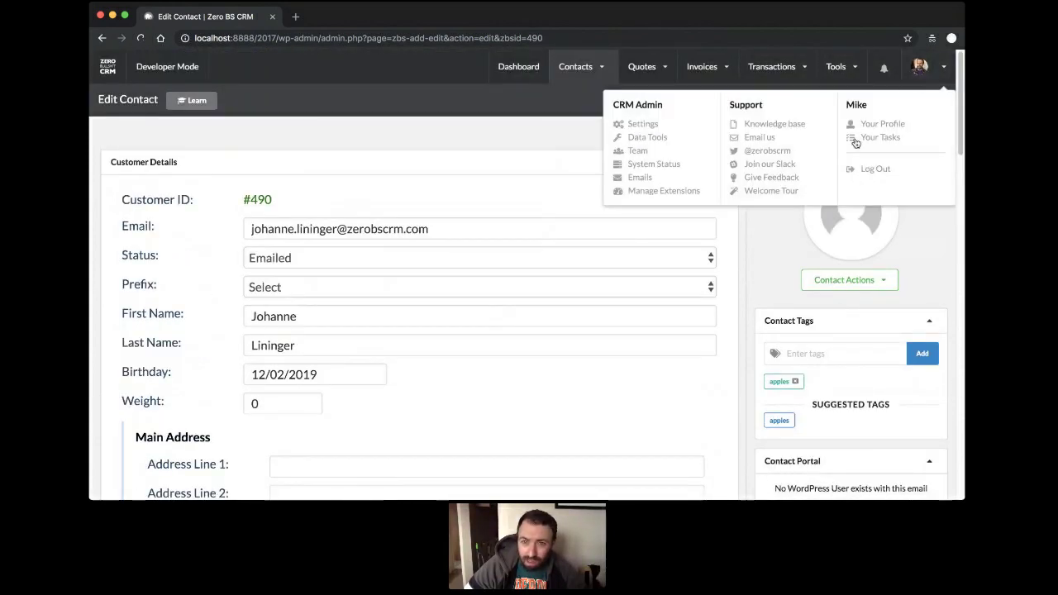
{"action": "left_click", "coordinate": [642, 125]}
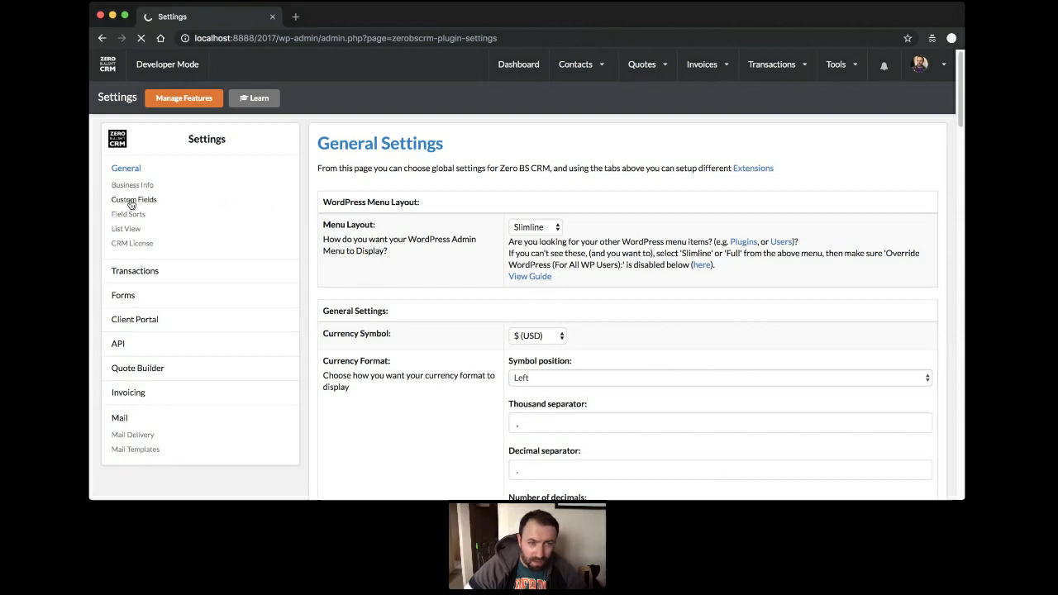
{"action": "scroll", "coordinate": [413, 232], "scroll_direction": "down", "scroll_amount": 10}
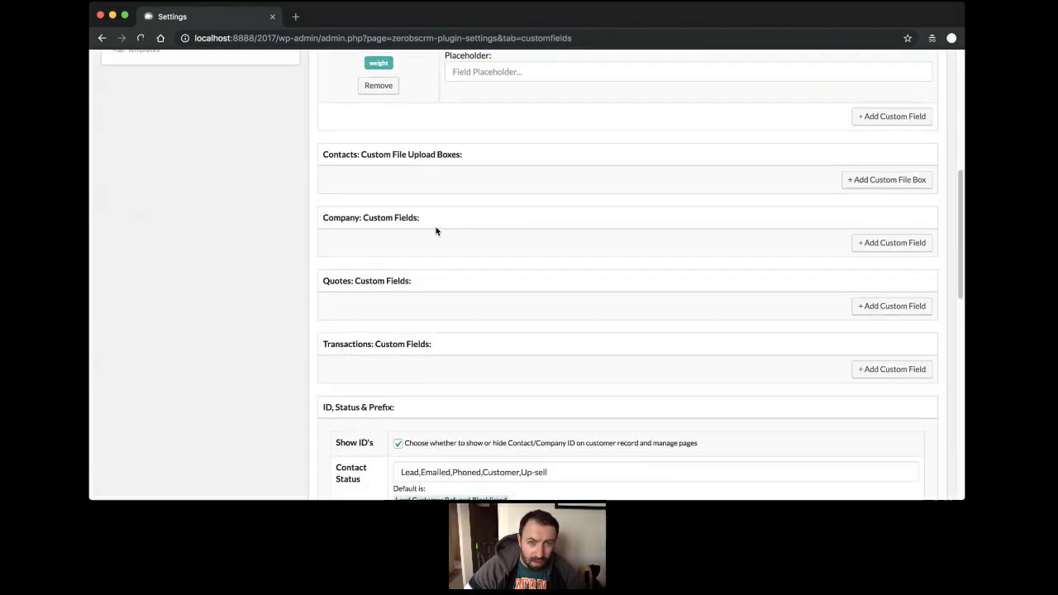
{"action": "scroll", "coordinate": [433, 228], "scroll_direction": "up", "scroll_amount": 5}
{"action": "left_click", "coordinate": [484, 176]}
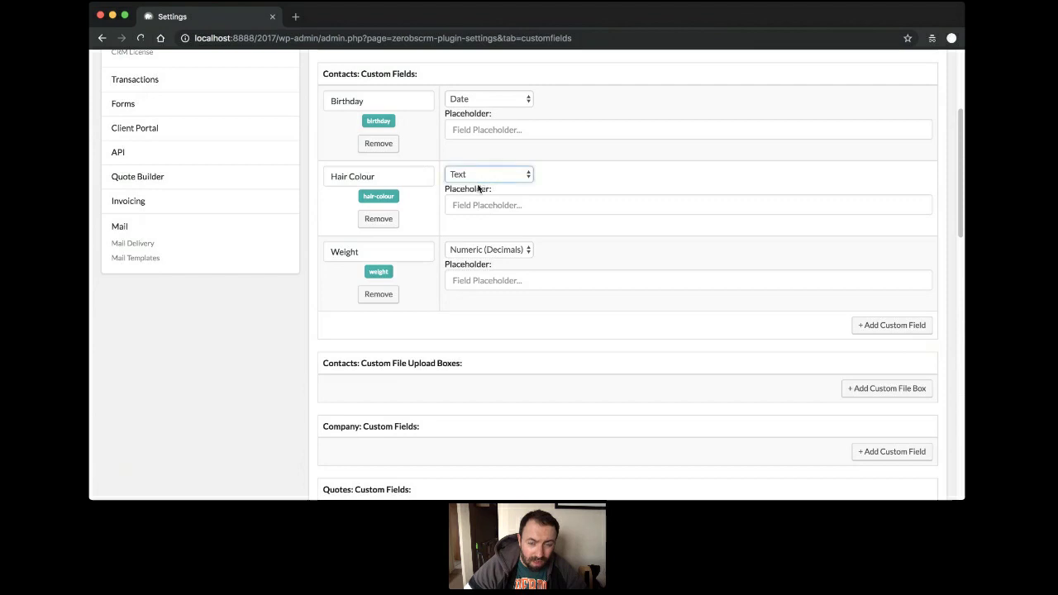
{"action": "key", "text": "s"}
{"action": "left_click", "coordinate": [482, 206]}
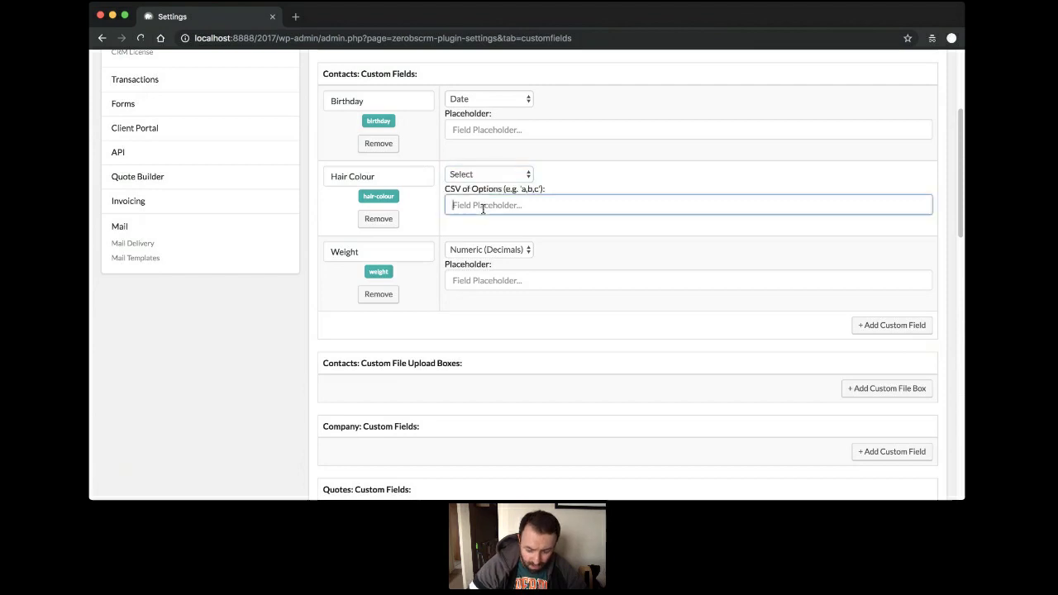
{"action": "type", "text": "Black,Brown"}
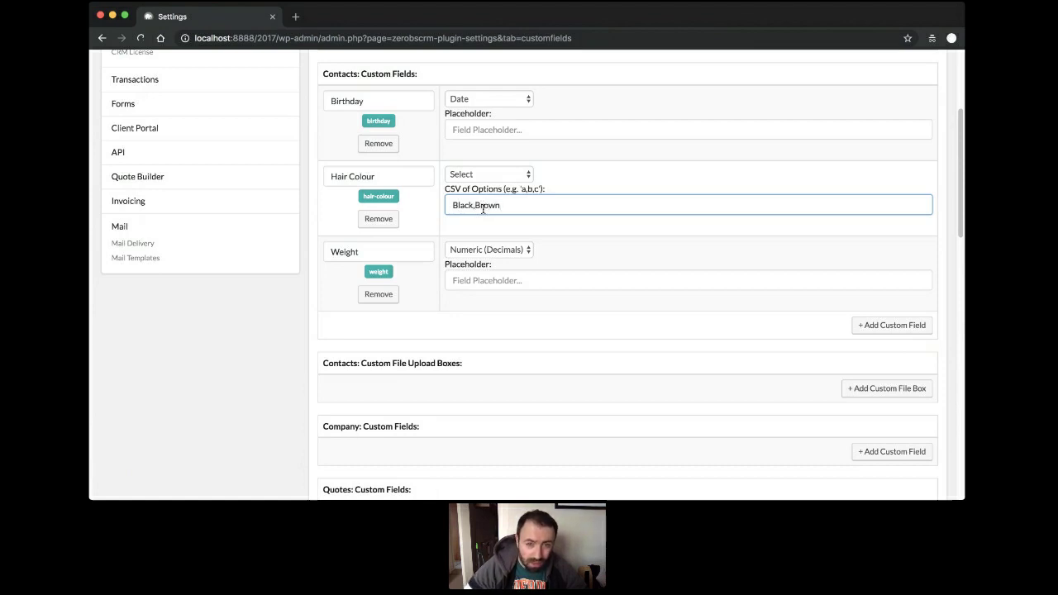
{"action": "scroll", "coordinate": [699, 303], "scroll_direction": "down", "scroll_amount": 20}
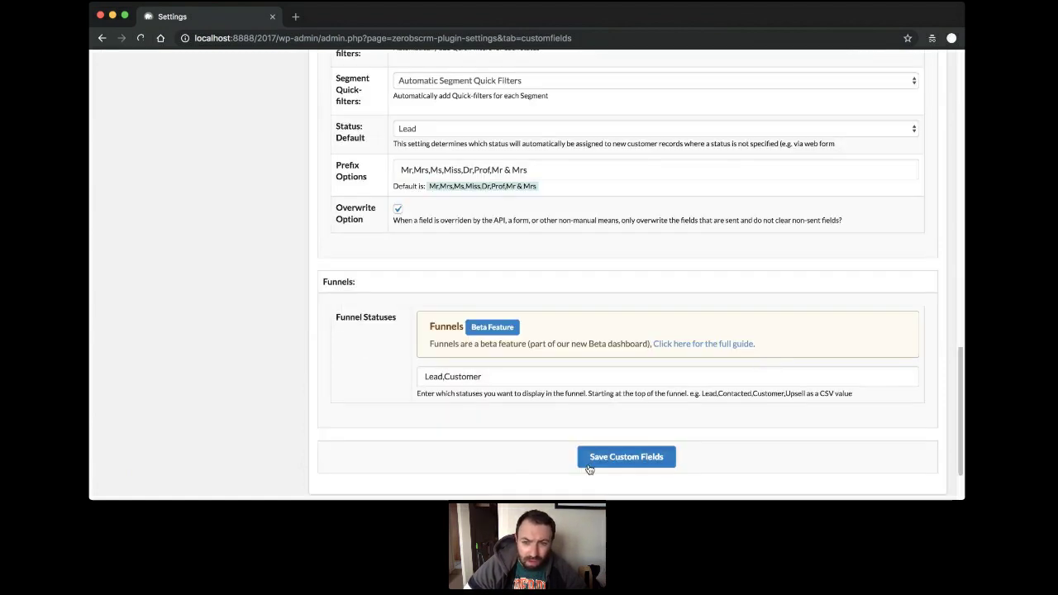
{"action": "left_click", "coordinate": [641, 454]}
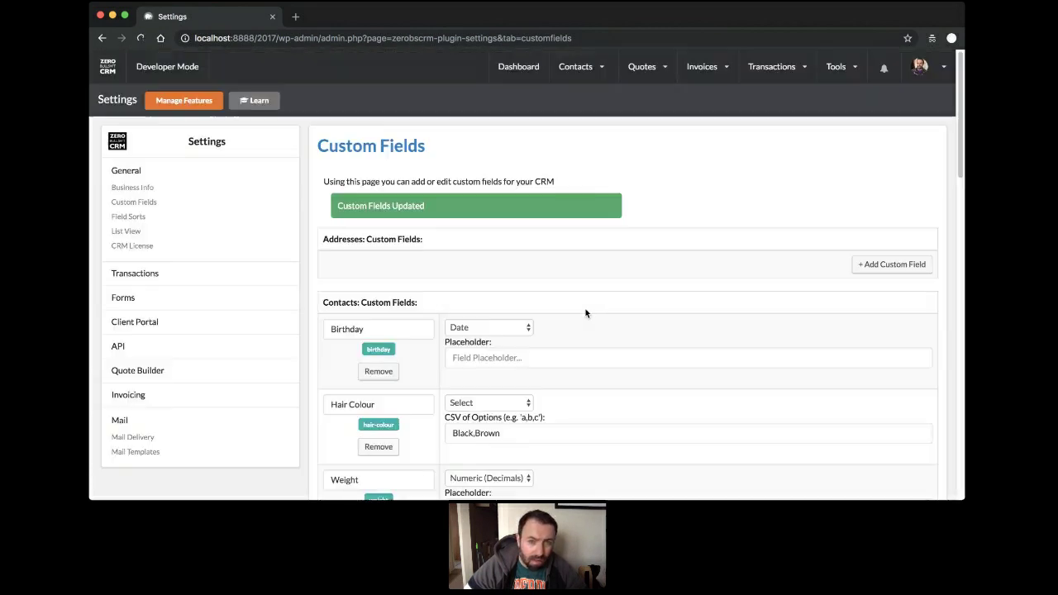
Open the top contact and check its Hair Colour dropdown, leaving the value unchanged.
{"action": "mouse_move", "coordinate": [578, 66]}
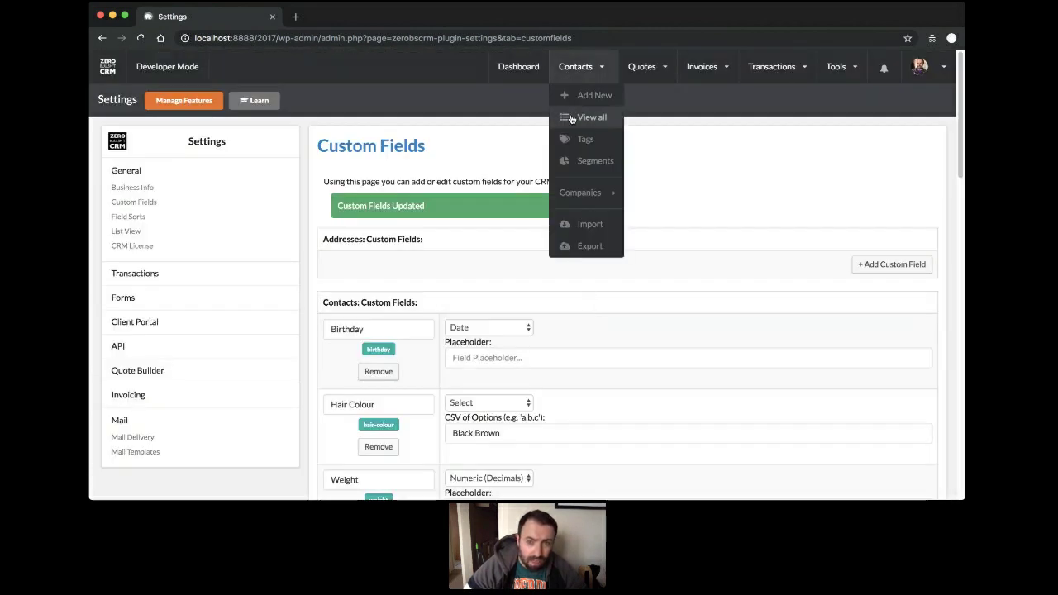
{"action": "left_click", "coordinate": [571, 118]}
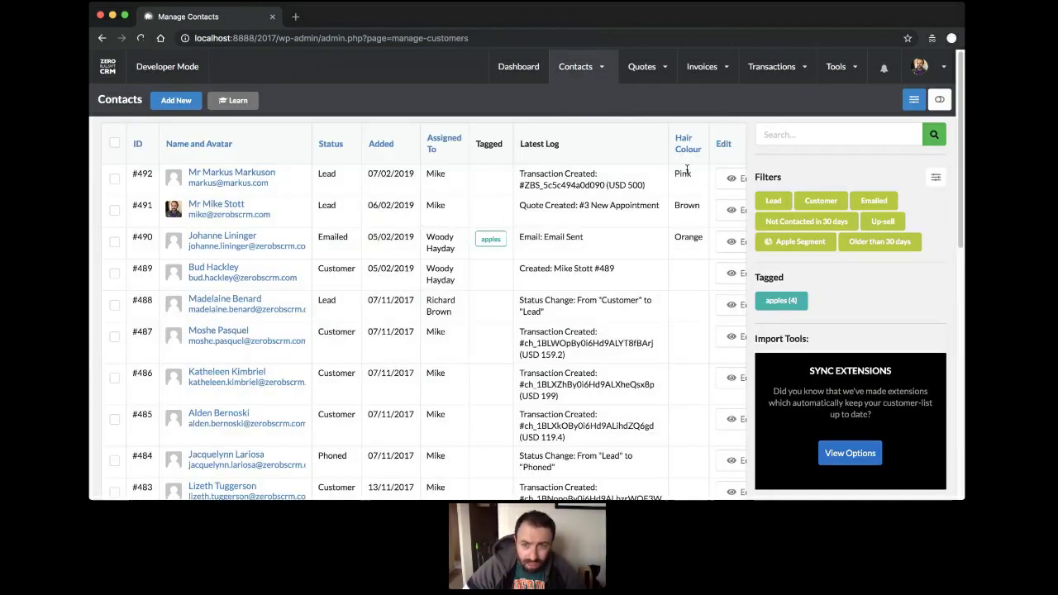
{"action": "left_click", "coordinate": [228, 174]}
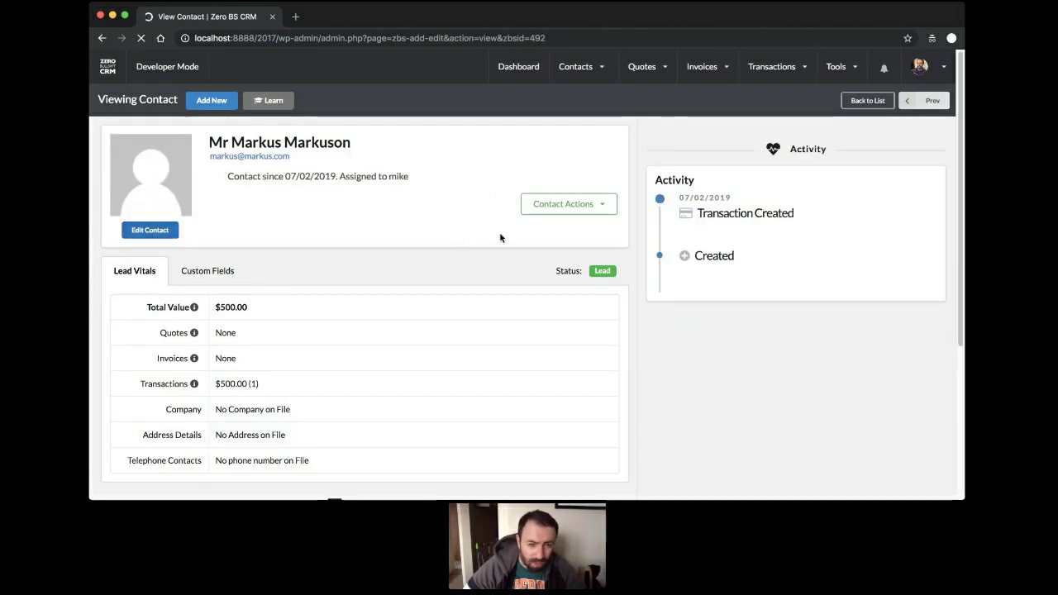
{"action": "scroll", "coordinate": [454, 230], "scroll_direction": "down", "scroll_amount": 10}
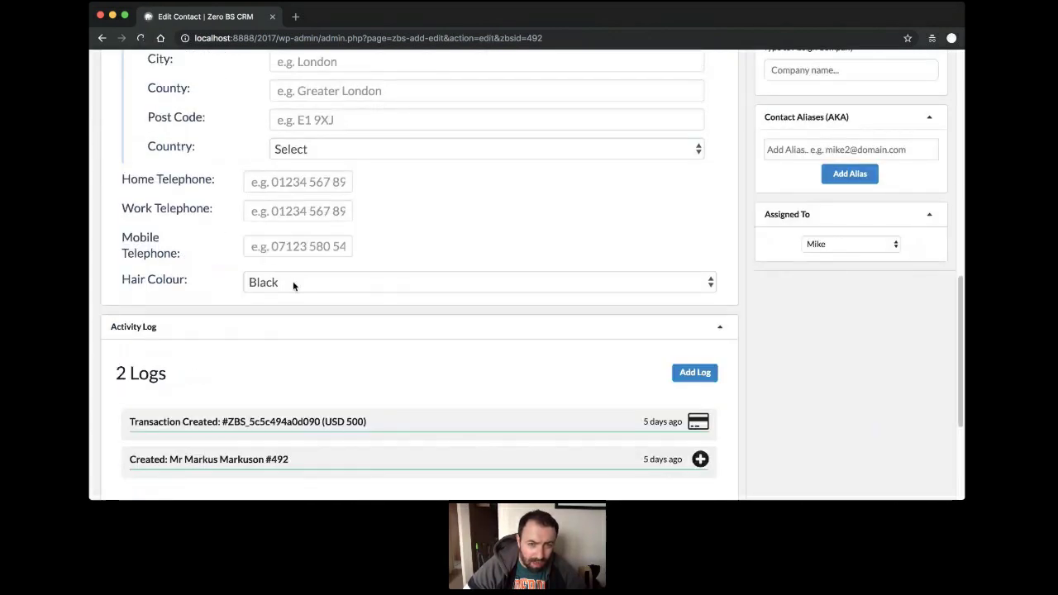
{"action": "left_click", "coordinate": [294, 285]}
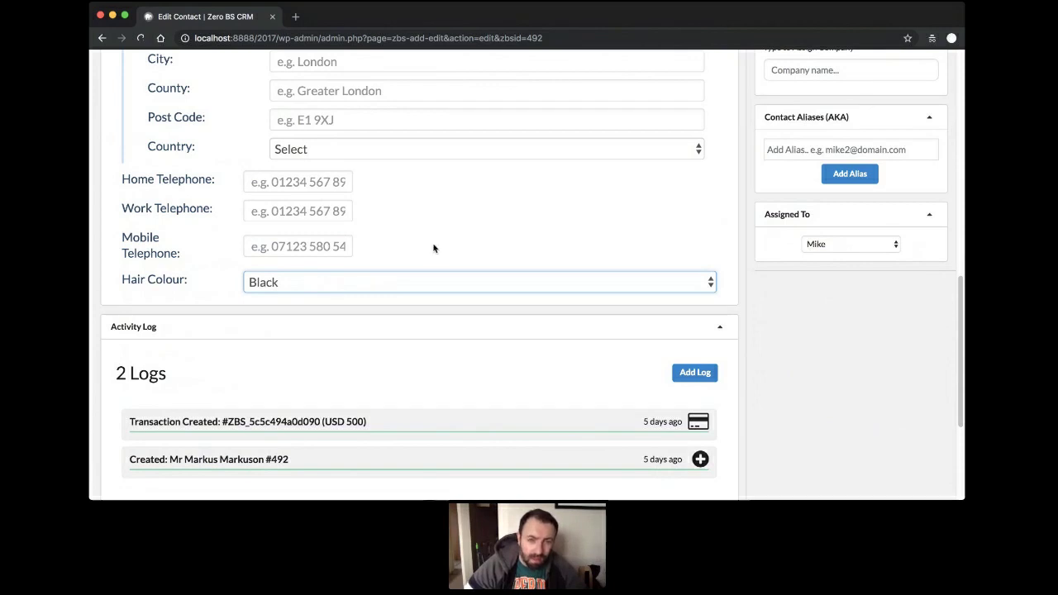
{"action": "left_click", "coordinate": [381, 258]}
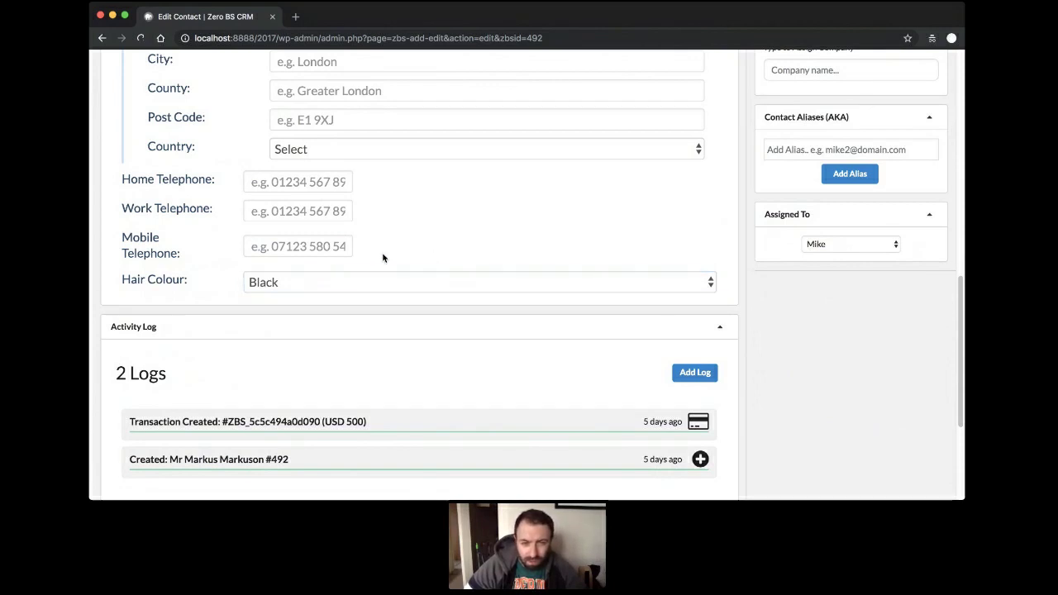
{"action": "left_click", "coordinate": [301, 288]}
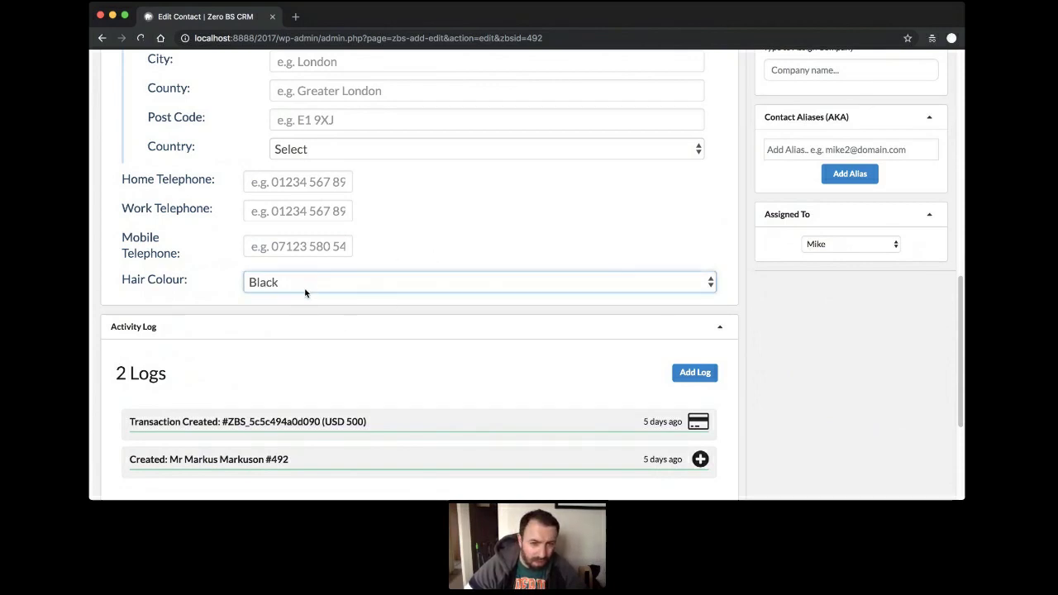
{"action": "left_click", "coordinate": [460, 248]}
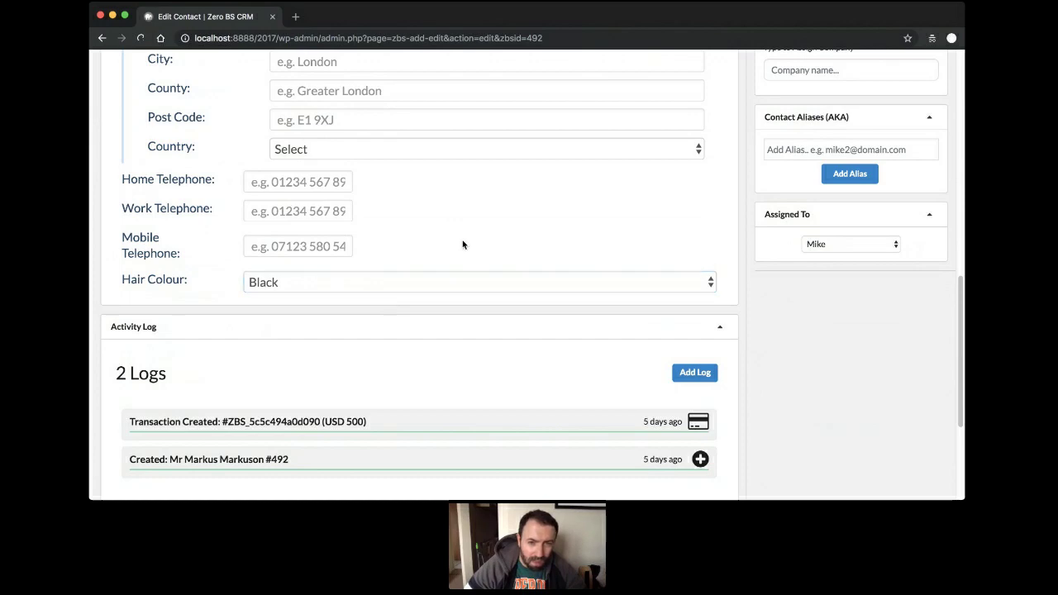
{"action": "scroll", "coordinate": [540, 230], "scroll_direction": "up", "scroll_amount": 5}
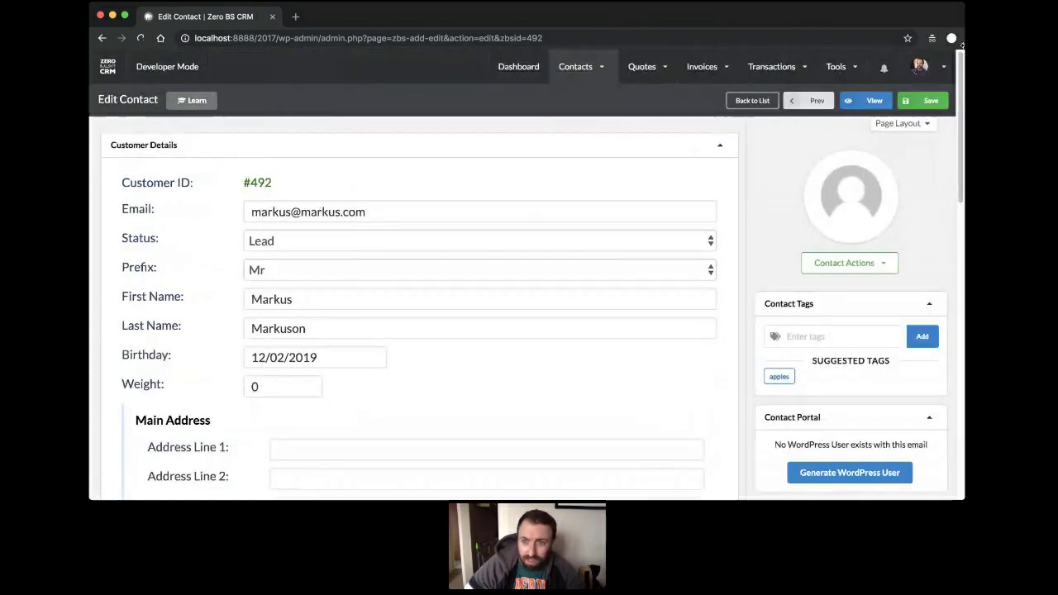
{"action": "scroll", "coordinate": [215, 355], "scroll_direction": "down", "scroll_amount": 5}
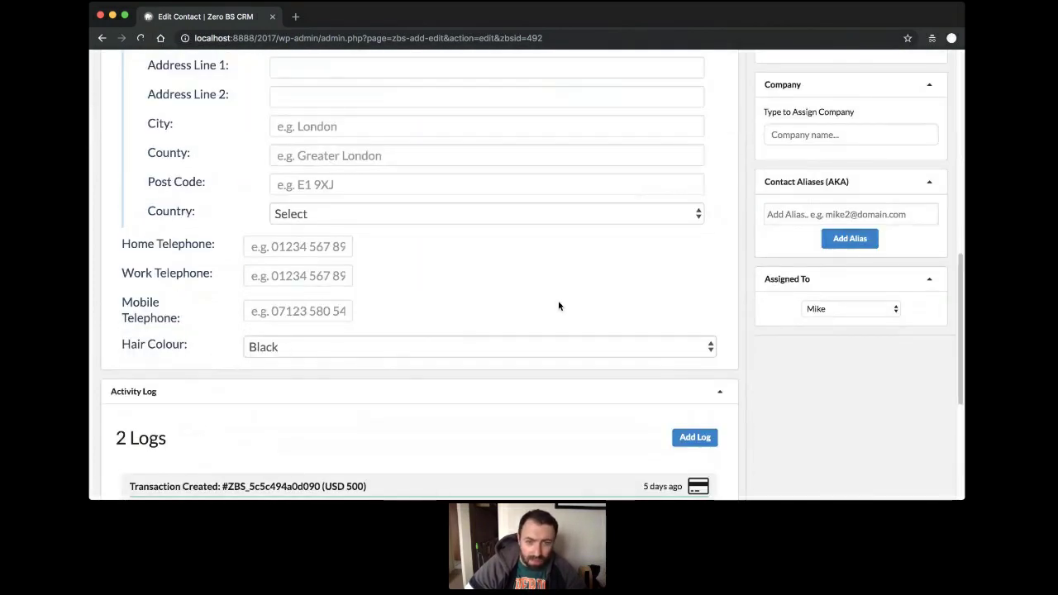
{"action": "scroll", "coordinate": [558, 306], "scroll_direction": "up", "scroll_amount": 5}
Open the second contact's edit form, then return to the full contacts list.
{"action": "mouse_move", "coordinate": [577, 67]}
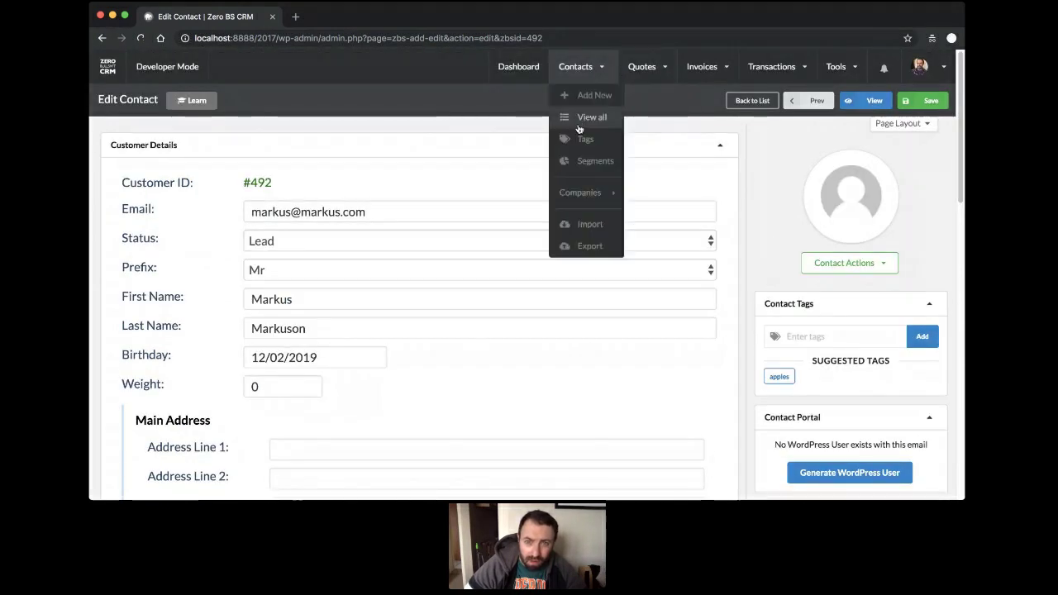
{"action": "left_click", "coordinate": [578, 122]}
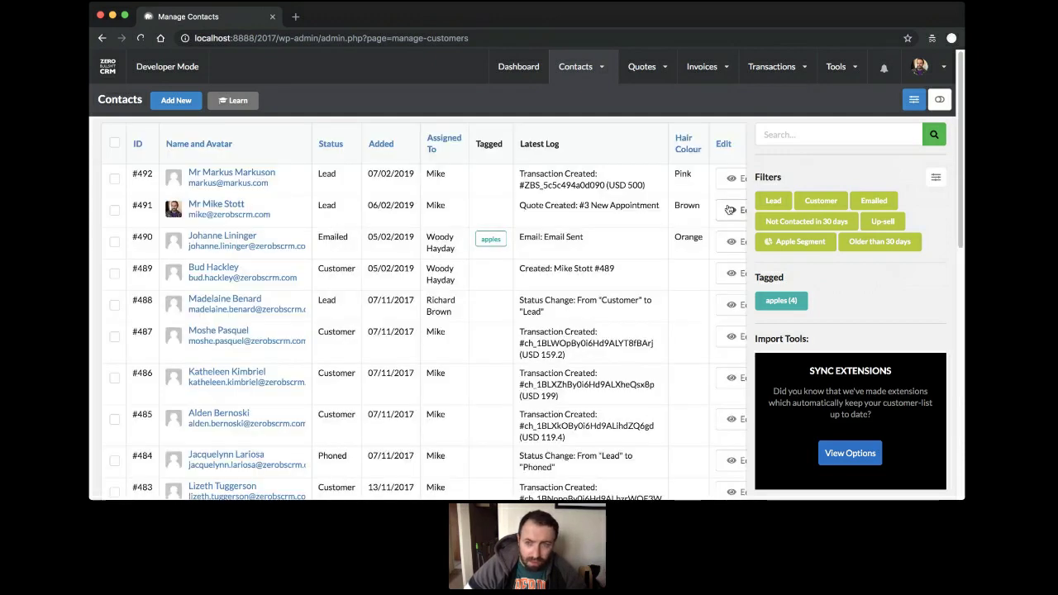
{"action": "left_click", "coordinate": [730, 210]}
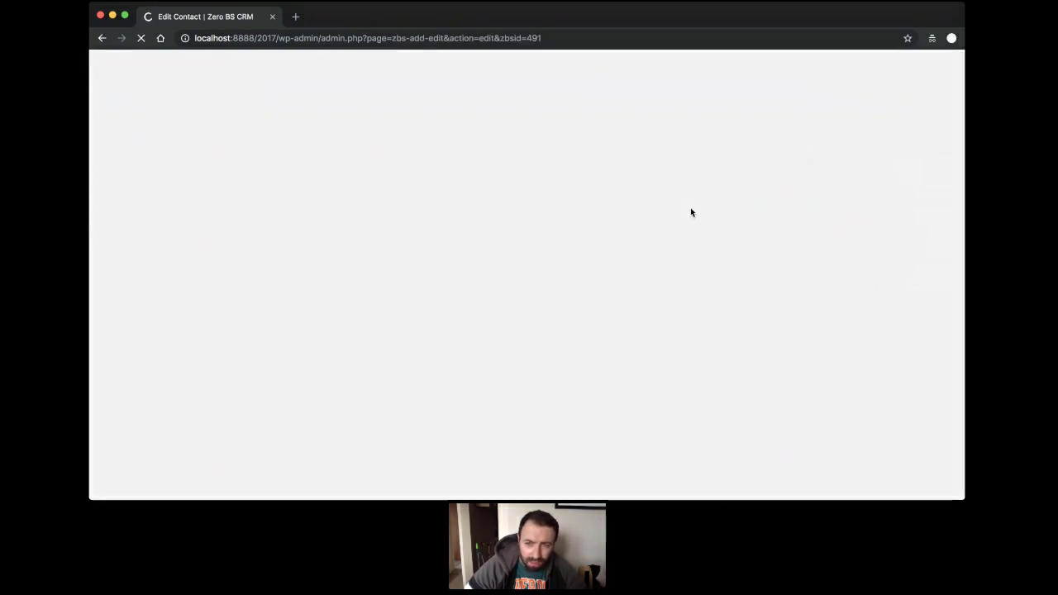
{"action": "scroll", "coordinate": [295, 437], "scroll_direction": "down", "scroll_amount": 10}
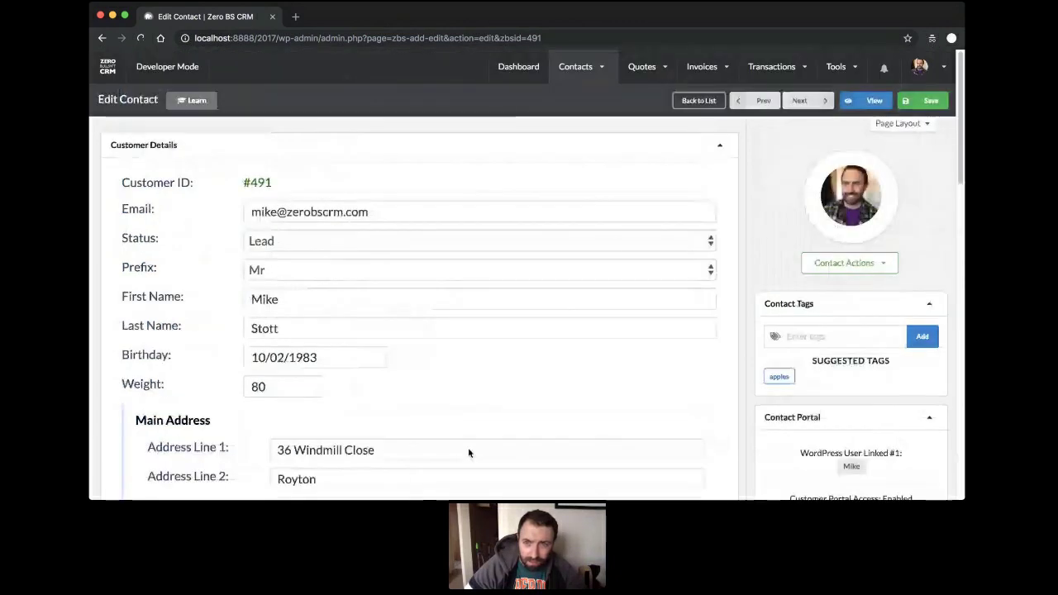
{"action": "mouse_move", "coordinate": [579, 66]}
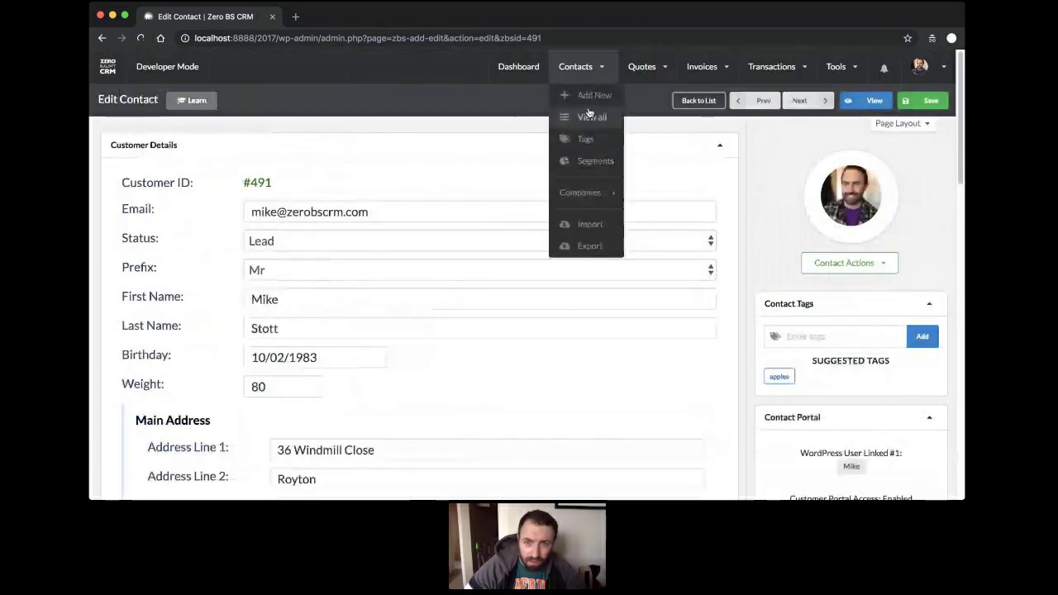
{"action": "left_click", "coordinate": [590, 117]}
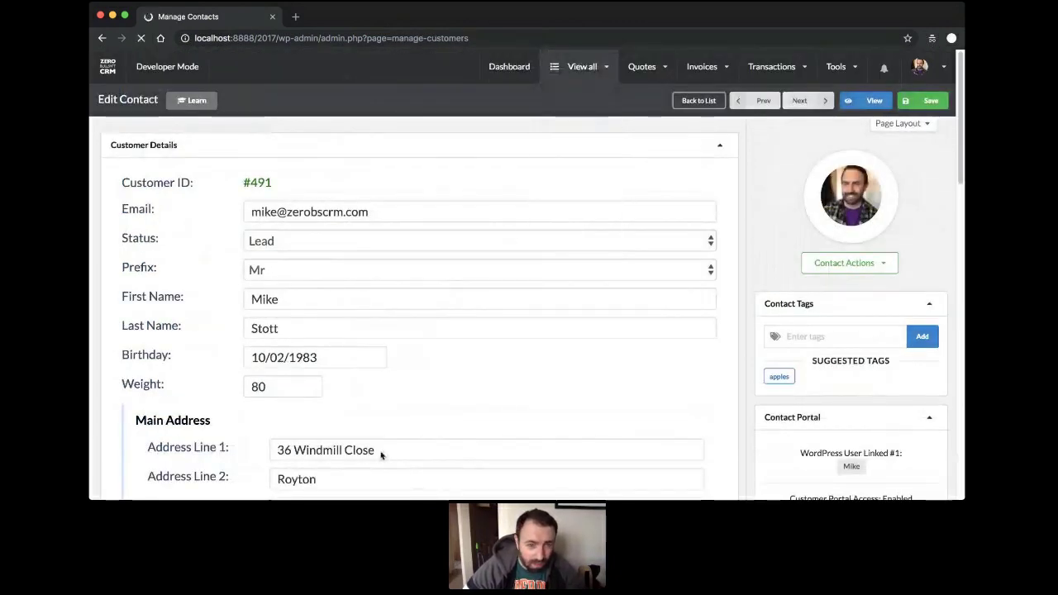
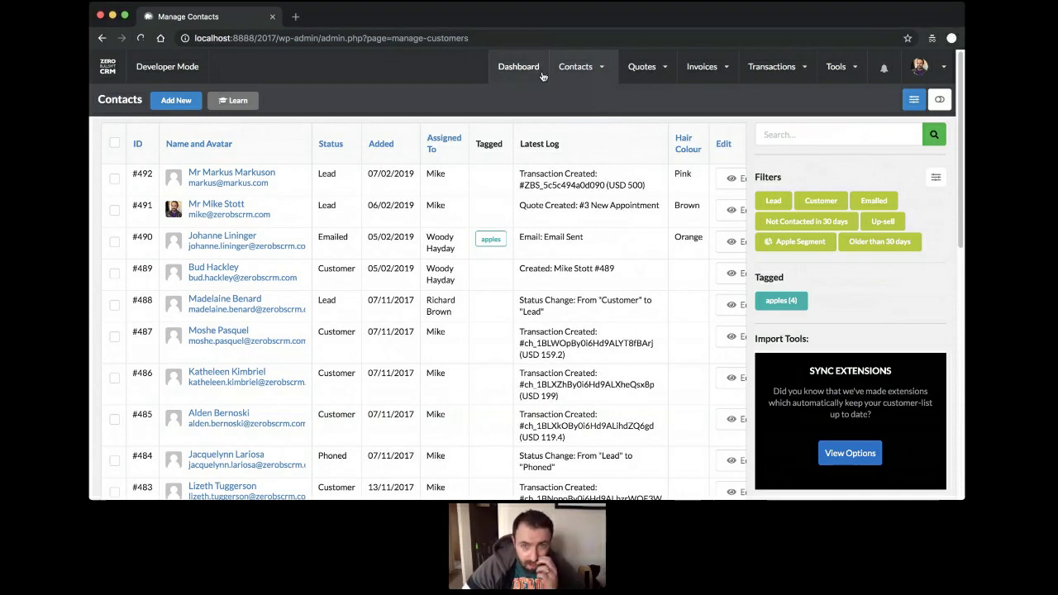
Start a new company named Dell with the status set to Customer.
{"action": "mouse_move", "coordinate": [566, 74]}
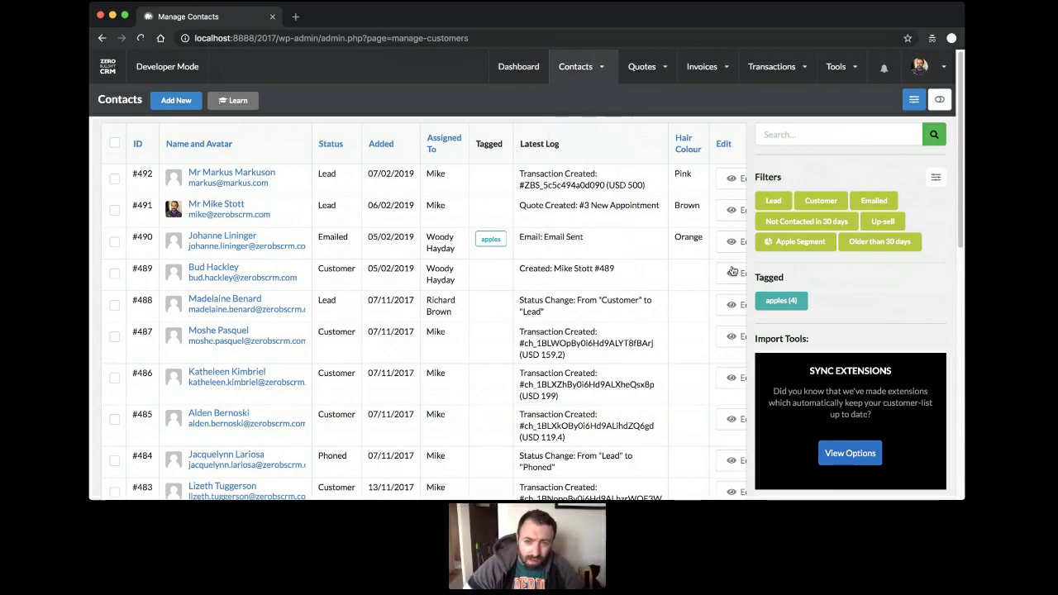
{"action": "mouse_move", "coordinate": [576, 204]}
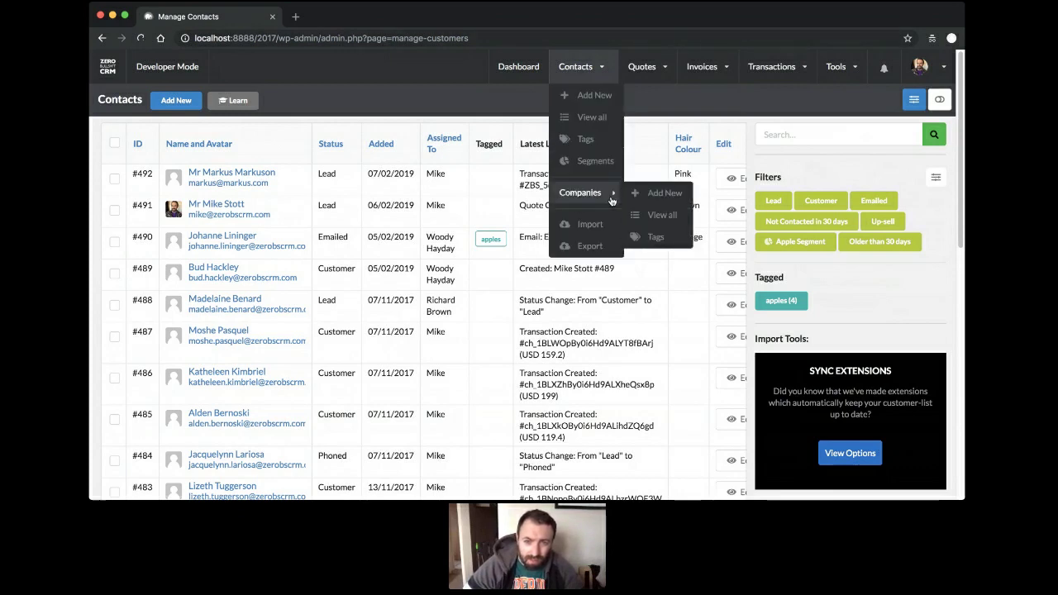
{"action": "left_click", "coordinate": [658, 219]}
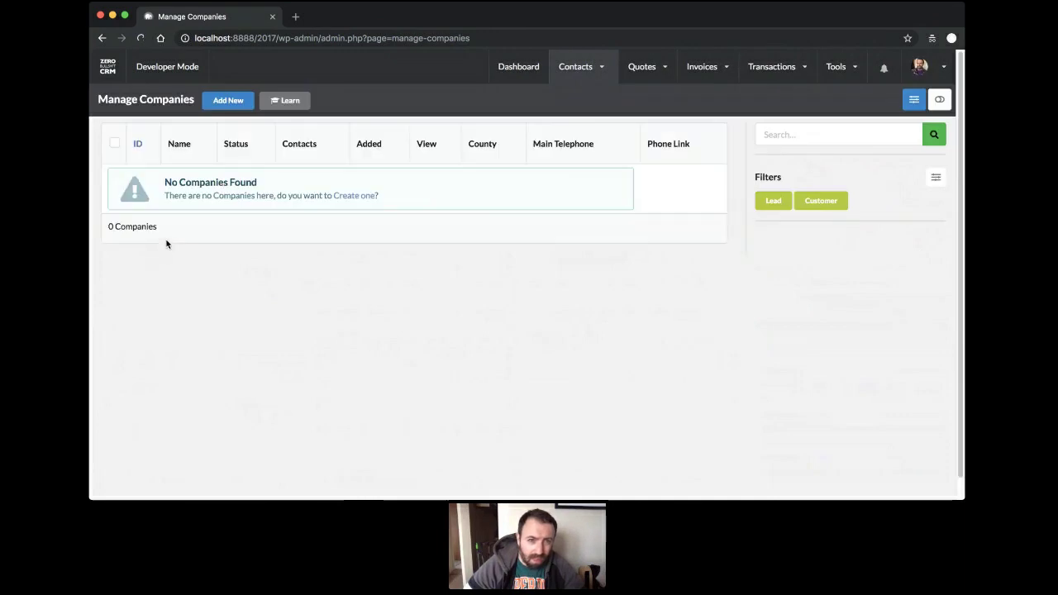
{"action": "left_click", "coordinate": [230, 101]}
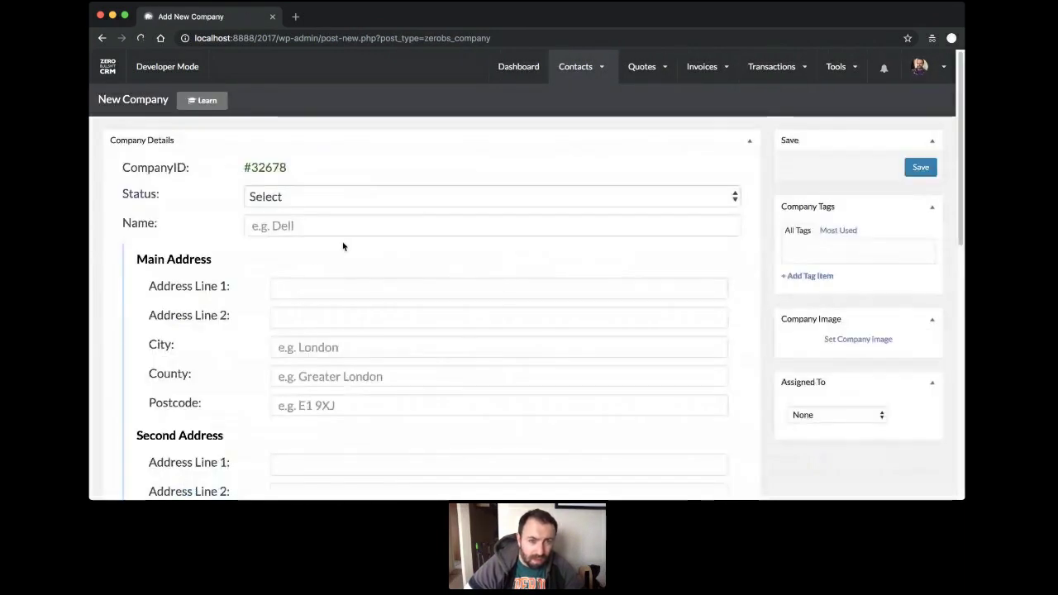
{"action": "key", "text": "c"}
{"action": "left_click", "coordinate": [364, 224]}
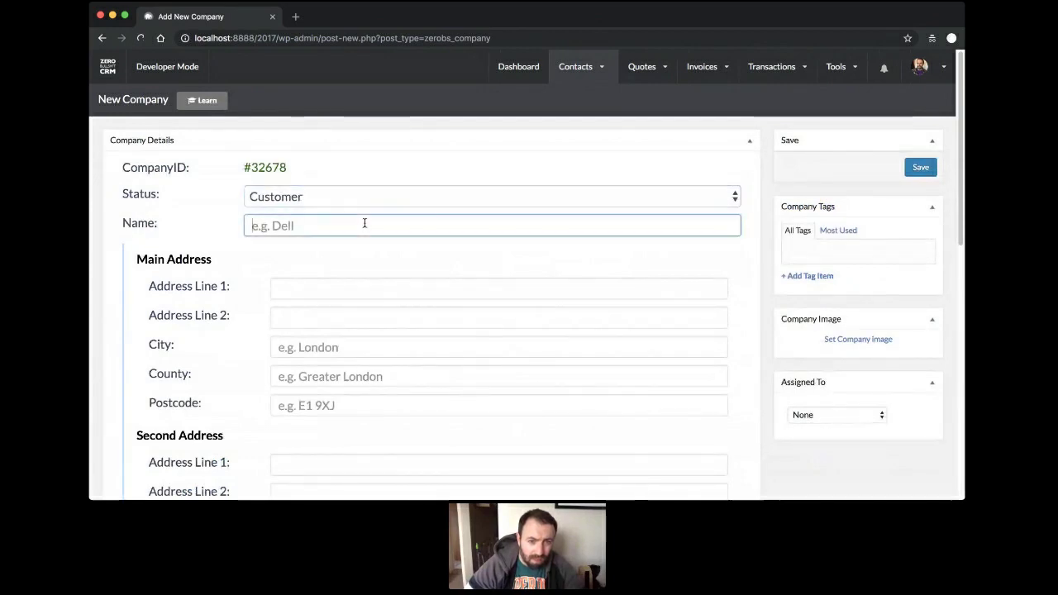
{"action": "type", "text": "Dell"}
{"action": "key", "text": "Tab"}
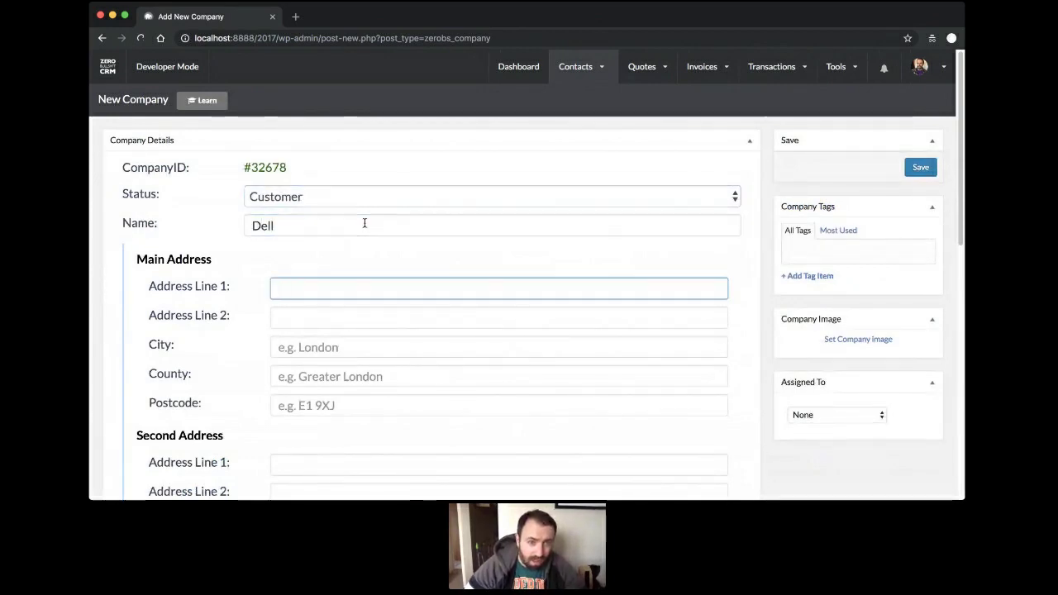
Enter Dell's main e-mail address, save the company, and return to the companies list.
{"action": "scroll", "coordinate": [339, 323], "scroll_direction": "down", "scroll_amount": 5}
{"action": "scroll", "coordinate": [340, 322], "scroll_direction": "down", "scroll_amount": 1}
{"action": "left_click", "coordinate": [355, 306]}
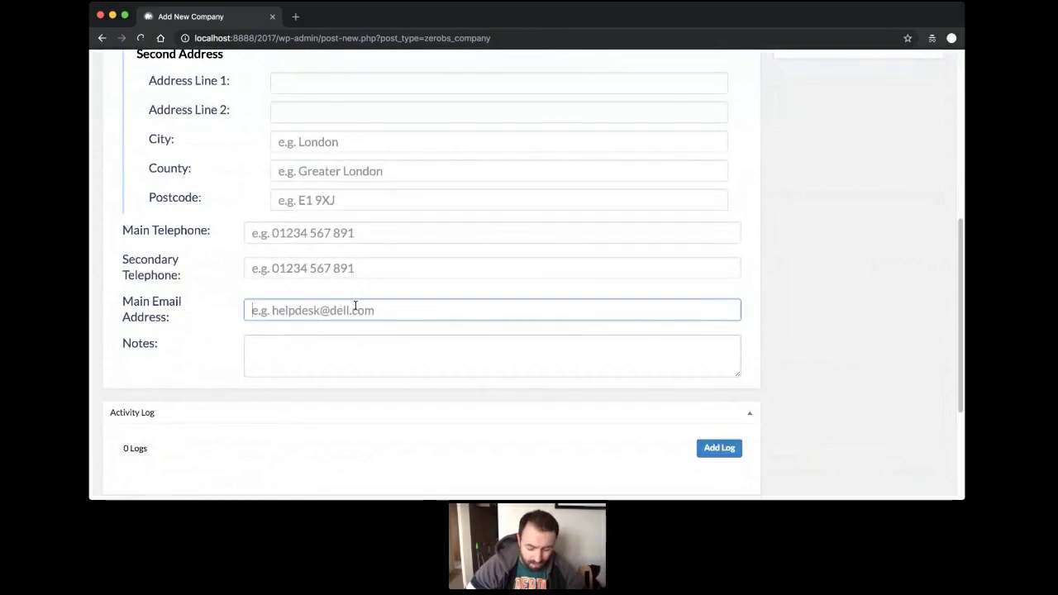
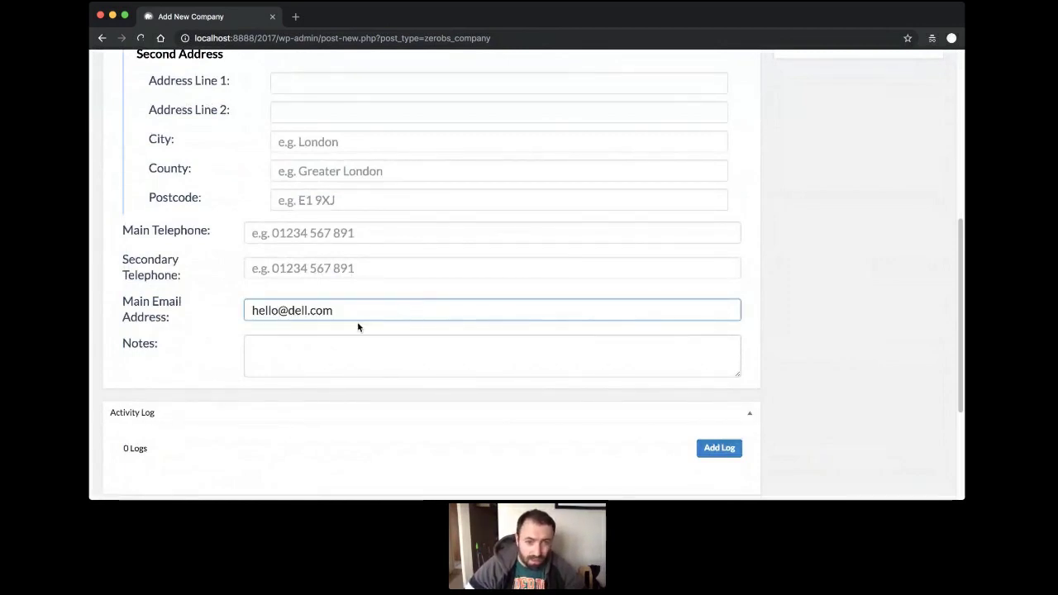
{"action": "scroll", "coordinate": [357, 327], "scroll_direction": "up", "scroll_amount": 10}
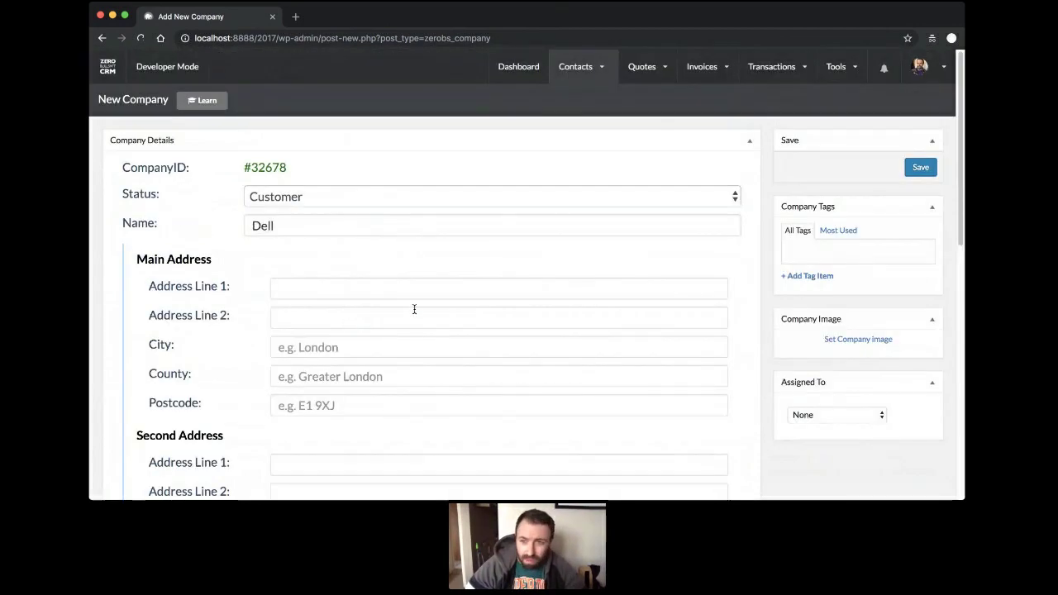
{"action": "left_click", "coordinate": [924, 169]}
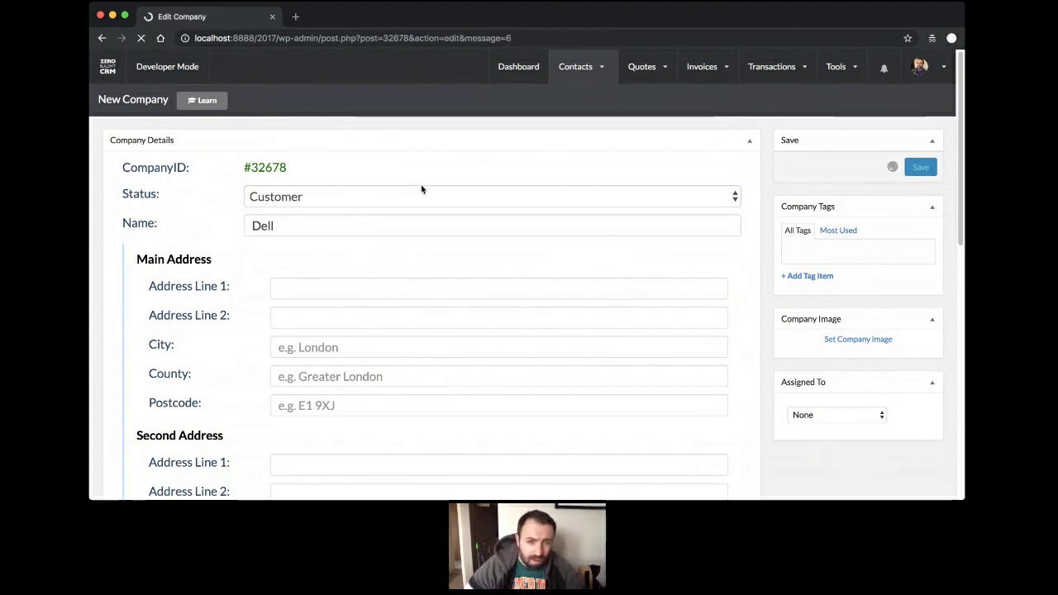
{"action": "mouse_move", "coordinate": [579, 194]}
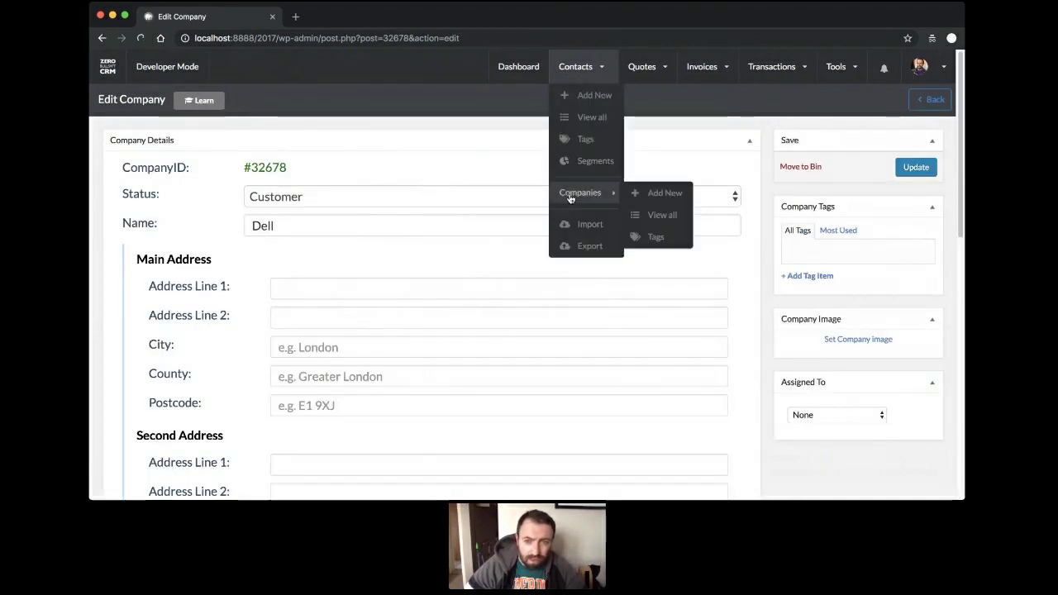
{"action": "left_click", "coordinate": [652, 215]}
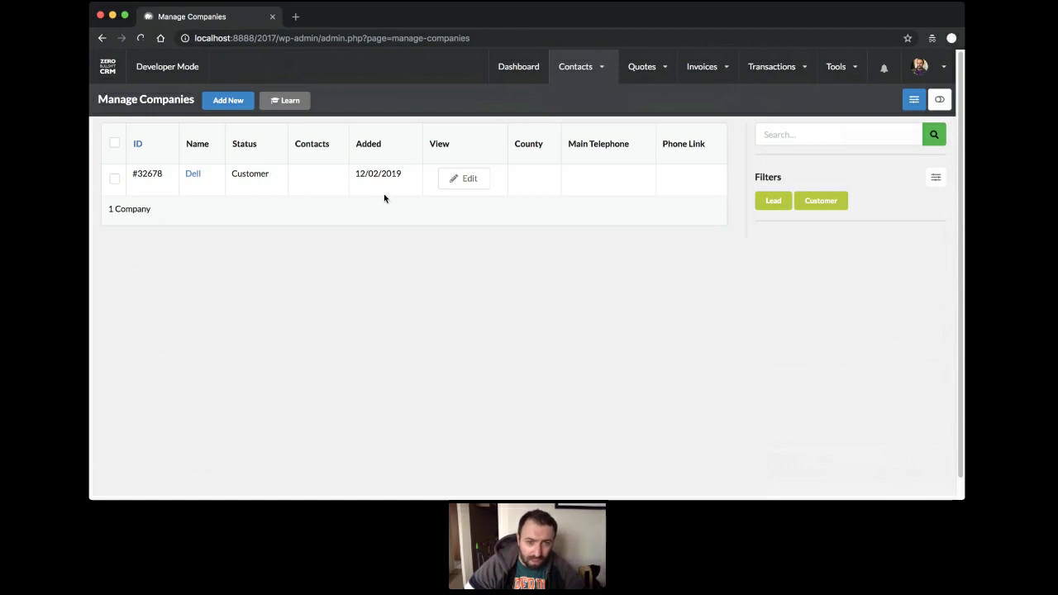
Assign contact #491 to the company Dell and save it.
{"action": "mouse_move", "coordinate": [578, 73]}
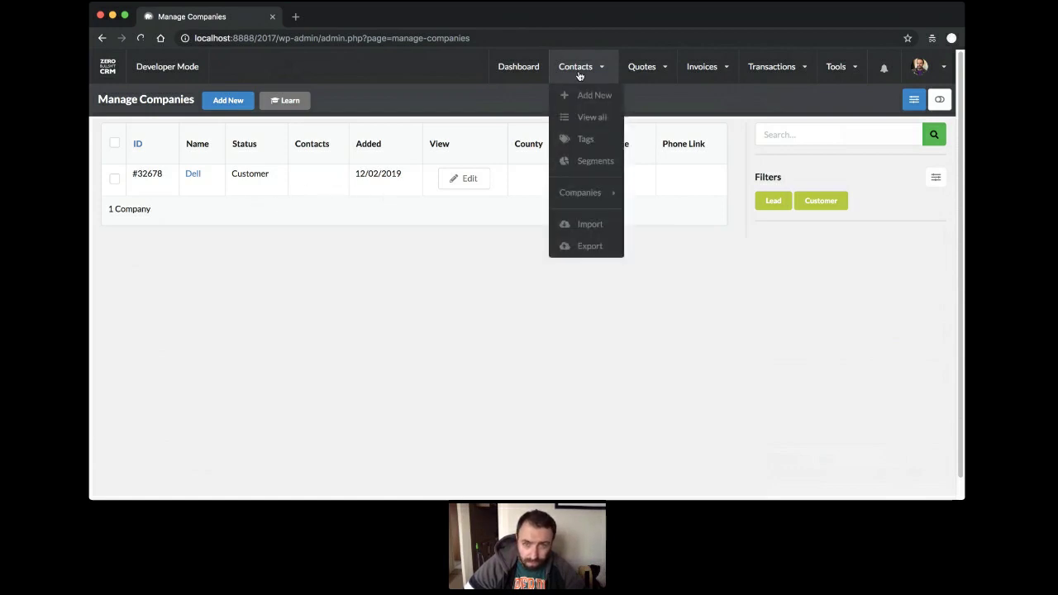
{"action": "left_click", "coordinate": [579, 117]}
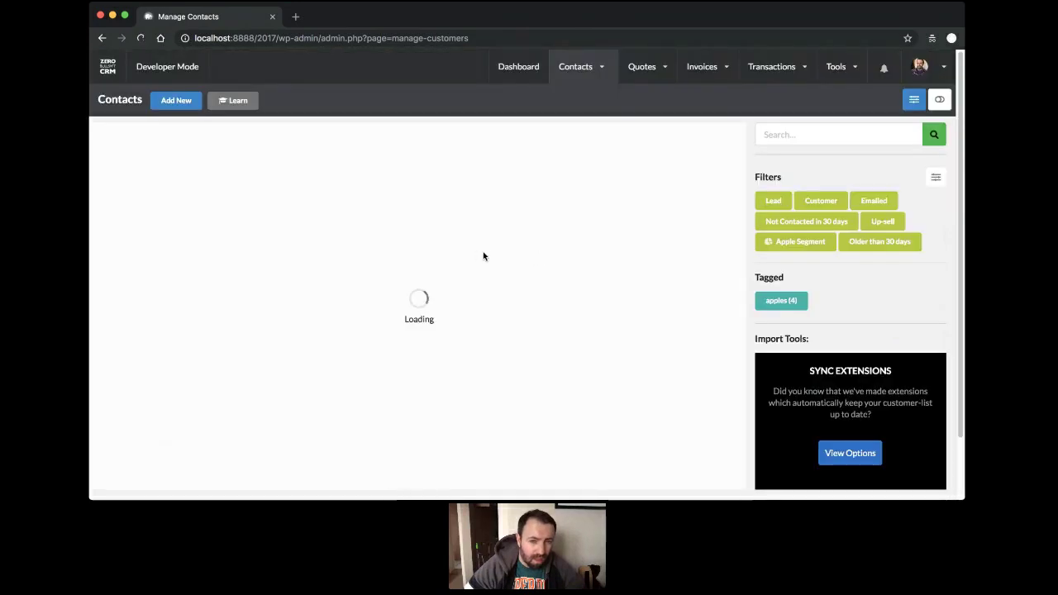
{"action": "left_click", "coordinate": [719, 210]}
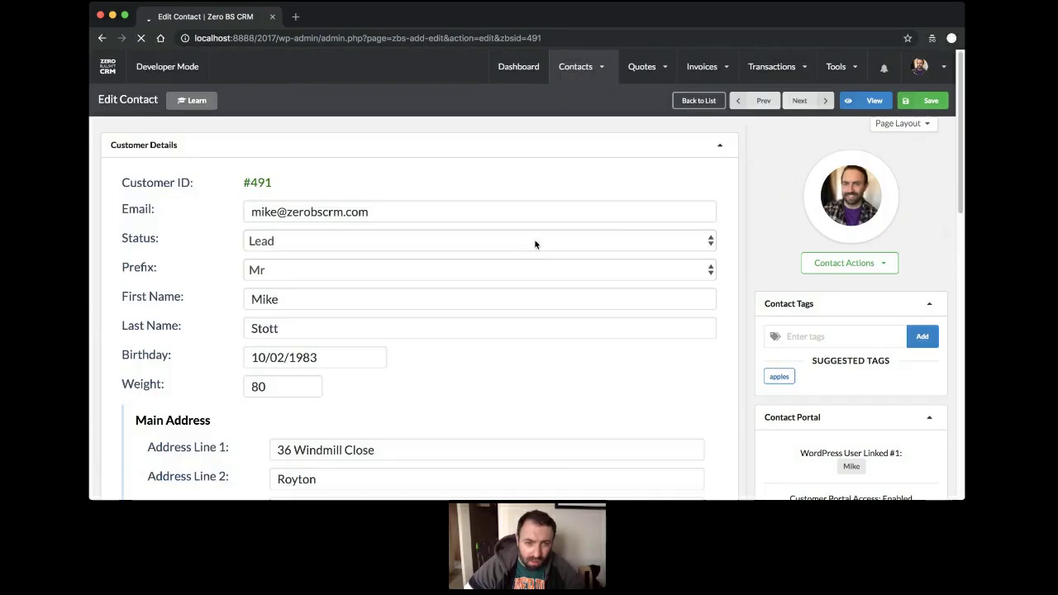
{"action": "scroll", "coordinate": [538, 243], "scroll_direction": "down", "scroll_amount": 5}
{"action": "scroll", "coordinate": [538, 240], "scroll_direction": "up", "scroll_amount": 5}
{"action": "scroll", "coordinate": [865, 281], "scroll_direction": "down", "scroll_amount": 10}
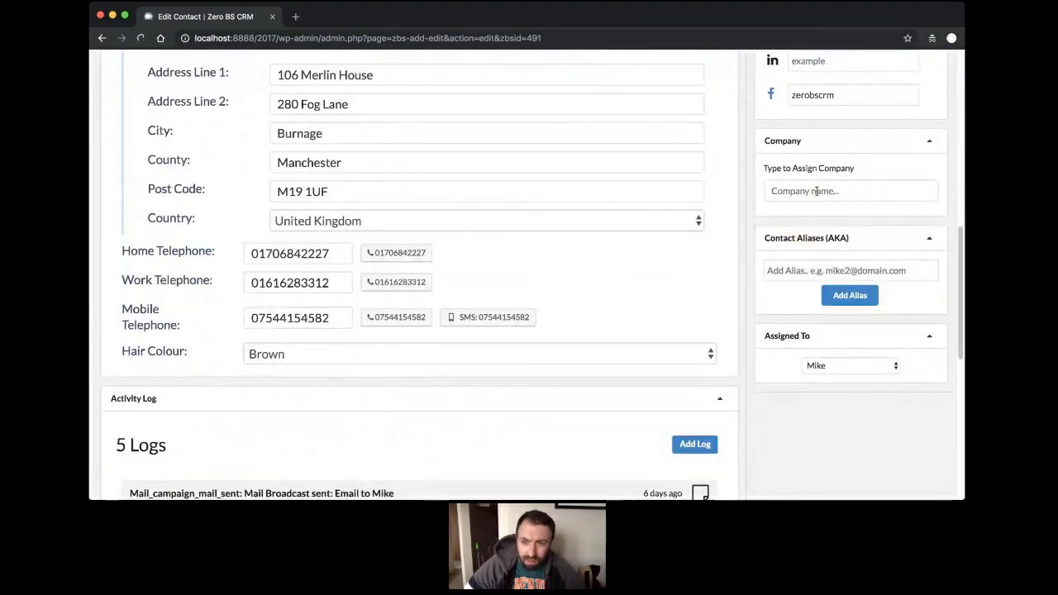
{"action": "left_click", "coordinate": [862, 190]}
{"action": "type", "text": "D"}
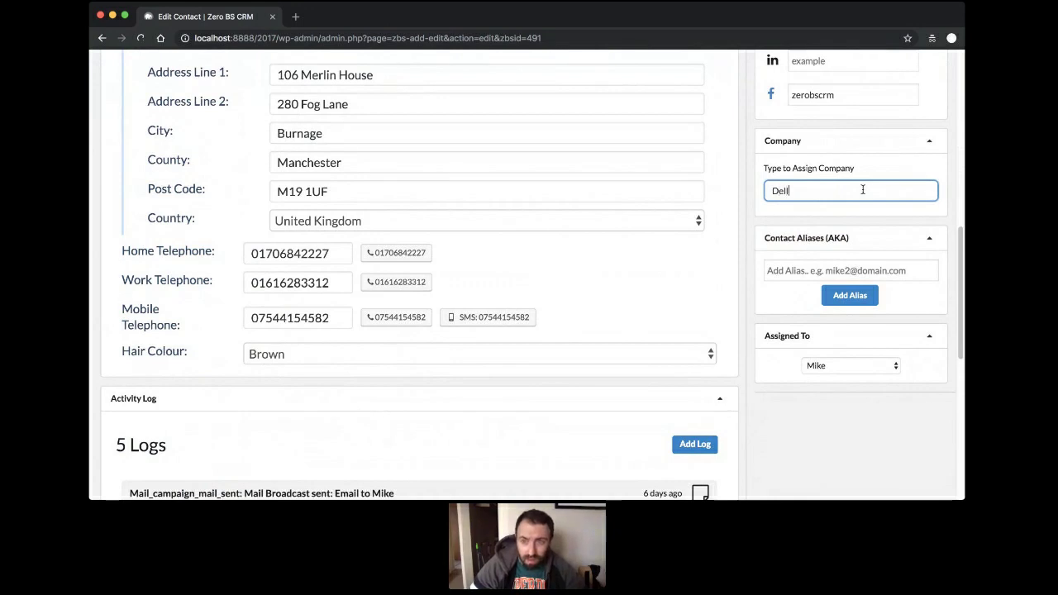
{"action": "type", "text": "el"}
{"action": "key", "text": "BackSpace"}
{"action": "key", "text": "BackSpace"}
{"action": "key", "text": "BackSpace"}
{"action": "type", "text": "de"}
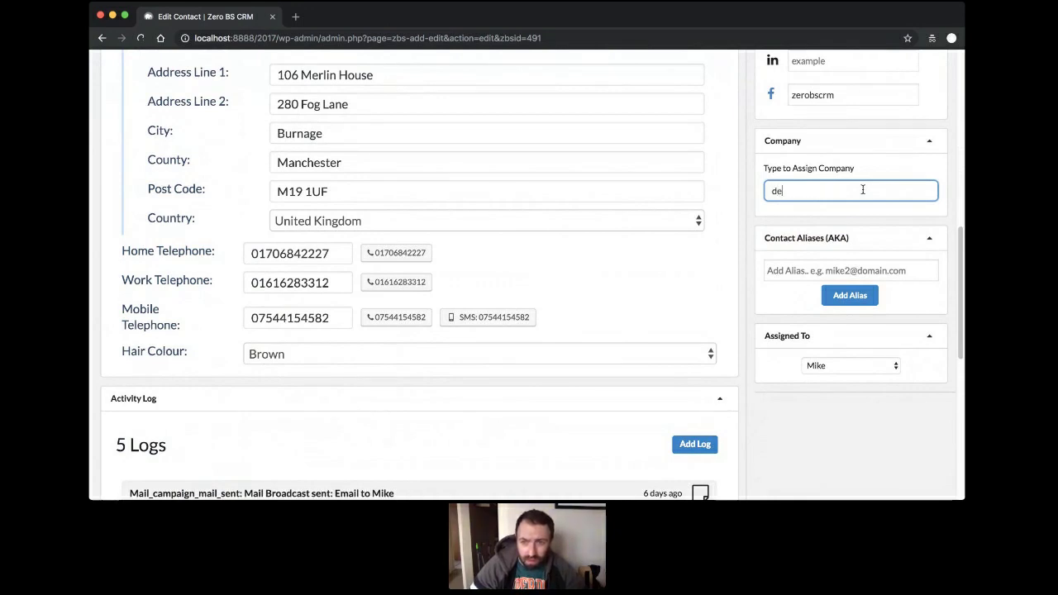
{"action": "key", "text": "BackSpace"}
{"action": "key", "text": "BackSpace"}
{"action": "type", "text": "Dell"}
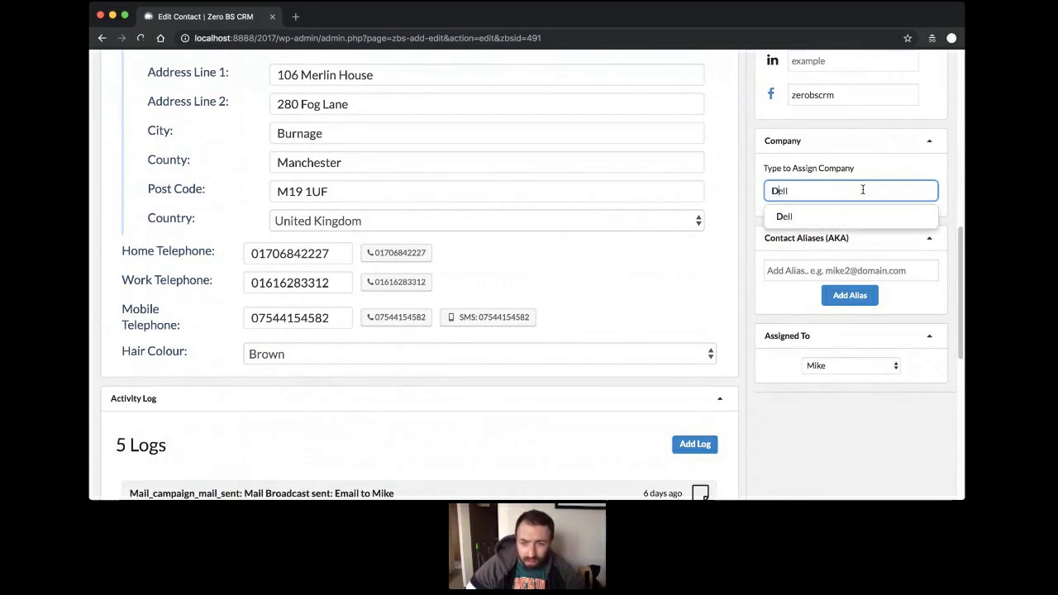
{"action": "left_click", "coordinate": [833, 213]}
{"action": "scroll", "coordinate": [831, 215], "scroll_direction": "up", "scroll_amount": 5}
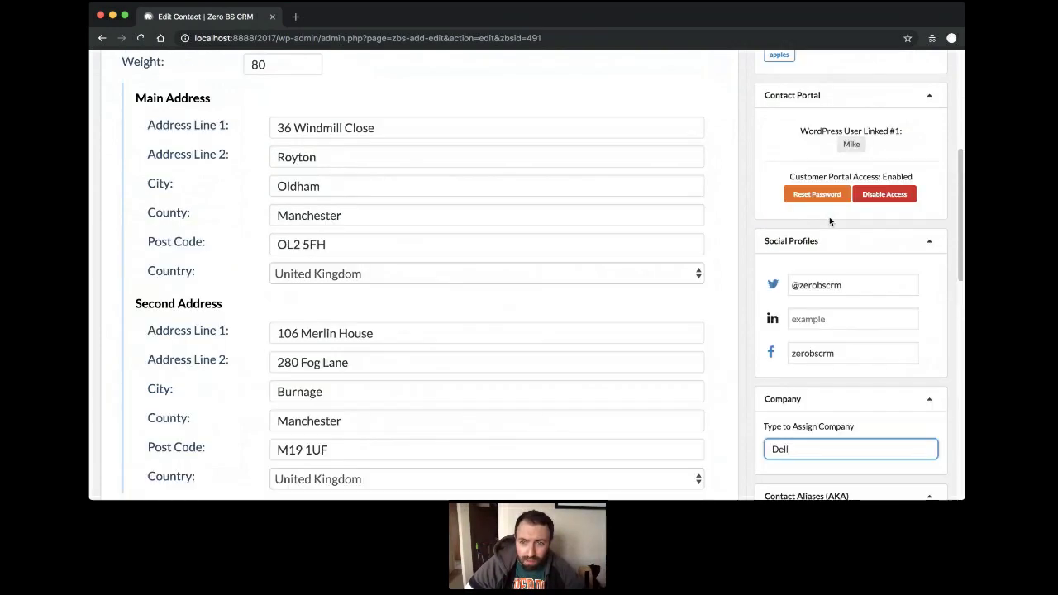
{"action": "key", "text": "Return"}
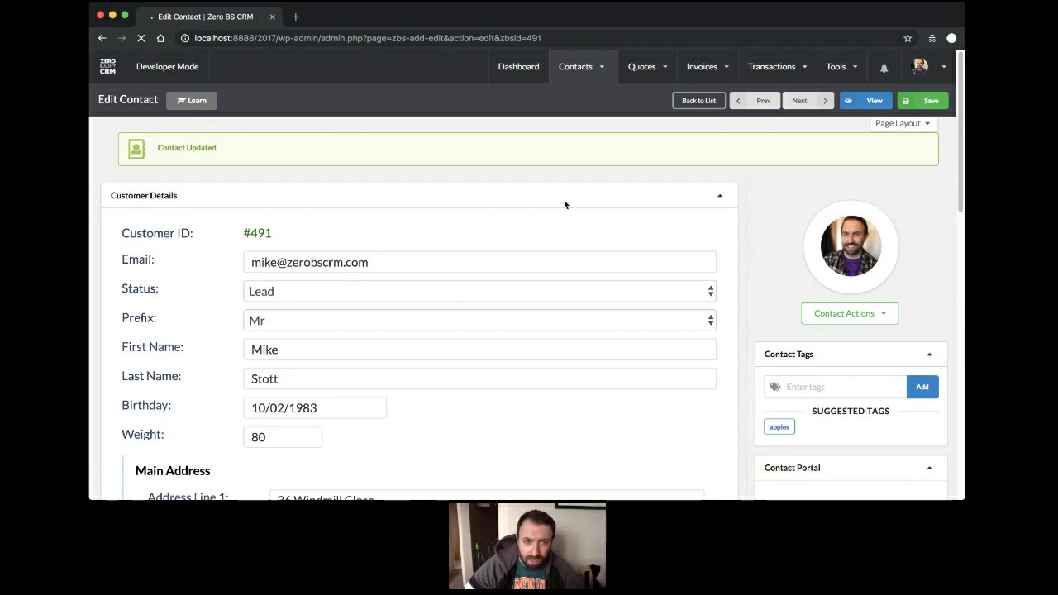
Return to the contacts list and hide the filters sidebar to widen the table.
{"action": "mouse_move", "coordinate": [576, 75]}
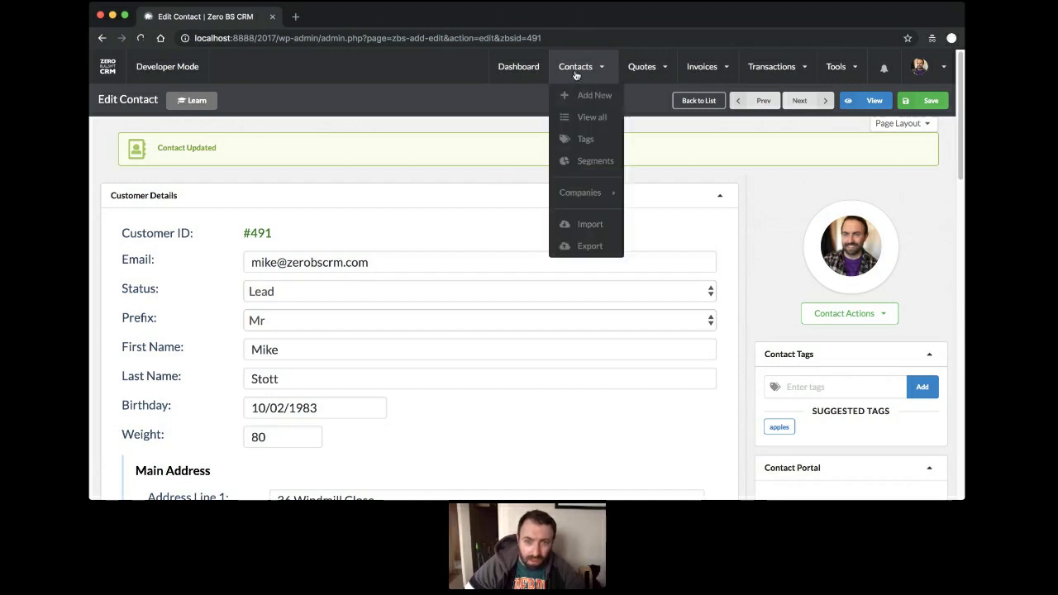
{"action": "left_click", "coordinate": [589, 118]}
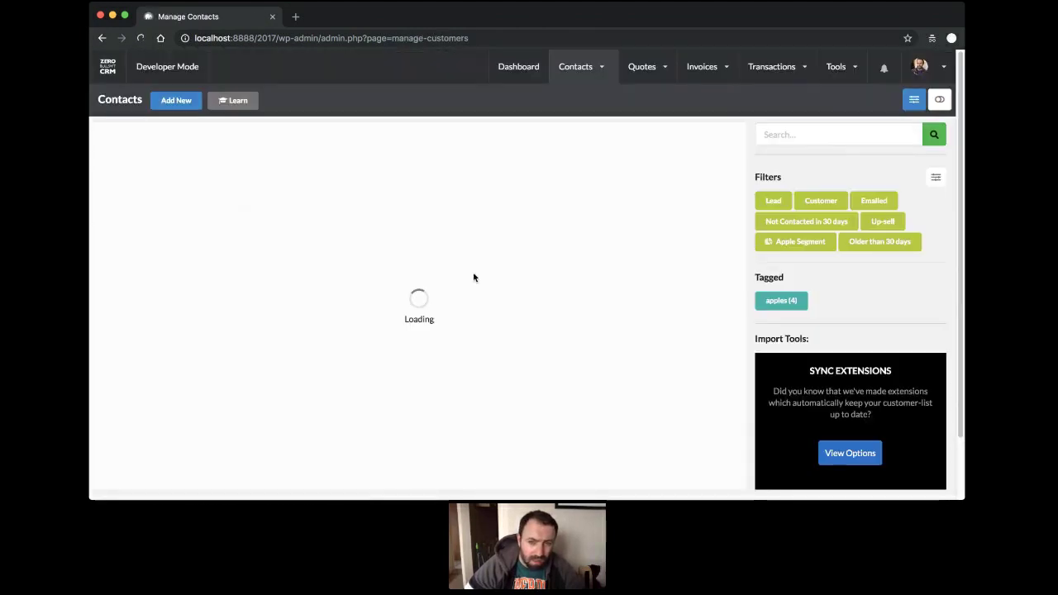
{"action": "scroll", "coordinate": [562, 347], "scroll_direction": "down", "scroll_amount": 10}
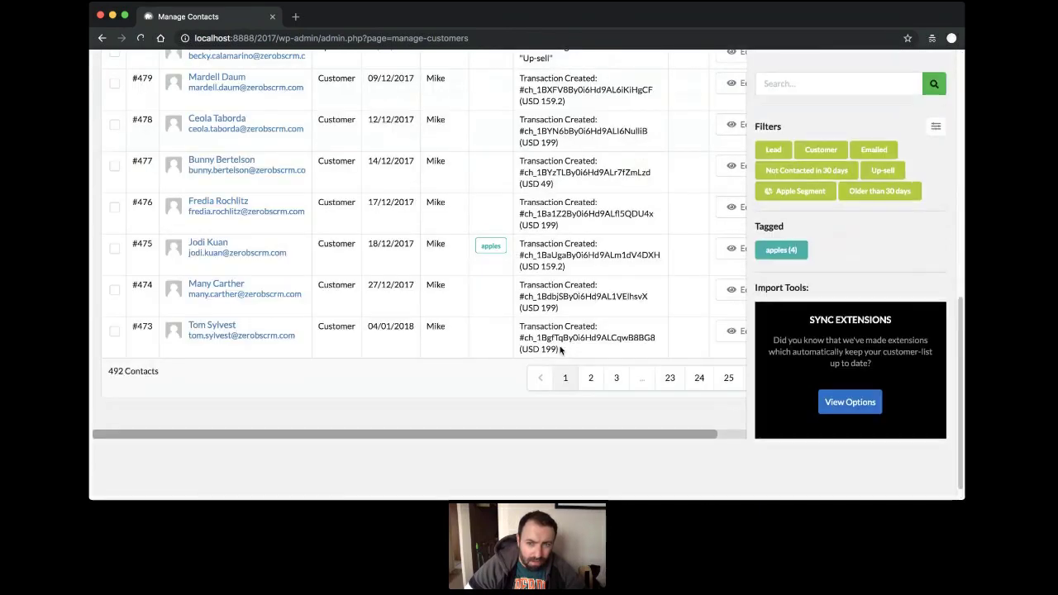
{"action": "left_click_drag", "start_coordinate": [608, 431], "coordinate": [777, 433]}
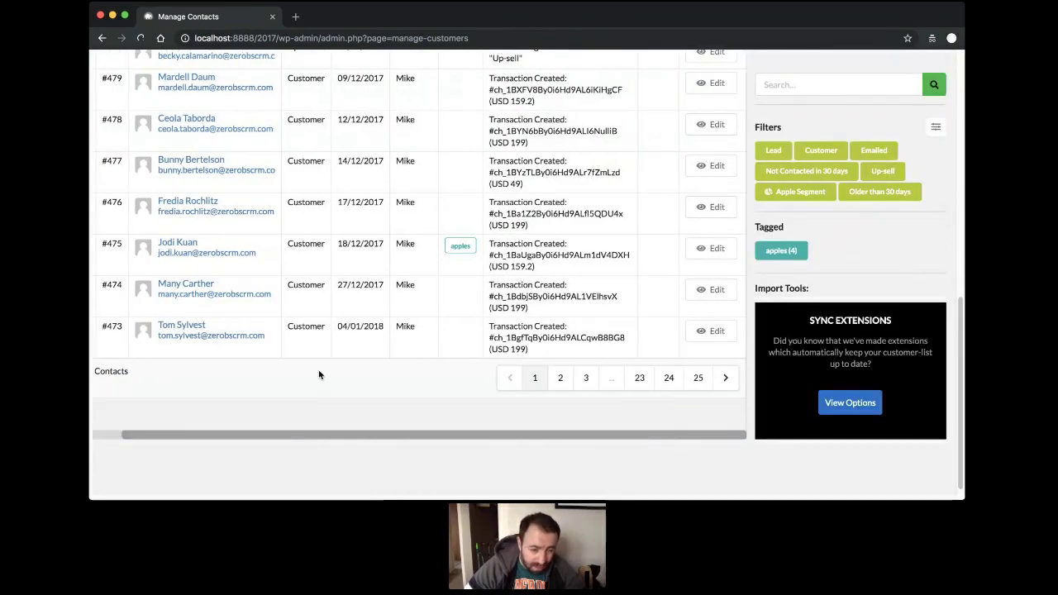
{"action": "scroll", "coordinate": [314, 347], "scroll_direction": "up", "scroll_amount": 10}
{"action": "left_click", "coordinate": [913, 100]}
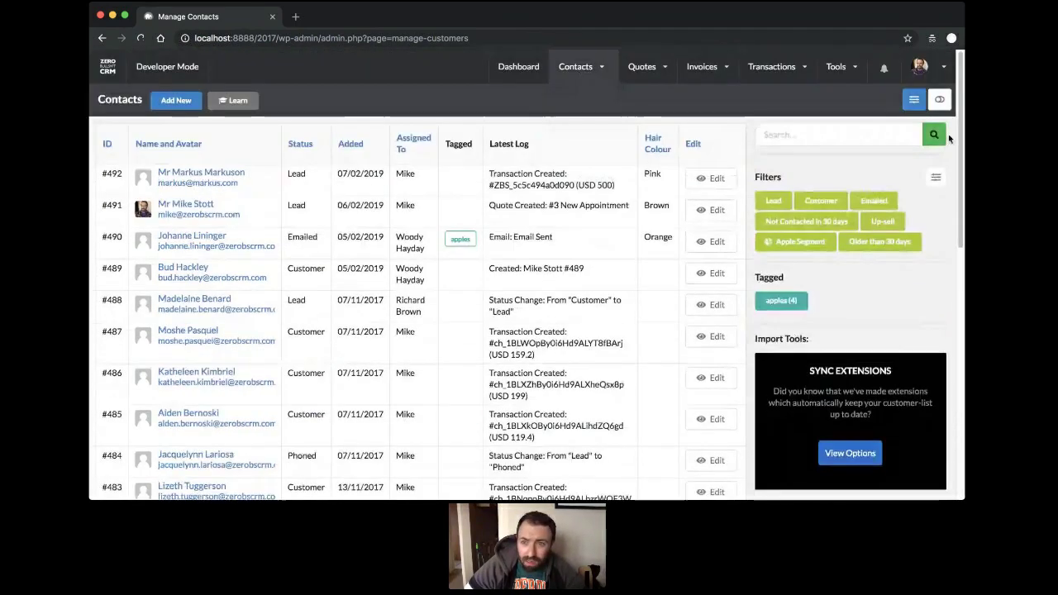
{"action": "left_click", "coordinate": [940, 99]}
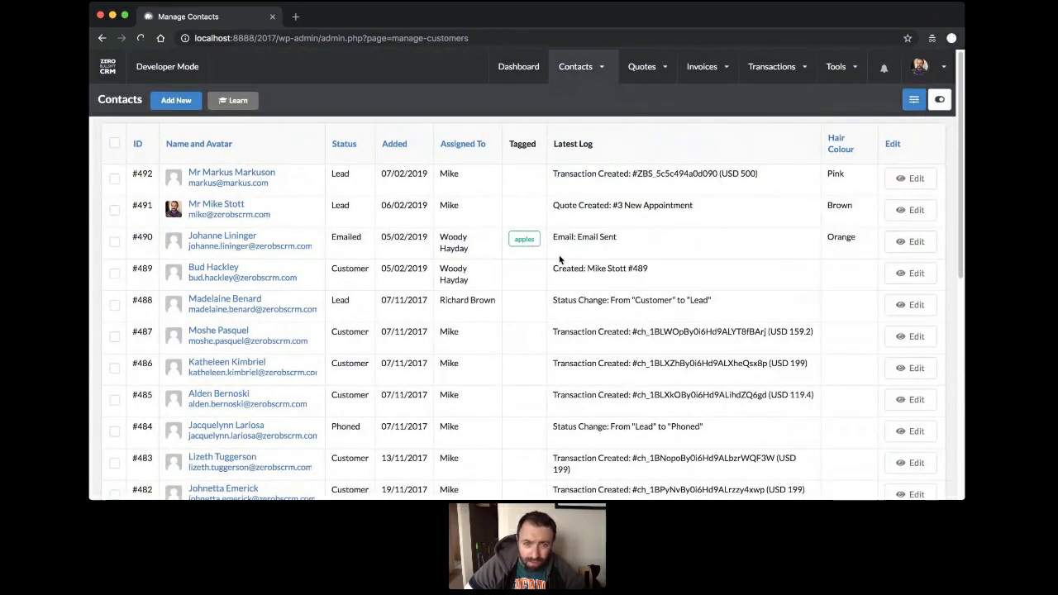
{"action": "left_click", "coordinate": [940, 100]}
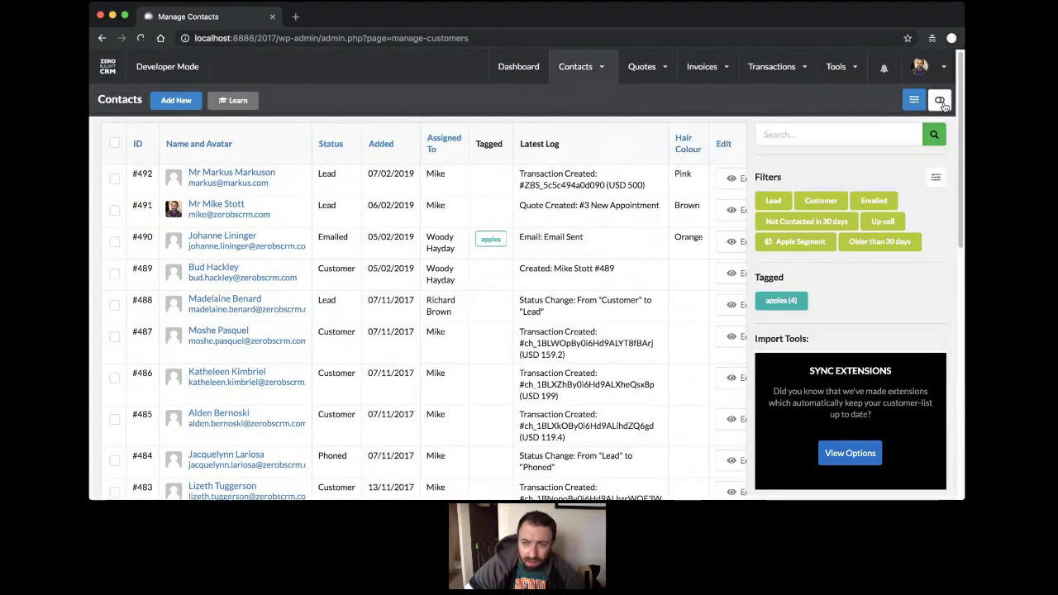
{"action": "left_click", "coordinate": [942, 102]}
{"action": "scroll", "coordinate": [738, 245], "scroll_direction": "down", "scroll_amount": 3}
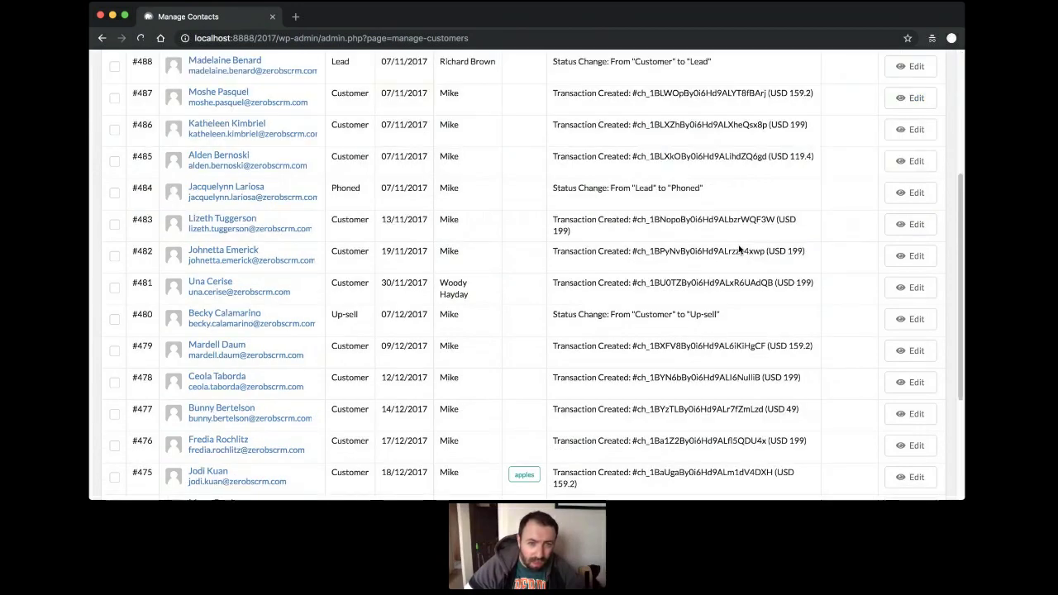
Assign contact #480 to Dell and save the contact.
{"action": "left_click", "coordinate": [918, 322]}
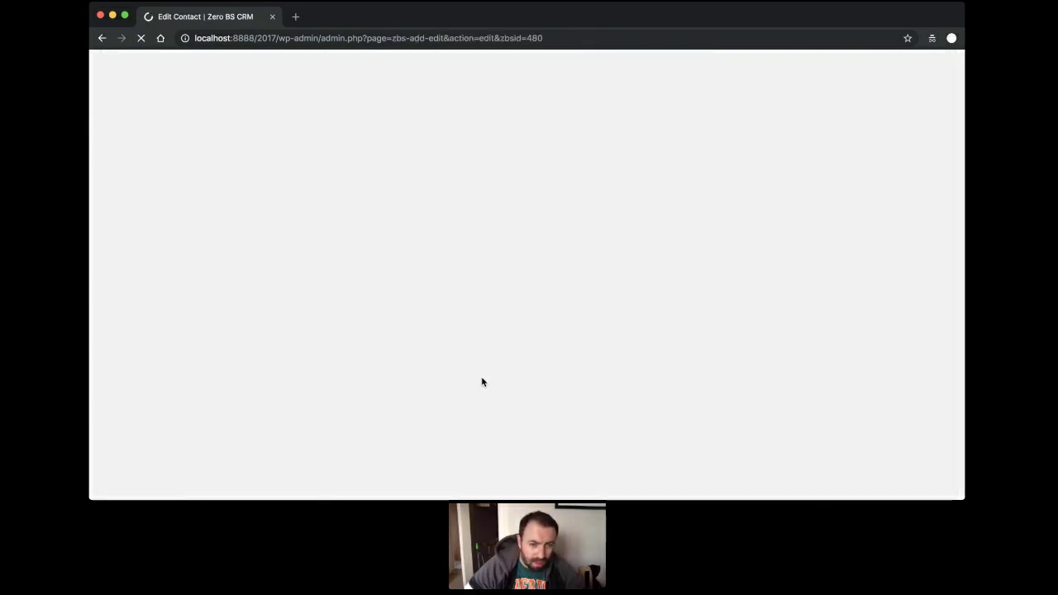
{"action": "scroll", "coordinate": [791, 315], "scroll_direction": "down", "scroll_amount": 5}
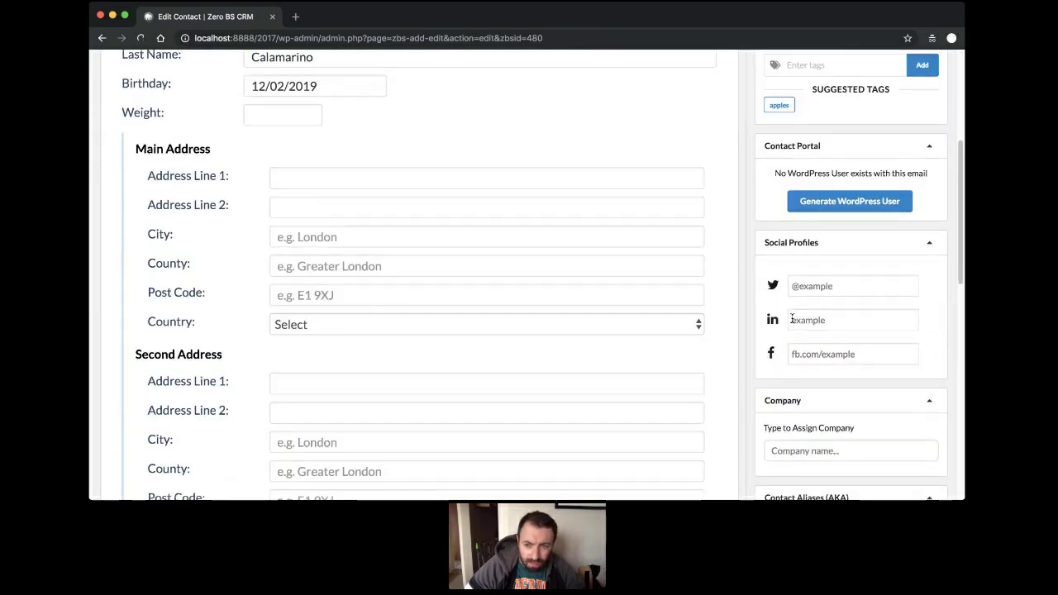
{"action": "left_click", "coordinate": [789, 347]}
{"action": "type", "text": "Dell"}
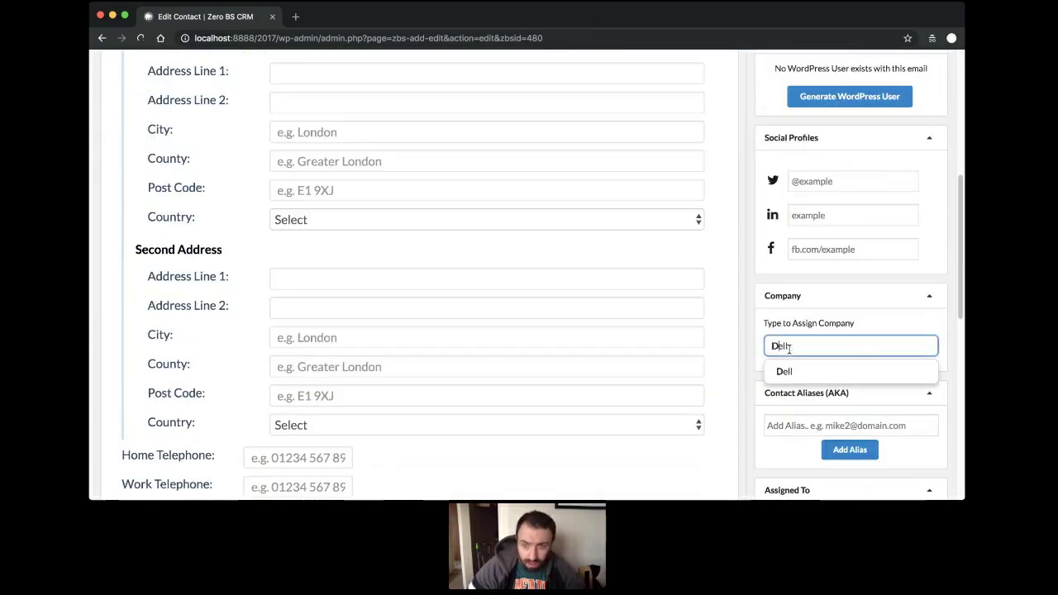
{"action": "left_click", "coordinate": [792, 369]}
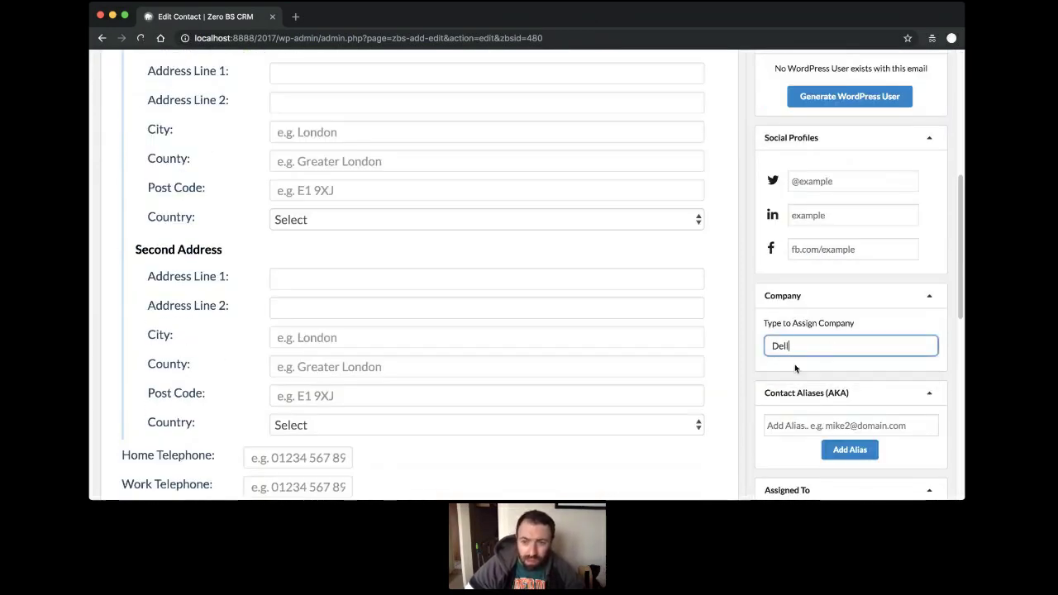
{"action": "scroll", "coordinate": [794, 363], "scroll_direction": "up", "scroll_amount": 5}
{"action": "left_click", "coordinate": [924, 101]}
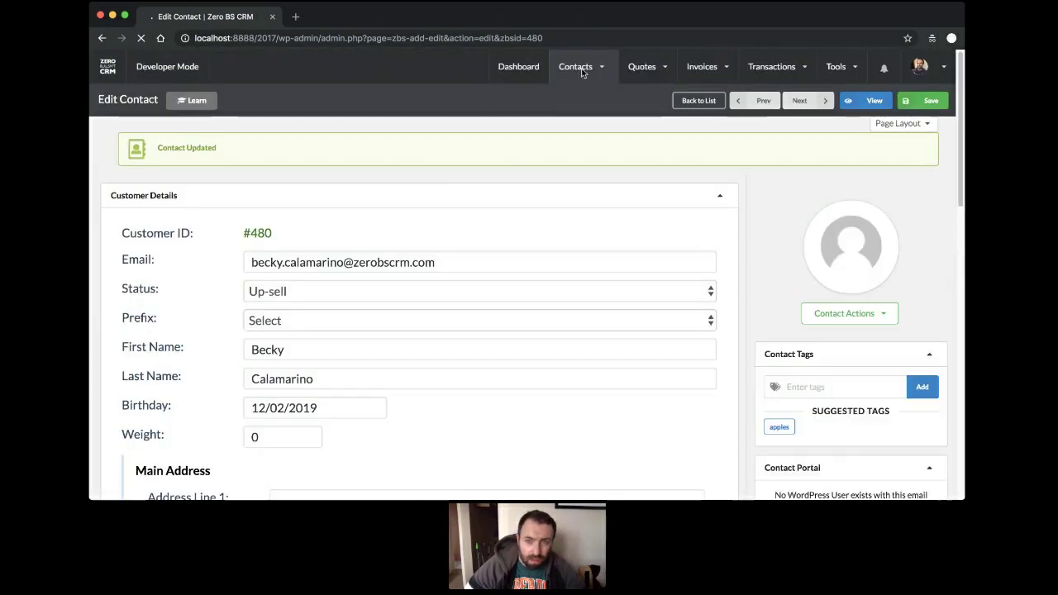
Scroll through Dell's company edit form, then go back to the full contacts list.
{"action": "mouse_move", "coordinate": [578, 66]}
{"action": "mouse_move", "coordinate": [611, 192]}
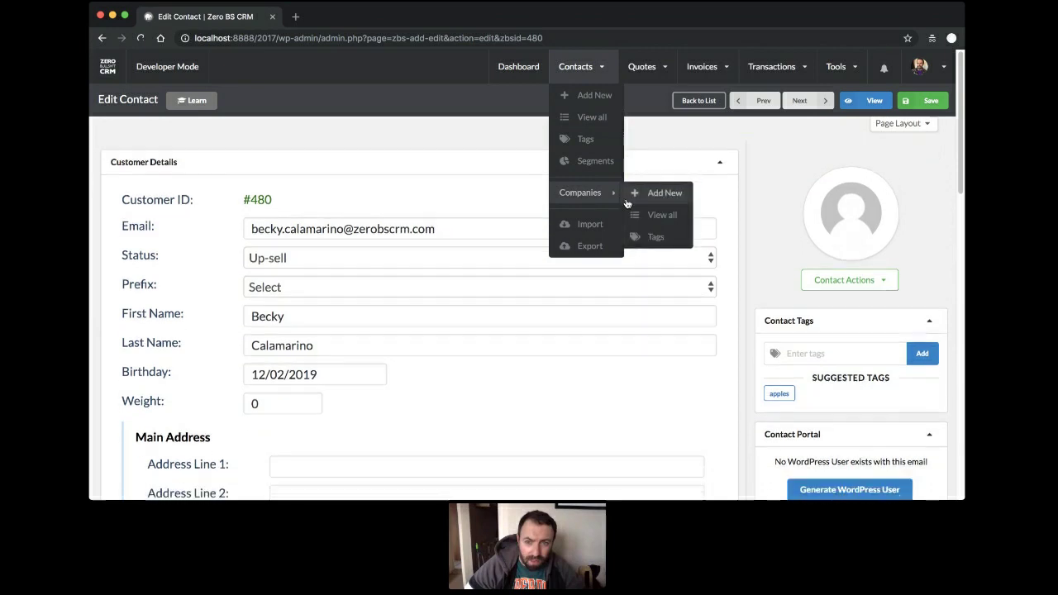
{"action": "left_click", "coordinate": [657, 215]}
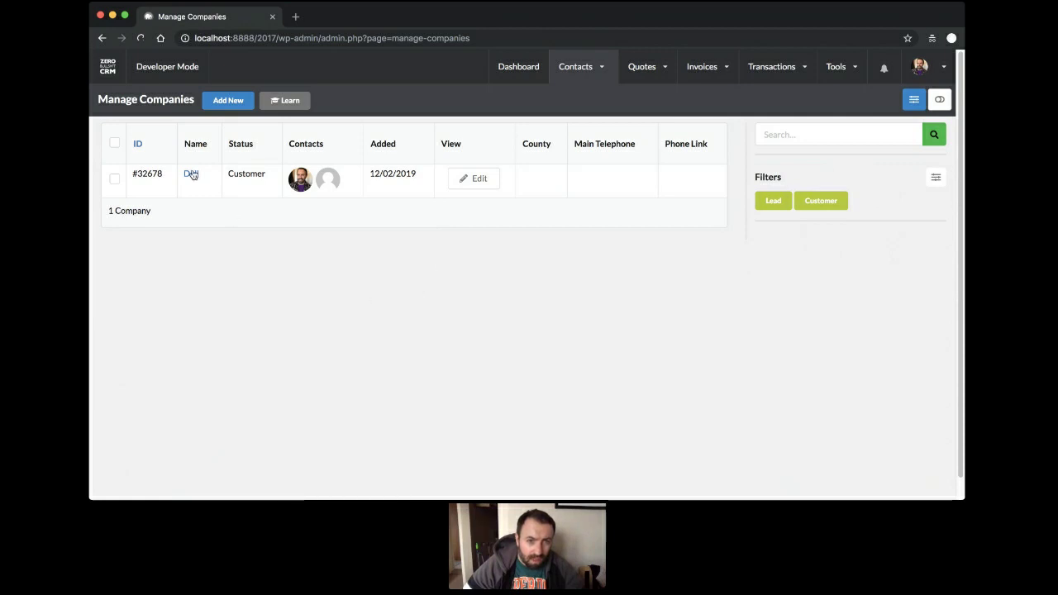
{"action": "left_click", "coordinate": [476, 178]}
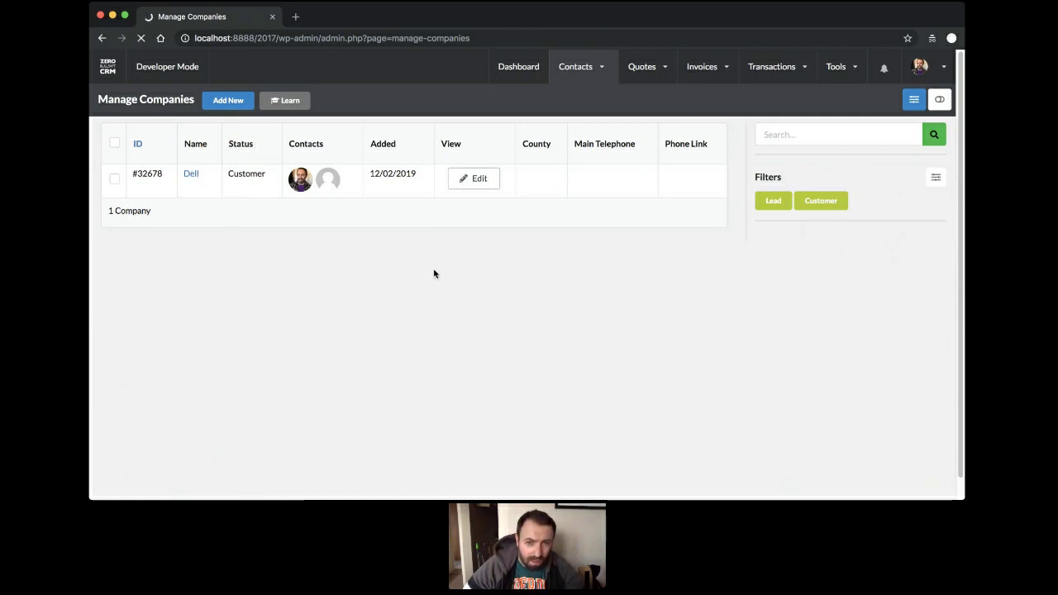
{"action": "scroll", "coordinate": [435, 269], "scroll_direction": "down", "scroll_amount": 6}
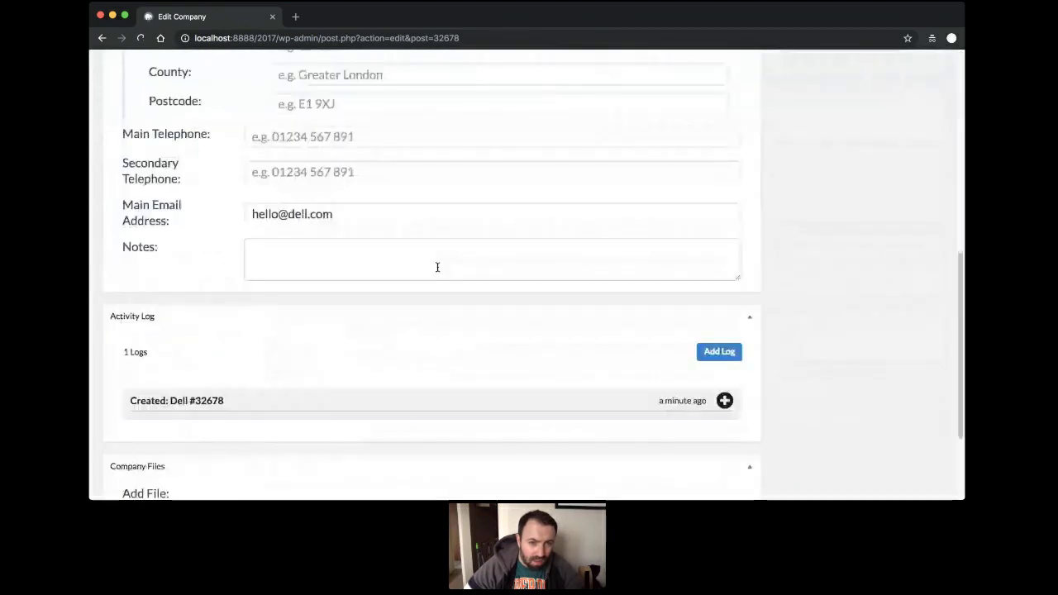
{"action": "scroll", "coordinate": [437, 266], "scroll_direction": "down", "scroll_amount": 2}
{"action": "scroll", "coordinate": [437, 266], "scroll_direction": "up", "scroll_amount": 10}
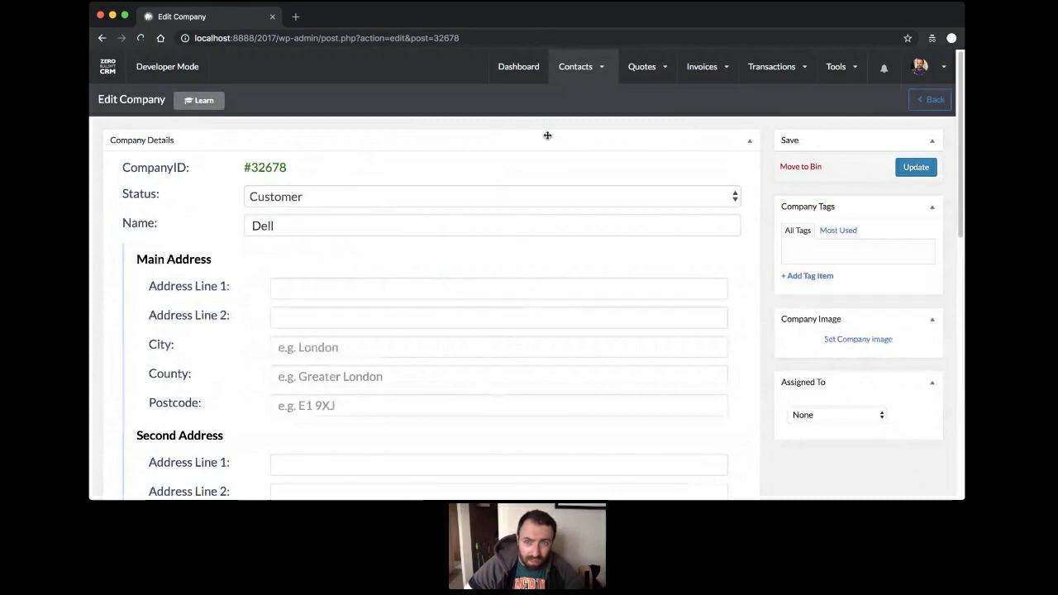
{"action": "mouse_move", "coordinate": [563, 137]}
{"action": "left_click", "coordinate": [581, 118]}
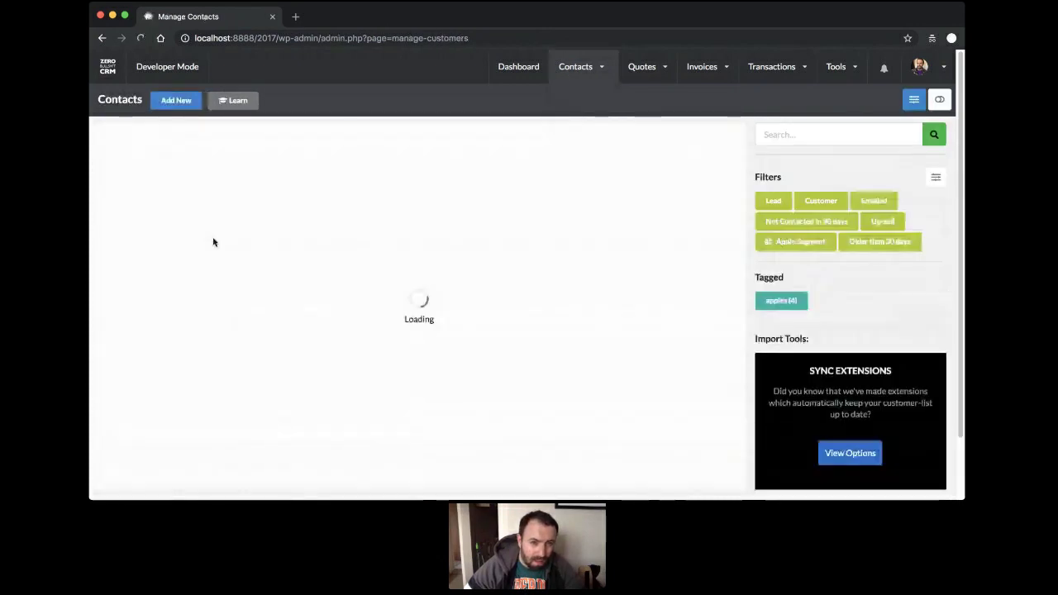
{"action": "mouse_move", "coordinate": [575, 68]}
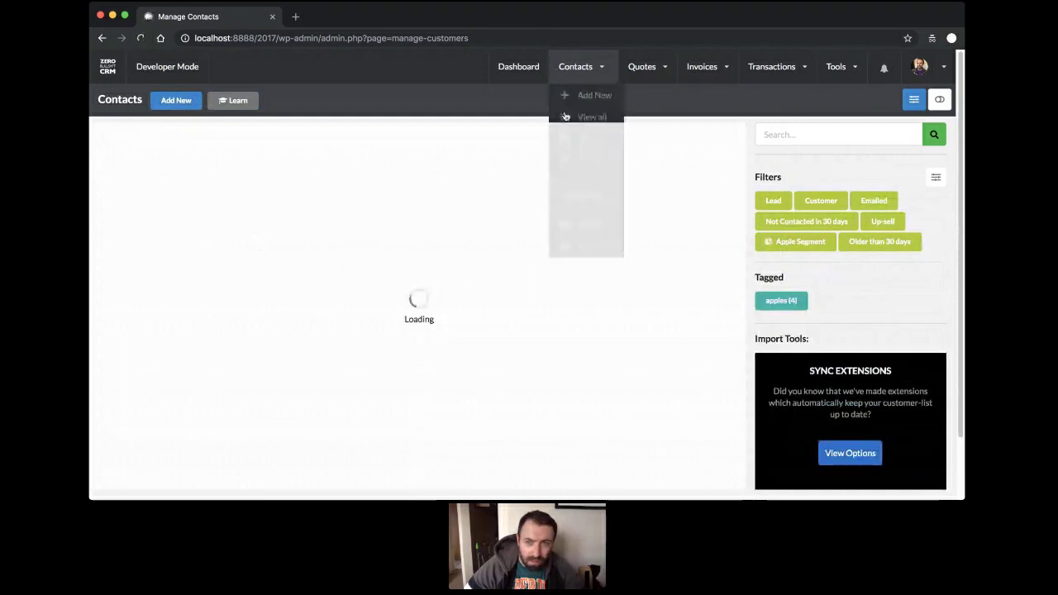
Open Dell's company view showing Customer status, two linked contacts and no invoices.
{"action": "mouse_move", "coordinate": [588, 206]}
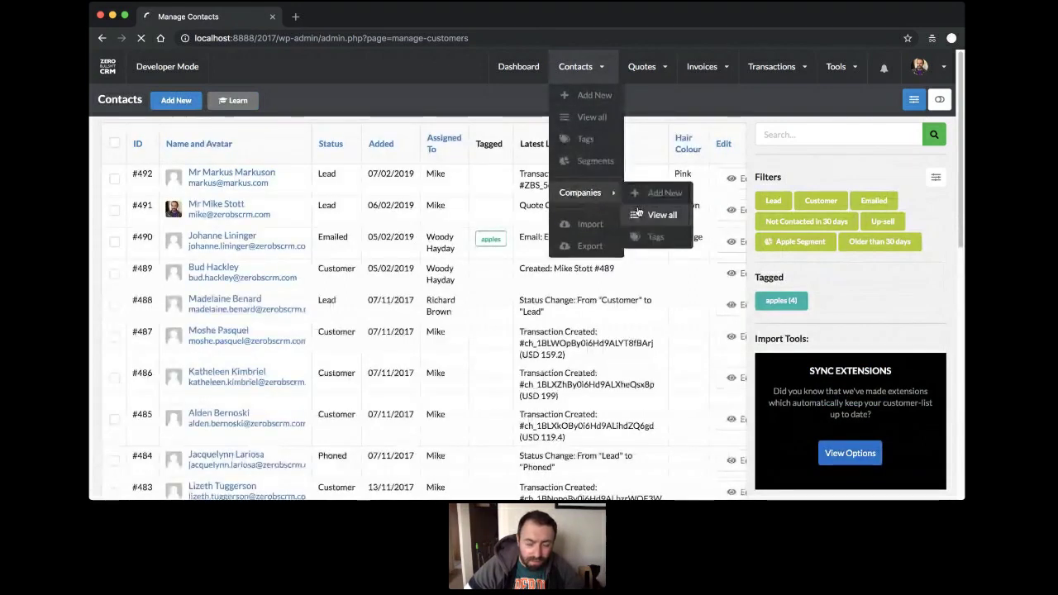
{"action": "left_click", "coordinate": [634, 214]}
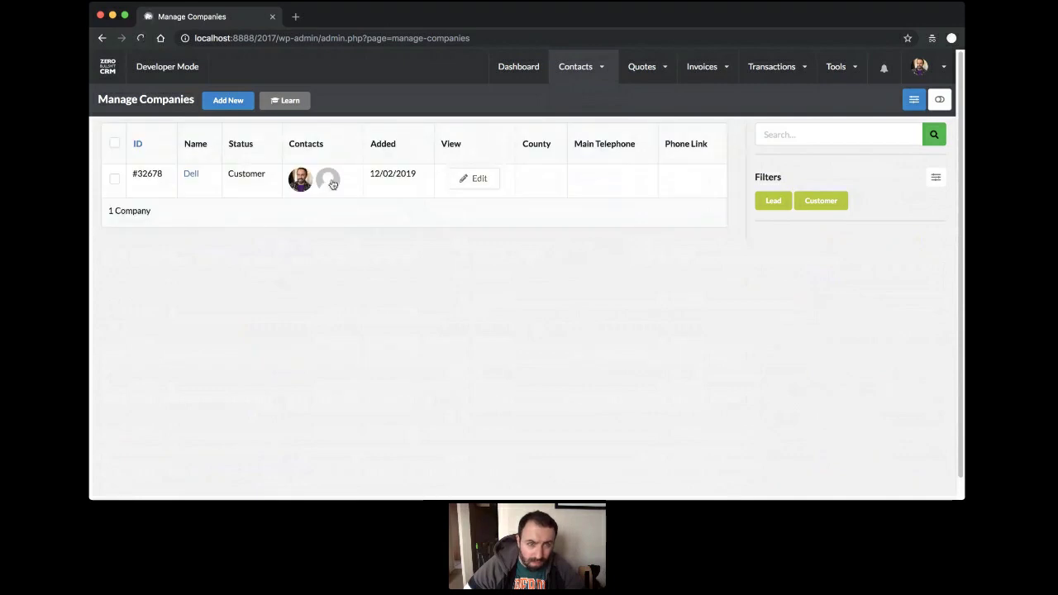
{"action": "left_click", "coordinate": [190, 175]}
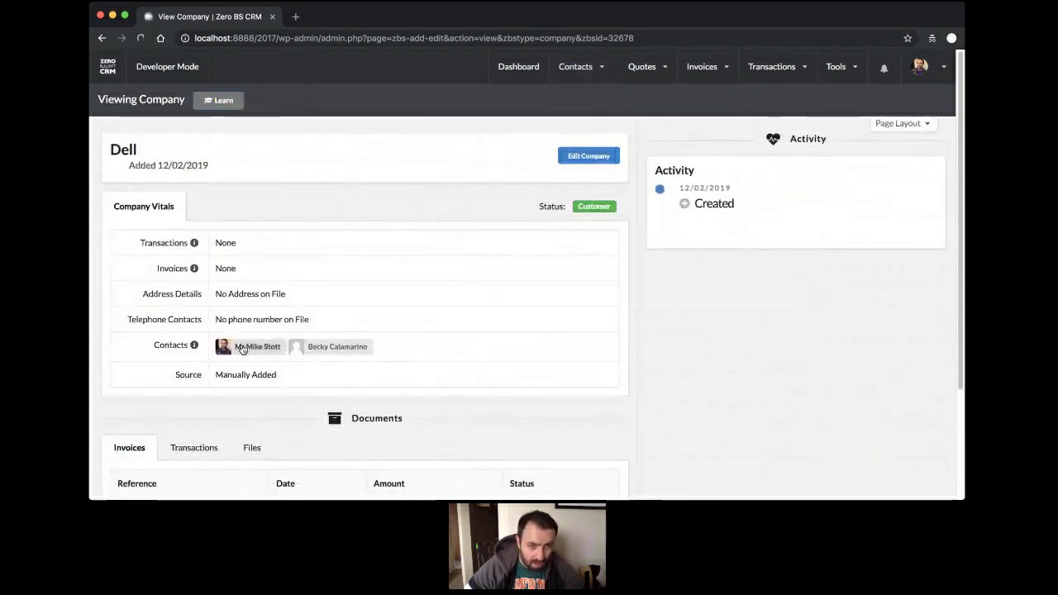
{"action": "mouse_move", "coordinate": [199, 349]}
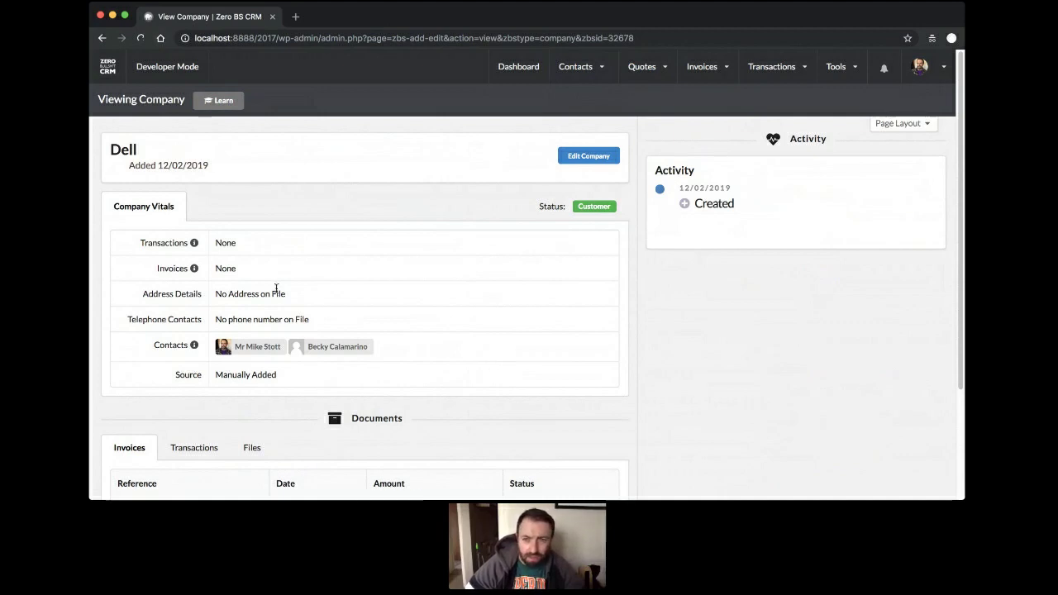
{"action": "scroll", "coordinate": [276, 289], "scroll_direction": "down", "scroll_amount": 3}
{"action": "scroll", "coordinate": [255, 263], "scroll_direction": "up", "scroll_amount": 3}
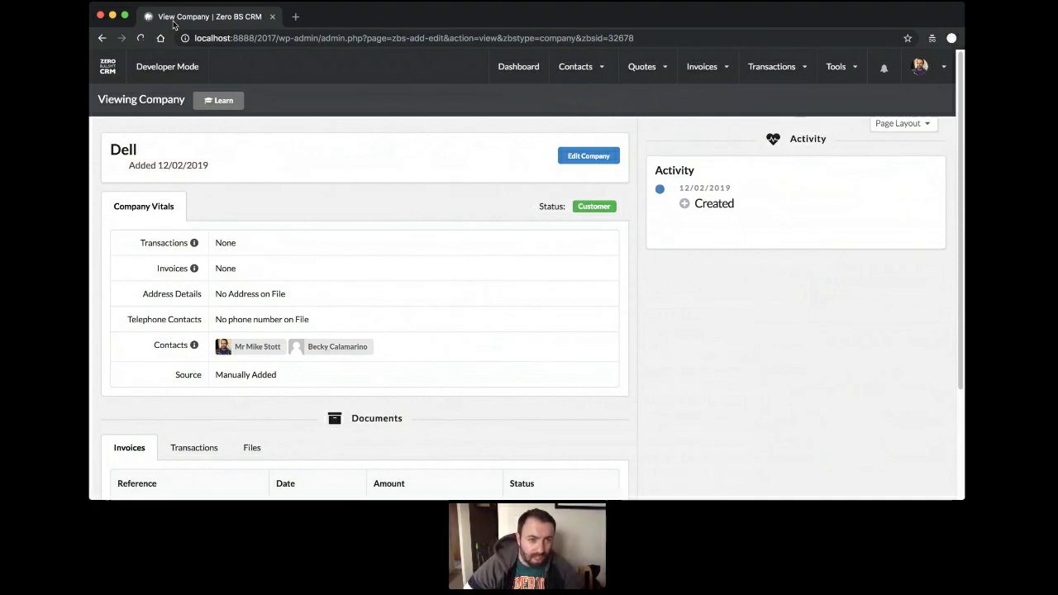
{"action": "scroll", "coordinate": [586, 281], "scroll_direction": "down", "scroll_amount": 2}
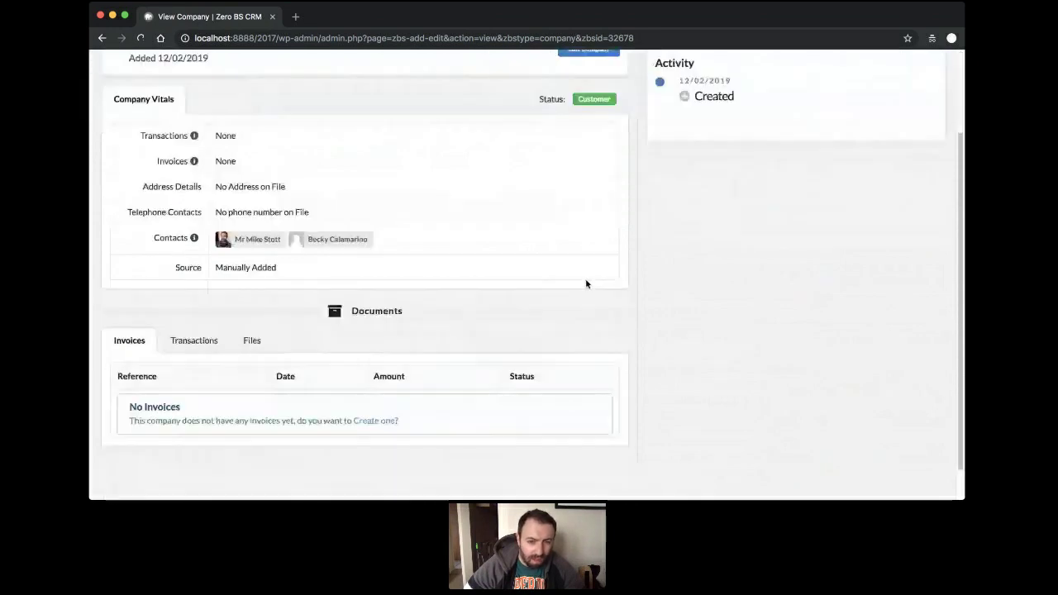
{"action": "scroll", "coordinate": [586, 282], "scroll_direction": "up", "scroll_amount": 2}
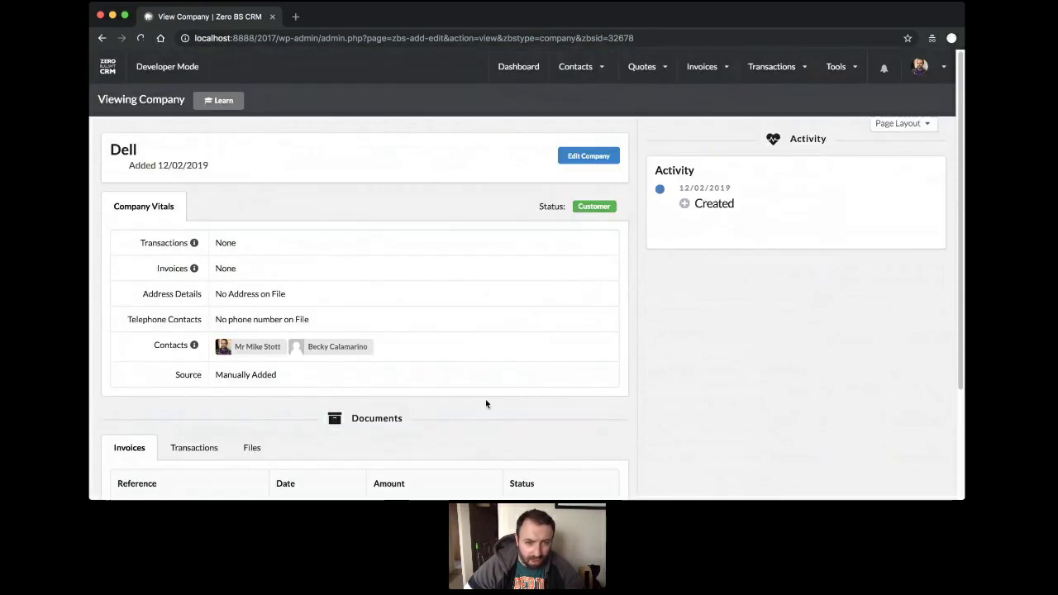
View Dell's second linked contact, an Up-sell worth $199.00, then open CRM settings.
{"action": "left_click", "coordinate": [365, 352]}
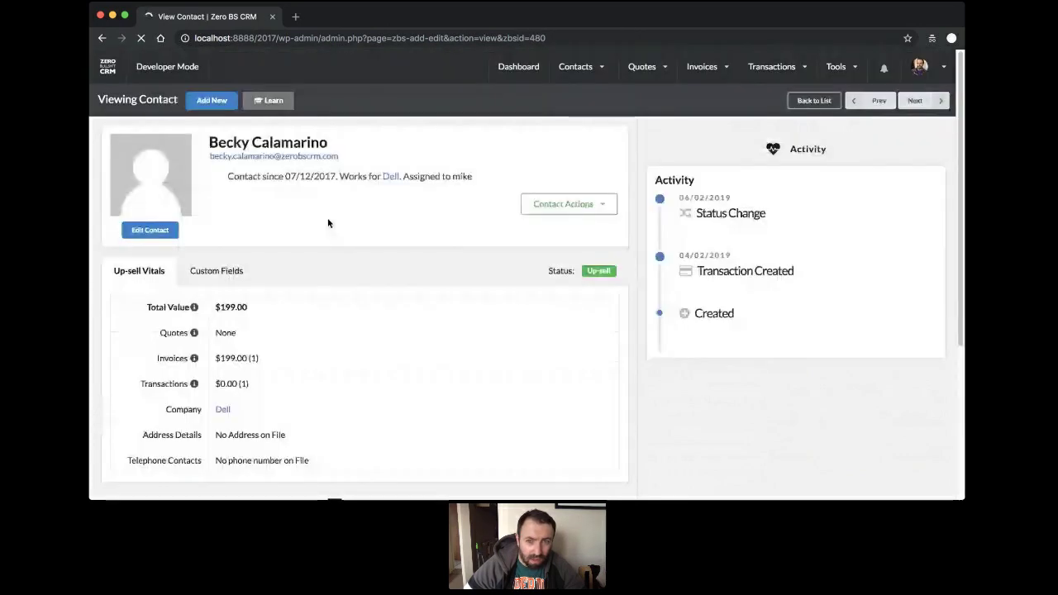
{"action": "scroll", "coordinate": [328, 217], "scroll_direction": "down", "scroll_amount": 5}
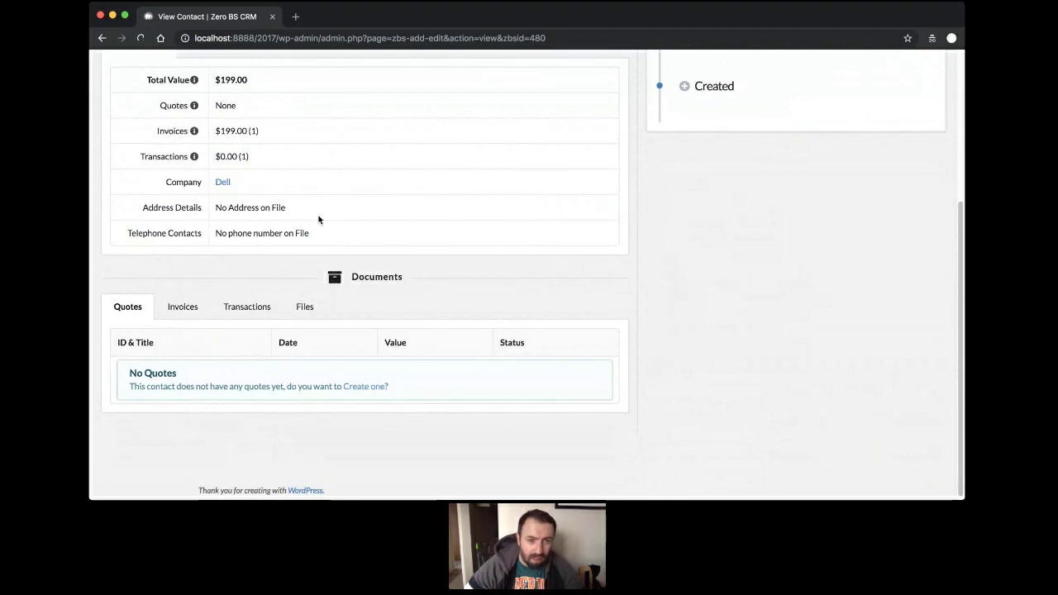
{"action": "scroll", "coordinate": [318, 219], "scroll_direction": "up", "scroll_amount": 5}
{"action": "mouse_move", "coordinate": [575, 68]}
{"action": "mouse_move", "coordinate": [594, 202]}
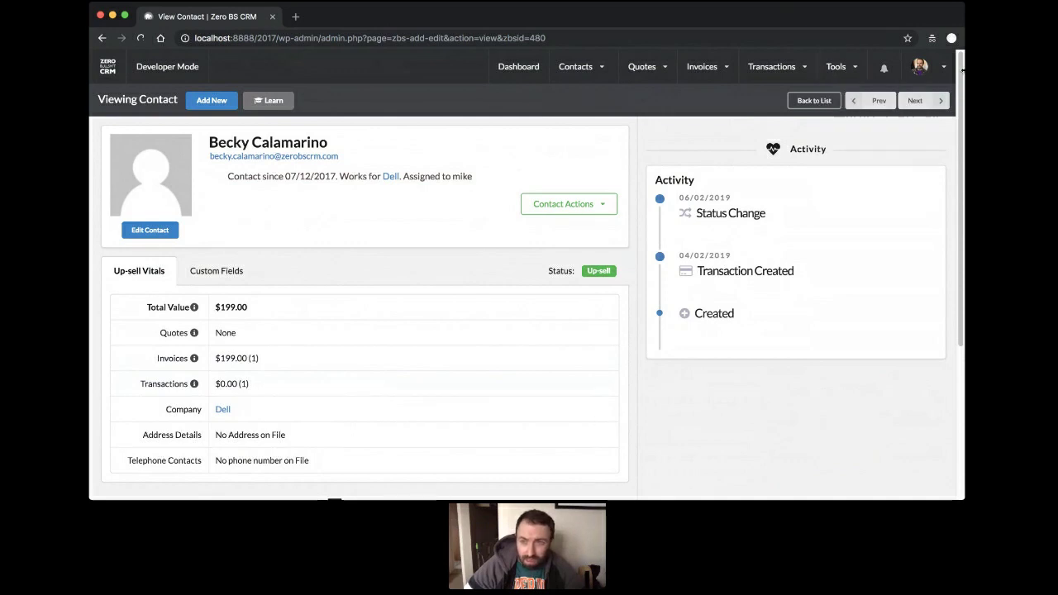
{"action": "mouse_move", "coordinate": [920, 66]}
{"action": "left_click", "coordinate": [635, 125]}
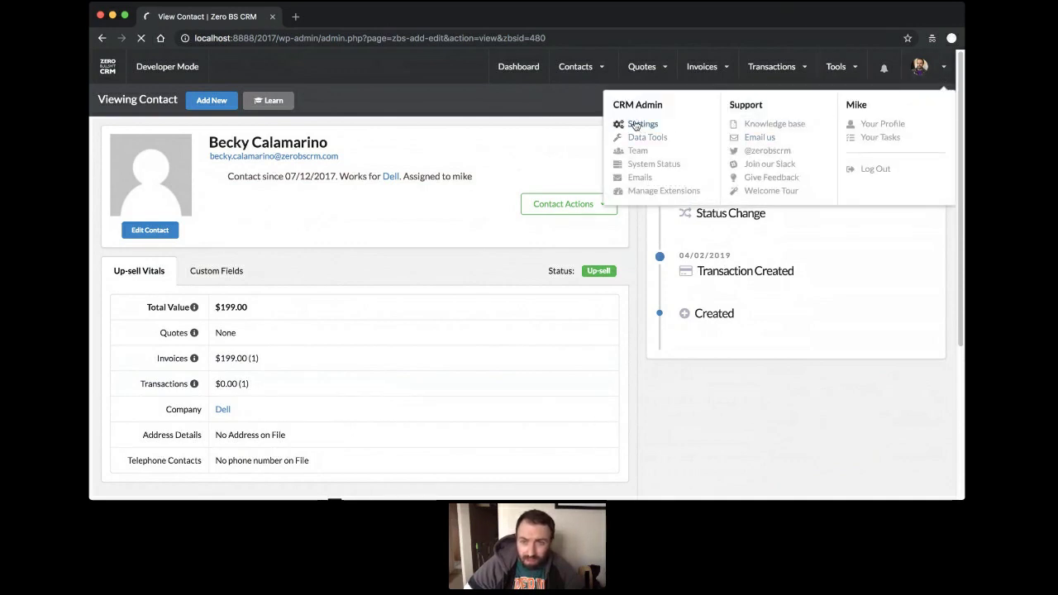
Untick B2B Mode in General Settings, save, and go back to the contacts list.
{"action": "scroll", "coordinate": [431, 245], "scroll_direction": "down", "scroll_amount": 10}
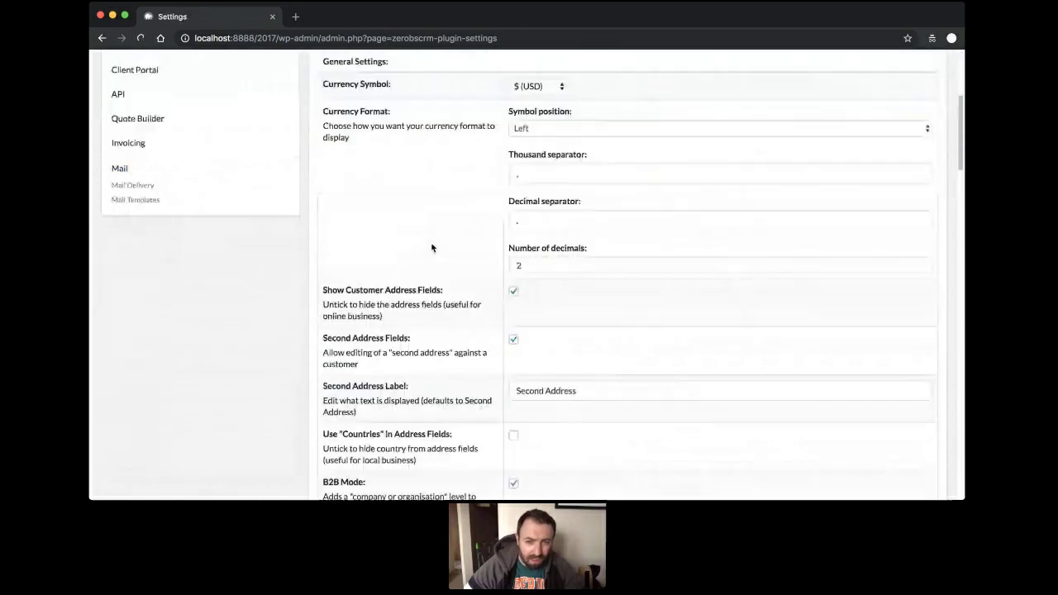
{"action": "scroll", "coordinate": [421, 239], "scroll_direction": "down", "scroll_amount": 1}
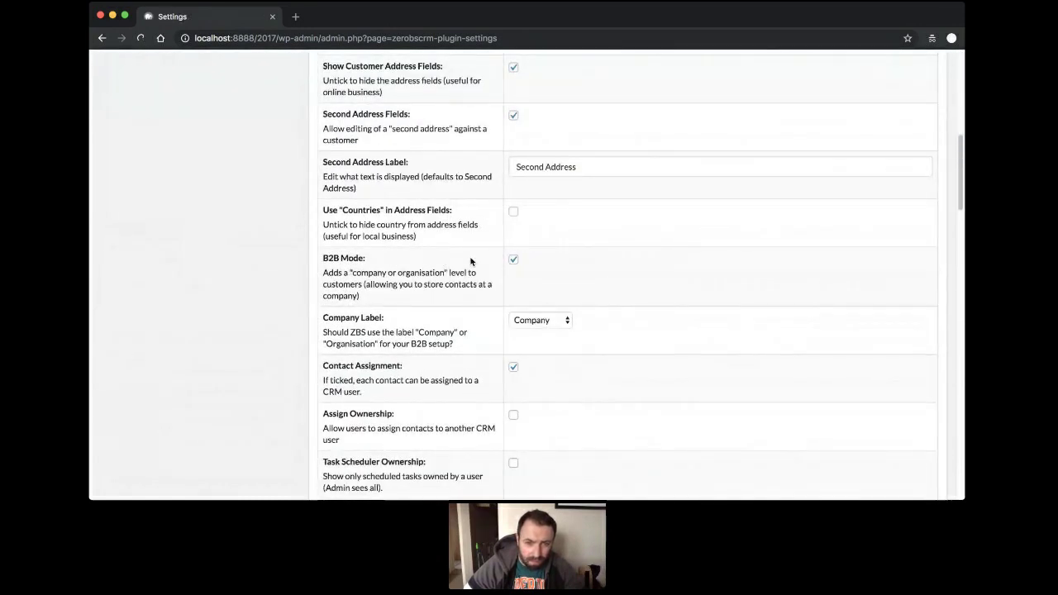
{"action": "left_click", "coordinate": [510, 259]}
{"action": "scroll", "coordinate": [604, 272], "scroll_direction": "down", "scroll_amount": 10}
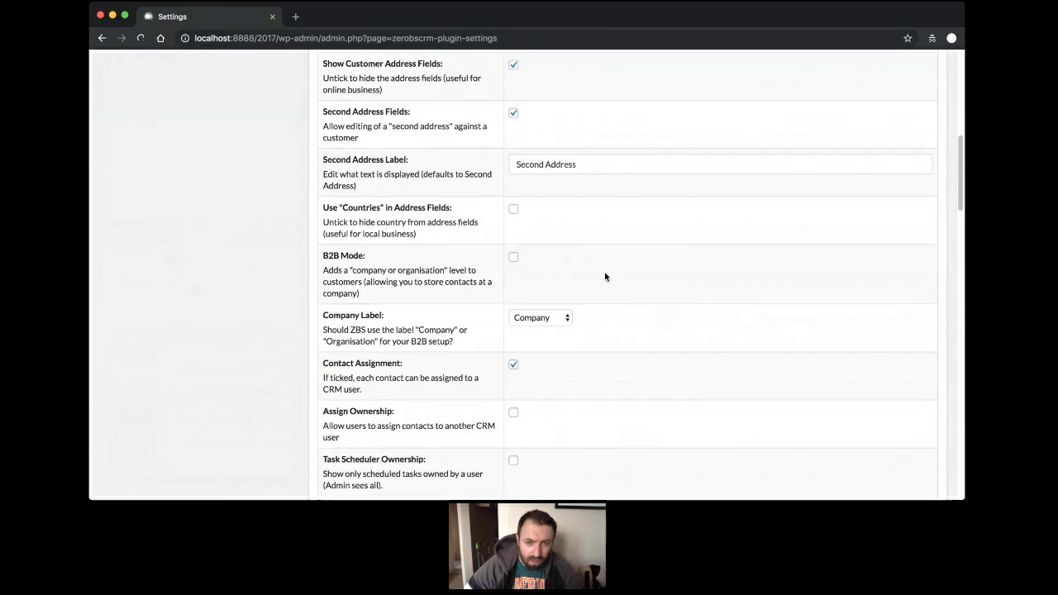
{"action": "scroll", "coordinate": [603, 277], "scroll_direction": "down", "scroll_amount": 15}
{"action": "left_click", "coordinate": [602, 286]}
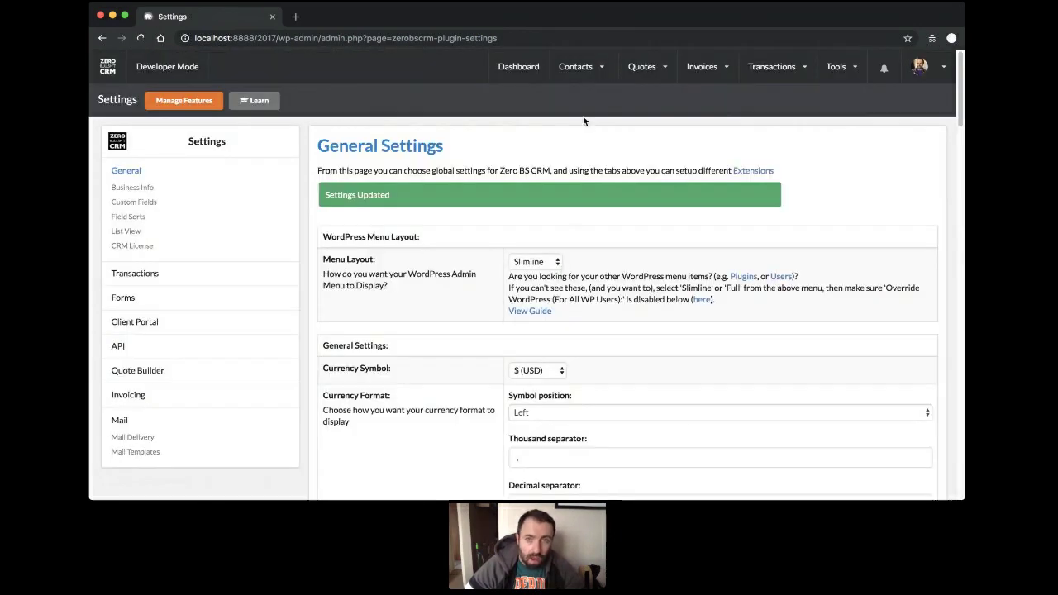
{"action": "left_click", "coordinate": [574, 124]}
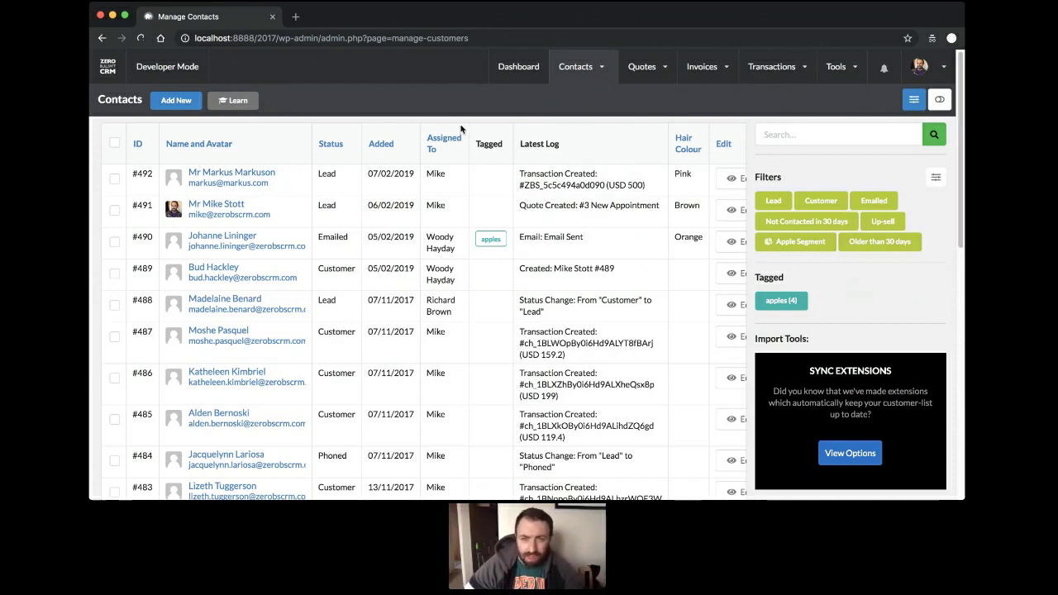
Try the Add tag(s) bulk action on selected contacts, cancel since only apples exists, then open Contact Tags.
{"action": "left_click", "coordinate": [119, 213]}
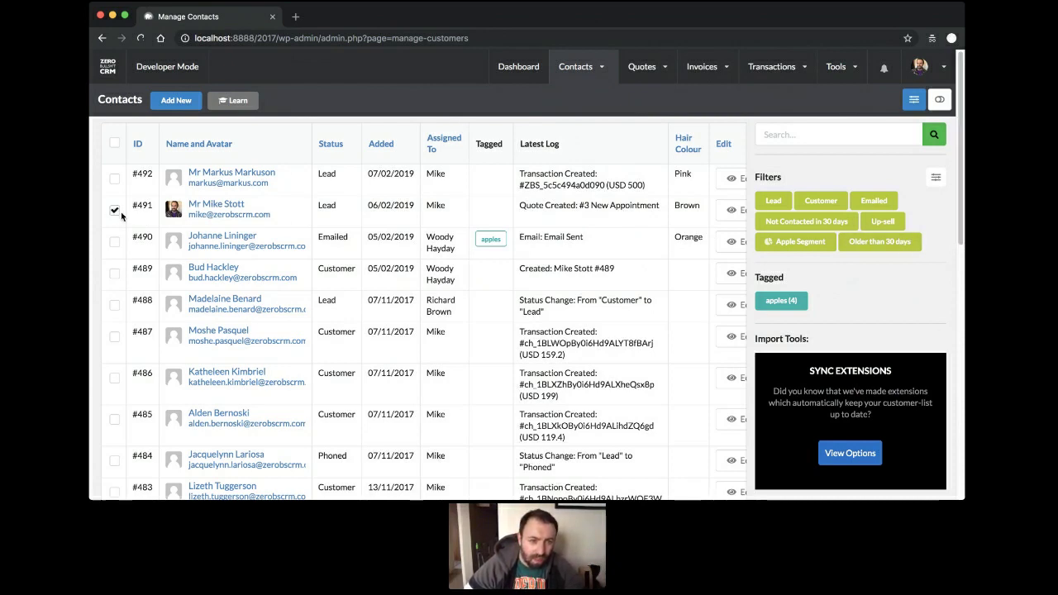
{"action": "scroll", "coordinate": [119, 217], "scroll_direction": "down", "scroll_amount": 5}
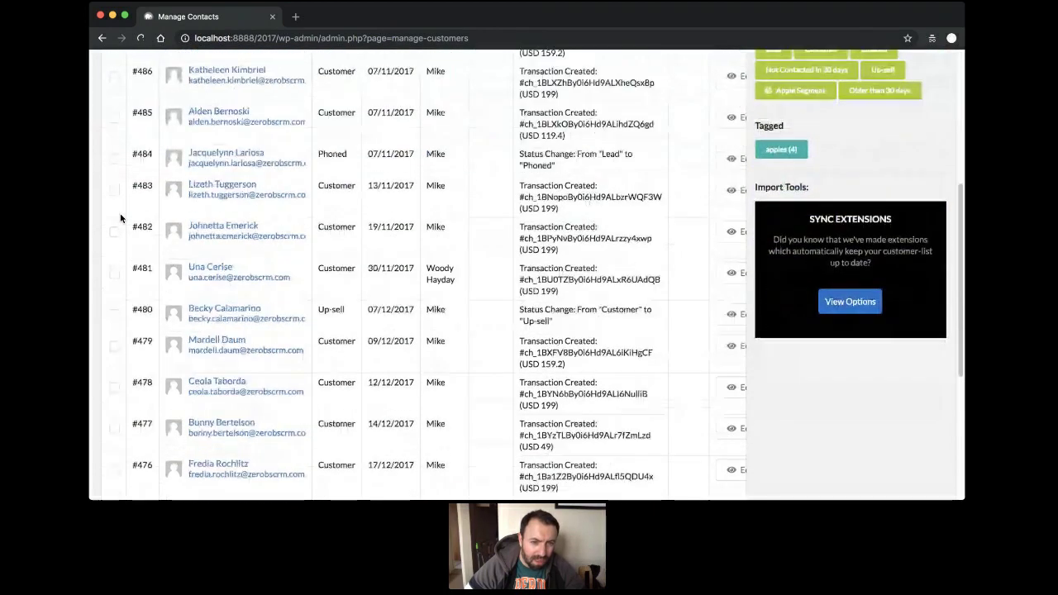
{"action": "scroll", "coordinate": [119, 314], "scroll_direction": "down", "scroll_amount": 5}
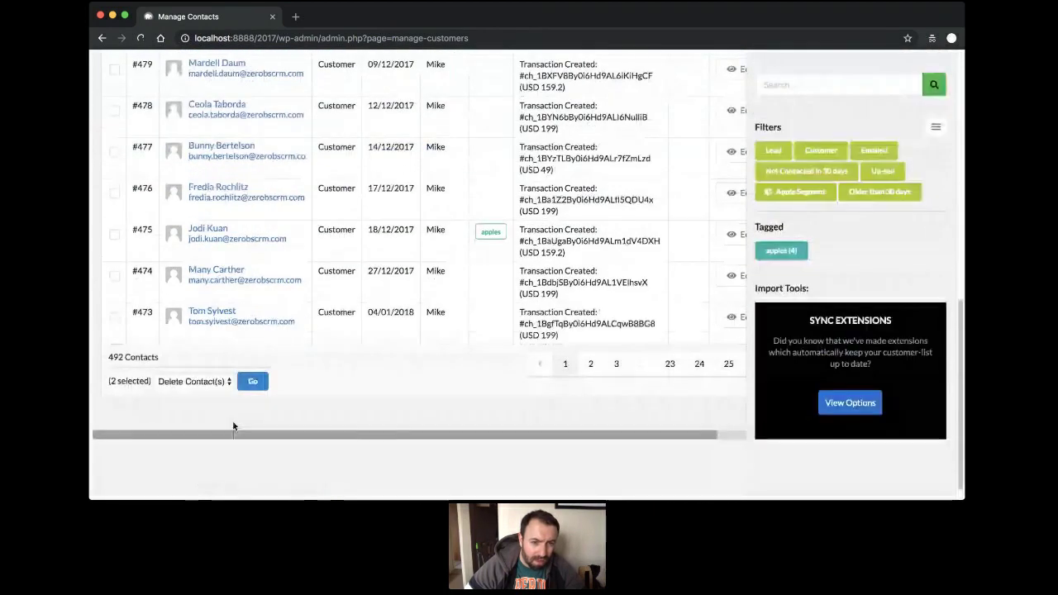
{"action": "left_click", "coordinate": [196, 385]}
{"action": "left_click", "coordinate": [191, 397]}
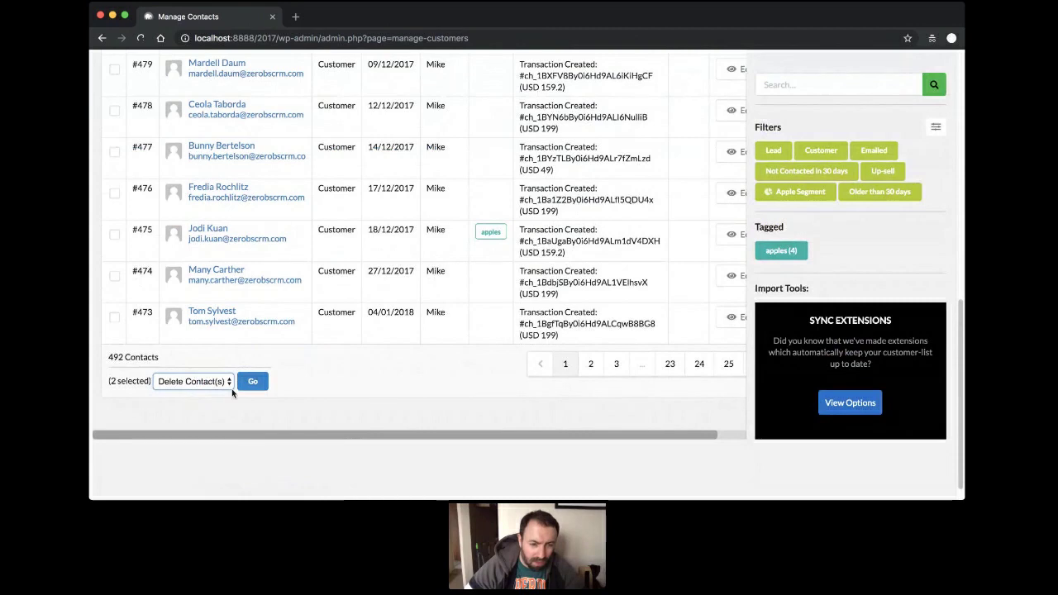
{"action": "left_click", "coordinate": [241, 384]}
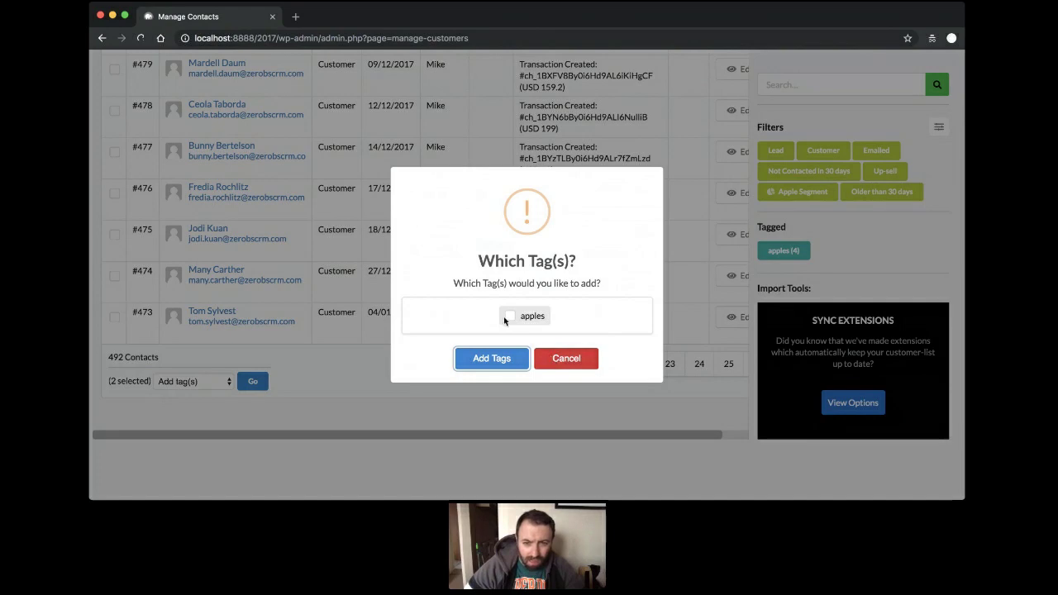
{"action": "left_click", "coordinate": [566, 364]}
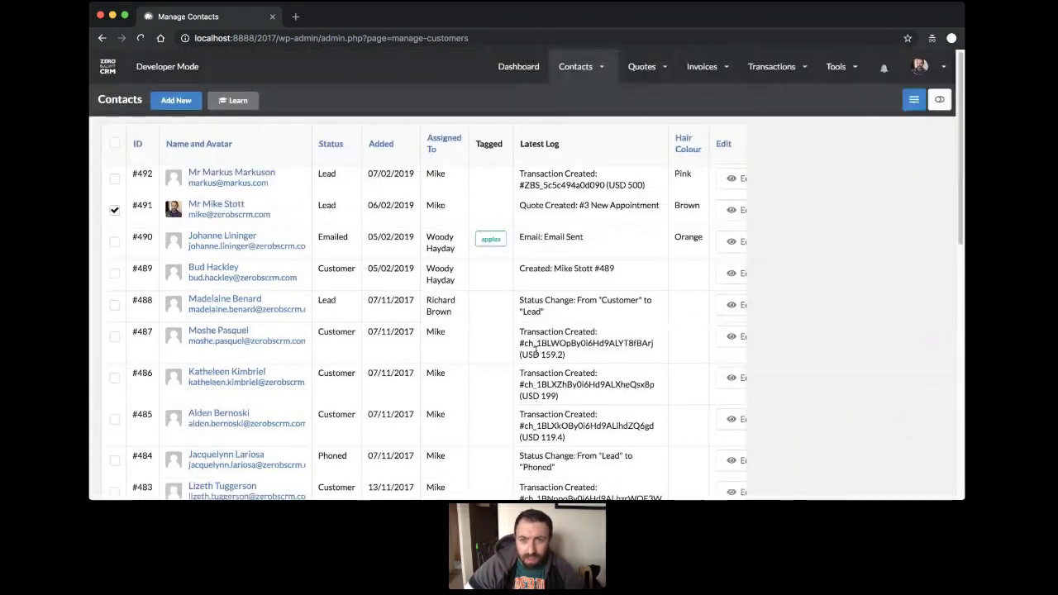
{"action": "mouse_move", "coordinate": [575, 66]}
{"action": "left_click", "coordinate": [563, 138]}
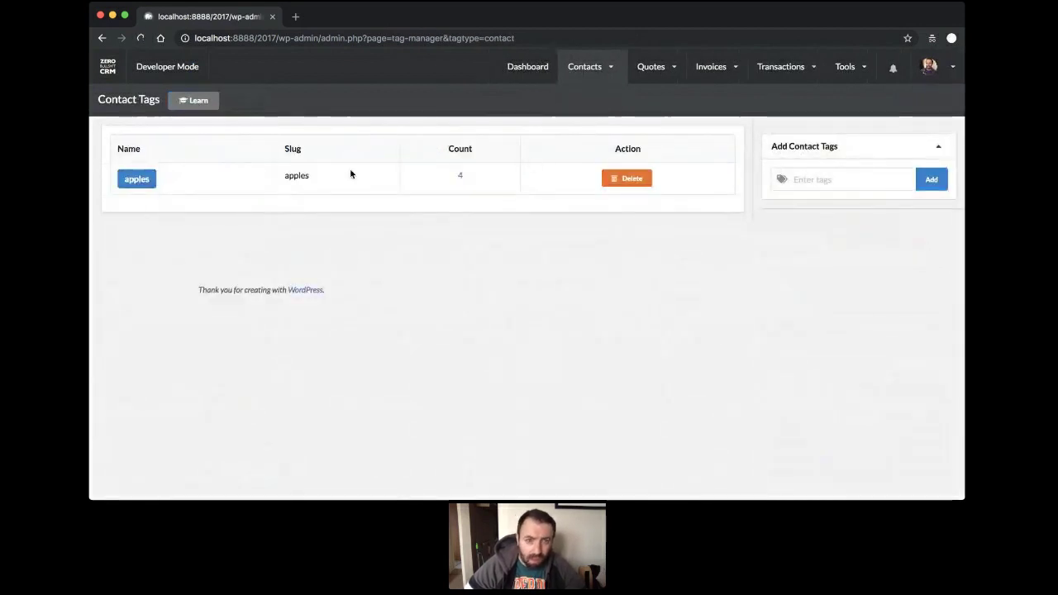
Add a contact tag called Dell and return to the full contacts list.
{"action": "left_click", "coordinate": [806, 179]}
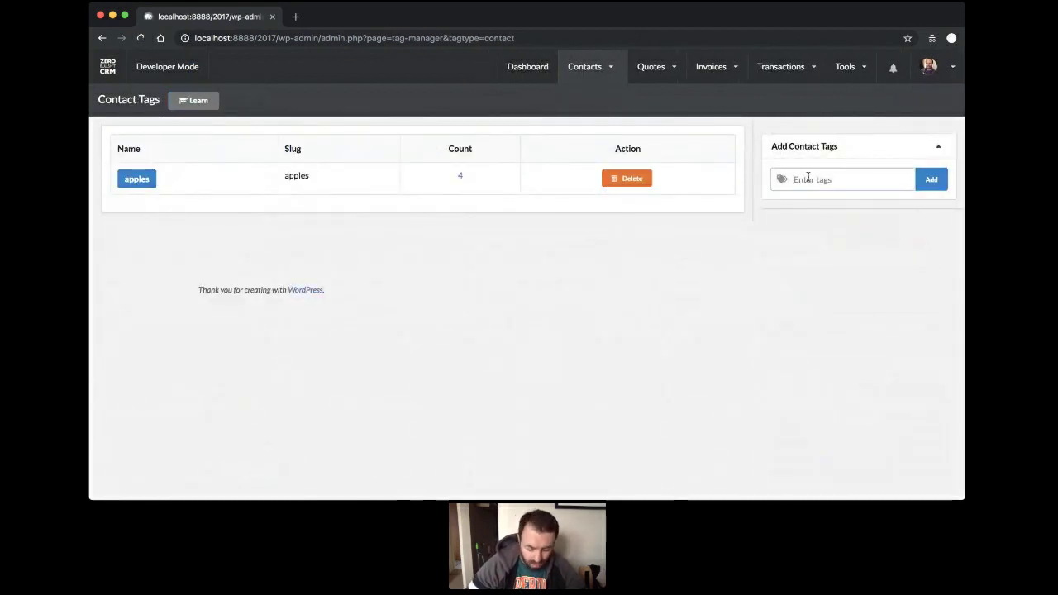
{"action": "type", "text": "Dell"}
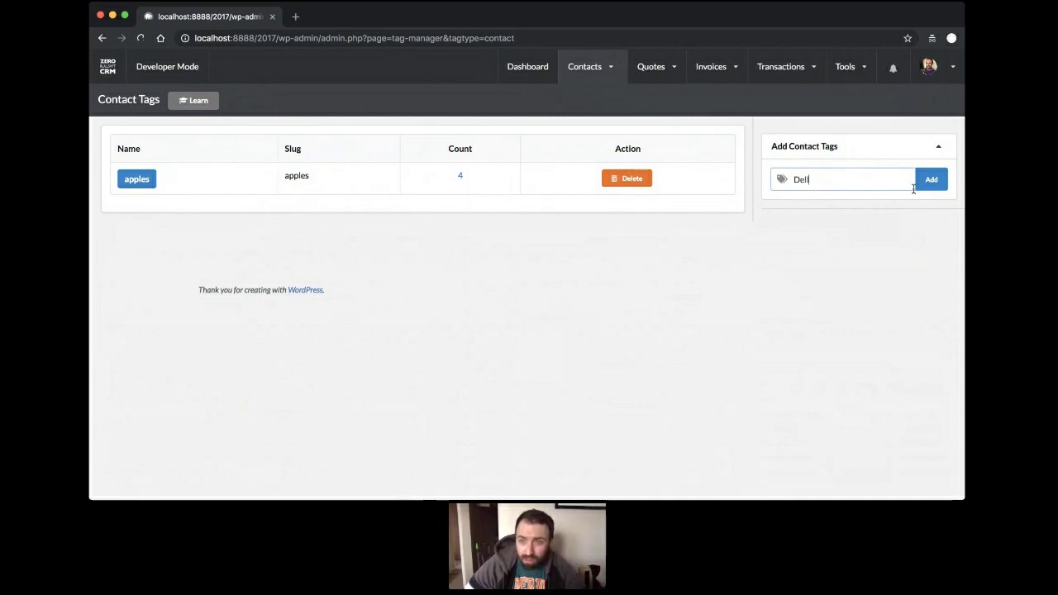
{"action": "left_click", "coordinate": [925, 183]}
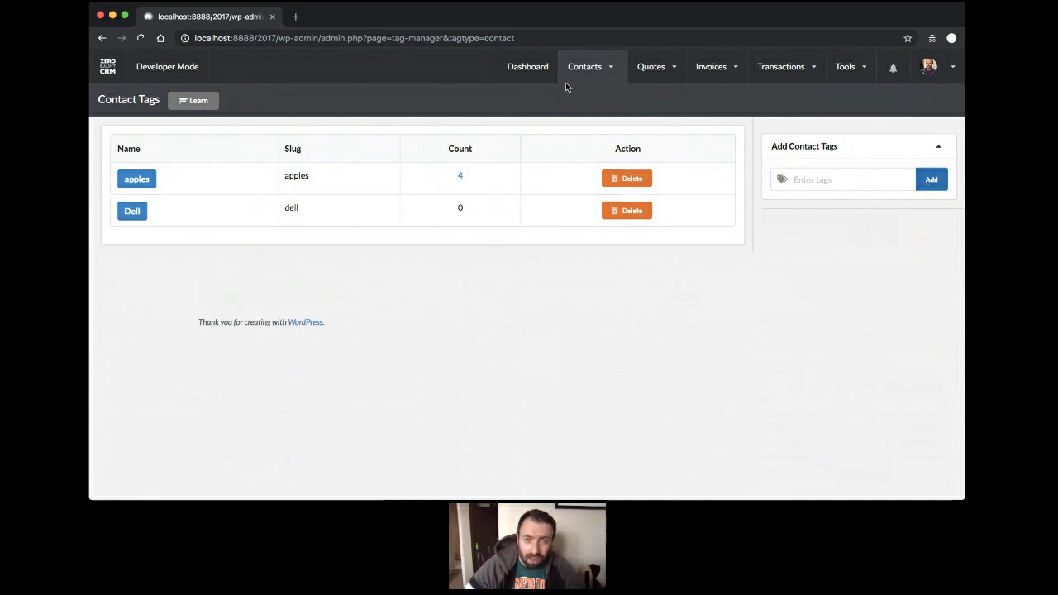
{"action": "mouse_move", "coordinate": [567, 81]}
{"action": "left_click", "coordinate": [600, 119]}
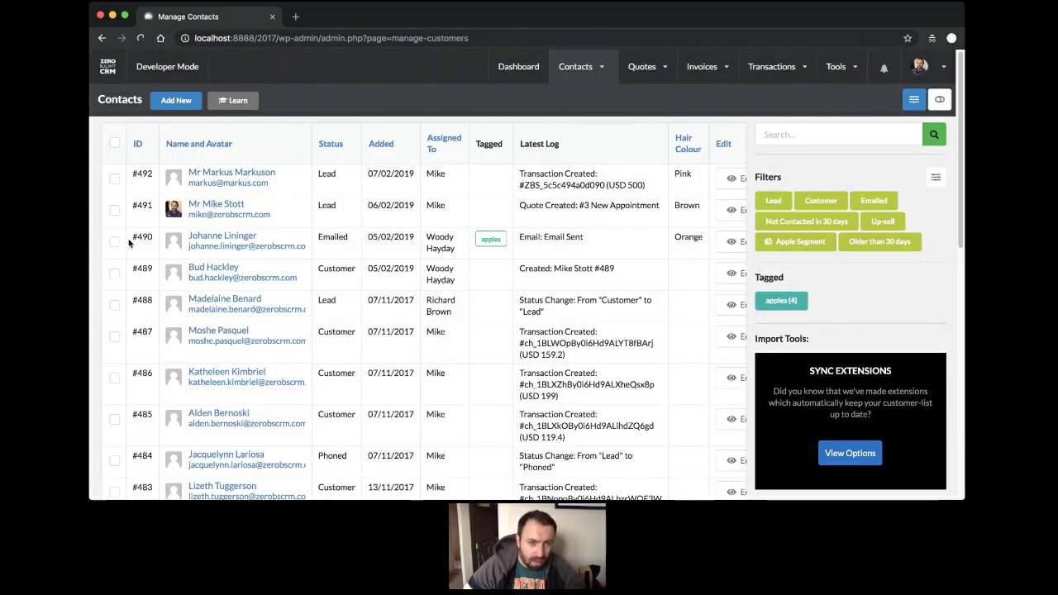
Select contacts #491, #480 and #477 and bulk-add the Dell tag to all three.
{"action": "left_click", "coordinate": [114, 212]}
{"action": "scroll", "coordinate": [118, 229], "scroll_direction": "down", "scroll_amount": 10}
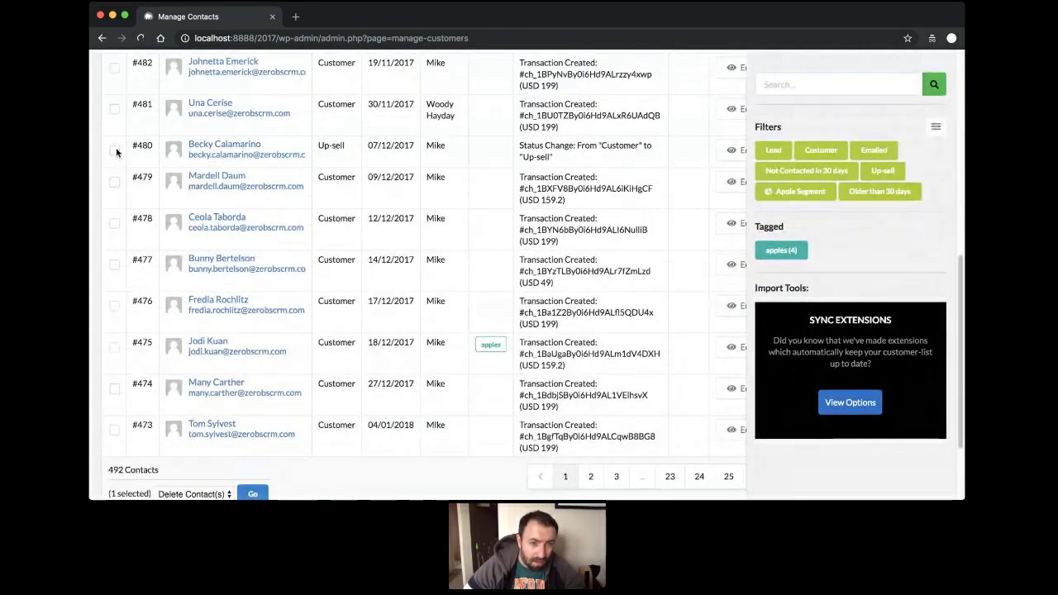
{"action": "left_click", "coordinate": [114, 152]}
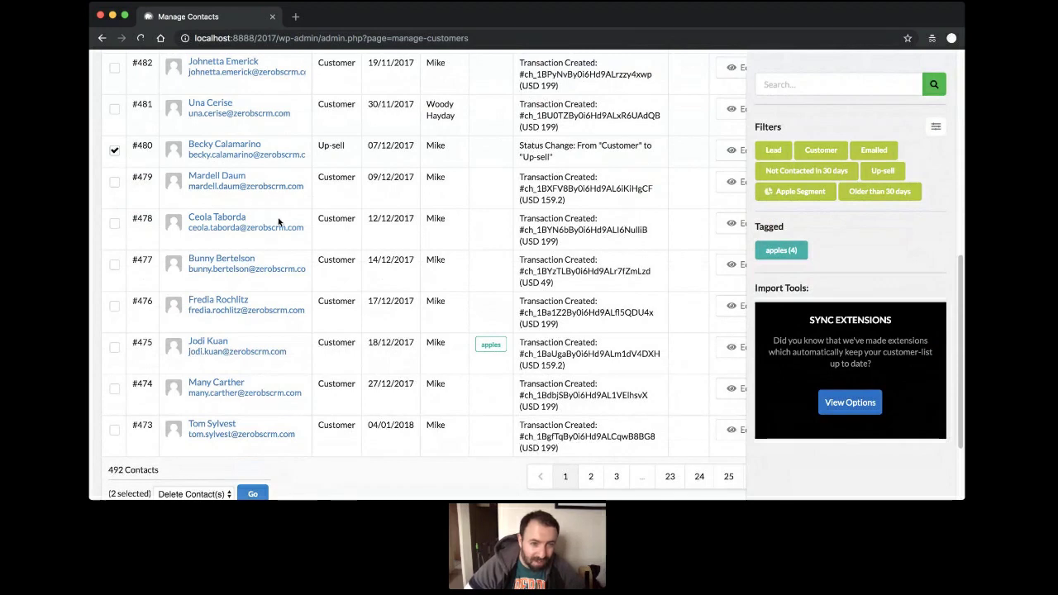
{"action": "left_click", "coordinate": [115, 266]}
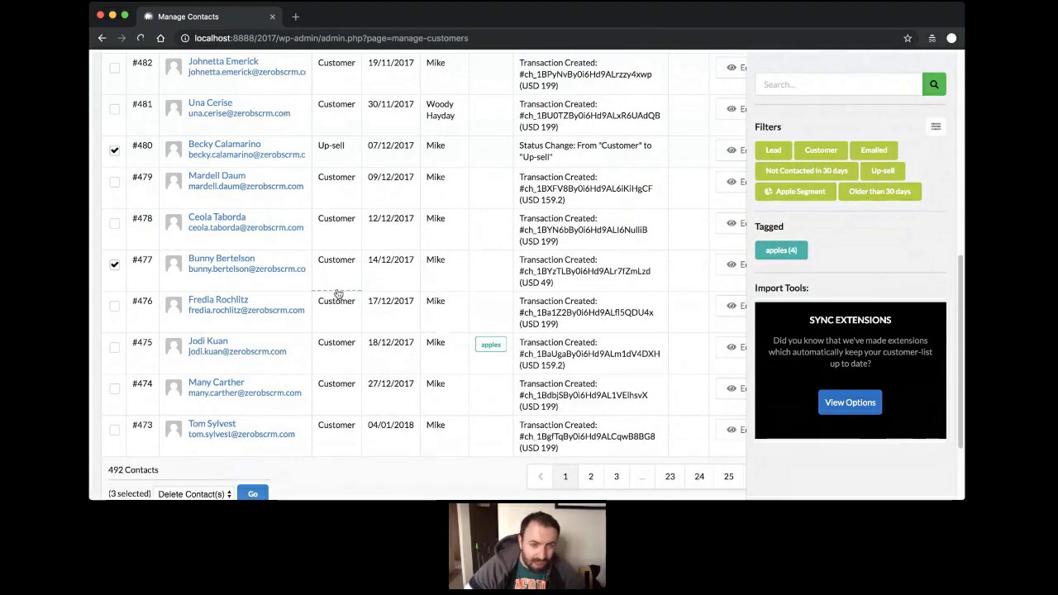
{"action": "scroll", "coordinate": [340, 298], "scroll_direction": "down", "scroll_amount": 3}
{"action": "left_click", "coordinate": [211, 393]}
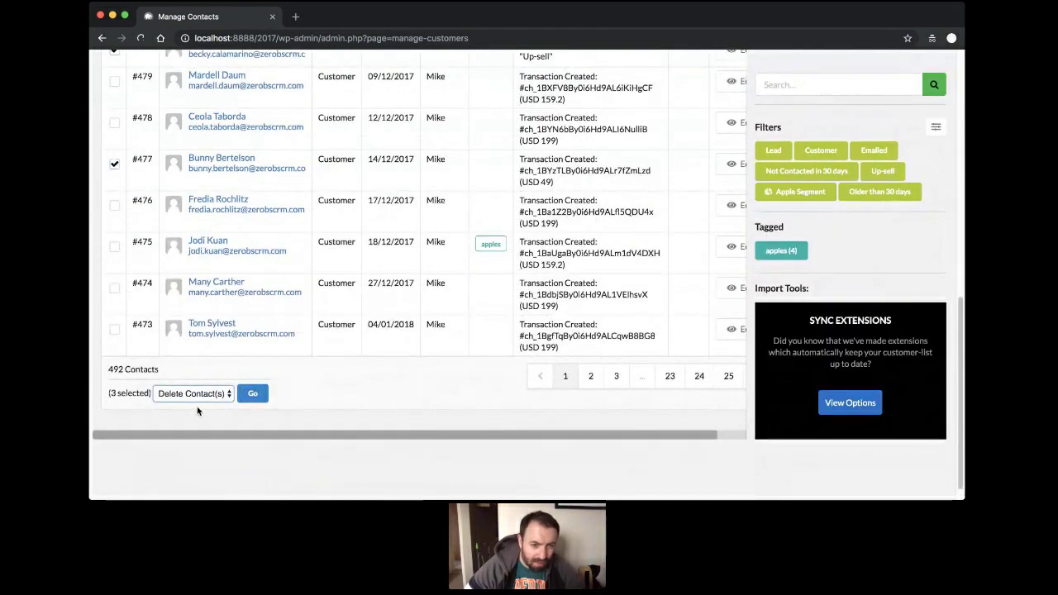
{"action": "left_click", "coordinate": [200, 410]}
{"action": "left_click", "coordinate": [253, 394]}
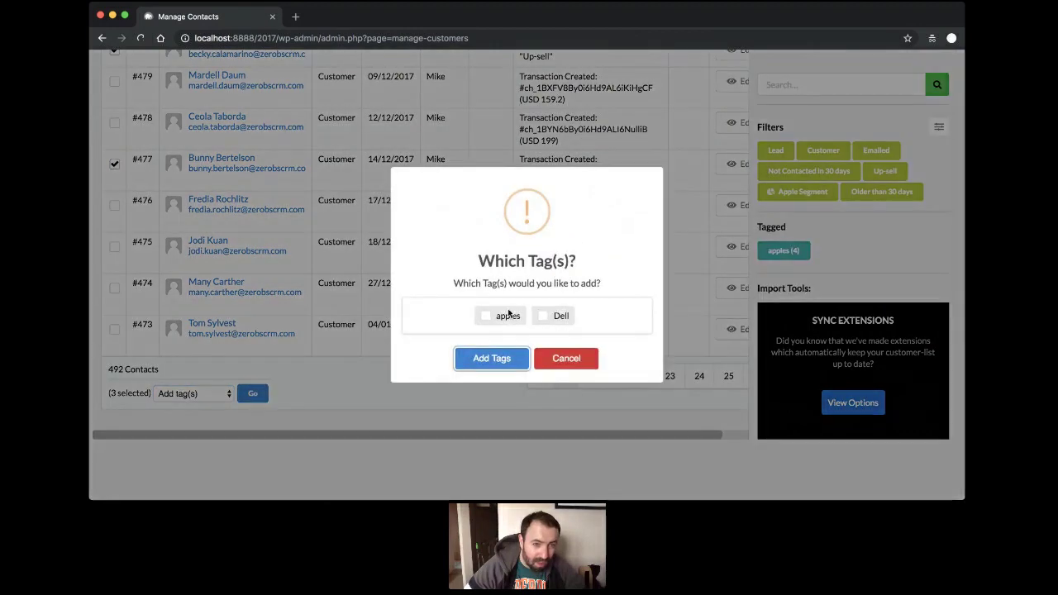
{"action": "left_click", "coordinate": [539, 319]}
{"action": "left_click", "coordinate": [490, 358]}
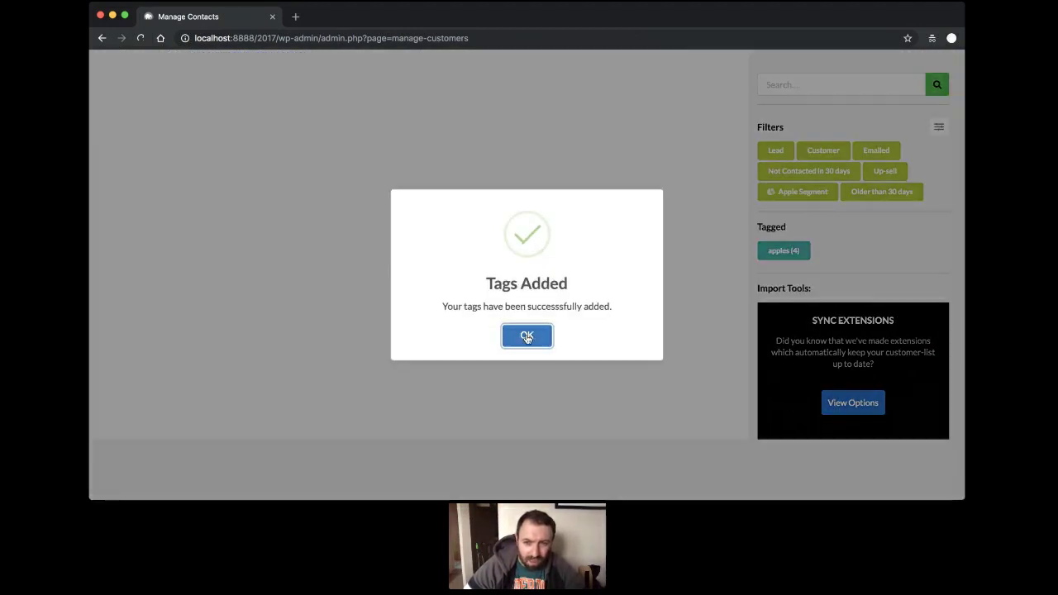
{"action": "left_click", "coordinate": [526, 337]}
{"action": "scroll", "coordinate": [579, 331], "scroll_direction": "up", "scroll_amount": 10}
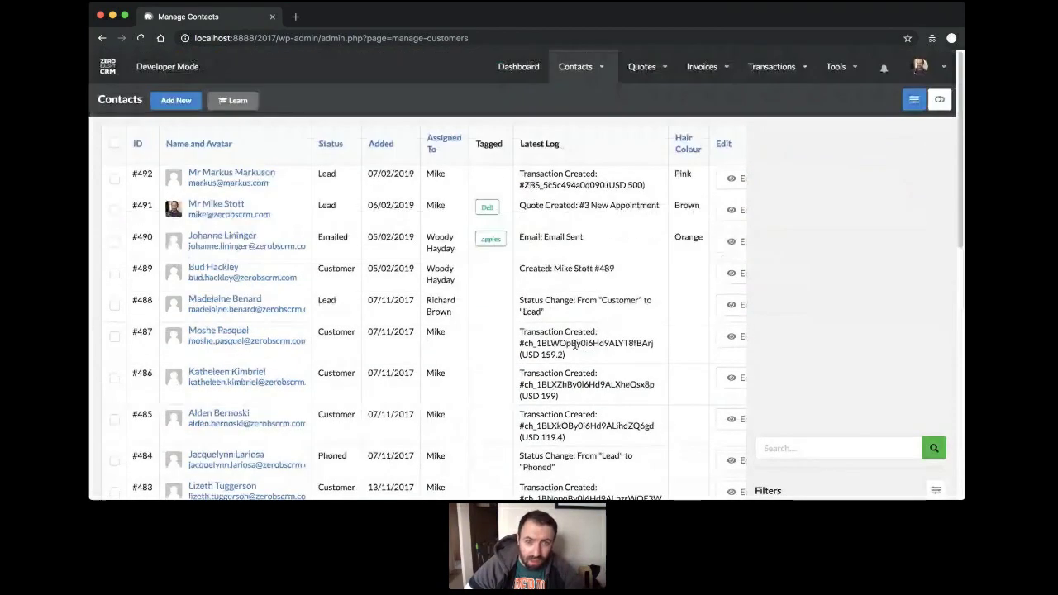
Filter the contacts list by the Dell tag via its count of 3 on Contact Tags.
{"action": "mouse_move", "coordinate": [577, 86]}
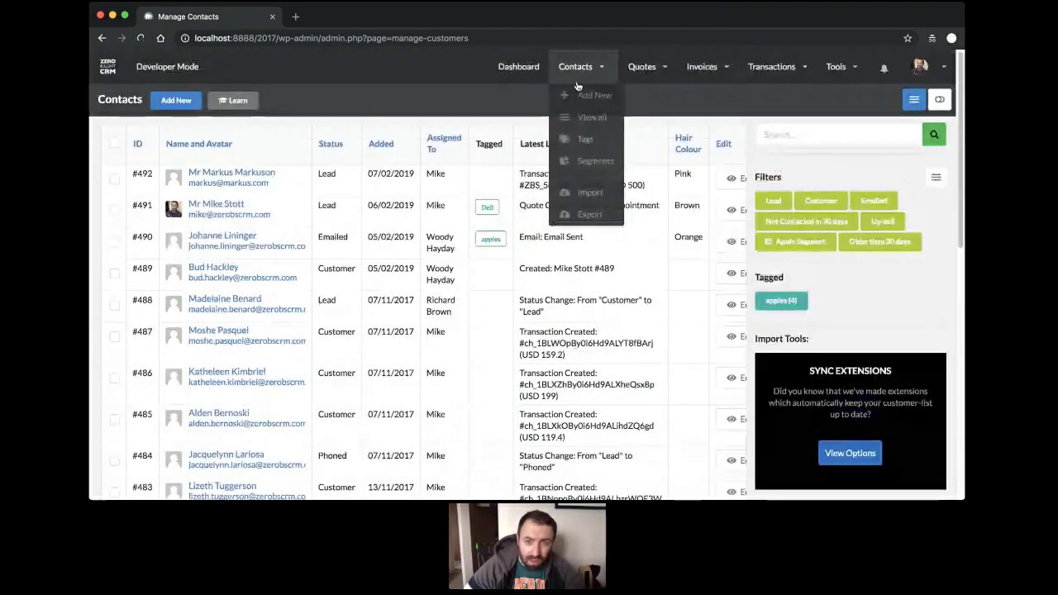
{"action": "left_click", "coordinate": [576, 142]}
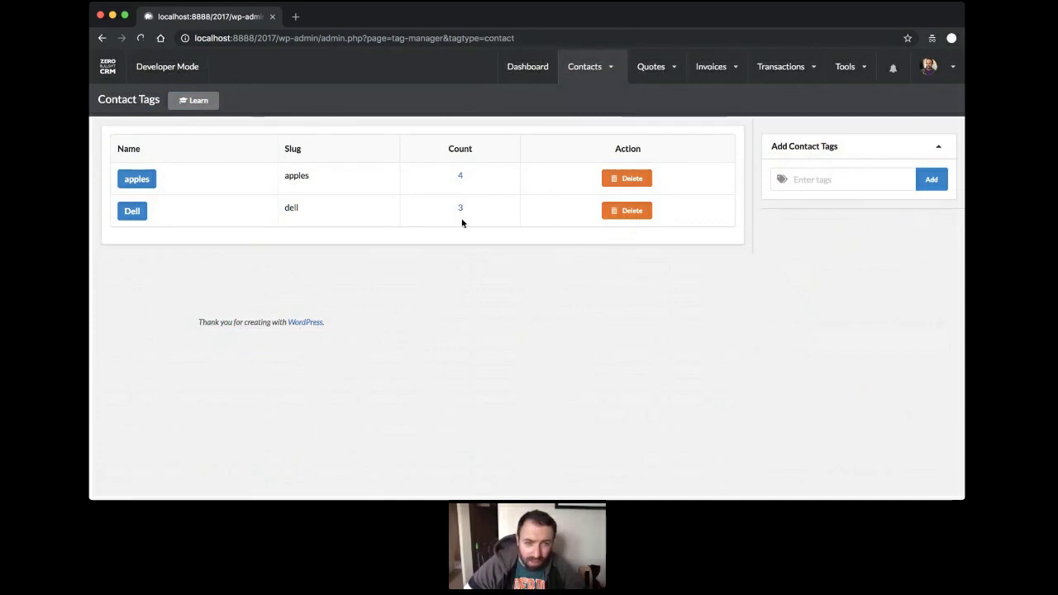
{"action": "left_click", "coordinate": [461, 209]}
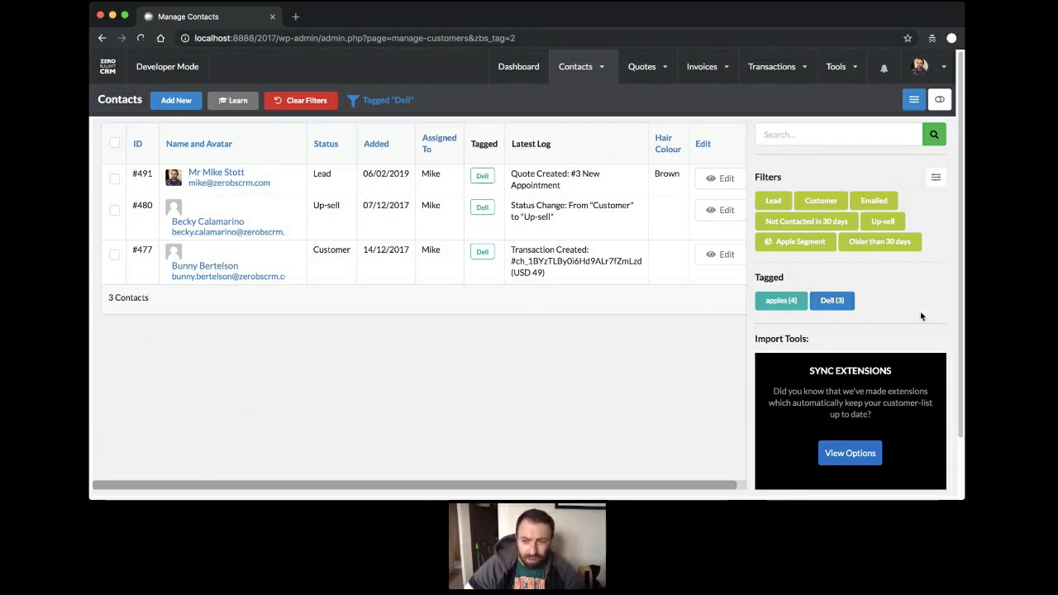
{"action": "mouse_move", "coordinate": [599, 74]}
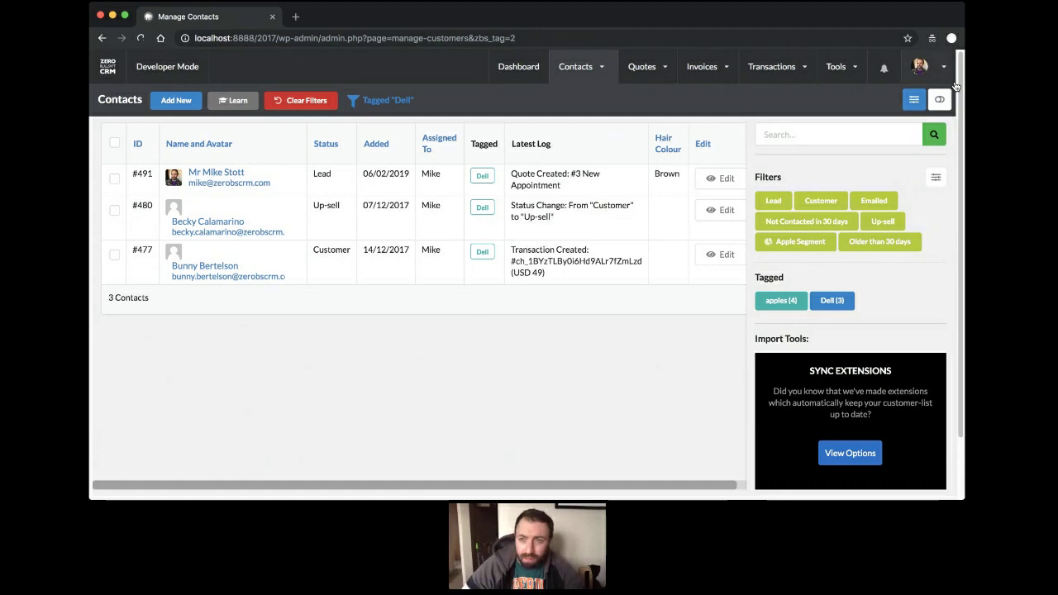
Move the Hair Colour and Latest Log columns to Available Columns and save the list options.
{"action": "left_click", "coordinate": [914, 100]}
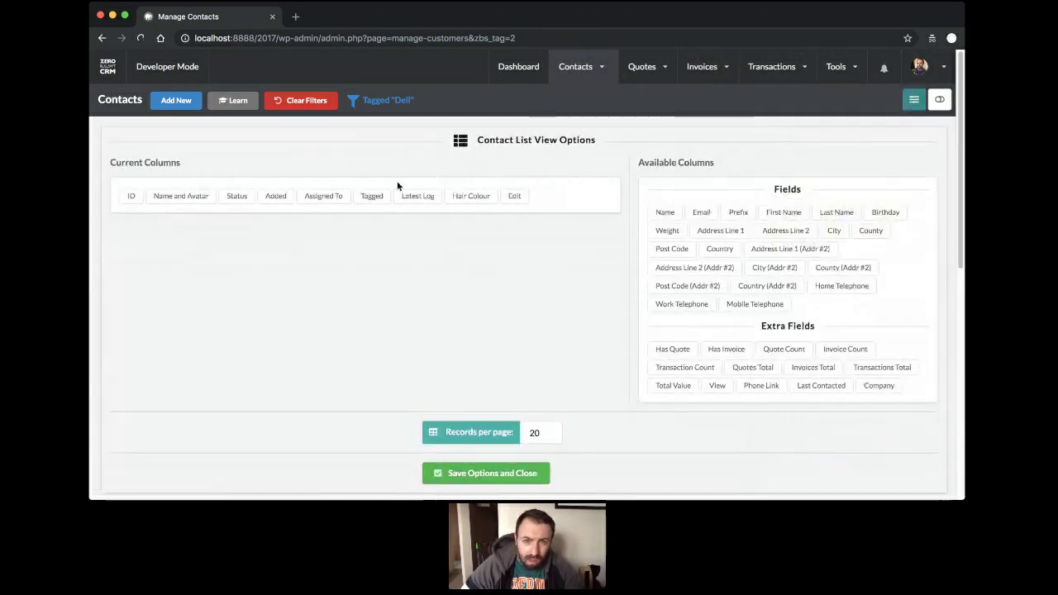
{"action": "left_click_drag", "start_coordinate": [446, 196], "coordinate": [744, 236]}
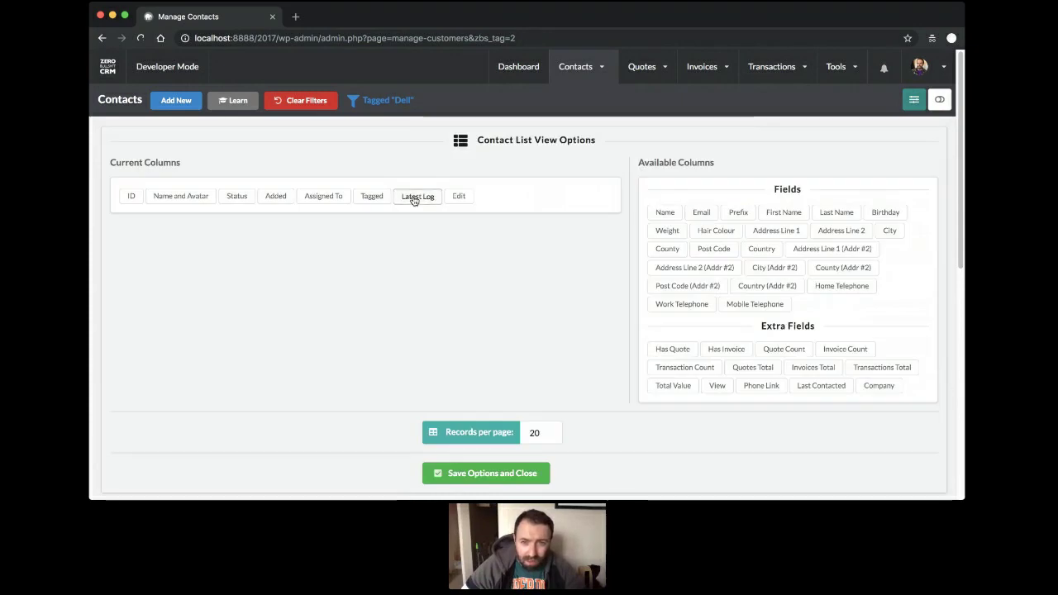
{"action": "left_click_drag", "start_coordinate": [414, 200], "coordinate": [794, 242]}
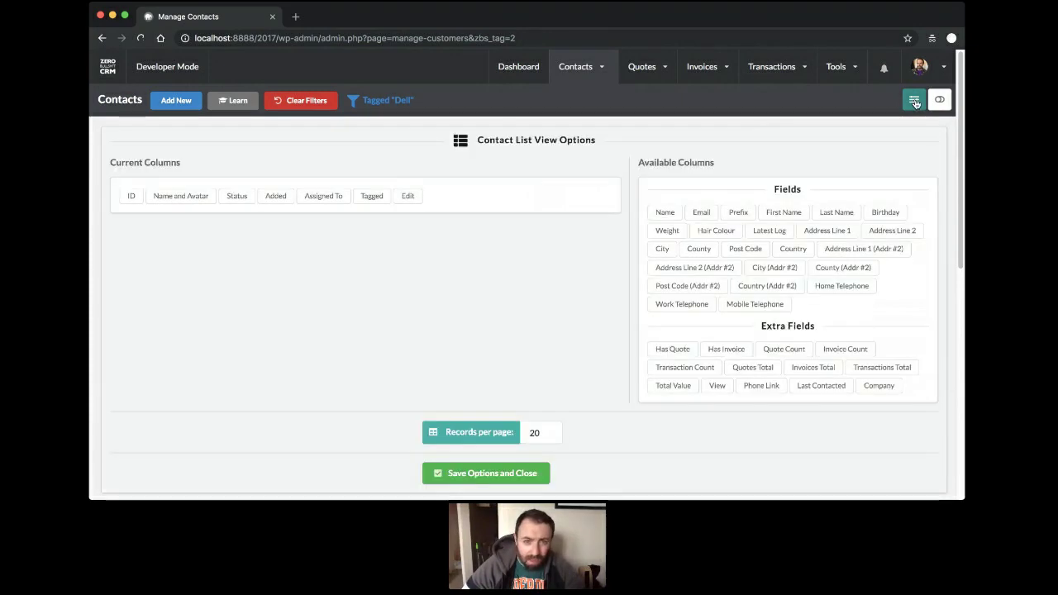
{"action": "left_click", "coordinate": [914, 100]}
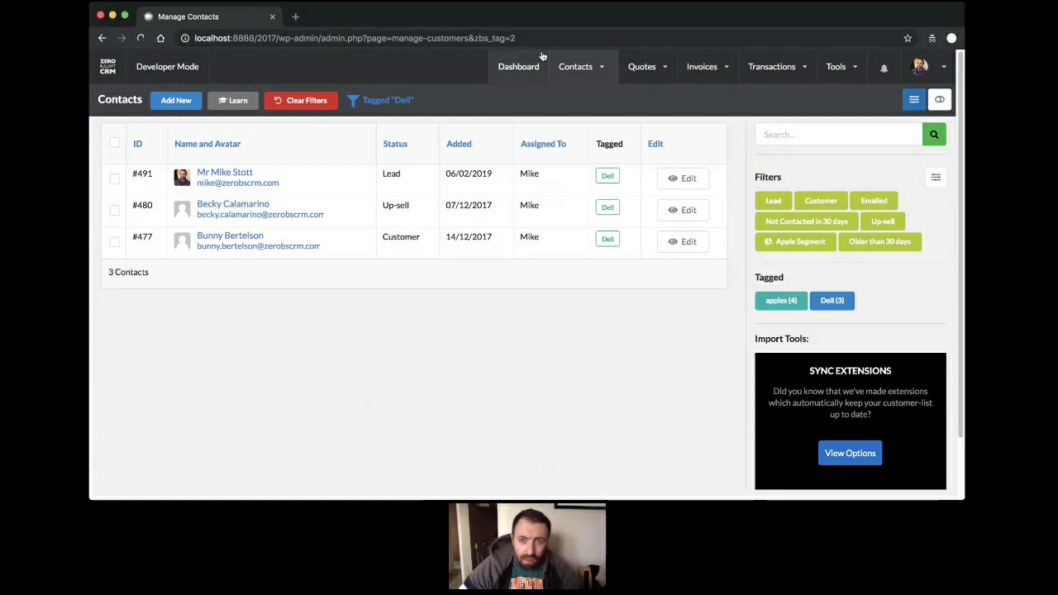
Go to the CRM Dashboard with its contact growth, 489 sales funnel and revenue charts.
{"action": "mouse_move", "coordinate": [628, 71]}
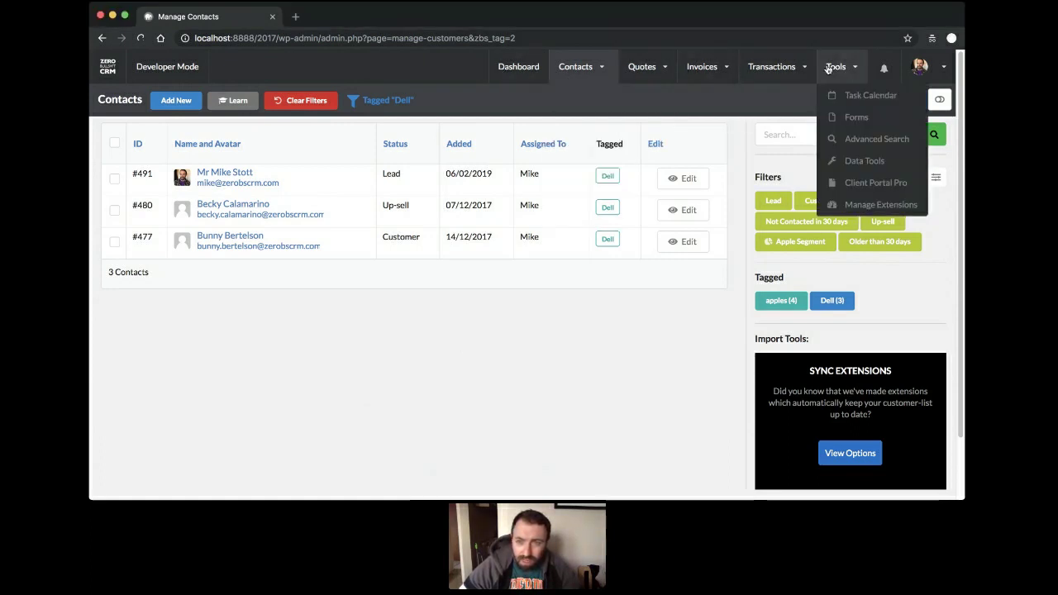
{"action": "mouse_move", "coordinate": [847, 68]}
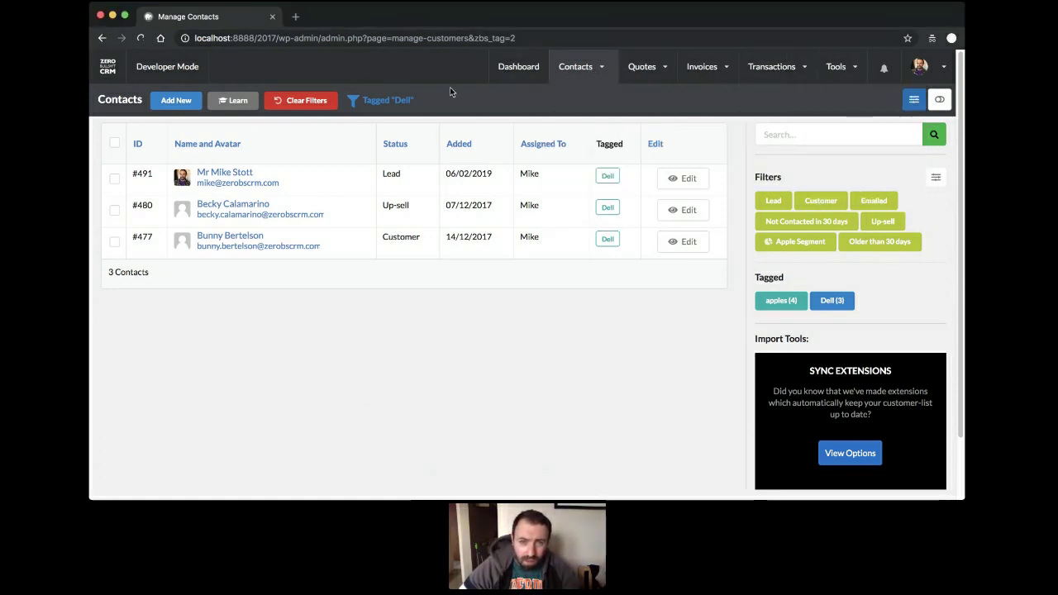
{"action": "left_click", "coordinate": [524, 80]}
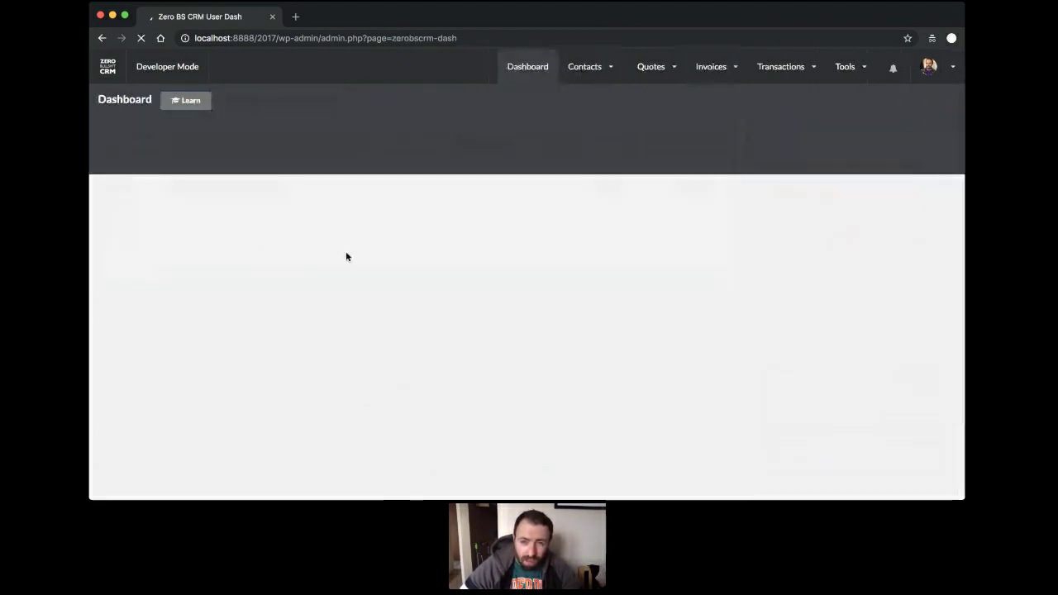
{"action": "mouse_move", "coordinate": [712, 74]}
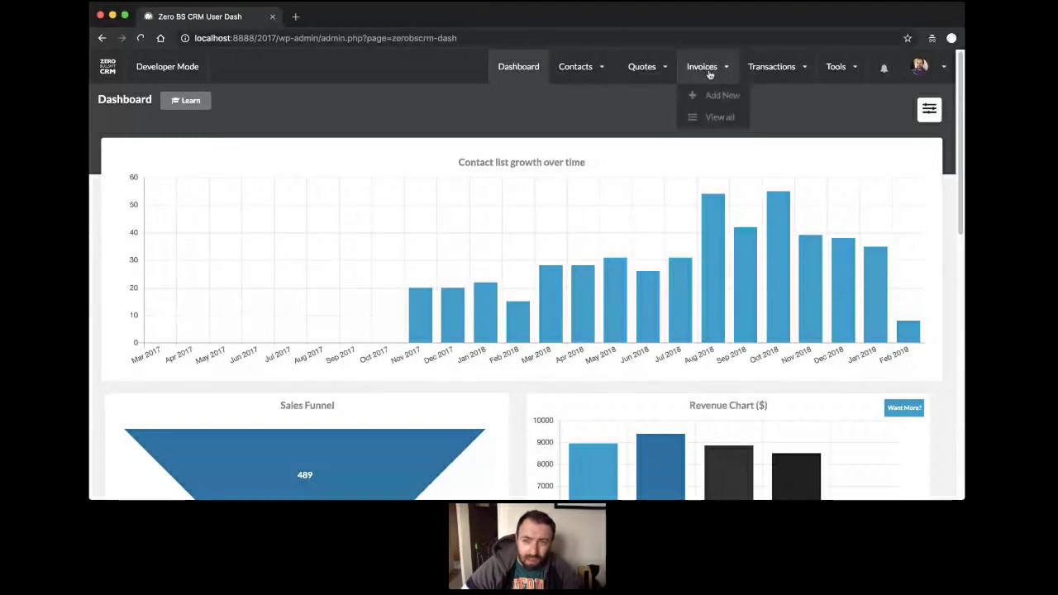
{"action": "left_click", "coordinate": [712, 119]}
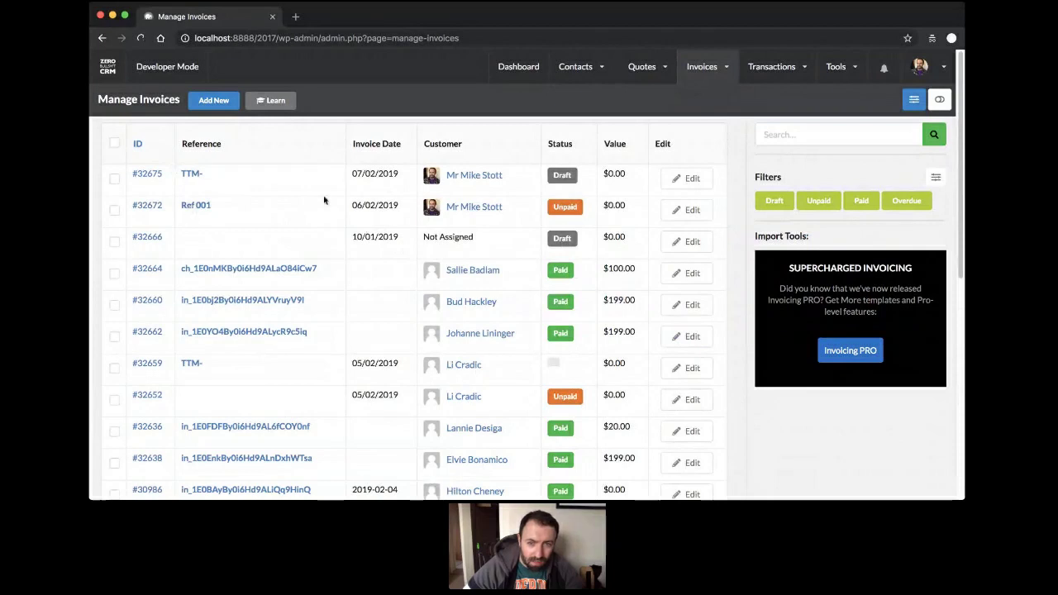
{"action": "left_click", "coordinate": [192, 210]}
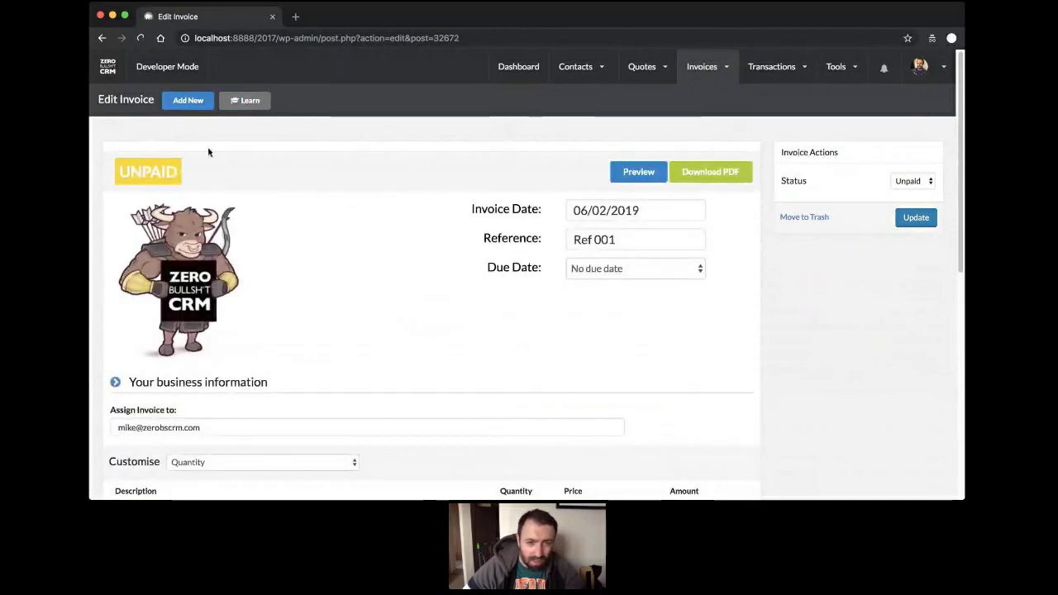
{"action": "scroll", "coordinate": [449, 225], "scroll_direction": "down", "scroll_amount": 5}
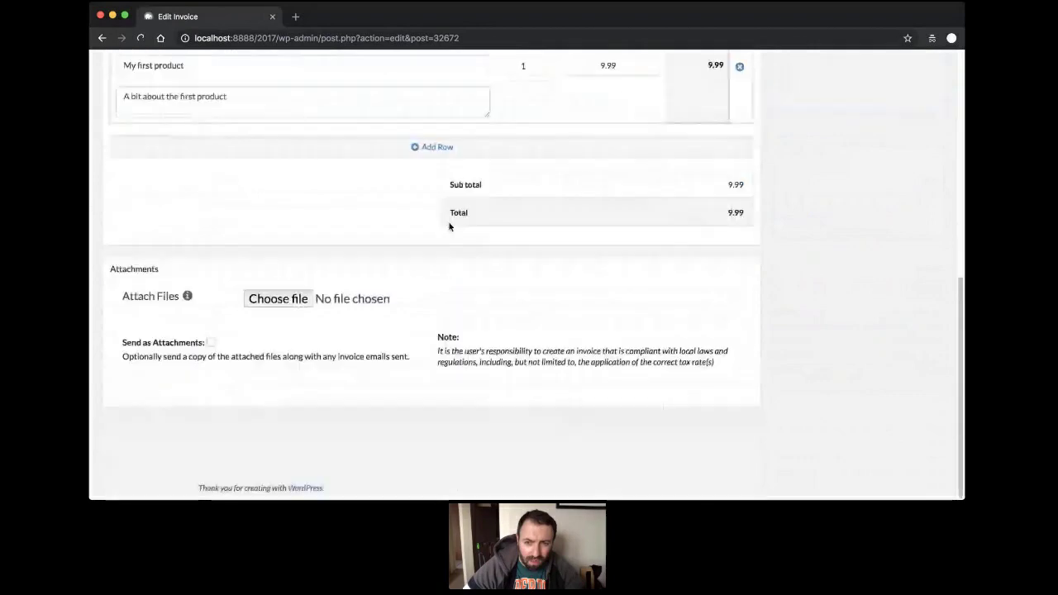
{"action": "scroll", "coordinate": [449, 226], "scroll_direction": "up", "scroll_amount": 3}
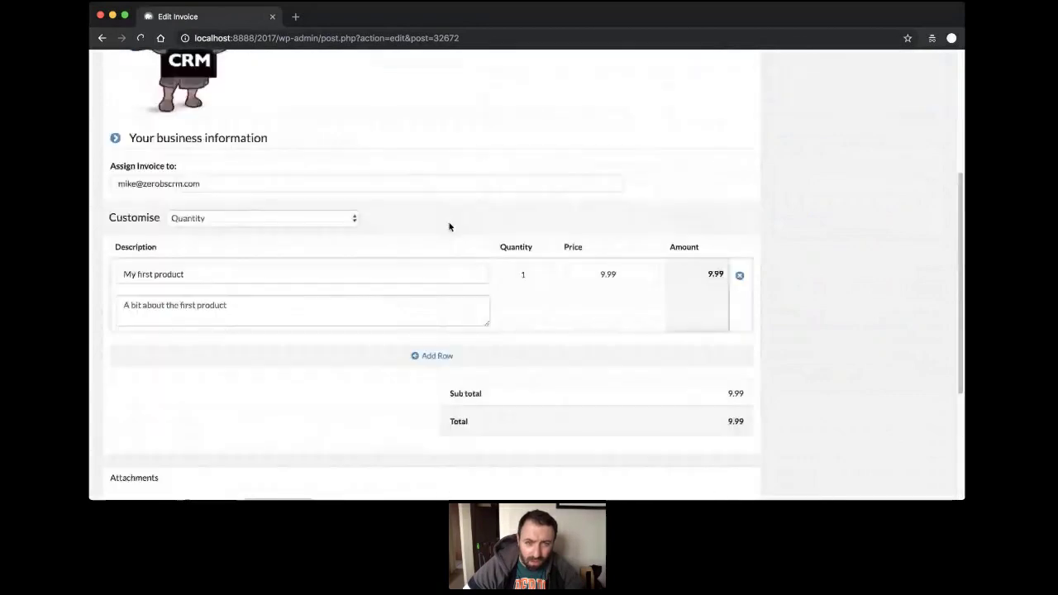
{"action": "scroll", "coordinate": [450, 226], "scroll_direction": "up", "scroll_amount": 4}
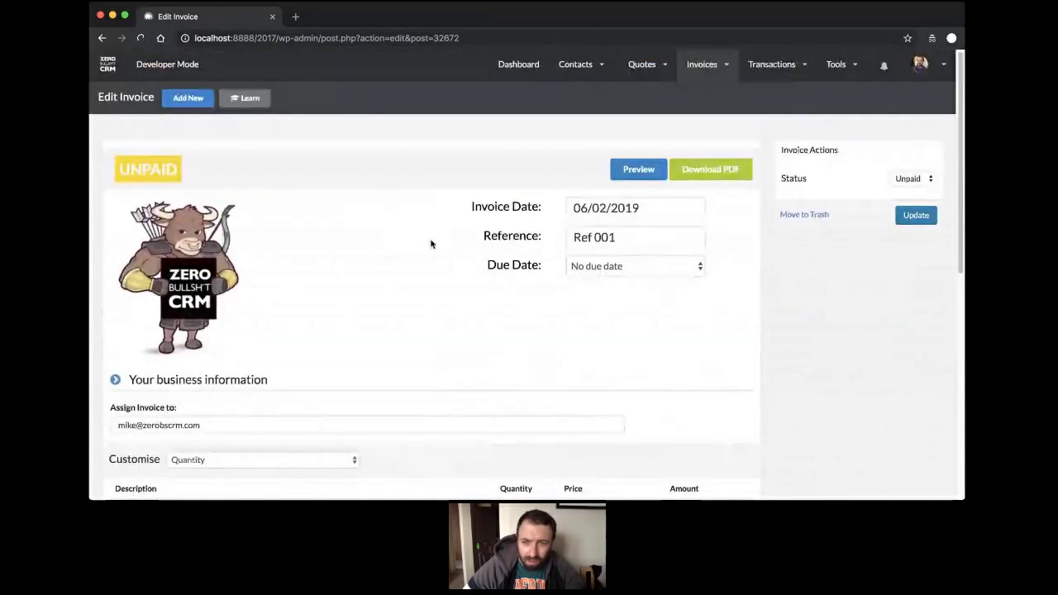
{"action": "scroll", "coordinate": [431, 244], "scroll_direction": "down", "scroll_amount": 2}
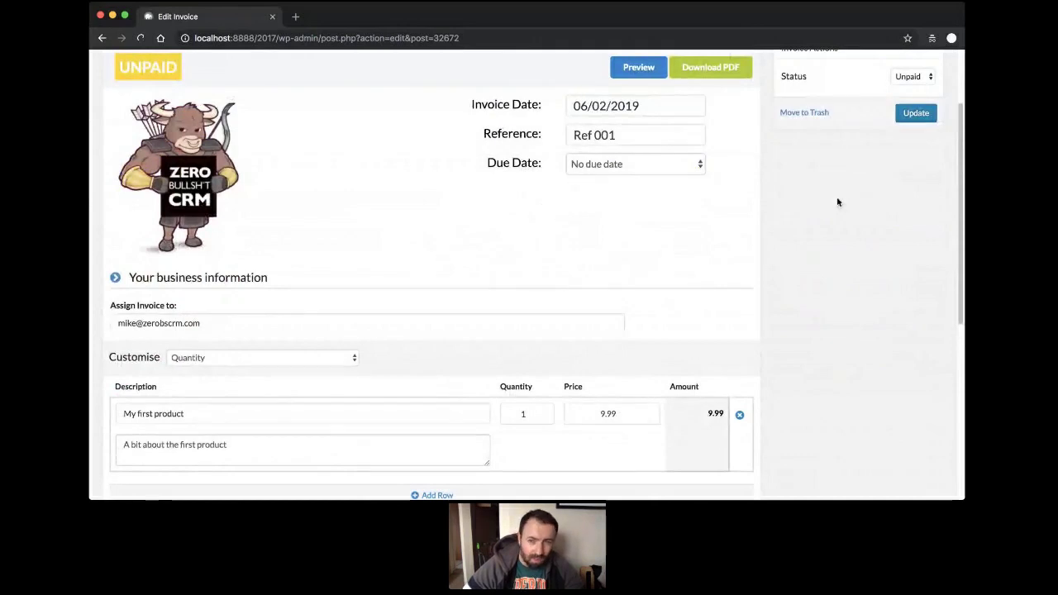
{"action": "scroll", "coordinate": [663, 212], "scroll_direction": "up", "scroll_amount": 2}
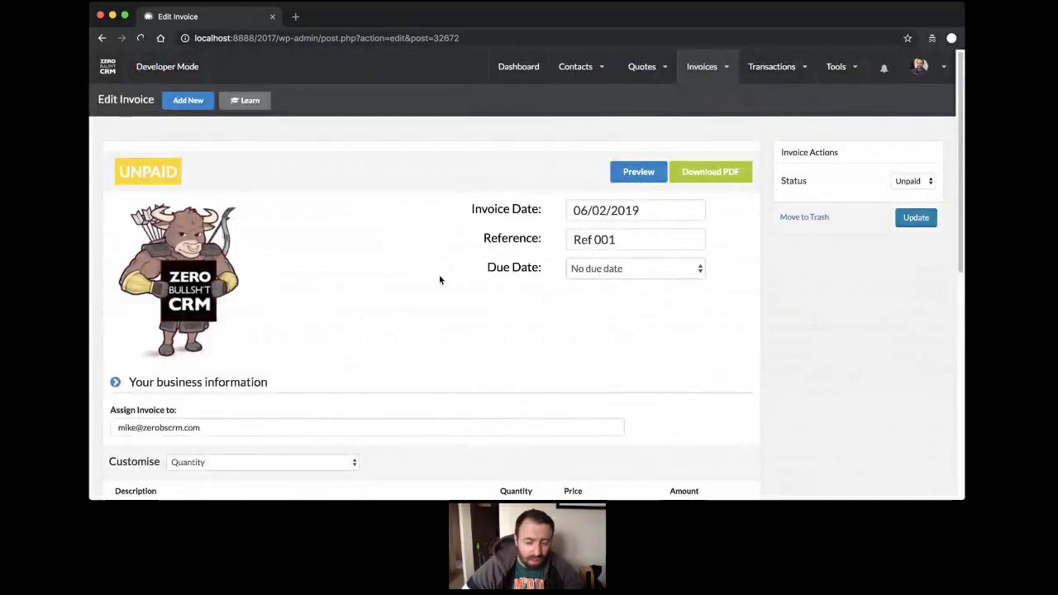
{"action": "scroll", "coordinate": [822, 285], "scroll_direction": "down", "scroll_amount": 3}
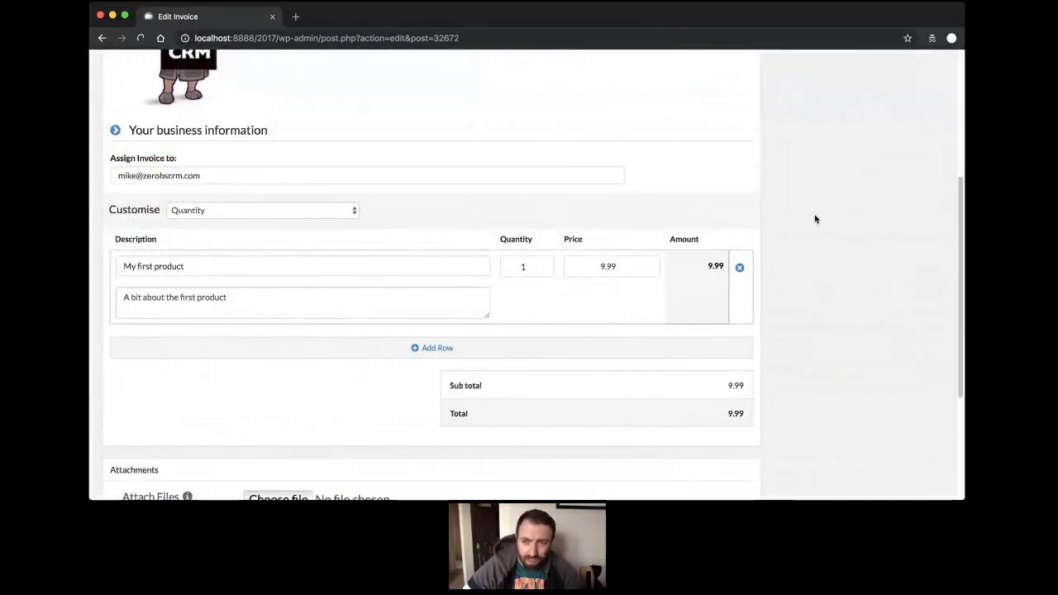
{"action": "scroll", "coordinate": [817, 221], "scroll_direction": "up", "scroll_amount": 3}
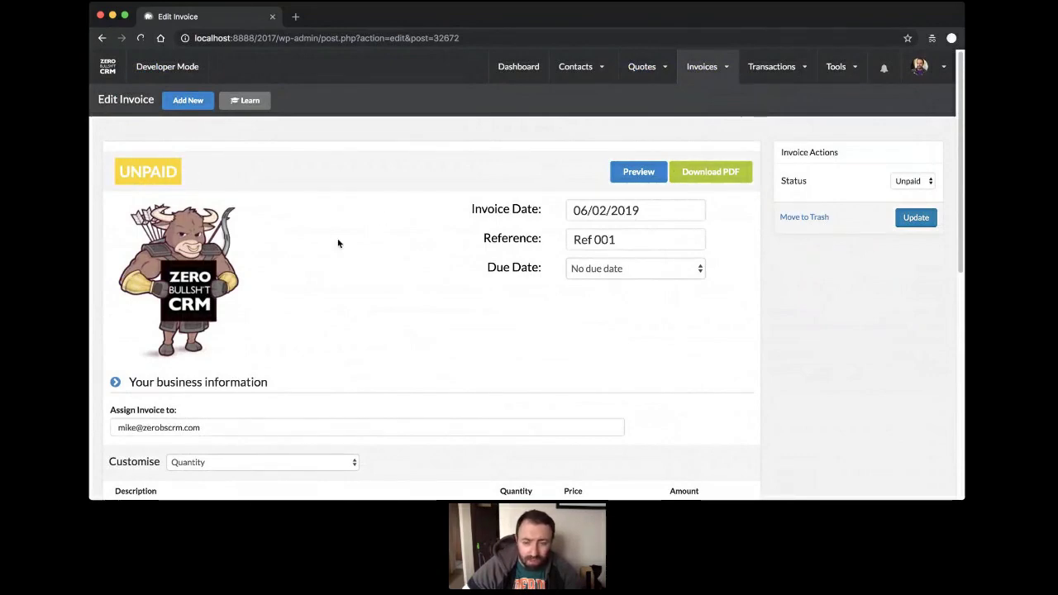
{"action": "mouse_move", "coordinate": [249, 270]}
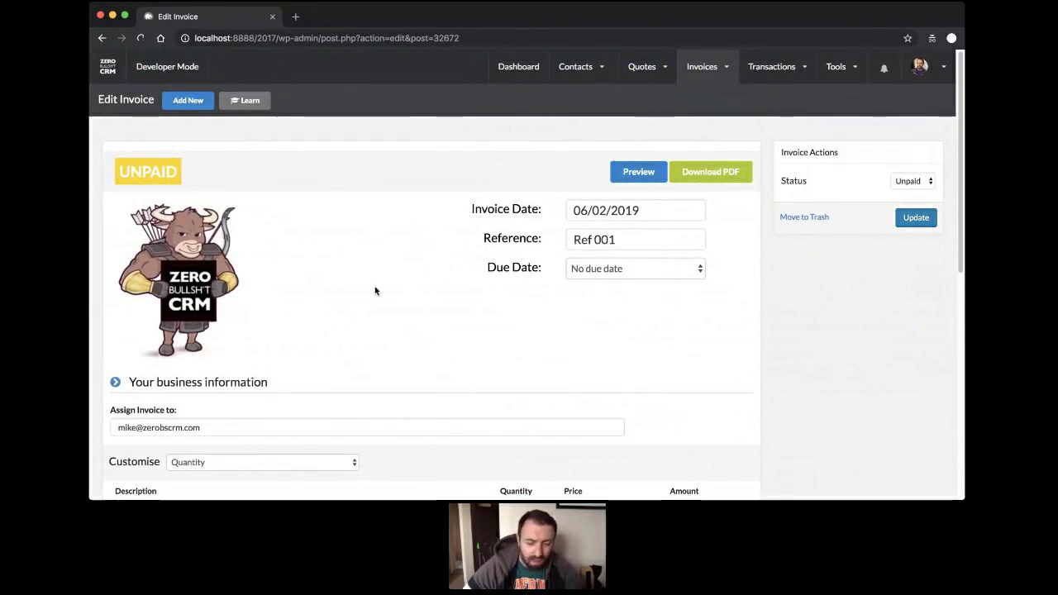
{"action": "scroll", "coordinate": [376, 290], "scroll_direction": "down", "scroll_amount": 3}
Add two empty line items to the invoice.
{"action": "left_click", "coordinate": [416, 397]}
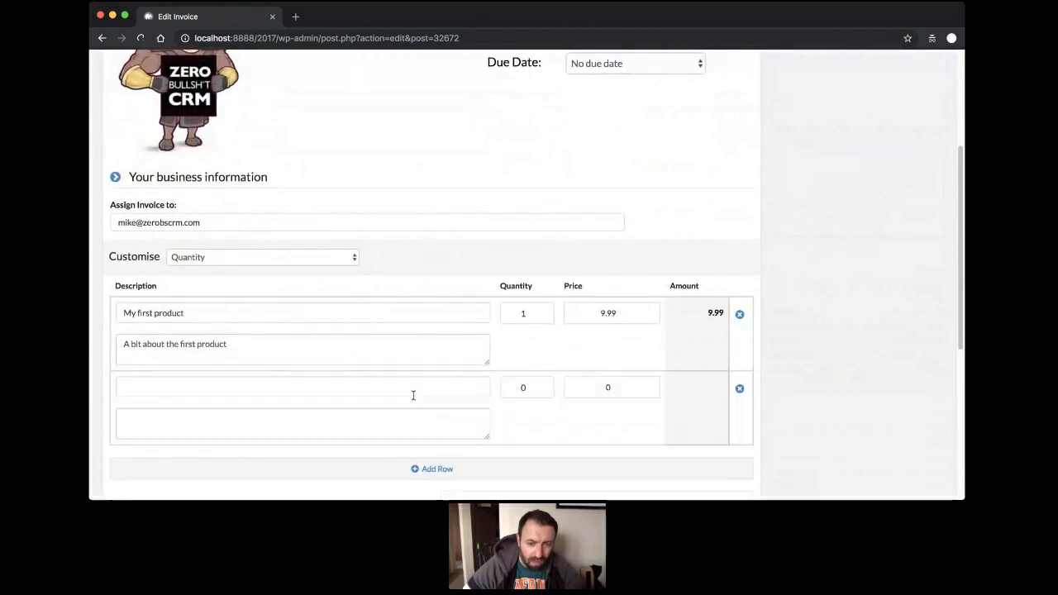
{"action": "scroll", "coordinate": [455, 330], "scroll_direction": "down", "scroll_amount": 2}
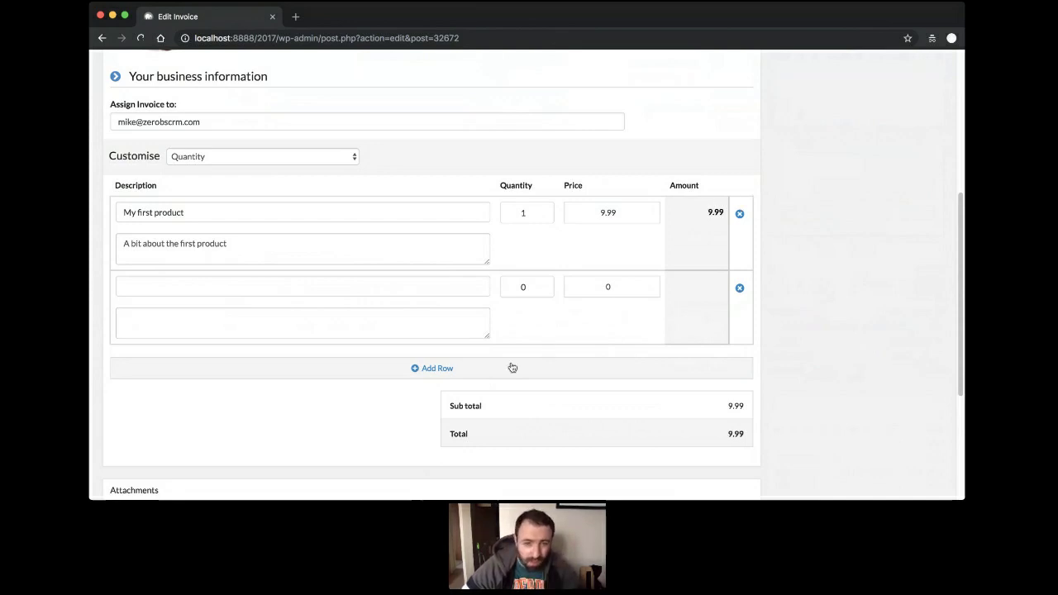
{"action": "left_click", "coordinate": [450, 377]}
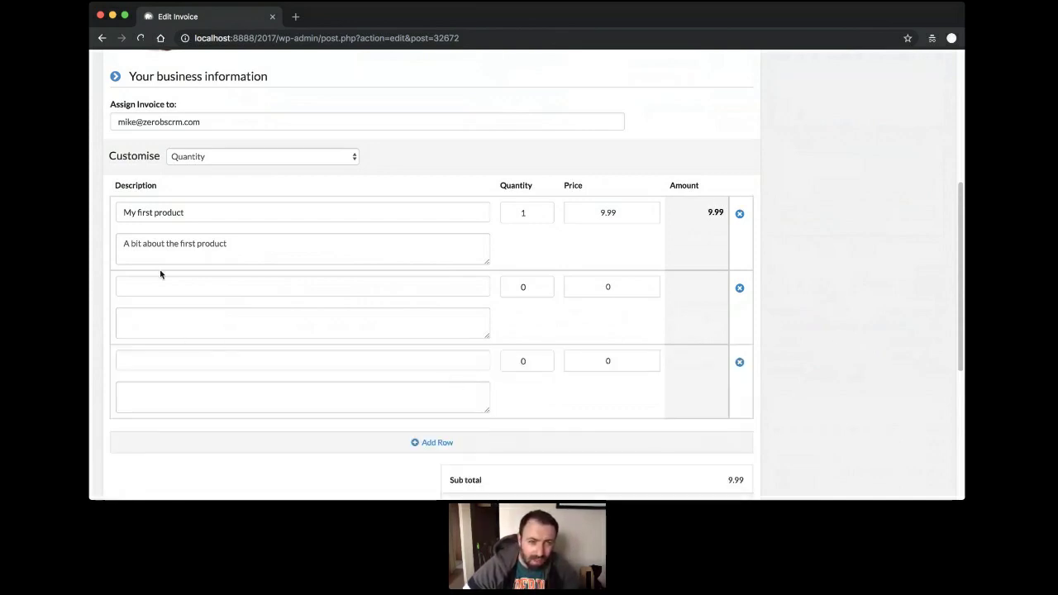
{"action": "left_click", "coordinate": [176, 213]}
{"action": "left_click", "coordinate": [251, 250]}
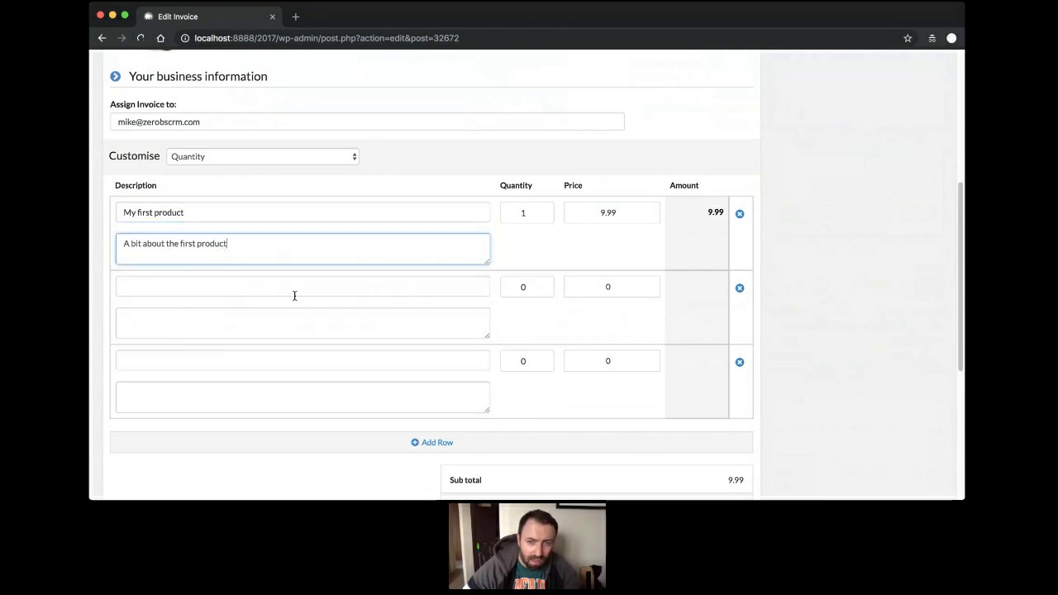
Set the second invoice line to quantity 5 at price 20.
{"action": "left_click", "coordinate": [528, 284]}
{"action": "type", "text": "5"}
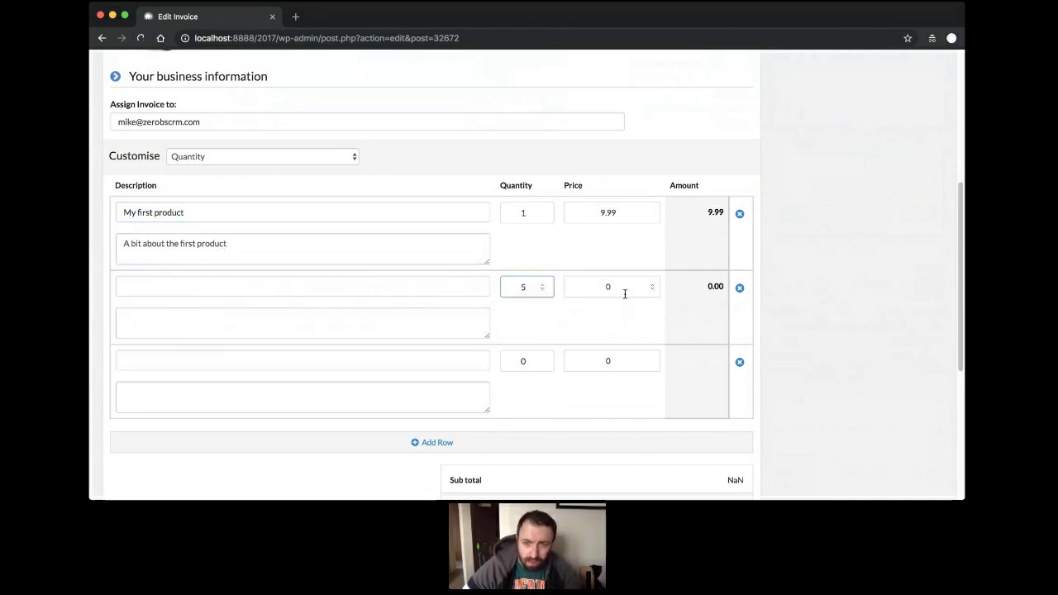
{"action": "left_click", "coordinate": [622, 291]}
{"action": "type", "text": "20"}
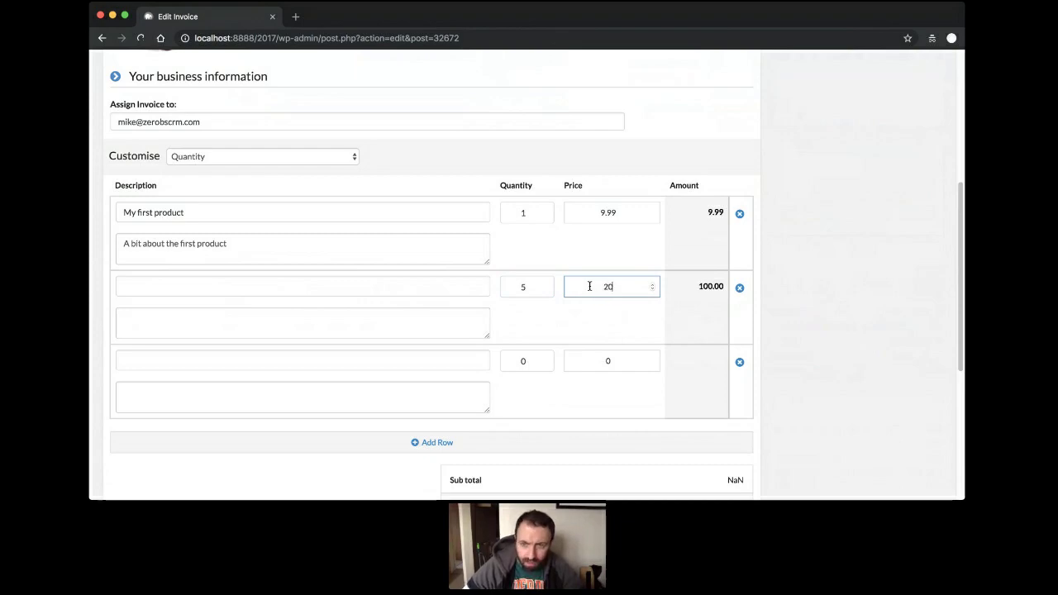
{"action": "left_click", "coordinate": [808, 237]}
{"action": "scroll", "coordinate": [808, 238], "scroll_direction": "down", "scroll_amount": 3}
{"action": "scroll", "coordinate": [796, 248], "scroll_direction": "up", "scroll_amount": 8}
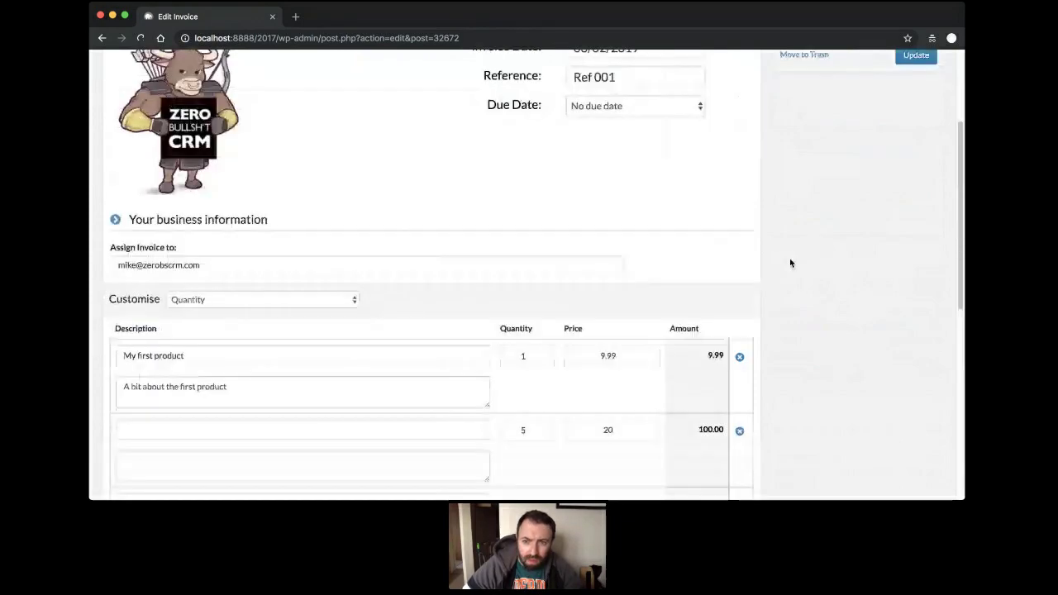
{"action": "scroll", "coordinate": [782, 273], "scroll_direction": "down", "scroll_amount": 5}
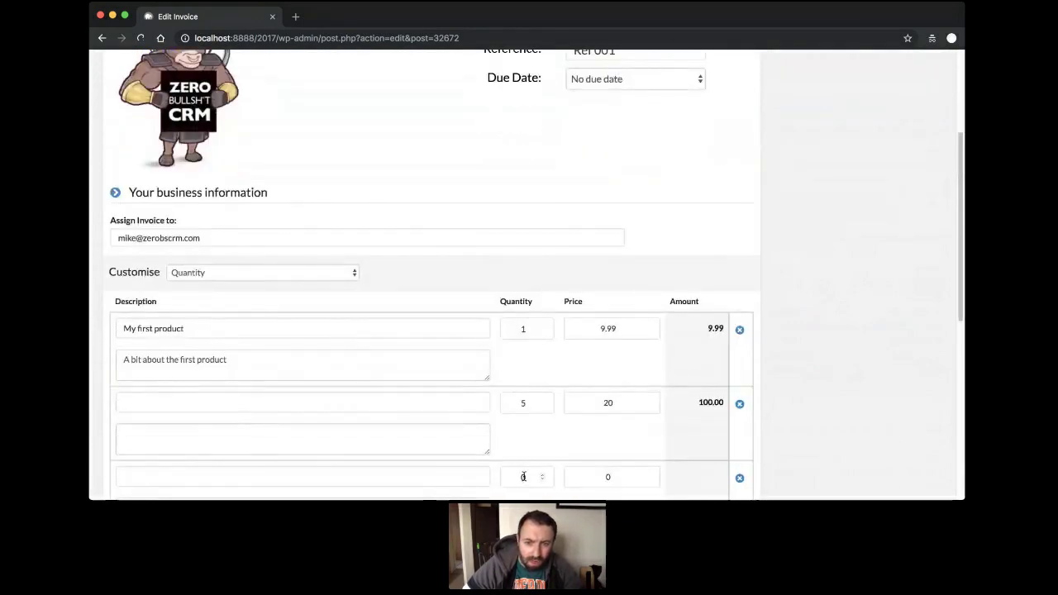
Set the third line to quantity 5 at price 10, bringing the total to 159.99.
{"action": "left_click", "coordinate": [524, 475]}
{"action": "type", "text": "5"}
{"action": "key", "text": "Tab"}
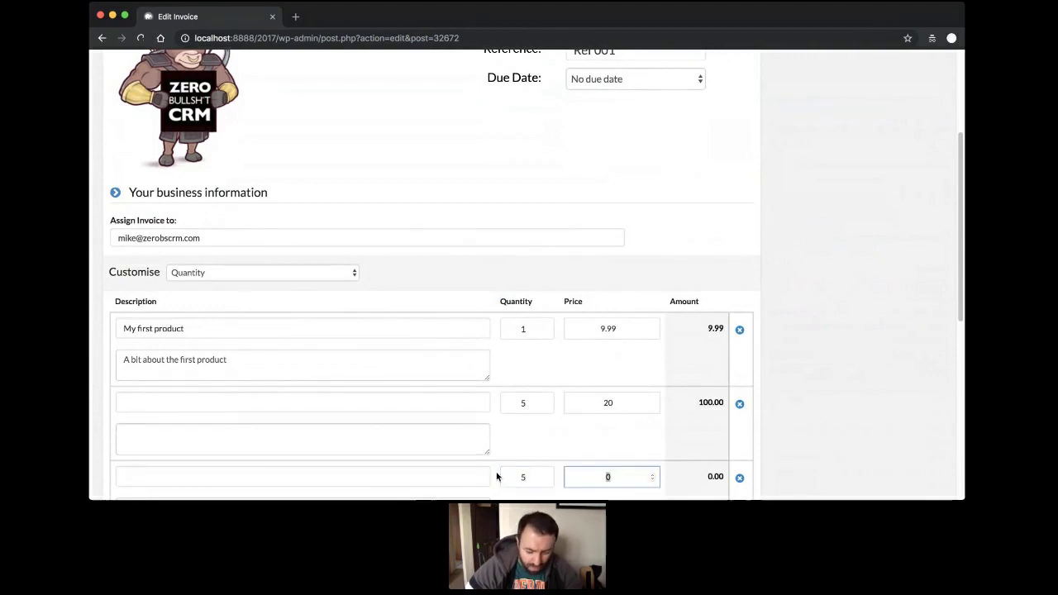
{"action": "type", "text": "10"}
{"action": "left_click", "coordinate": [264, 401]}
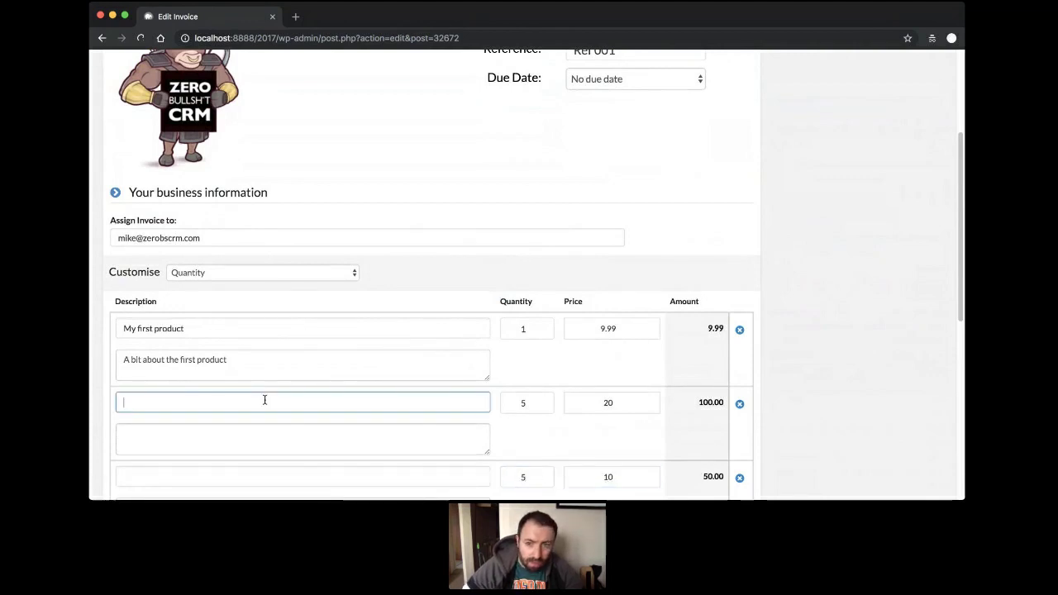
{"action": "scroll", "coordinate": [276, 402], "scroll_direction": "down", "scroll_amount": 5}
{"action": "scroll", "coordinate": [276, 402], "scroll_direction": "up", "scroll_amount": 6}
{"action": "scroll", "coordinate": [272, 398], "scroll_direction": "down", "scroll_amount": 6}
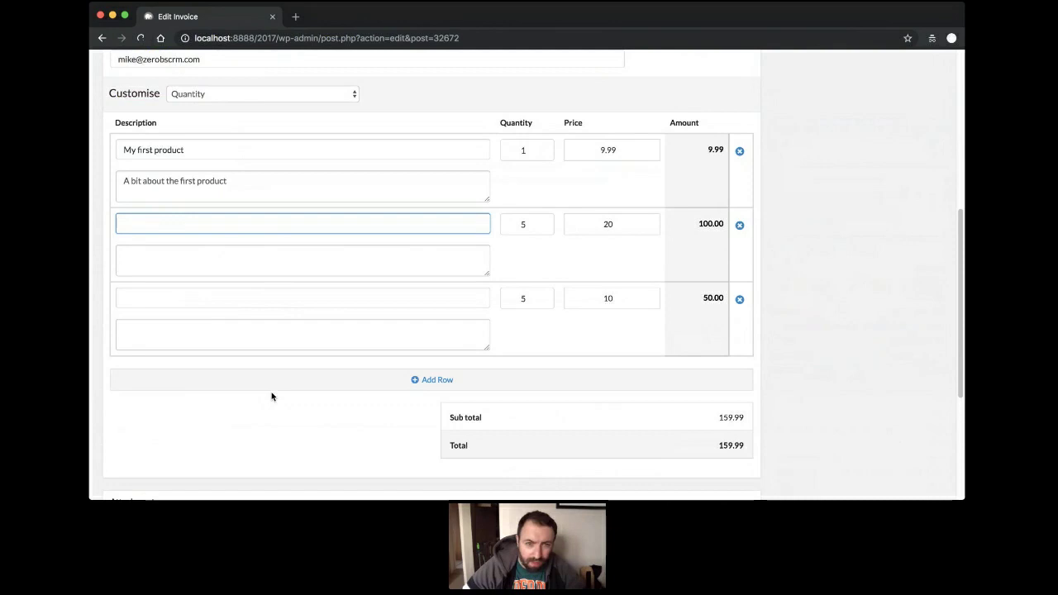
{"action": "left_click", "coordinate": [273, 254]}
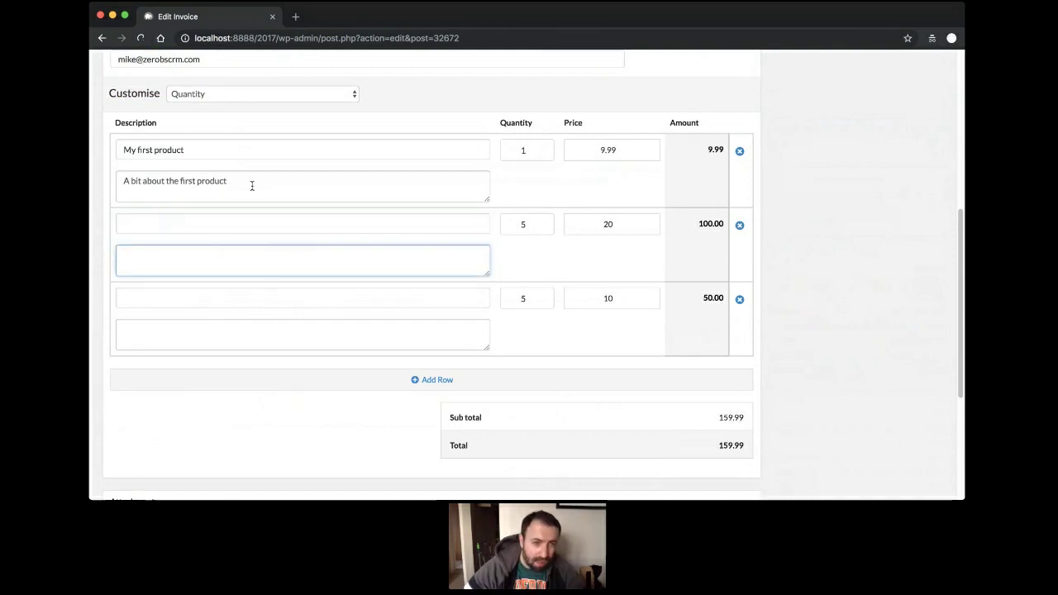
{"action": "scroll", "coordinate": [355, 246], "scroll_direction": "up", "scroll_amount": 5}
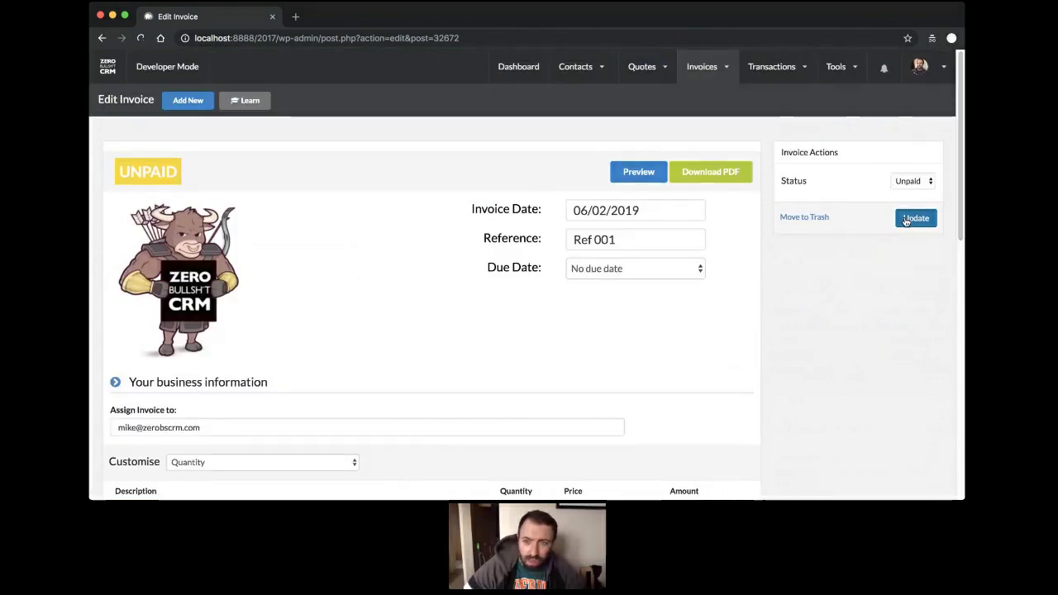
Update invoice Ref 001 to store its new lines while it stays Unpaid.
{"action": "left_click", "coordinate": [903, 222]}
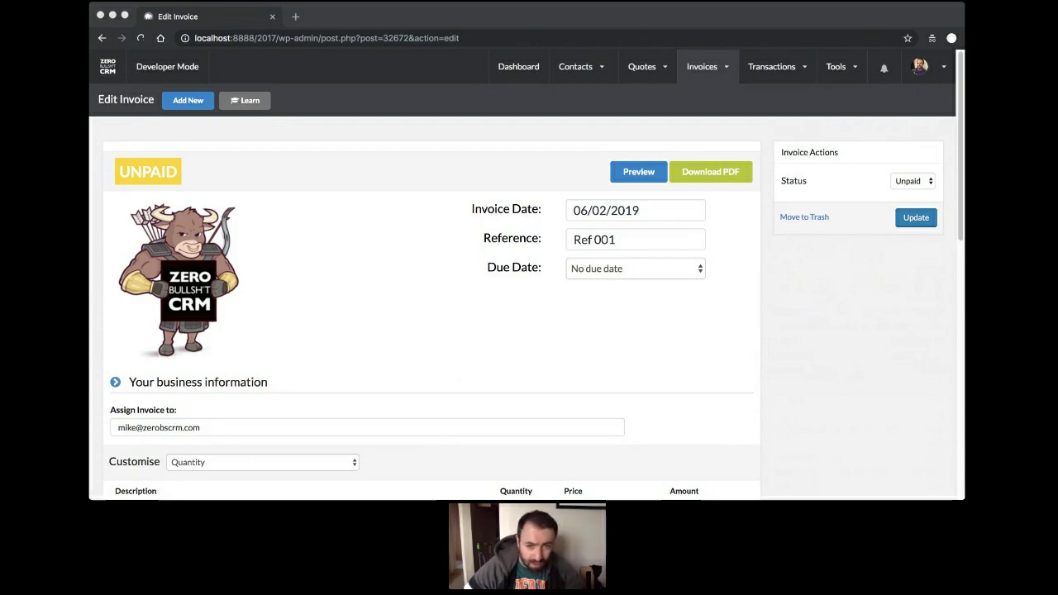
{"action": "left_click", "coordinate": [426, 334]}
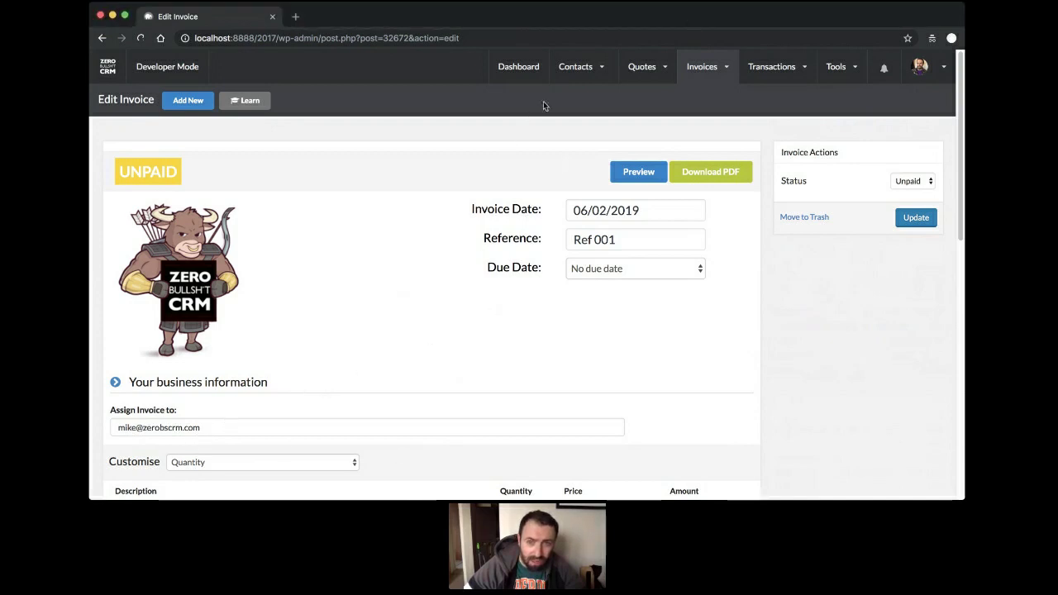
{"action": "mouse_move", "coordinate": [575, 70]}
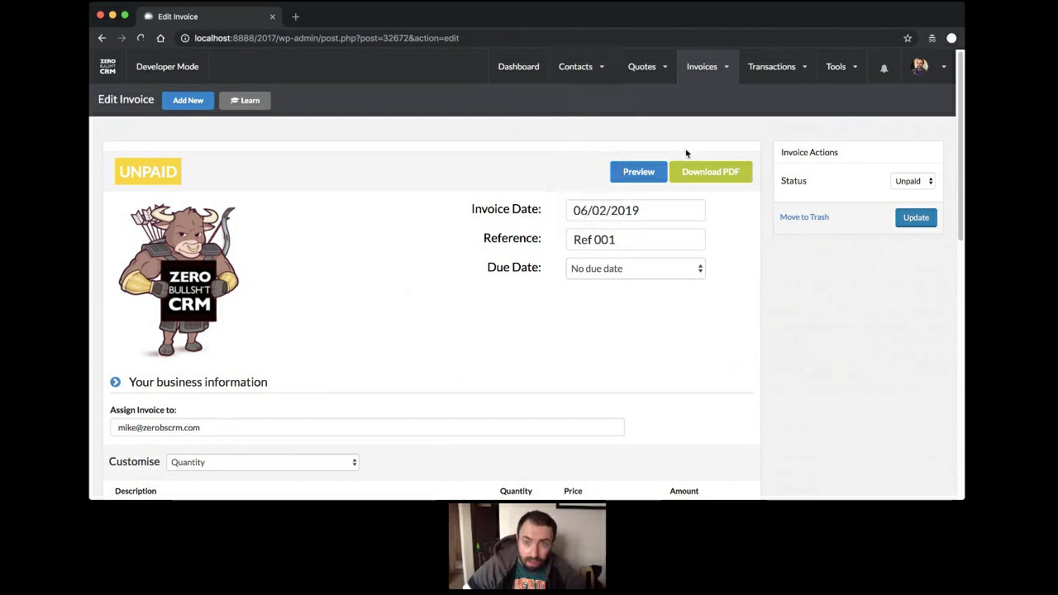
Download invoice-32672.pdf and review its three lines and $0.00 total in Chrome's viewer.
{"action": "left_click", "coordinate": [692, 175]}
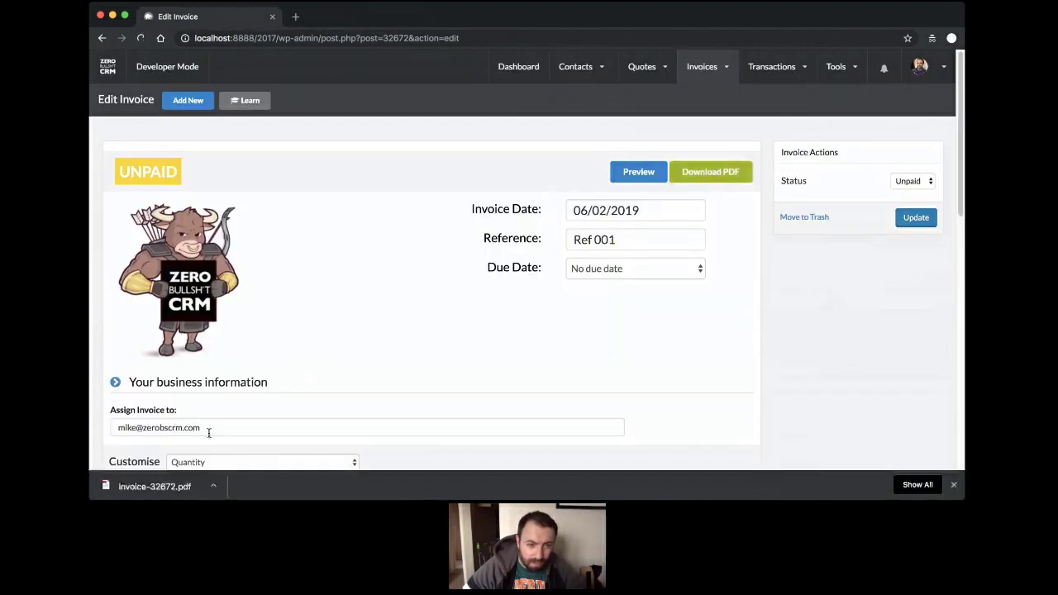
{"action": "left_click", "coordinate": [157, 487]}
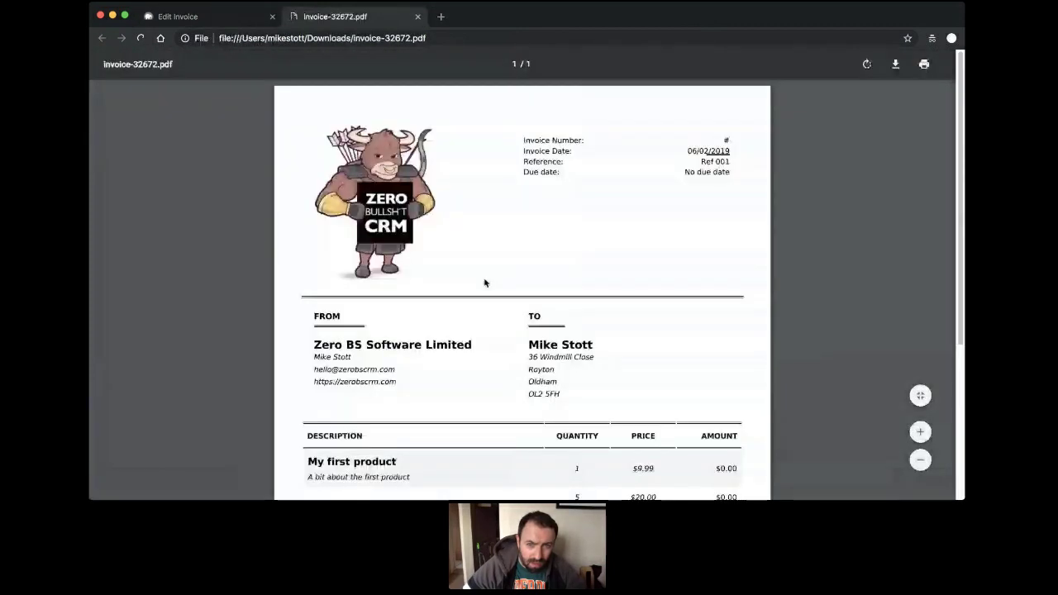
{"action": "scroll", "coordinate": [485, 283], "scroll_direction": "down", "scroll_amount": 4}
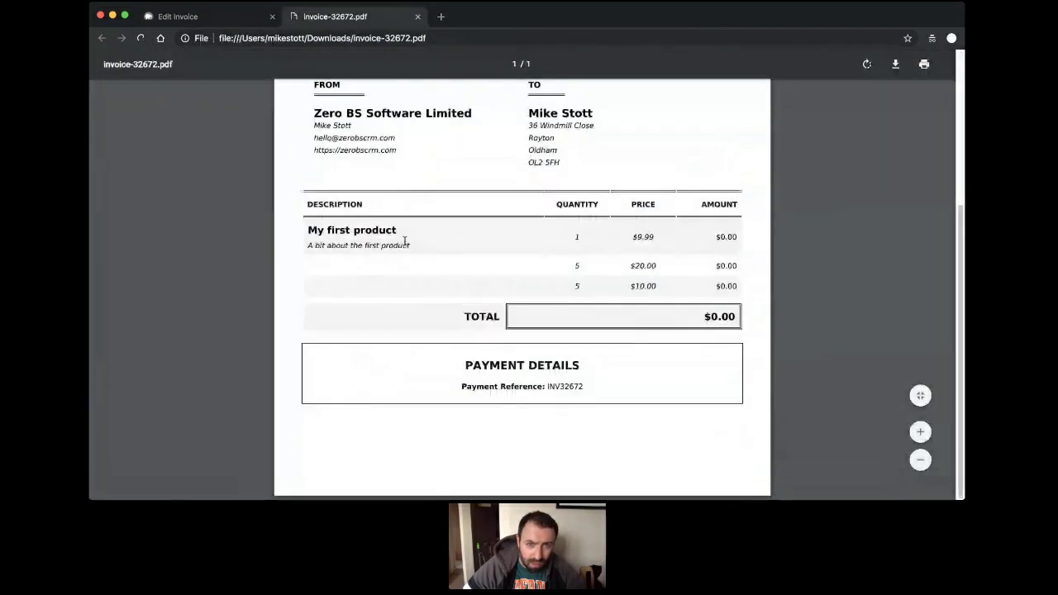
{"action": "scroll", "coordinate": [404, 242], "scroll_direction": "up", "scroll_amount": 4}
{"action": "scroll", "coordinate": [401, 248], "scroll_direction": "down", "scroll_amount": 3}
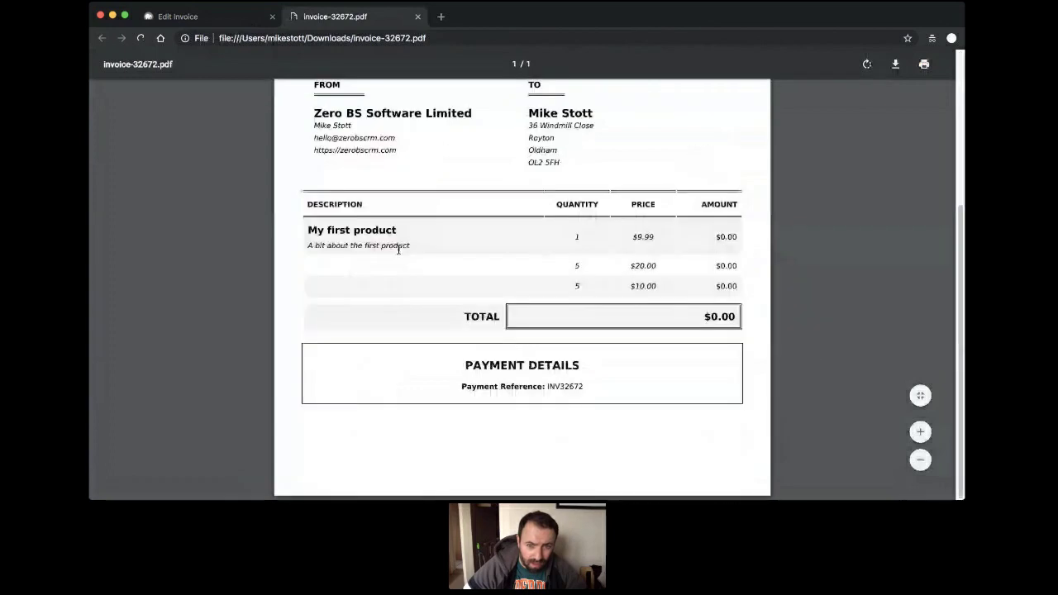
{"action": "scroll", "coordinate": [398, 249], "scroll_direction": "up", "scroll_amount": 3}
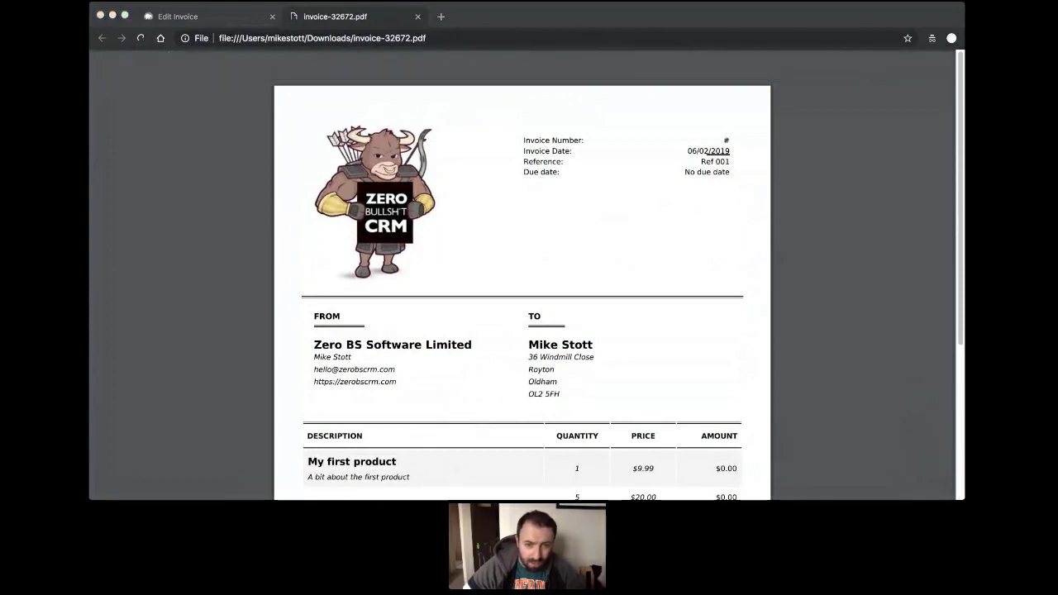
Return from the PDF to the CRM Dashboard and reach the General Settings page.
{"action": "left_click", "coordinate": [195, 23]}
{"action": "mouse_move", "coordinate": [605, 72]}
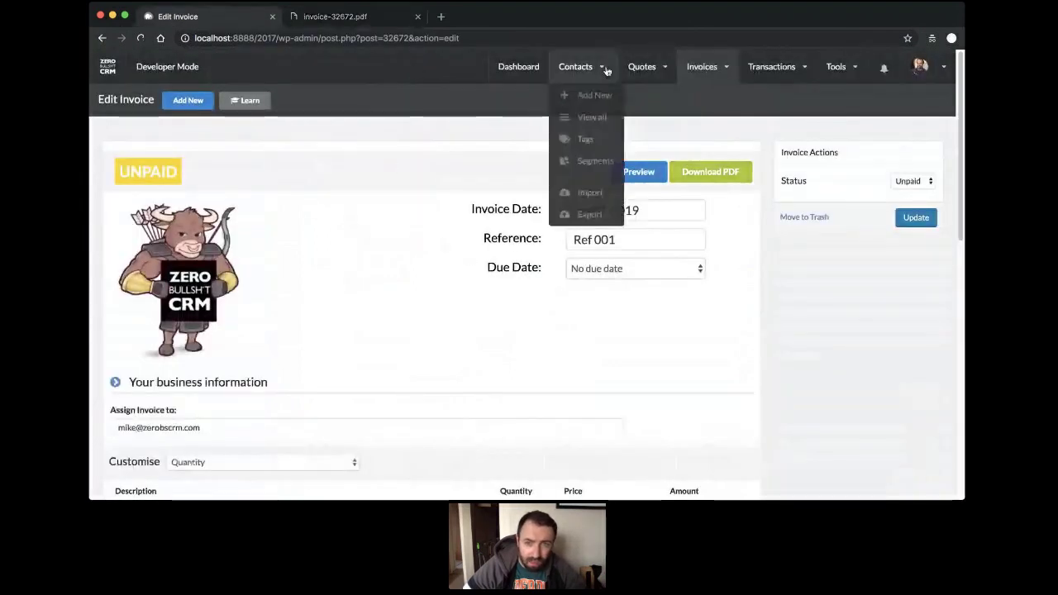
{"action": "mouse_move", "coordinate": [703, 66]}
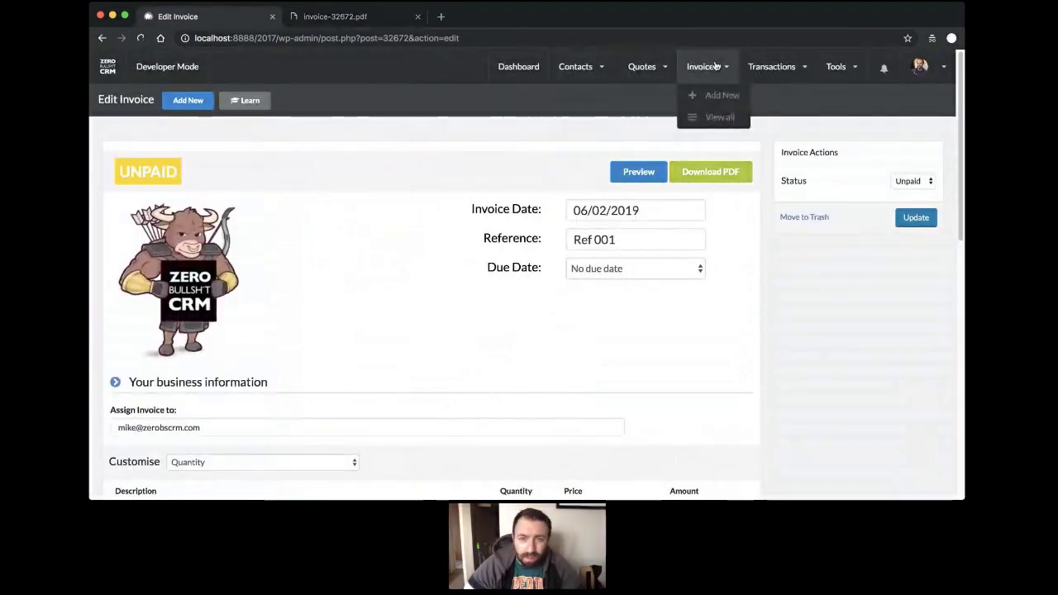
{"action": "left_click", "coordinate": [519, 72]}
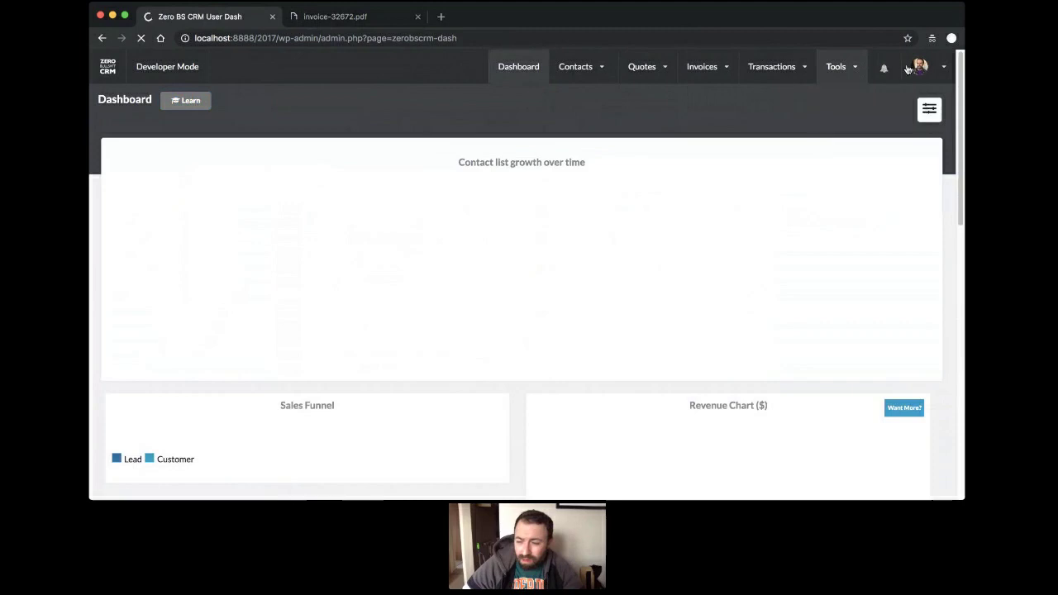
{"action": "mouse_move", "coordinate": [920, 66]}
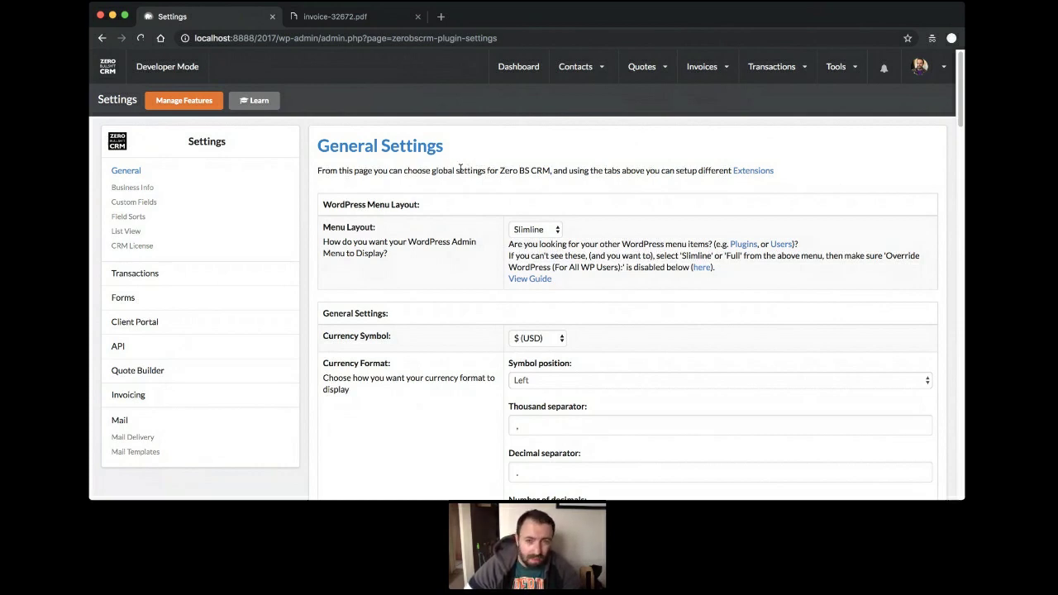
Open the Data Tools page from the Tools menu in the top navigation.
{"action": "mouse_move", "coordinate": [600, 72]}
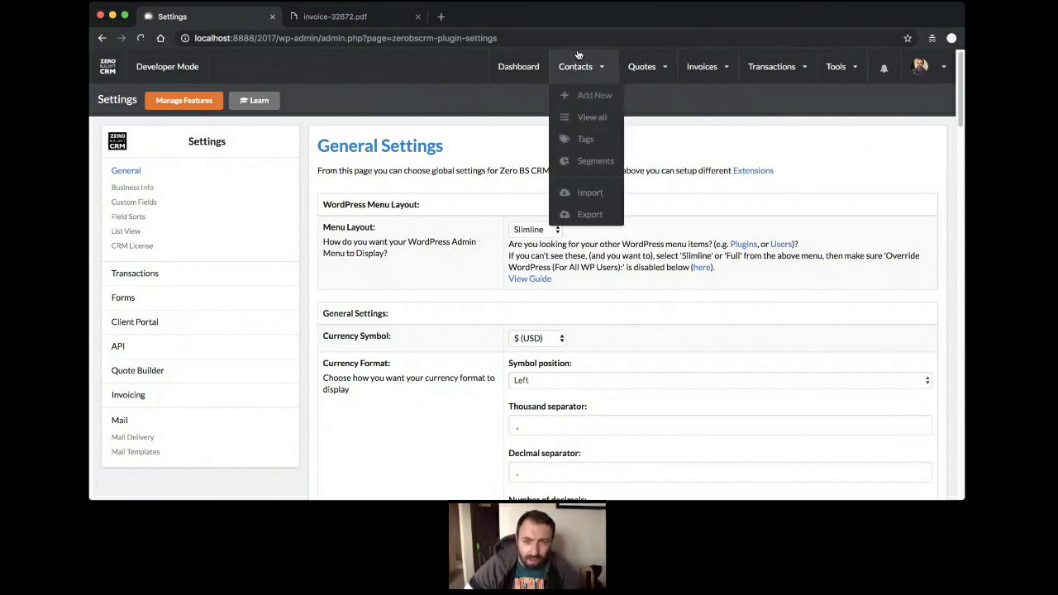
{"action": "mouse_move", "coordinate": [594, 71]}
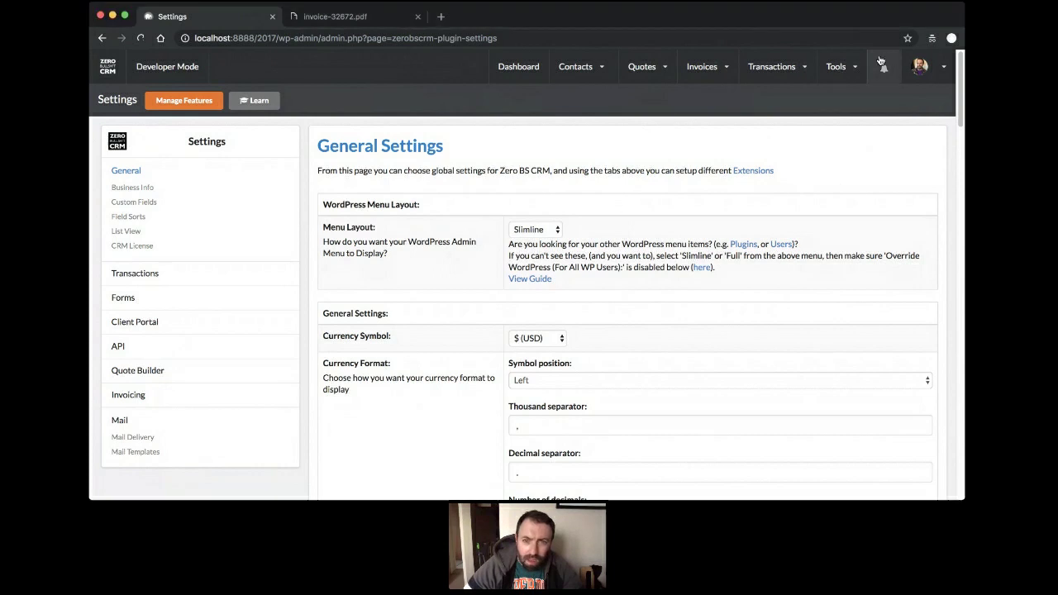
{"action": "mouse_move", "coordinate": [844, 73]}
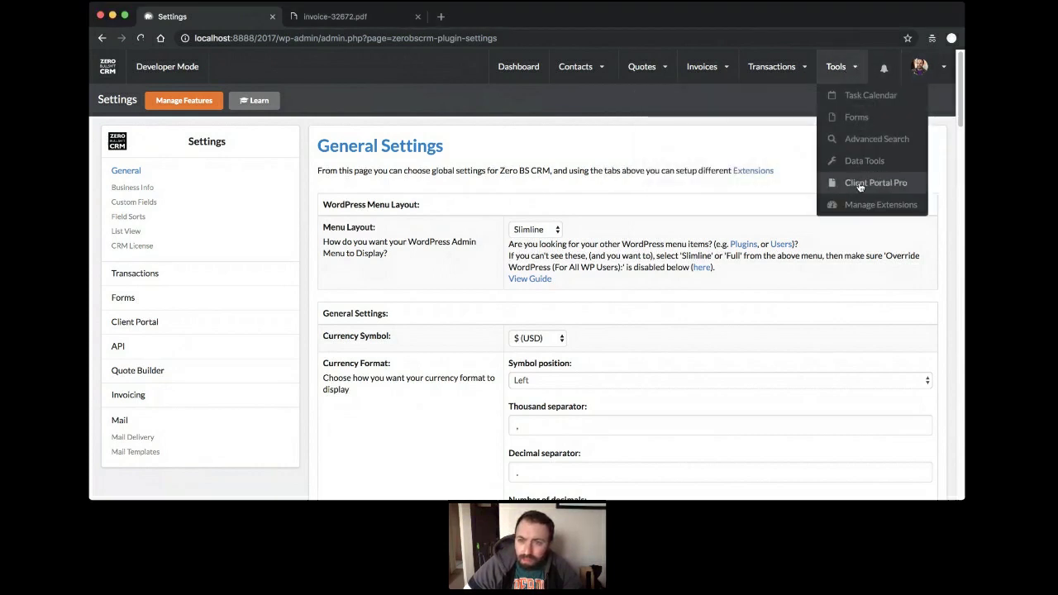
{"action": "left_click", "coordinate": [863, 169]}
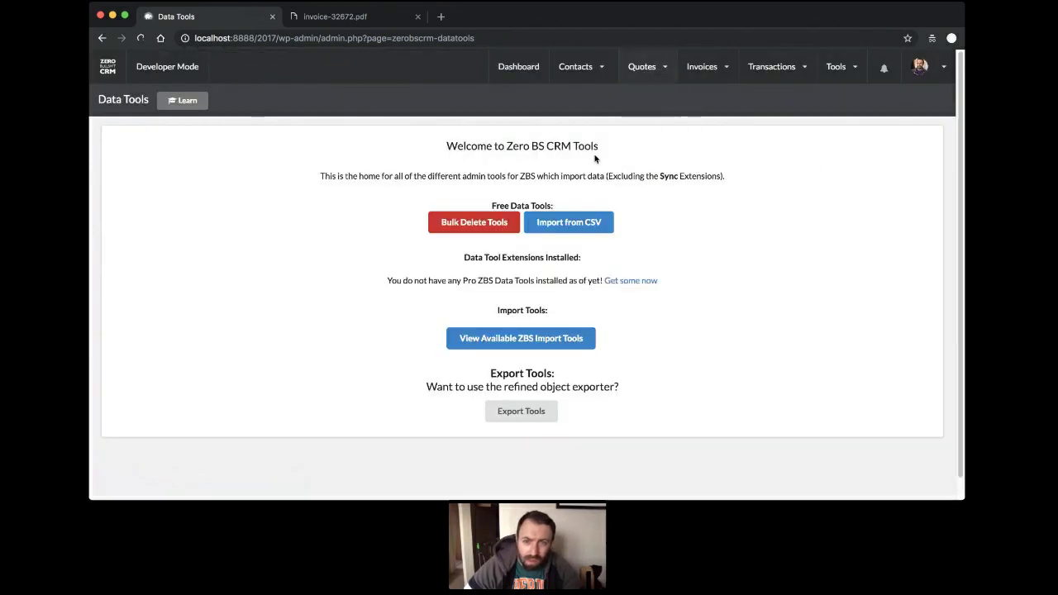
Export all 716 invoices to a CSV file from Export Tools.
{"action": "left_click", "coordinate": [525, 416]}
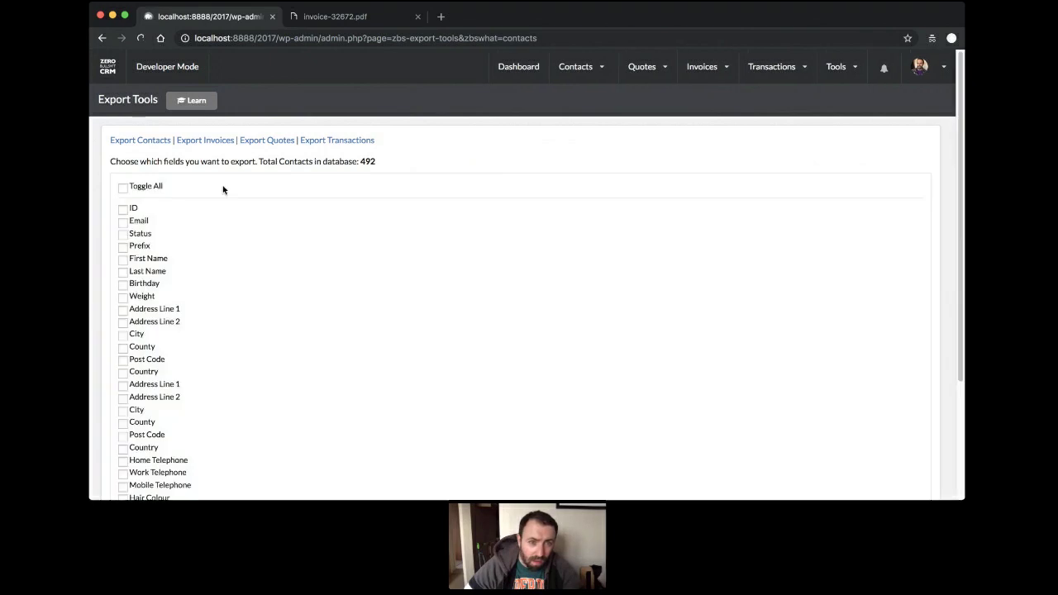
{"action": "left_click", "coordinate": [211, 145]}
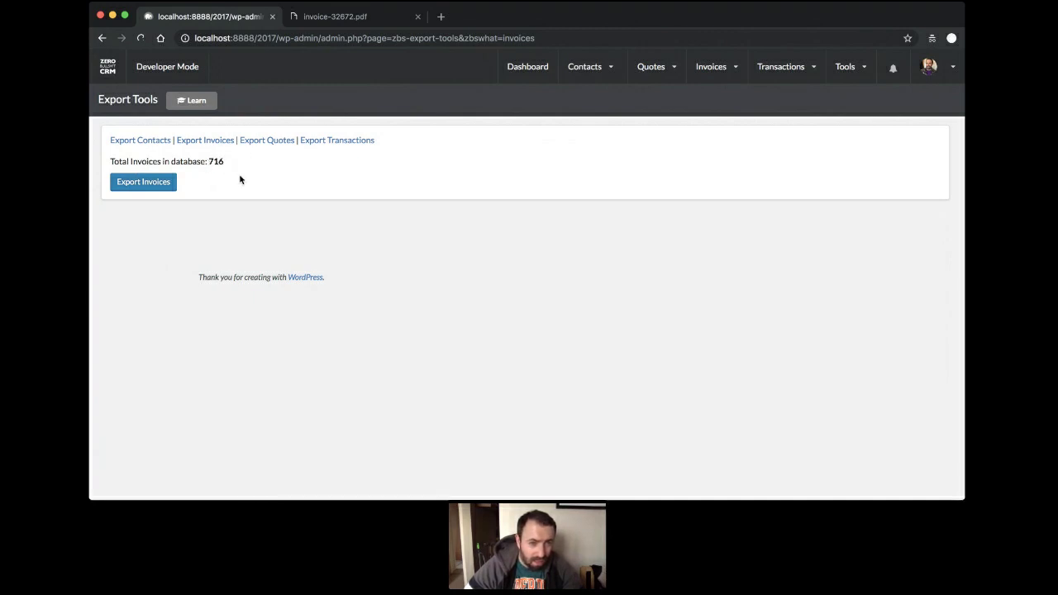
{"action": "left_click", "coordinate": [157, 186]}
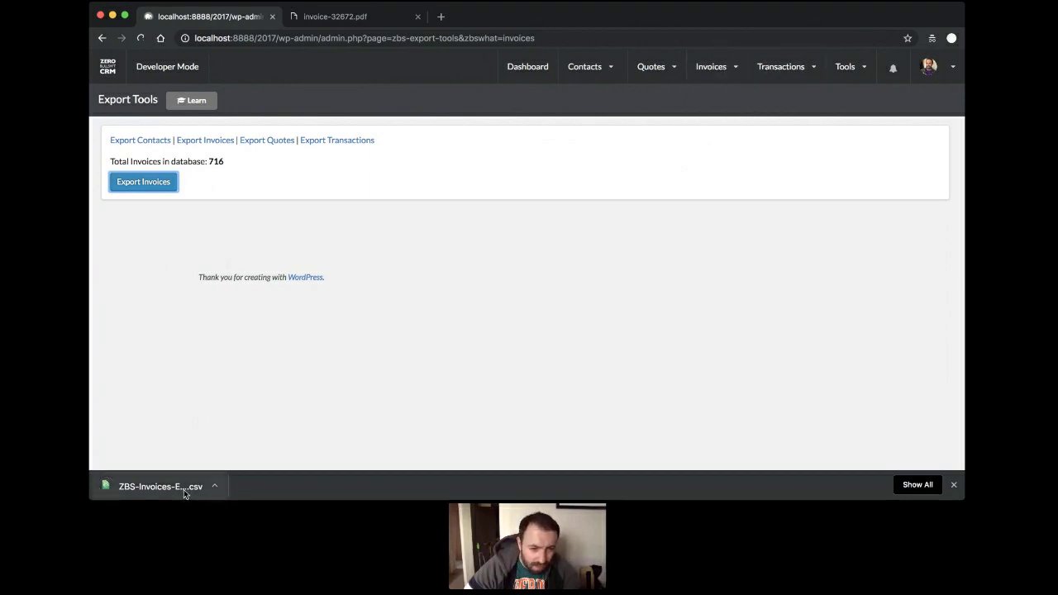
Open the downloaded invoices CSV from Chrome's download bar, then return to the browser.
{"action": "left_click", "coordinate": [214, 485]}
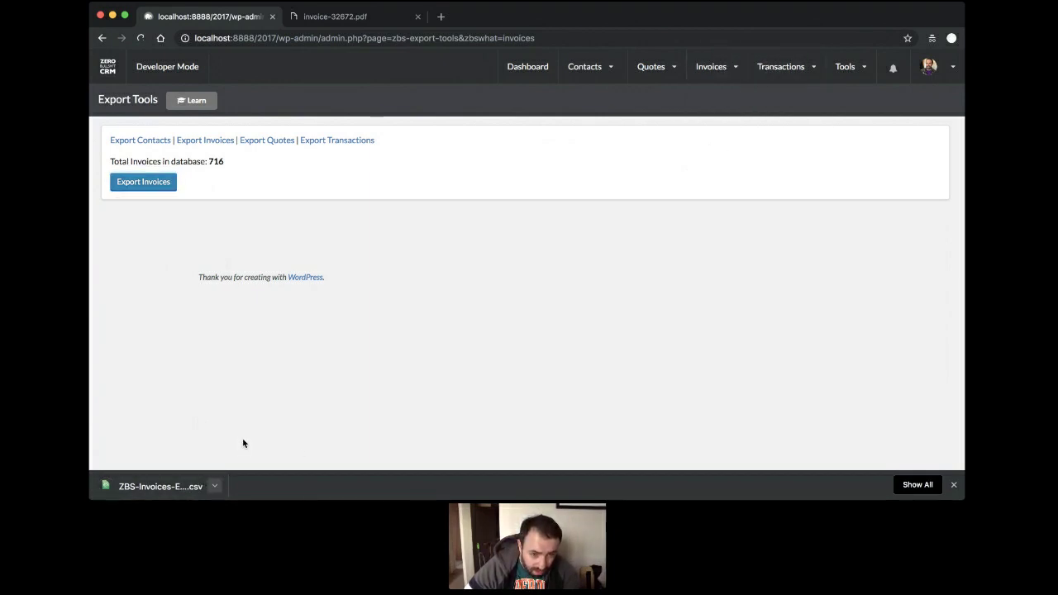
{"action": "left_click", "coordinate": [165, 484]}
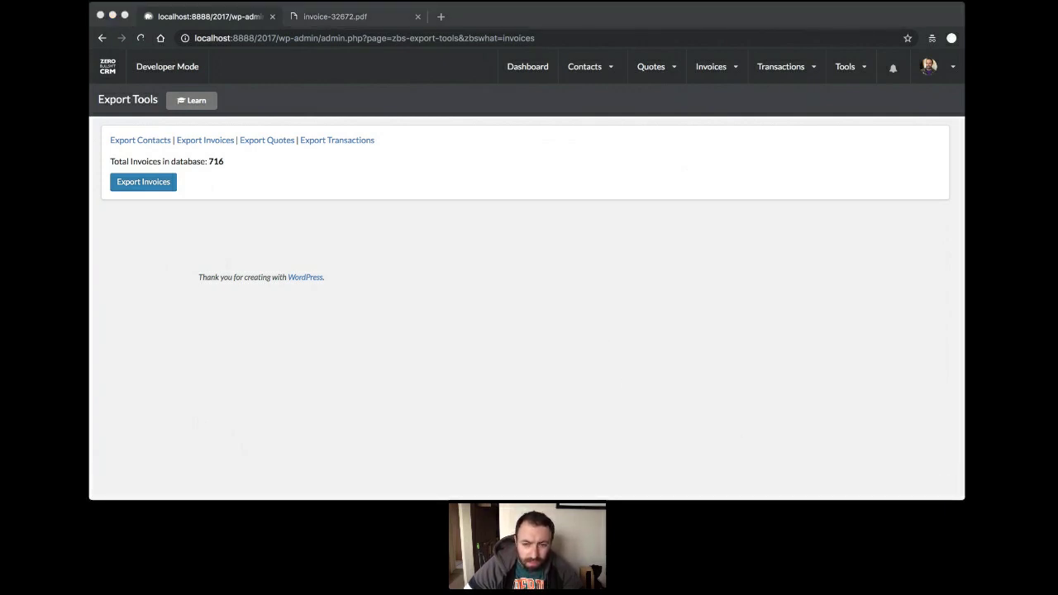
{"action": "left_click", "coordinate": [547, 392]}
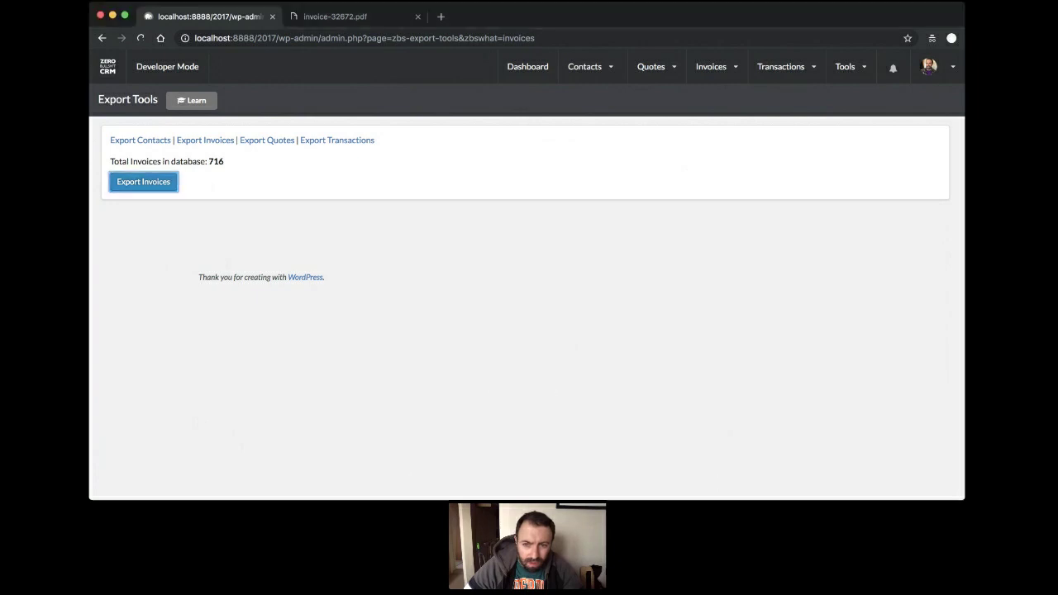
{"action": "left_click", "coordinate": [197, 357]}
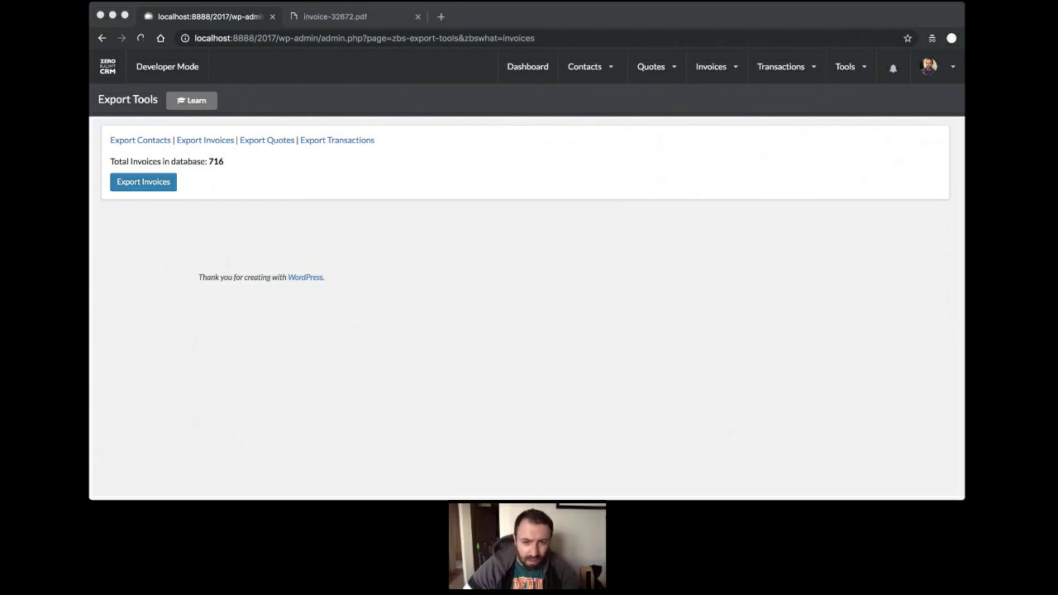
{"action": "left_click", "coordinate": [503, 382]}
Open the full Manage Invoices list of 716 invoices.
{"action": "left_click", "coordinate": [677, 75]}
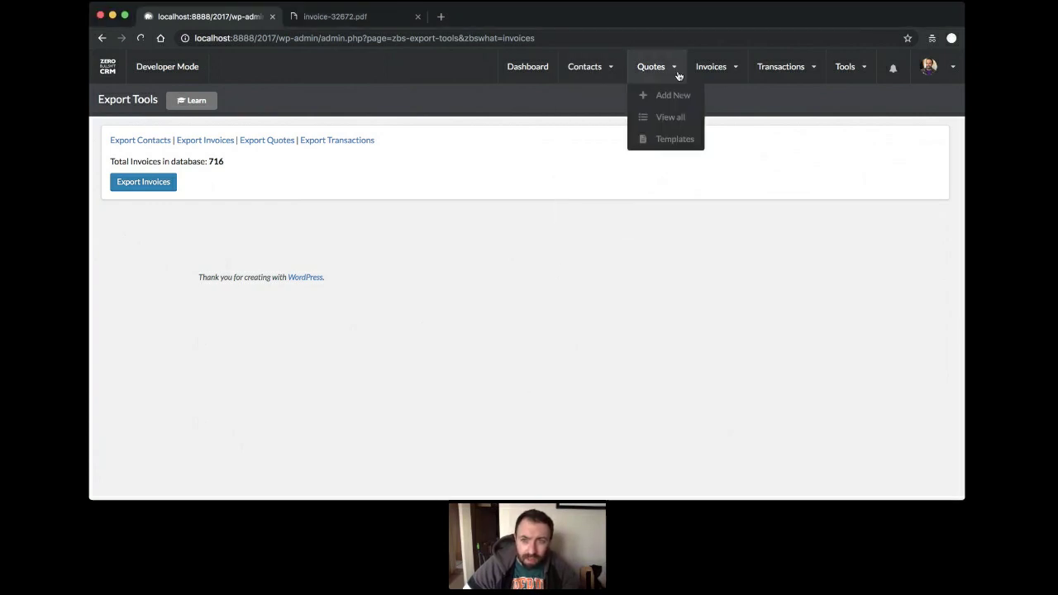
{"action": "mouse_move", "coordinate": [712, 69]}
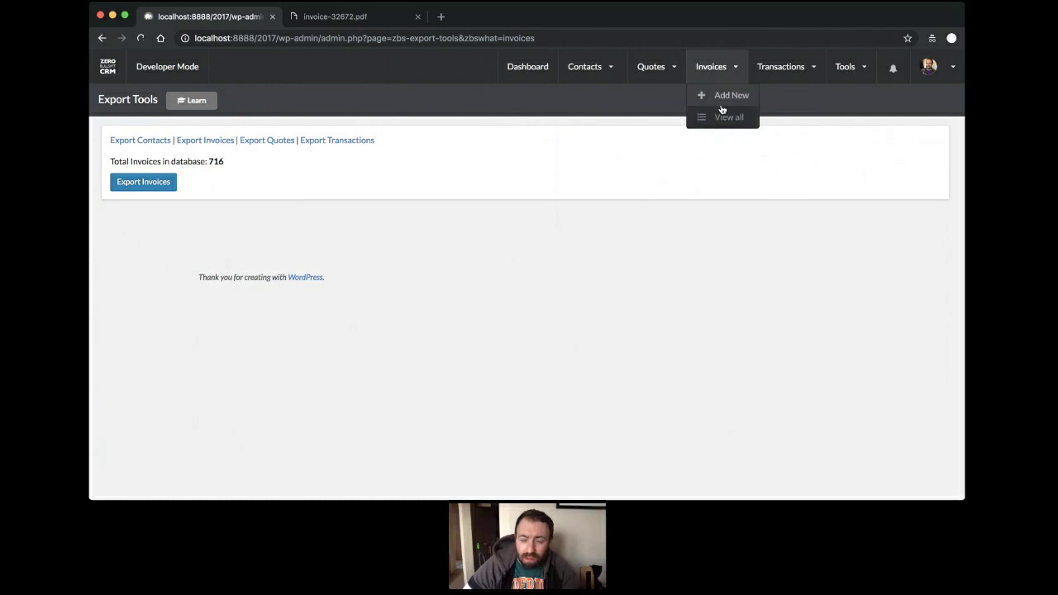
{"action": "left_click", "coordinate": [719, 120]}
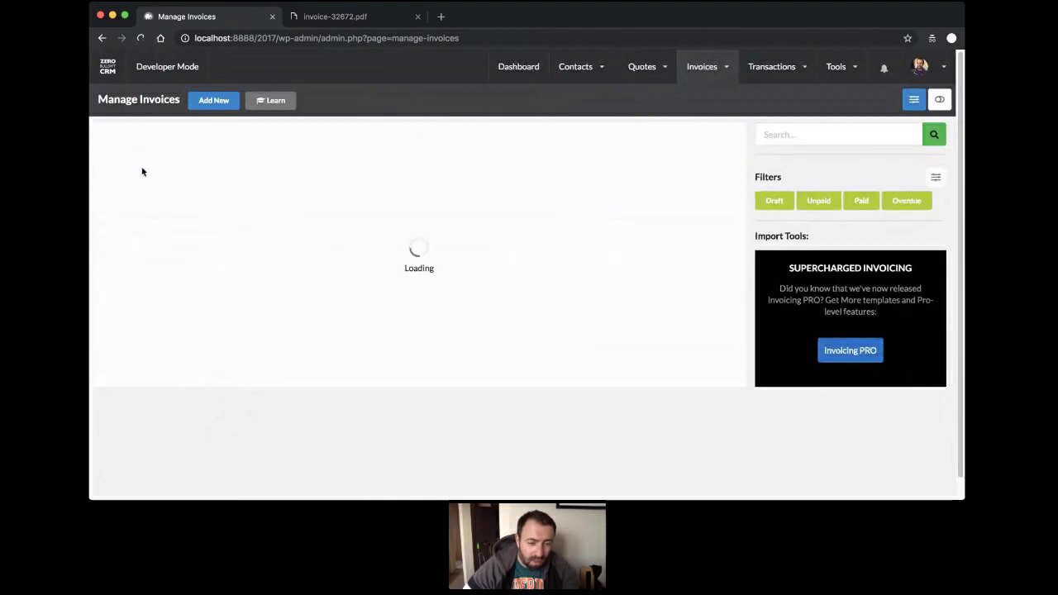
{"action": "scroll", "coordinate": [128, 175], "scroll_direction": "down", "scroll_amount": 10}
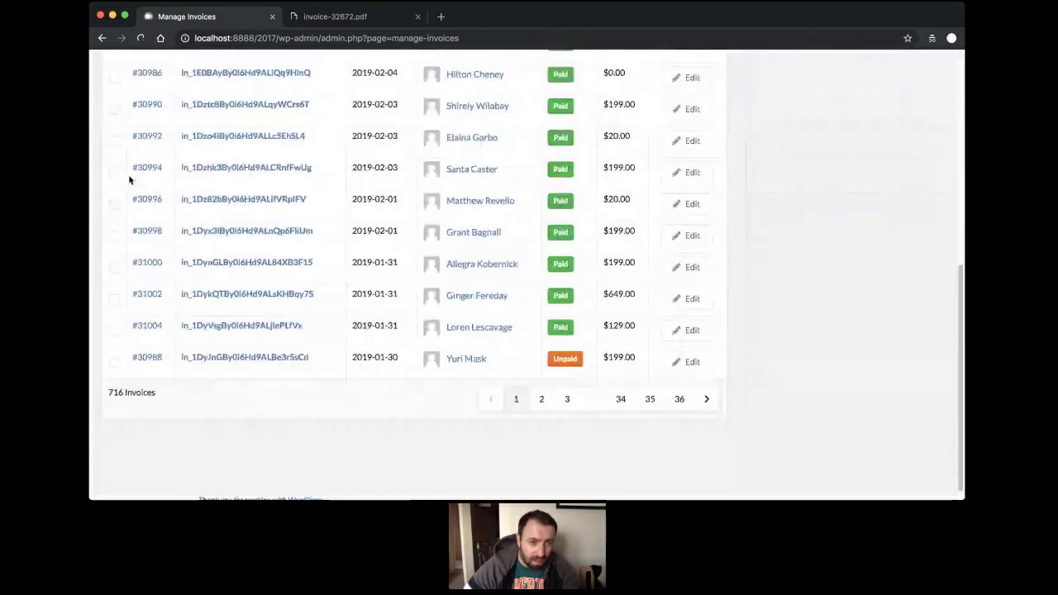
{"action": "scroll", "coordinate": [129, 179], "scroll_direction": "up", "scroll_amount": 10}
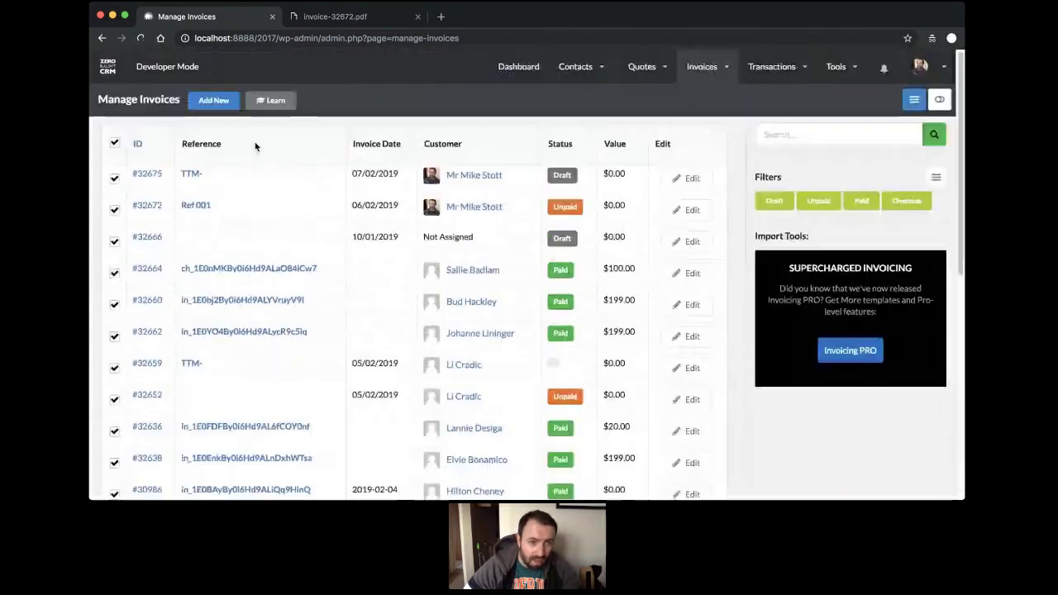
{"action": "scroll", "coordinate": [248, 248], "scroll_direction": "down", "scroll_amount": 10}
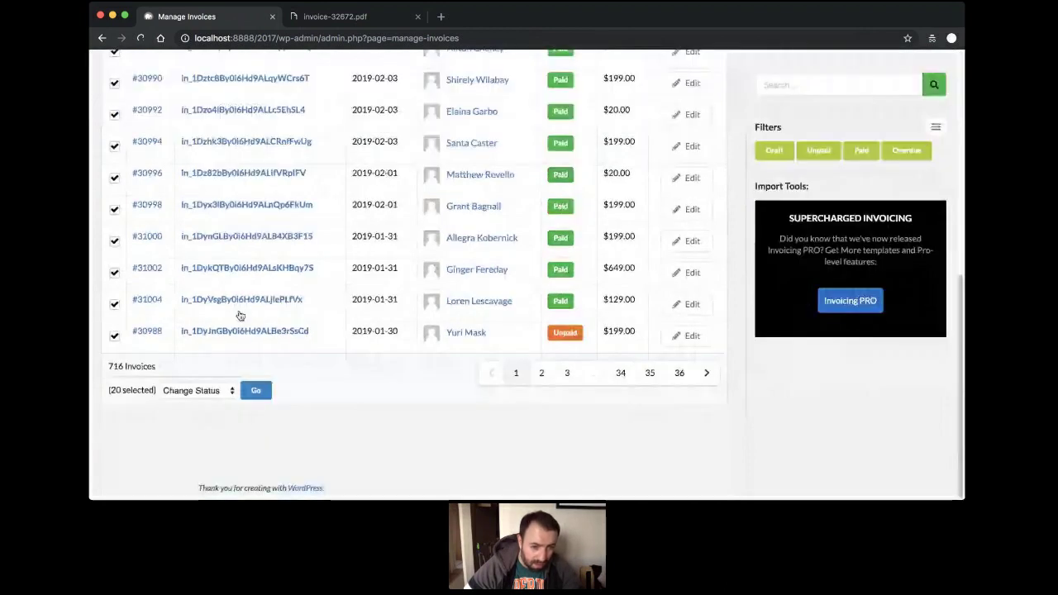
Apply a bulk status change to the checked invoices and dismiss the confirmation.
{"action": "left_click", "coordinate": [216, 407]}
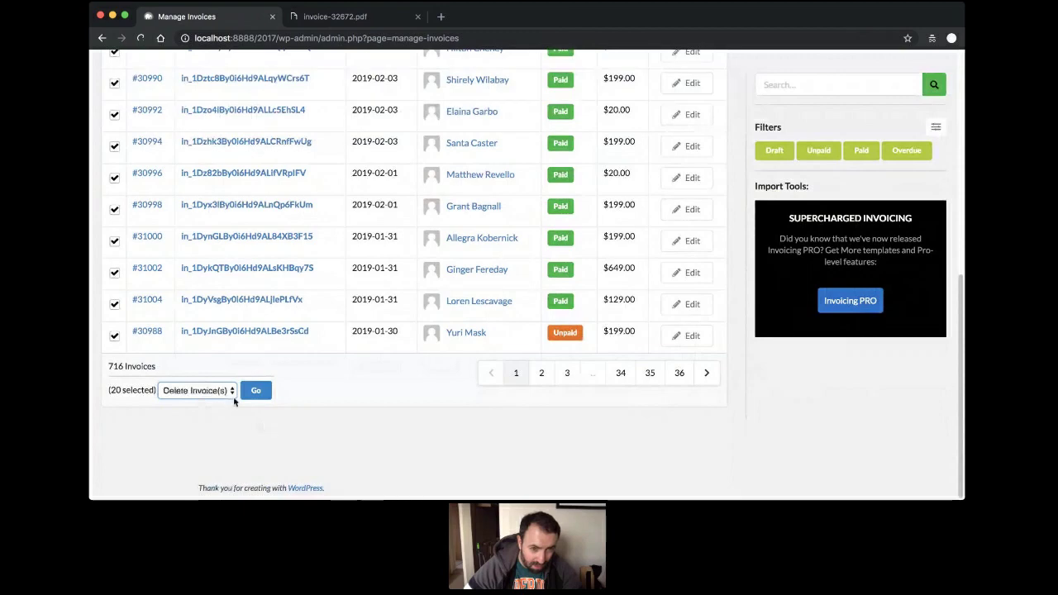
{"action": "left_click", "coordinate": [216, 389]}
{"action": "left_click", "coordinate": [220, 384]}
{"action": "left_click", "coordinate": [256, 391]}
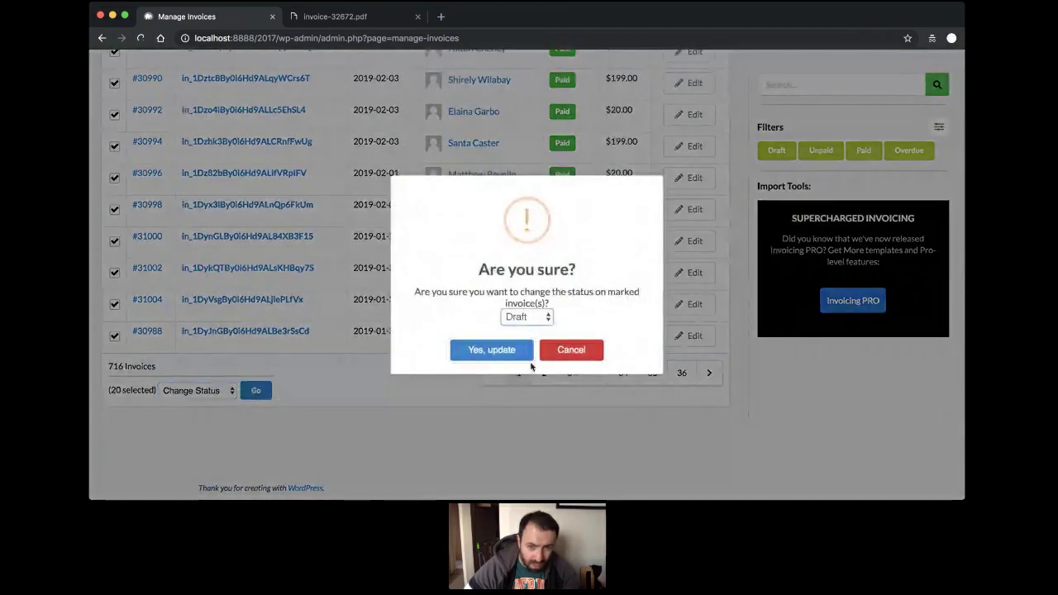
{"action": "left_click", "coordinate": [509, 350]}
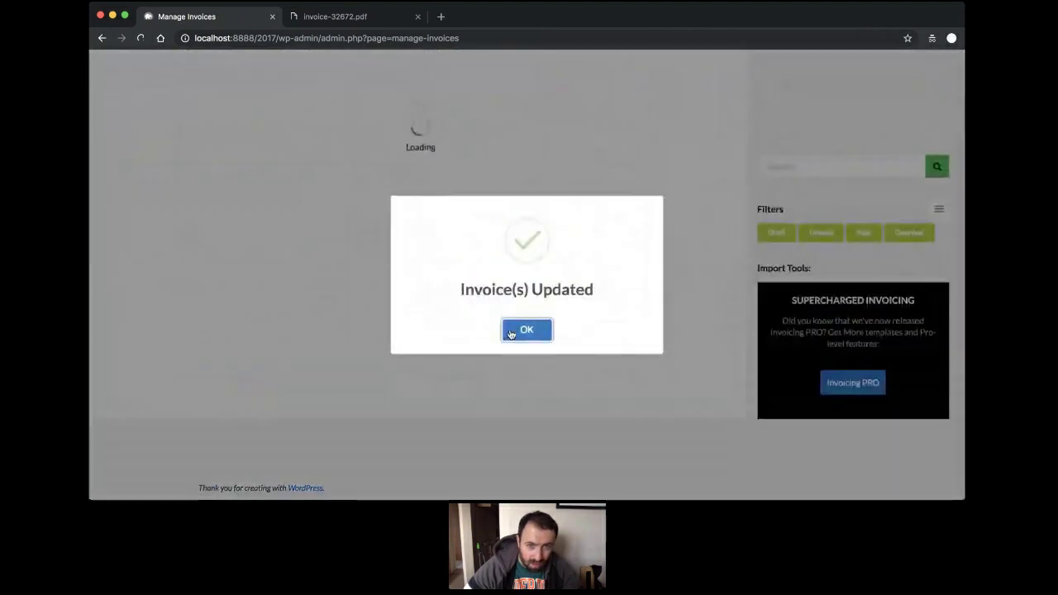
{"action": "left_click", "coordinate": [527, 330]}
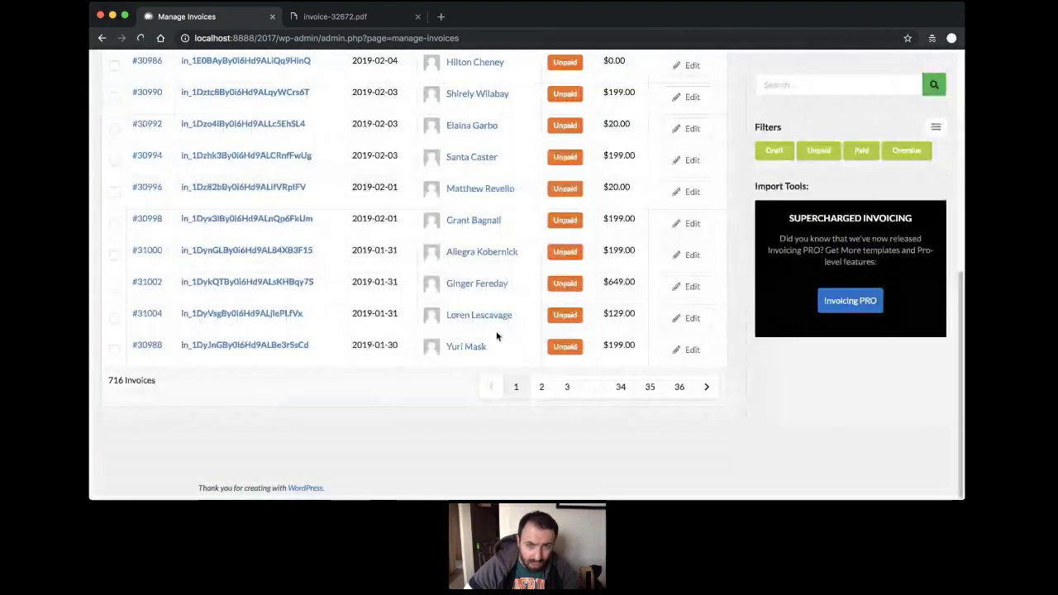
Check all invoices, pick a bulk action, then deselect every invoice again.
{"action": "scroll", "coordinate": [496, 334], "scroll_direction": "up", "scroll_amount": 5}
{"action": "scroll", "coordinate": [133, 385], "scroll_direction": "down", "scroll_amount": 5}
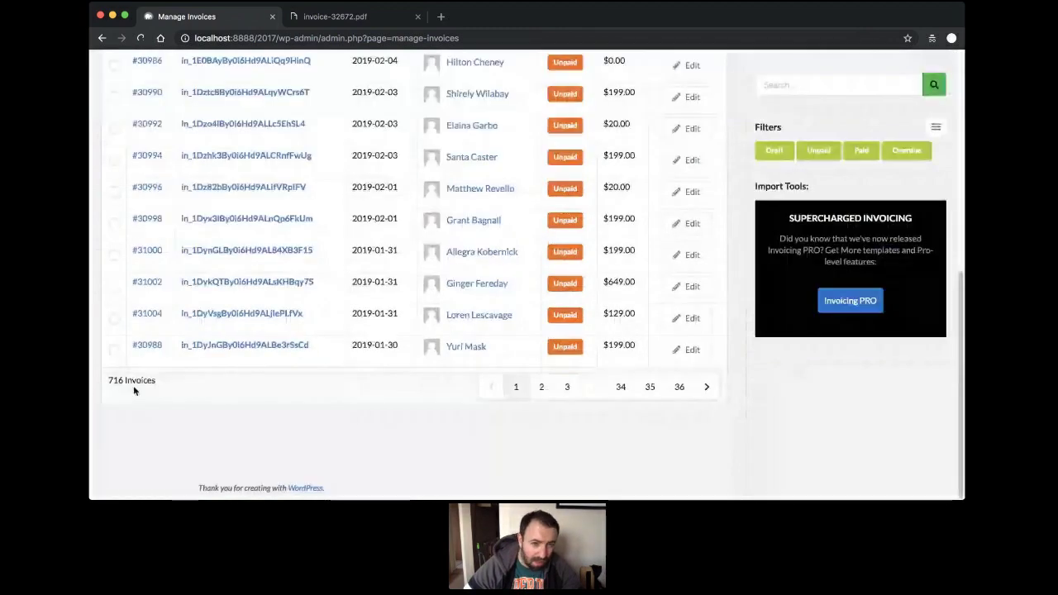
{"action": "scroll", "coordinate": [103, 276], "scroll_direction": "up", "scroll_amount": 5}
{"action": "scroll", "coordinate": [104, 282], "scroll_direction": "down", "scroll_amount": 5}
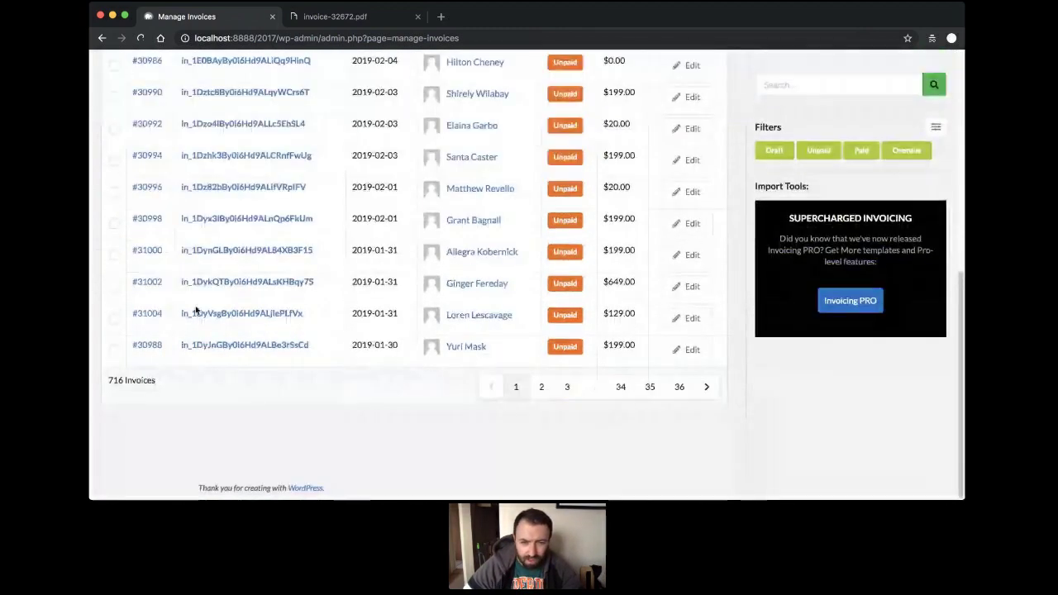
{"action": "scroll", "coordinate": [124, 344], "scroll_direction": "up", "scroll_amount": 5}
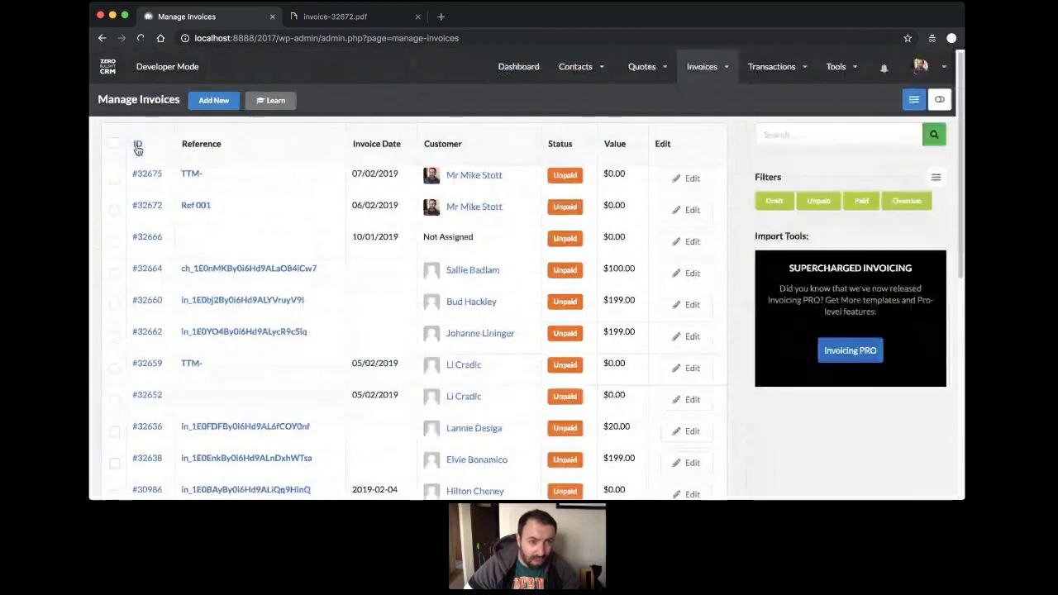
{"action": "left_click", "coordinate": [114, 143]}
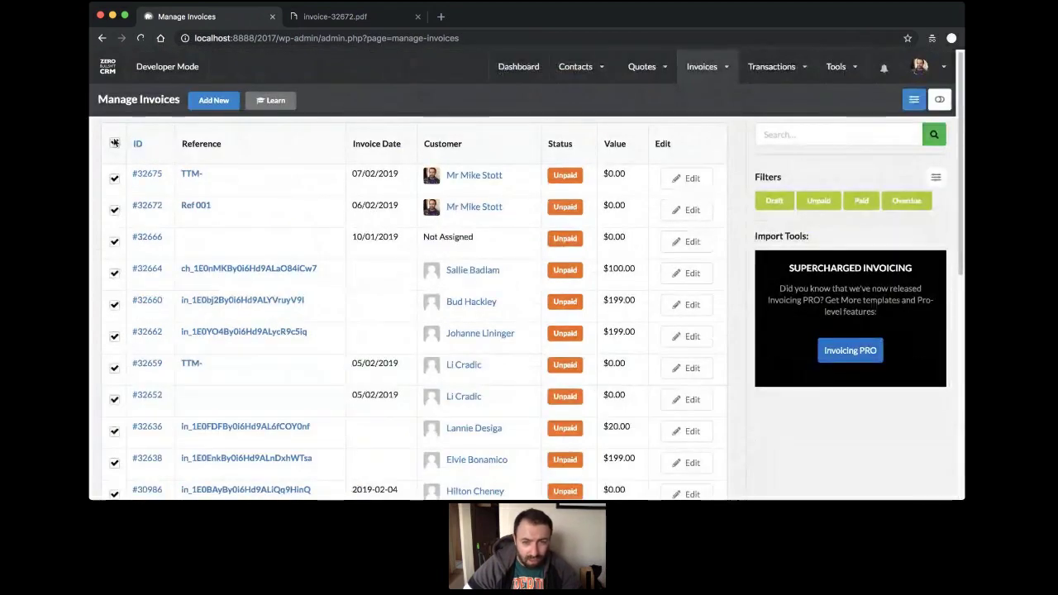
{"action": "scroll", "coordinate": [142, 366], "scroll_direction": "down", "scroll_amount": 5}
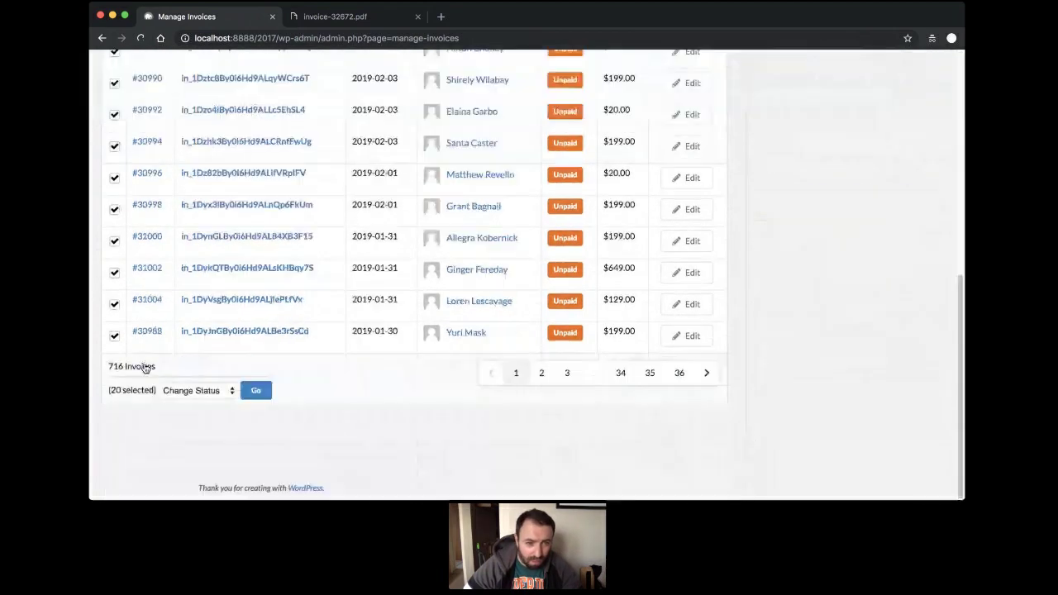
{"action": "left_click", "coordinate": [208, 390]}
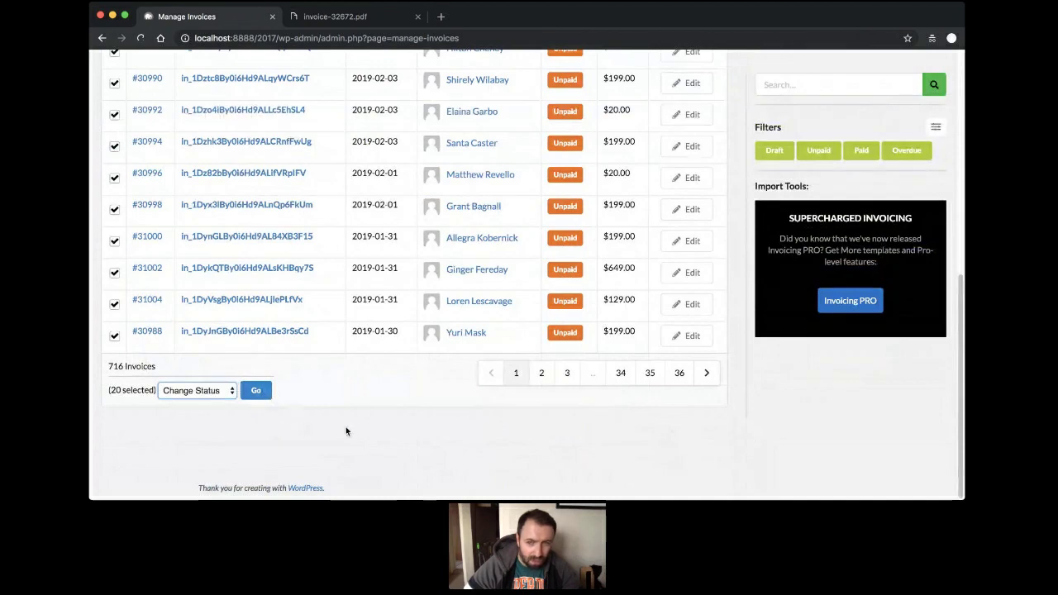
{"action": "scroll", "coordinate": [345, 429], "scroll_direction": "up", "scroll_amount": 5}
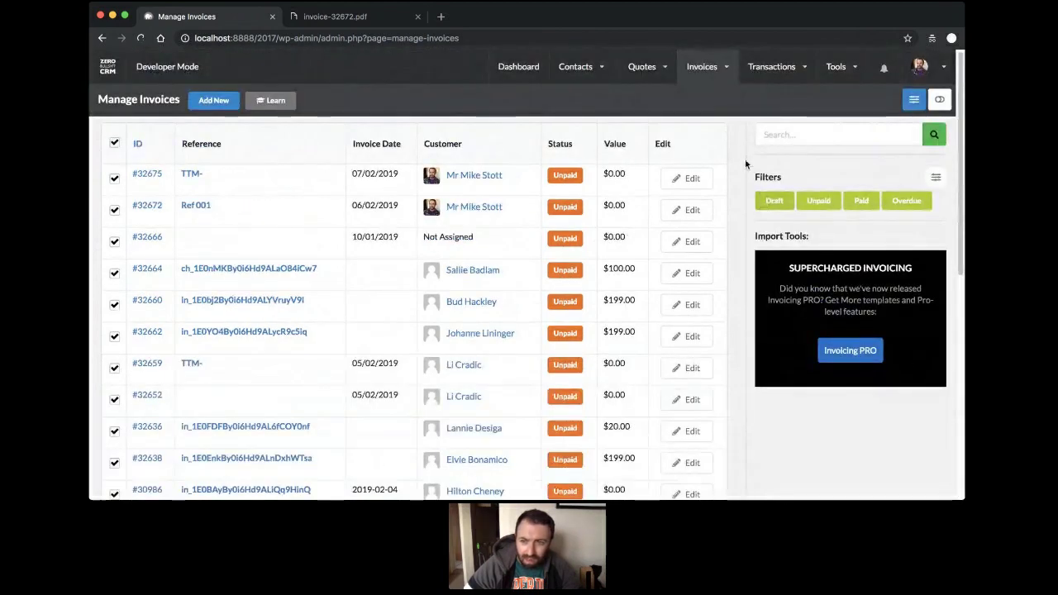
{"action": "left_click", "coordinate": [114, 143]}
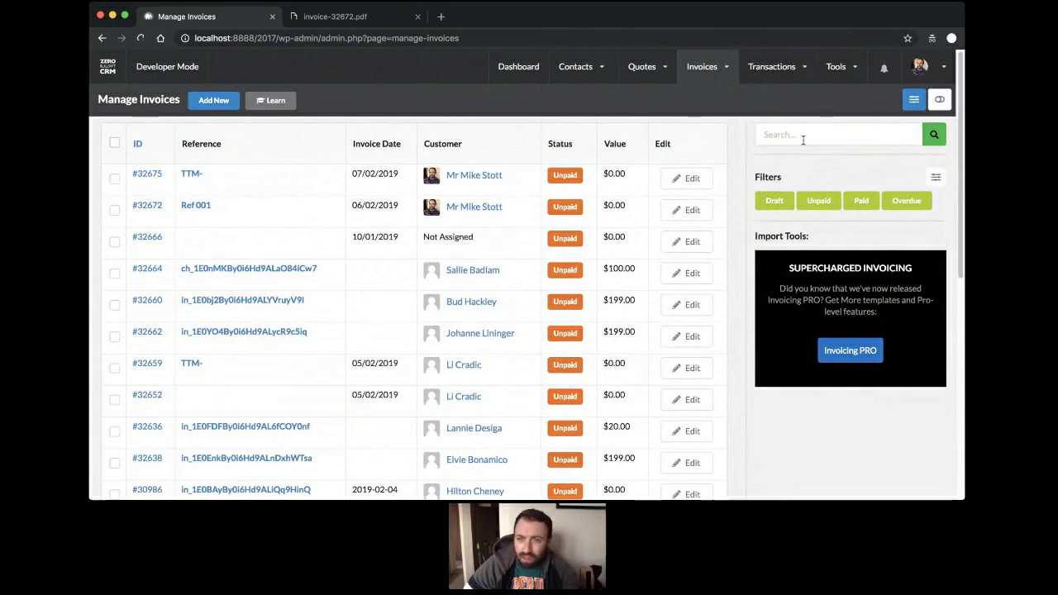
{"action": "mouse_move", "coordinate": [919, 68]}
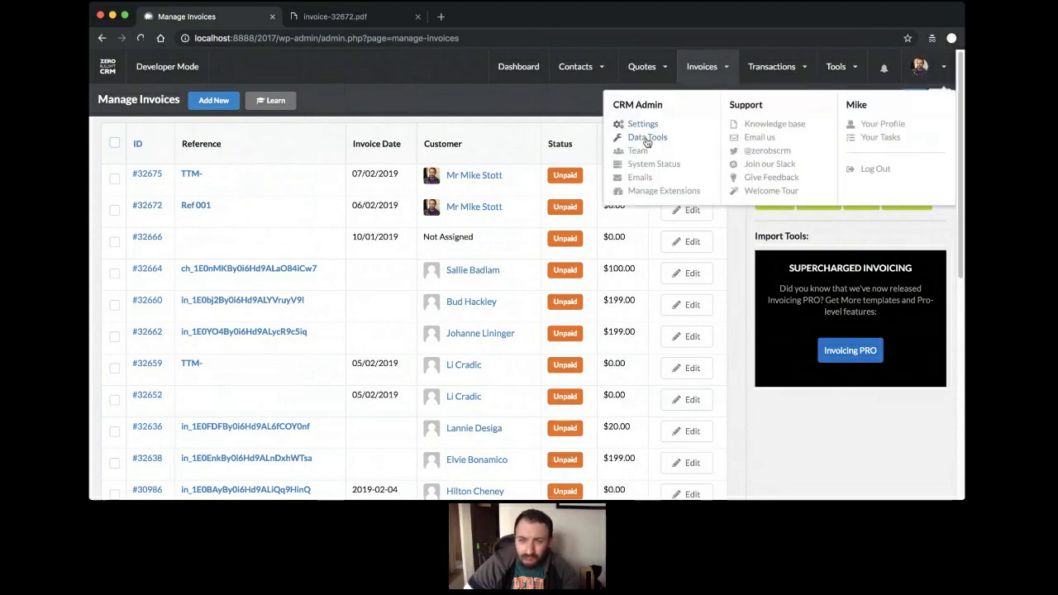
From Data Tools, view the 716-invoice export, then switch to the 492-contact export fields.
{"action": "left_click", "coordinate": [652, 139]}
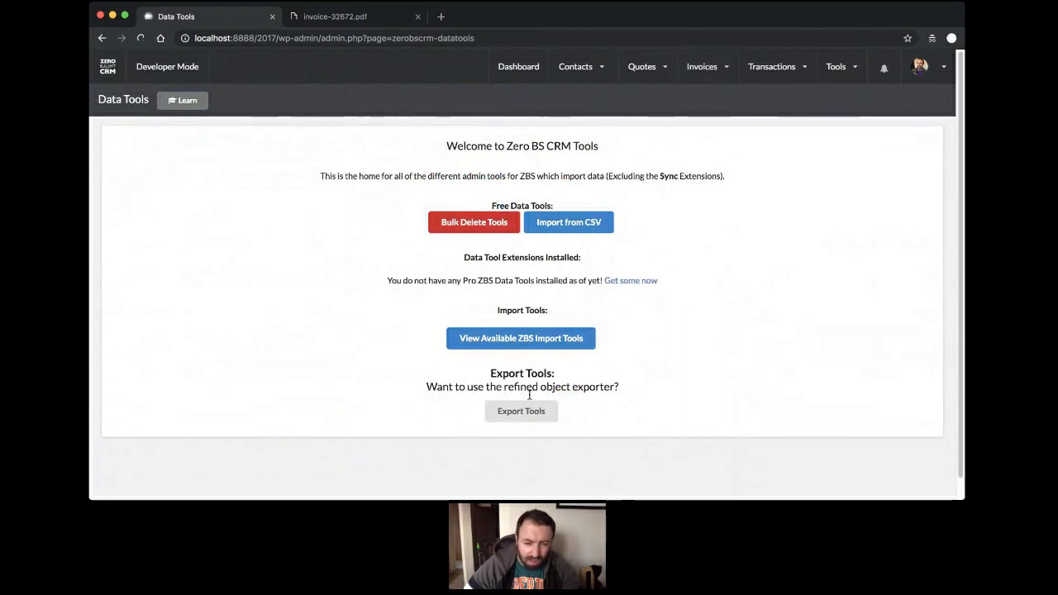
{"action": "left_click", "coordinate": [520, 411]}
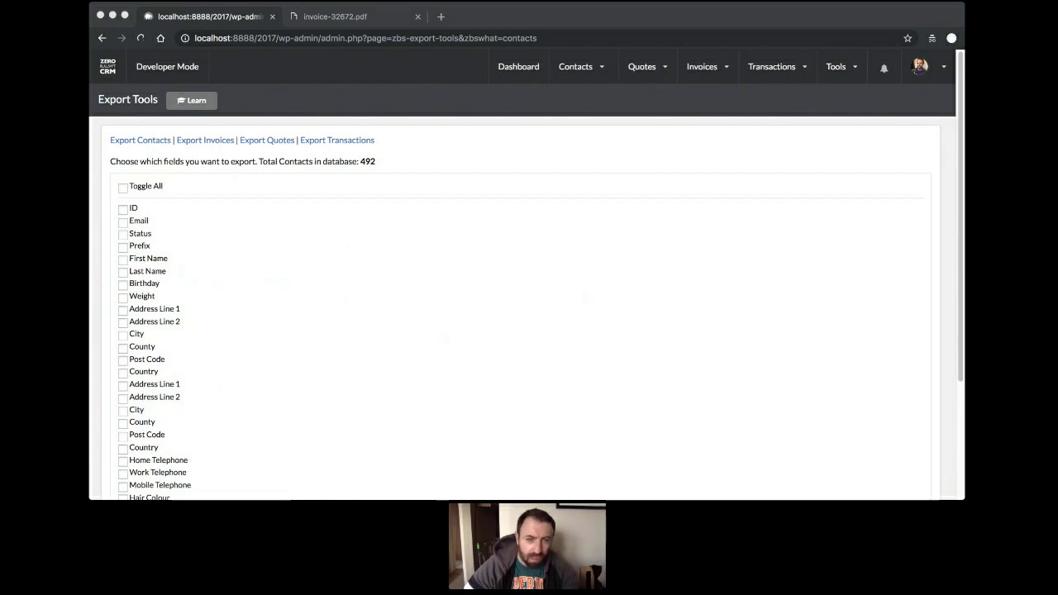
{"action": "left_click", "coordinate": [441, 382]}
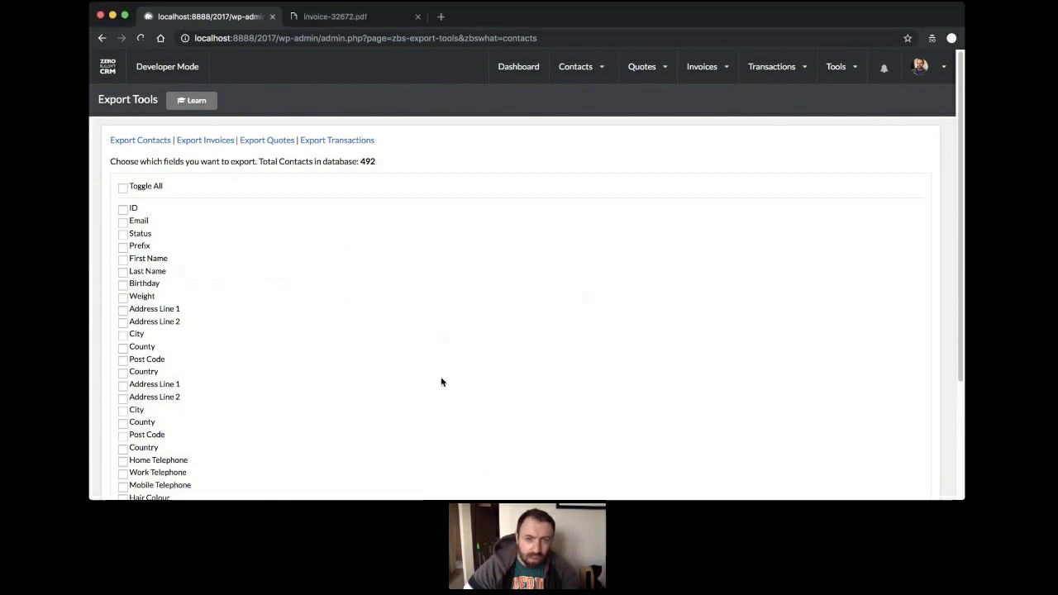
{"action": "left_click", "coordinate": [194, 141]}
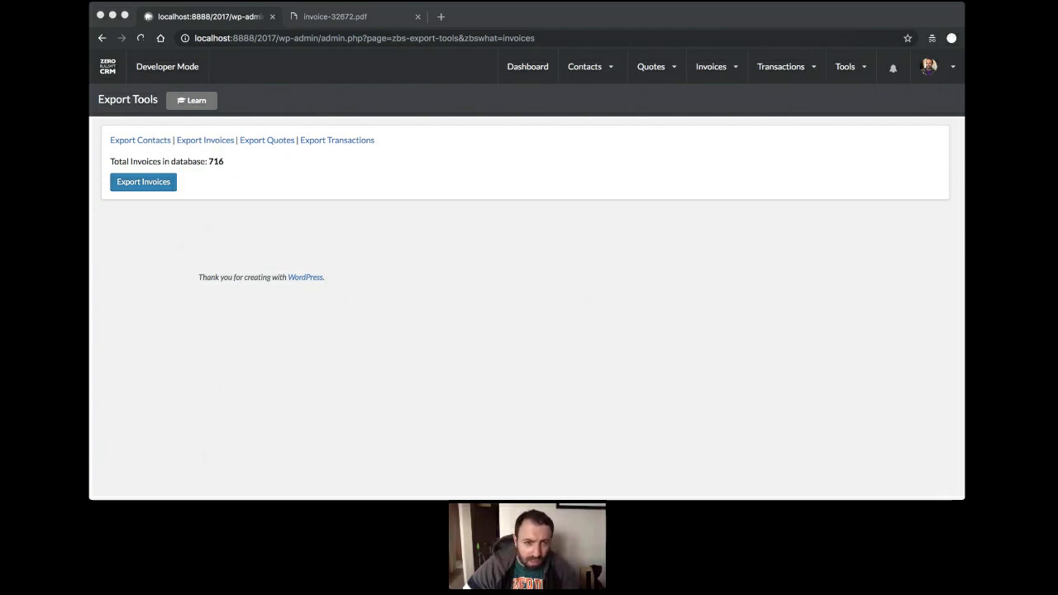
{"action": "left_click", "coordinate": [460, 379]}
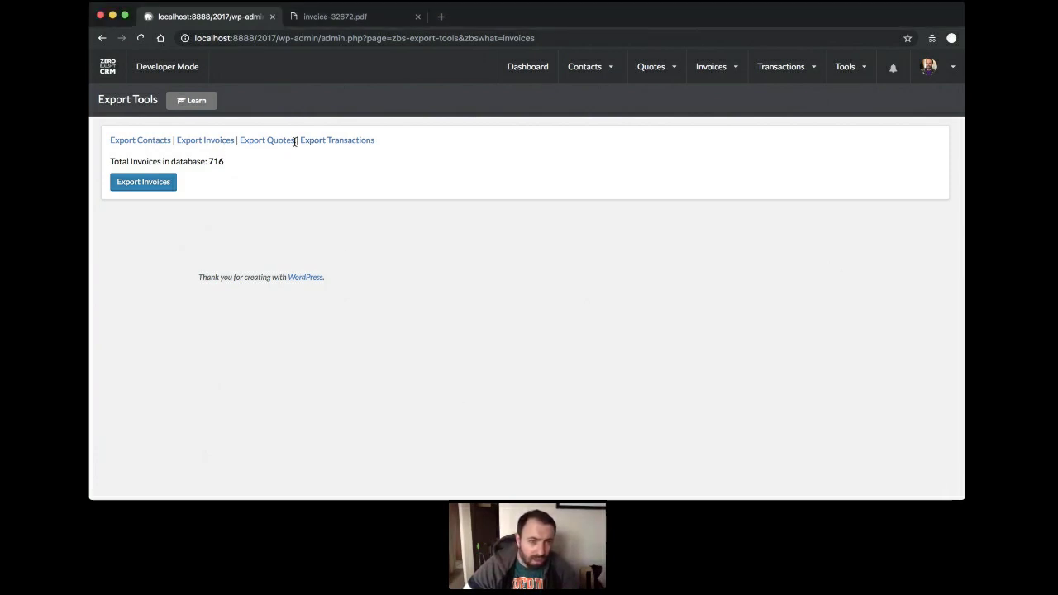
{"action": "left_click", "coordinate": [114, 142]}
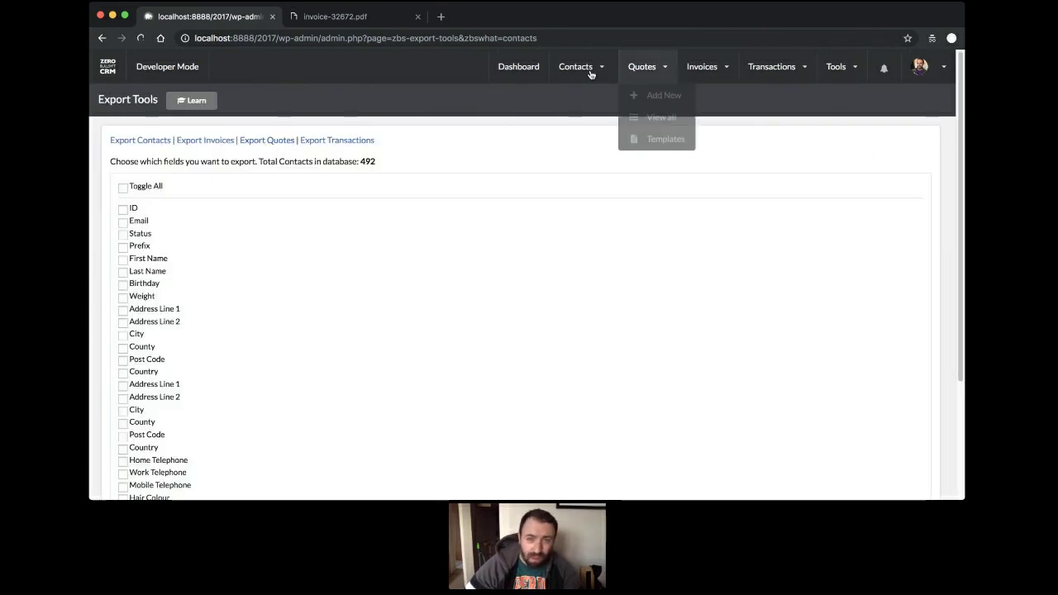
Show only the Dell-tagged contacts and select all three of them.
{"action": "mouse_move", "coordinate": [578, 68]}
{"action": "left_click", "coordinate": [586, 120]}
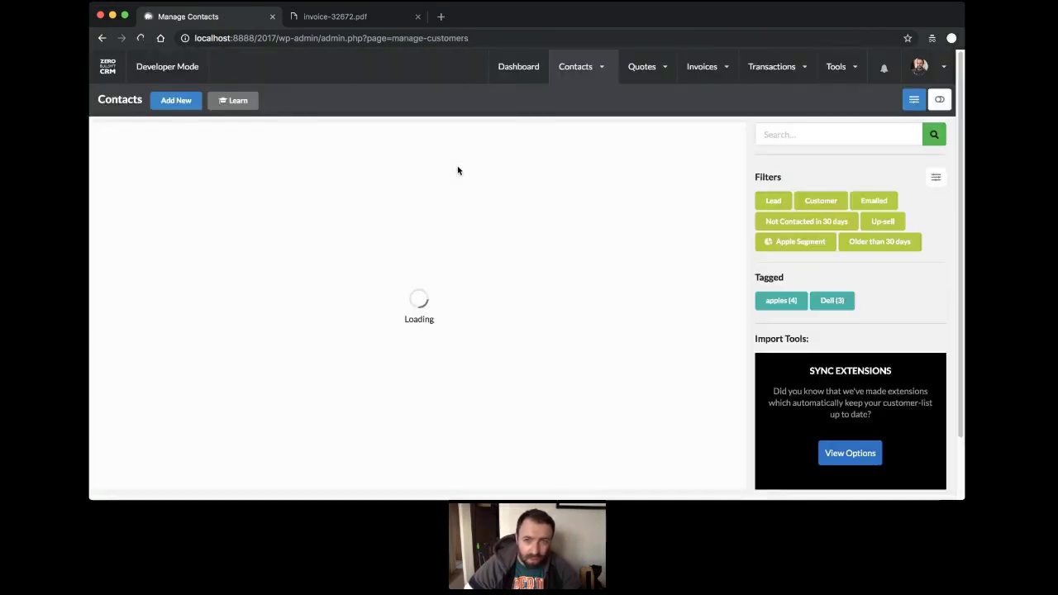
{"action": "mouse_move", "coordinate": [585, 66]}
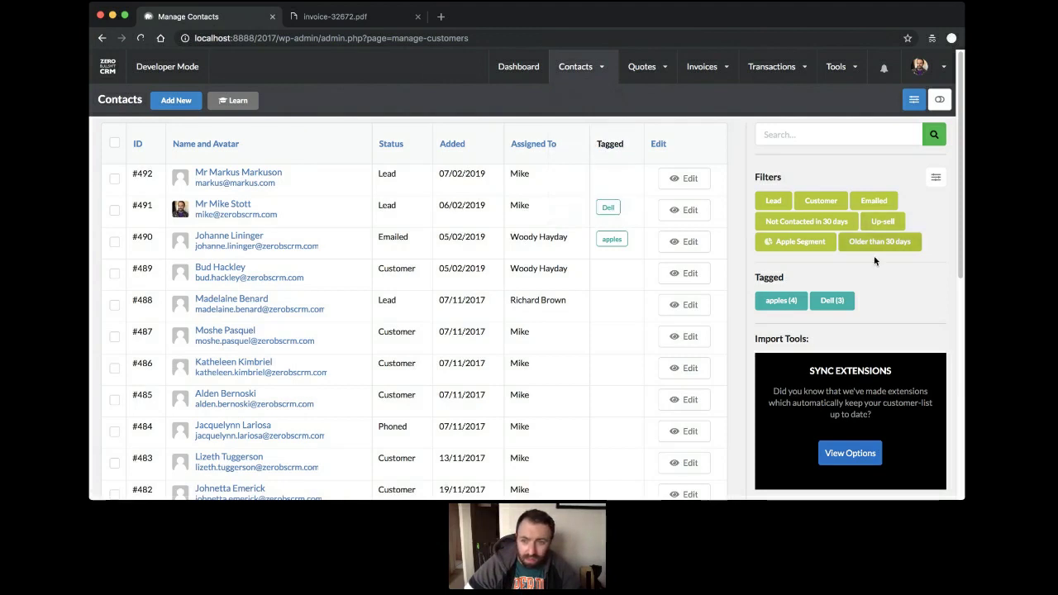
{"action": "left_click", "coordinate": [832, 300]}
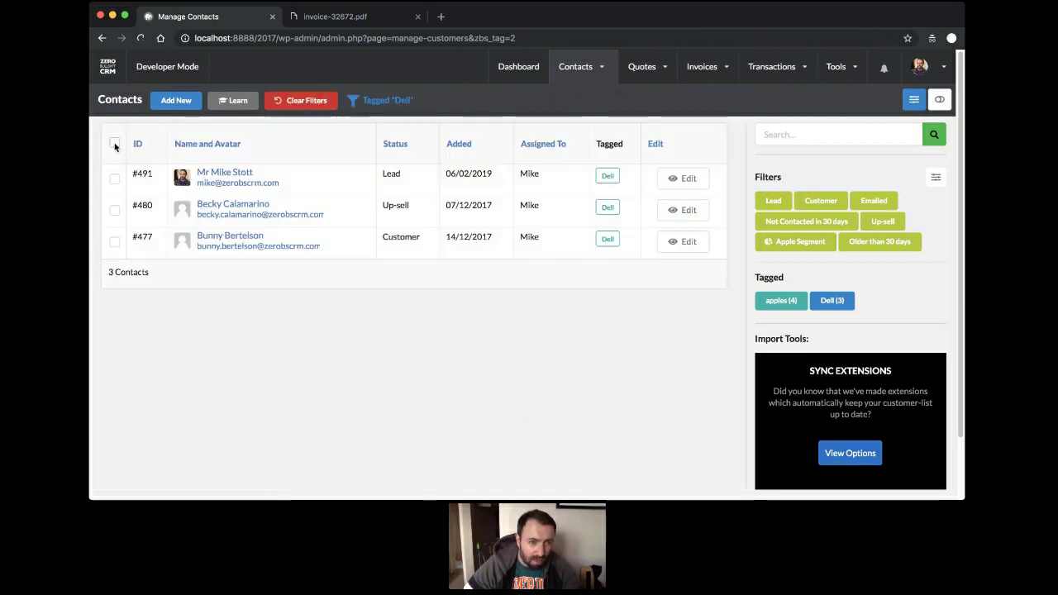
{"action": "left_click", "coordinate": [114, 143]}
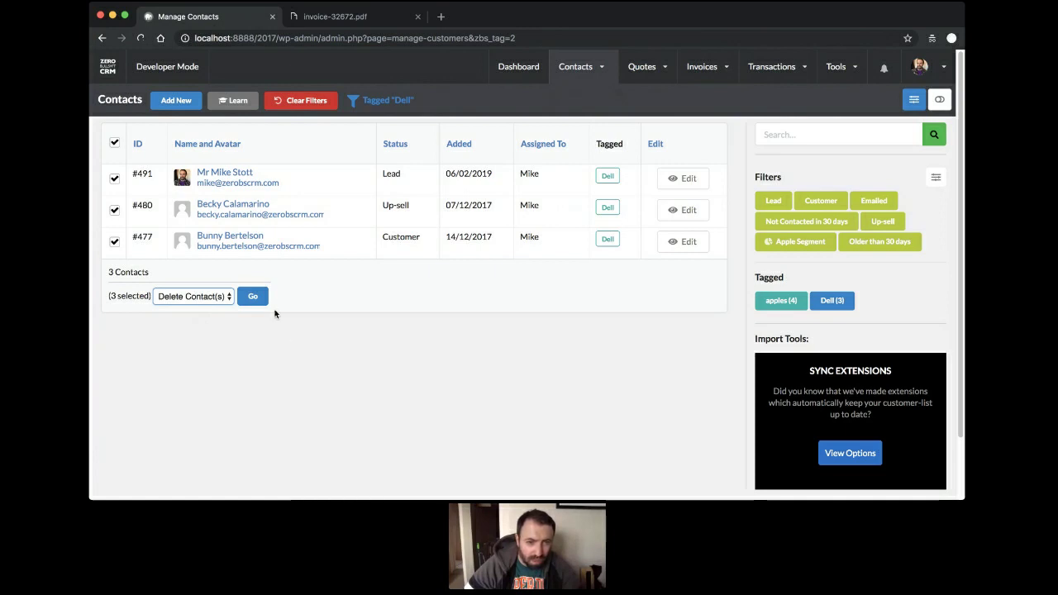
Filter the contacts to Customer, clearing and reapplying the filter, and select every row.
{"action": "left_click", "coordinate": [803, 204]}
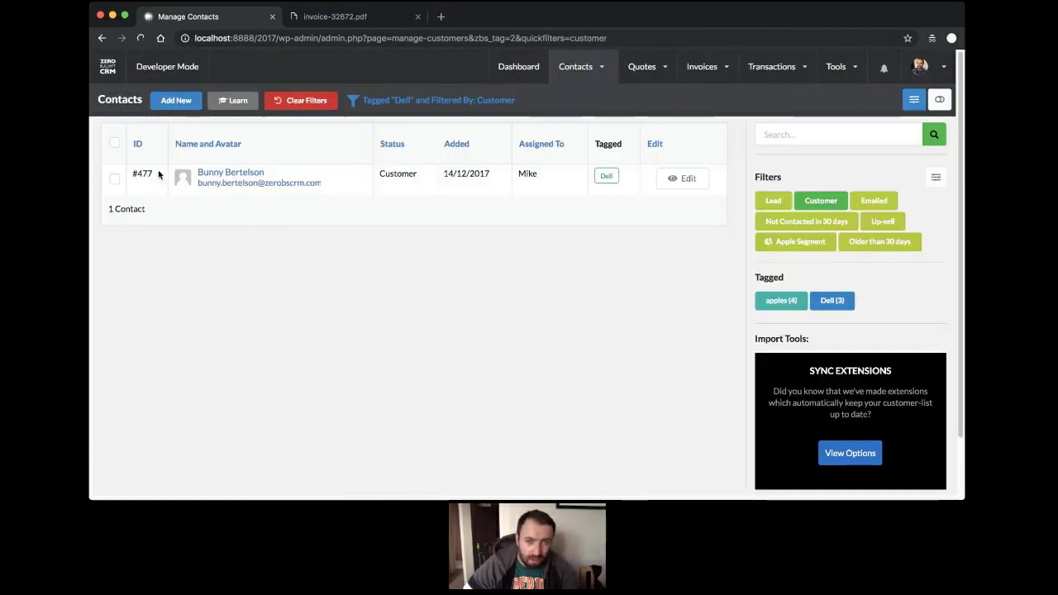
{"action": "left_click", "coordinate": [303, 105]}
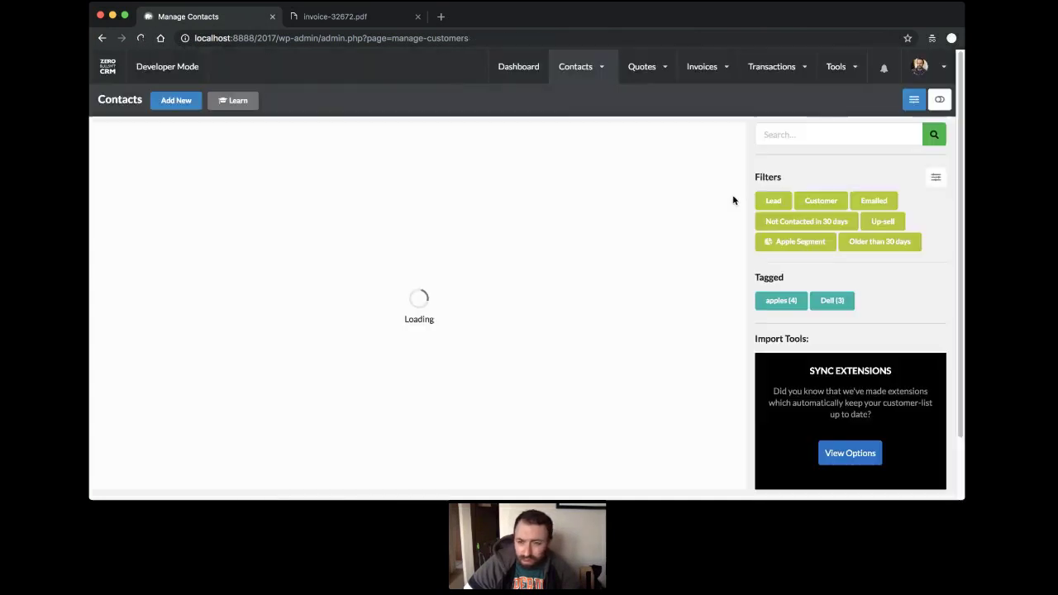
{"action": "left_click", "coordinate": [829, 200]}
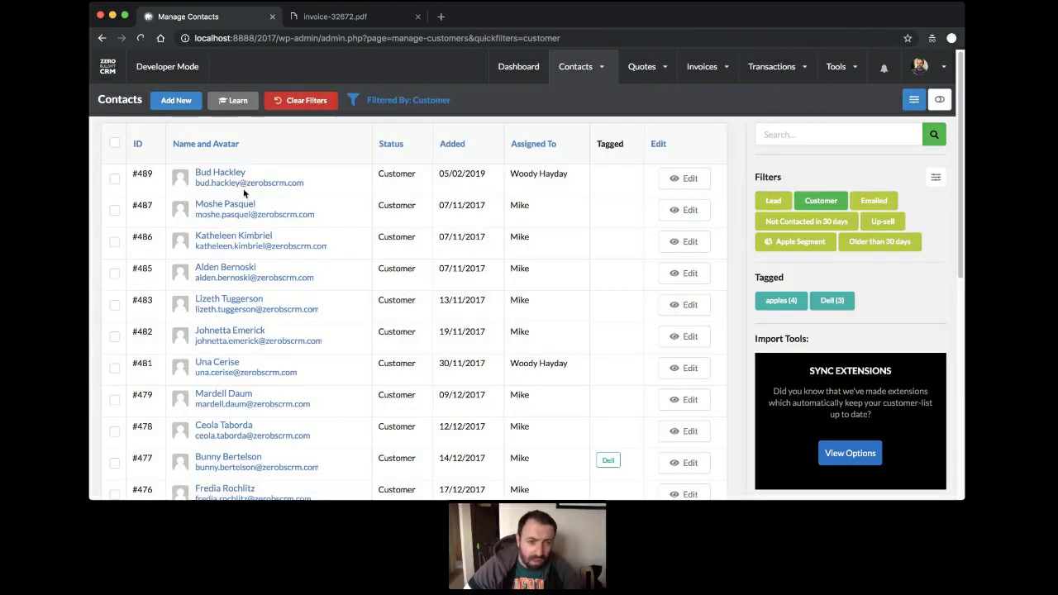
{"action": "scroll", "coordinate": [174, 305], "scroll_direction": "down", "scroll_amount": 10}
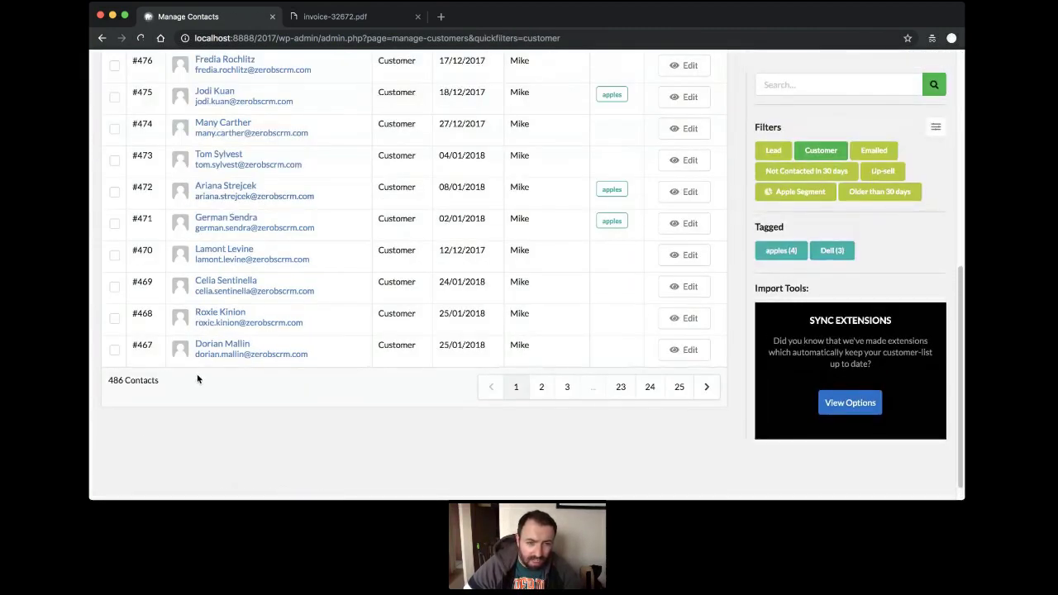
{"action": "scroll", "coordinate": [198, 377], "scroll_direction": "up", "scroll_amount": 10}
{"action": "left_click", "coordinate": [114, 144]}
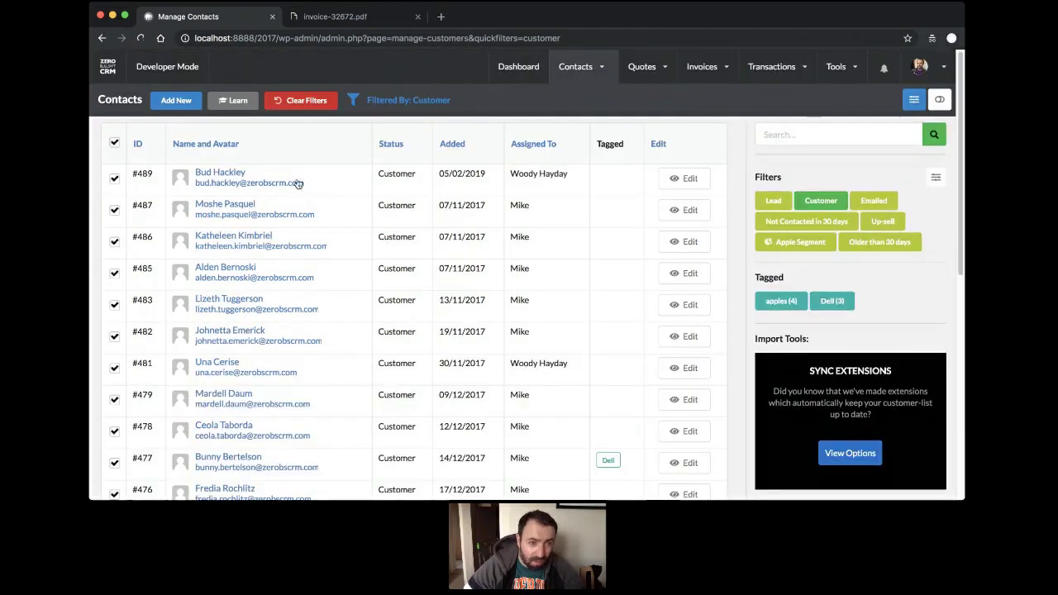
Open the contact list's column view options.
{"action": "scroll", "coordinate": [119, 151], "scroll_direction": "down", "scroll_amount": 6}
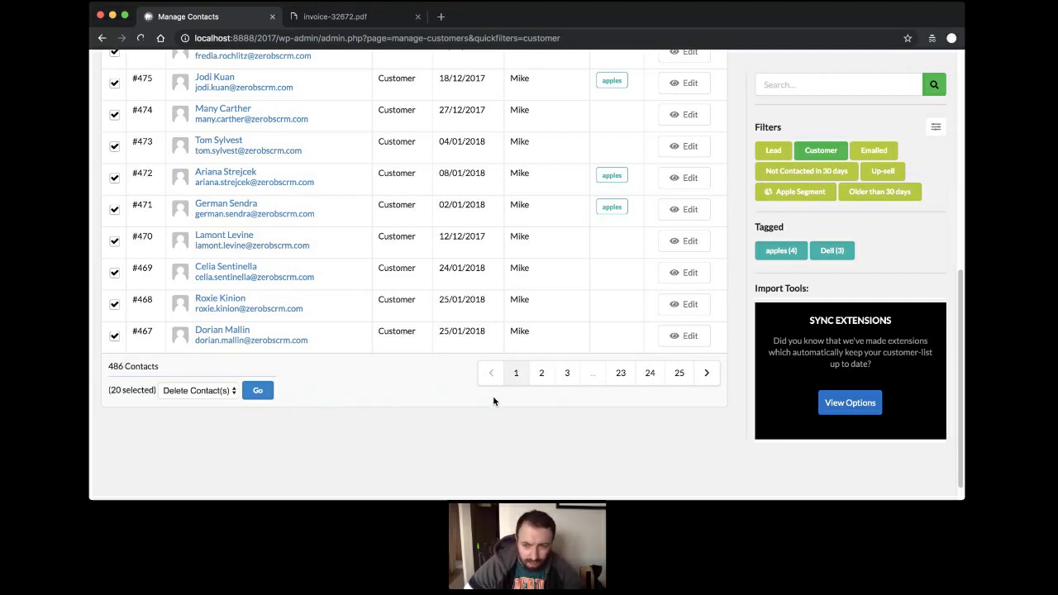
{"action": "scroll", "coordinate": [683, 357], "scroll_direction": "up", "scroll_amount": 5}
{"action": "scroll", "coordinate": [682, 357], "scroll_direction": "up", "scroll_amount": 4}
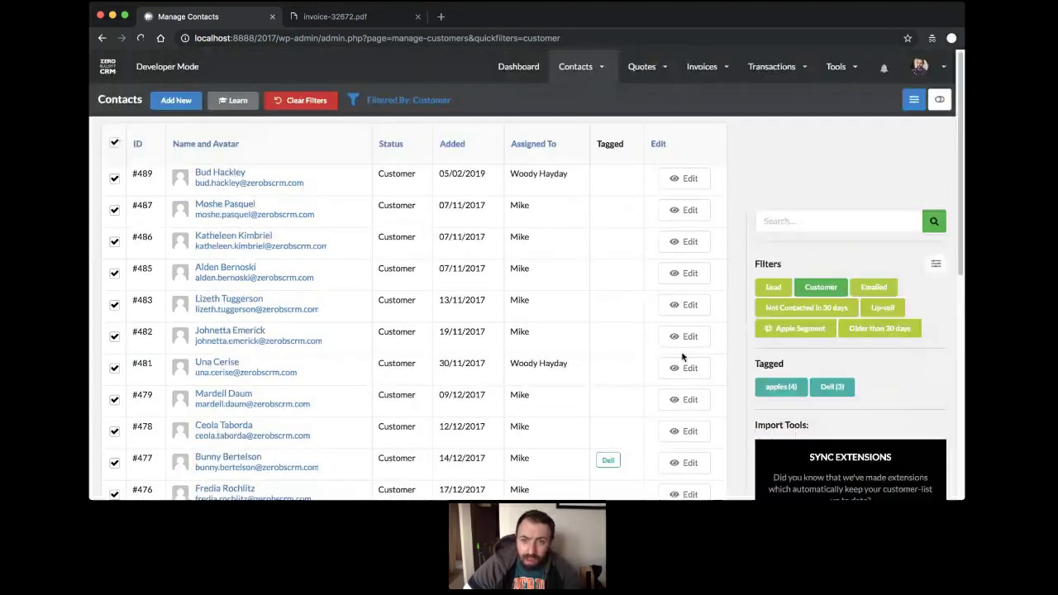
{"action": "left_click", "coordinate": [914, 100]}
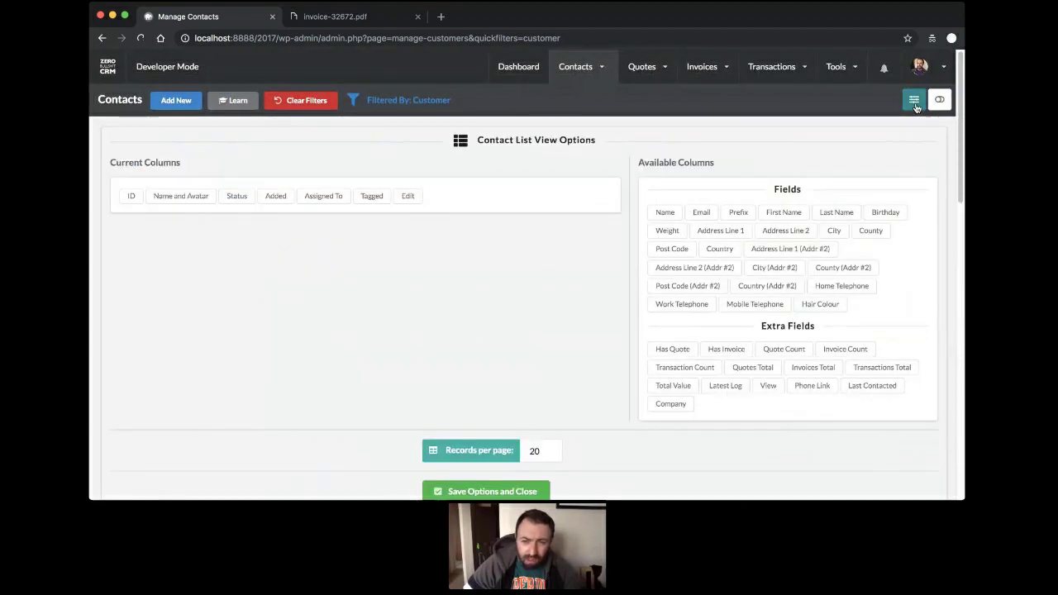
Set Records per page to 50 and save the view options.
{"action": "scroll", "coordinate": [562, 290], "scroll_direction": "down", "scroll_amount": 3}
{"action": "double_click", "coordinate": [541, 355]}
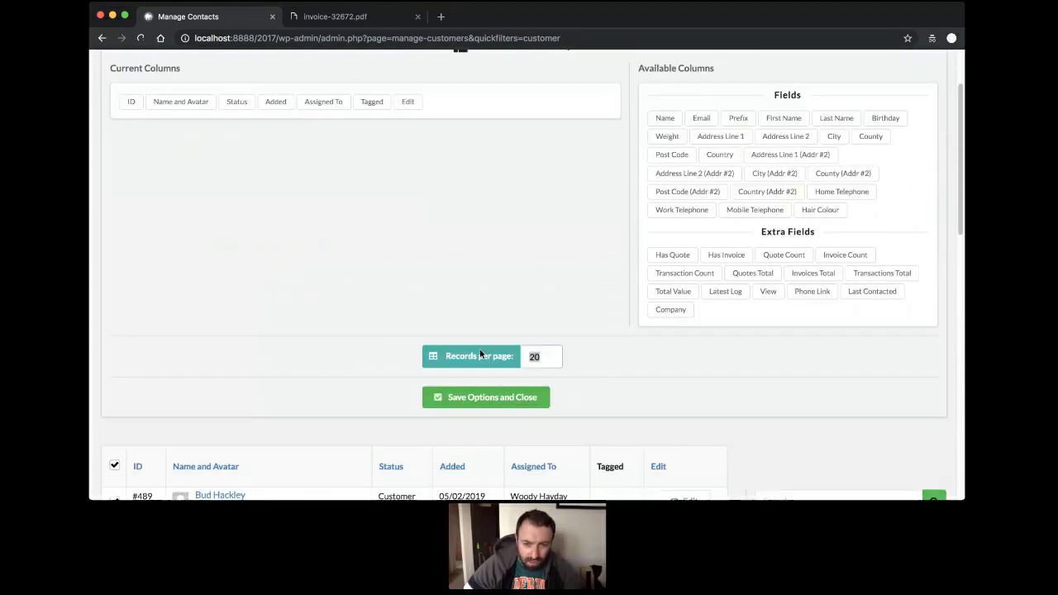
{"action": "type", "text": "50"}
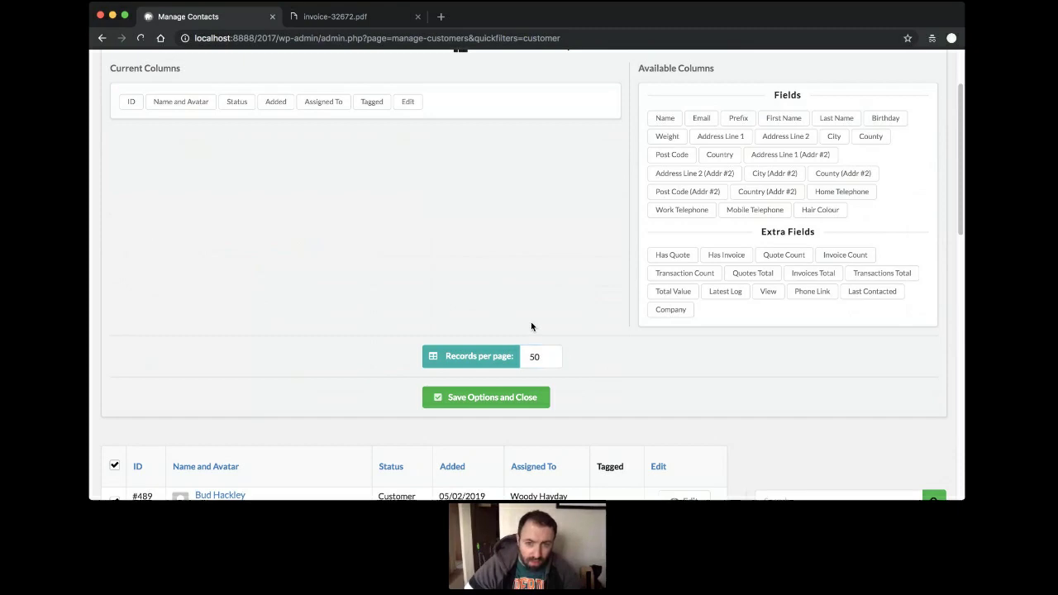
{"action": "left_click", "coordinate": [531, 328]}
{"action": "left_click", "coordinate": [495, 397]}
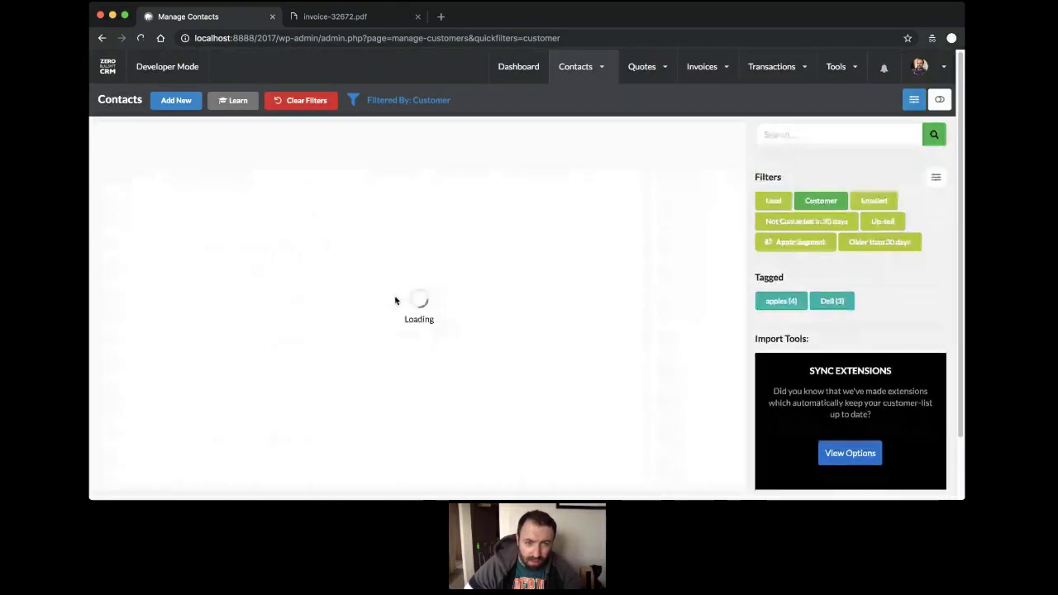
Select all 50 Customer contacts on the page with the header checkbox.
{"action": "scroll", "coordinate": [338, 220], "scroll_direction": "down", "scroll_amount": 15}
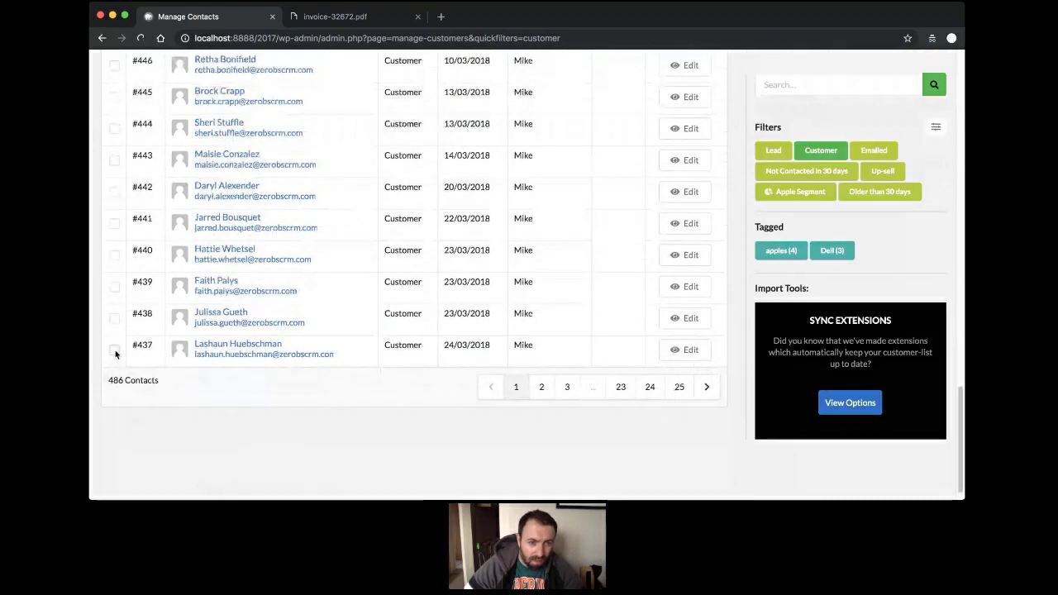
{"action": "left_click", "coordinate": [114, 349]}
{"action": "left_click", "coordinate": [114, 352]}
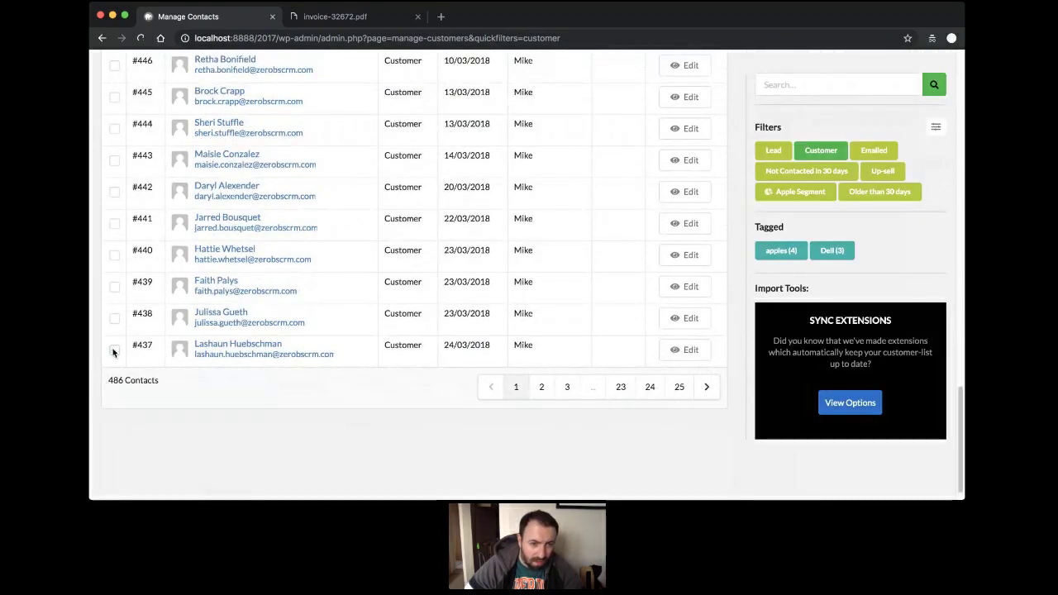
{"action": "scroll", "coordinate": [114, 353], "scroll_direction": "up", "scroll_amount": 15}
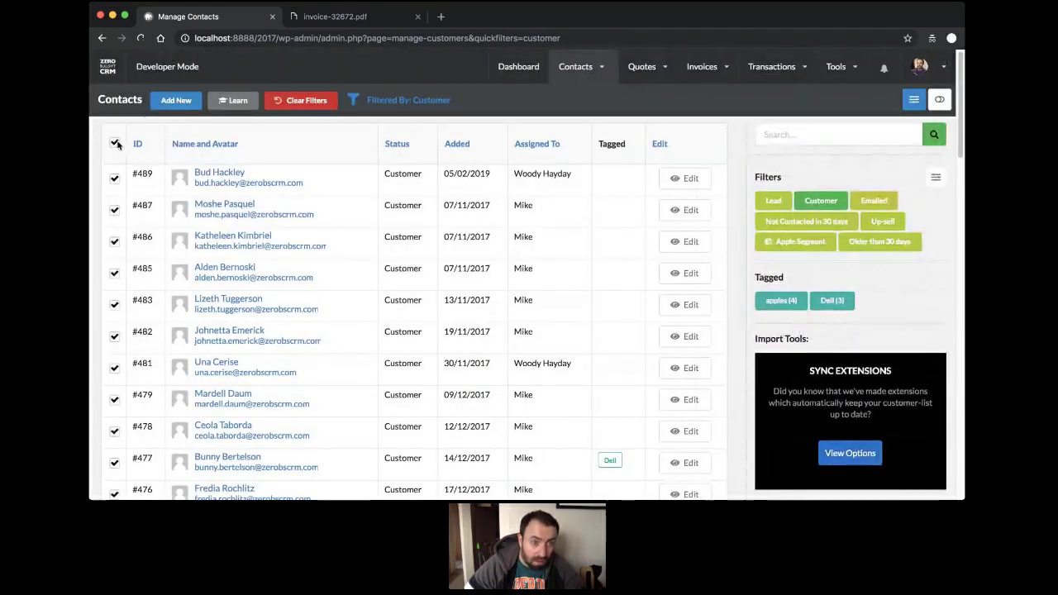
{"action": "left_click", "coordinate": [114, 144]}
{"action": "scroll", "coordinate": [123, 160], "scroll_direction": "down", "scroll_amount": 15}
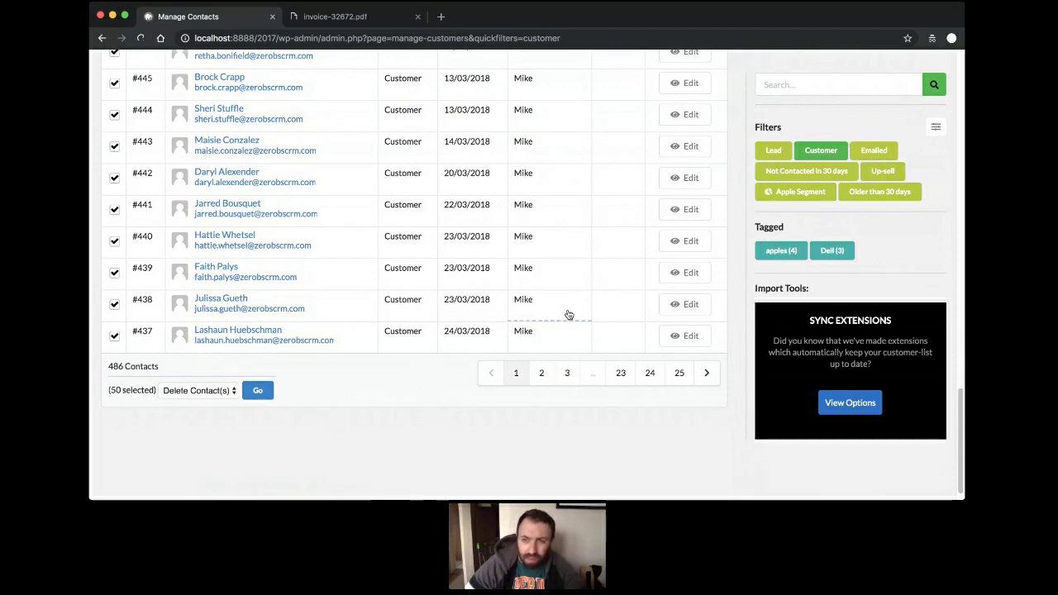
{"action": "scroll", "coordinate": [480, 347], "scroll_direction": "up", "scroll_amount": 10}
{"action": "scroll", "coordinate": [479, 347], "scroll_direction": "up", "scroll_amount": 5}
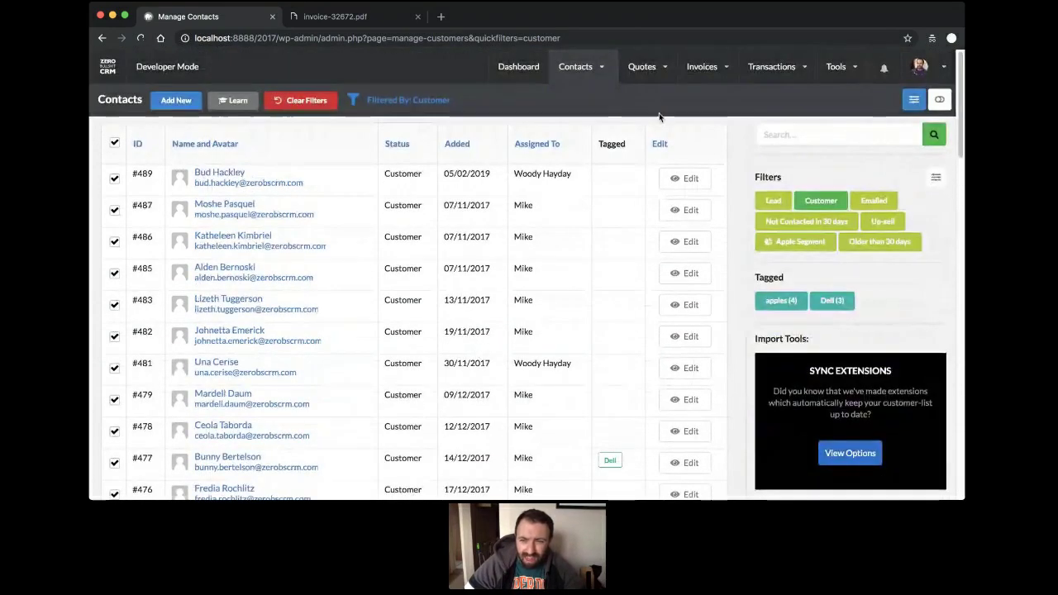
Clear the selection of all Customer contact rows.
{"action": "left_click", "coordinate": [937, 177]}
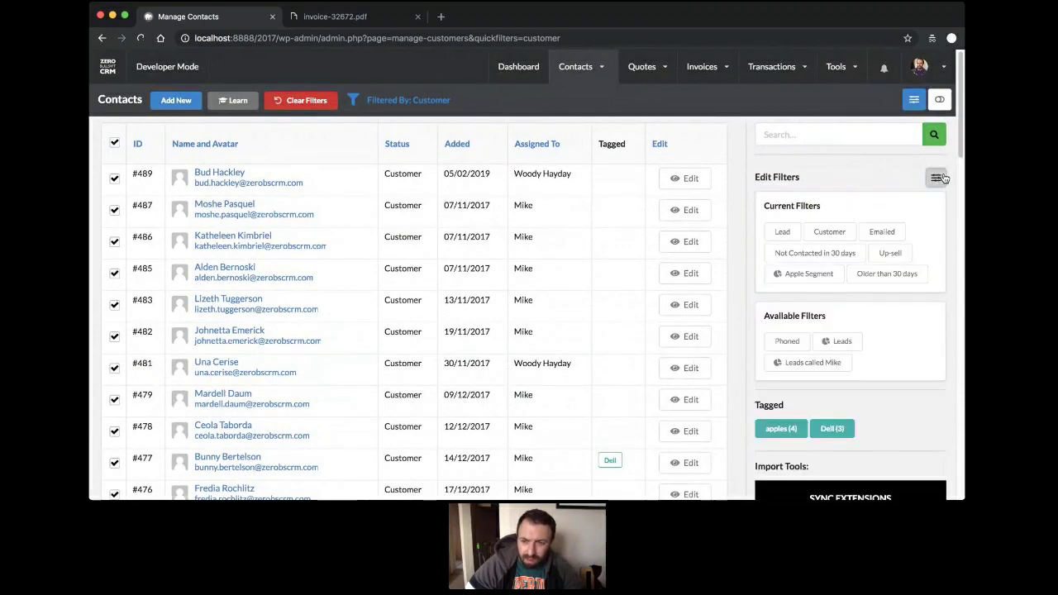
{"action": "left_click", "coordinate": [941, 178]}
{"action": "left_click", "coordinate": [940, 178]}
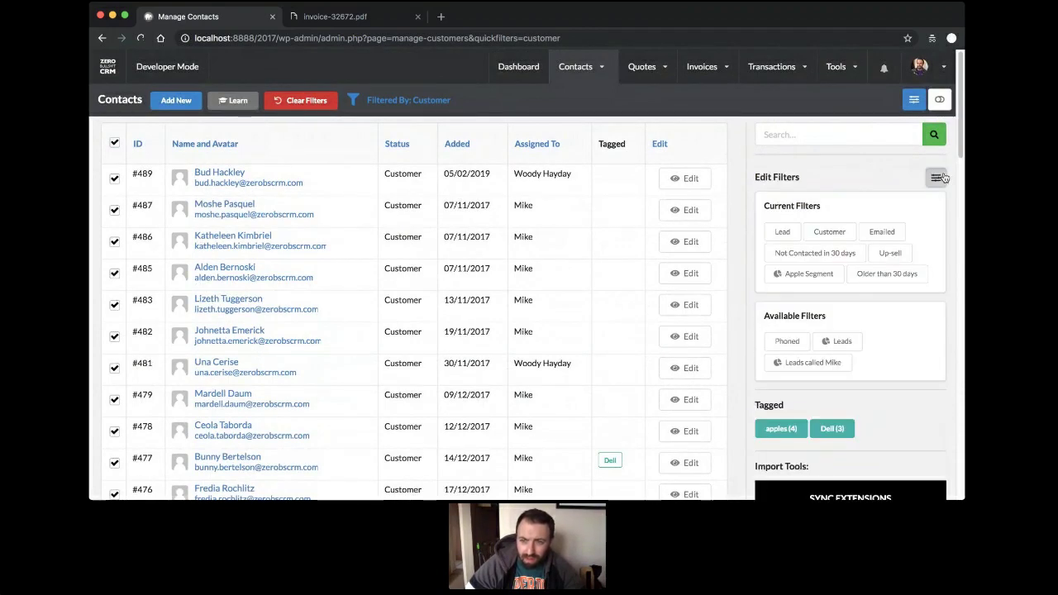
{"action": "left_click", "coordinate": [939, 178]}
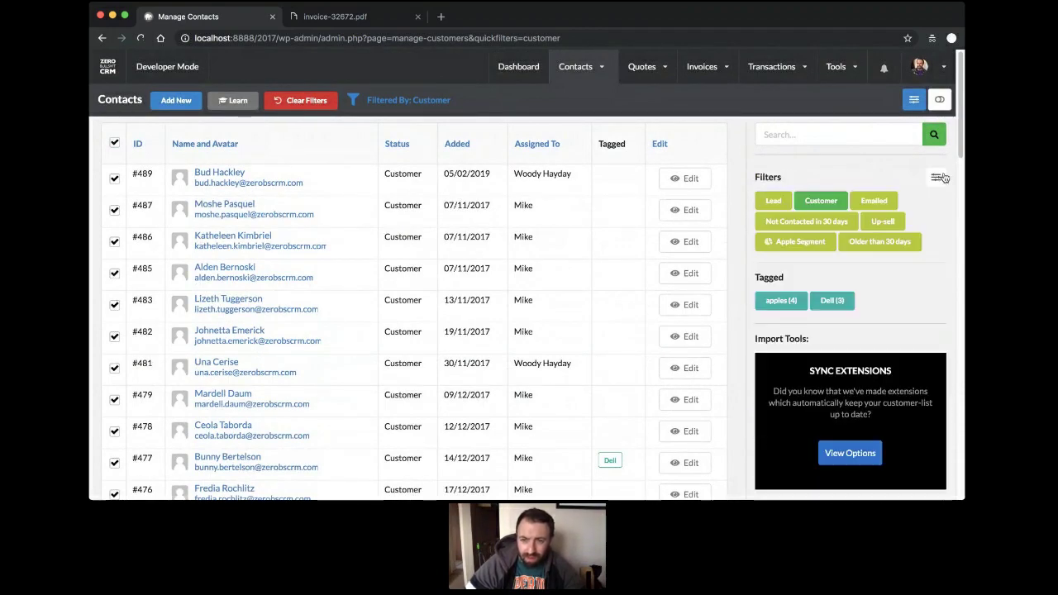
{"action": "left_click", "coordinate": [115, 143]}
Bring up the list of all quotes.
{"action": "mouse_move", "coordinate": [570, 71]}
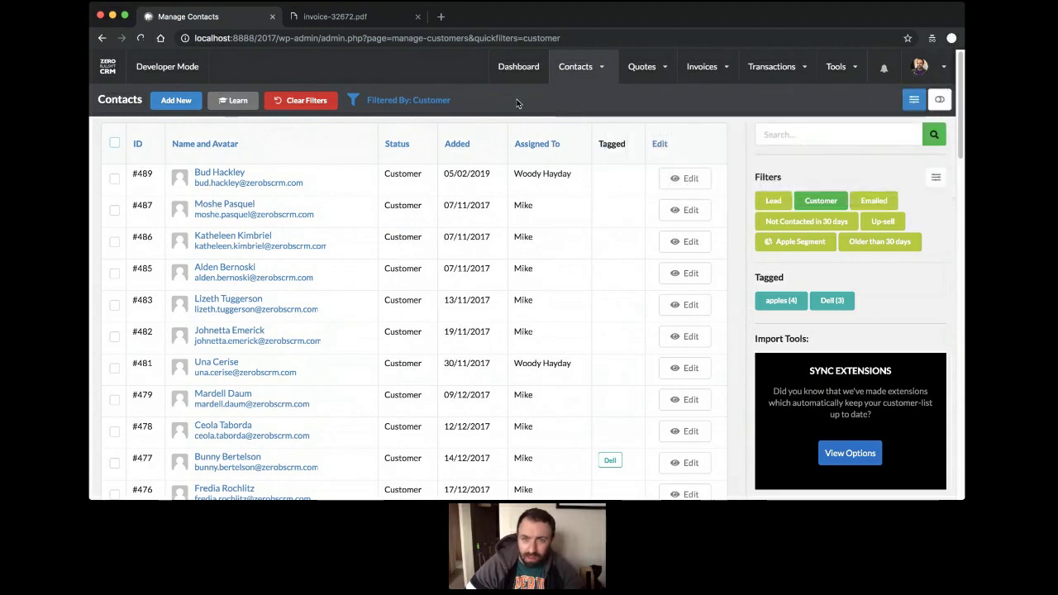
{"action": "mouse_move", "coordinate": [638, 71]}
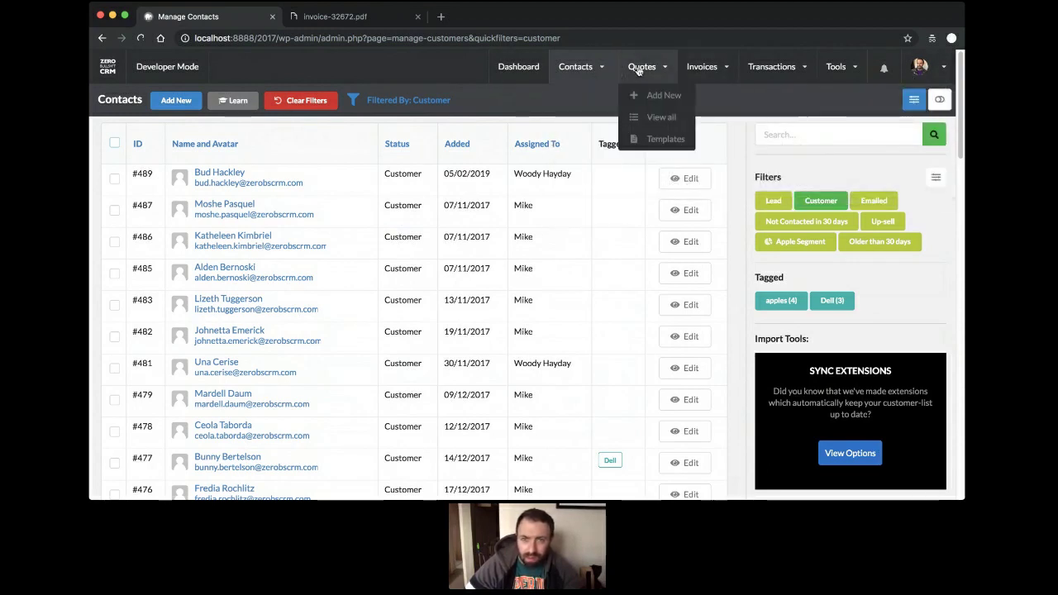
{"action": "left_click", "coordinate": [661, 120]}
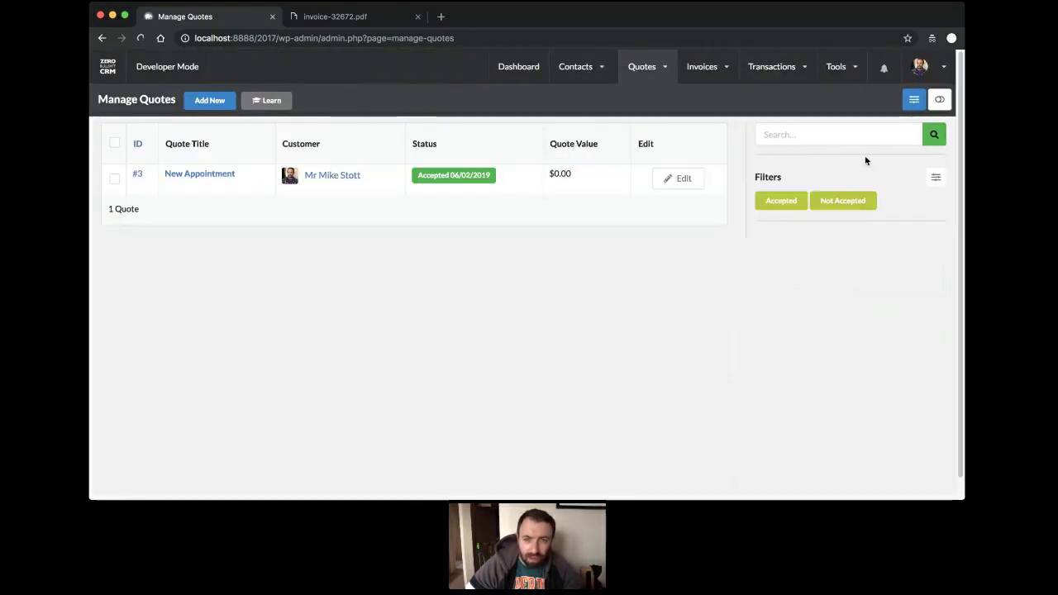
Go on to the full Transaction List.
{"action": "left_click", "coordinate": [933, 180]}
{"action": "left_click", "coordinate": [933, 182]}
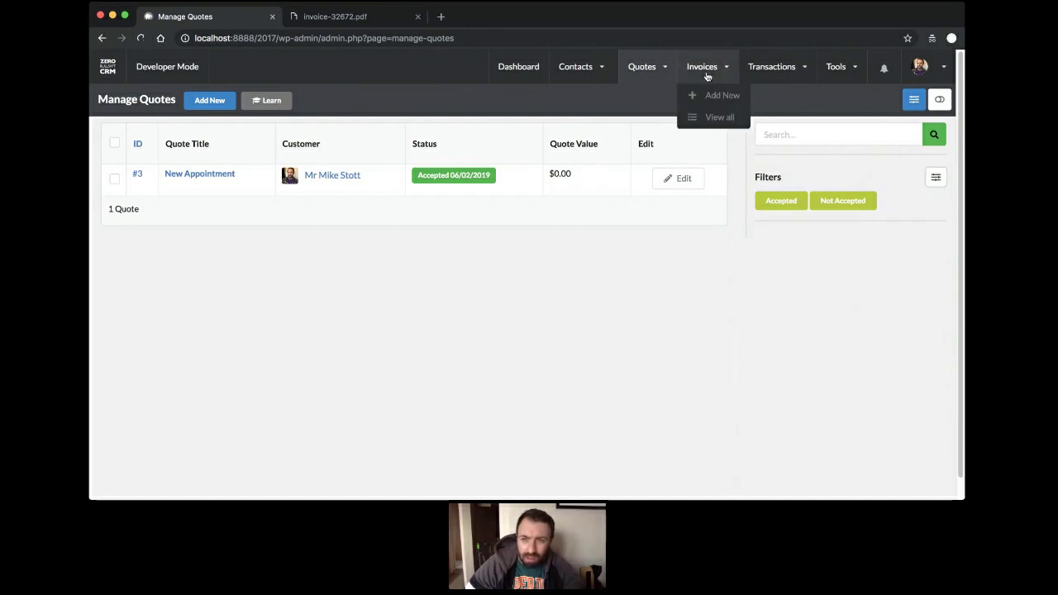
{"action": "mouse_move", "coordinate": [771, 73]}
{"action": "left_click", "coordinate": [777, 120]}
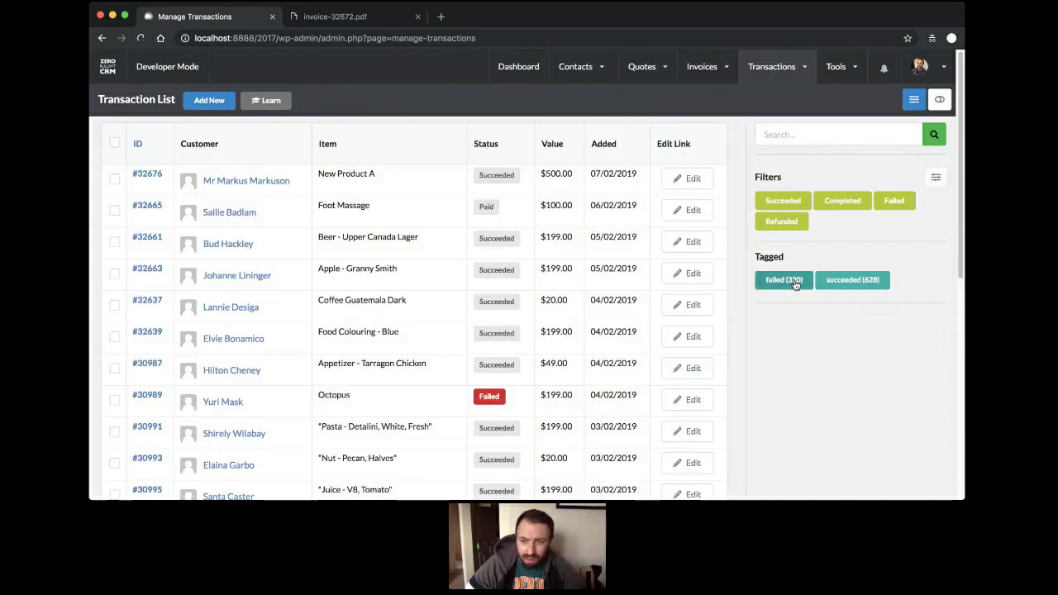
Remove Refunded from the transaction Current Filters.
{"action": "left_click", "coordinate": [936, 178]}
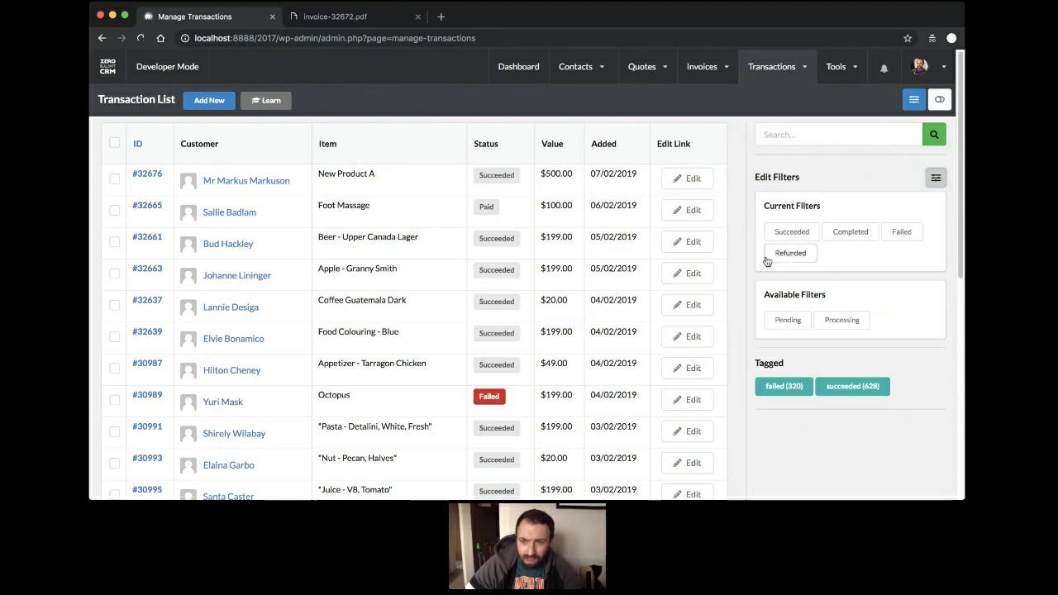
{"action": "left_click_drag", "start_coordinate": [768, 254], "coordinate": [901, 278]}
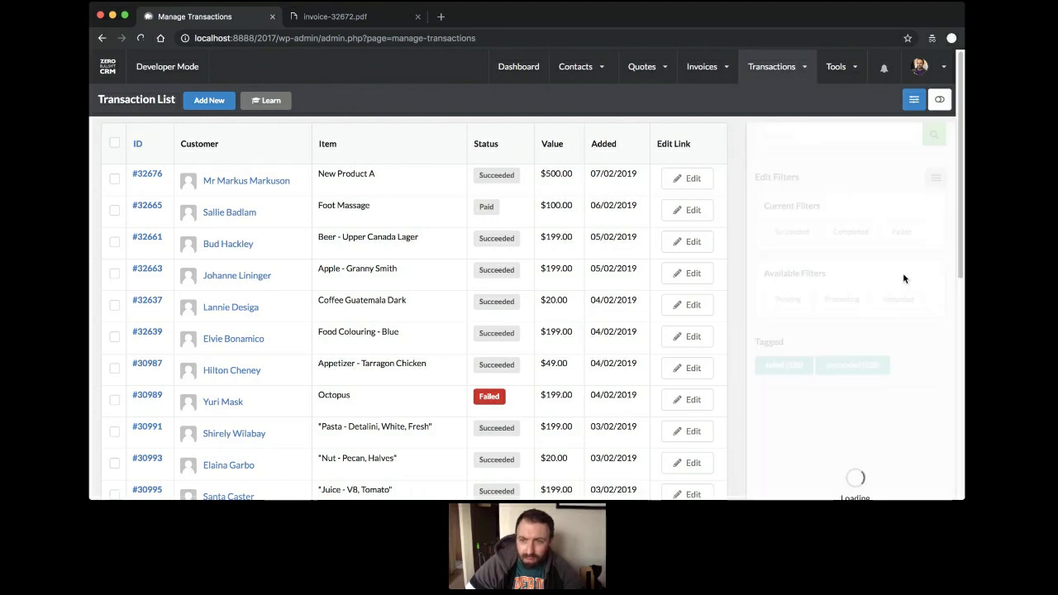
{"action": "left_click", "coordinate": [937, 179]}
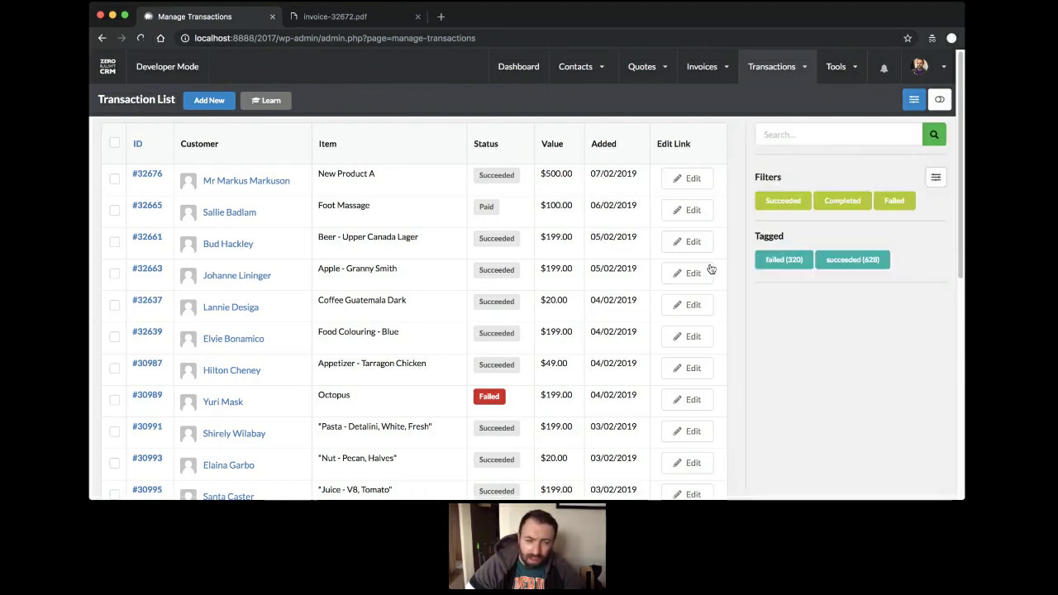
Select all transactions and show only the Failed ones.
{"action": "left_click", "coordinate": [115, 143]}
{"action": "scroll", "coordinate": [120, 148], "scroll_direction": "down", "scroll_amount": 5}
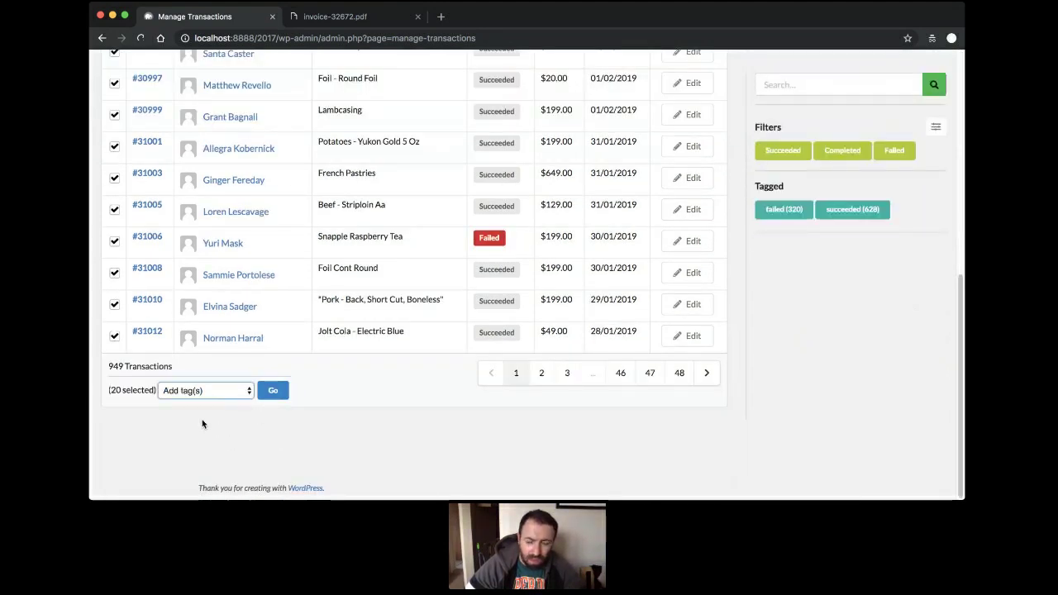
{"action": "scroll", "coordinate": [202, 422], "scroll_direction": "up", "scroll_amount": 3}
{"action": "left_click", "coordinate": [896, 153]}
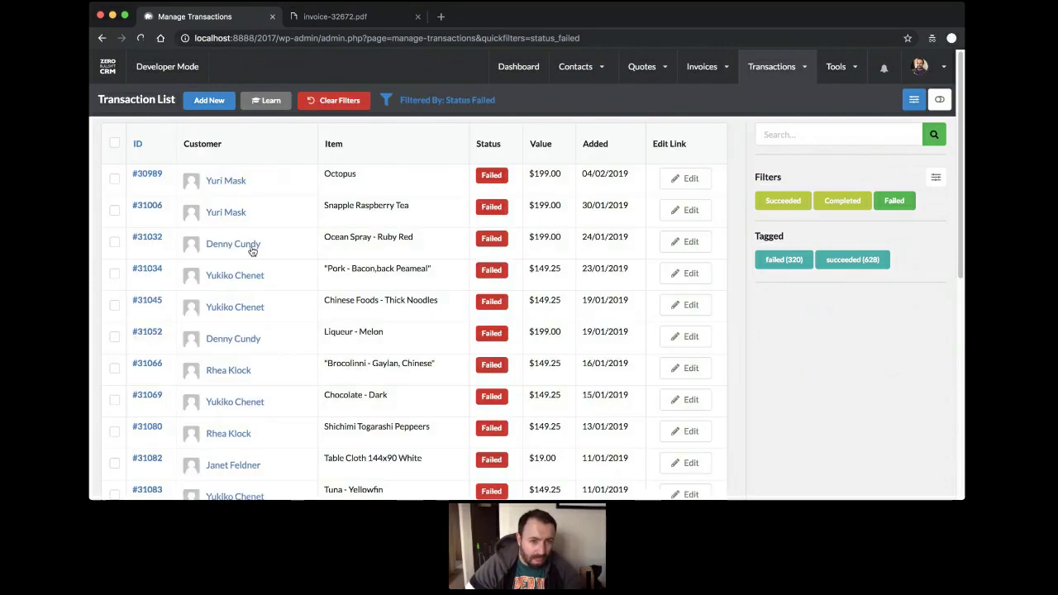
Return to the CRM dashboard.
{"action": "scroll", "coordinate": [251, 256], "scroll_direction": "down", "scroll_amount": 10}
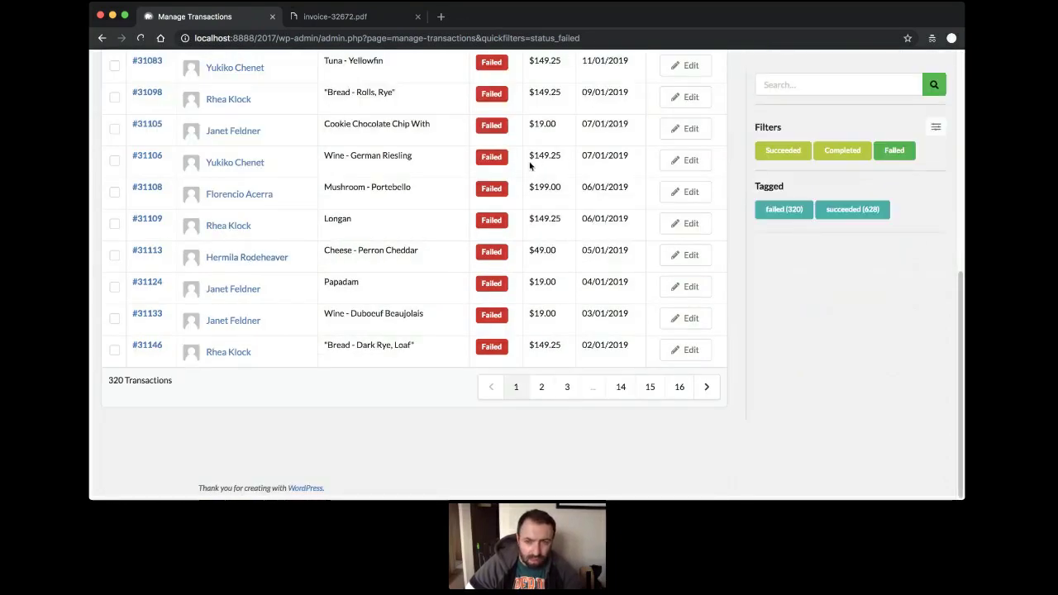
{"action": "scroll", "coordinate": [529, 166], "scroll_direction": "up", "scroll_amount": 10}
{"action": "left_click", "coordinate": [519, 67]}
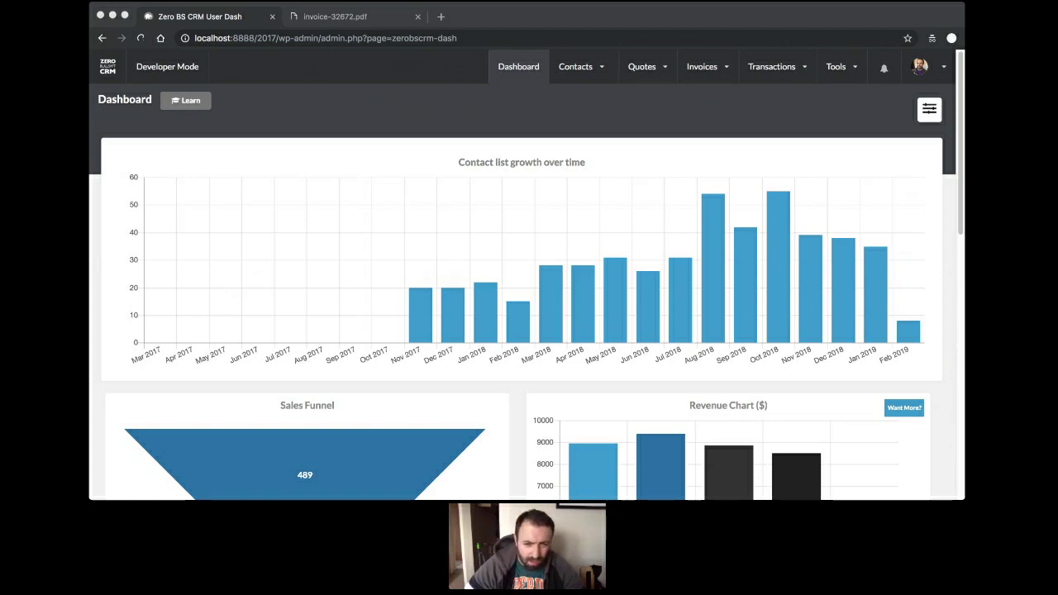
Open unpaid invoice Ref 001 from the invoices list.
{"action": "left_click", "coordinate": [471, 373]}
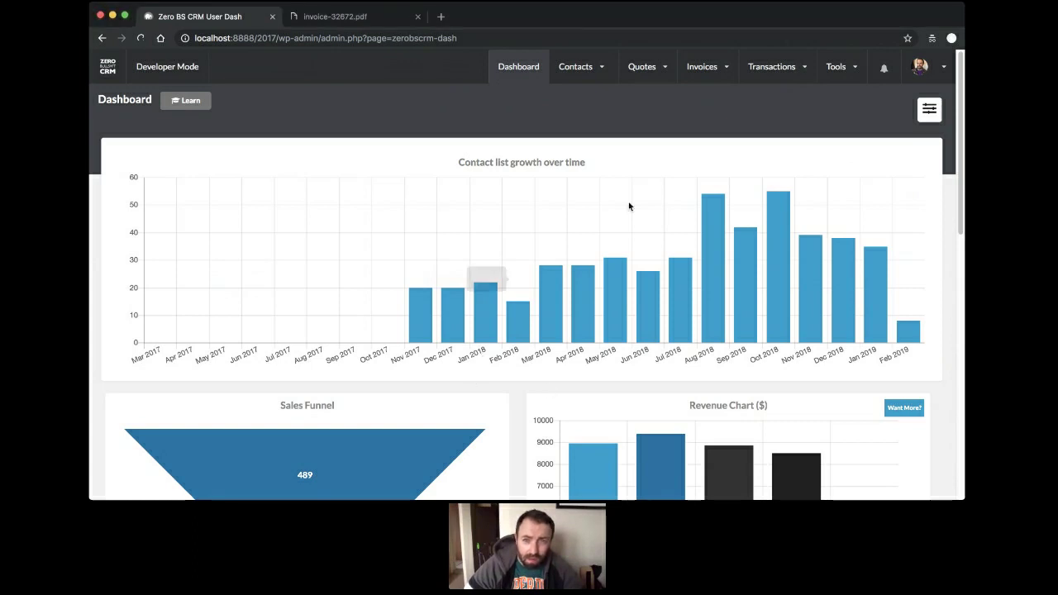
{"action": "mouse_move", "coordinate": [589, 71]}
{"action": "mouse_move", "coordinate": [702, 69]}
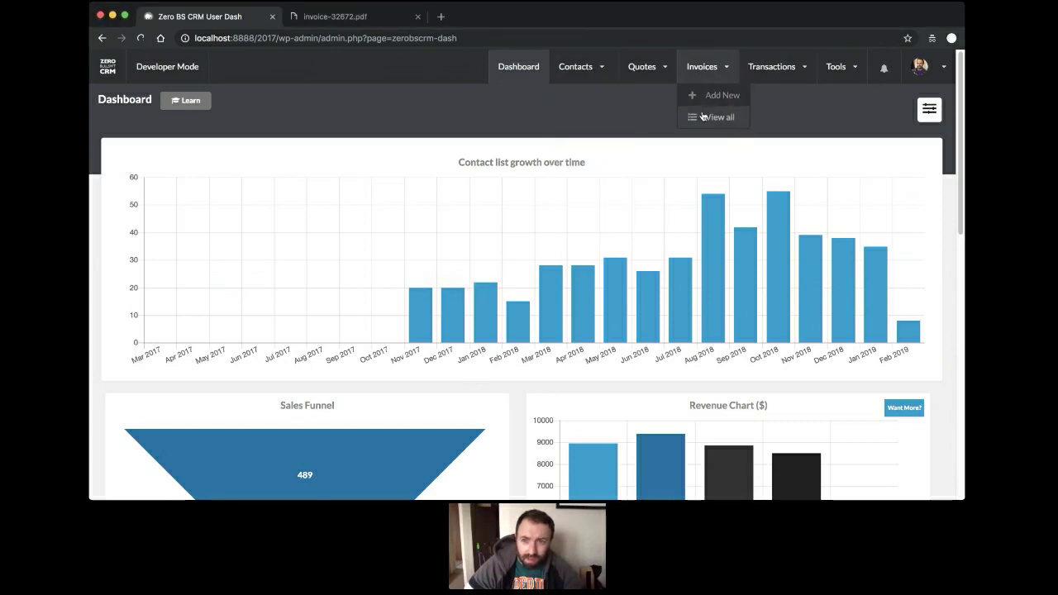
{"action": "left_click", "coordinate": [703, 118]}
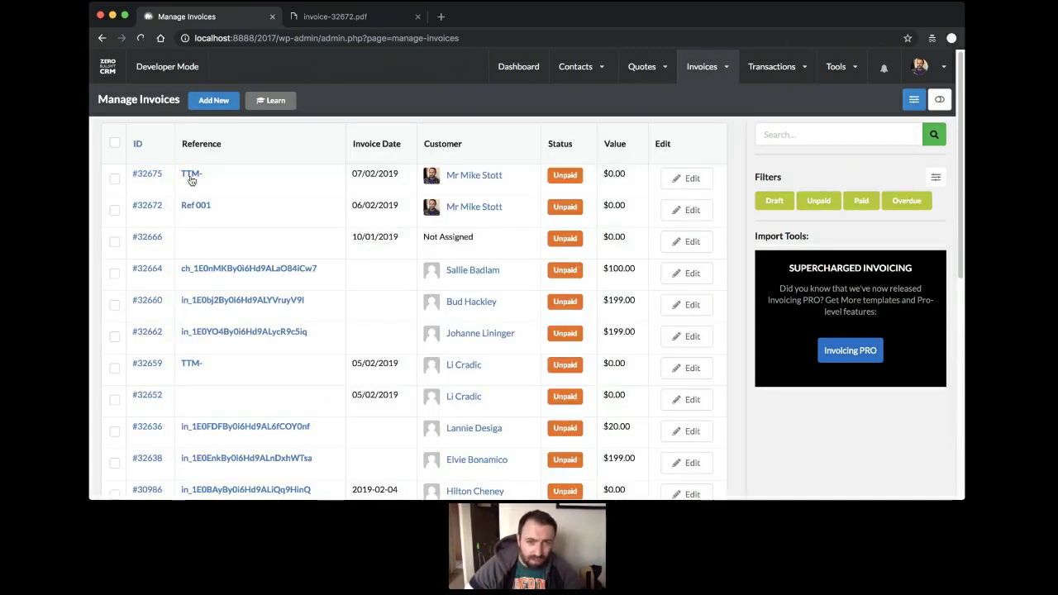
{"action": "left_click", "coordinate": [196, 205]}
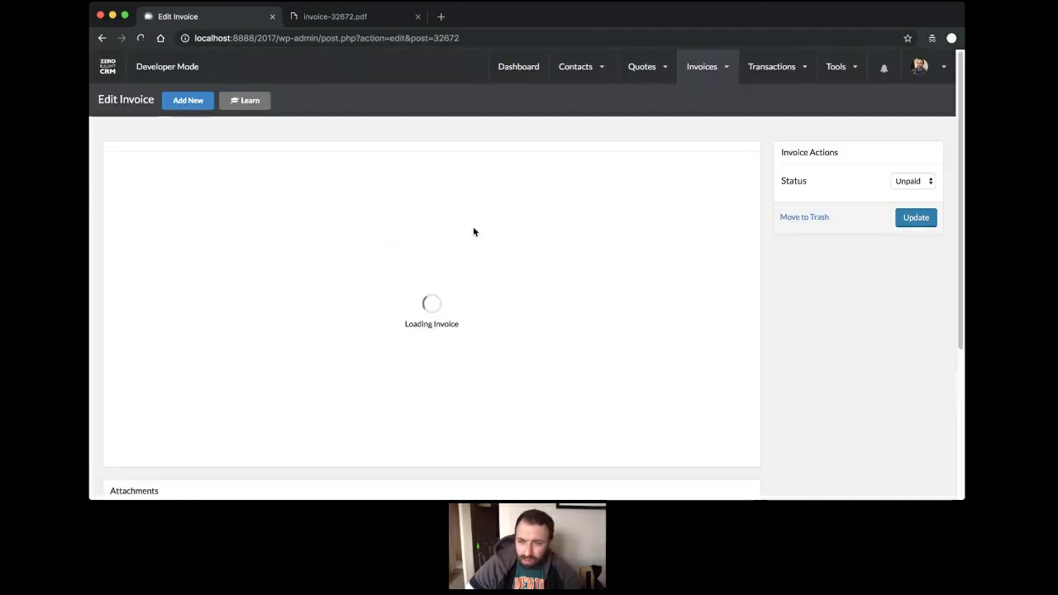
Look through invoice Ref 001, then show the full contacts list.
{"action": "scroll", "coordinate": [413, 224], "scroll_direction": "down", "scroll_amount": 10}
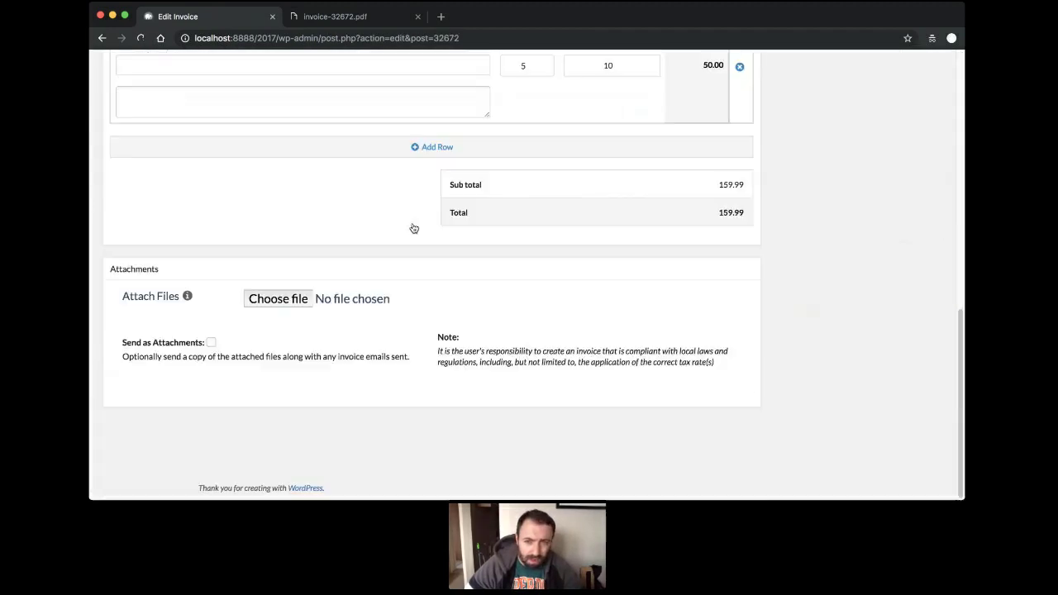
{"action": "scroll", "coordinate": [412, 227], "scroll_direction": "up", "scroll_amount": 10}
{"action": "scroll", "coordinate": [410, 227], "scroll_direction": "down", "scroll_amount": 10}
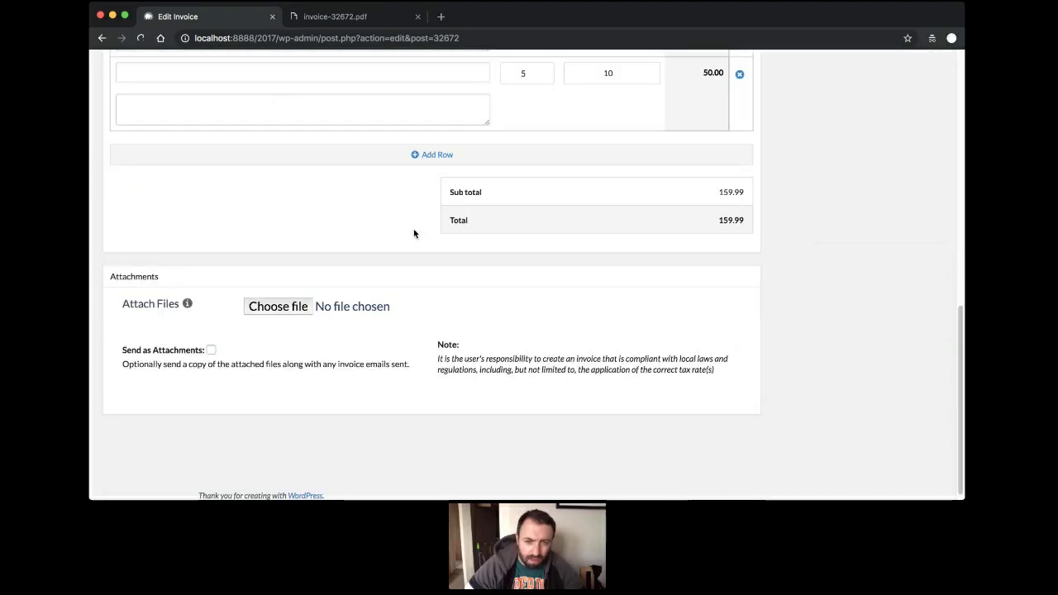
{"action": "scroll", "coordinate": [413, 232], "scroll_direction": "up", "scroll_amount": 10}
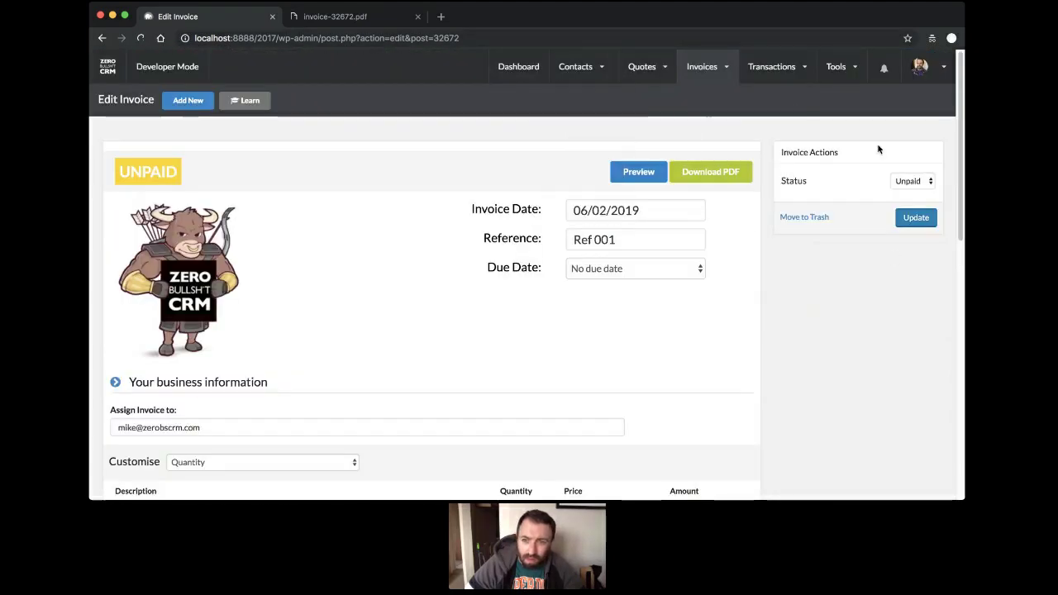
{"action": "scroll", "coordinate": [394, 223], "scroll_direction": "down", "scroll_amount": 10}
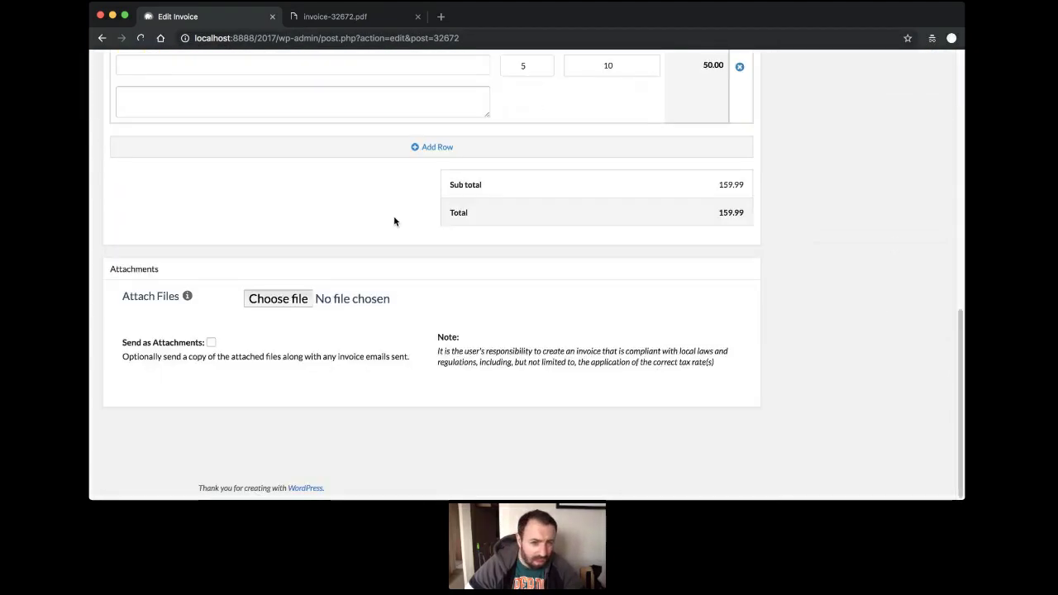
{"action": "scroll", "coordinate": [394, 222], "scroll_direction": "up", "scroll_amount": 10}
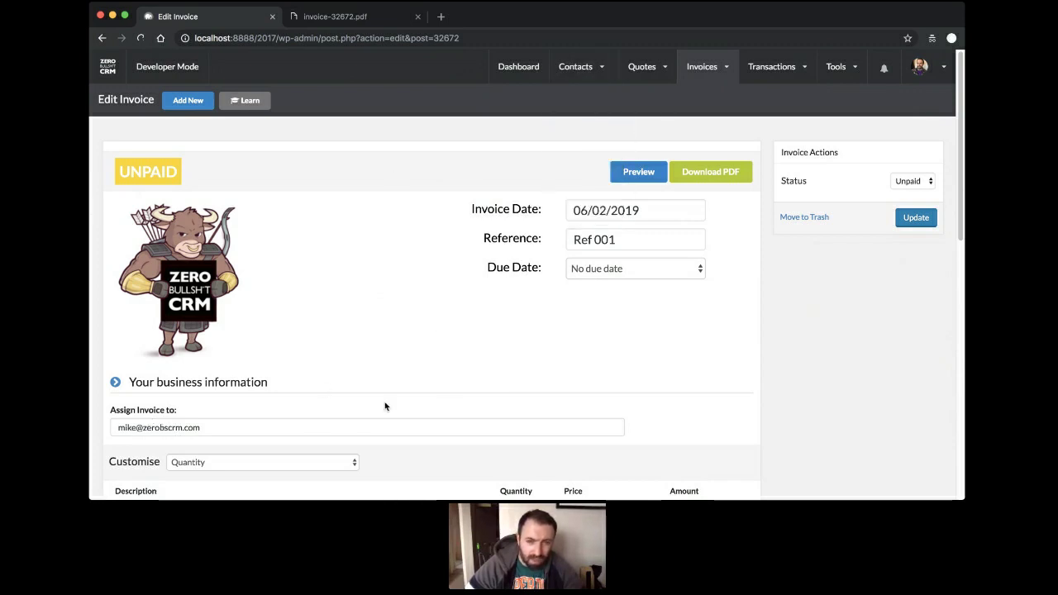
{"action": "mouse_move", "coordinate": [576, 66]}
{"action": "left_click", "coordinate": [585, 116]}
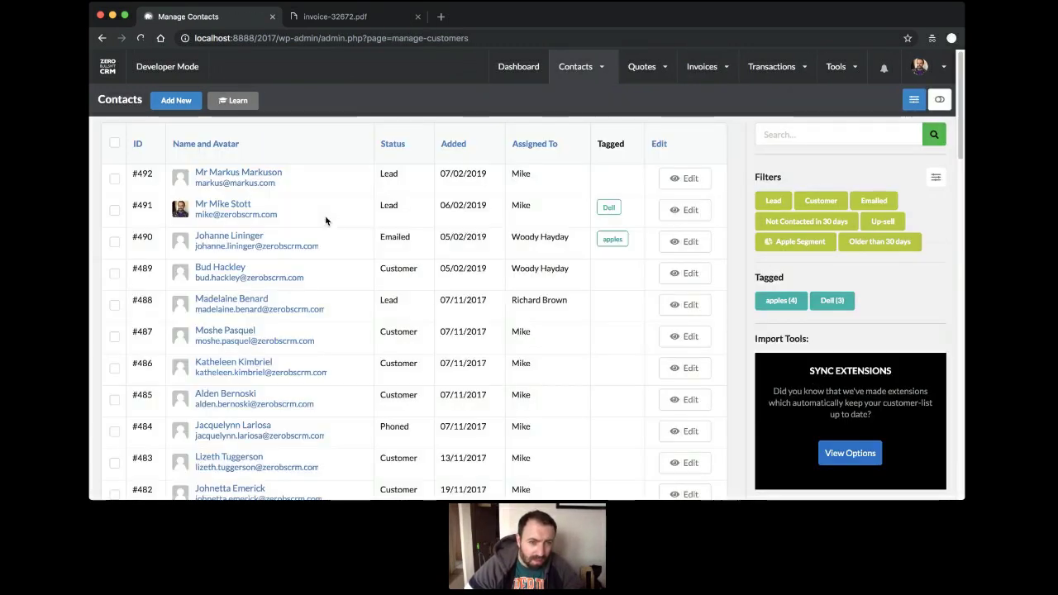
Open contact #491's record and locate invoice 32672 in its activity log.
{"action": "left_click", "coordinate": [223, 204]}
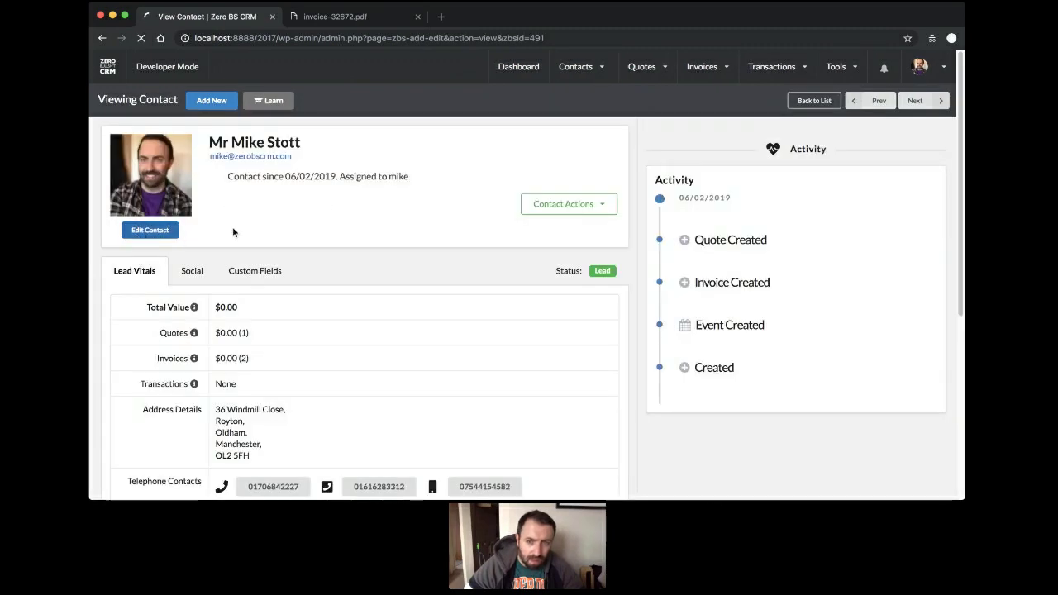
{"action": "scroll", "coordinate": [370, 217], "scroll_direction": "down", "scroll_amount": 5}
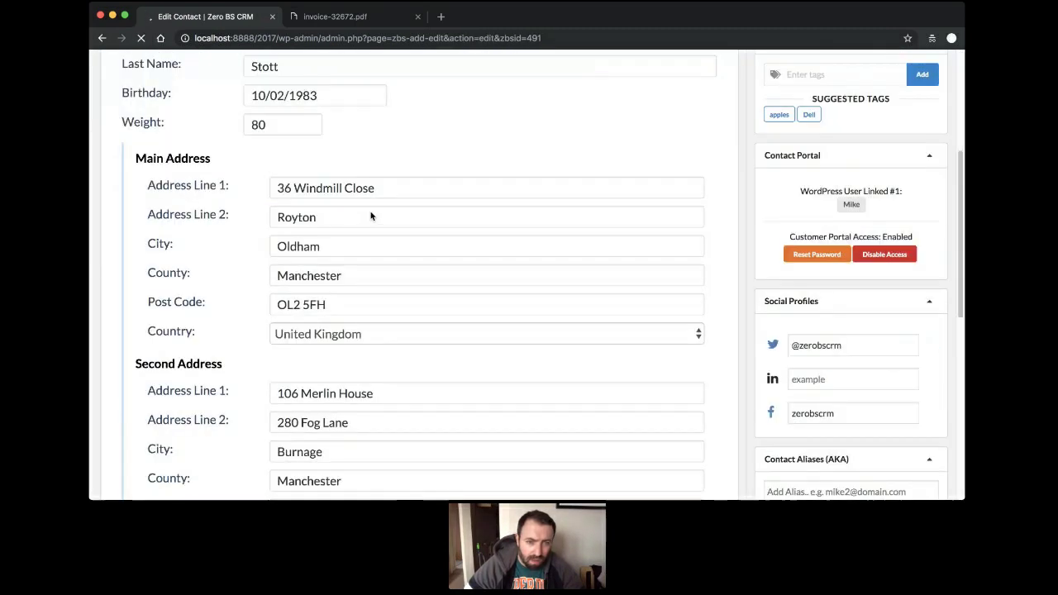
{"action": "scroll", "coordinate": [370, 217], "scroll_direction": "down", "scroll_amount": 6}
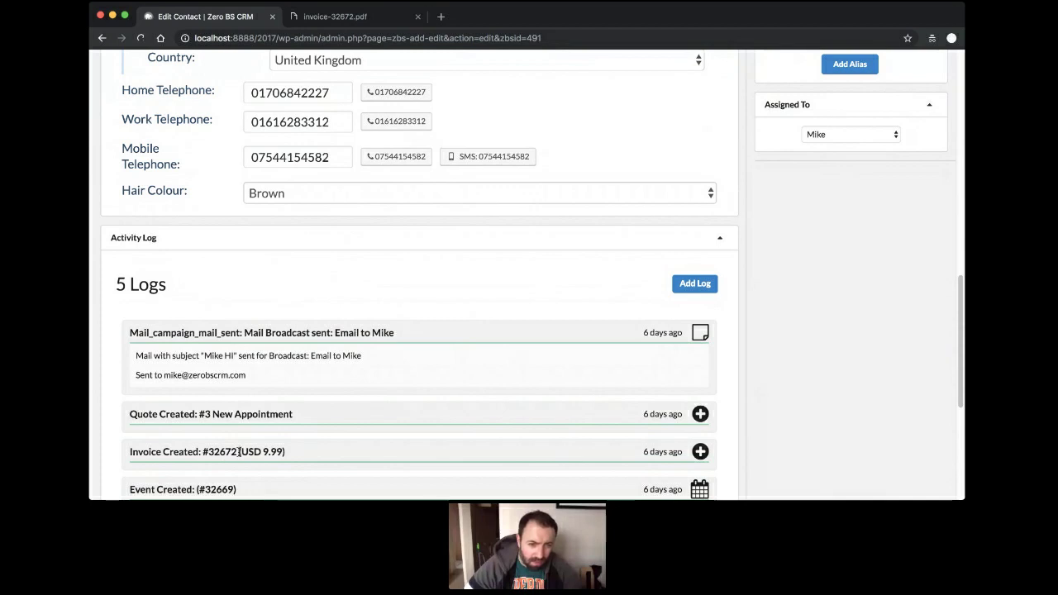
{"action": "left_click_drag", "start_coordinate": [239, 451], "coordinate": [207, 451]}
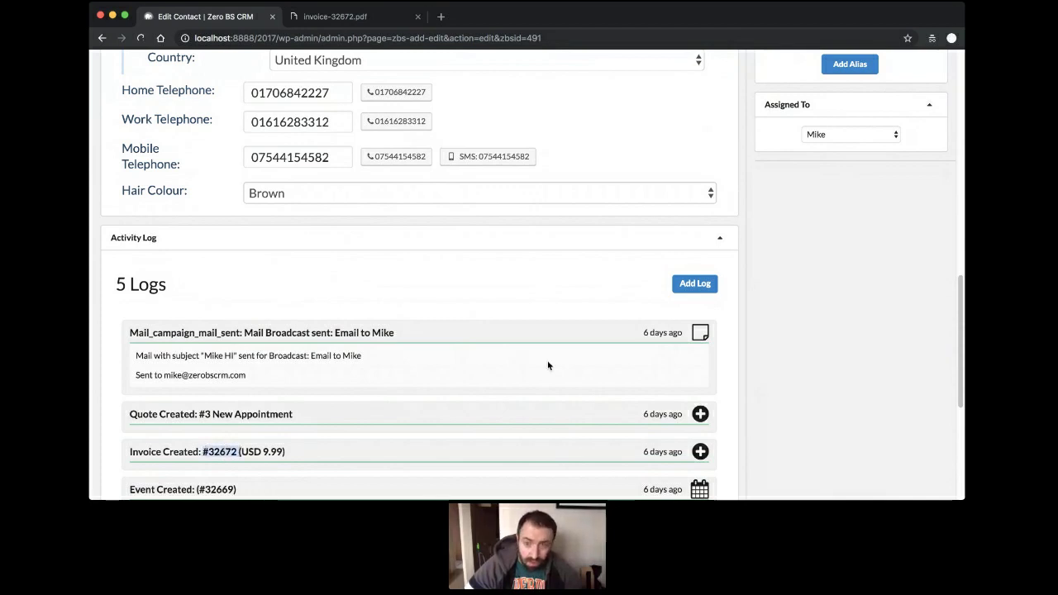
Save a Note log 'Invoice #32672 (Approved)' noting it's OK to send to the customer.
{"action": "left_click", "coordinate": [703, 283]}
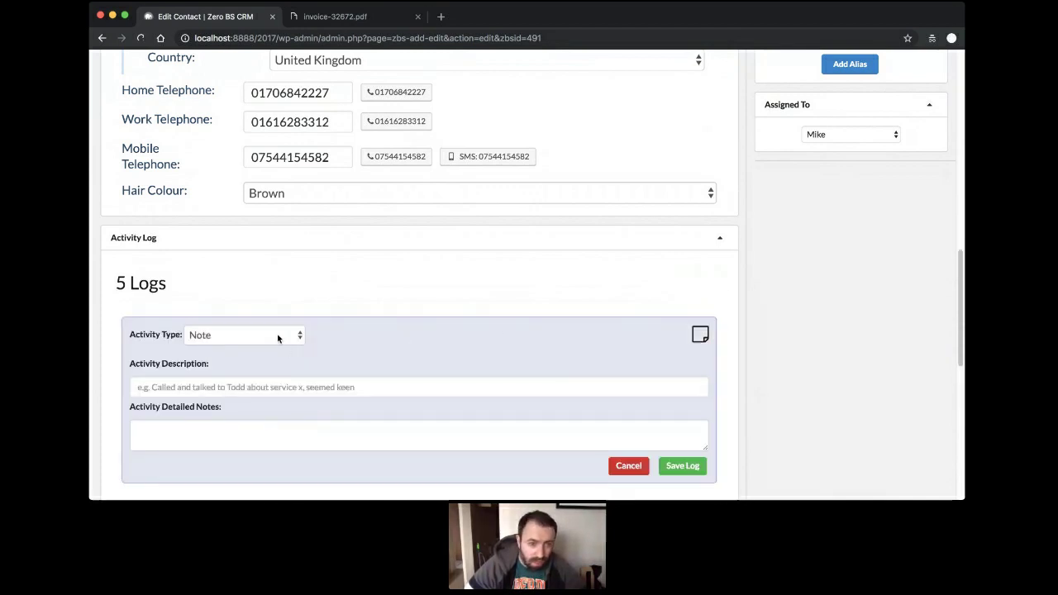
{"action": "left_click", "coordinate": [278, 335]}
{"action": "left_click", "coordinate": [282, 382]}
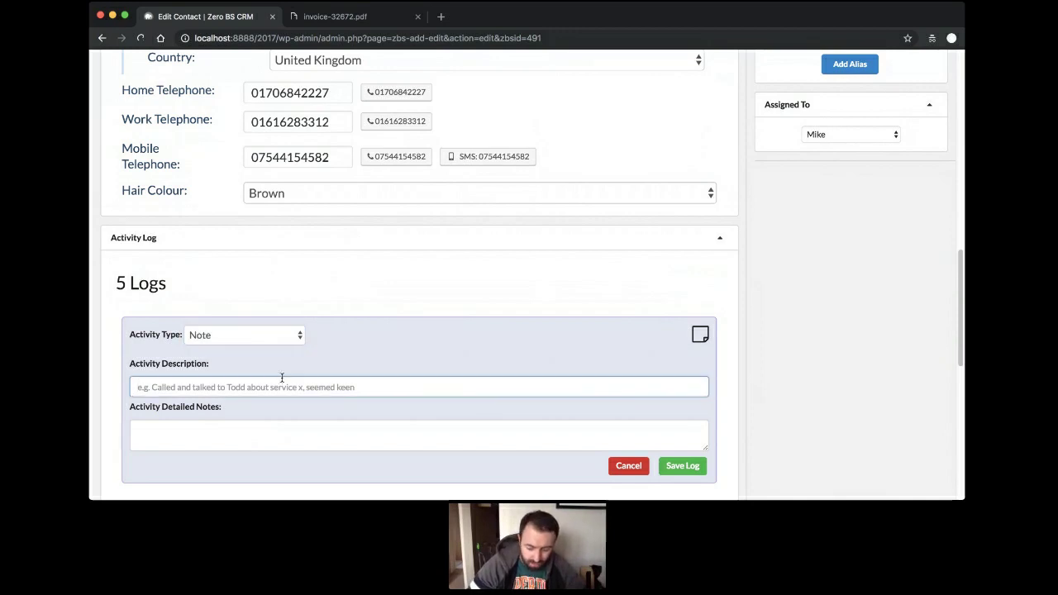
{"action": "type", "text": "Invoice #32672 ("}
{"action": "key", "text": "Tab"}
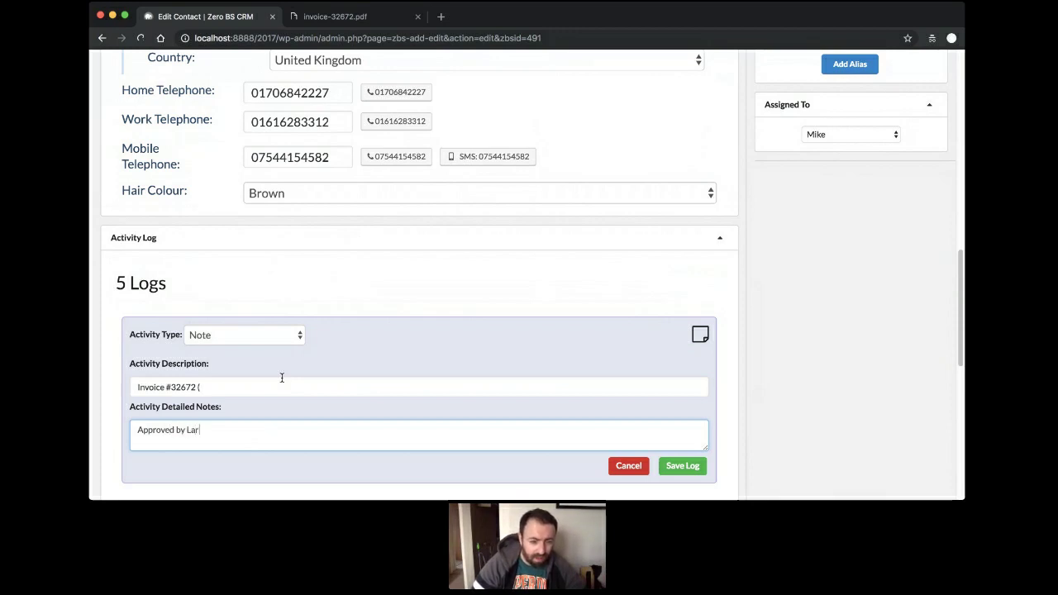
{"action": "left_click", "coordinate": [207, 386]}
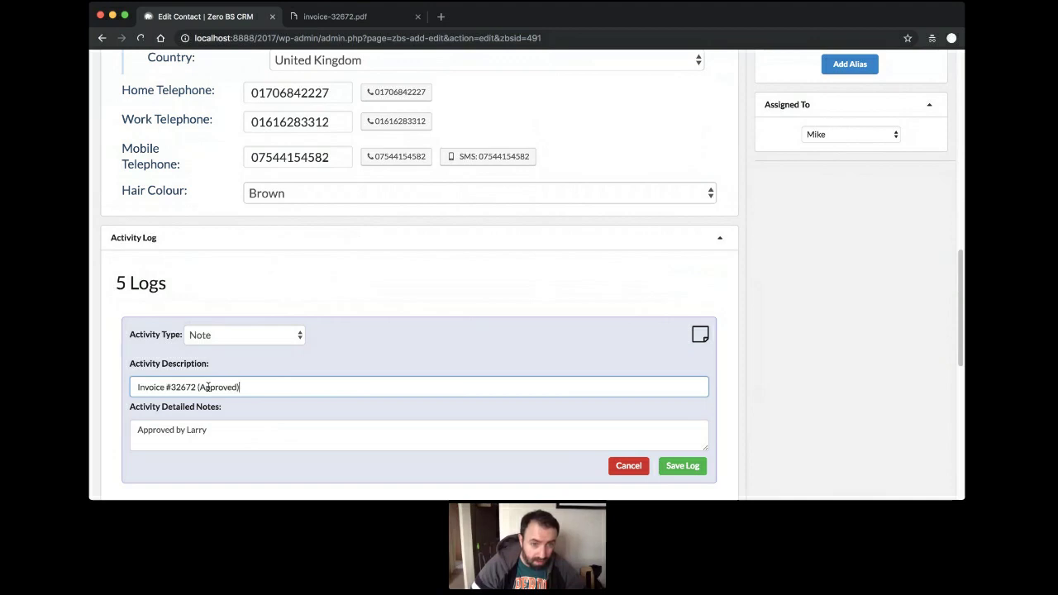
{"action": "left_click", "coordinate": [362, 433]}
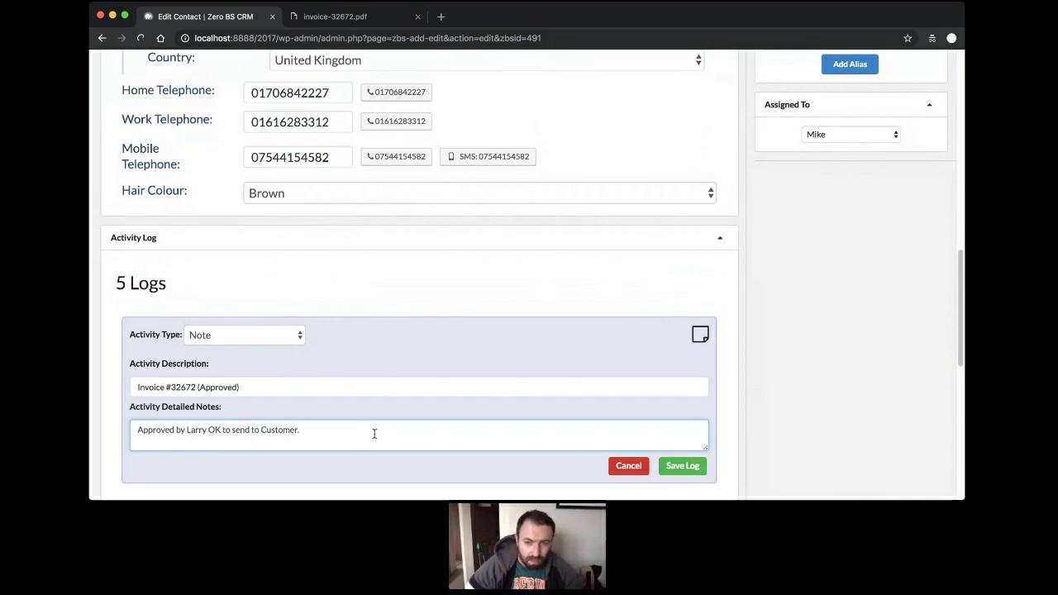
{"action": "left_click", "coordinate": [677, 465]}
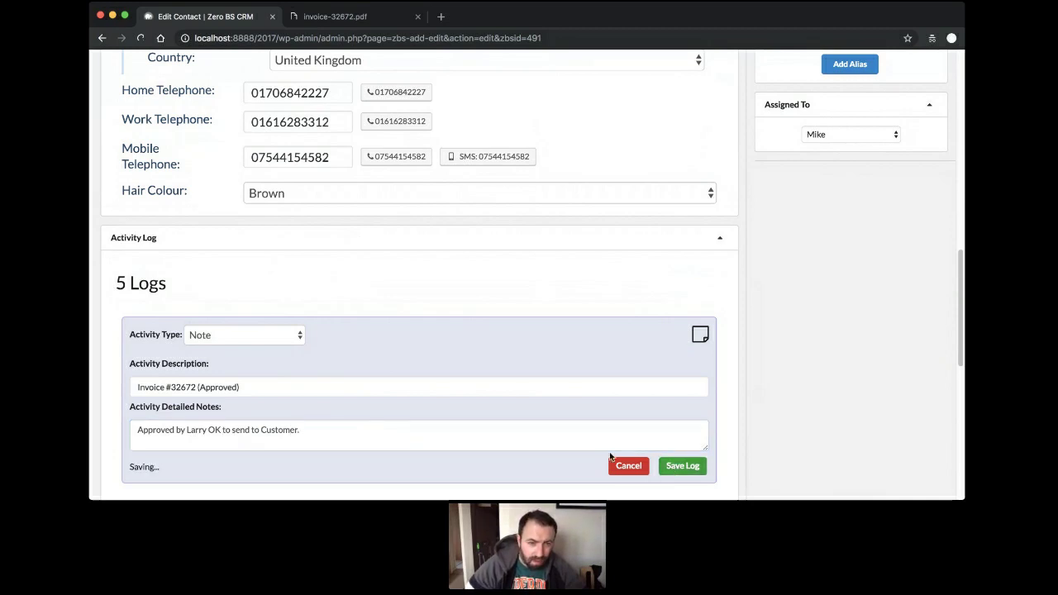
Reload the contact page to confirm the log now has 6 entries.
{"action": "scroll", "coordinate": [503, 418], "scroll_direction": "up", "scroll_amount": 3}
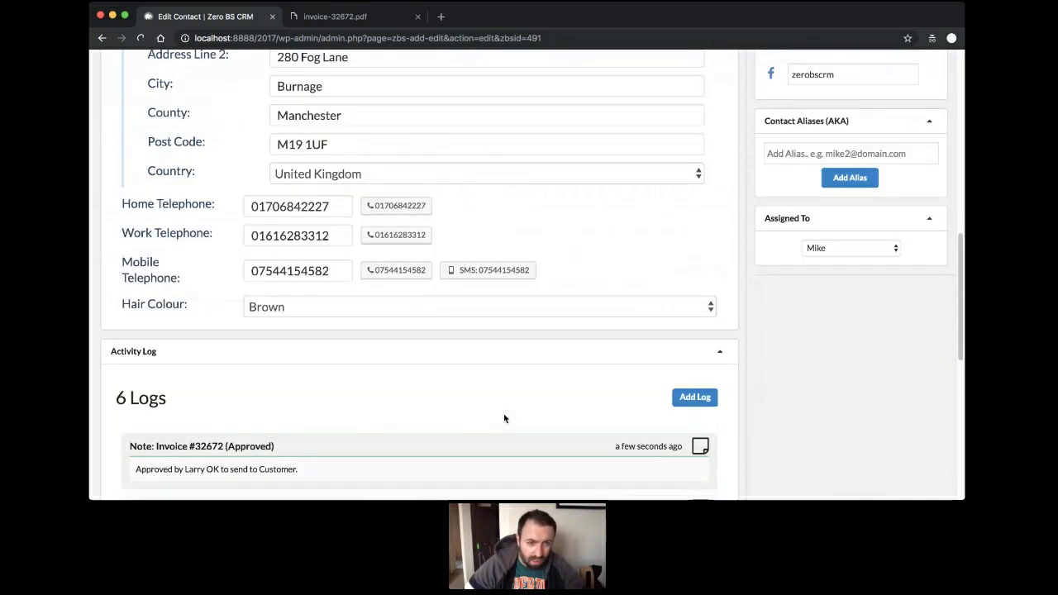
{"action": "scroll", "coordinate": [517, 396], "scroll_direction": "up", "scroll_amount": 11}
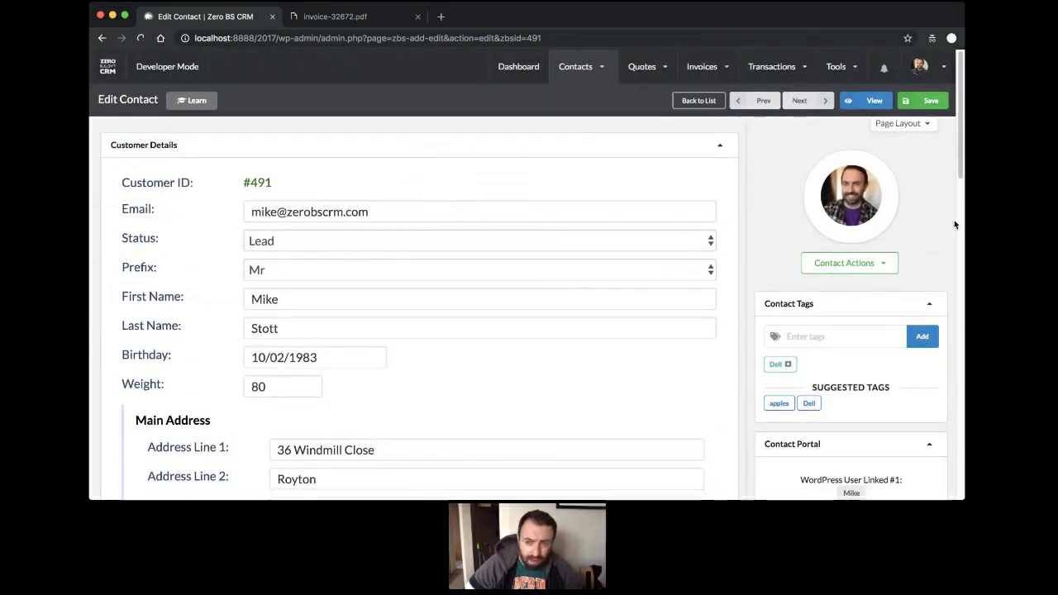
{"action": "scroll", "coordinate": [358, 232], "scroll_direction": "down", "scroll_amount": 6}
{"action": "scroll", "coordinate": [358, 232], "scroll_direction": "down", "scroll_amount": 14}
{"action": "scroll", "coordinate": [371, 248], "scroll_direction": "up", "scroll_amount": 3}
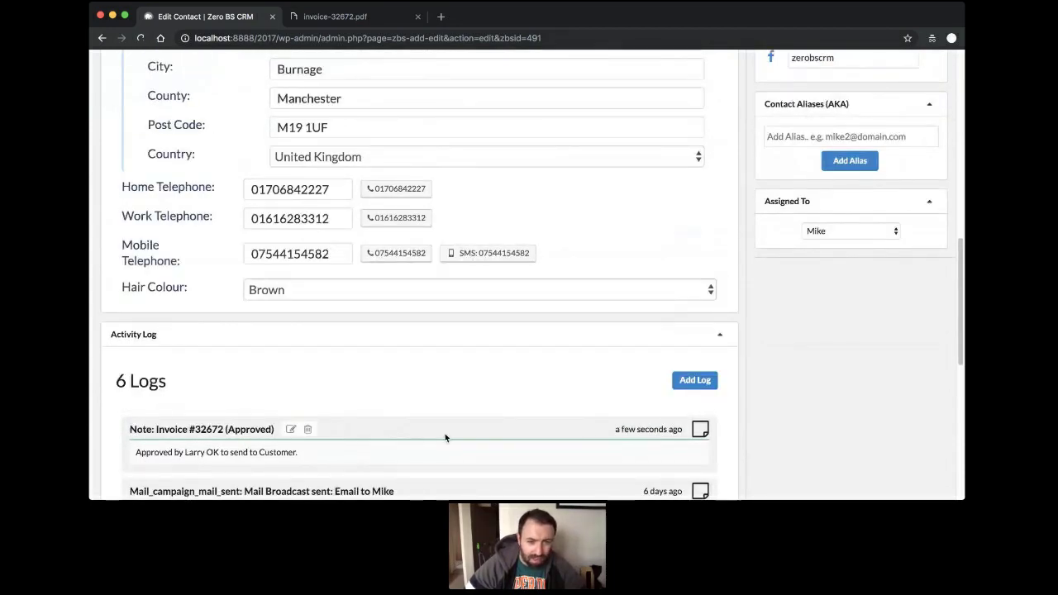
{"action": "key", "text": "super+r"}
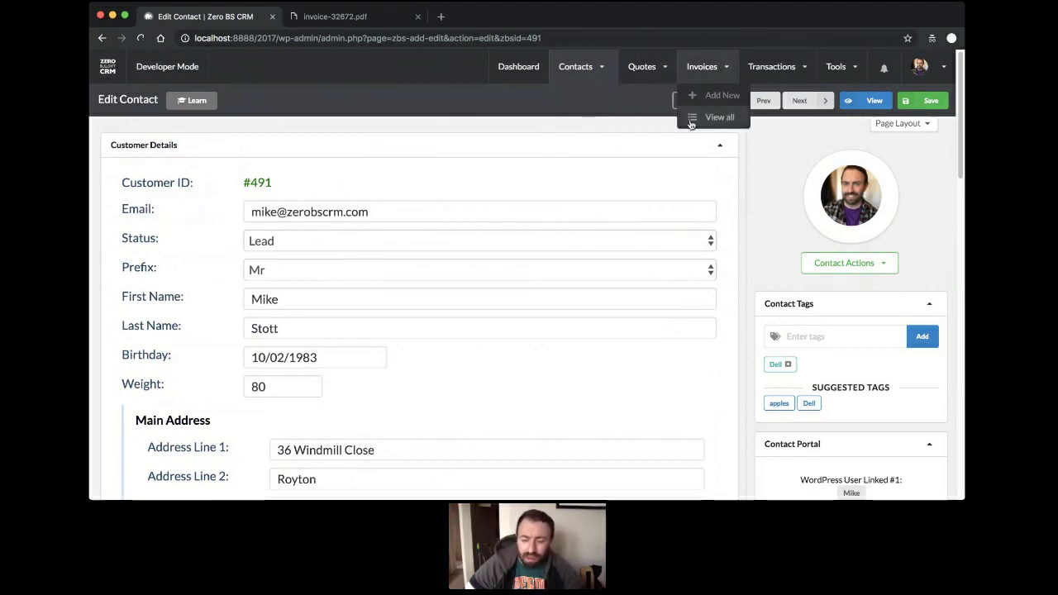
Open Manage Invoices, listing Unpaid invoices Ref 001 #32672 and #32675.
{"action": "left_click", "coordinate": [692, 121]}
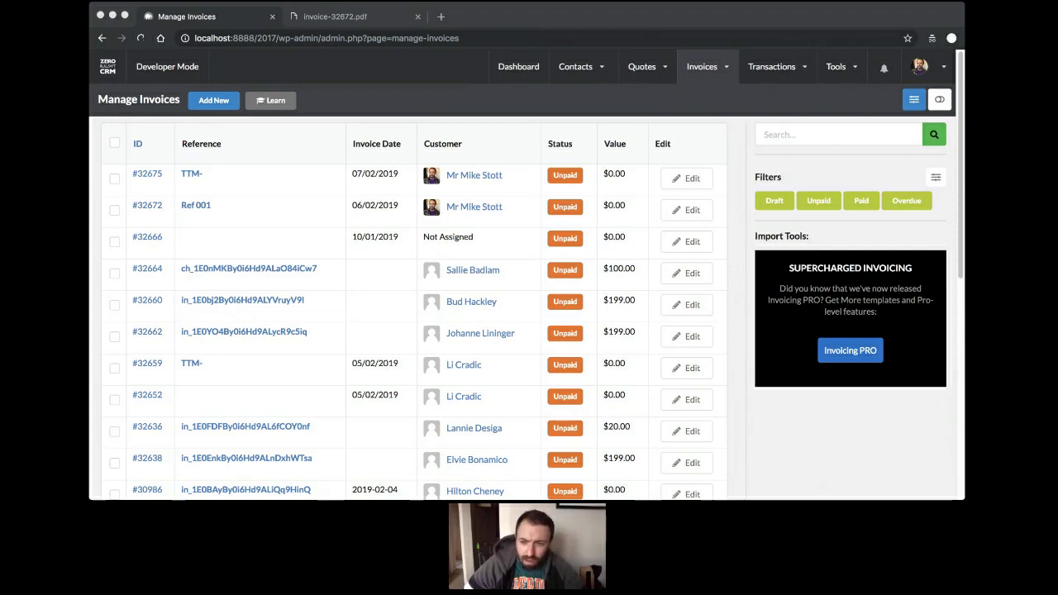
{"action": "left_click", "coordinate": [663, 381]}
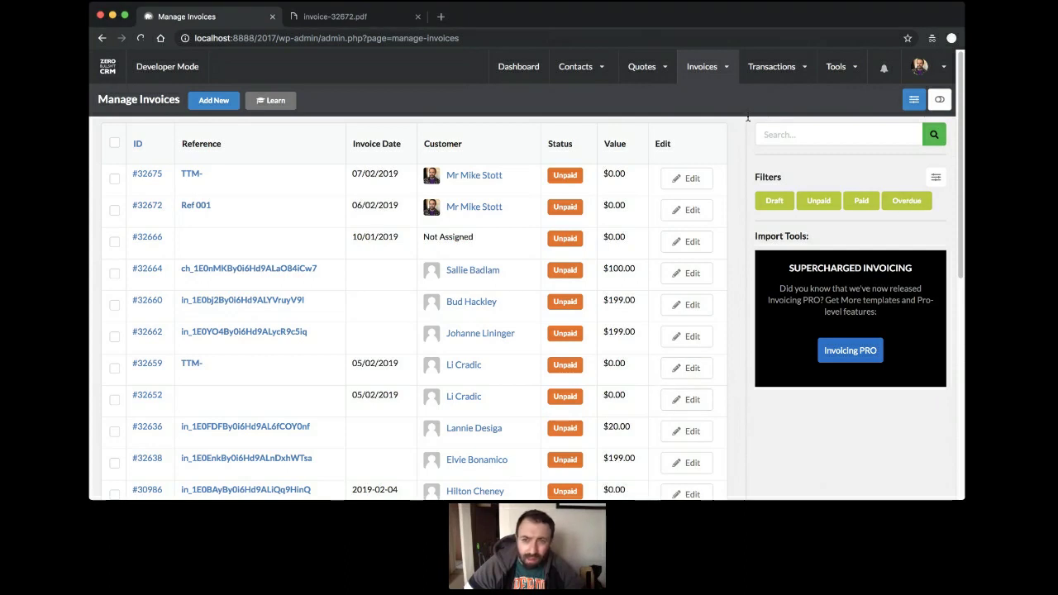
{"action": "mouse_move", "coordinate": [694, 69]}
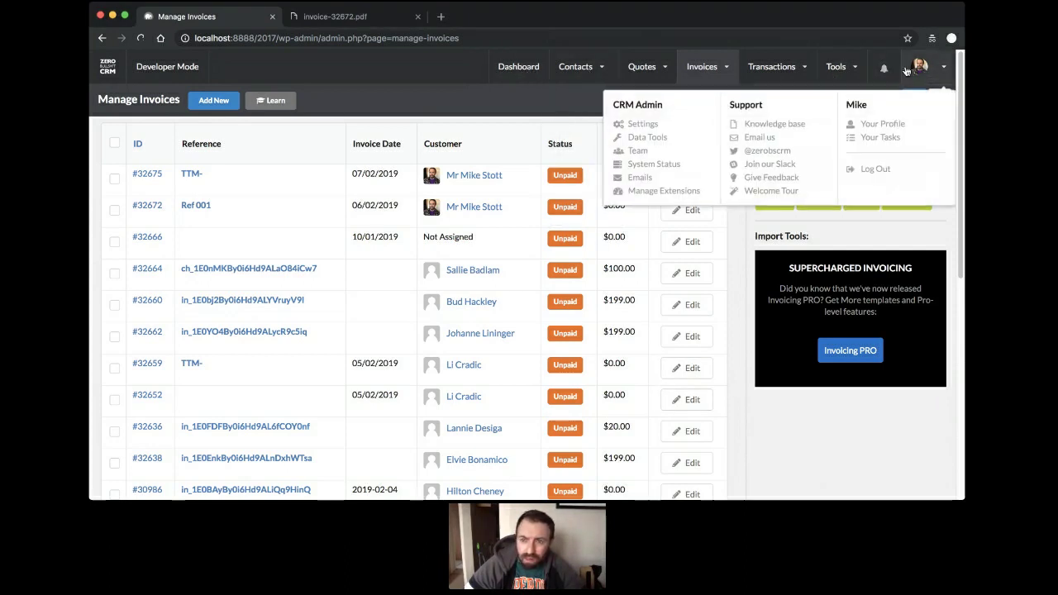
Leave full-screen and open the Zero BS CRM general settings page.
{"action": "left_click", "coordinate": [106, 66]}
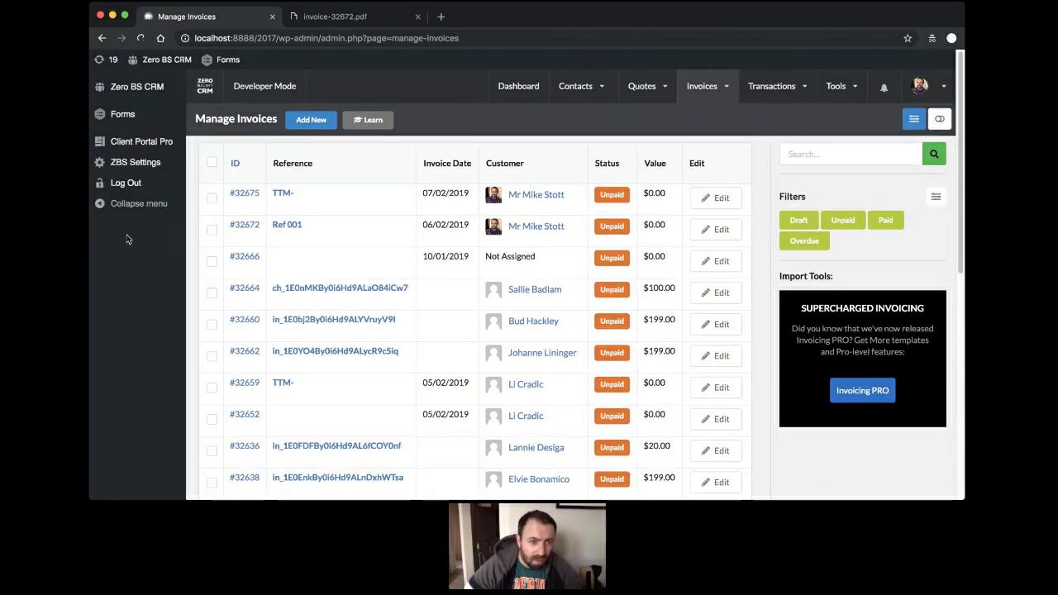
{"action": "left_click", "coordinate": [128, 160]}
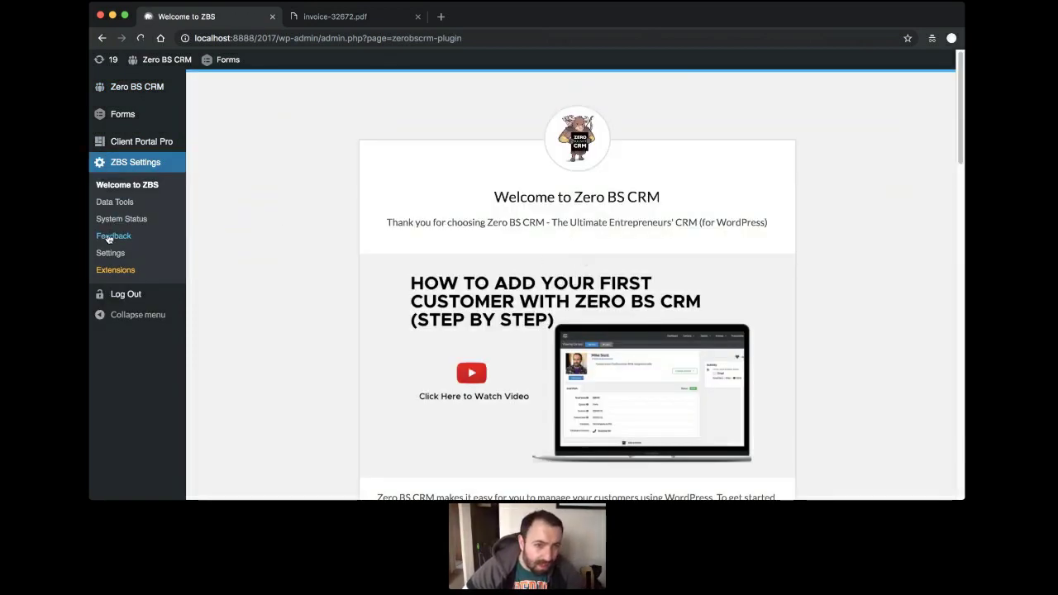
{"action": "left_click", "coordinate": [117, 257]}
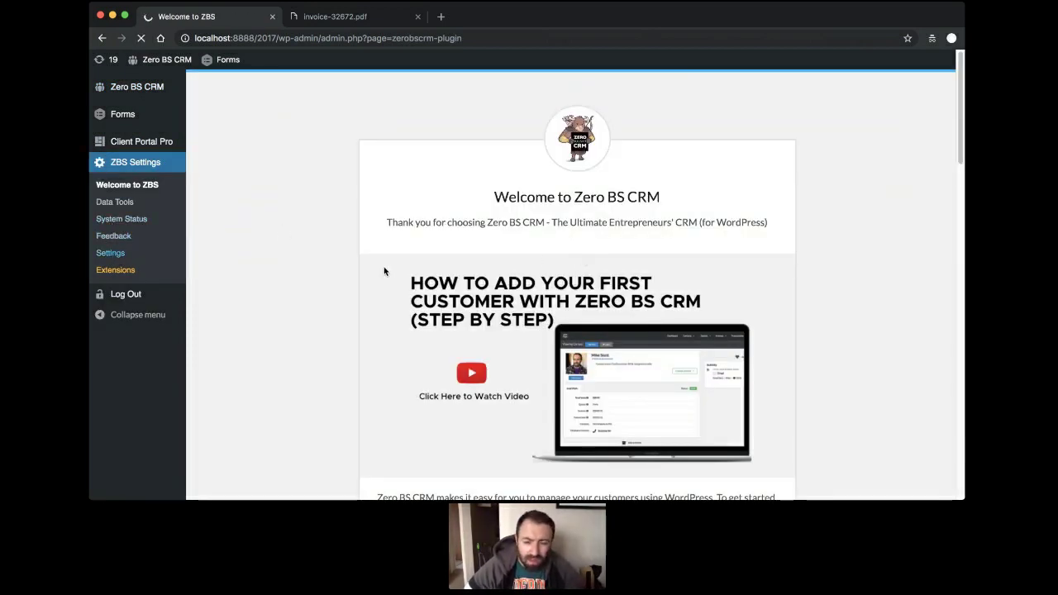
Turn off the Override WordPress options, save settings, and go to the ZBS Welcome page.
{"action": "scroll", "coordinate": [500, 252], "scroll_direction": "down", "scroll_amount": 15}
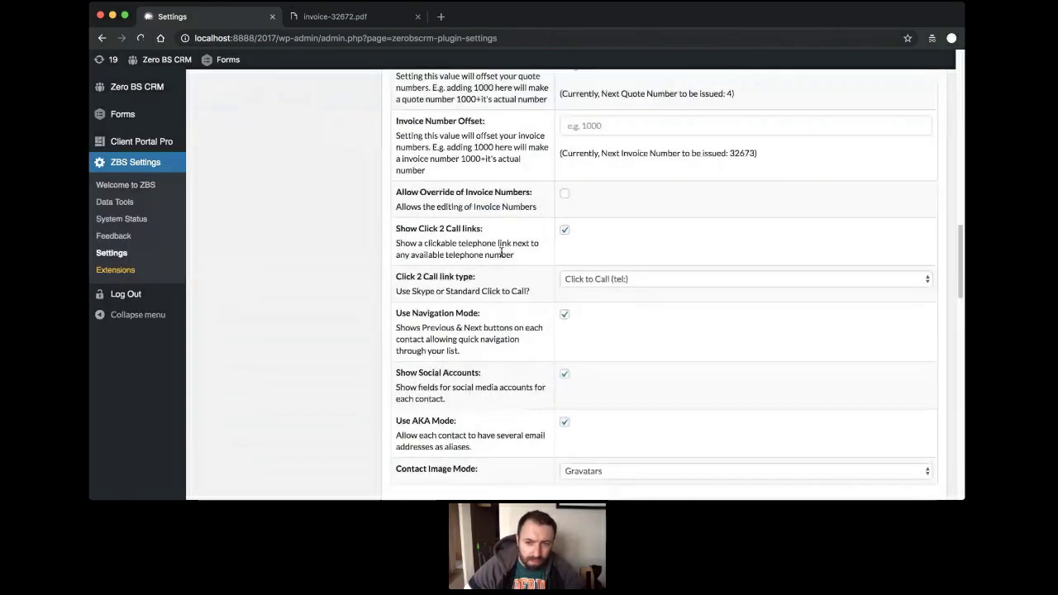
{"action": "scroll", "coordinate": [500, 252], "scroll_direction": "down", "scroll_amount": 5}
{"action": "left_click", "coordinate": [564, 219]}
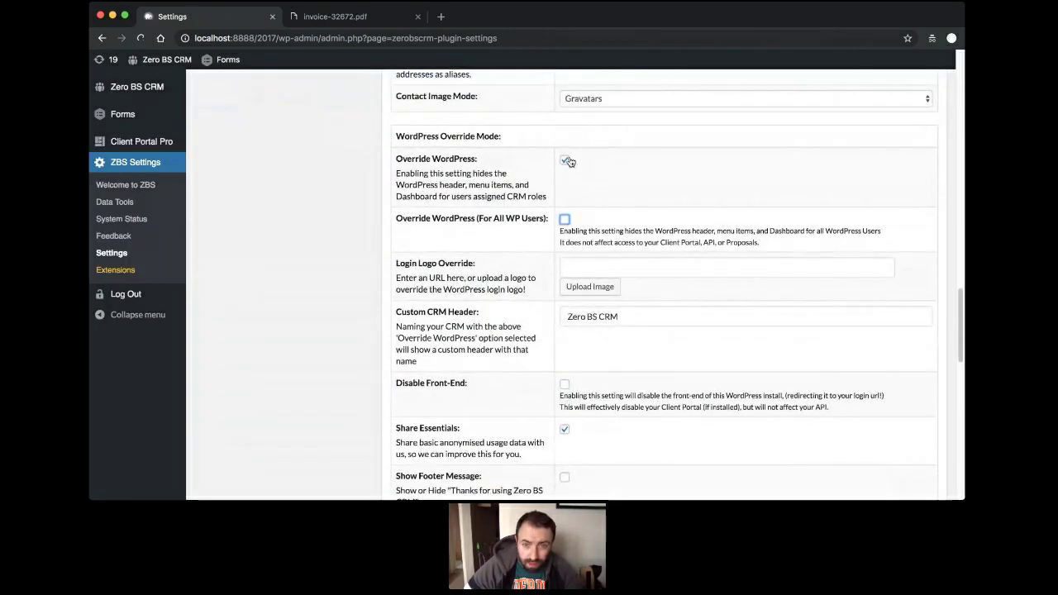
{"action": "left_click", "coordinate": [567, 162]}
{"action": "scroll", "coordinate": [332, 213], "scroll_direction": "down", "scroll_amount": 10}
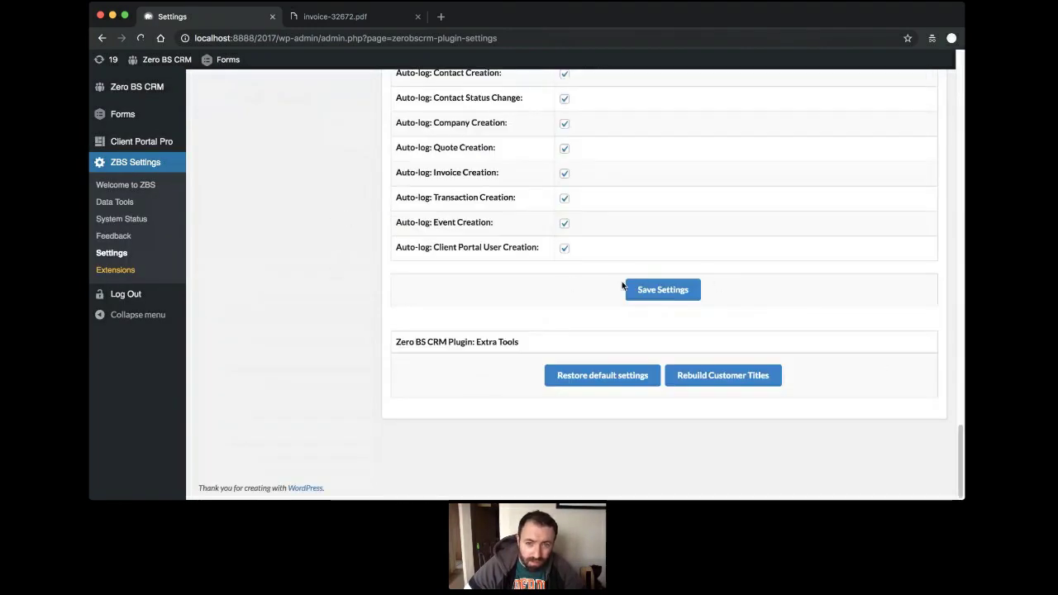
{"action": "left_click", "coordinate": [676, 289]}
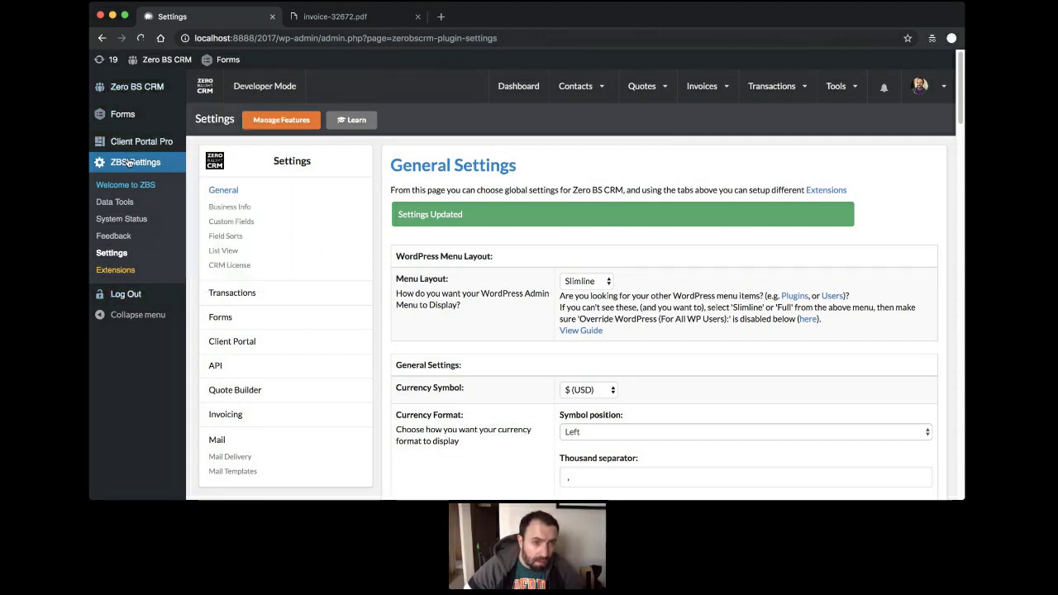
{"action": "left_click", "coordinate": [98, 93]}
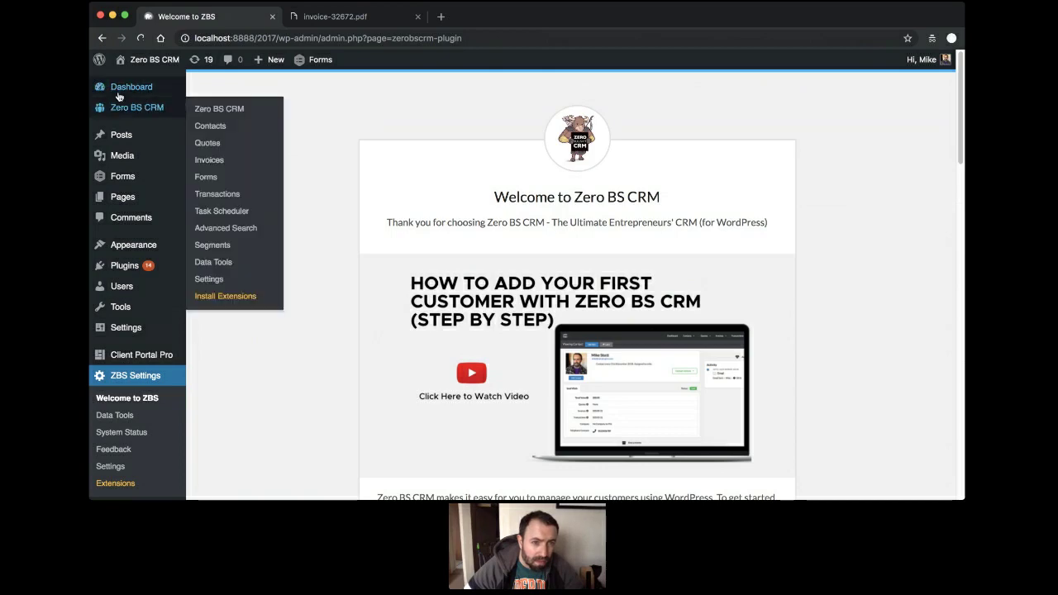
Activate the Zero BS CRM Extension: Automations plugin.
{"action": "left_click", "coordinate": [124, 268]}
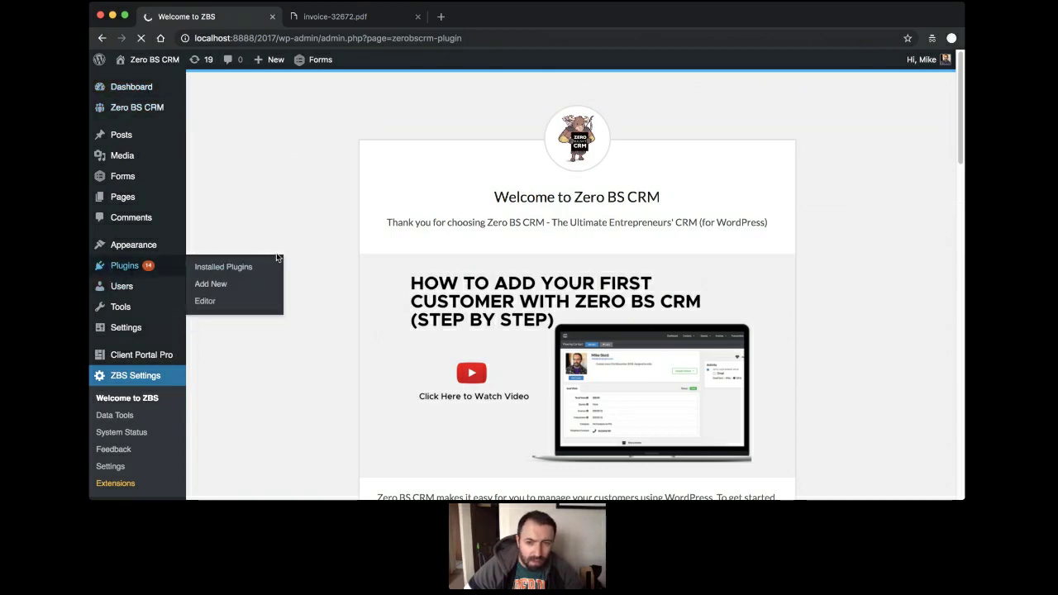
{"action": "scroll", "coordinate": [347, 265], "scroll_direction": "down", "scroll_amount": 15}
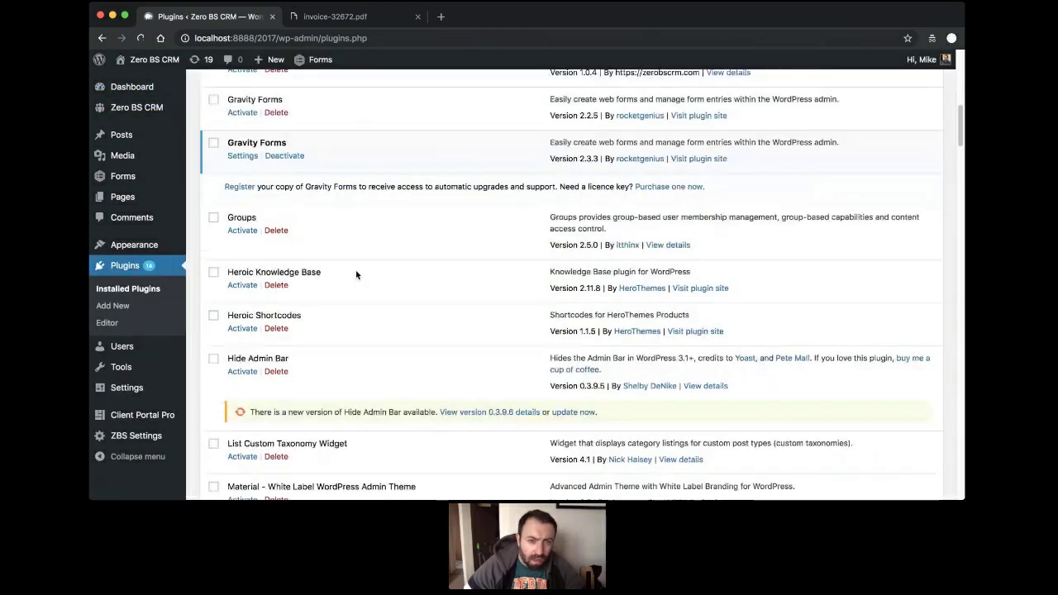
{"action": "scroll", "coordinate": [382, 204], "scroll_direction": "down", "scroll_amount": 20}
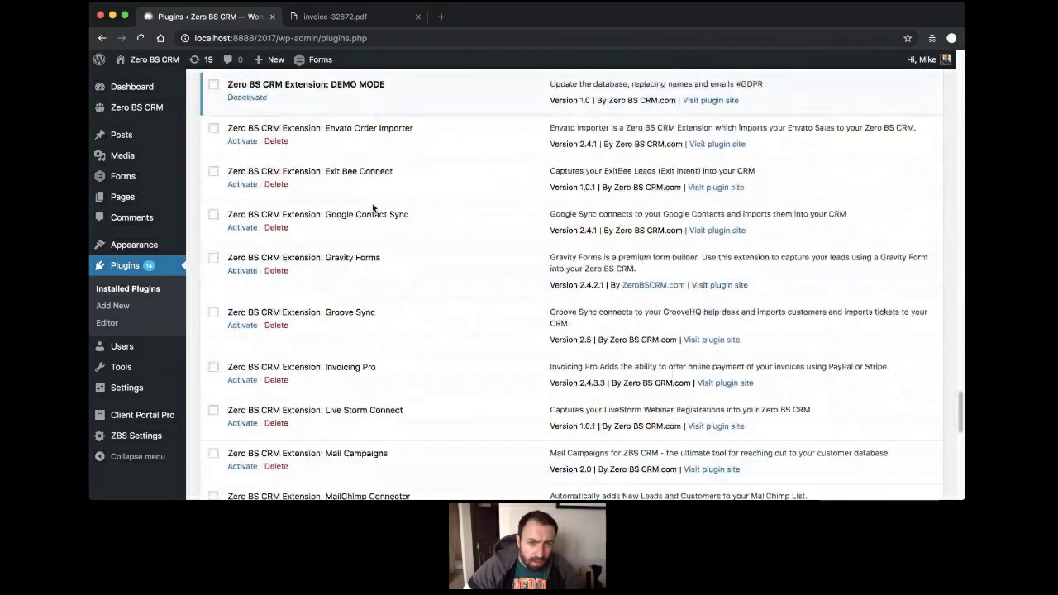
{"action": "scroll", "coordinate": [371, 206], "scroll_direction": "up", "scroll_amount": 5}
{"action": "scroll", "coordinate": [372, 205], "scroll_direction": "up", "scroll_amount": 1}
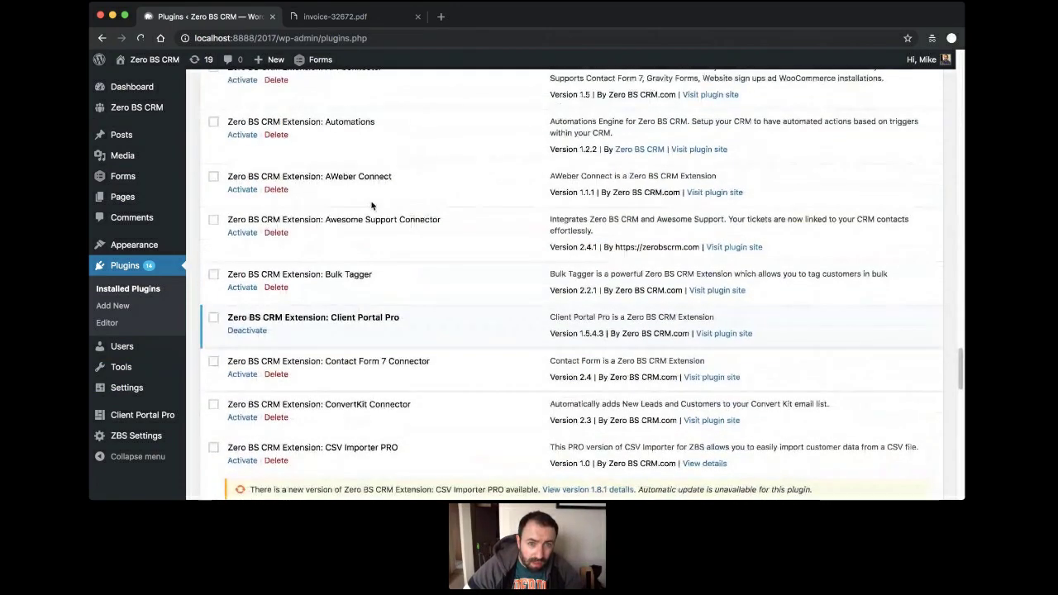
{"action": "left_click", "coordinate": [244, 135]}
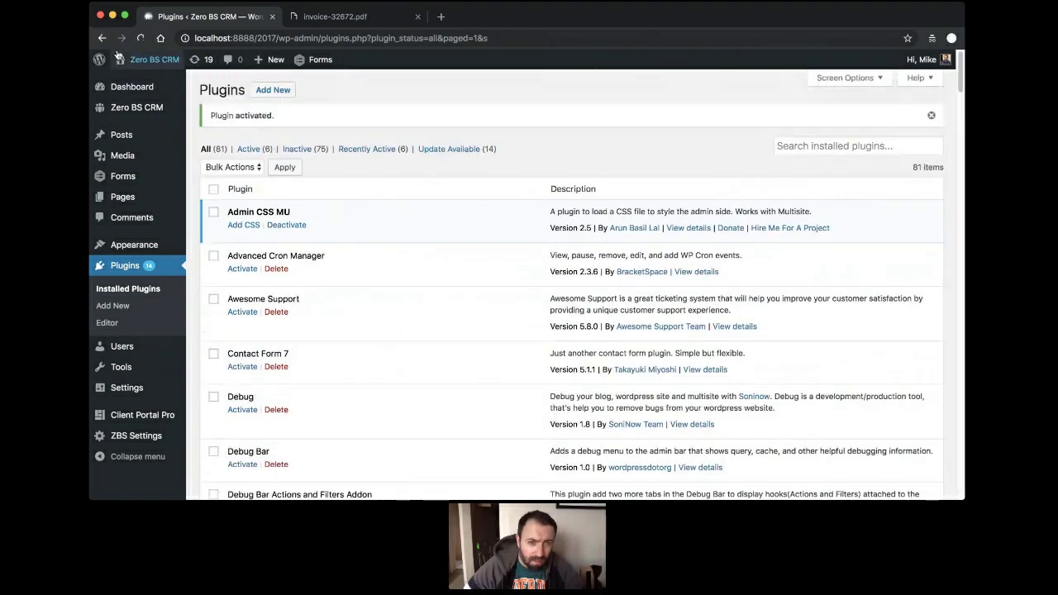
Return to the Zero BS CRM dashboard in full-screen view.
{"action": "mouse_move", "coordinate": [128, 107]}
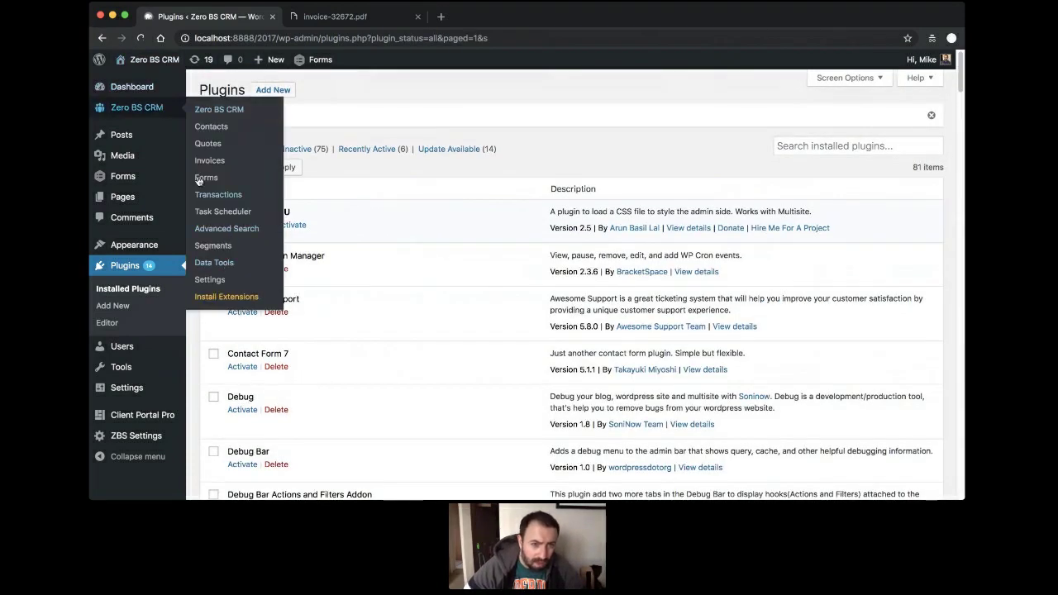
{"action": "left_click", "coordinate": [209, 109]}
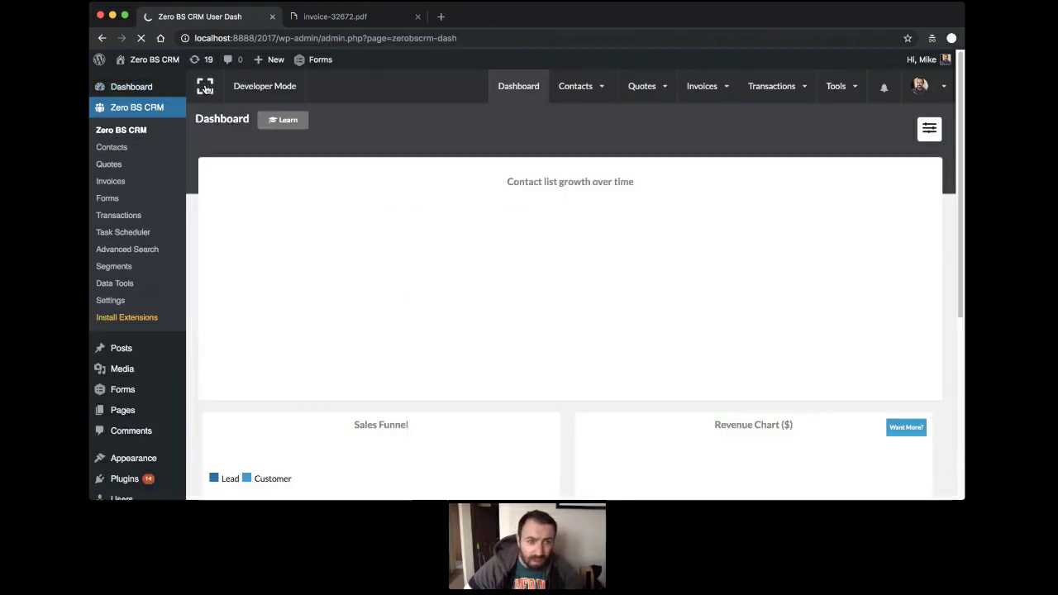
{"action": "left_click", "coordinate": [205, 93]}
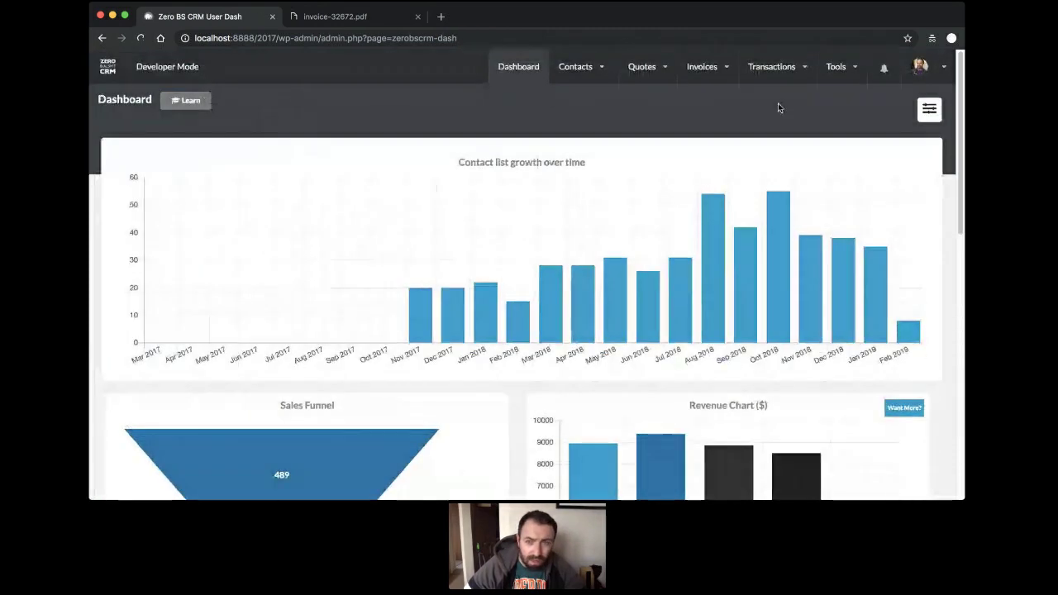
{"action": "left_click", "coordinate": [836, 66]}
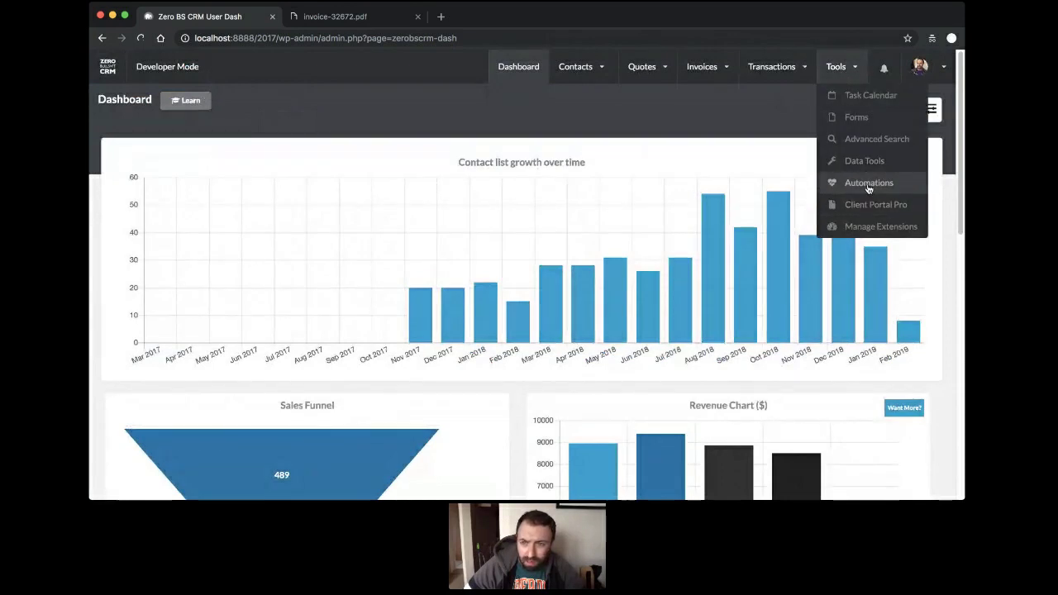
Start a new automation triggered by New Invoice.
{"action": "left_click", "coordinate": [838, 183]}
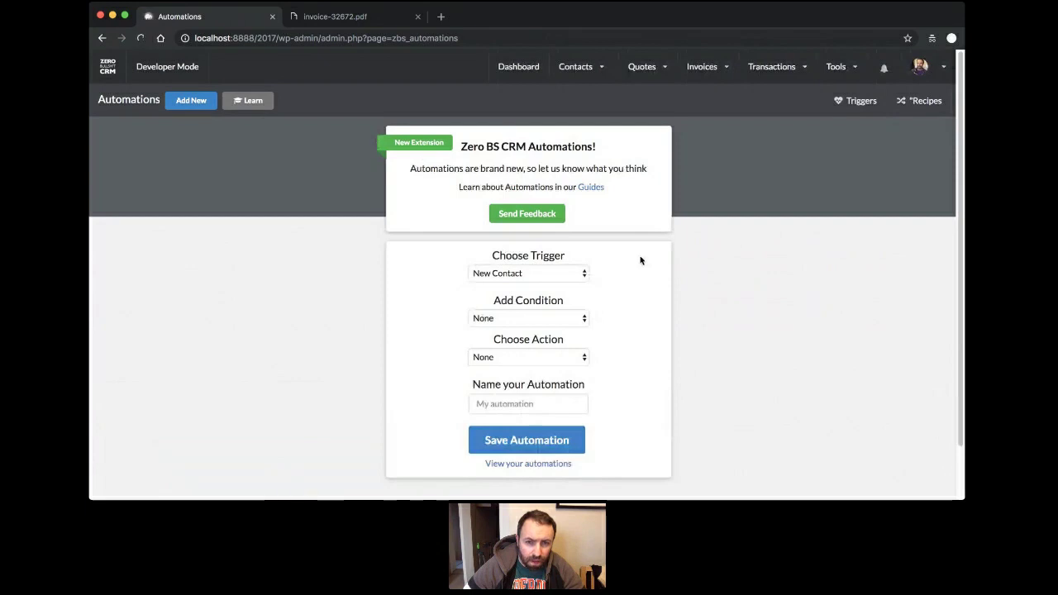
{"action": "left_click", "coordinate": [568, 273]}
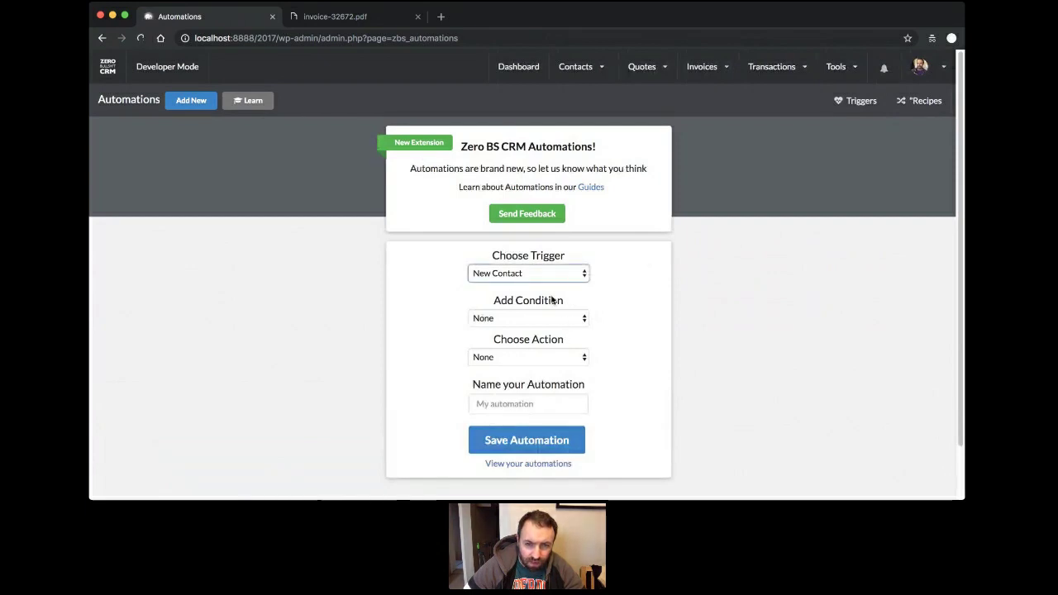
{"action": "left_click", "coordinate": [613, 299]}
{"action": "left_click", "coordinate": [634, 303]}
{"action": "scroll", "coordinate": [630, 303], "scroll_direction": "down", "scroll_amount": 2}
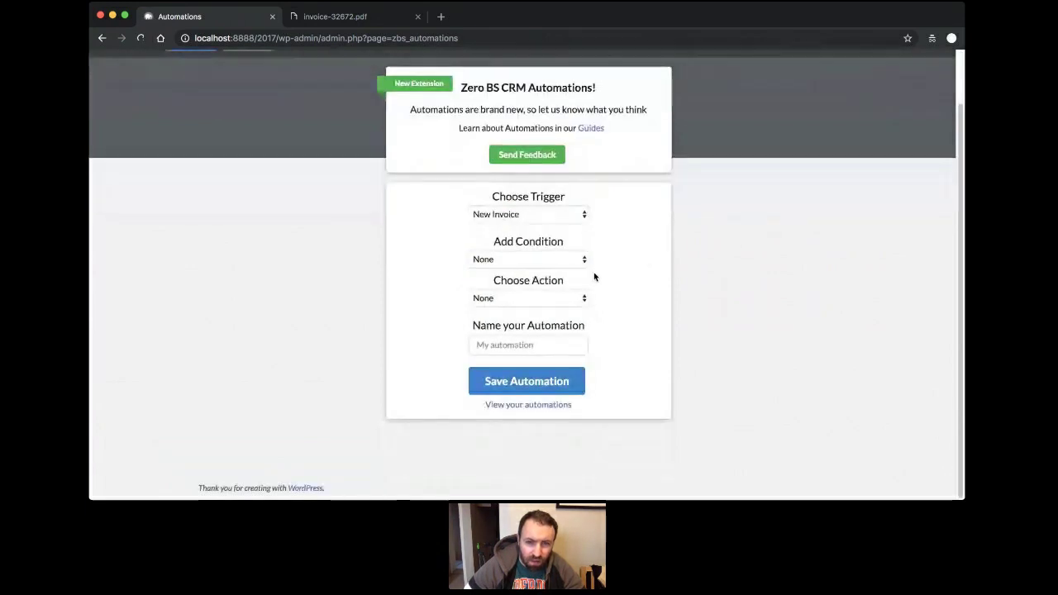
{"action": "left_click", "coordinate": [555, 260]}
Try out the distribute-by-role and send-email actions, with contact owner as email recipient.
{"action": "left_click", "coordinate": [573, 298]}
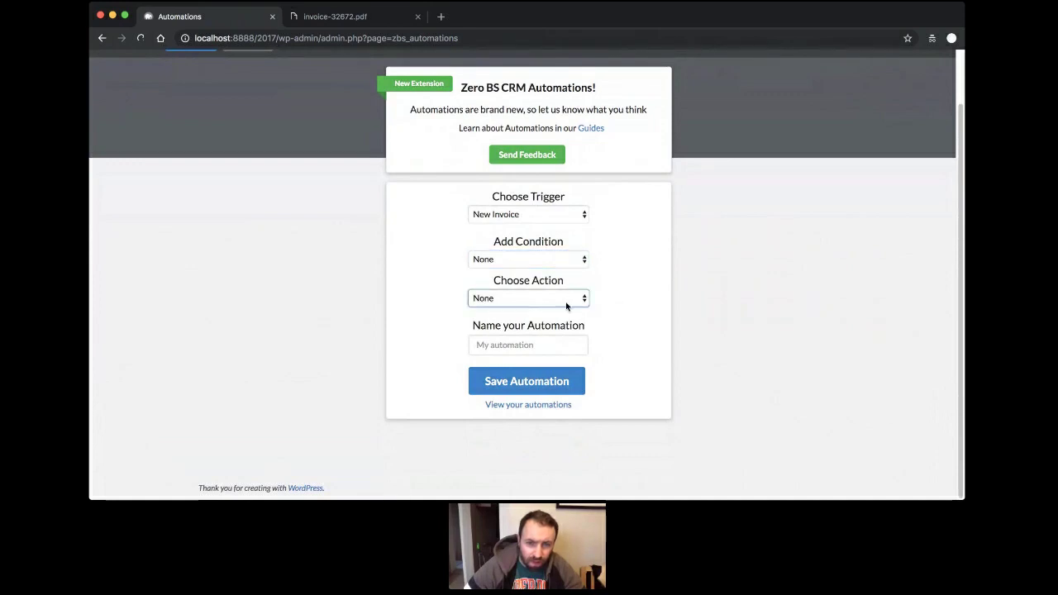
{"action": "left_click", "coordinate": [571, 298]}
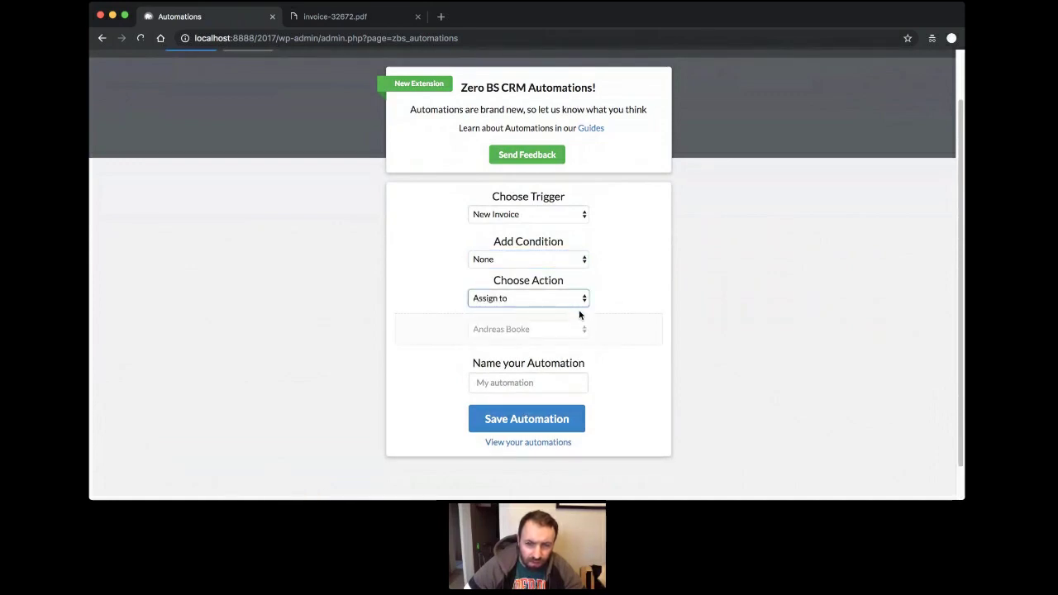
{"action": "left_click", "coordinate": [576, 329]}
{"action": "left_click", "coordinate": [579, 302]}
{"action": "left_click", "coordinate": [578, 330]}
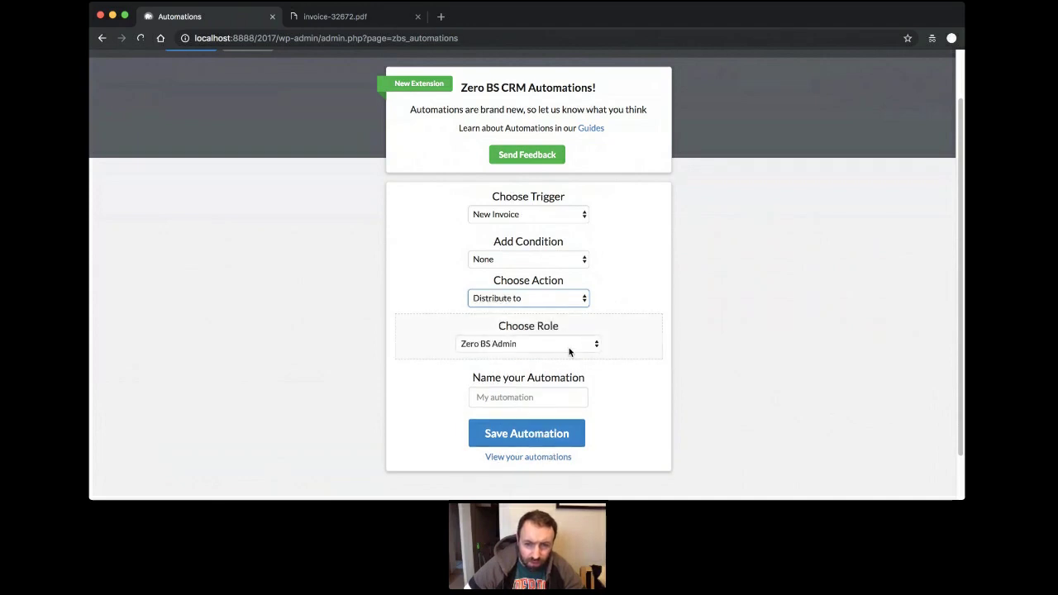
{"action": "left_click", "coordinate": [562, 342]}
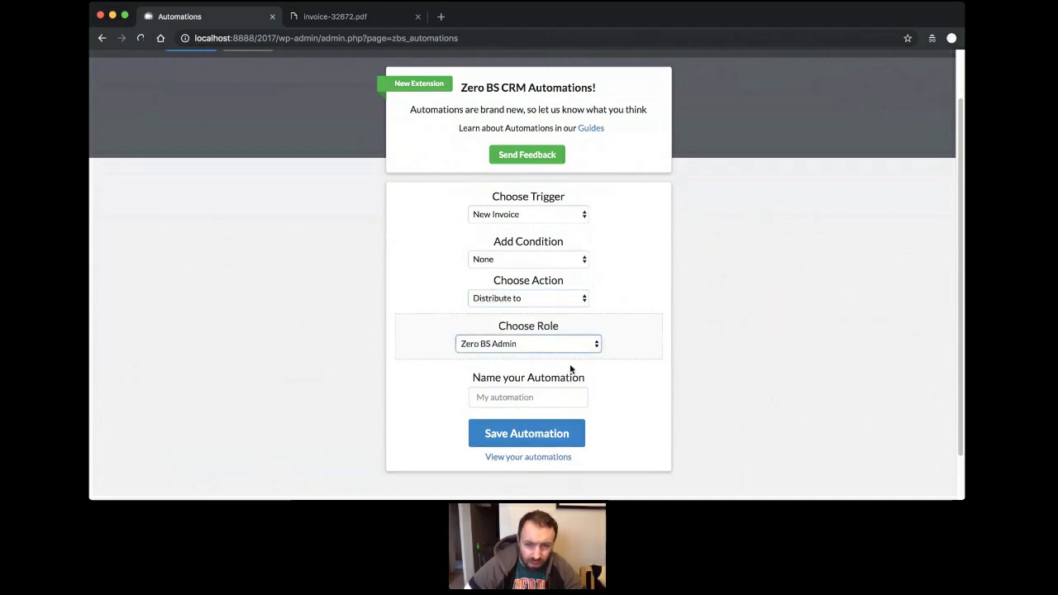
{"action": "left_click", "coordinate": [572, 358]}
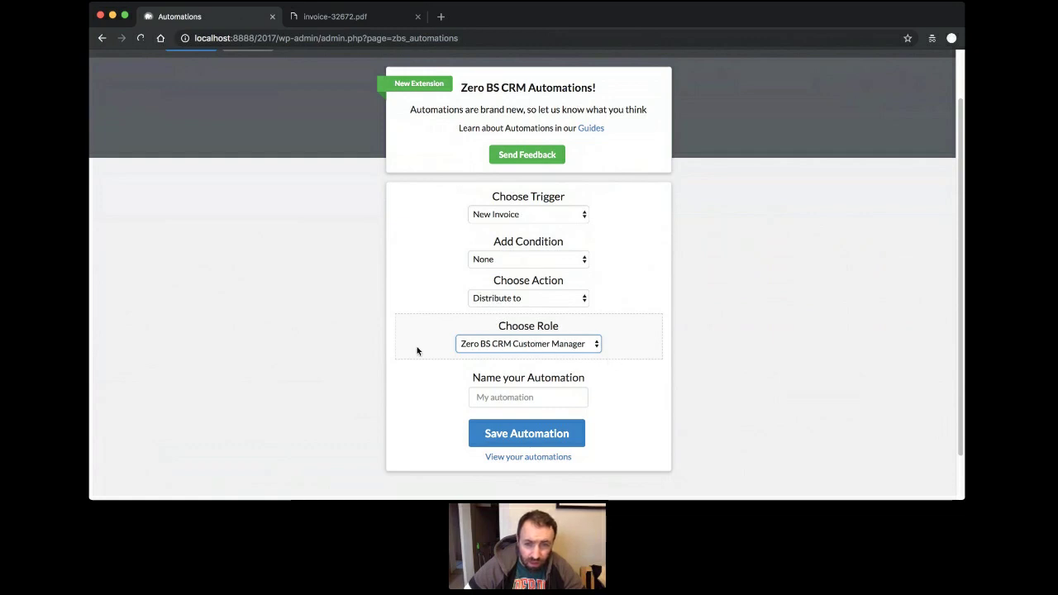
{"action": "left_click", "coordinate": [559, 368]}
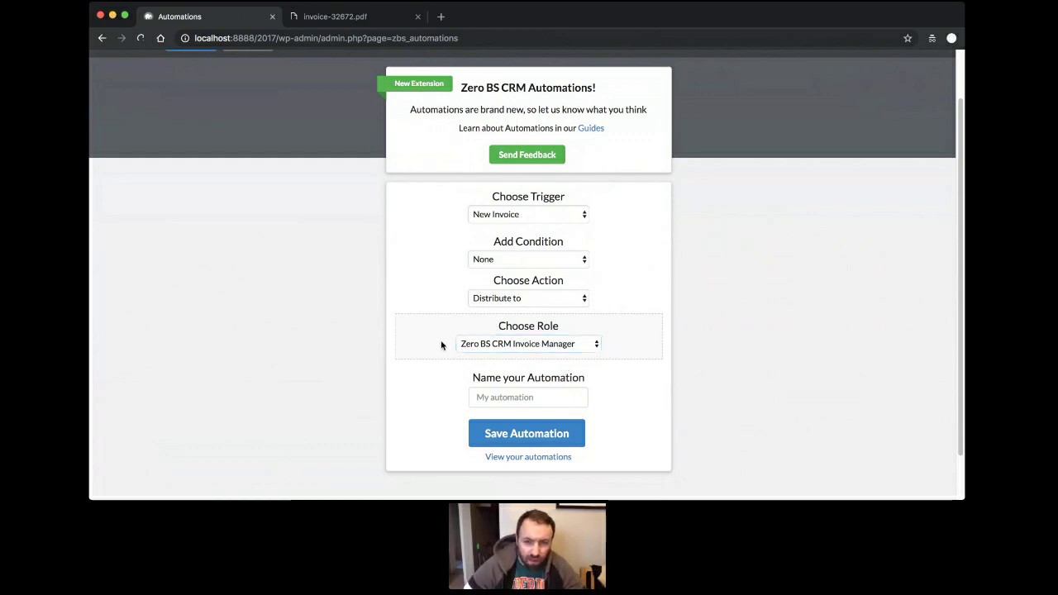
{"action": "left_click", "coordinate": [570, 299]}
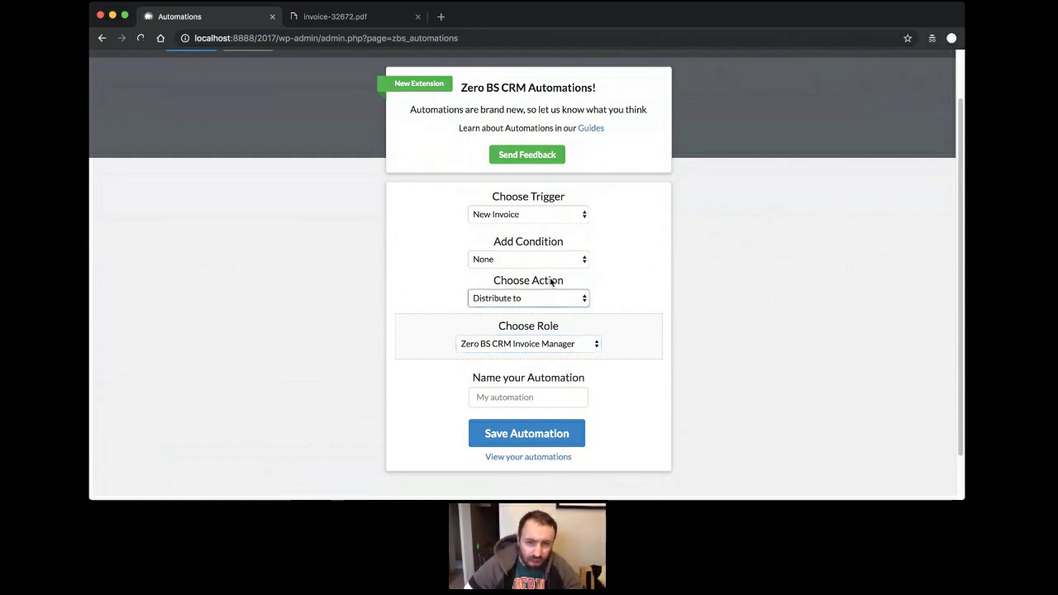
{"action": "left_click", "coordinate": [547, 281]}
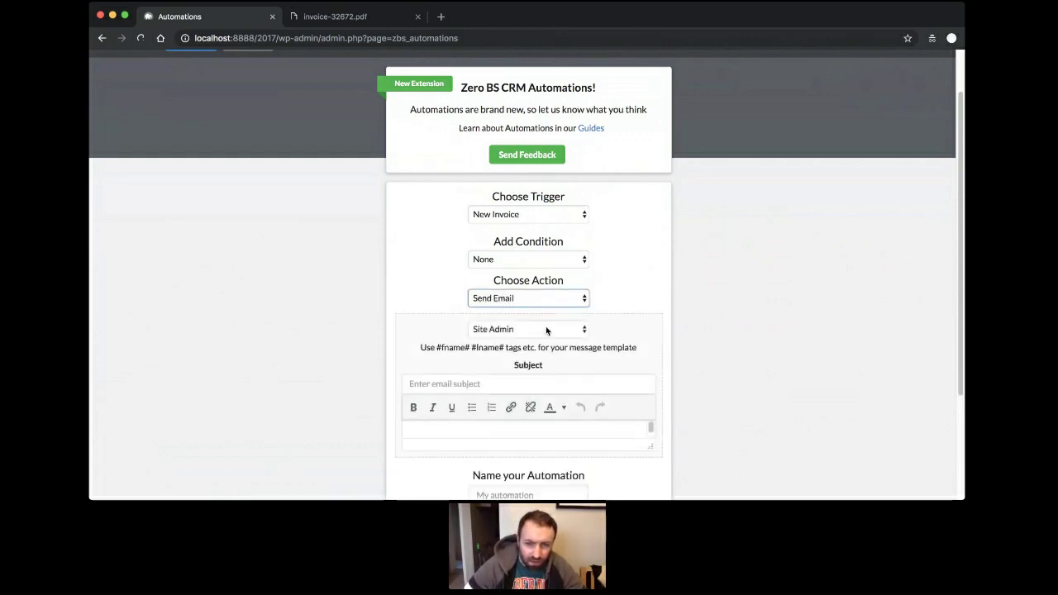
{"action": "left_click", "coordinate": [547, 329]}
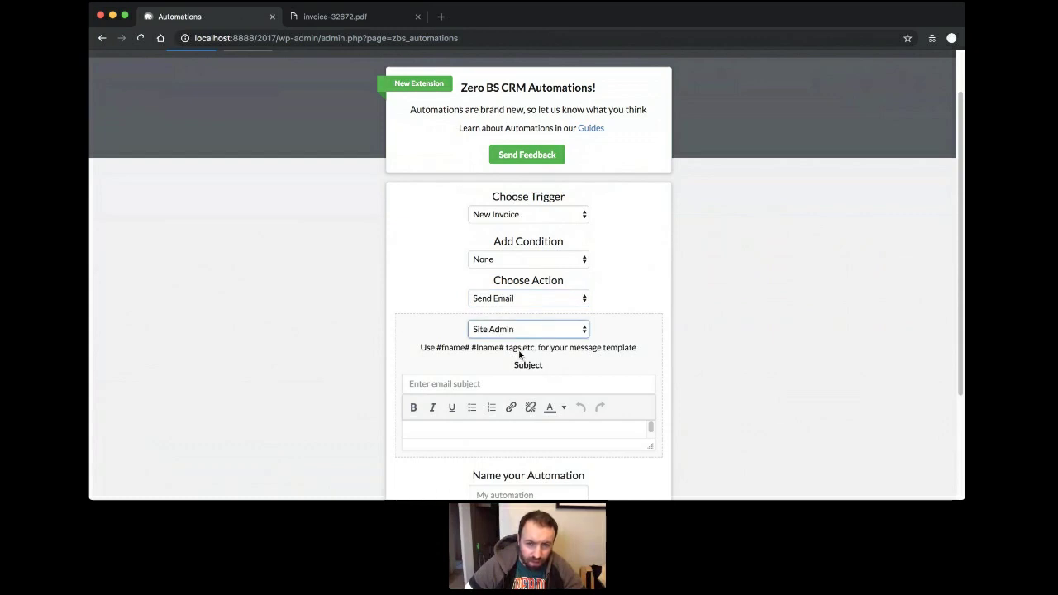
{"action": "key", "text": "Down"}
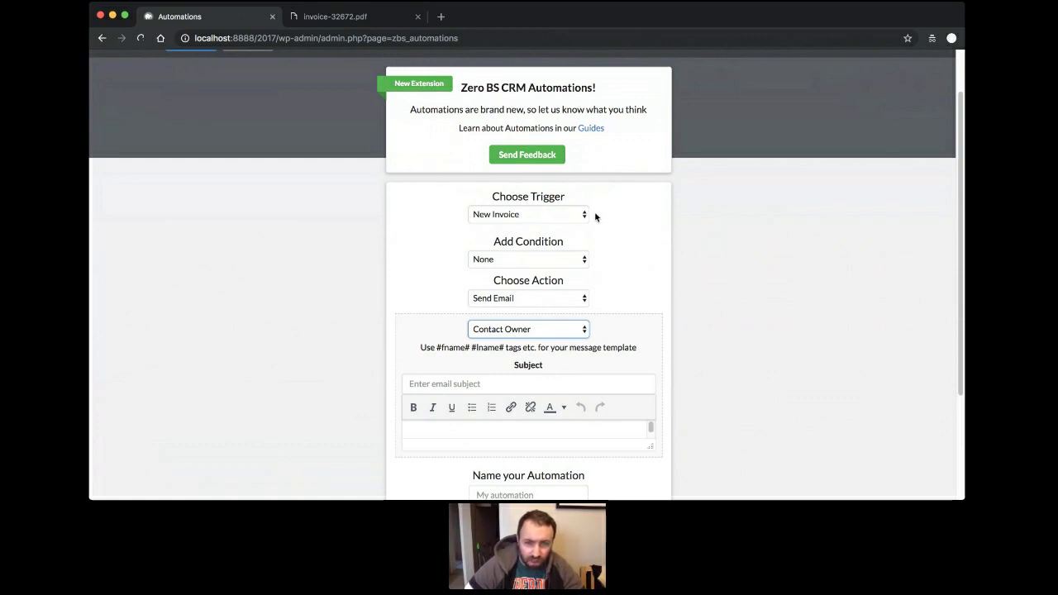
Set the action to Assign to, choosing a team member as assignee.
{"action": "scroll", "coordinate": [595, 216], "scroll_direction": "down", "scroll_amount": 1}
{"action": "left_click", "coordinate": [581, 275]}
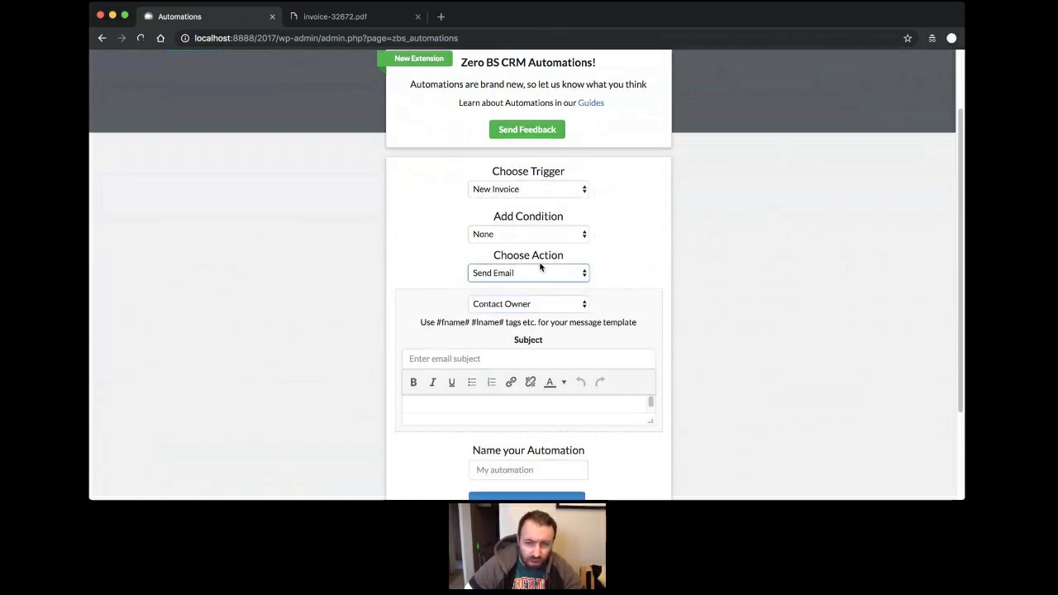
{"action": "left_click", "coordinate": [560, 298]}
{"action": "left_click", "coordinate": [565, 307]}
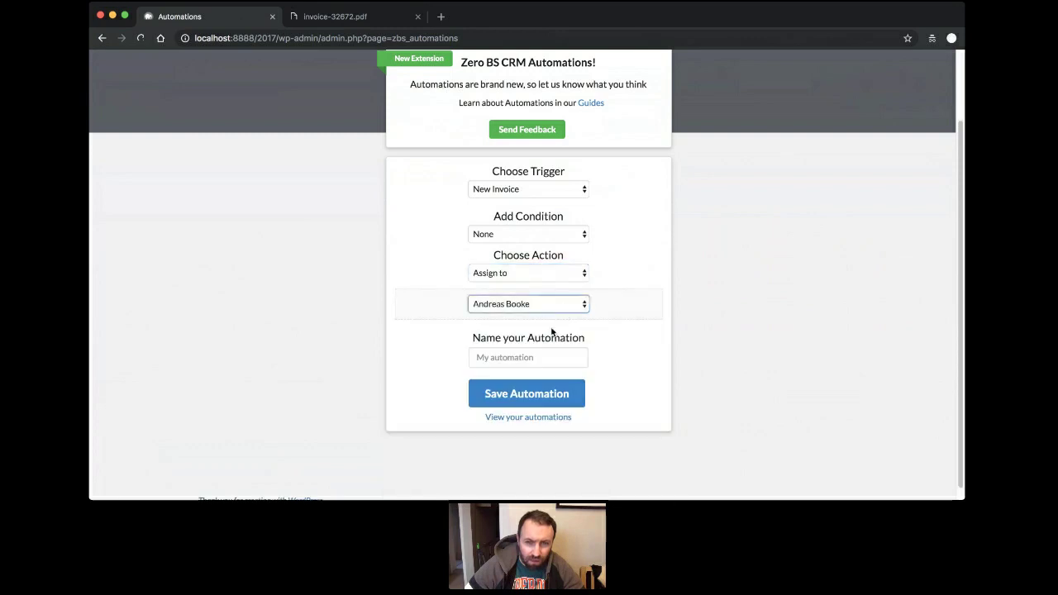
{"action": "left_click", "coordinate": [539, 374]}
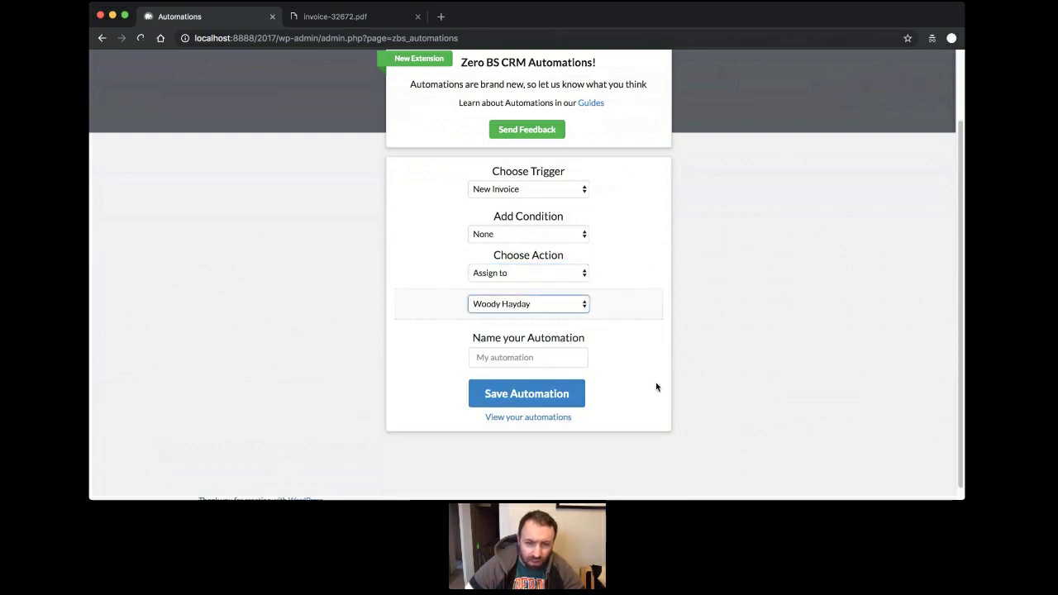
Name the automation 'Invoice to WH' and save it.
{"action": "left_click", "coordinate": [533, 356]}
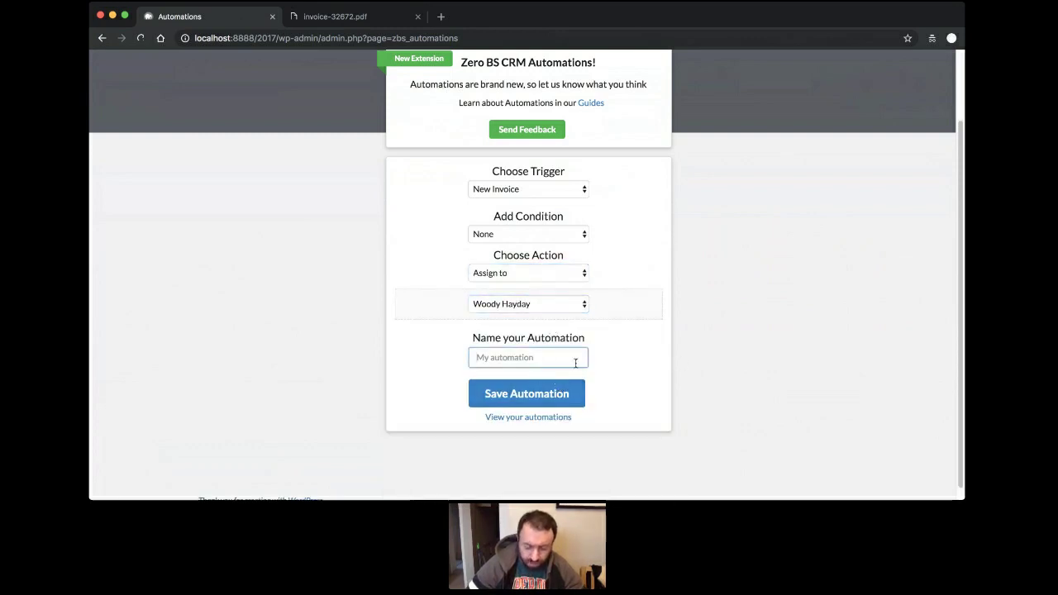
{"action": "type", "text": "Invoice to WH"}
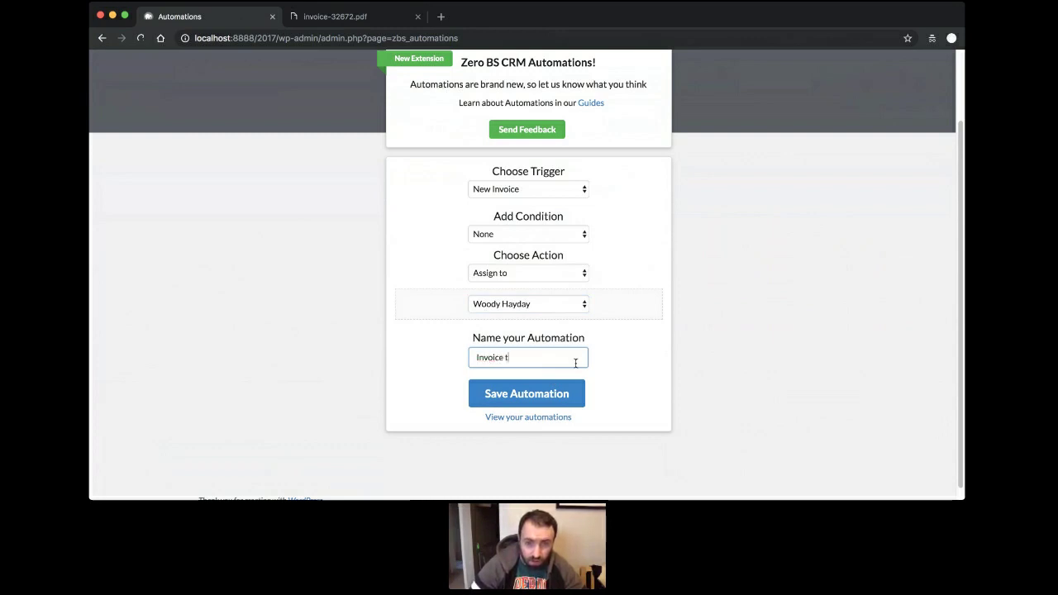
{"action": "left_click", "coordinate": [568, 392]}
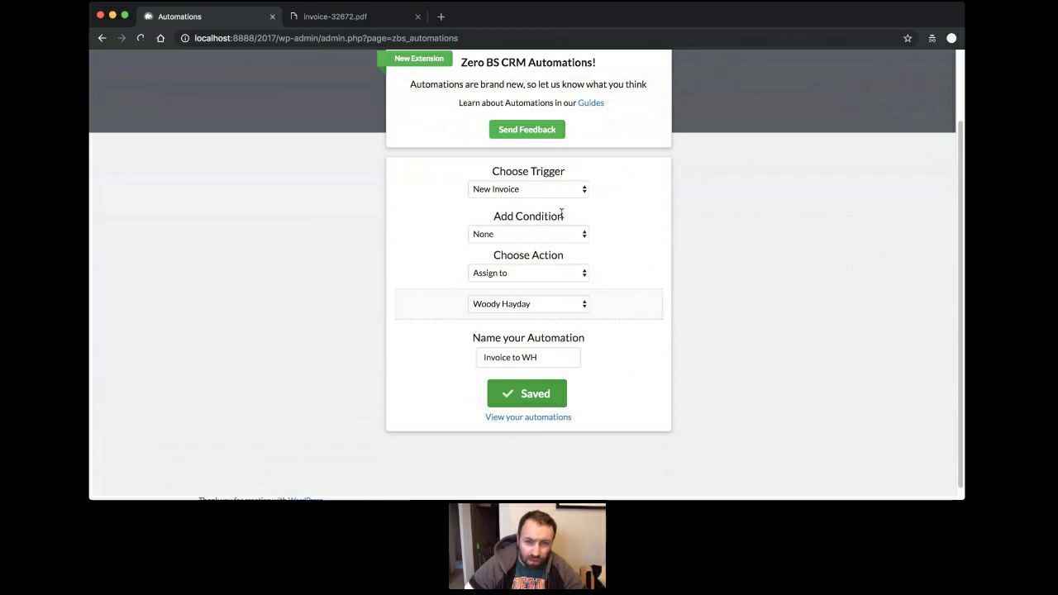
Review the saved trigger and action, then view the list of automations.
{"action": "left_click", "coordinate": [580, 272]}
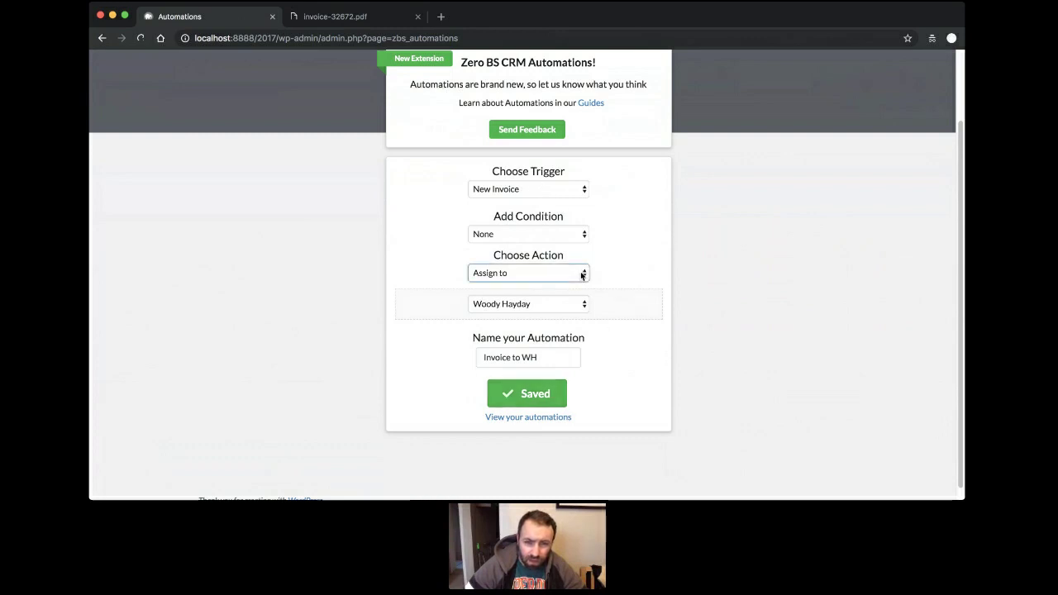
{"action": "left_click", "coordinate": [628, 279]}
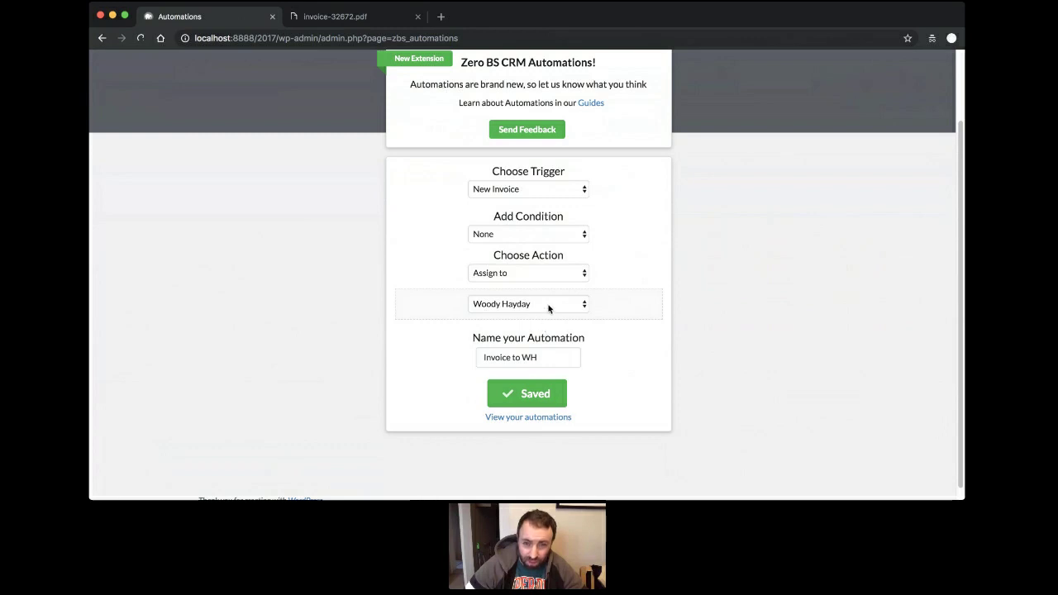
{"action": "left_click", "coordinate": [576, 196]}
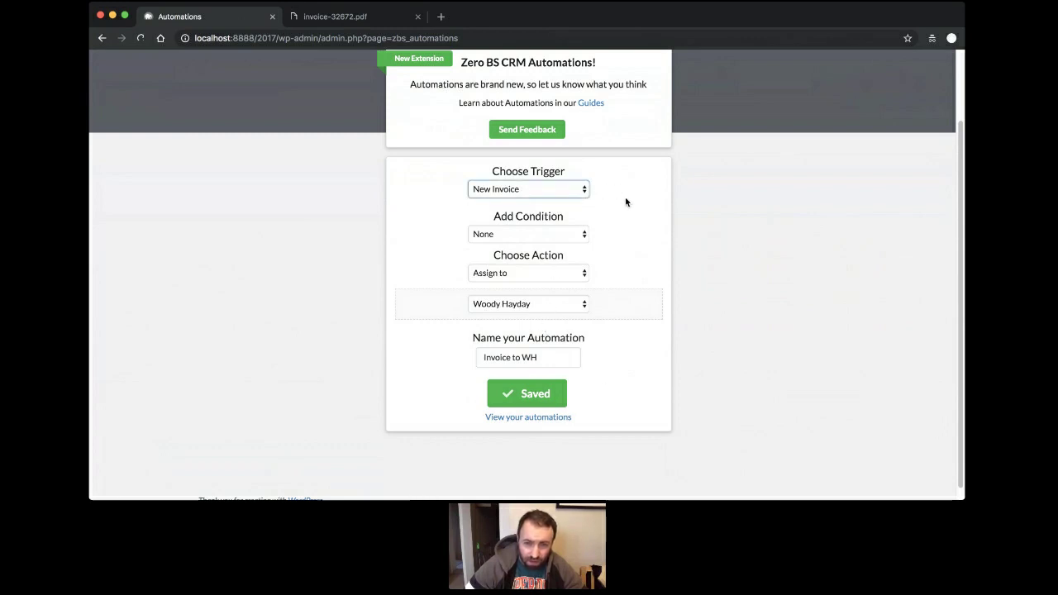
{"action": "left_click", "coordinate": [557, 418]}
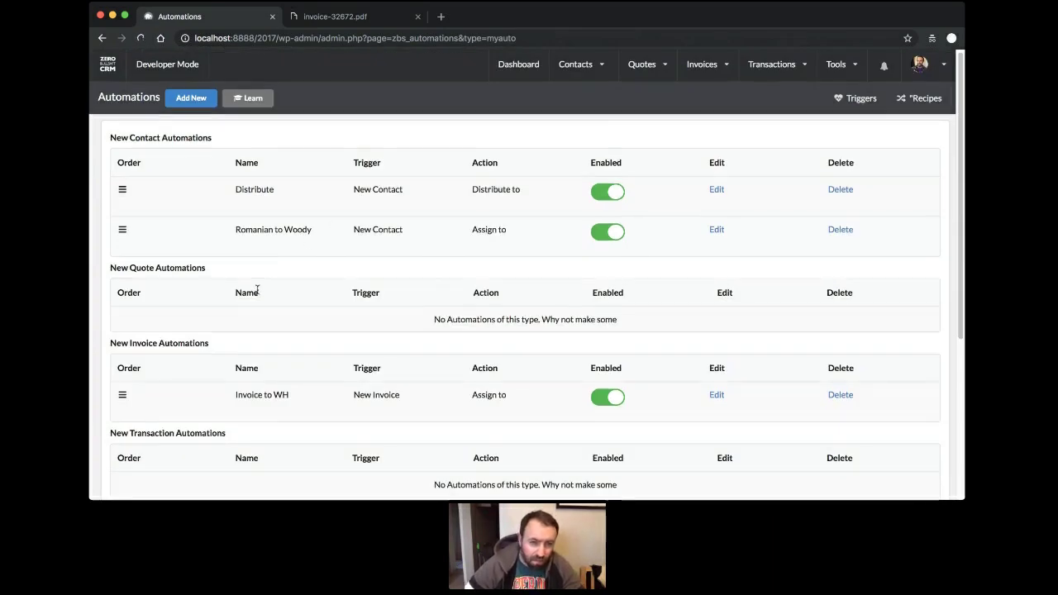
{"action": "scroll", "coordinate": [257, 290], "scroll_direction": "down", "scroll_amount": 2}
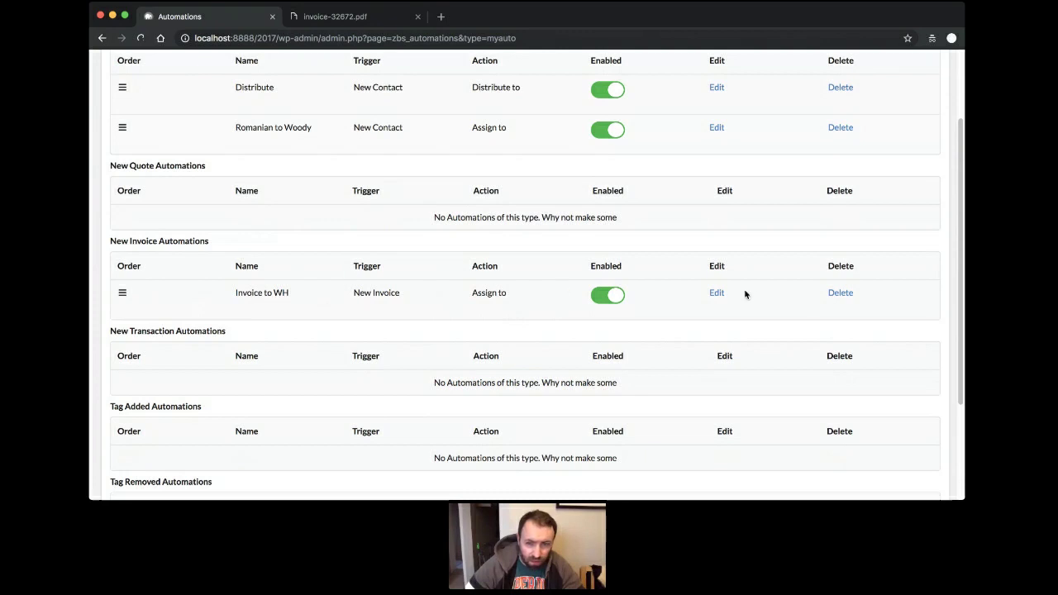
{"action": "scroll", "coordinate": [527, 296], "scroll_direction": "up", "scroll_amount": 2}
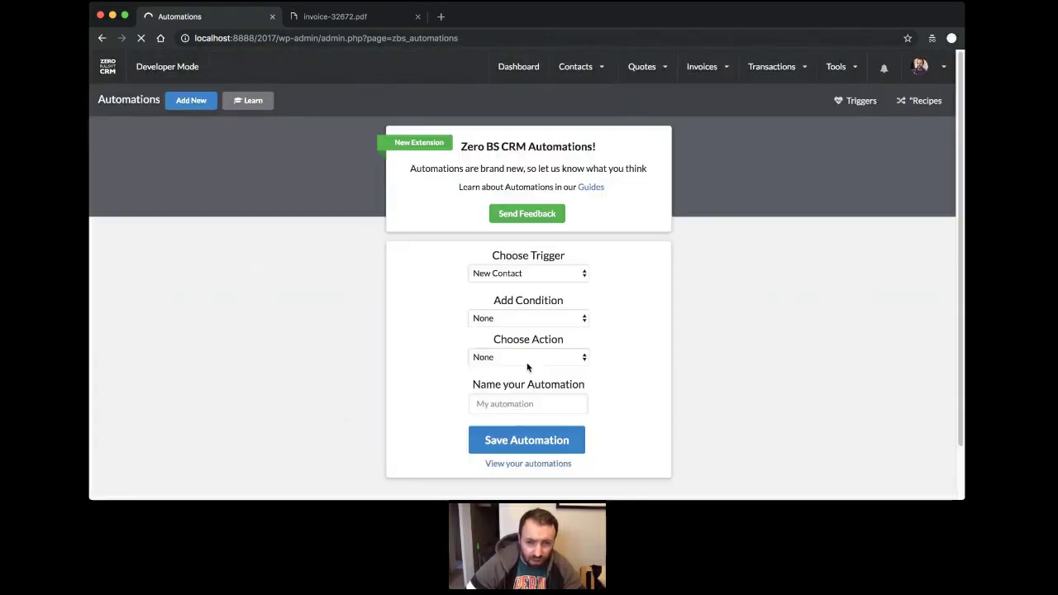
Set the automation trigger to New Invoice with a Send Email action to the contact owner.
{"action": "left_click", "coordinate": [584, 274]}
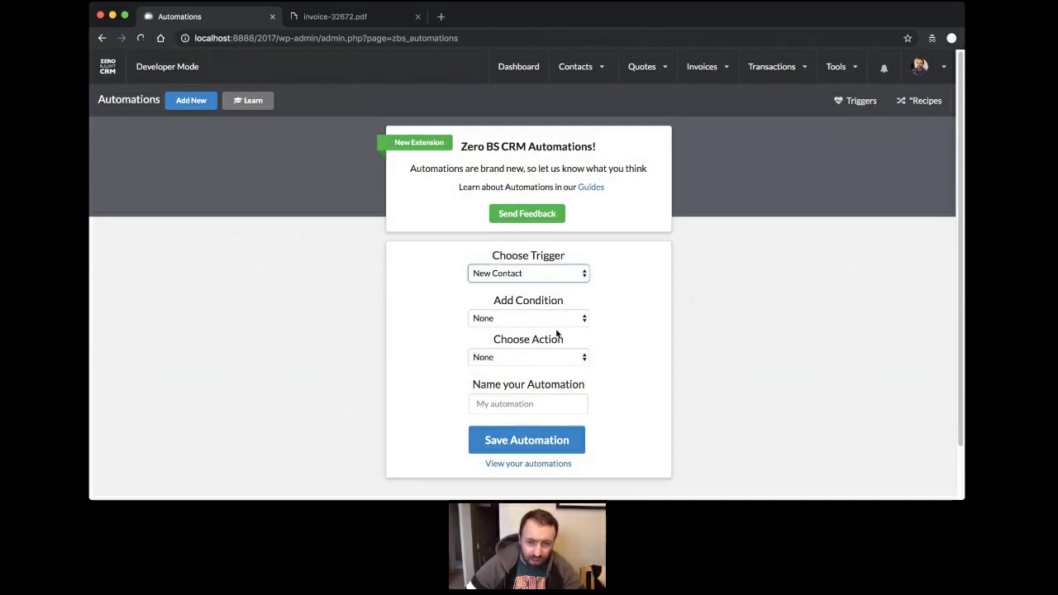
{"action": "left_click", "coordinate": [562, 318]}
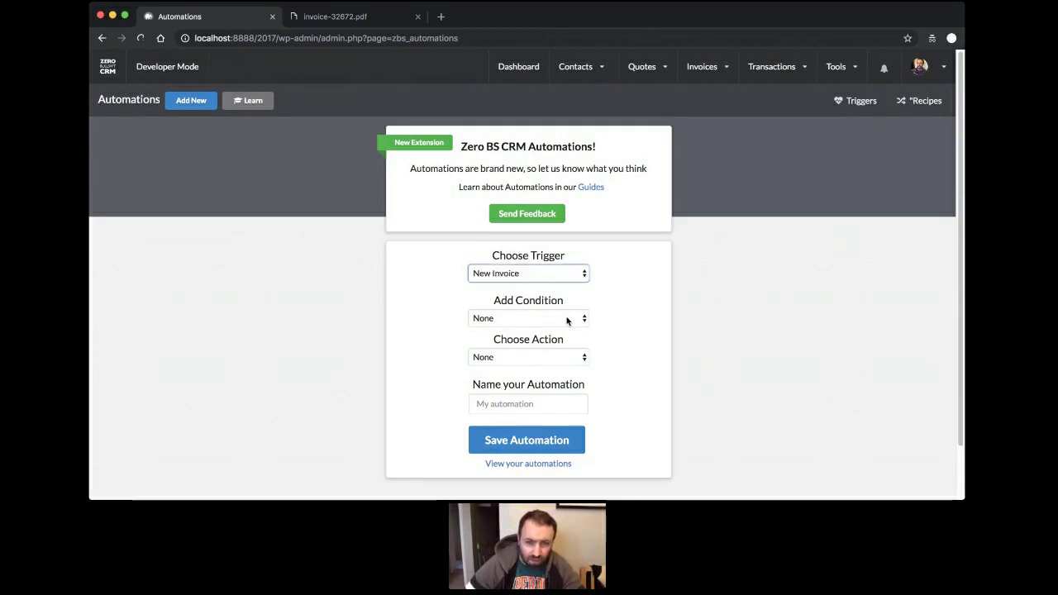
{"action": "left_click", "coordinate": [567, 320]}
{"action": "left_click", "coordinate": [575, 364]}
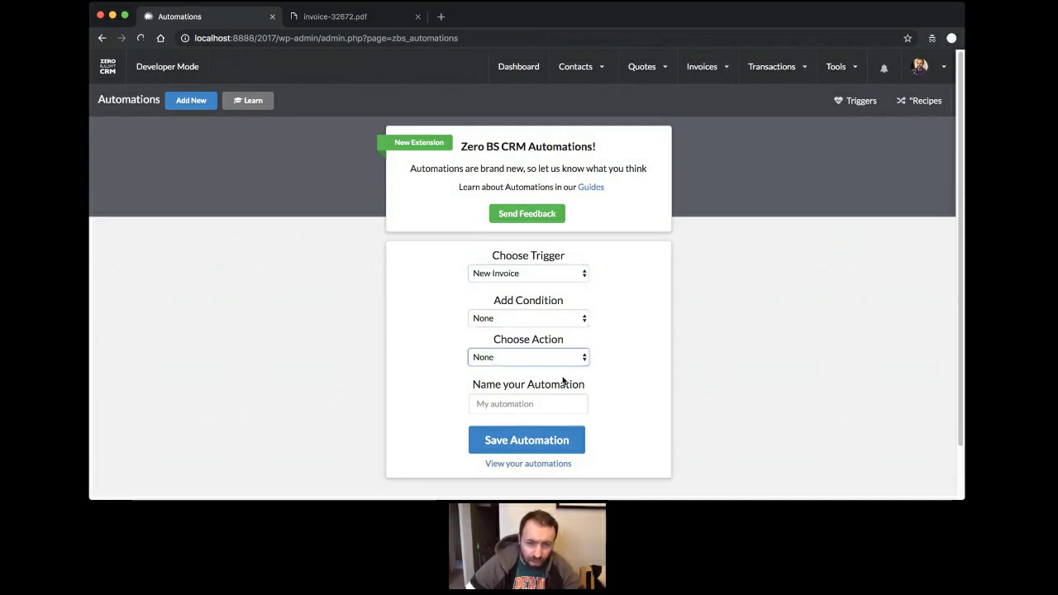
{"action": "left_click", "coordinate": [570, 379]}
{"action": "left_click", "coordinate": [572, 386]}
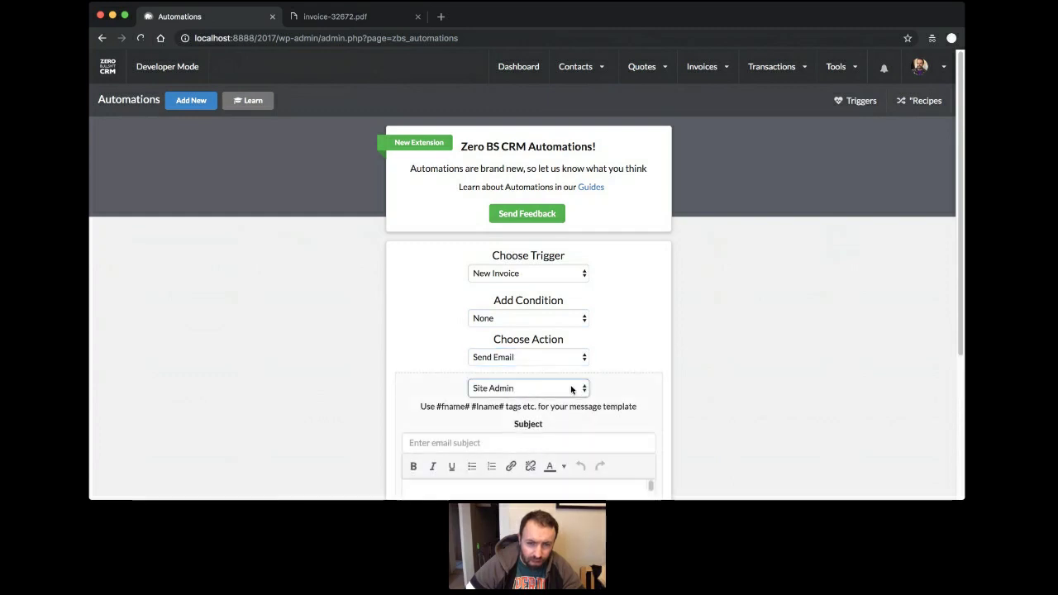
{"action": "left_click", "coordinate": [602, 398]}
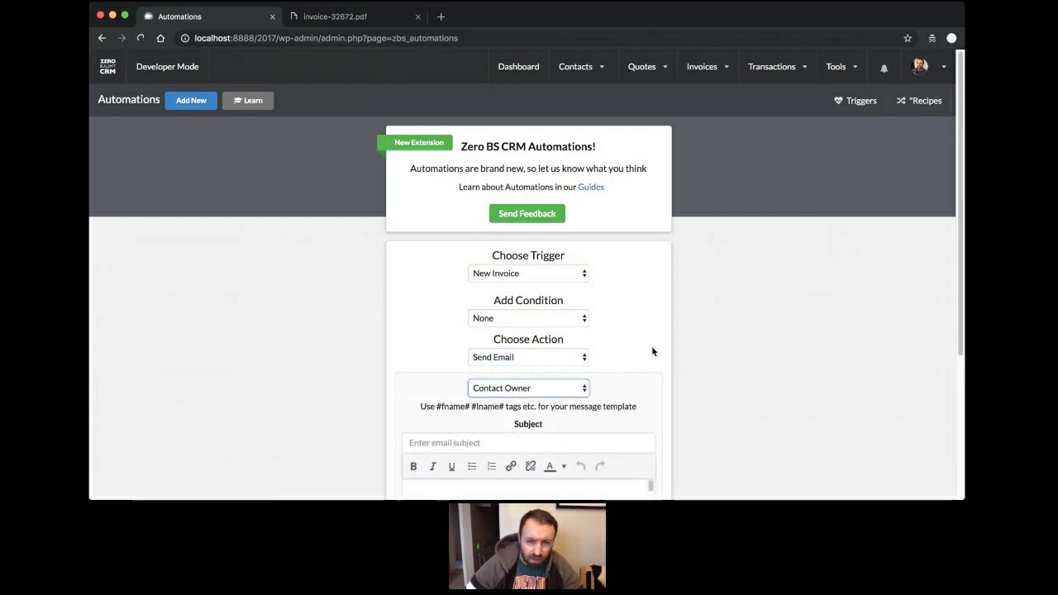
Leave the automation draft unsaved and go back to the CRM Dashboard.
{"action": "scroll", "coordinate": [654, 350], "scroll_direction": "down", "scroll_amount": 3}
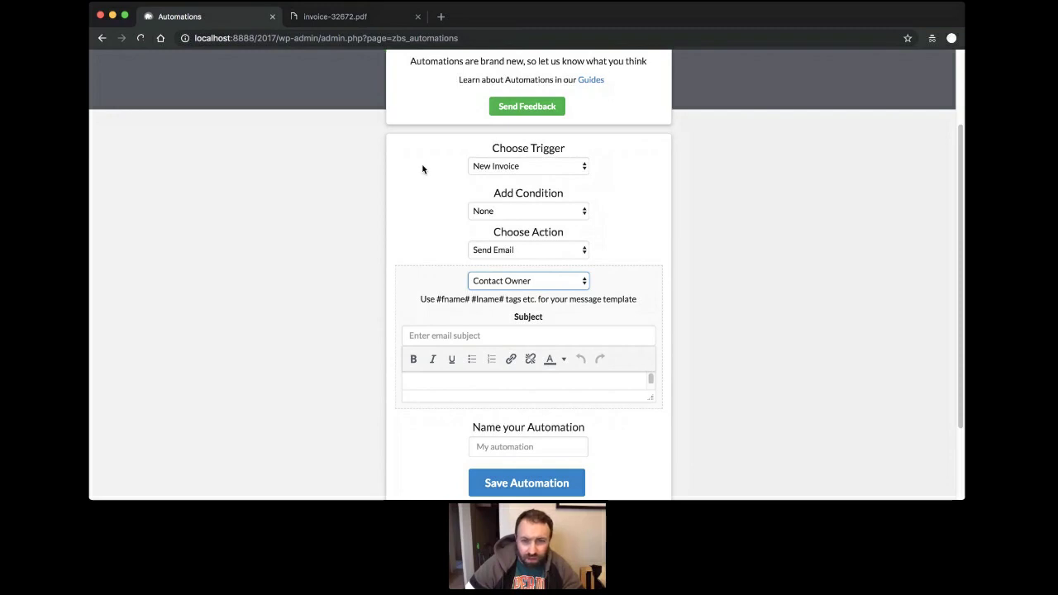
{"action": "left_click", "coordinate": [381, 173]}
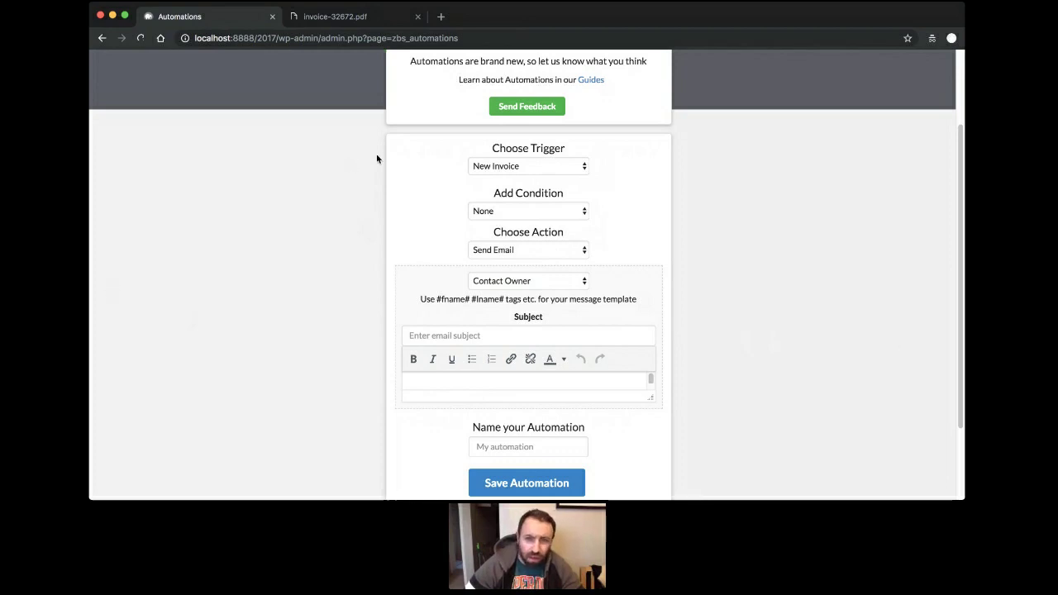
{"action": "left_click", "coordinate": [571, 165]}
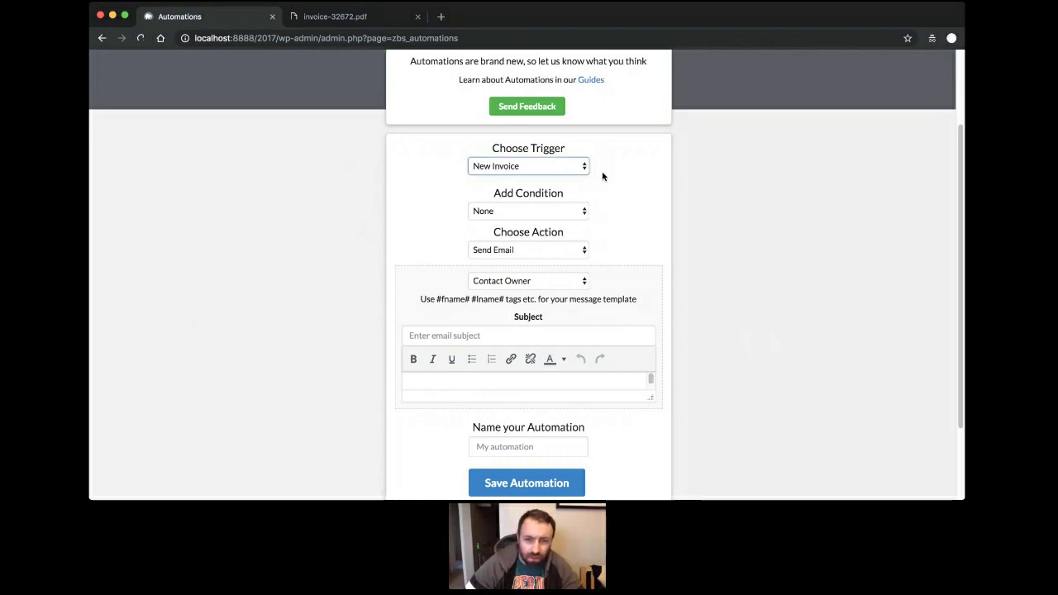
{"action": "scroll", "coordinate": [737, 248], "scroll_direction": "up", "scroll_amount": 2}
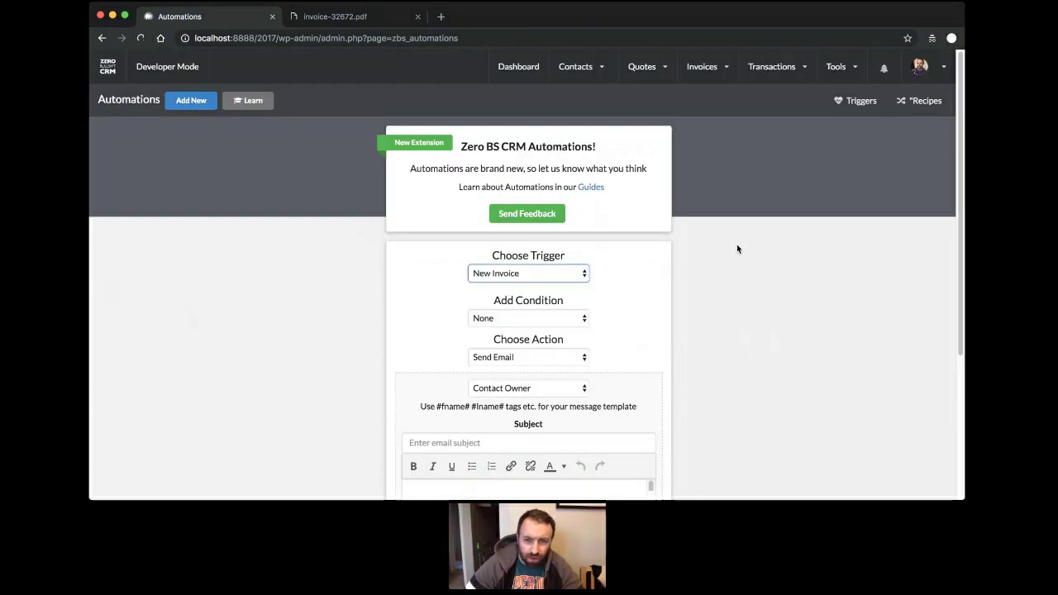
{"action": "left_click", "coordinate": [531, 65]}
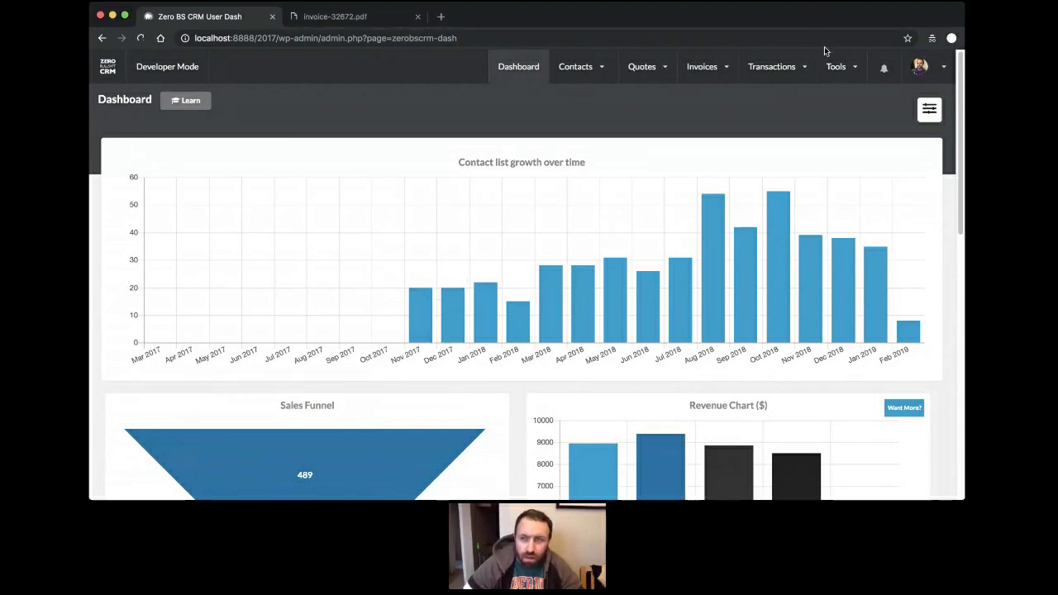
{"action": "mouse_move", "coordinate": [831, 80]}
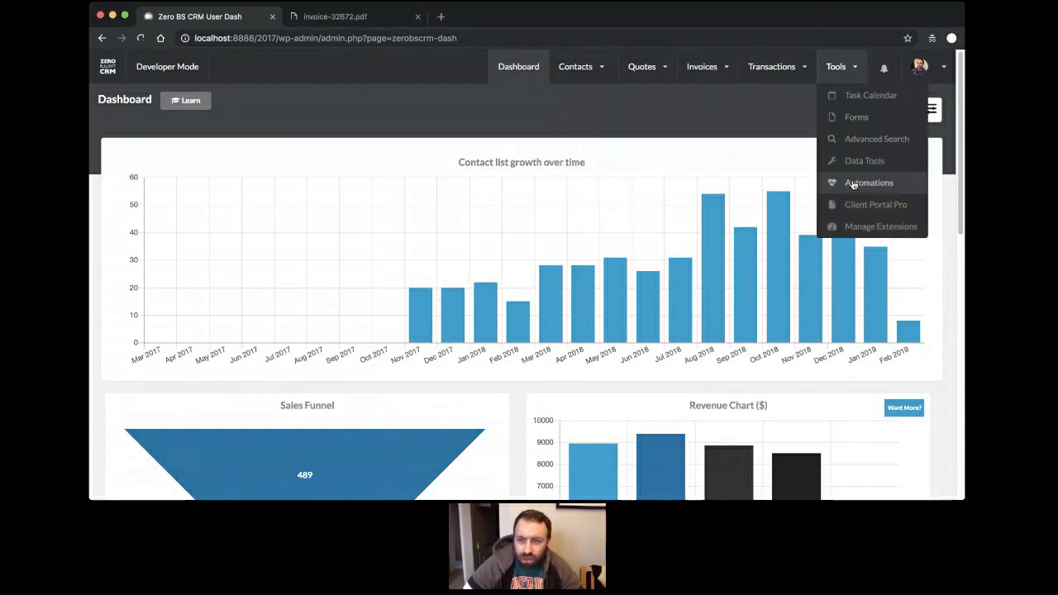
{"action": "left_click", "coordinate": [840, 180]}
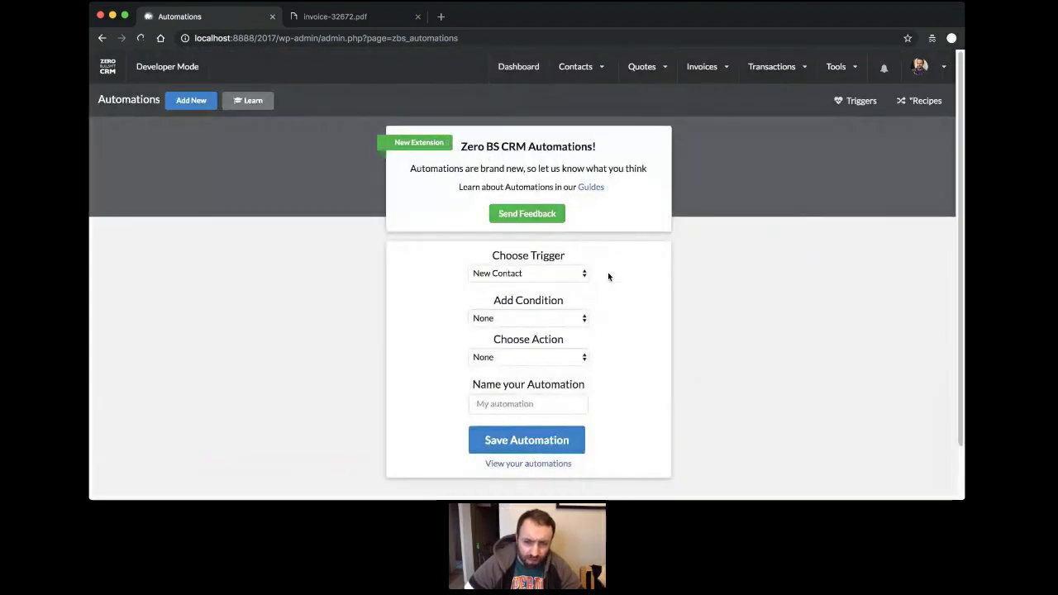
{"action": "left_click", "coordinate": [576, 323]}
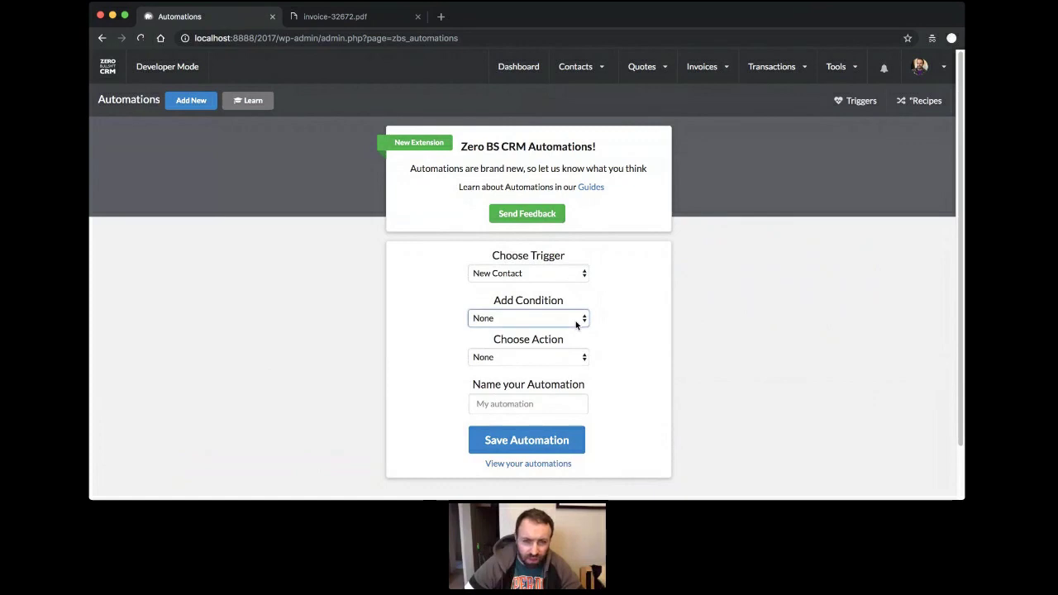
{"action": "left_click", "coordinate": [581, 342]}
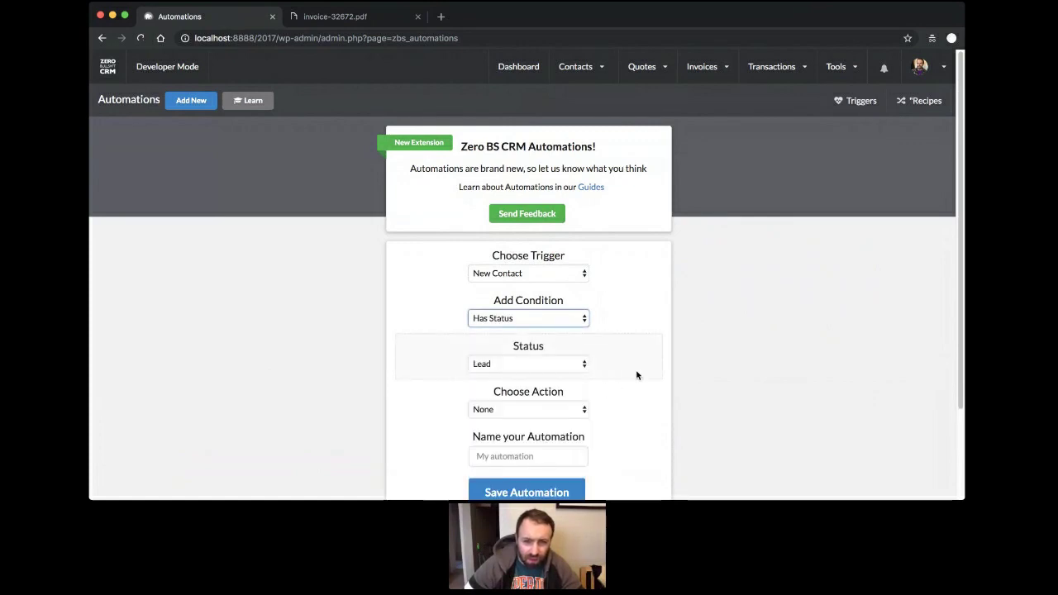
{"action": "scroll", "coordinate": [636, 375], "scroll_direction": "down", "scroll_amount": 3}
{"action": "left_click", "coordinate": [550, 302]}
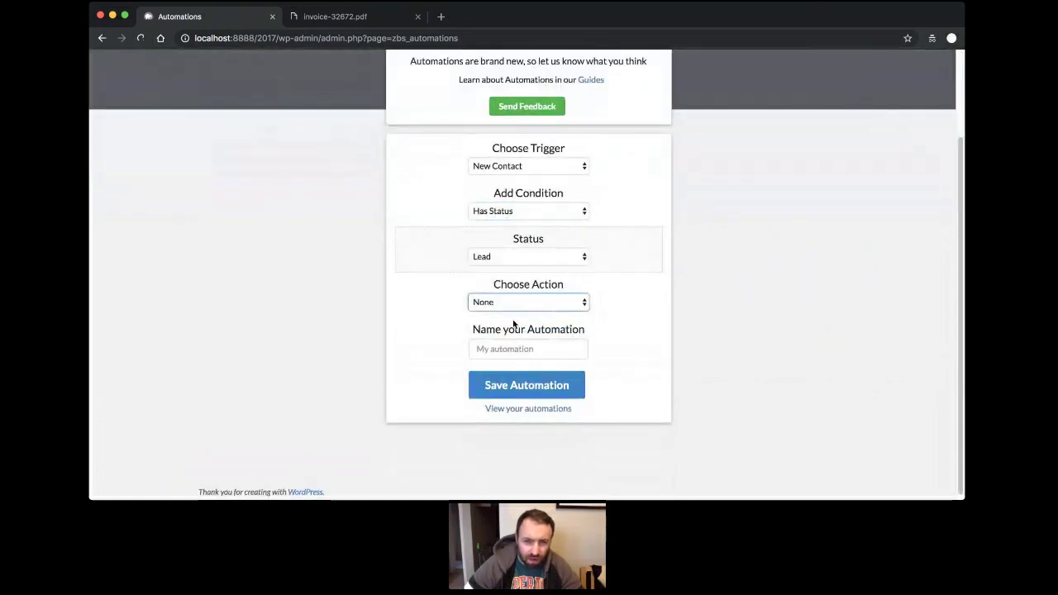
{"action": "left_click", "coordinate": [549, 325]}
{"action": "left_click", "coordinate": [577, 335]}
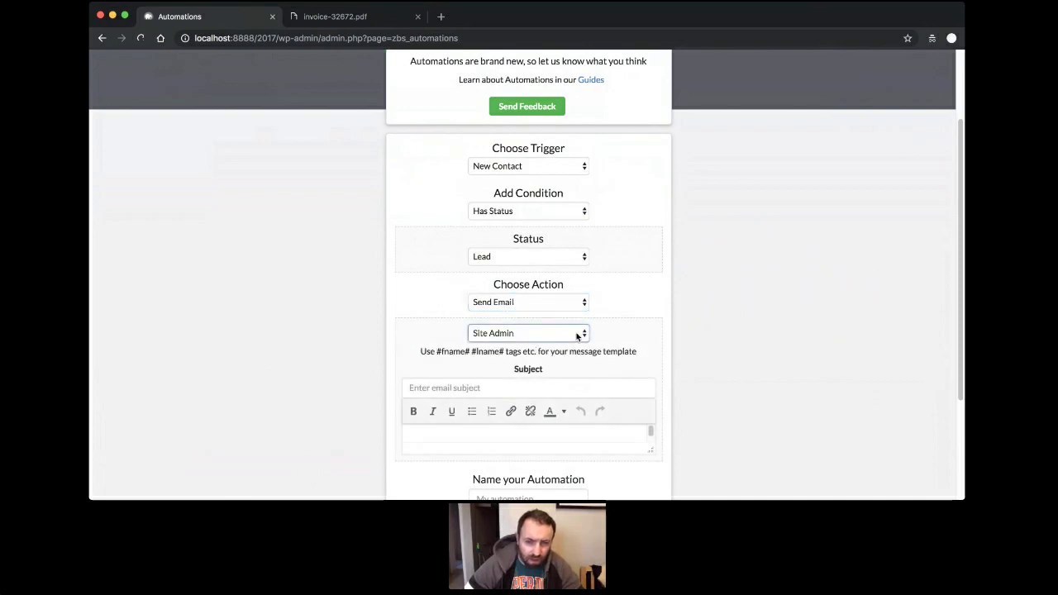
{"action": "left_click", "coordinate": [564, 363]}
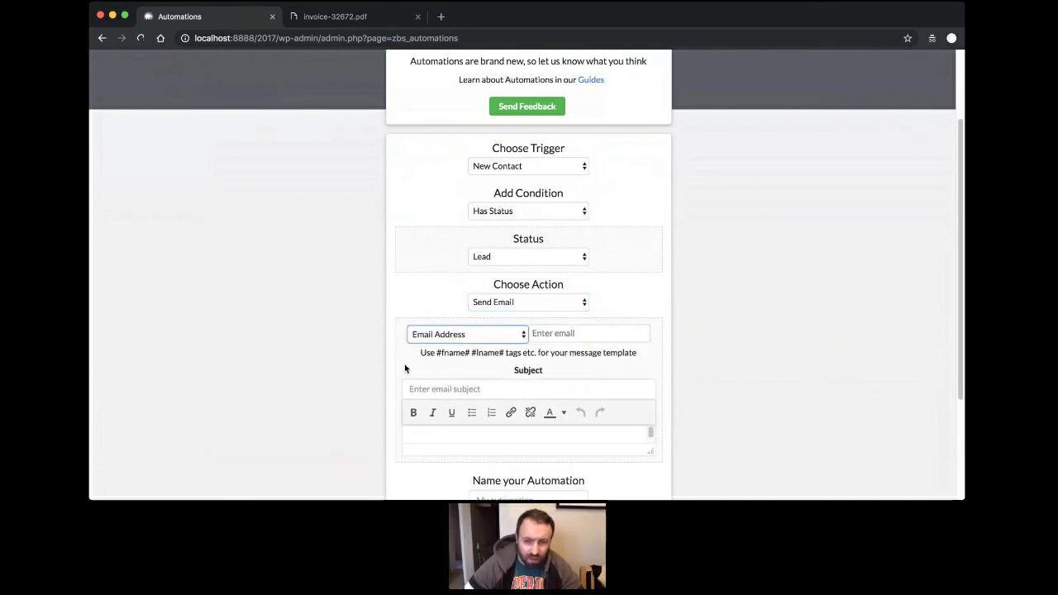
{"action": "left_click", "coordinate": [629, 336]}
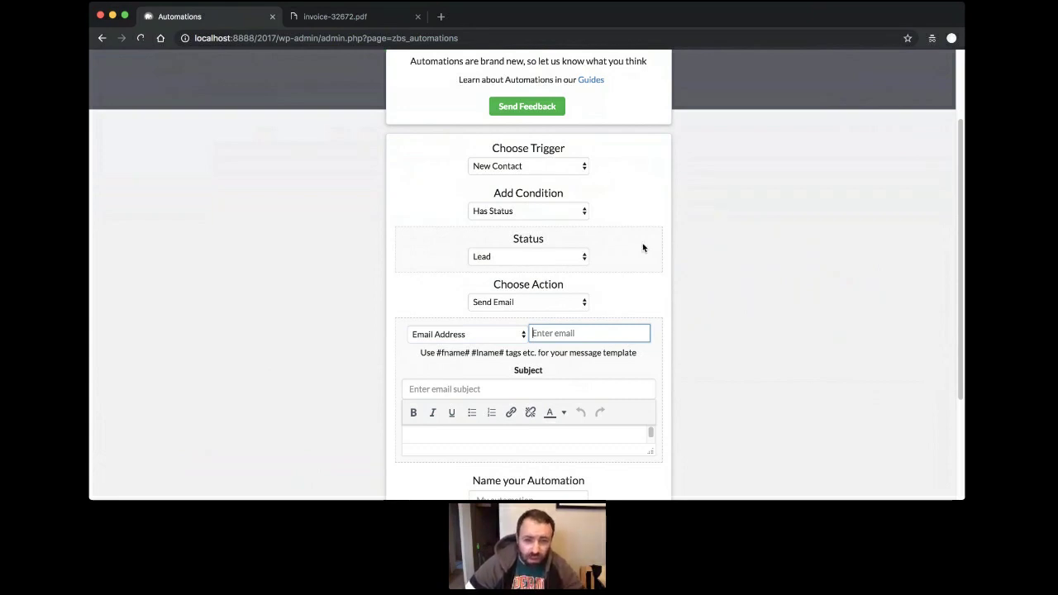
{"action": "key", "text": "super+r"}
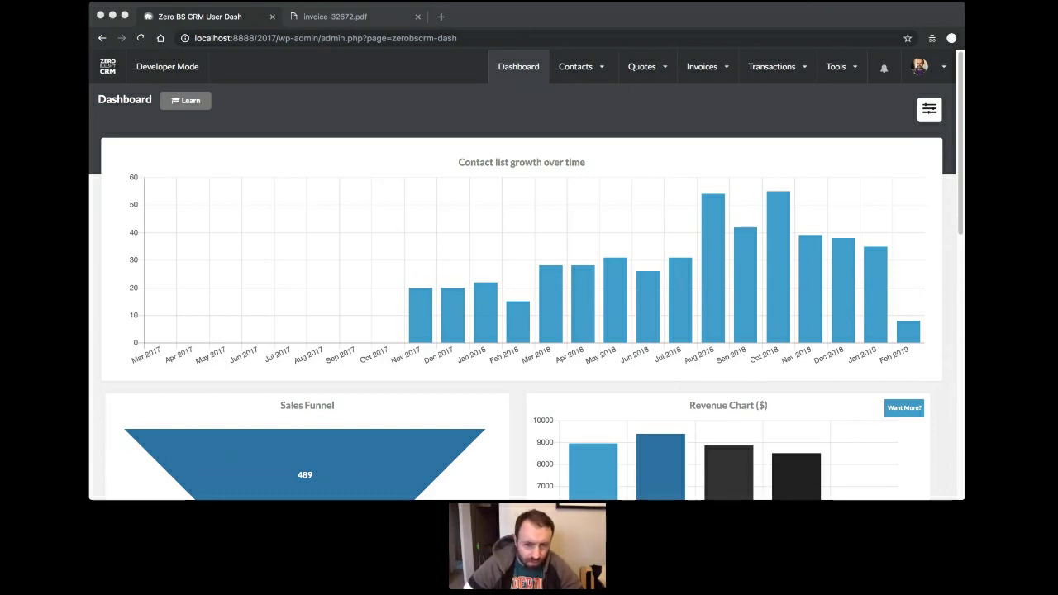
Open invoice #32672 from the invoices list, switch its status to Draft and update it.
{"action": "left_click", "coordinate": [447, 302]}
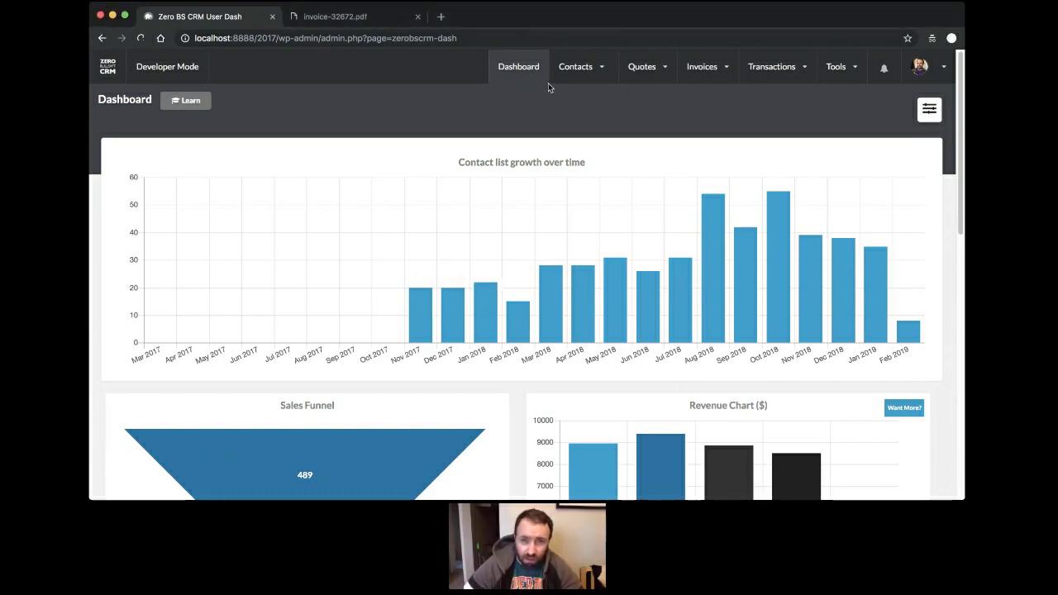
{"action": "mouse_move", "coordinate": [725, 71]}
{"action": "left_click", "coordinate": [707, 99]}
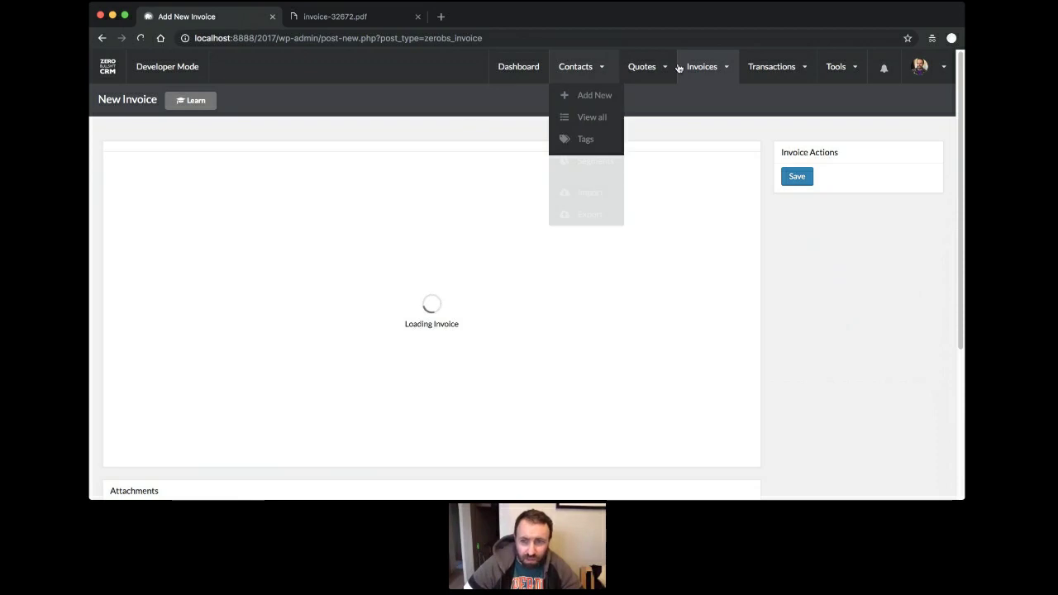
{"action": "mouse_move", "coordinate": [707, 70]}
{"action": "left_click", "coordinate": [722, 117]}
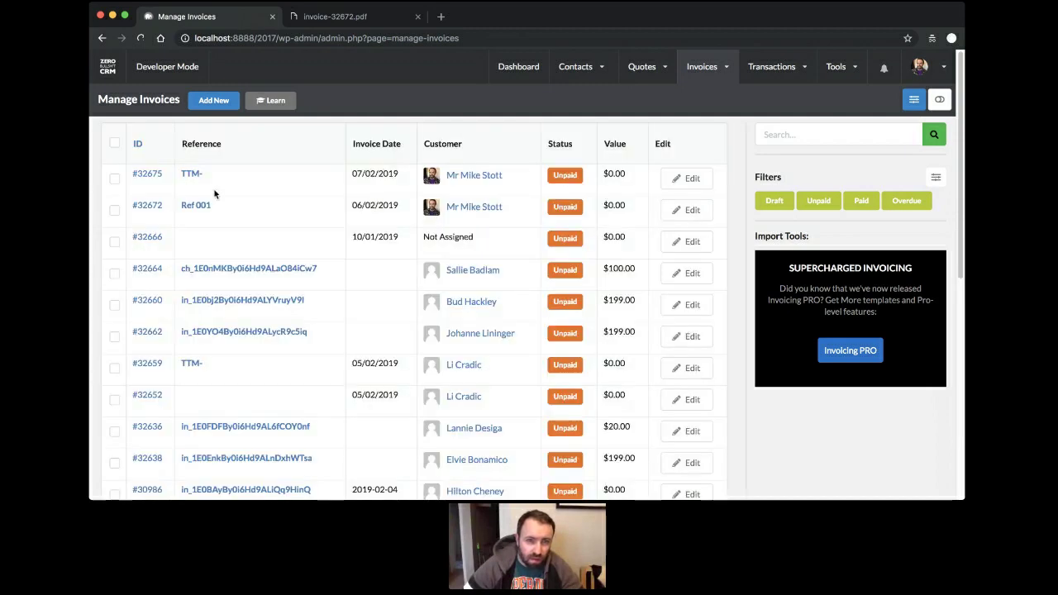
{"action": "left_click", "coordinate": [685, 209]}
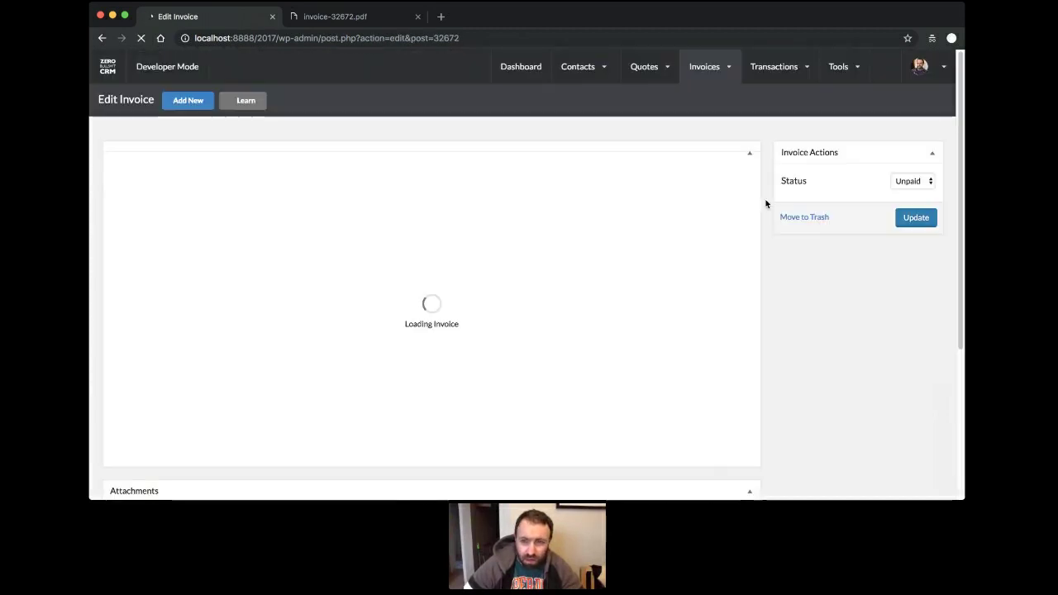
{"action": "left_click", "coordinate": [916, 172]}
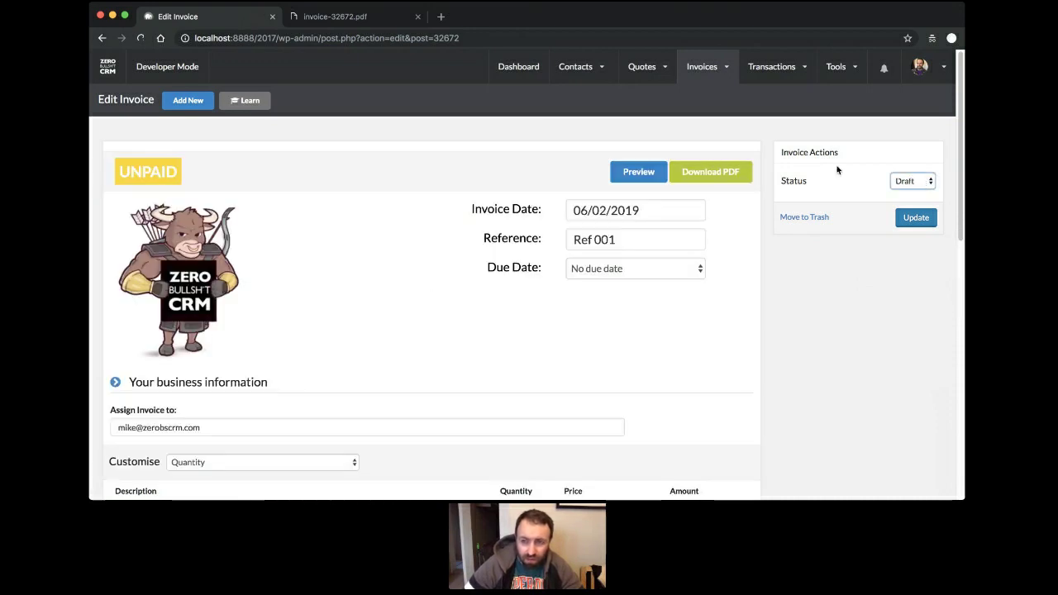
{"action": "left_click", "coordinate": [899, 217]}
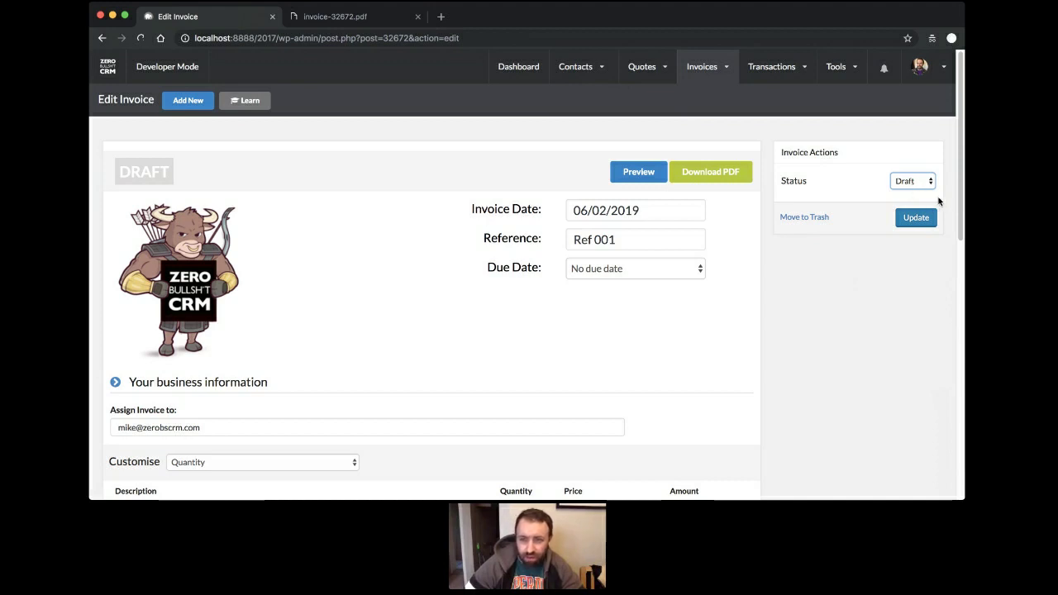
Change invoice #32672's status back to Unpaid and update it.
{"action": "left_click", "coordinate": [935, 198]}
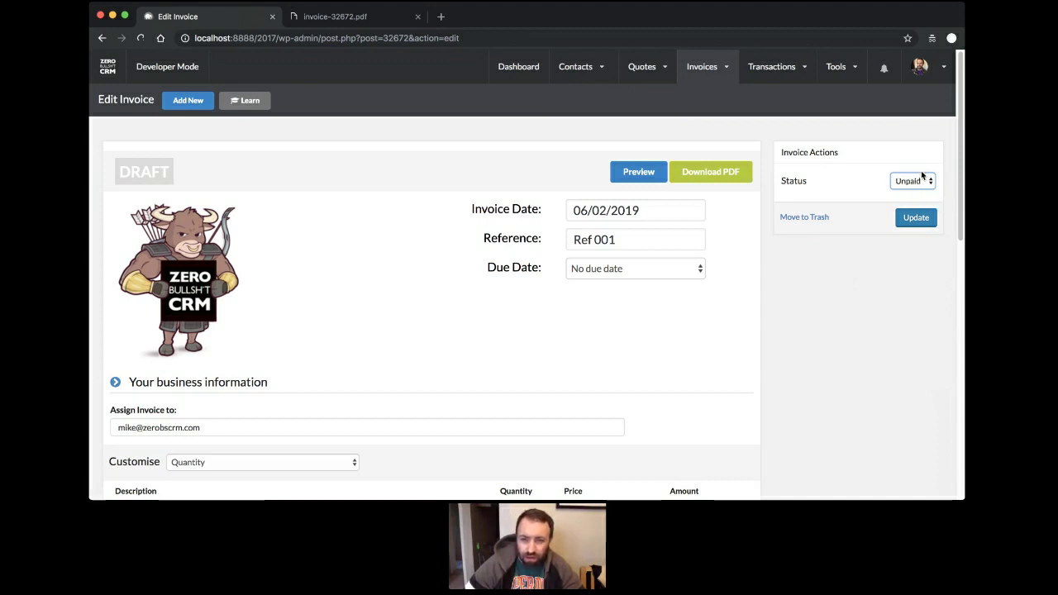
{"action": "left_click", "coordinate": [923, 175]}
{"action": "left_click", "coordinate": [922, 164]}
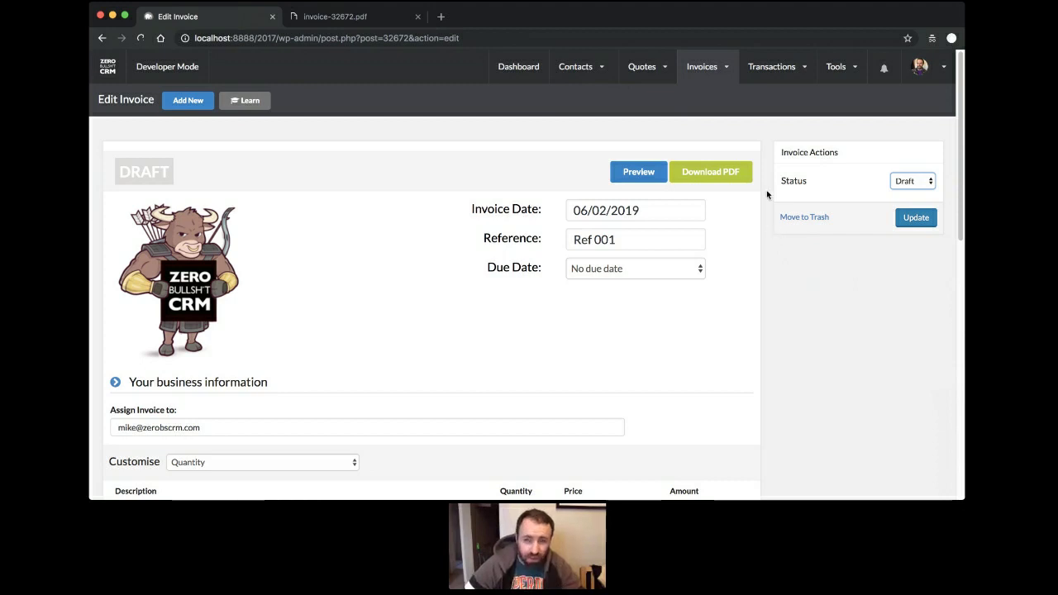
{"action": "left_click", "coordinate": [921, 356]}
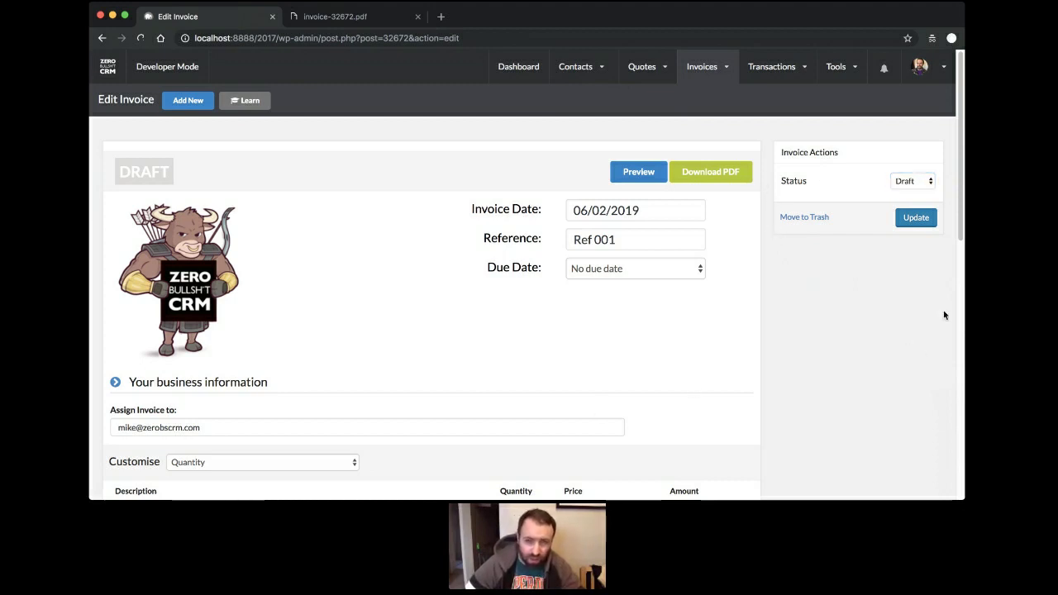
{"action": "left_click", "coordinate": [925, 184]}
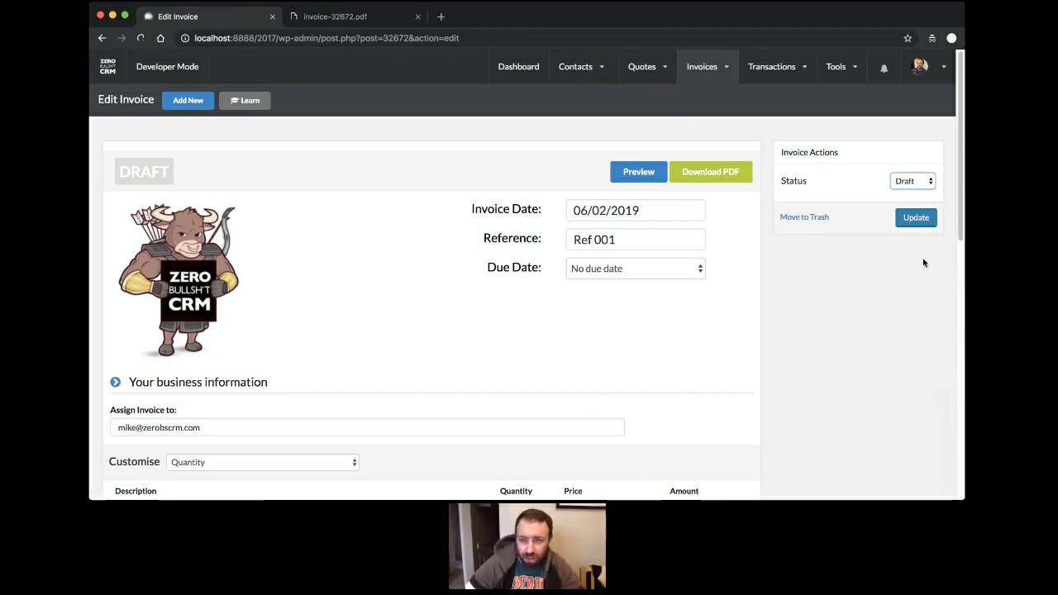
{"action": "key", "text": "u"}
{"action": "left_click", "coordinate": [914, 222]}
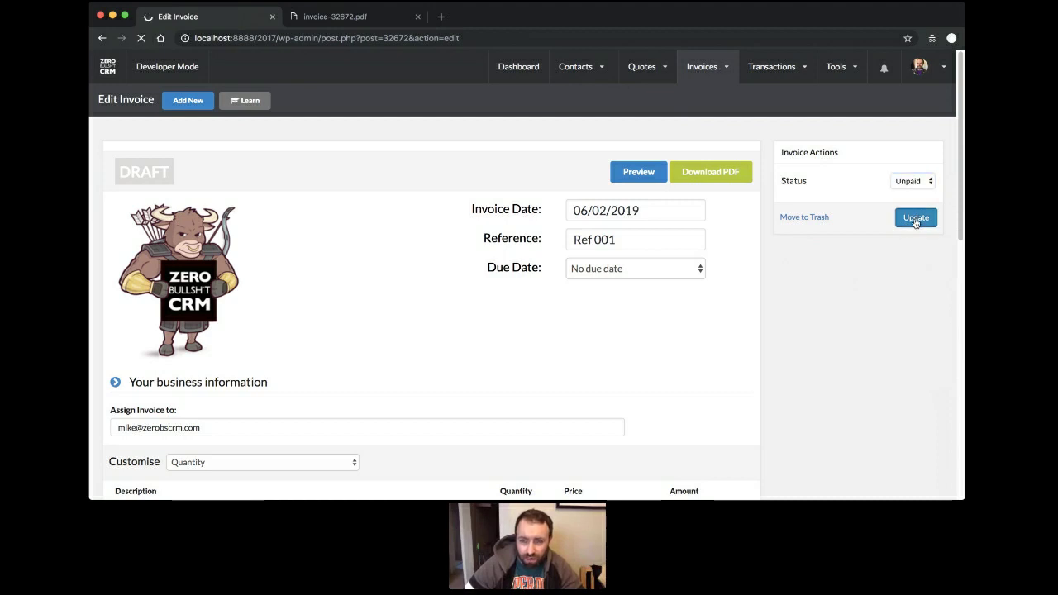
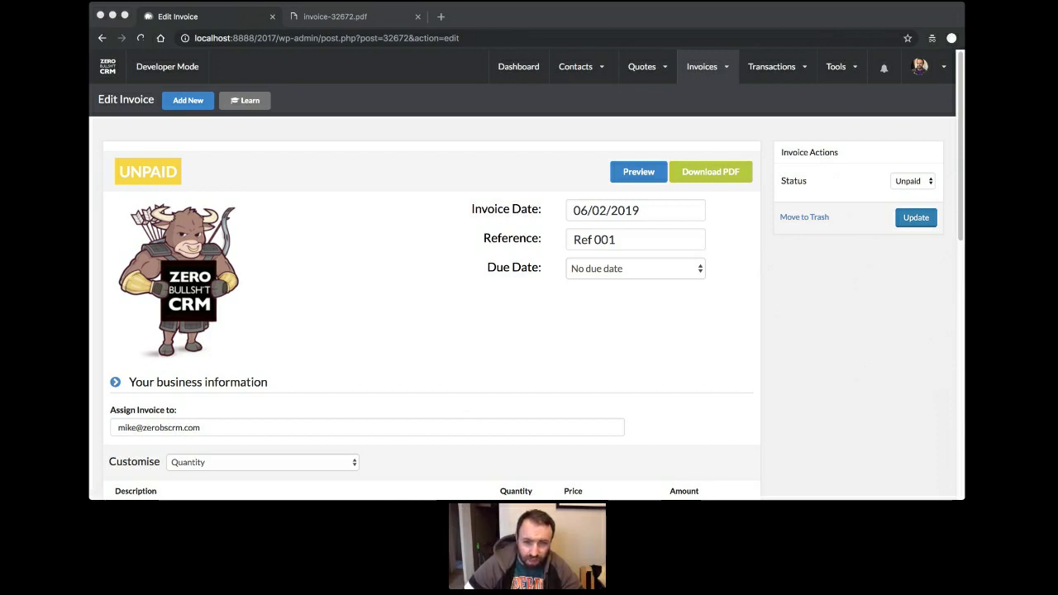
Return focus to the browser on the invoice page and its status choice.
{"action": "left_click", "coordinate": [706, 303]}
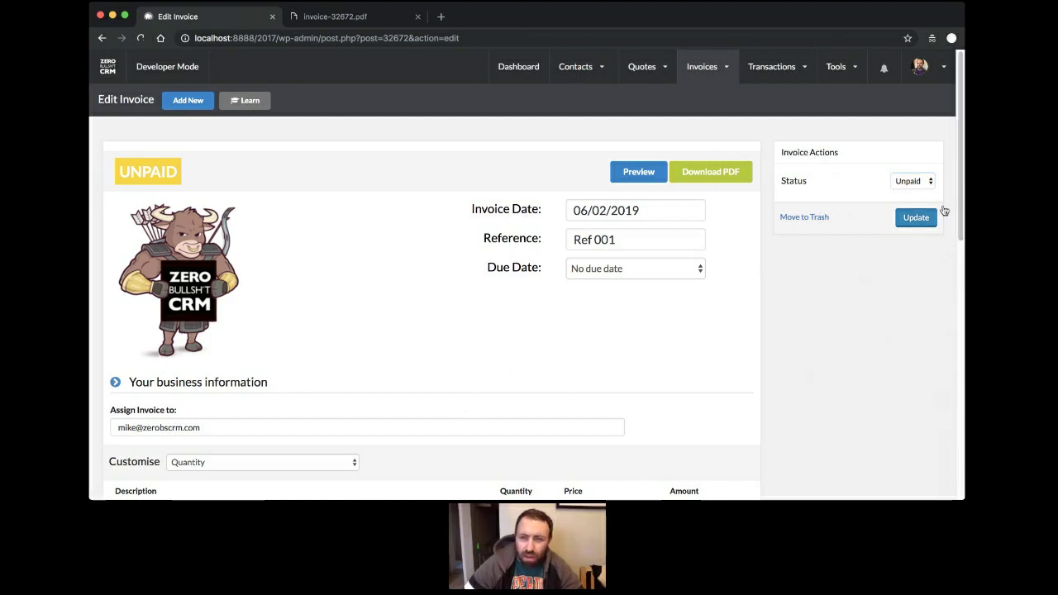
{"action": "left_click", "coordinate": [912, 183]}
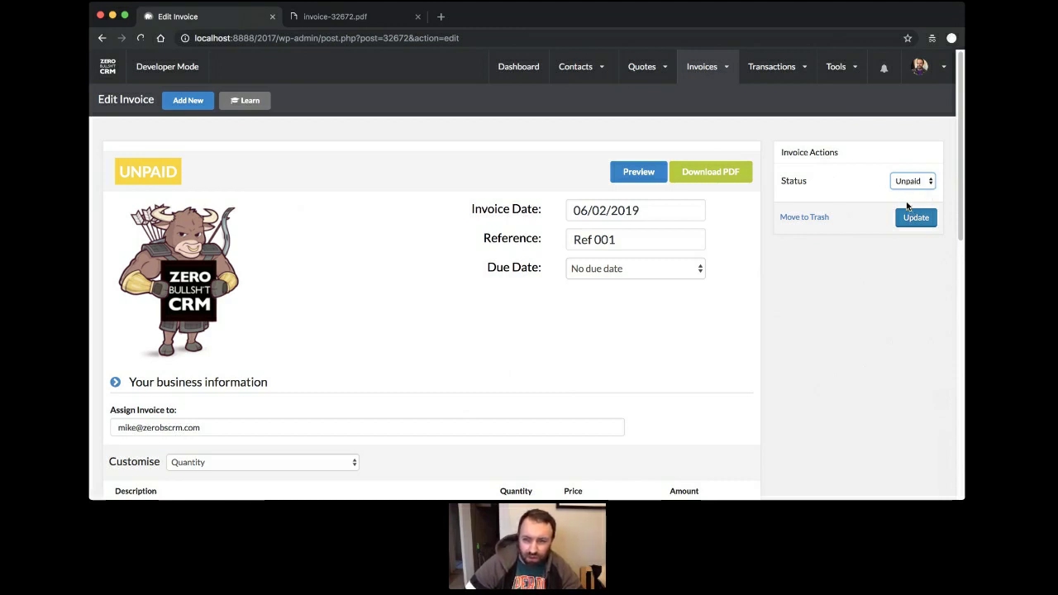
{"action": "mouse_move", "coordinate": [578, 68]}
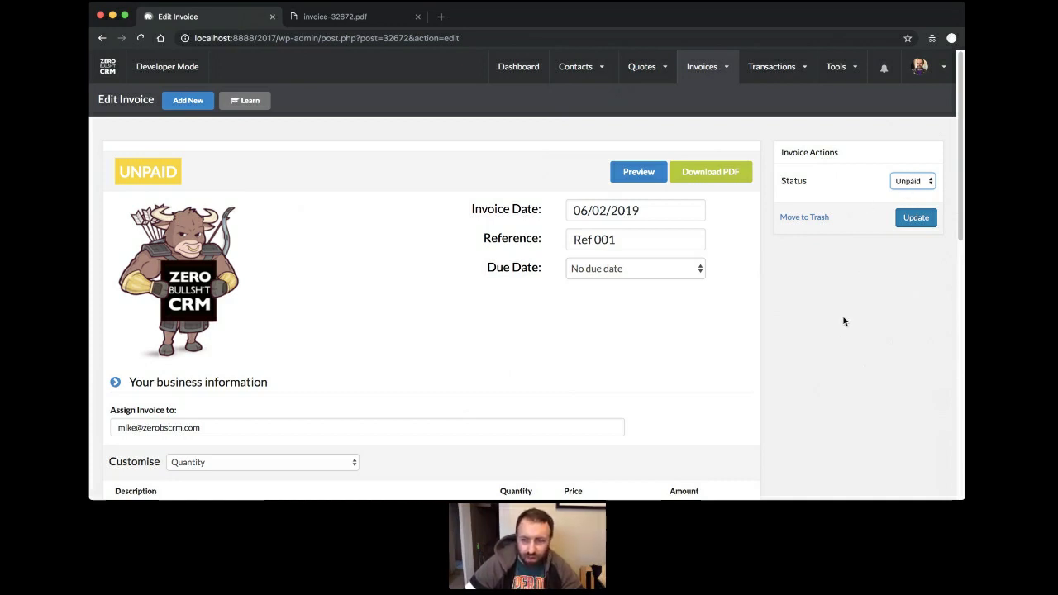
{"action": "mouse_move", "coordinate": [919, 88]}
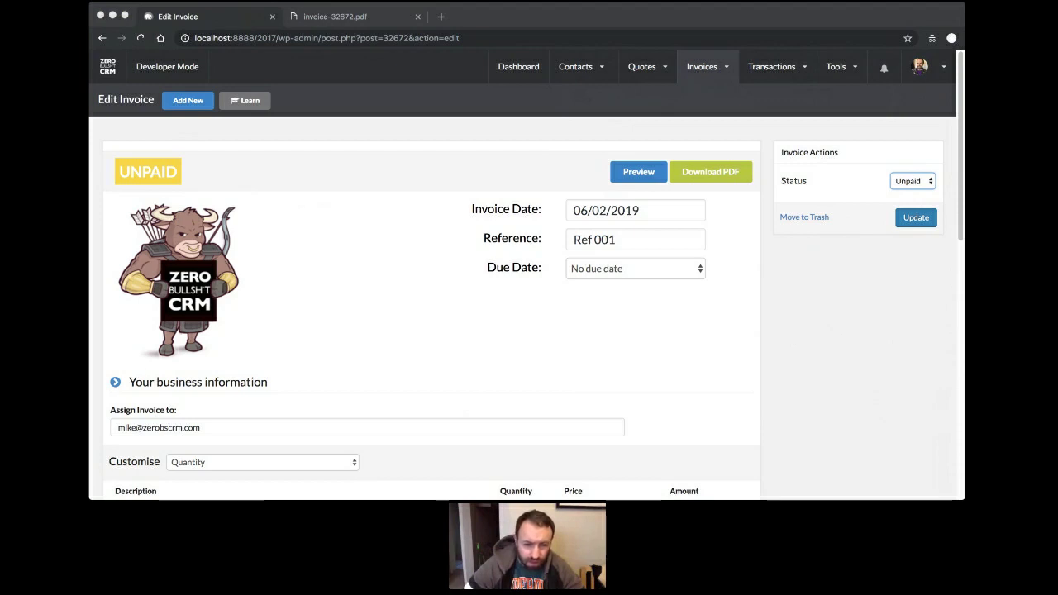
{"action": "left_click", "coordinate": [562, 379]}
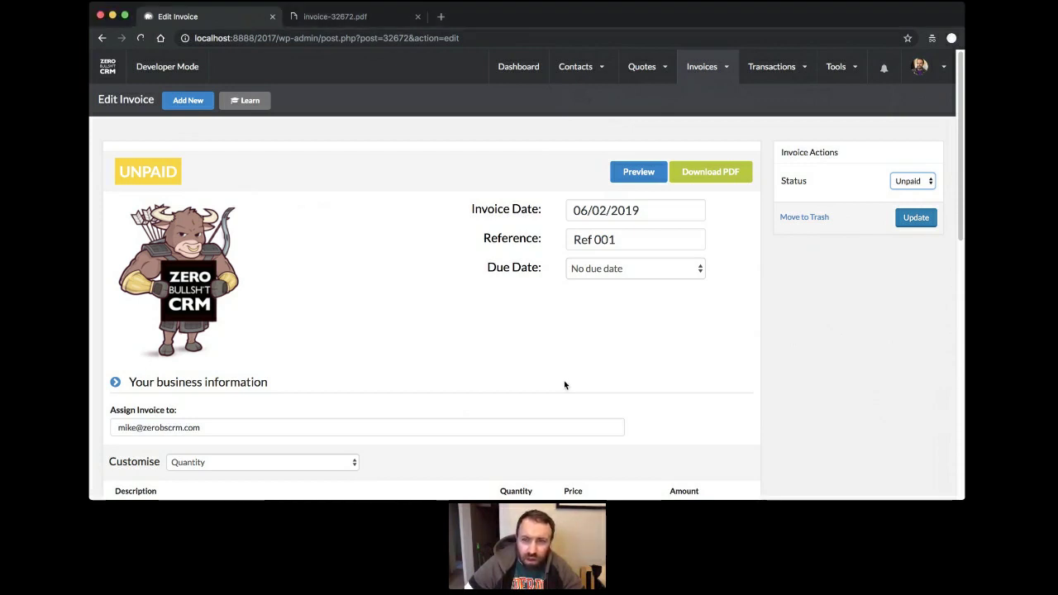
Open the Web Design: Example quote template and inspect its ##CUSTOMERNAME## placeholder in Deliverables.
{"action": "left_click", "coordinate": [531, 74]}
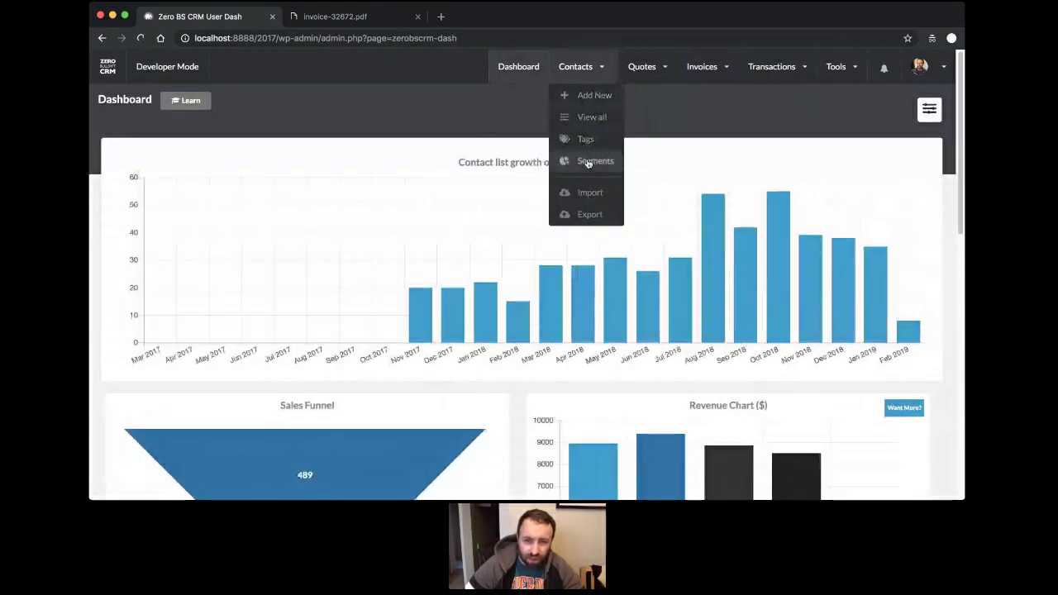
{"action": "mouse_move", "coordinate": [644, 72]}
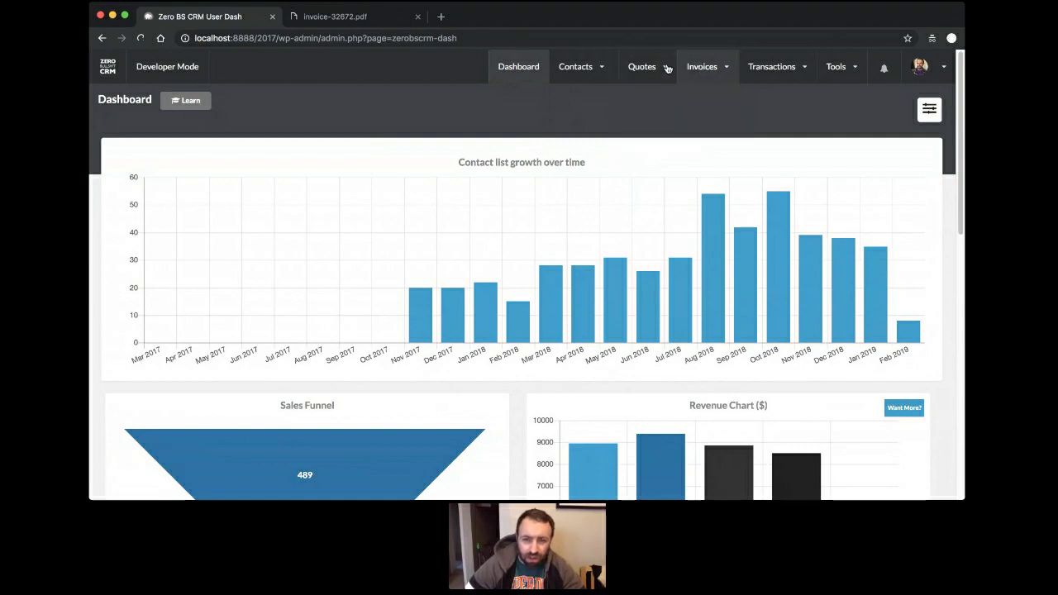
{"action": "left_click", "coordinate": [658, 140]}
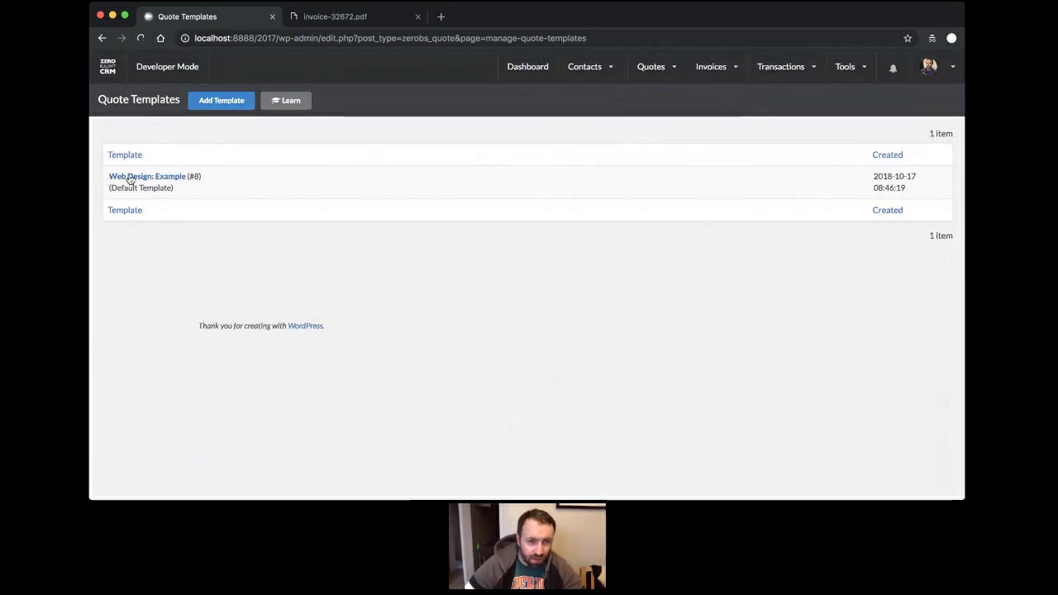
{"action": "left_click", "coordinate": [157, 177]}
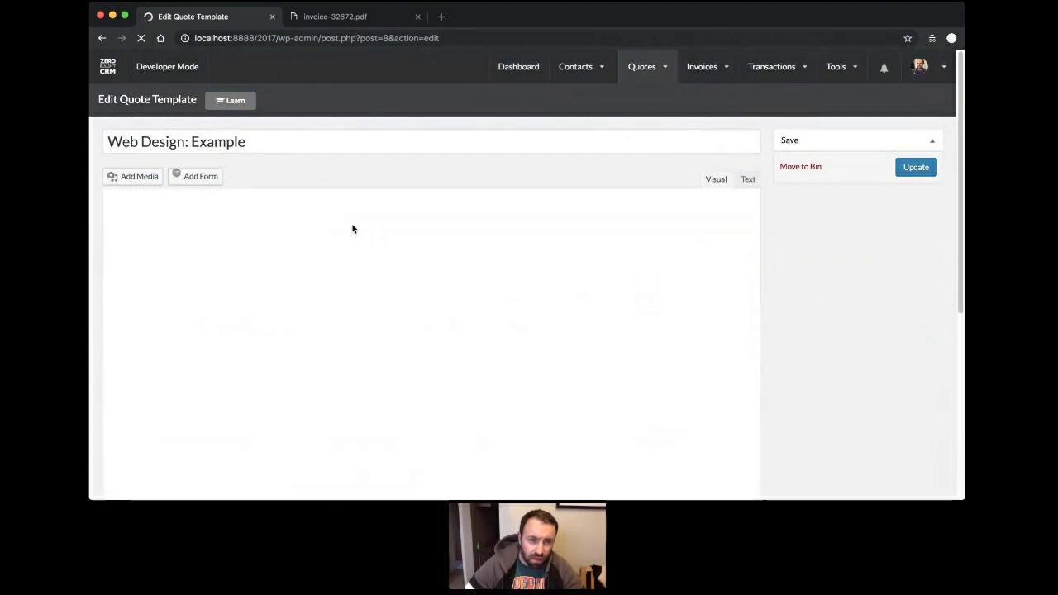
{"action": "scroll", "coordinate": [250, 221], "scroll_direction": "down", "scroll_amount": 3}
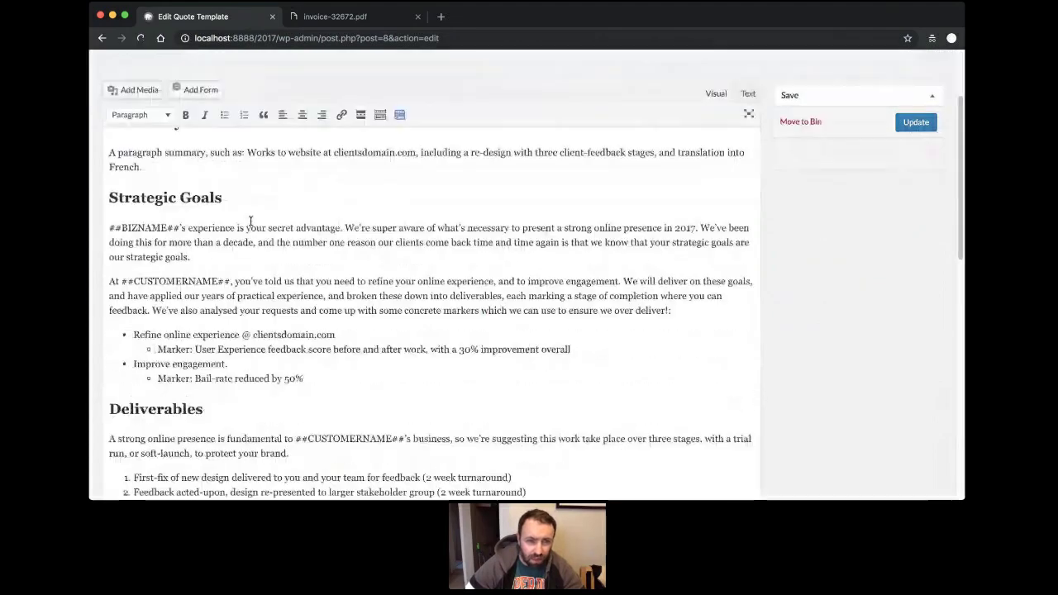
{"action": "scroll", "coordinate": [250, 220], "scroll_direction": "down", "scroll_amount": 10}
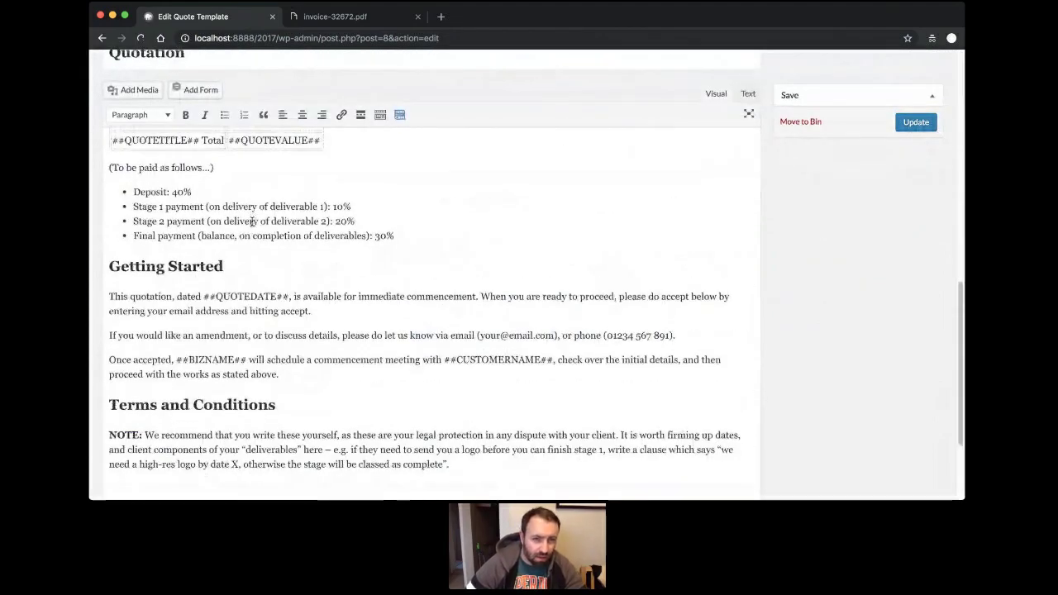
{"action": "scroll", "coordinate": [251, 221], "scroll_direction": "up", "scroll_amount": 6}
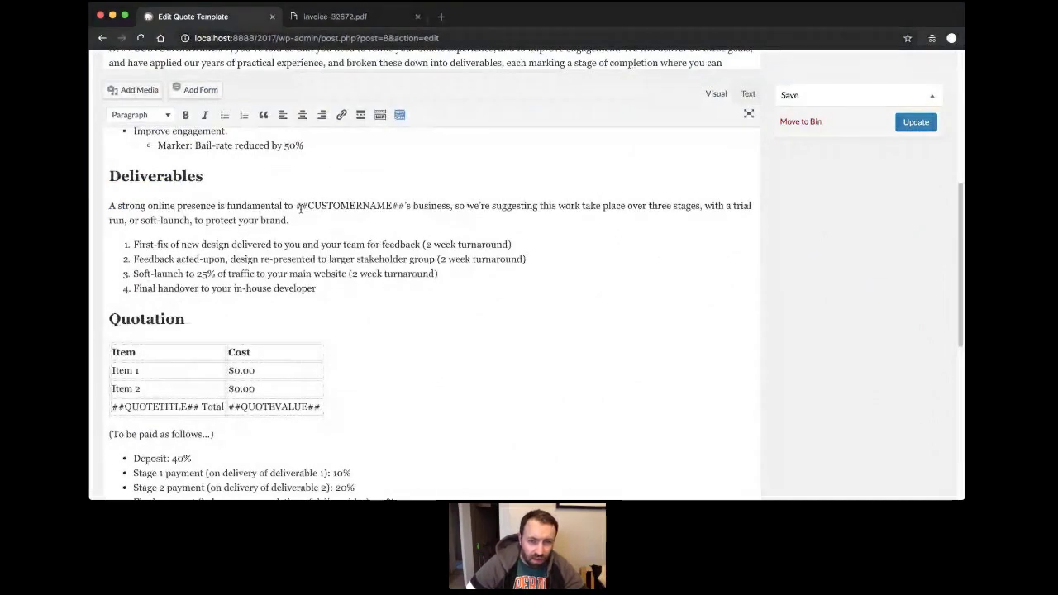
{"action": "left_click_drag", "start_coordinate": [295, 205], "coordinate": [404, 206]}
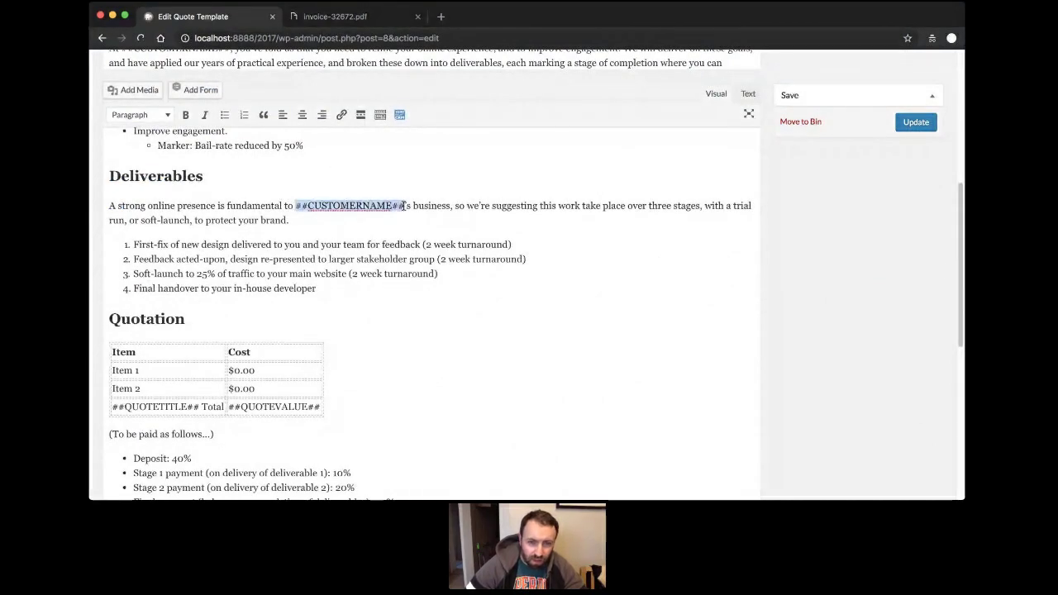
{"action": "left_click", "coordinate": [384, 238]}
{"action": "scroll", "coordinate": [385, 239], "scroll_direction": "up", "scroll_amount": 8}
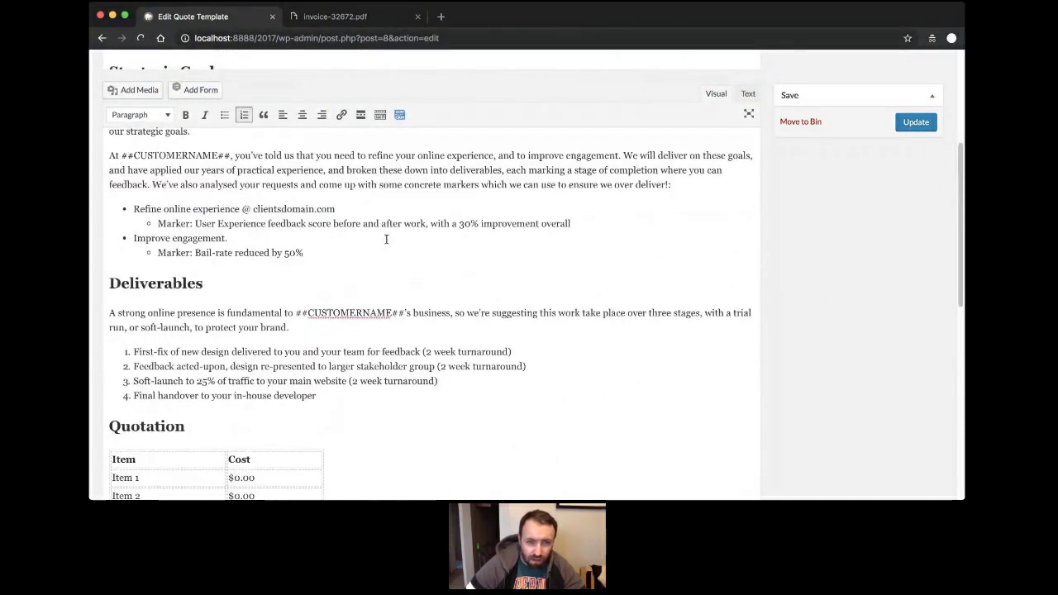
Create a quote for the matching contact, titled 'New Website' with a value of 1000.
{"action": "mouse_move", "coordinate": [649, 59]}
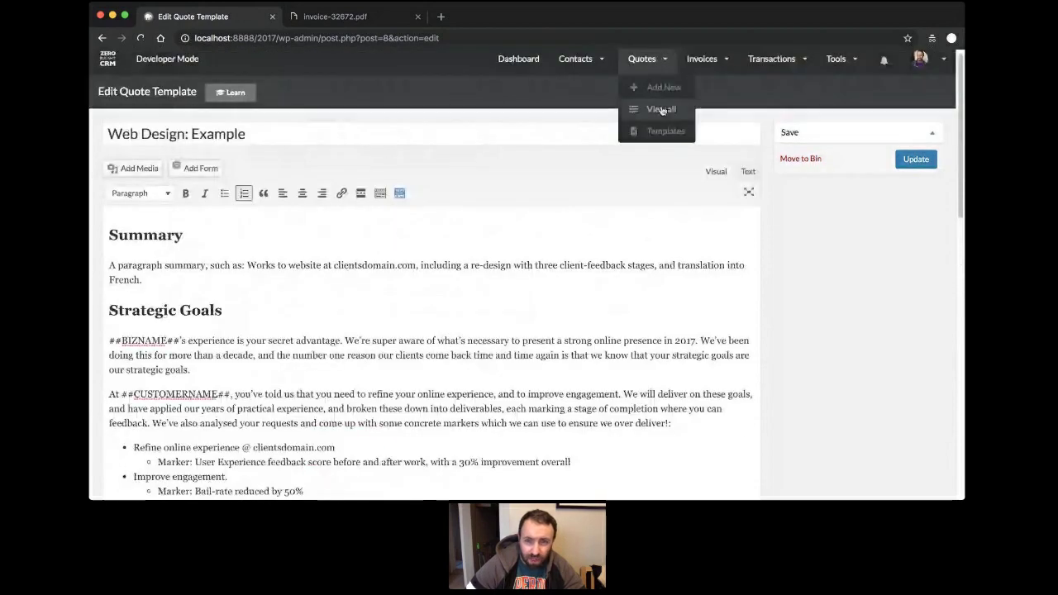
{"action": "left_click", "coordinate": [662, 89]}
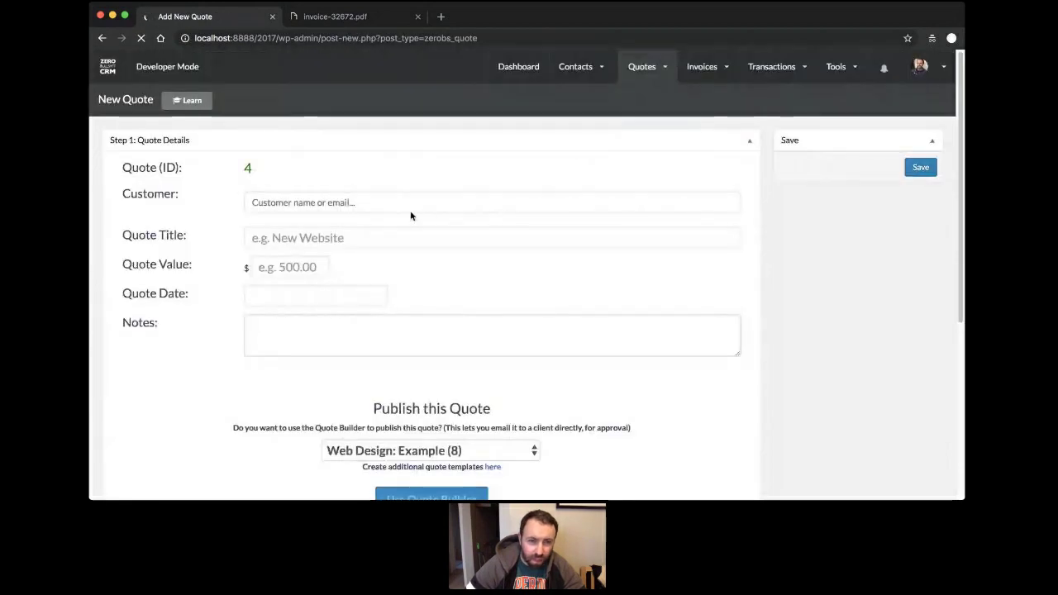
{"action": "left_click", "coordinate": [414, 204]}
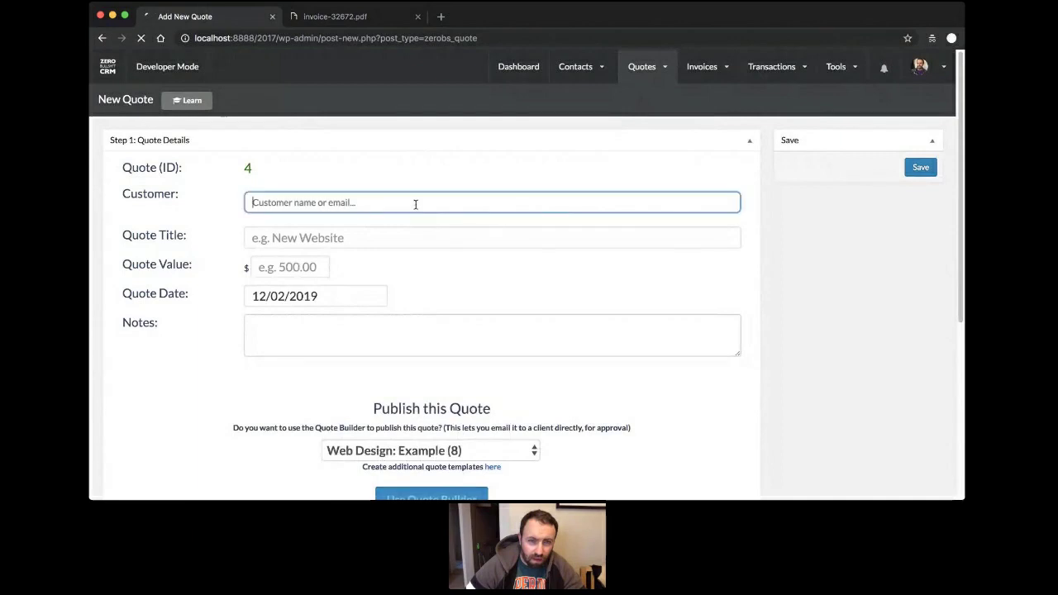
{"action": "type", "text": "Mike"}
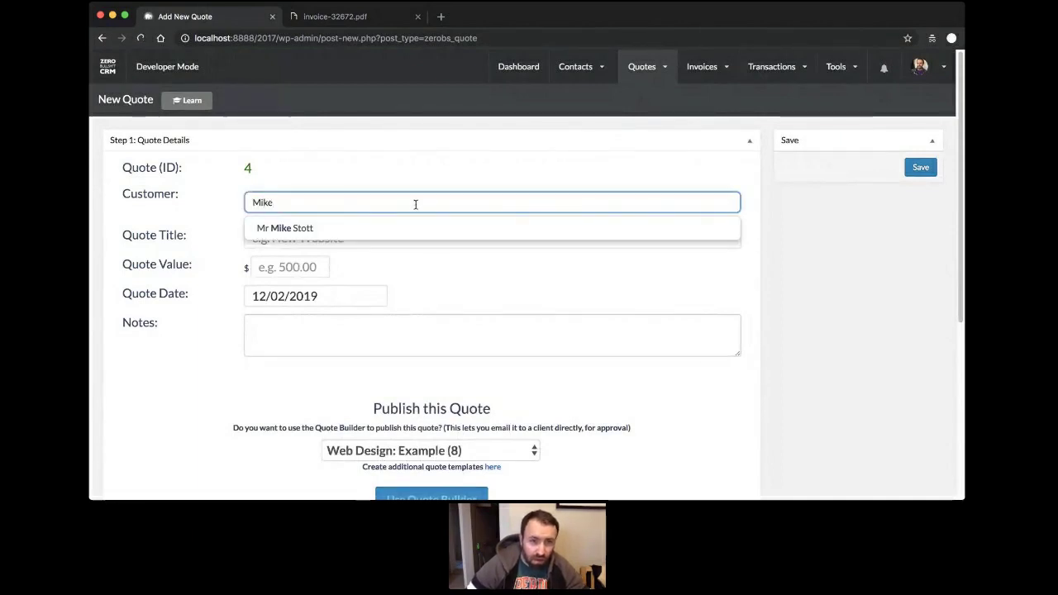
{"action": "left_click", "coordinate": [343, 229]}
{"action": "left_click", "coordinate": [374, 238]}
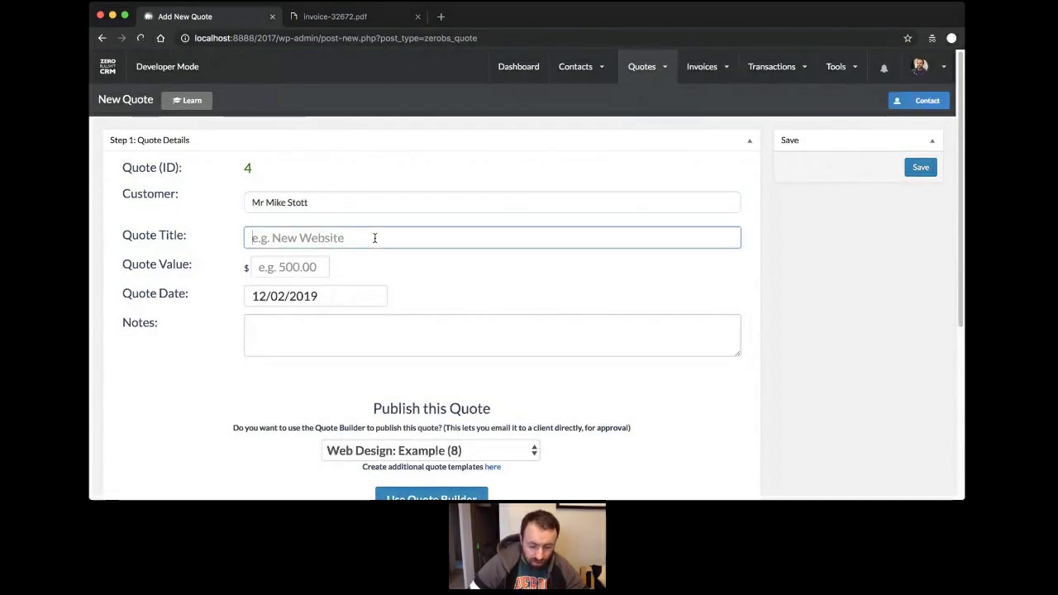
{"action": "type", "text": "New Webiste"}
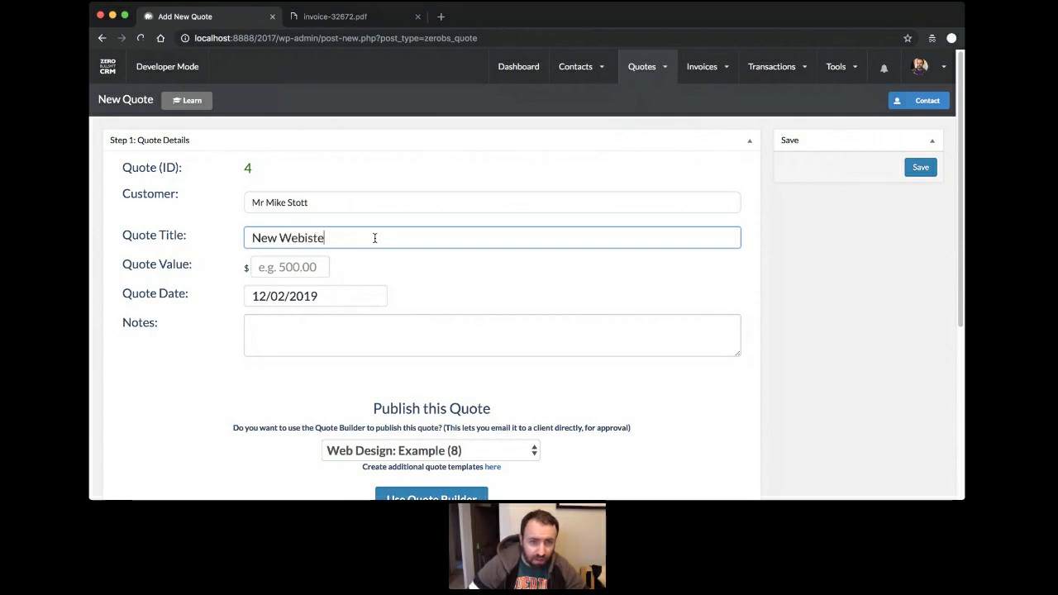
{"action": "key", "text": "BackSpace"}
{"action": "key", "text": "BackSpace"}
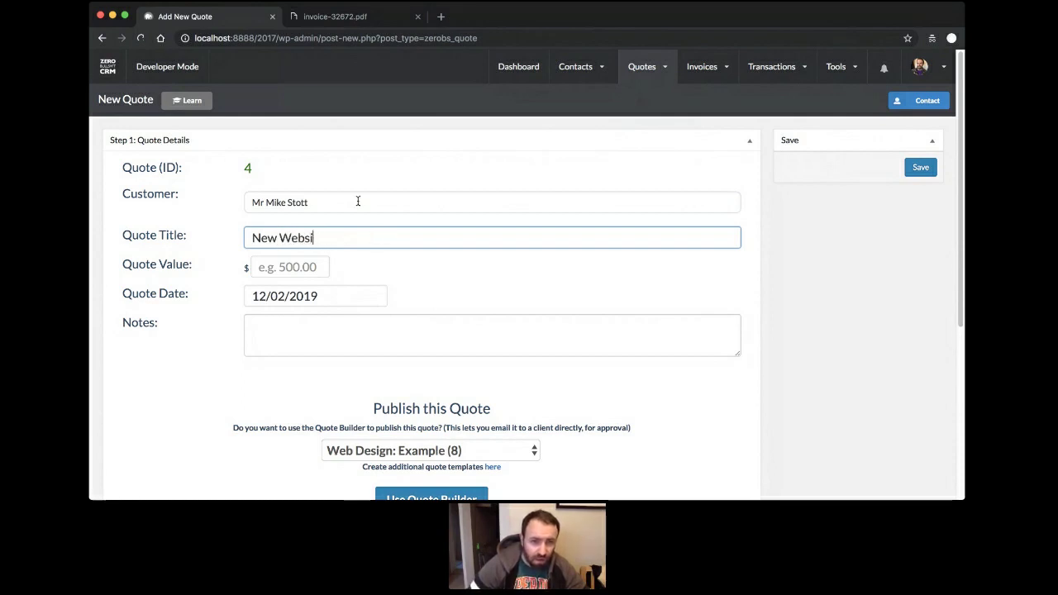
{"action": "type", "text": "te"}
{"action": "key", "text": "Tab"}
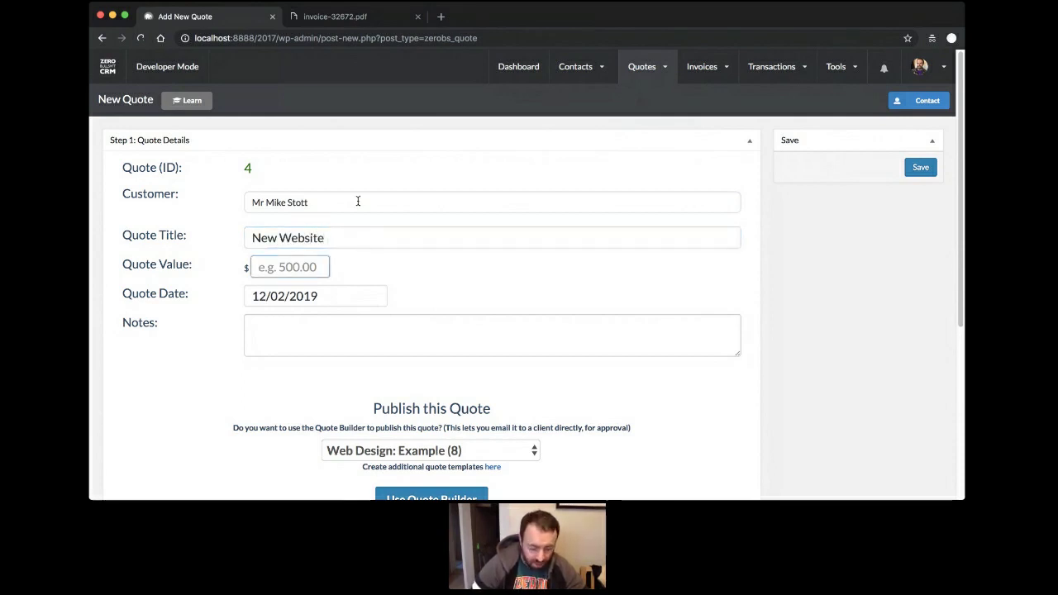
{"action": "type", "text": "1000"}
{"action": "scroll", "coordinate": [366, 303], "scroll_direction": "down", "scroll_amount": 5}
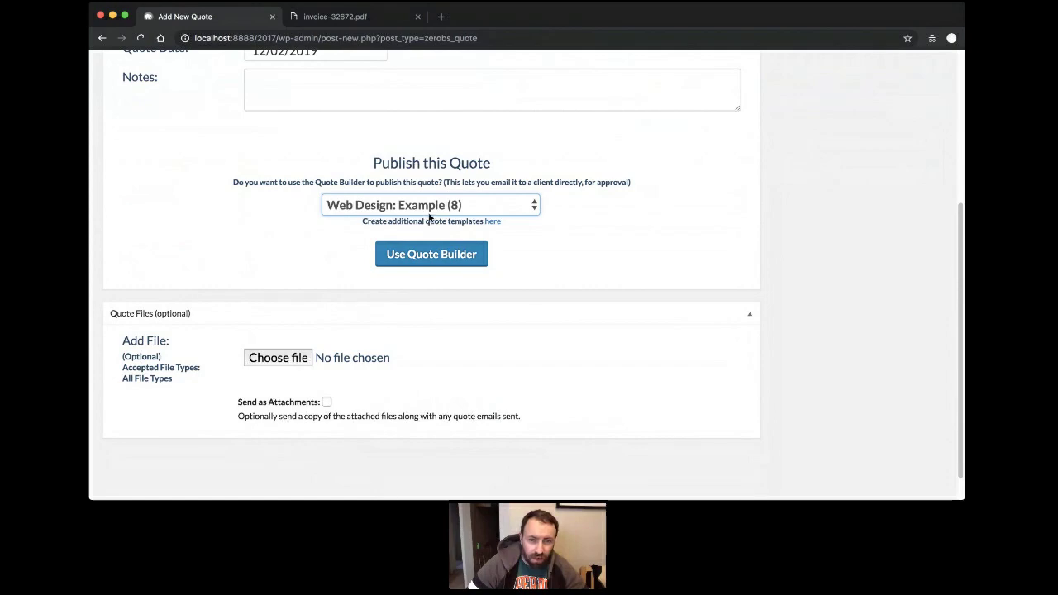
{"action": "left_click", "coordinate": [475, 259]}
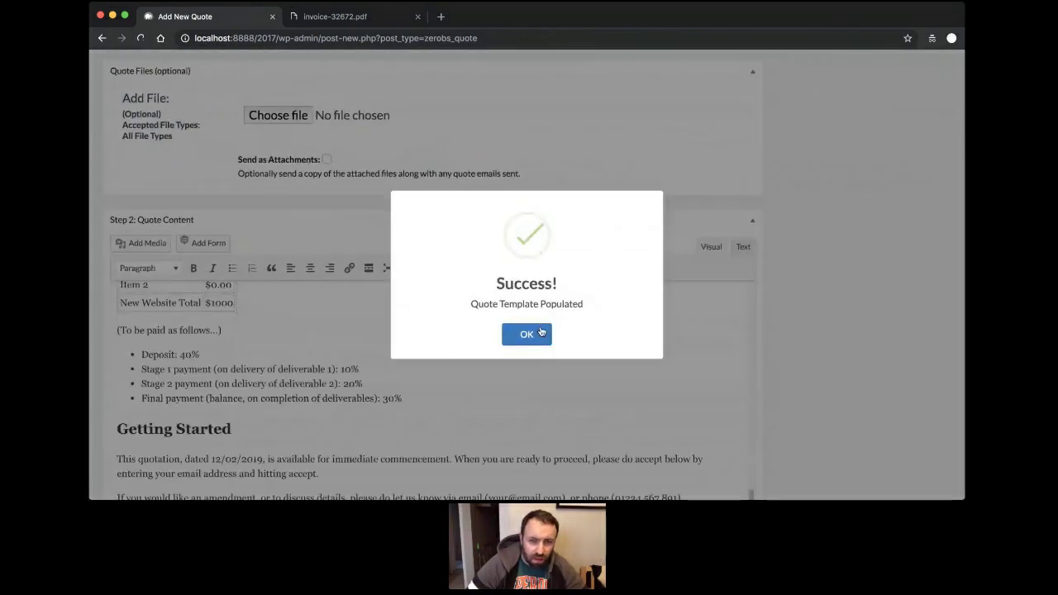
{"action": "left_click", "coordinate": [533, 331]}
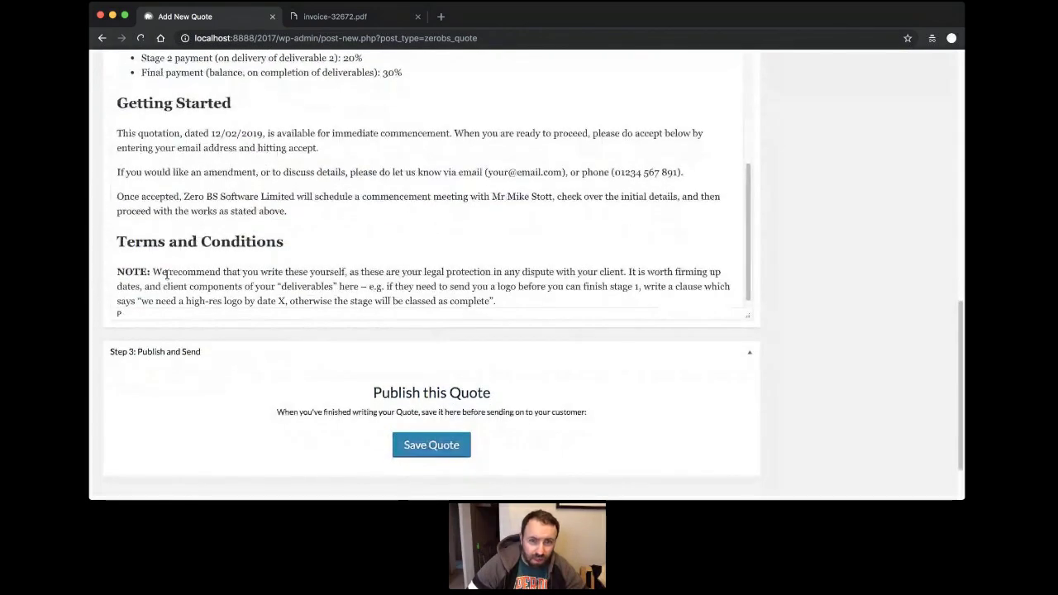
{"action": "scroll", "coordinate": [334, 209], "scroll_direction": "up", "scroll_amount": 5}
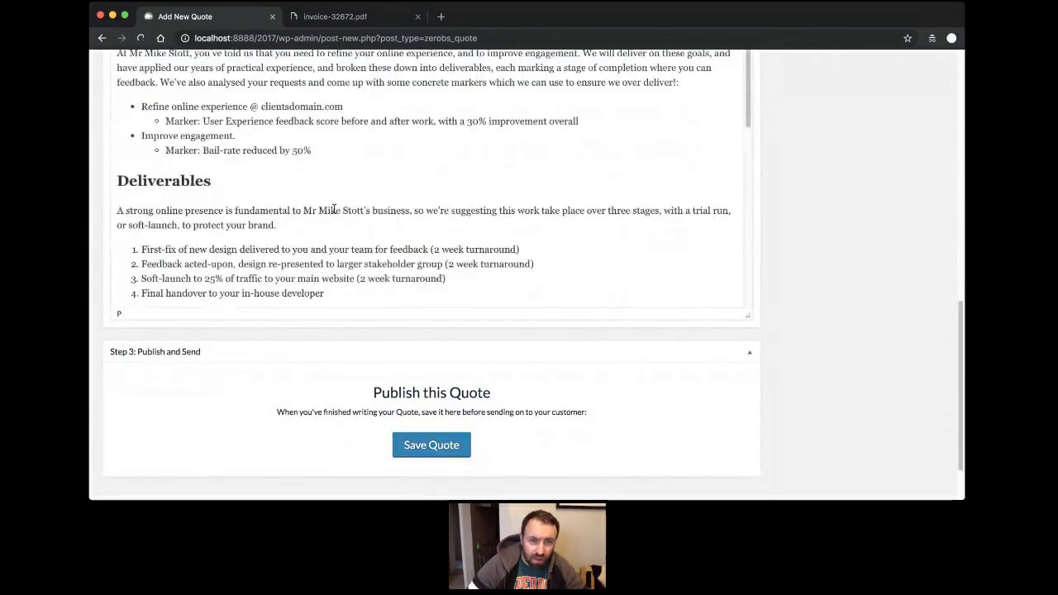
{"action": "mouse_move", "coordinate": [303, 211]}
{"action": "left_mouse_down"}
{"action": "mouse_move", "coordinate": [413, 211]}
{"action": "mouse_move", "coordinate": [304, 212]}
{"action": "left_mouse_up"}
{"action": "left_click_drag", "start_coordinate": [226, 211], "coordinate": [413, 213]}
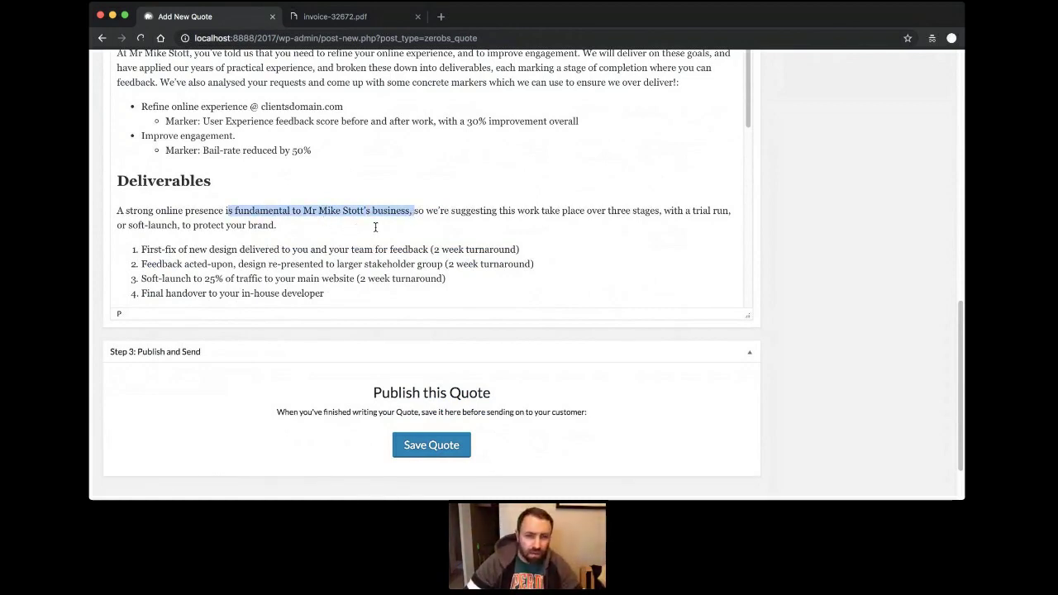
{"action": "left_click", "coordinate": [376, 228]}
{"action": "scroll", "coordinate": [375, 228], "scroll_direction": "up", "scroll_amount": 2}
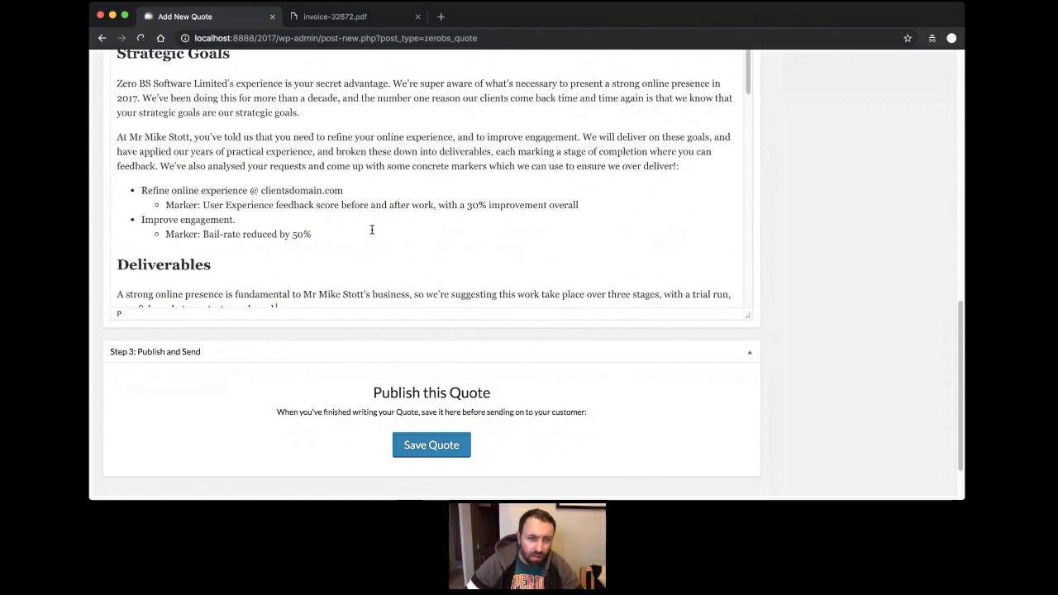
{"action": "scroll", "coordinate": [430, 148], "scroll_direction": "up", "scroll_amount": 3}
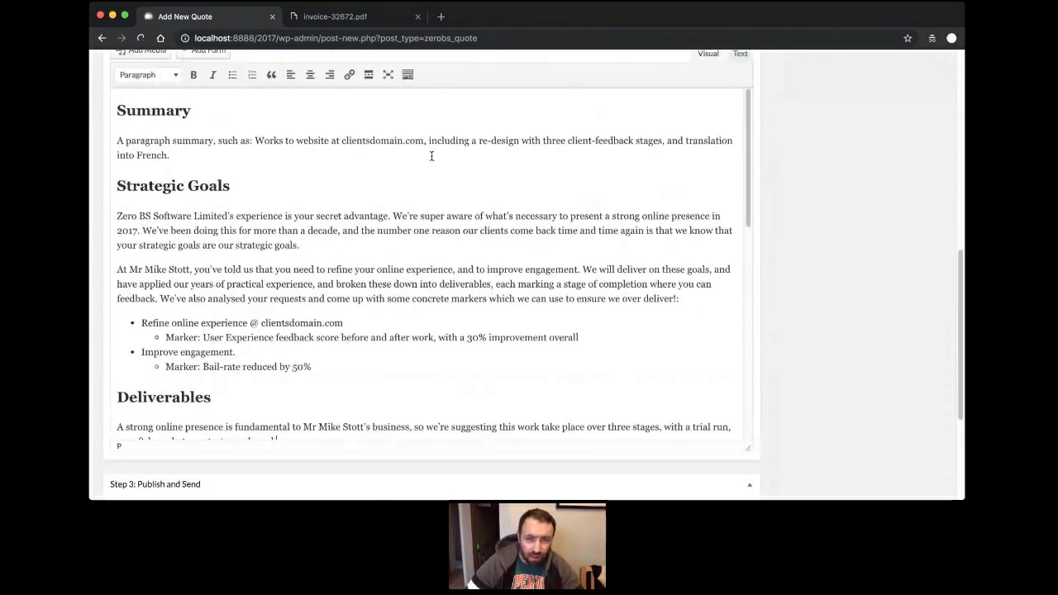
{"action": "scroll", "coordinate": [495, 161], "scroll_direction": "up", "scroll_amount": 3}
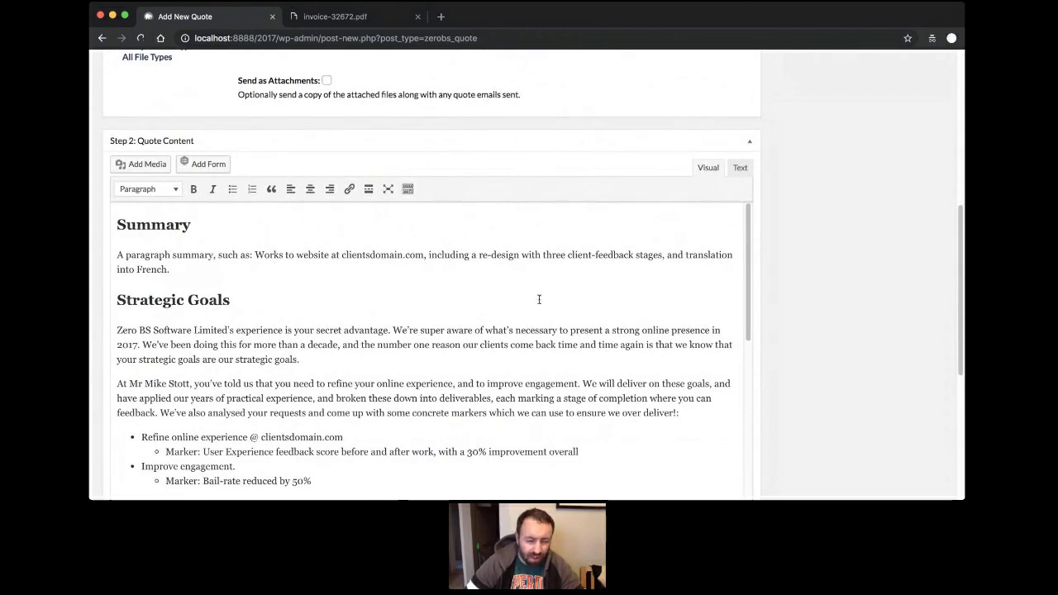
{"action": "scroll", "coordinate": [407, 451], "scroll_direction": "up", "scroll_amount": 10}
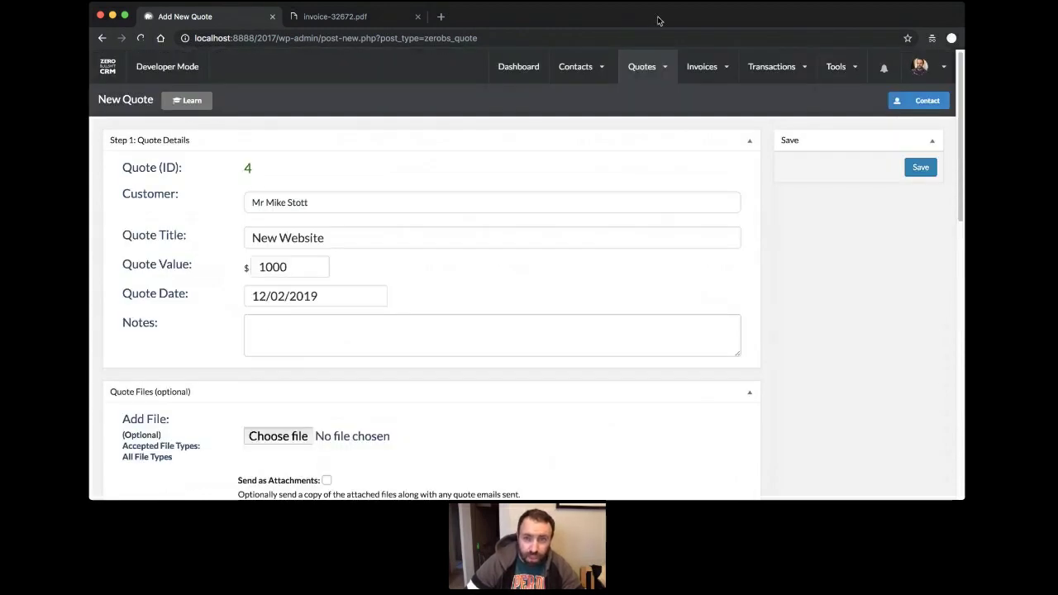
{"action": "mouse_move", "coordinate": [768, 74]}
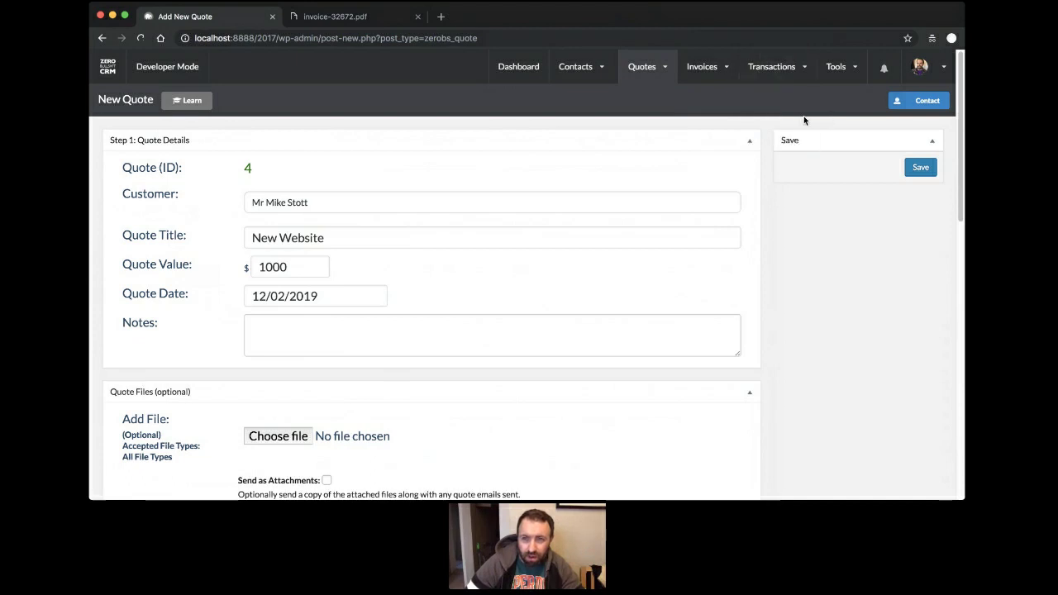
{"action": "mouse_move", "coordinate": [715, 72]}
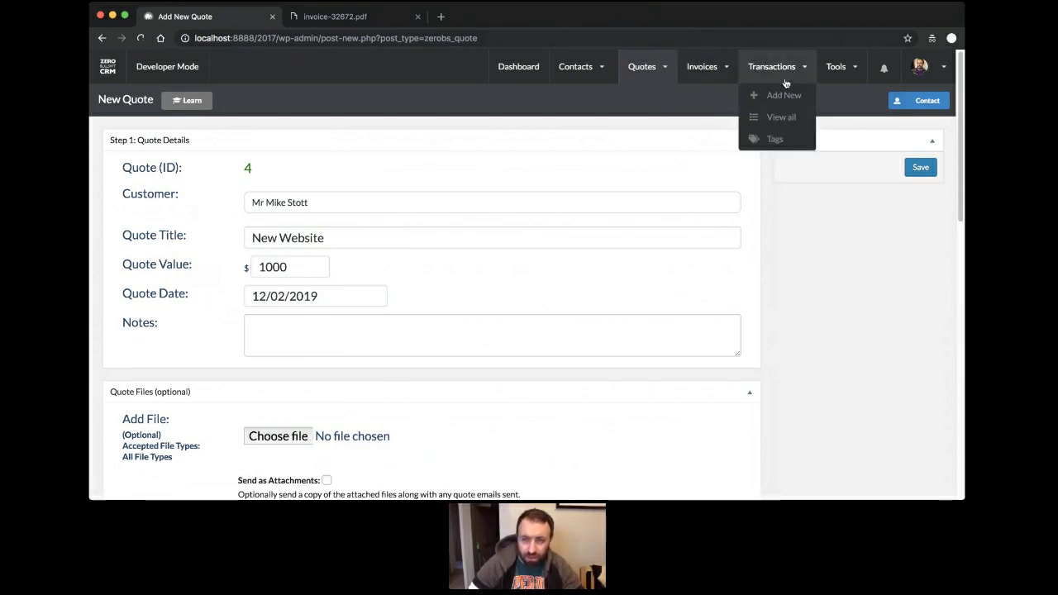
{"action": "mouse_move", "coordinate": [845, 71]}
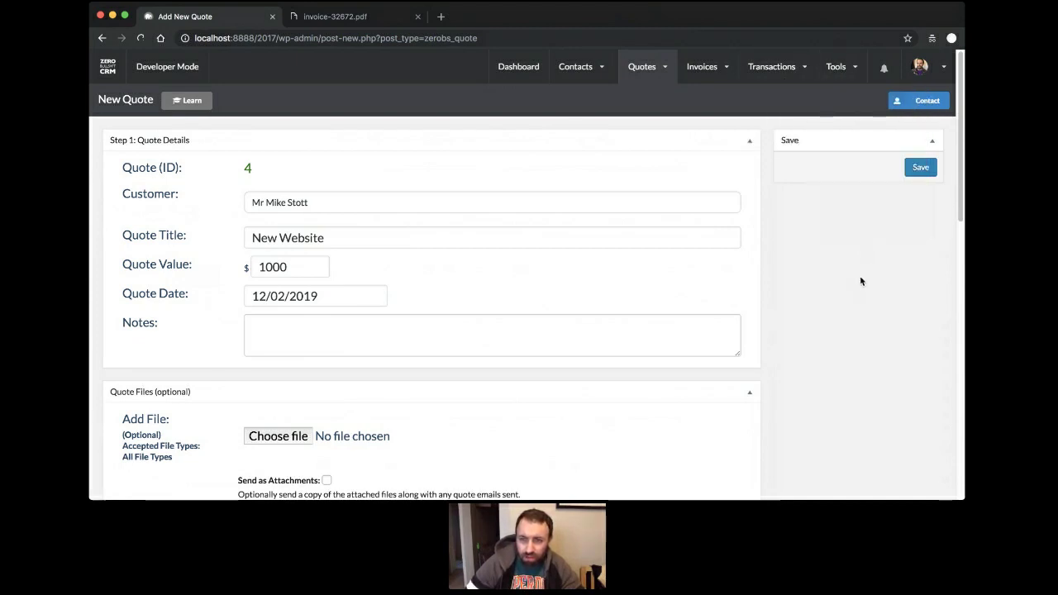
Open Manage Extensions and browse the Free and Paid cards, such as PayPal Sync and Stripe Sync.
{"action": "left_click", "coordinate": [858, 228]}
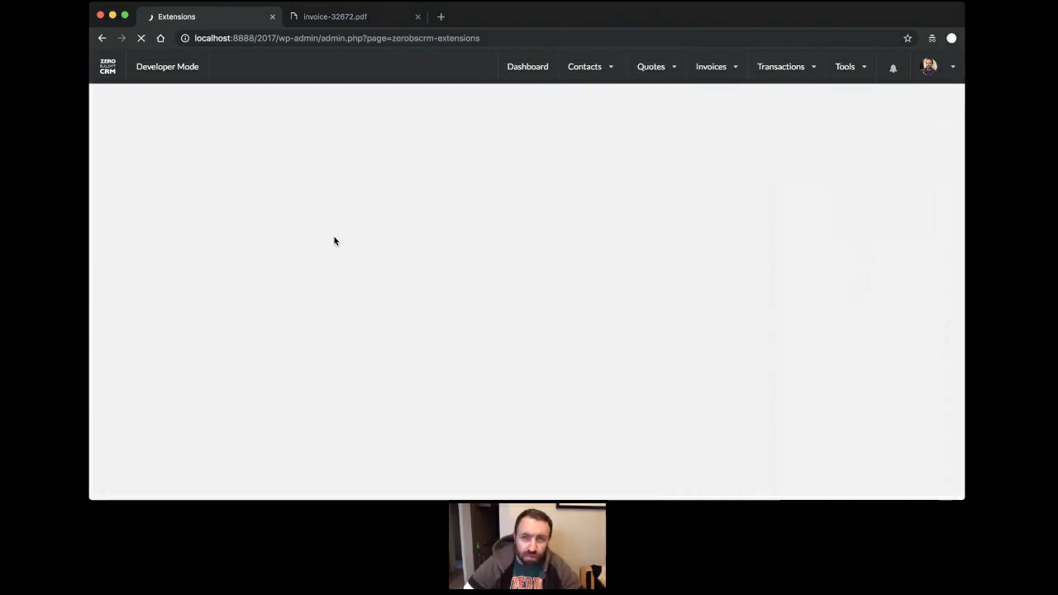
{"action": "scroll", "coordinate": [379, 217], "scroll_direction": "down", "scroll_amount": 5}
{"action": "scroll", "coordinate": [379, 217], "scroll_direction": "up", "scroll_amount": 3}
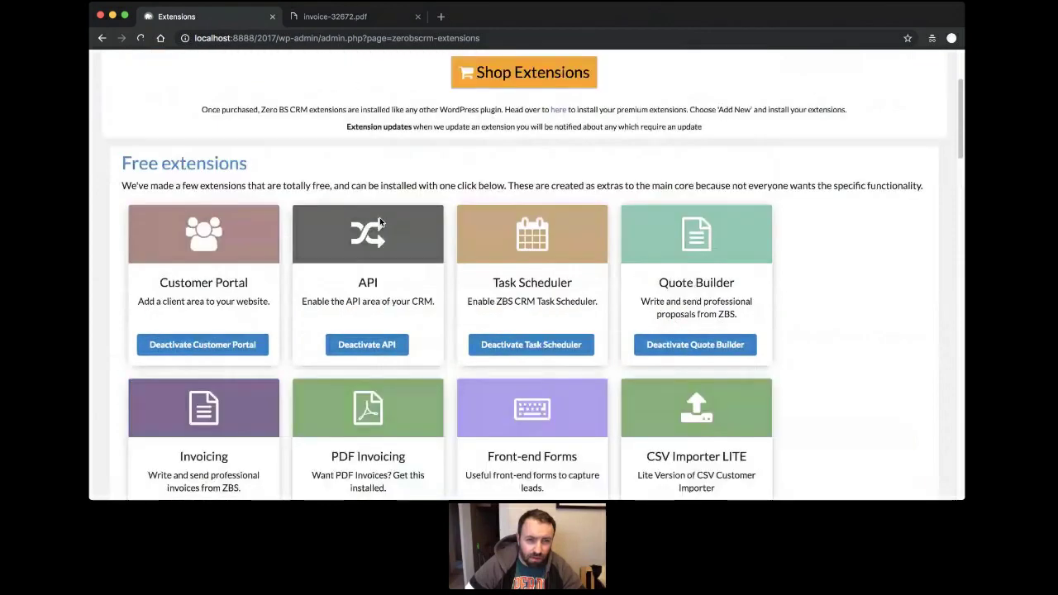
{"action": "scroll", "coordinate": [227, 205], "scroll_direction": "down", "scroll_amount": 2}
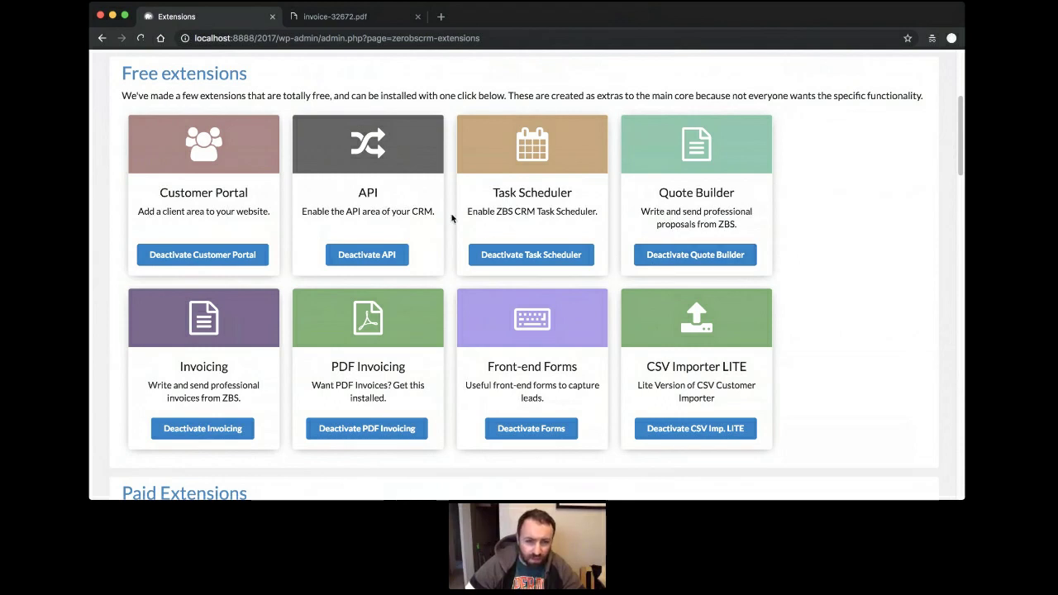
{"action": "scroll", "coordinate": [453, 223], "scroll_direction": "down", "scroll_amount": 2}
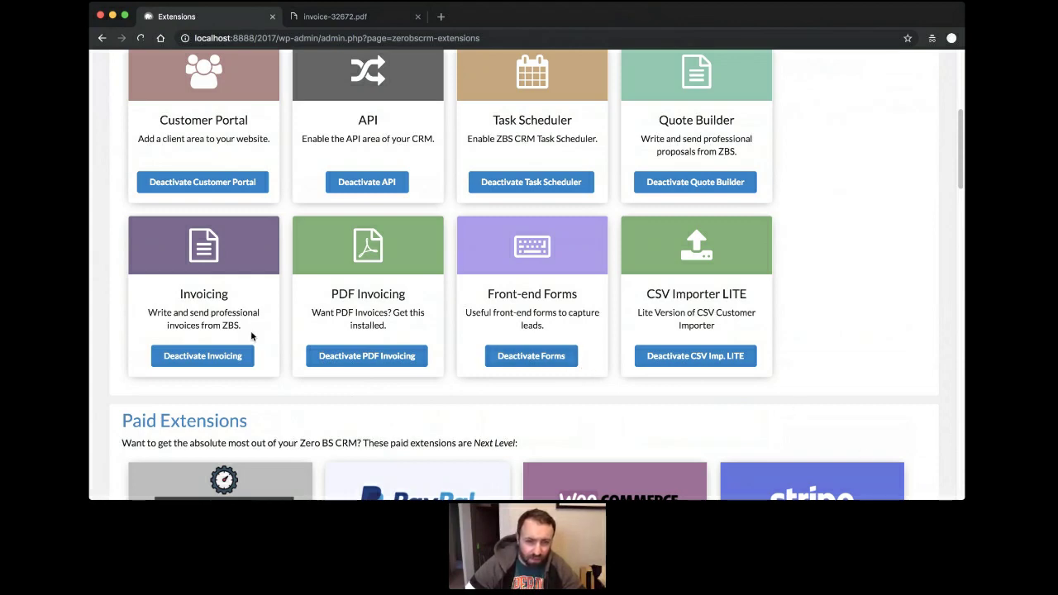
{"action": "scroll", "coordinate": [654, 247], "scroll_direction": "up", "scroll_amount": 5}
{"action": "scroll", "coordinate": [653, 247], "scroll_direction": "down", "scroll_amount": 4}
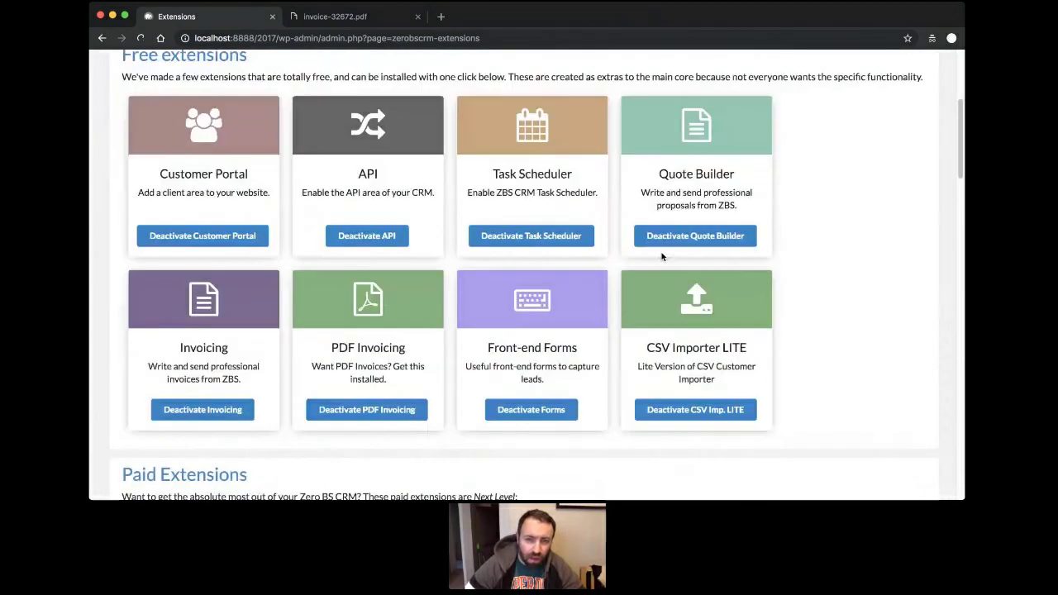
{"action": "scroll", "coordinate": [432, 189], "scroll_direction": "down", "scroll_amount": 5}
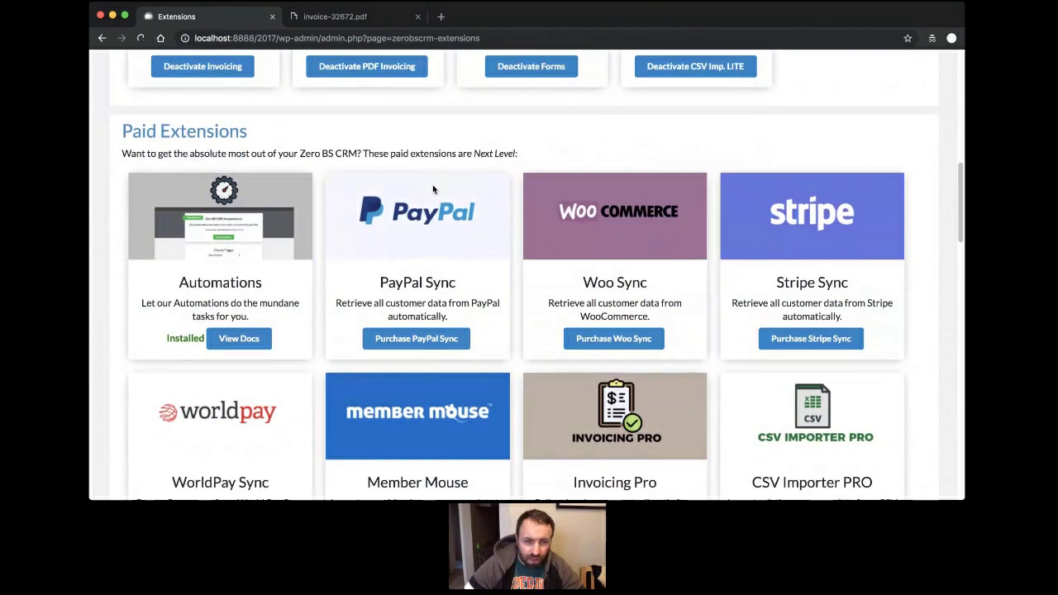
{"action": "scroll", "coordinate": [432, 190], "scroll_direction": "down", "scroll_amount": 2}
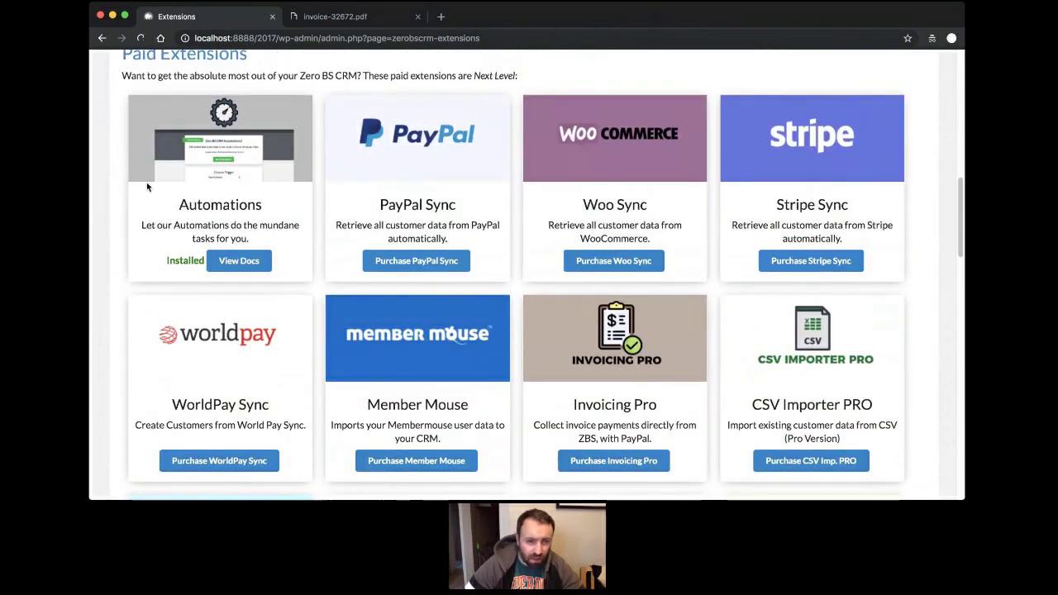
{"action": "scroll", "coordinate": [239, 181], "scroll_direction": "up", "scroll_amount": 1}
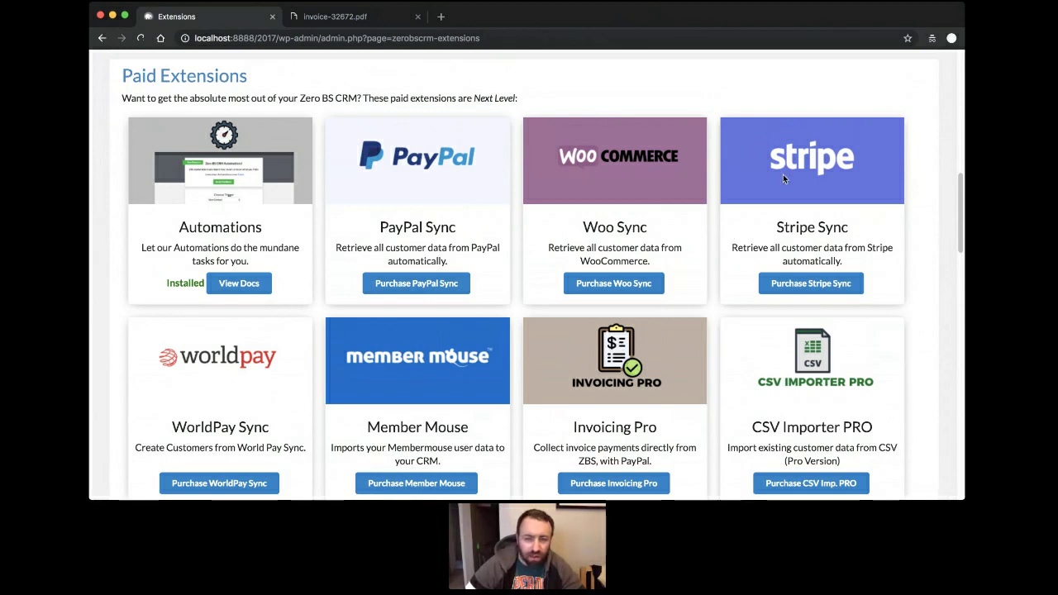
{"action": "scroll", "coordinate": [431, 188], "scroll_direction": "down", "scroll_amount": 5}
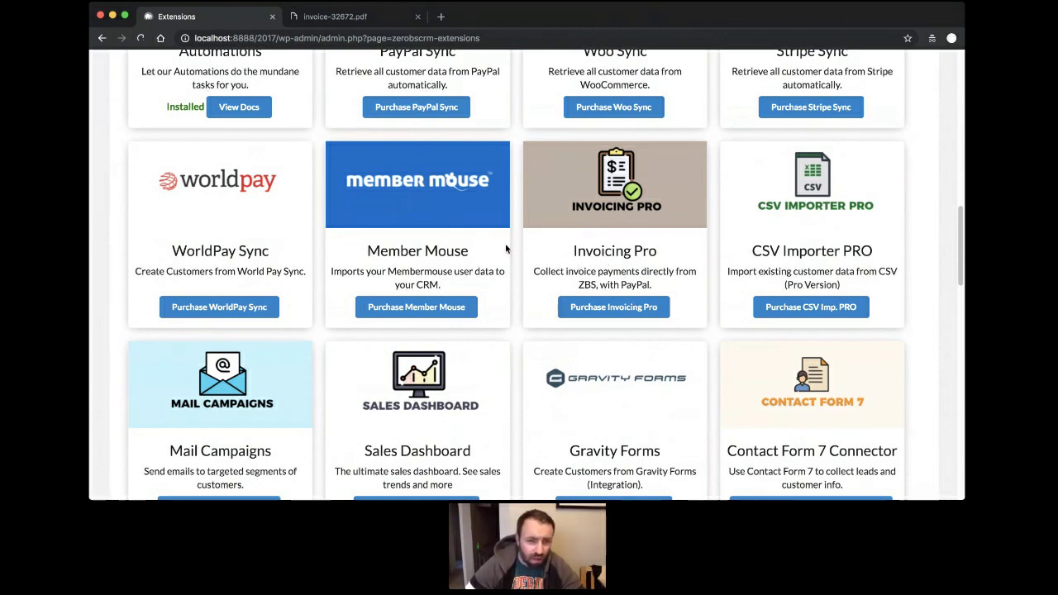
{"action": "scroll", "coordinate": [505, 243], "scroll_direction": "down", "scroll_amount": 3}
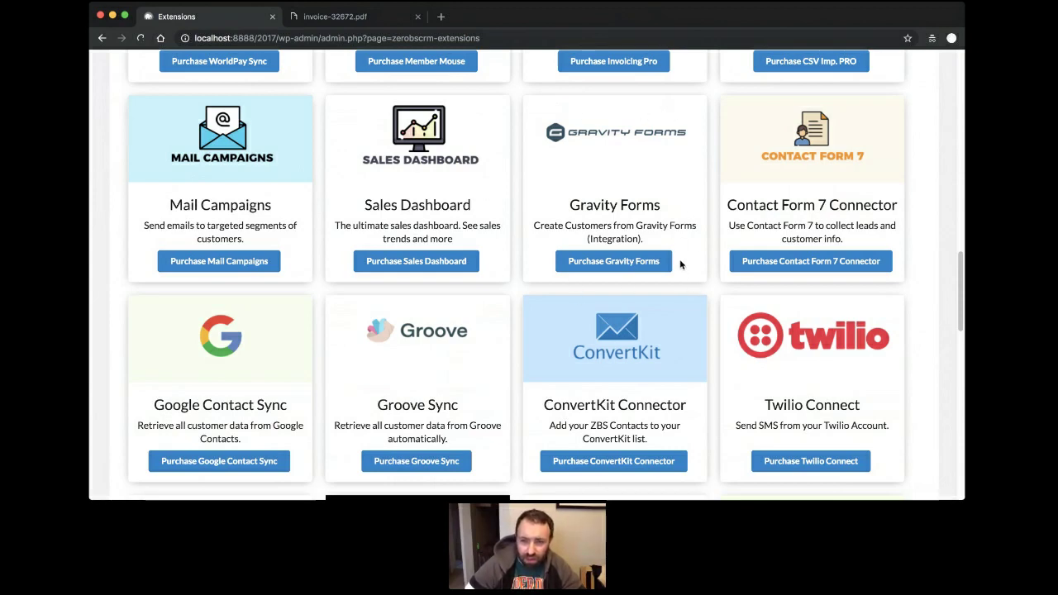
{"action": "scroll", "coordinate": [680, 248], "scroll_direction": "down", "scroll_amount": 2}
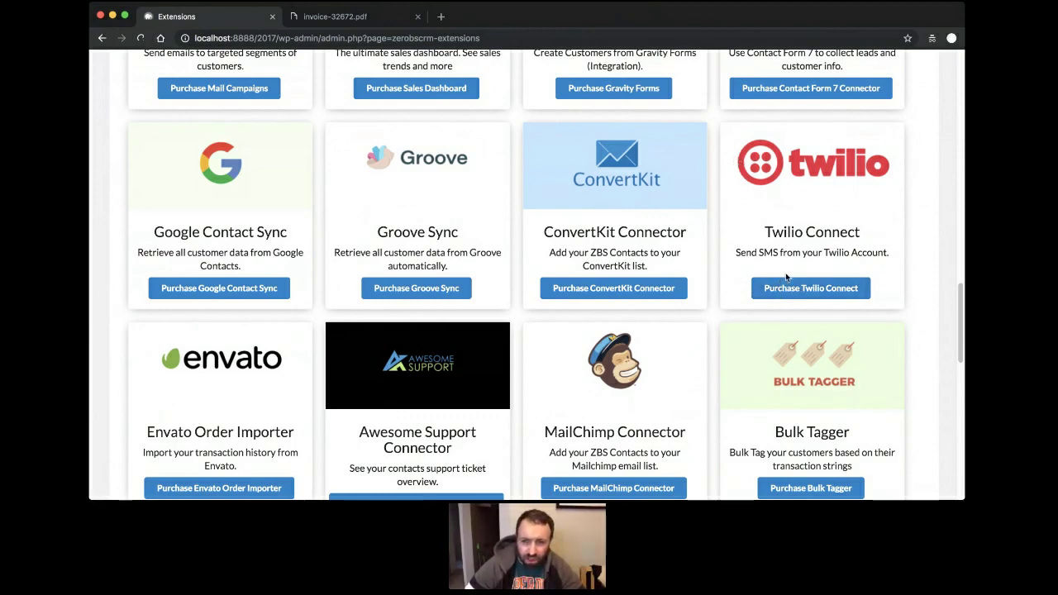
{"action": "scroll", "coordinate": [718, 262], "scroll_direction": "down", "scroll_amount": 4}
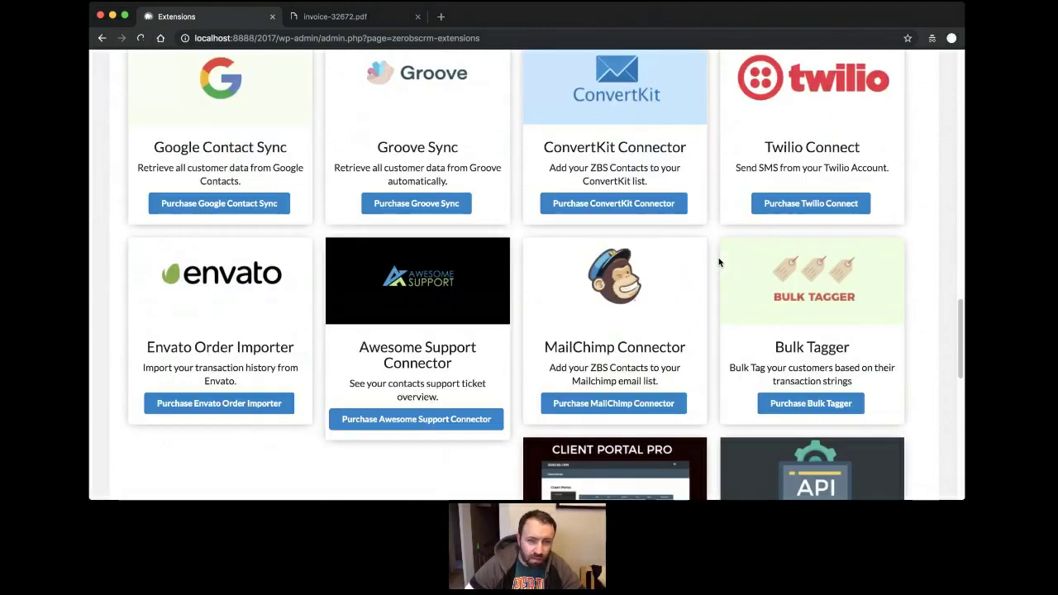
{"action": "scroll", "coordinate": [718, 262], "scroll_direction": "down", "scroll_amount": 3}
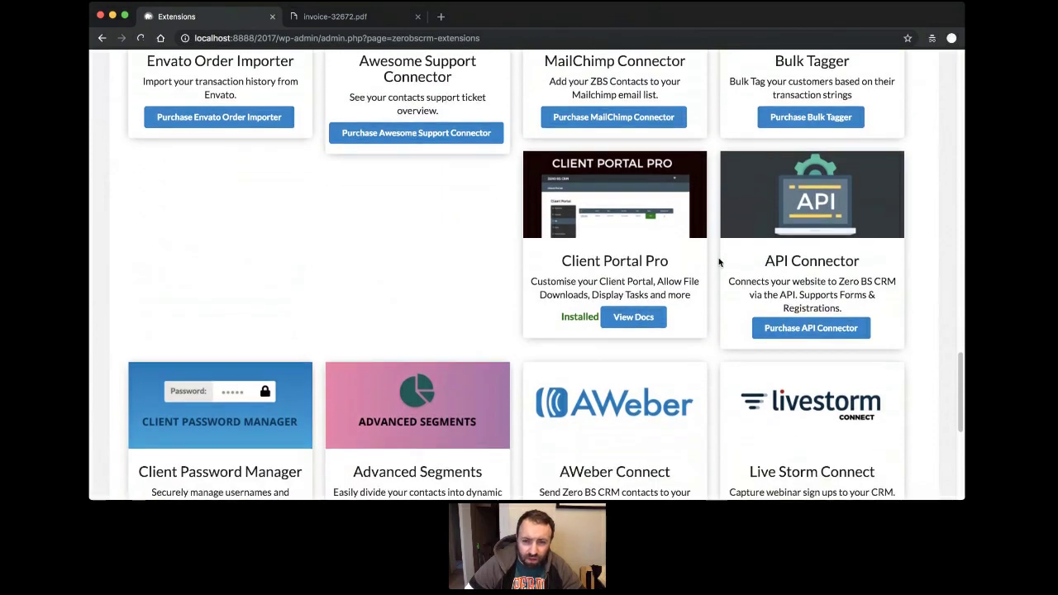
{"action": "scroll", "coordinate": [718, 262], "scroll_direction": "down", "scroll_amount": 2}
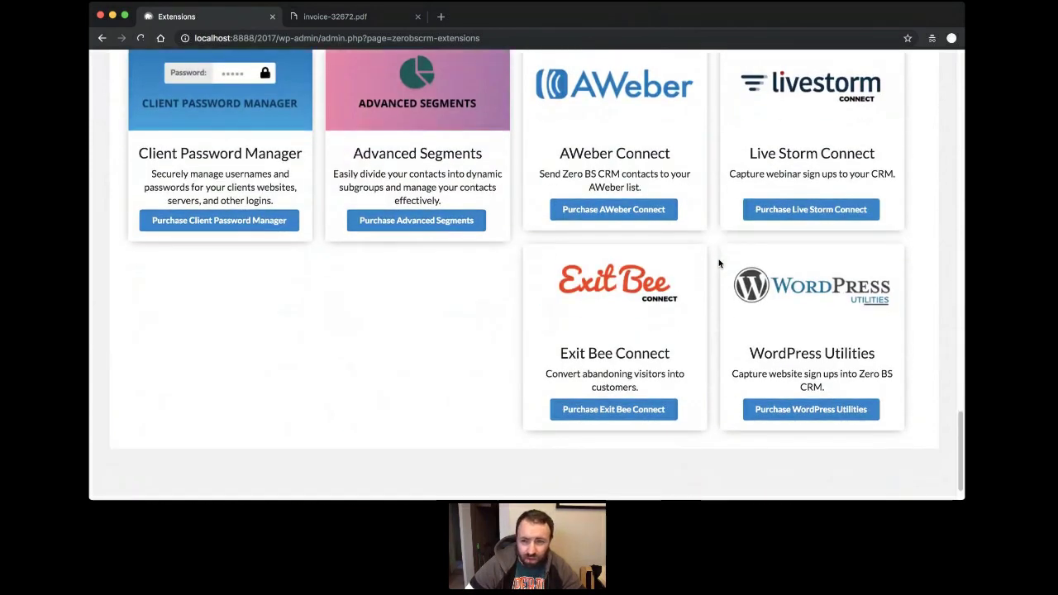
{"action": "scroll", "coordinate": [718, 262], "scroll_direction": "up", "scroll_amount": 4}
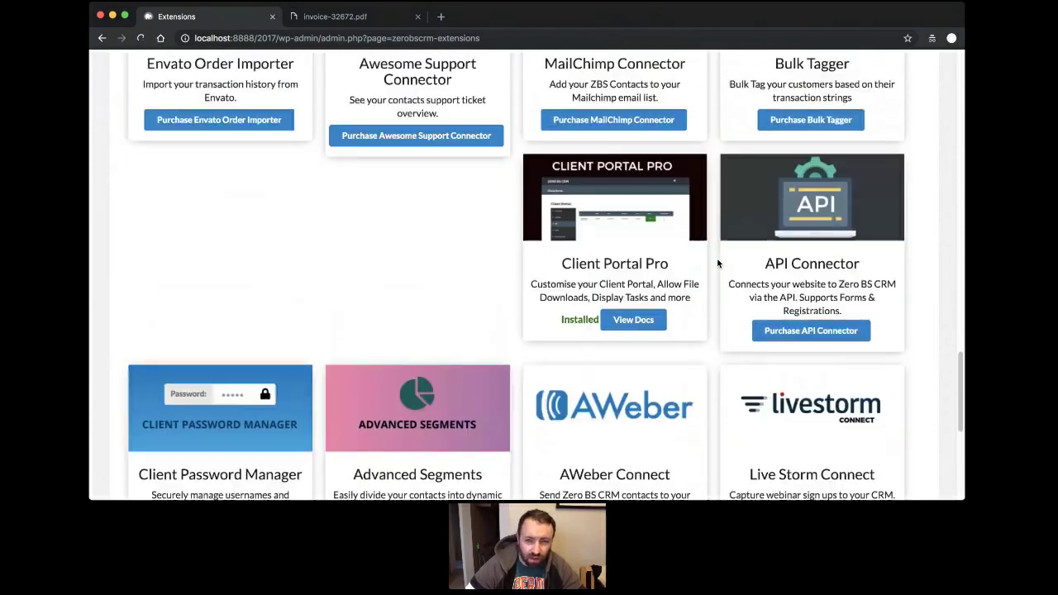
{"action": "scroll", "coordinate": [718, 262], "scroll_direction": "up", "scroll_amount": 4}
{"action": "scroll", "coordinate": [718, 263], "scroll_direction": "up", "scroll_amount": 10}
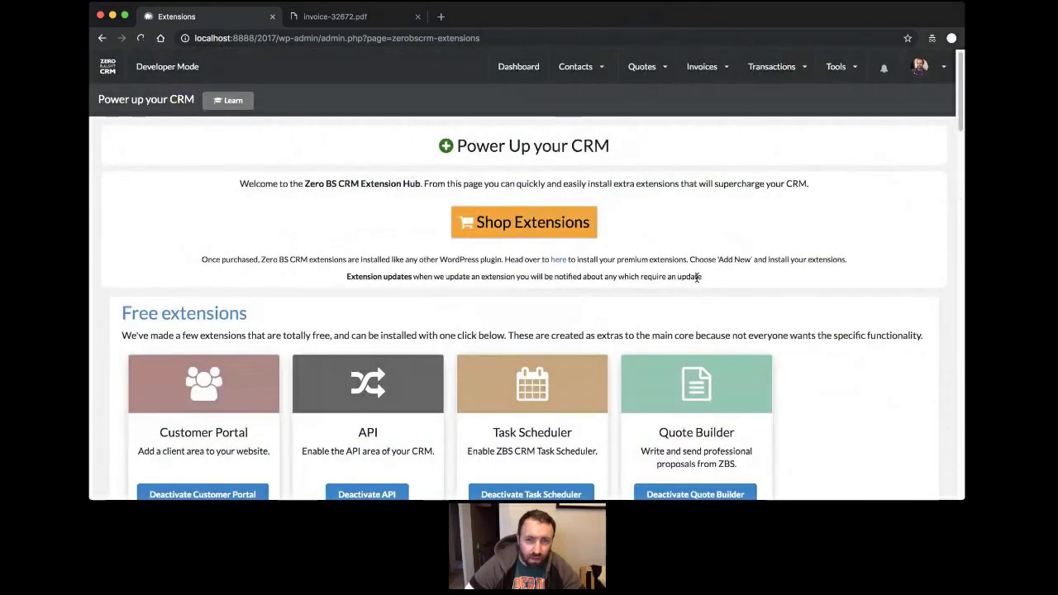
Load zerobscrm.com/extension-bundles in the second tab and close the sign-up popup over the pricing.
{"action": "left_click", "coordinate": [335, 17]}
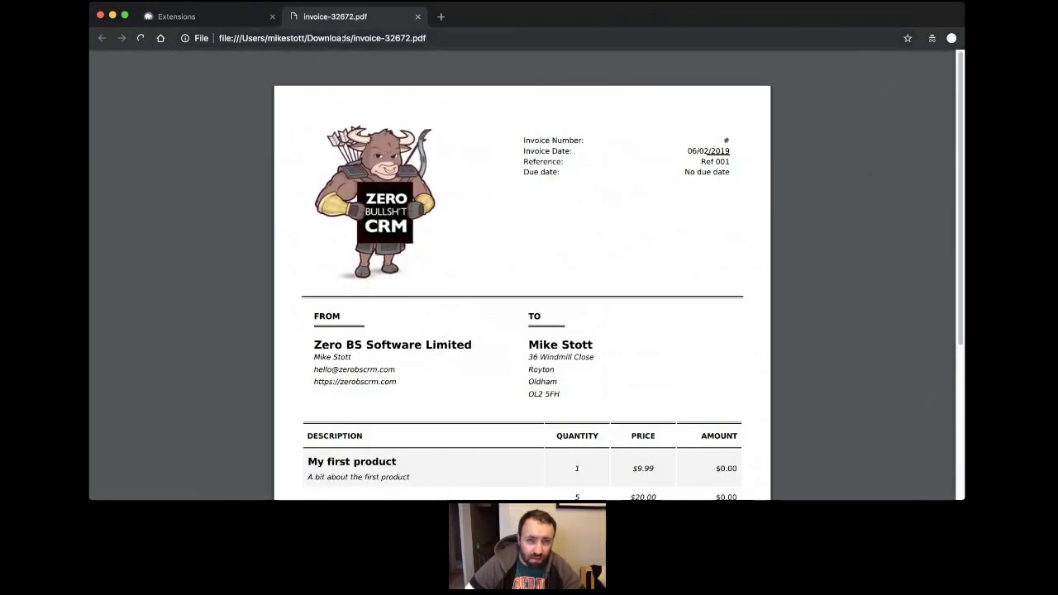
{"action": "left_click", "coordinate": [342, 38]}
{"action": "type", "text": "https://zerobscrm.com/"}
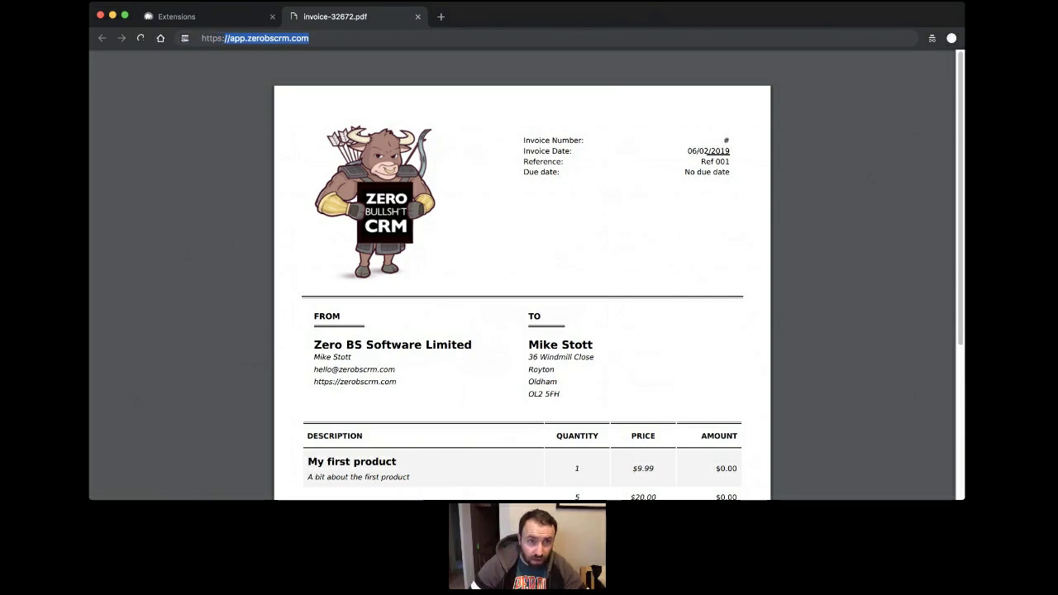
{"action": "type", "text": "e"}
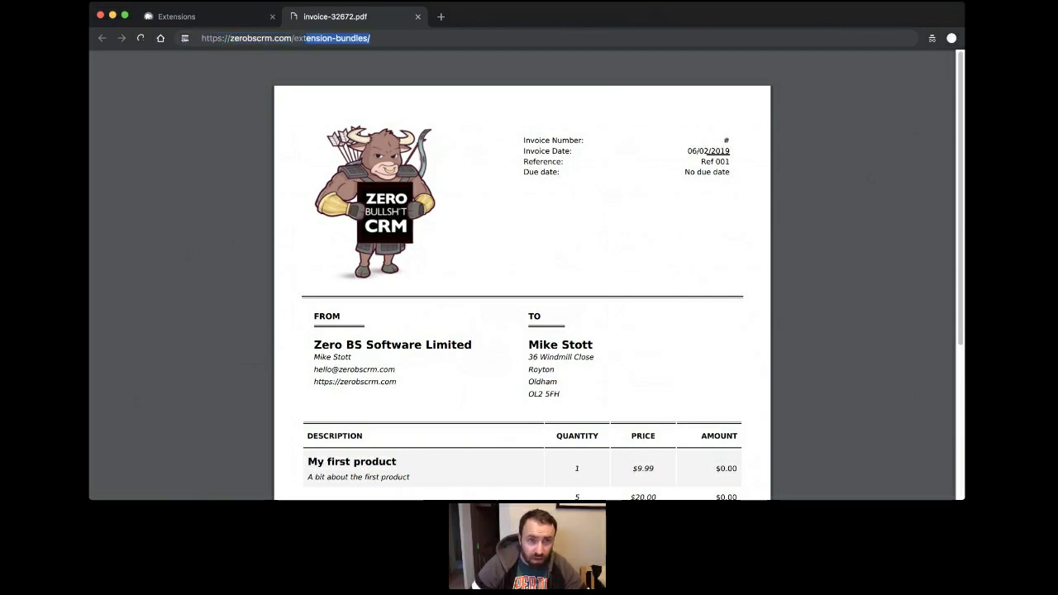
{"action": "key", "text": "Return"}
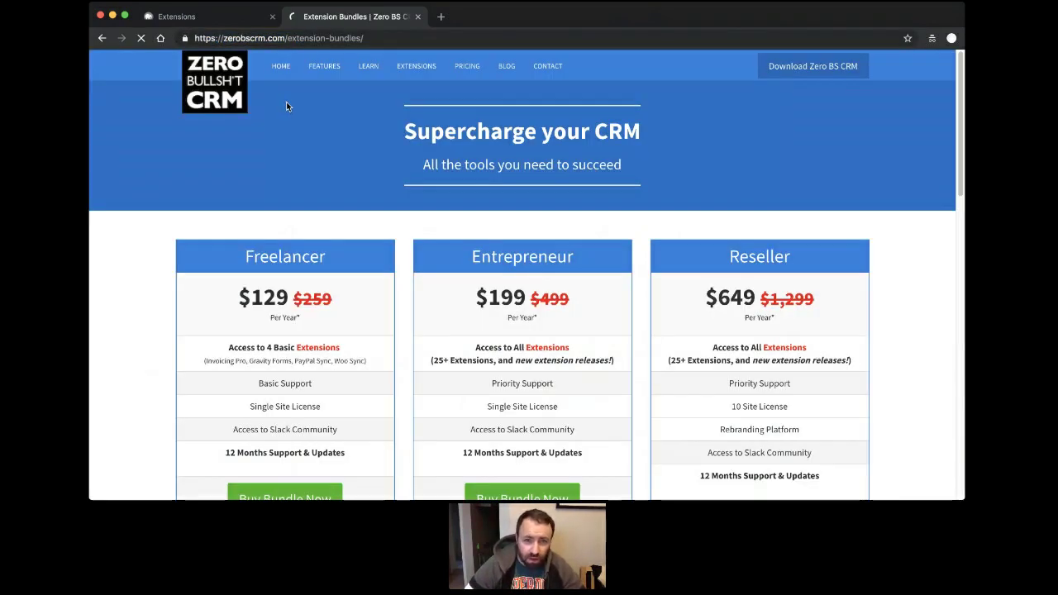
{"action": "scroll", "coordinate": [550, 241], "scroll_direction": "down", "scroll_amount": 1}
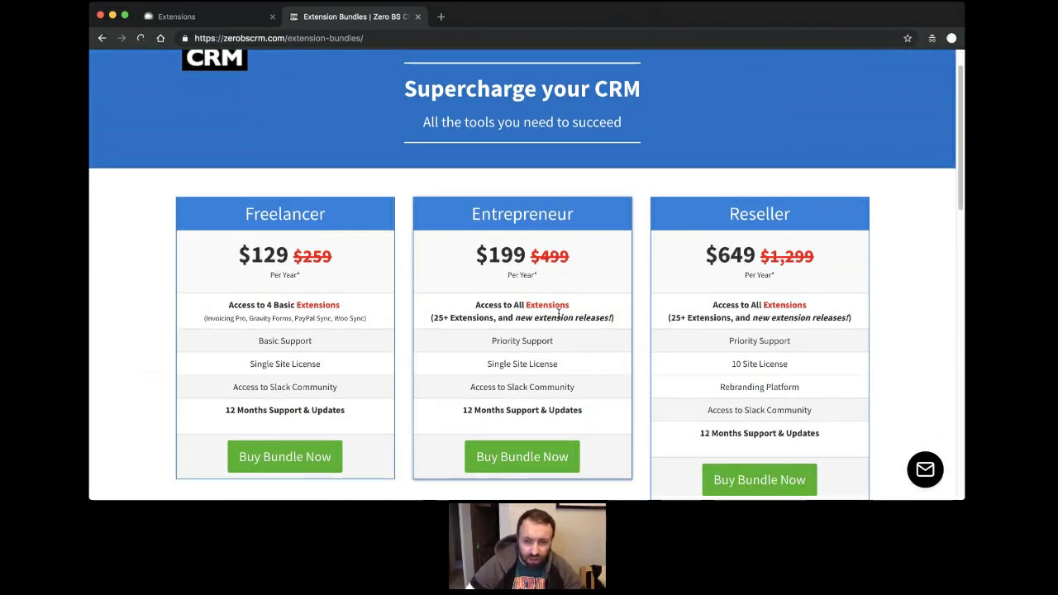
{"action": "scroll", "coordinate": [592, 315], "scroll_direction": "up", "scroll_amount": 1}
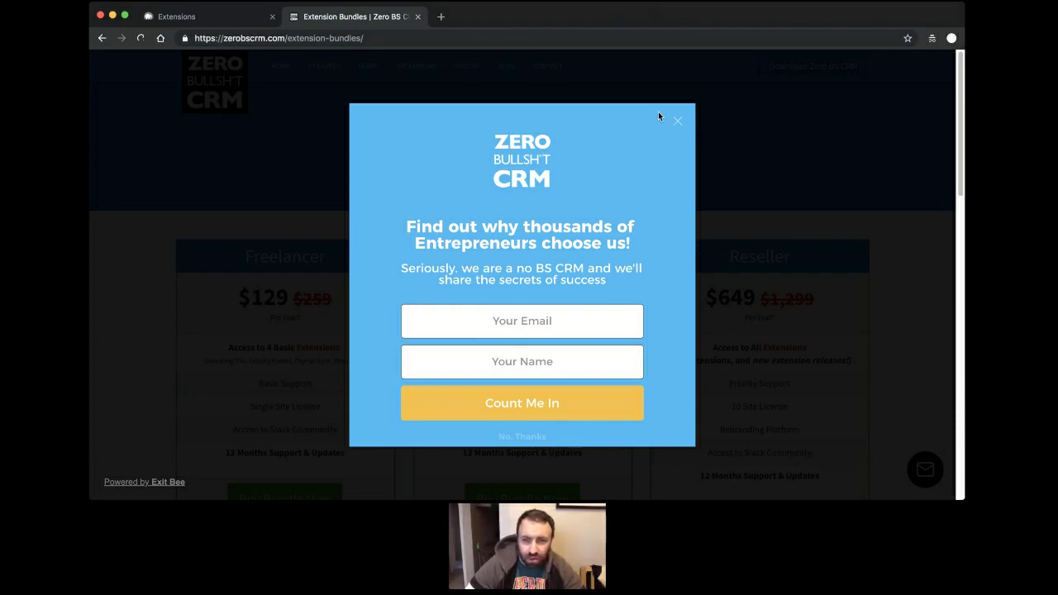
{"action": "left_click", "coordinate": [679, 123]}
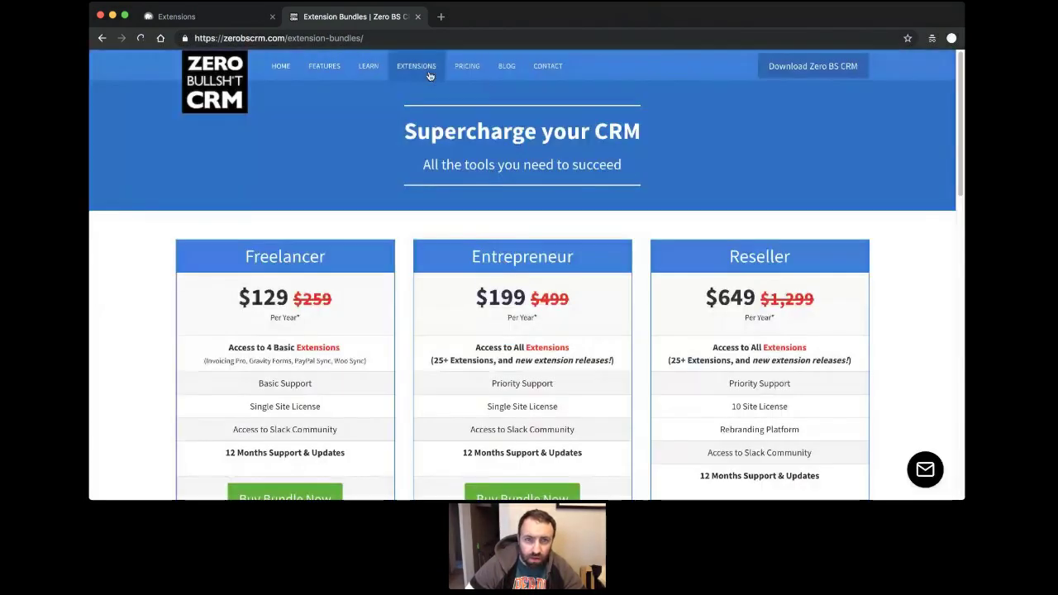
{"action": "left_click", "coordinate": [427, 73]}
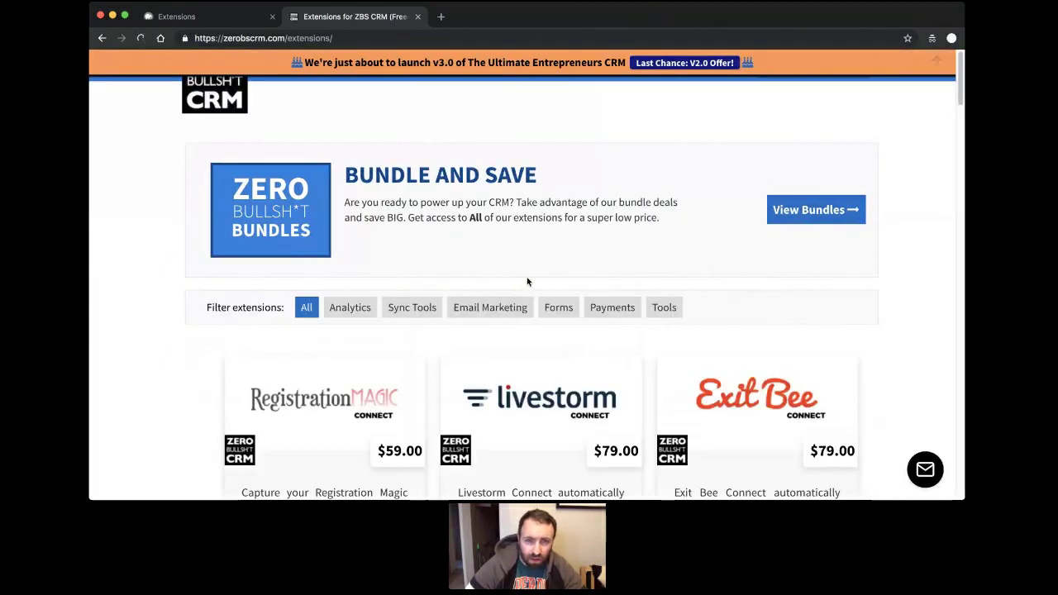
{"action": "scroll", "coordinate": [528, 282], "scroll_direction": "down", "scroll_amount": 5}
{"action": "scroll", "coordinate": [806, 163], "scroll_direction": "up", "scroll_amount": 2}
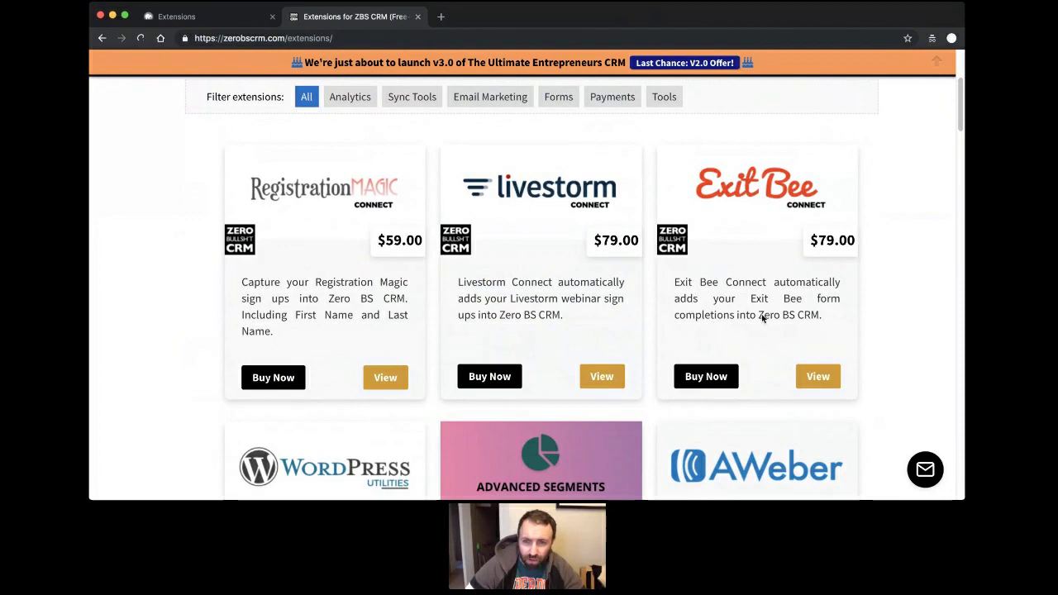
{"action": "scroll", "coordinate": [709, 255], "scroll_direction": "up", "scroll_amount": 1}
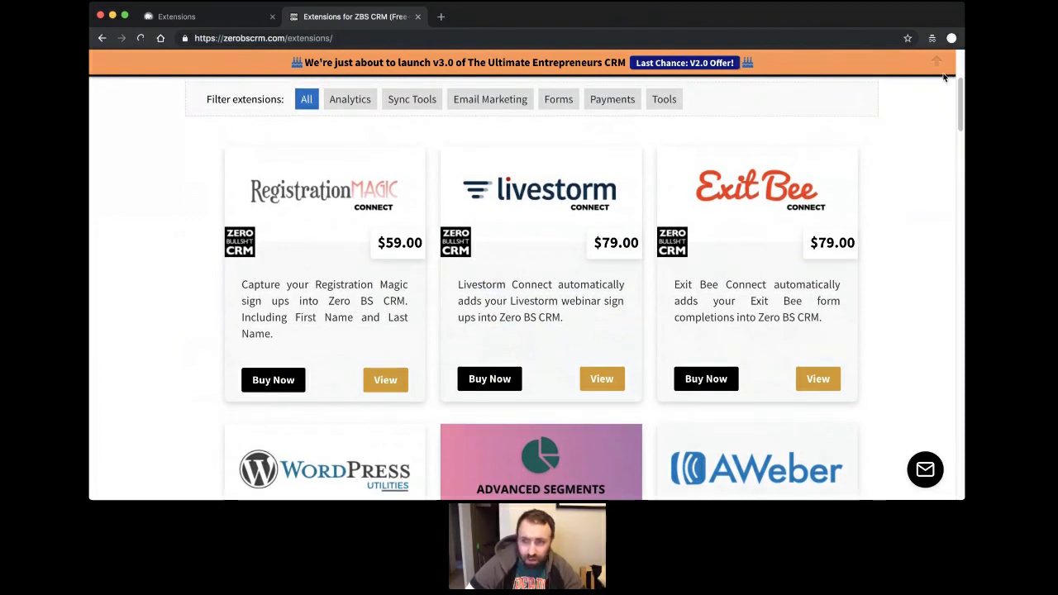
{"action": "scroll", "coordinate": [628, 234], "scroll_direction": "up", "scroll_amount": 3}
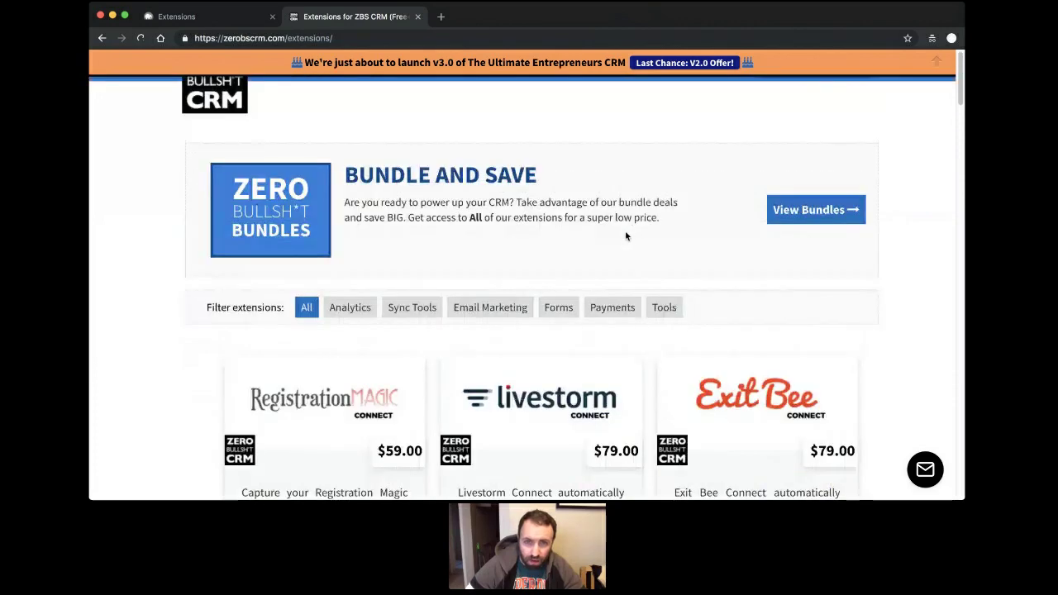
{"action": "scroll", "coordinate": [613, 252], "scroll_direction": "down", "scroll_amount": 2}
{"action": "scroll", "coordinate": [615, 258], "scroll_direction": "up", "scroll_amount": 1}
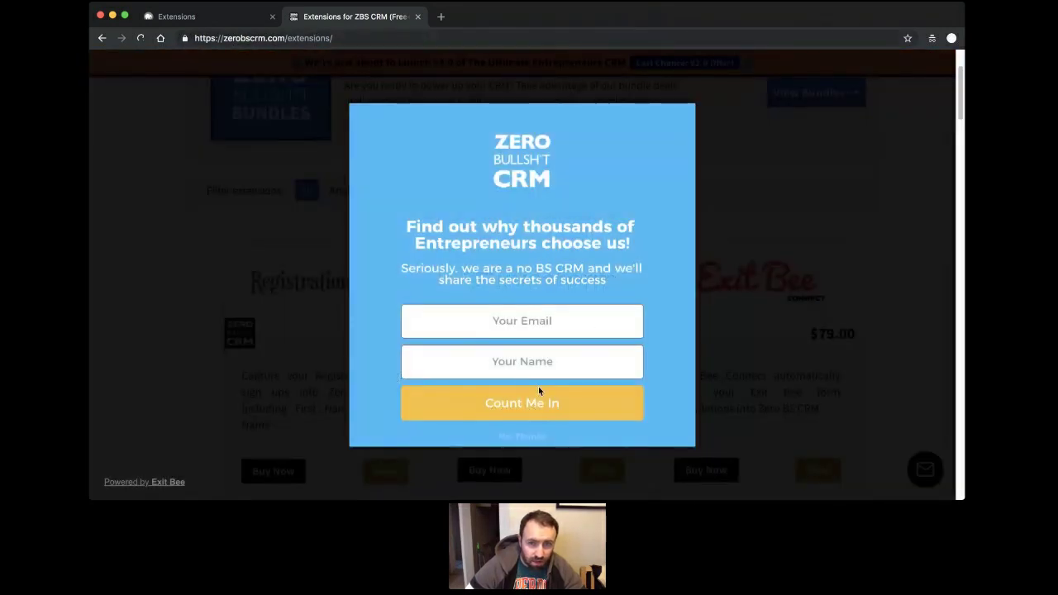
{"action": "left_click", "coordinate": [529, 438]}
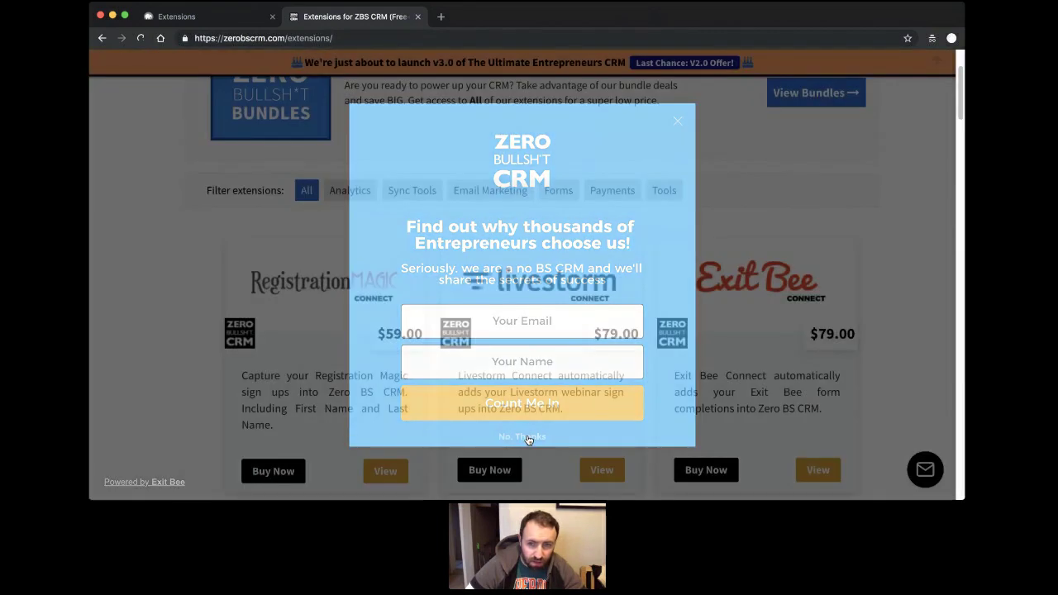
{"action": "scroll", "coordinate": [438, 232], "scroll_direction": "up", "scroll_amount": 2}
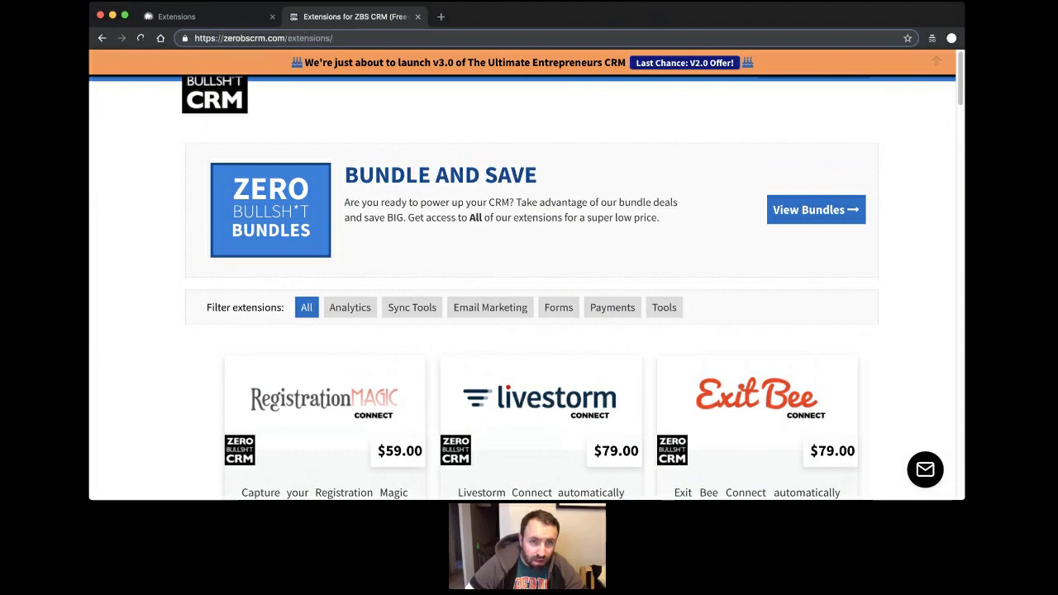
{"action": "double_click", "coordinate": [305, 38]}
Go to zerobscrm.com's /coming-soon/ page listing planned extensions with their vote counts.
{"action": "type", "text": "cp"}
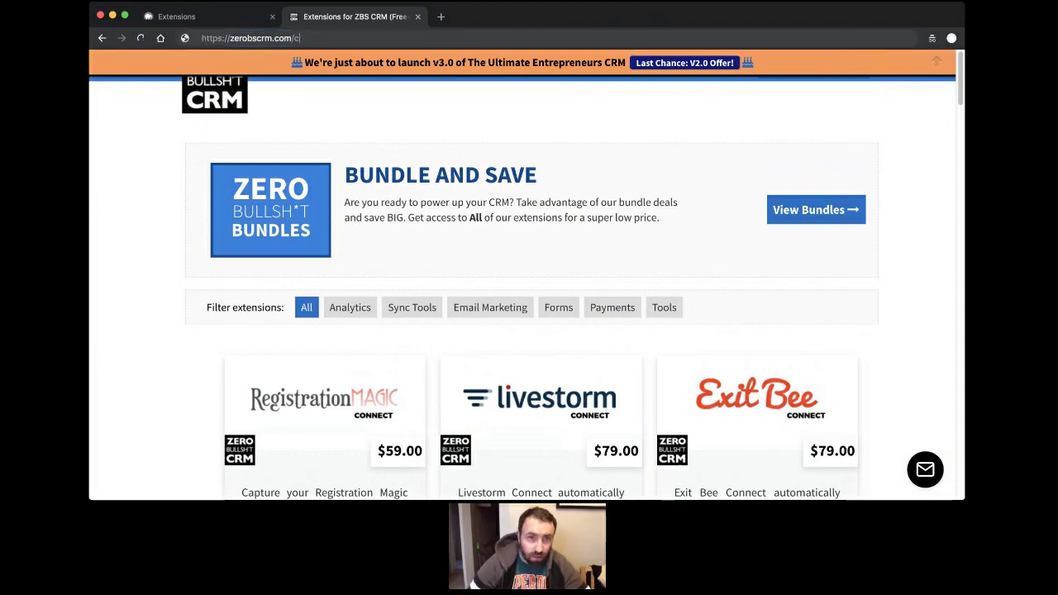
{"action": "key", "text": "Return"}
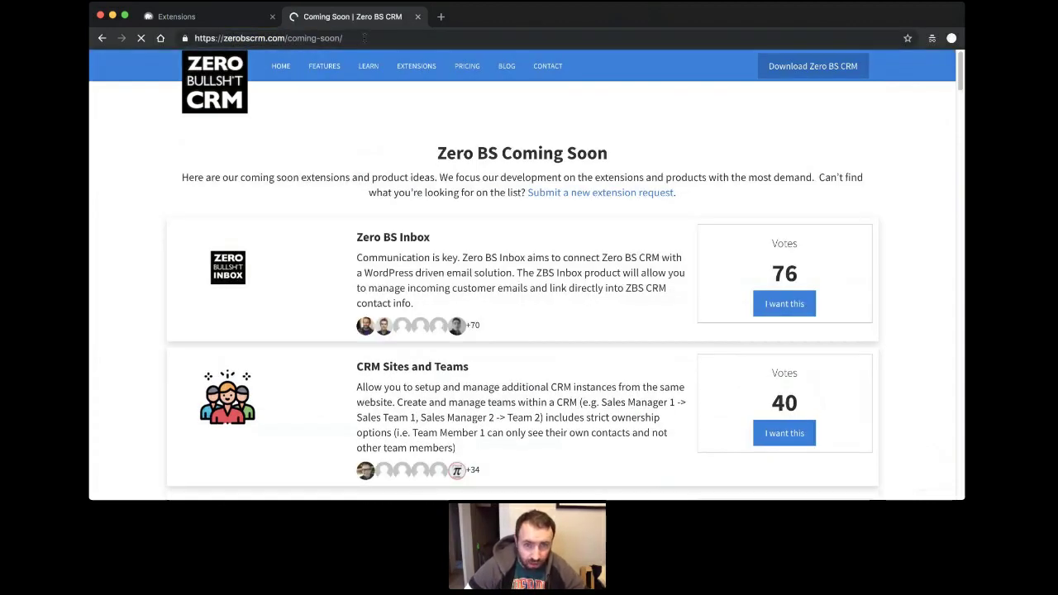
{"action": "left_click", "coordinate": [373, 40]}
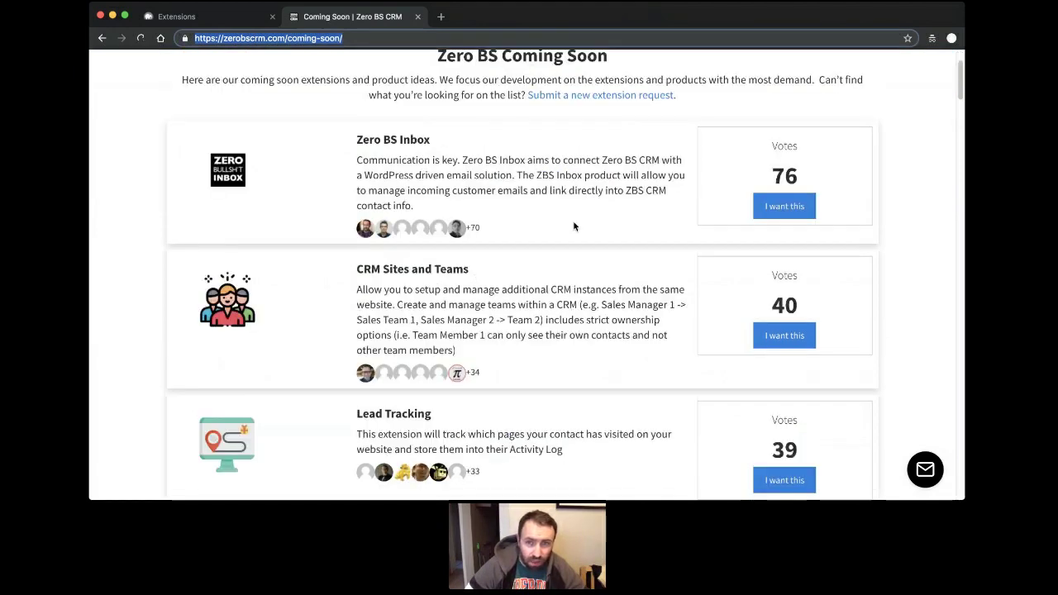
{"action": "left_click", "coordinate": [573, 227]}
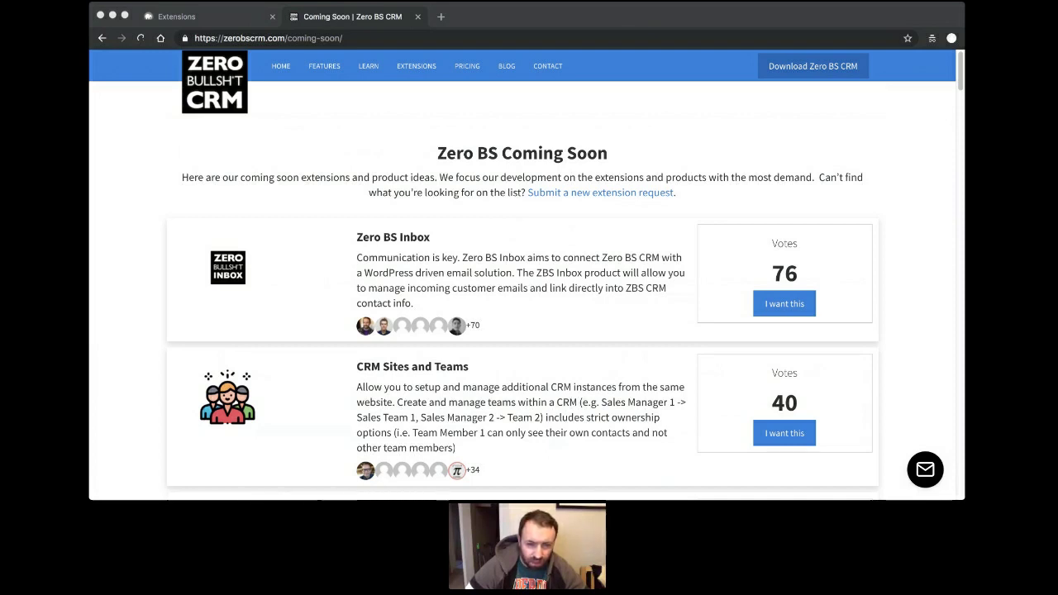
{"action": "left_click", "coordinate": [468, 347]}
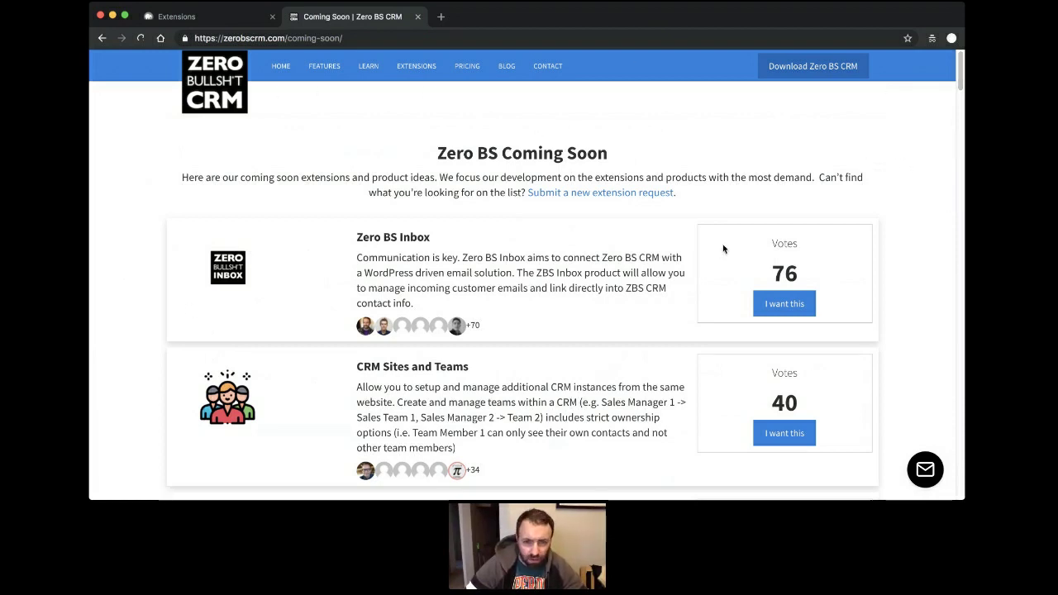
{"action": "scroll", "coordinate": [160, 318], "scroll_direction": "down", "scroll_amount": 5}
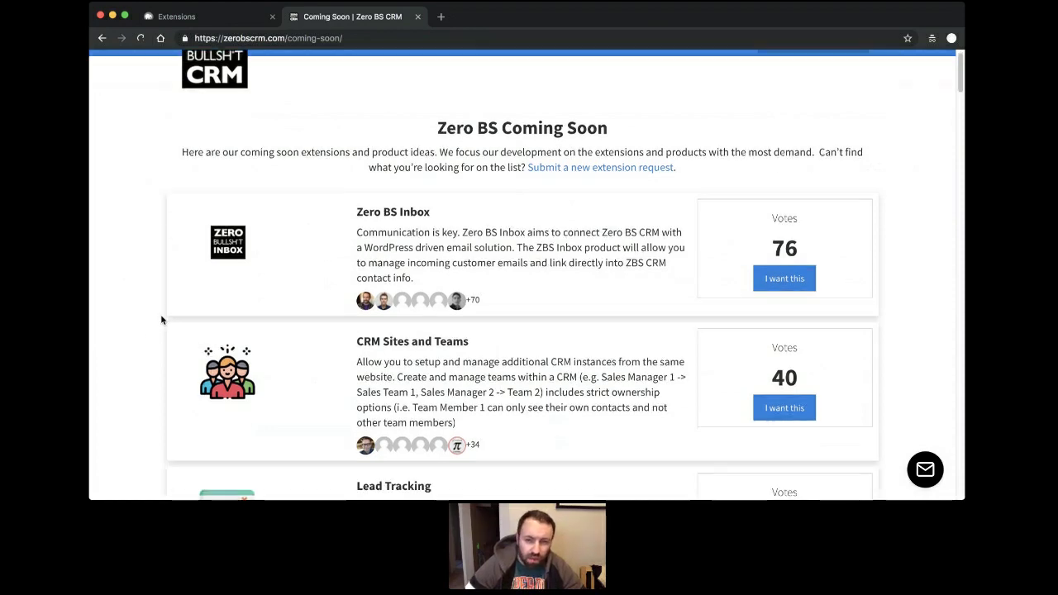
{"action": "scroll", "coordinate": [161, 321], "scroll_direction": "down", "scroll_amount": 15}
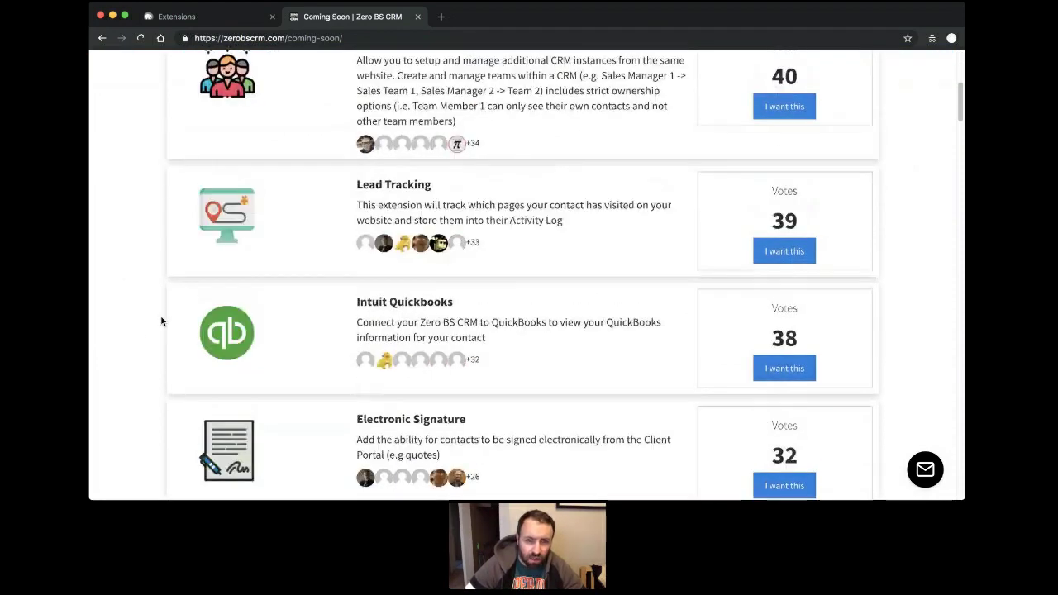
{"action": "scroll", "coordinate": [161, 316], "scroll_direction": "down", "scroll_amount": 9}
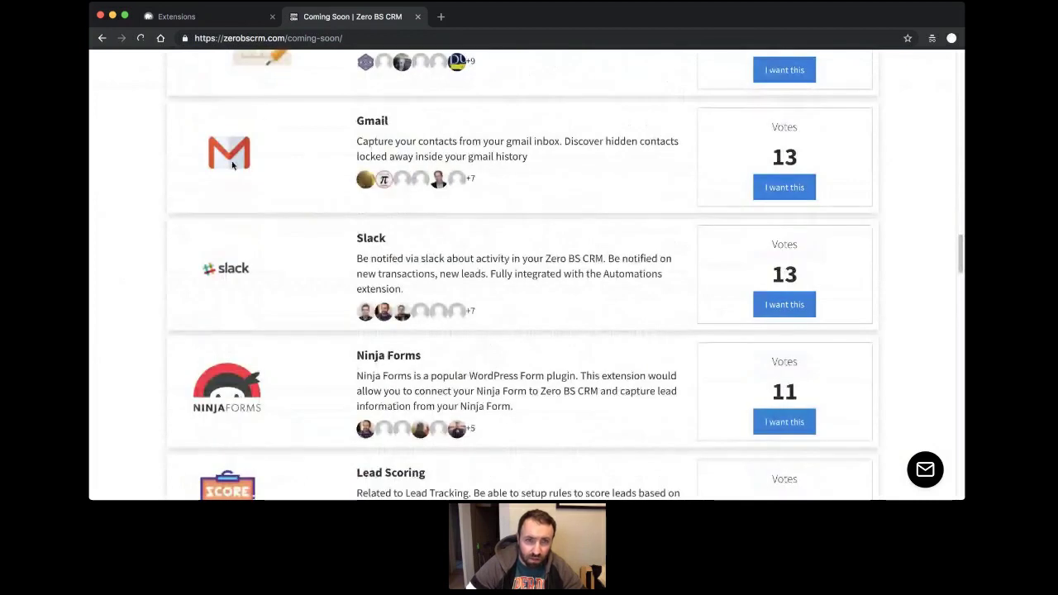
{"action": "left_click", "coordinate": [328, 39]}
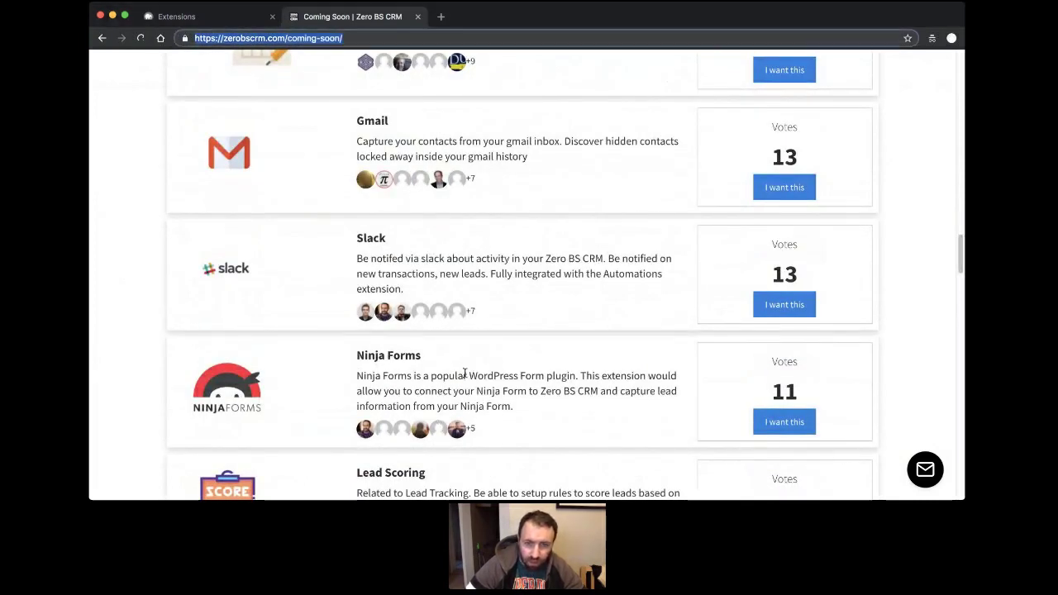
{"action": "left_click", "coordinate": [423, 496]}
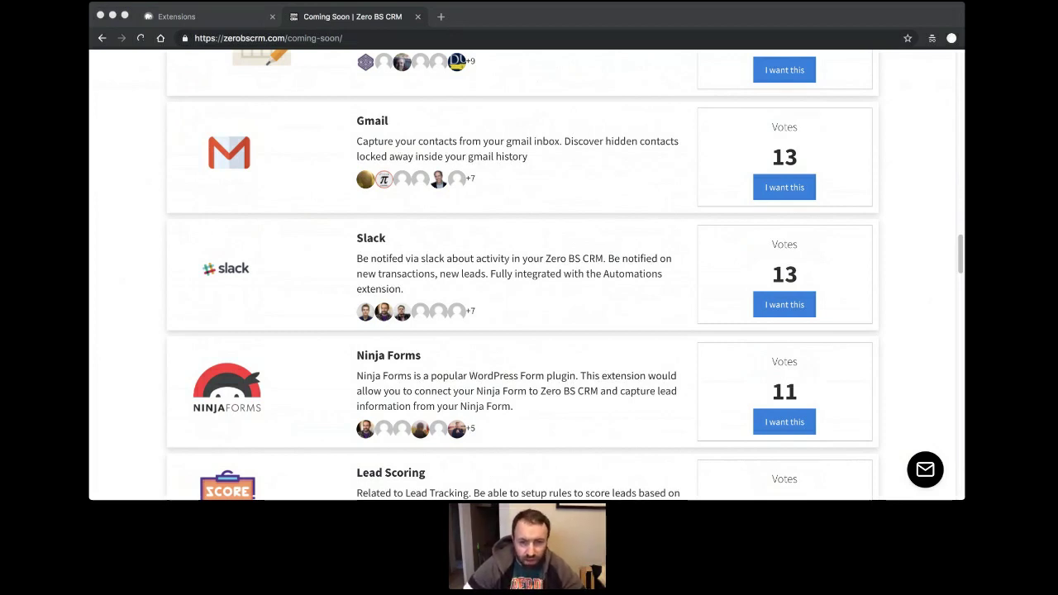
{"action": "left_click", "coordinate": [468, 372]}
{"action": "scroll", "coordinate": [468, 373], "scroll_direction": "up", "scroll_amount": 20}
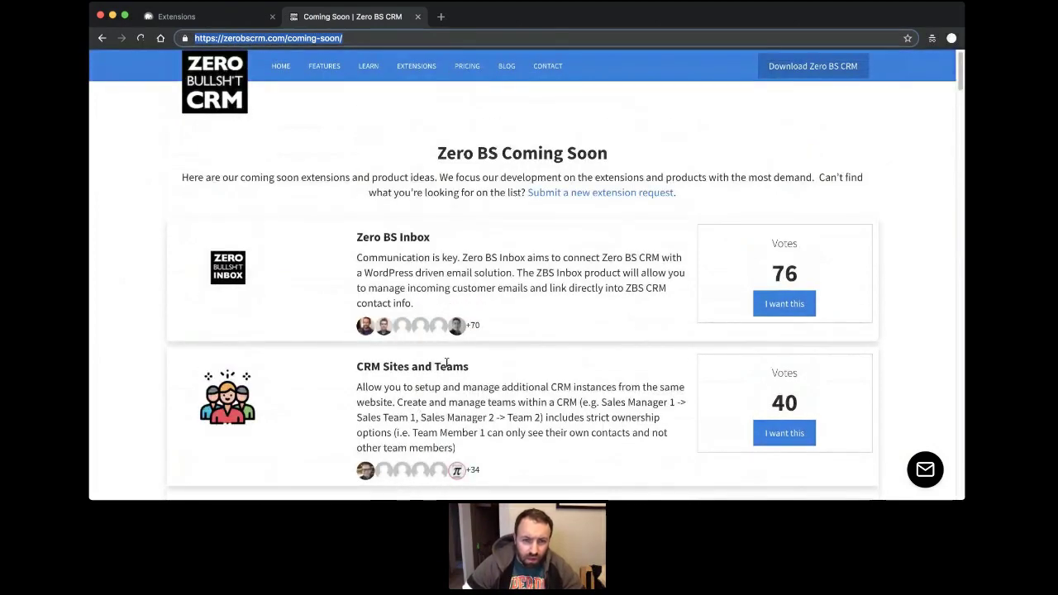
{"action": "scroll", "coordinate": [504, 304], "scroll_direction": "down", "scroll_amount": 15}
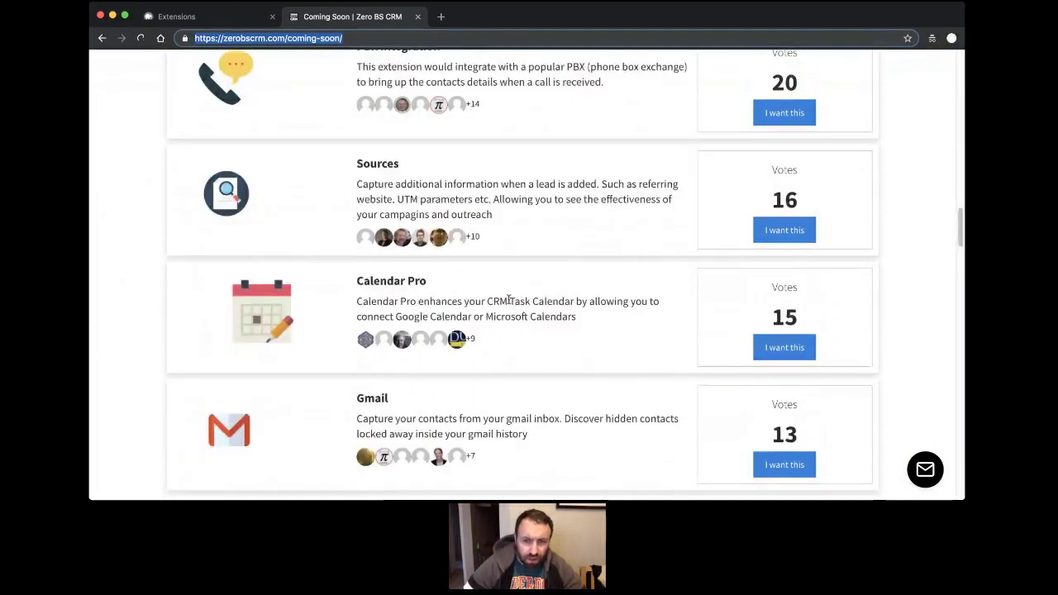
{"action": "scroll", "coordinate": [508, 300], "scroll_direction": "down", "scroll_amount": 5}
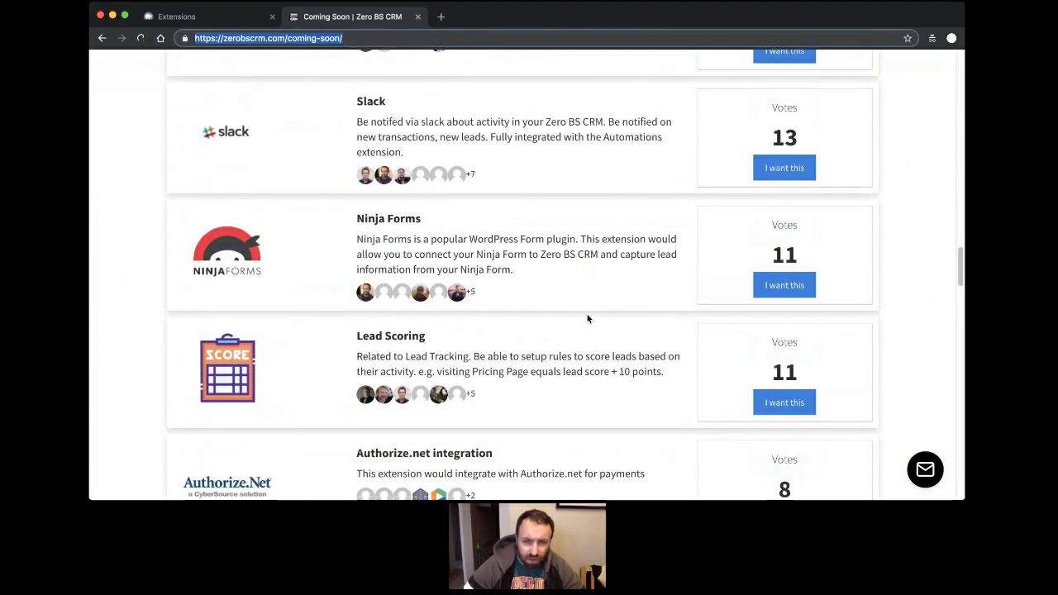
{"action": "scroll", "coordinate": [588, 323], "scroll_direction": "down", "scroll_amount": 15}
{"action": "scroll", "coordinate": [575, 258], "scroll_direction": "up", "scroll_amount": 5}
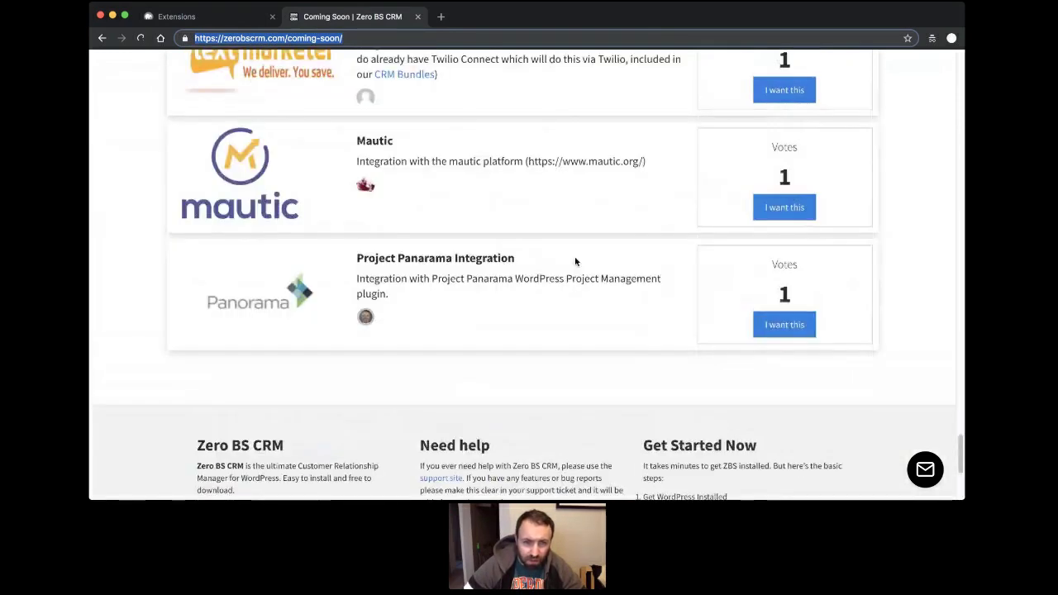
{"action": "scroll", "coordinate": [467, 250], "scroll_direction": "up", "scroll_amount": 1}
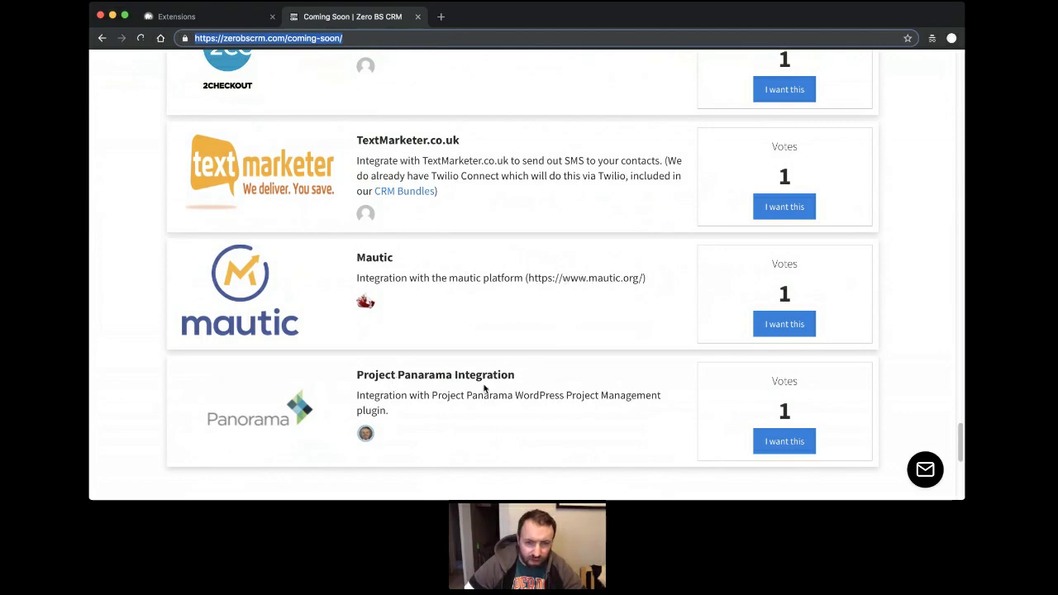
{"action": "scroll", "coordinate": [537, 395], "scroll_direction": "up", "scroll_amount": 3}
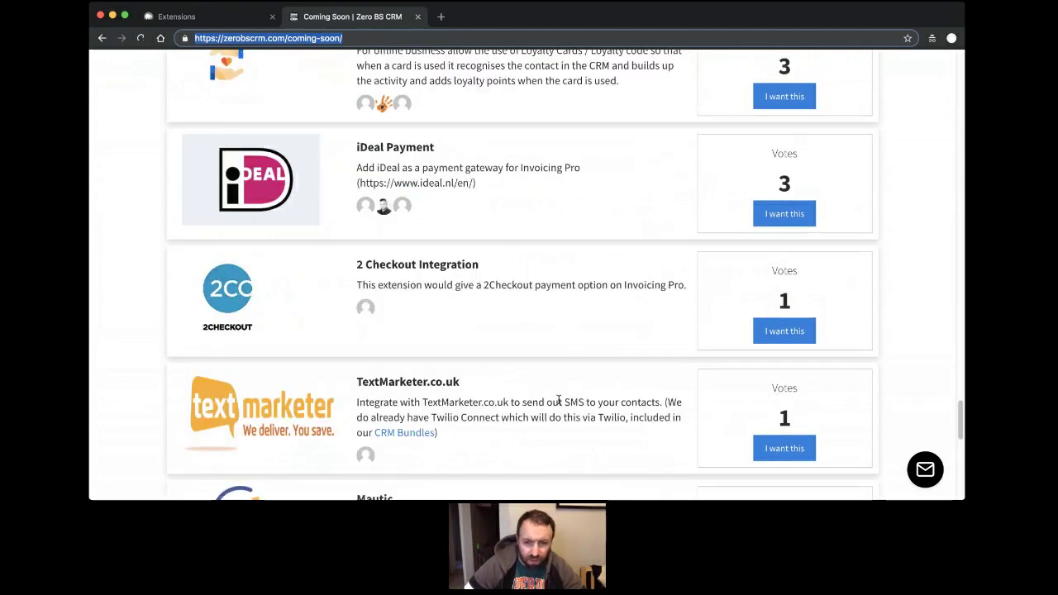
{"action": "scroll", "coordinate": [559, 400], "scroll_direction": "up", "scroll_amount": 2}
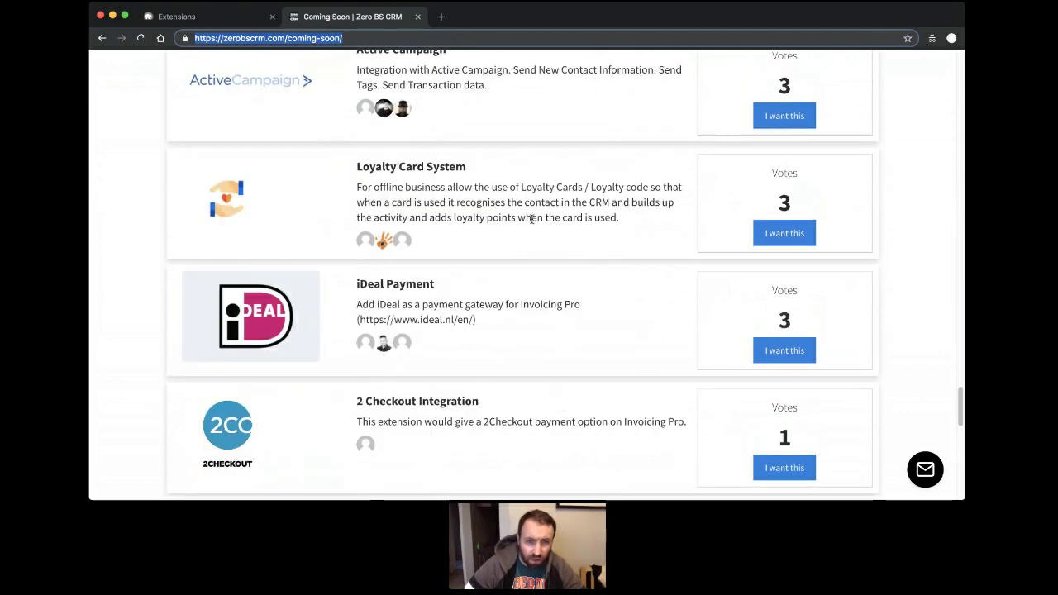
{"action": "scroll", "coordinate": [529, 304], "scroll_direction": "up", "scroll_amount": 3}
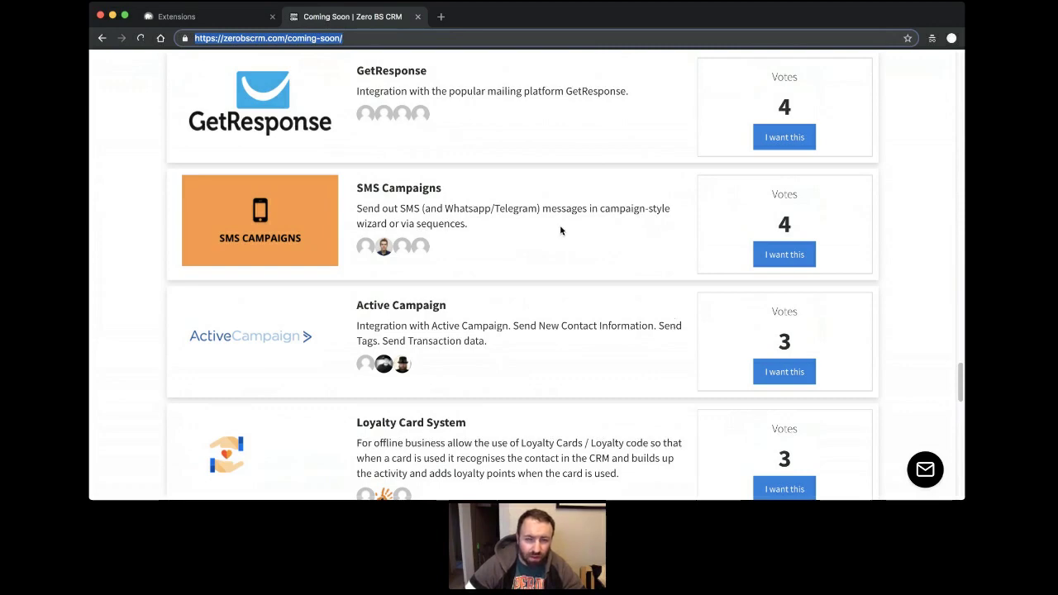
{"action": "scroll", "coordinate": [560, 228], "scroll_direction": "up", "scroll_amount": 2}
{"action": "left_click", "coordinate": [561, 228]}
{"action": "scroll", "coordinate": [561, 230], "scroll_direction": "up", "scroll_amount": 12}
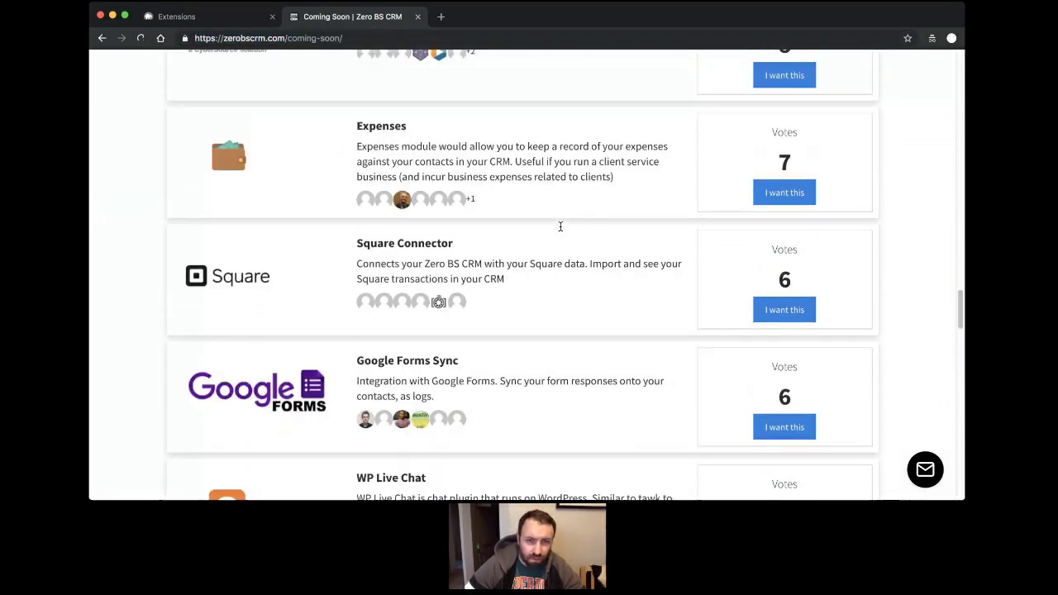
{"action": "scroll", "coordinate": [561, 230], "scroll_direction": "up", "scroll_amount": 15}
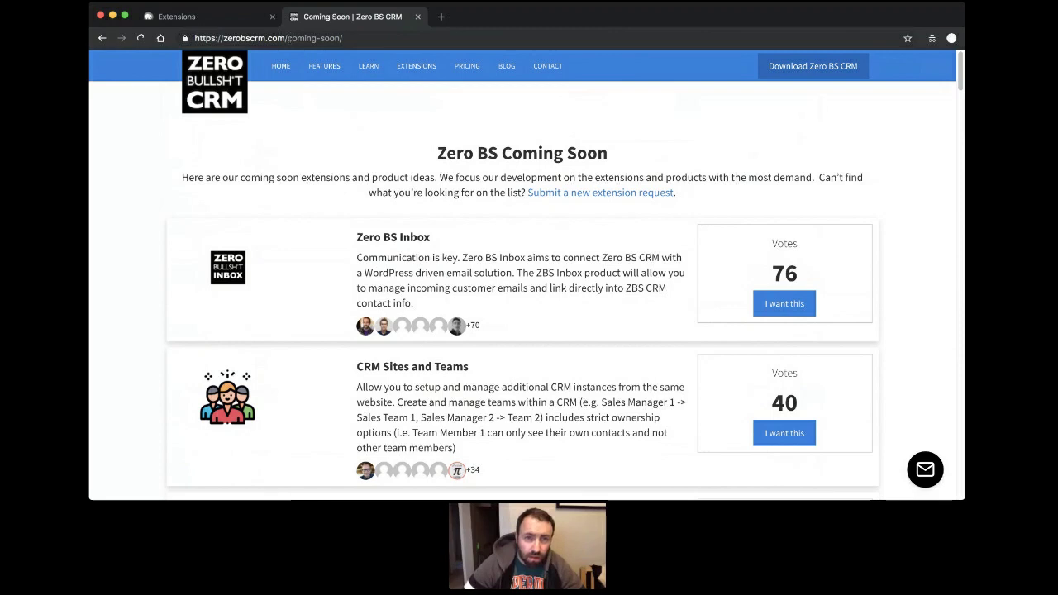
{"action": "left_click_drag", "start_coordinate": [288, 38], "coordinate": [343, 38]}
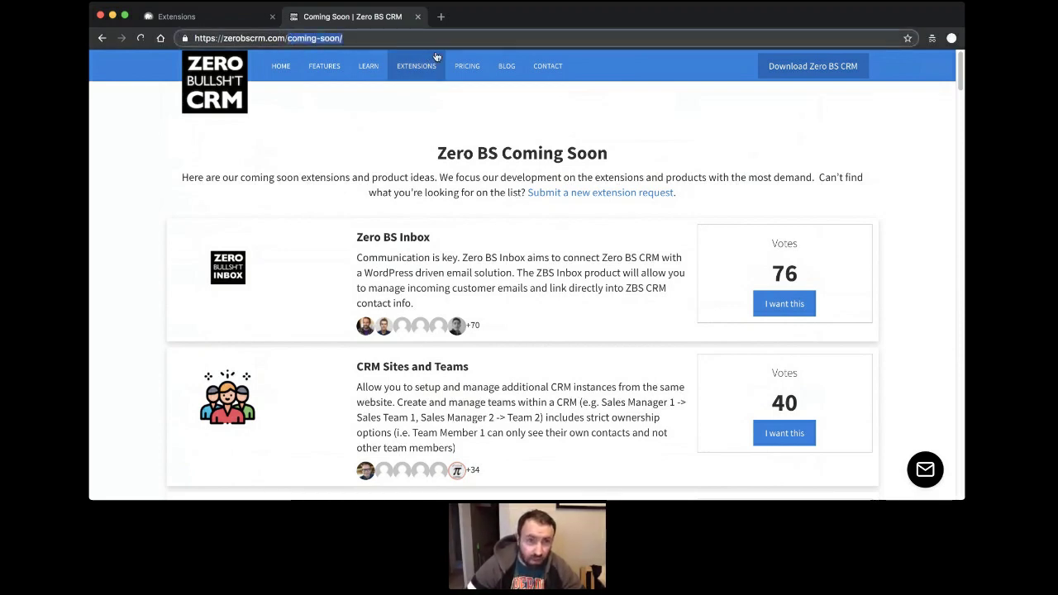
Go to the site's kb page and open the 'Requesting Features for ZBS CRM' article.
{"action": "type", "text": "kb"}
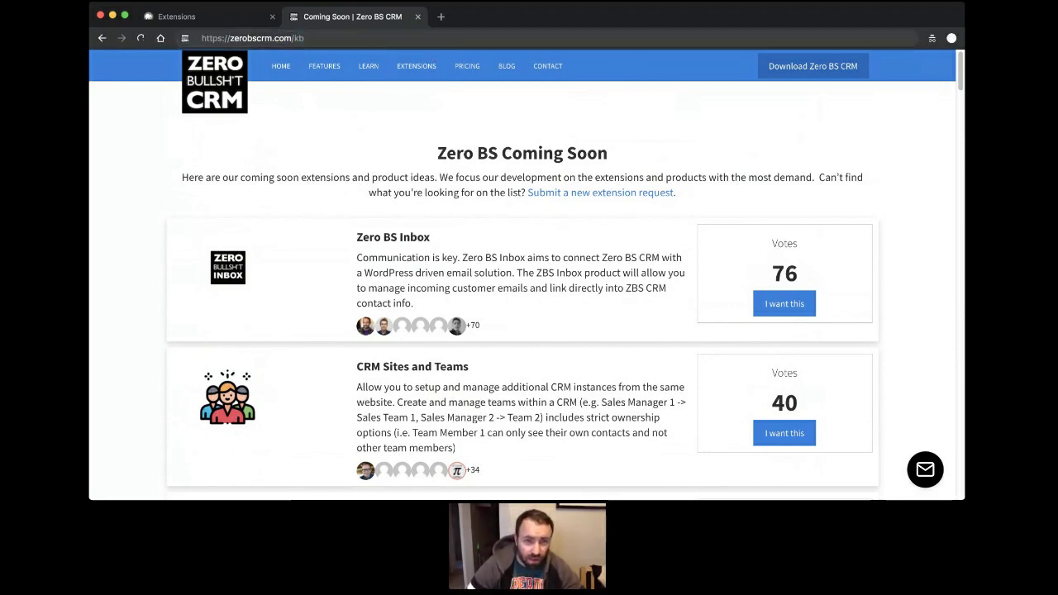
{"action": "key", "text": "Return"}
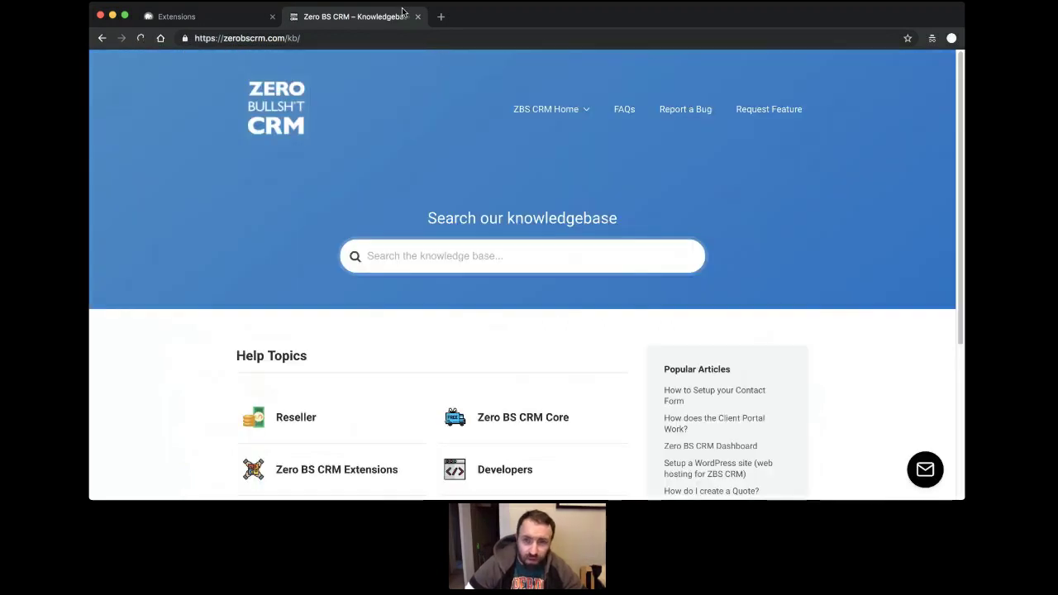
{"action": "left_click", "coordinate": [775, 117]}
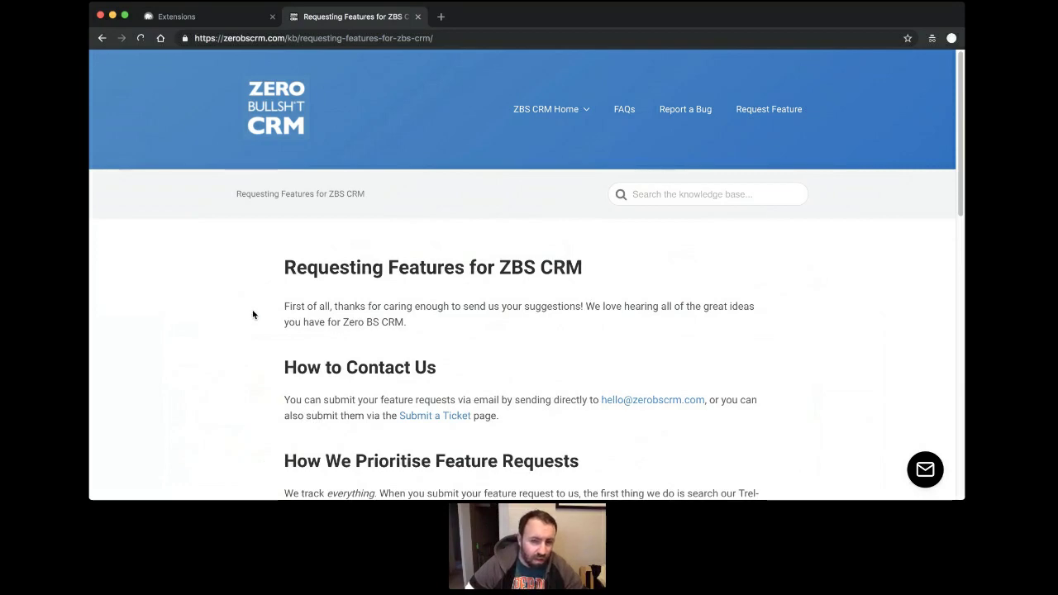
{"action": "scroll", "coordinate": [249, 283], "scroll_direction": "down", "scroll_amount": 5}
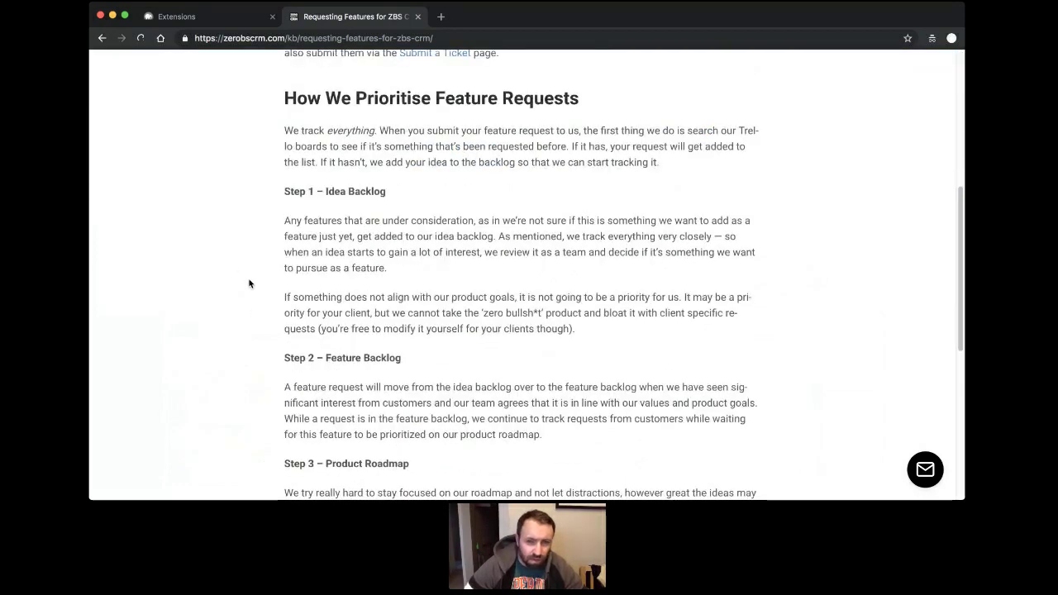
{"action": "scroll", "coordinate": [248, 228], "scroll_direction": "down", "scroll_amount": 1}
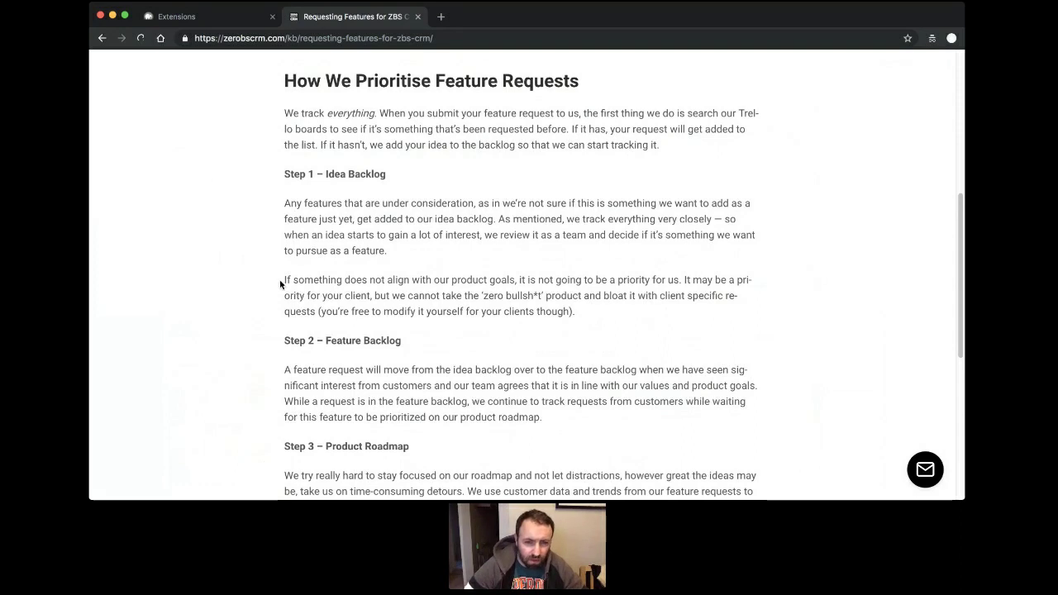
{"action": "scroll", "coordinate": [278, 289], "scroll_direction": "down", "scroll_amount": 2}
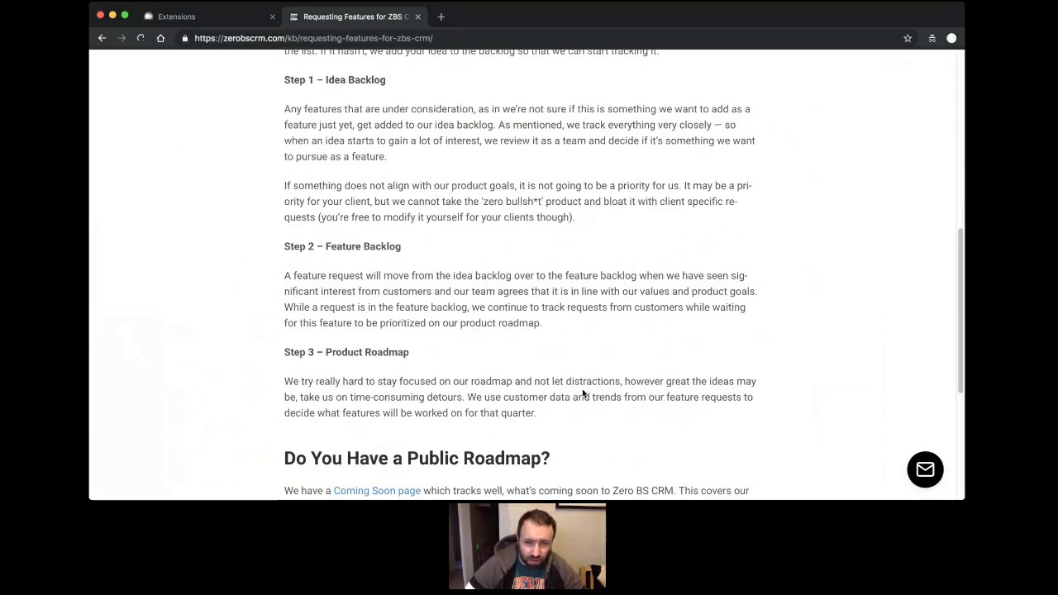
{"action": "scroll", "coordinate": [579, 409], "scroll_direction": "down", "scroll_amount": 3}
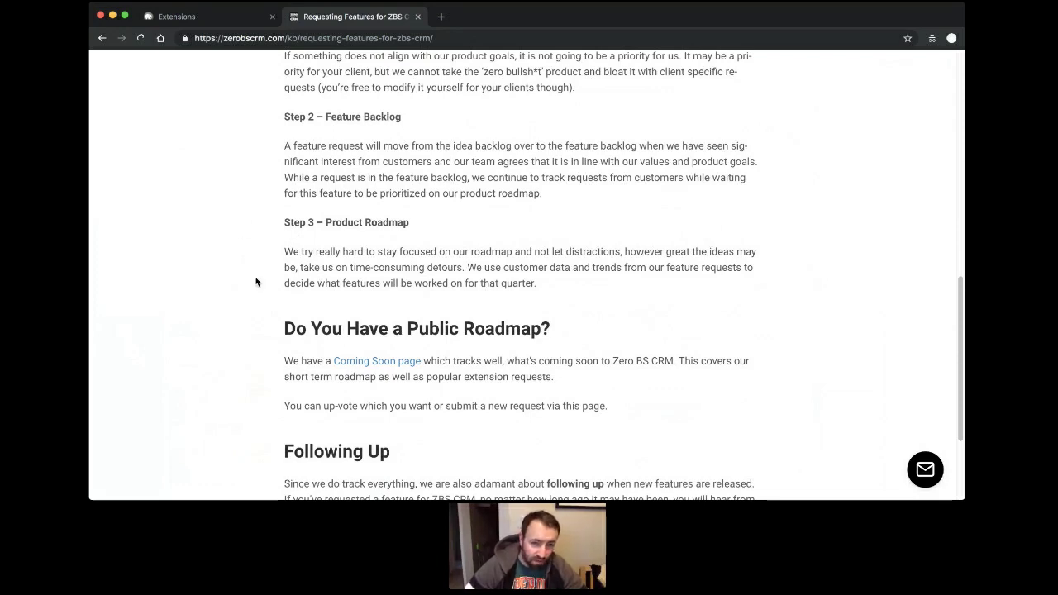
{"action": "scroll", "coordinate": [255, 285], "scroll_direction": "down", "scroll_amount": 3}
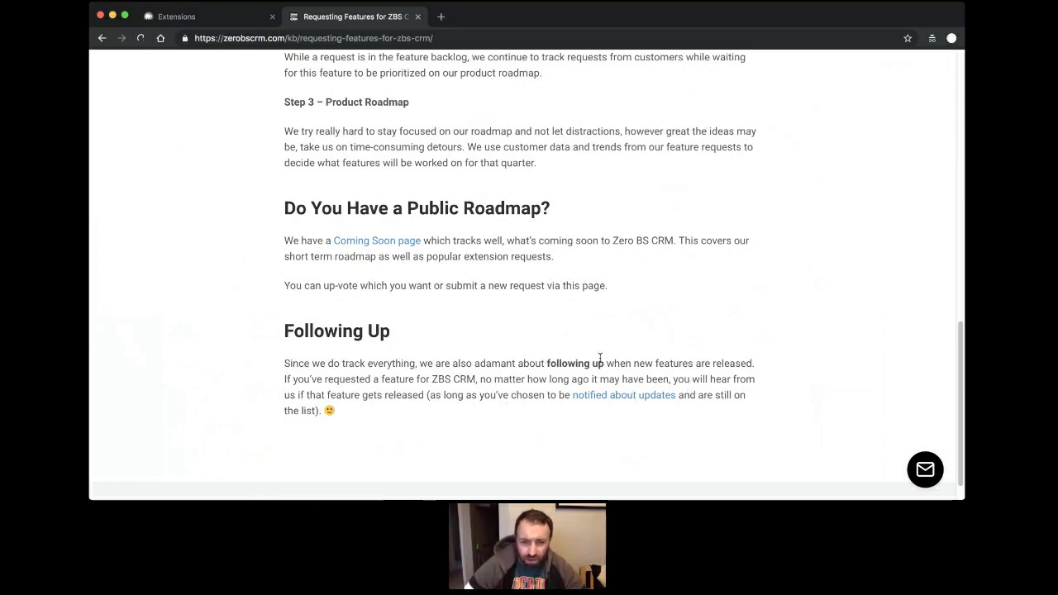
{"action": "key", "text": "super+r"}
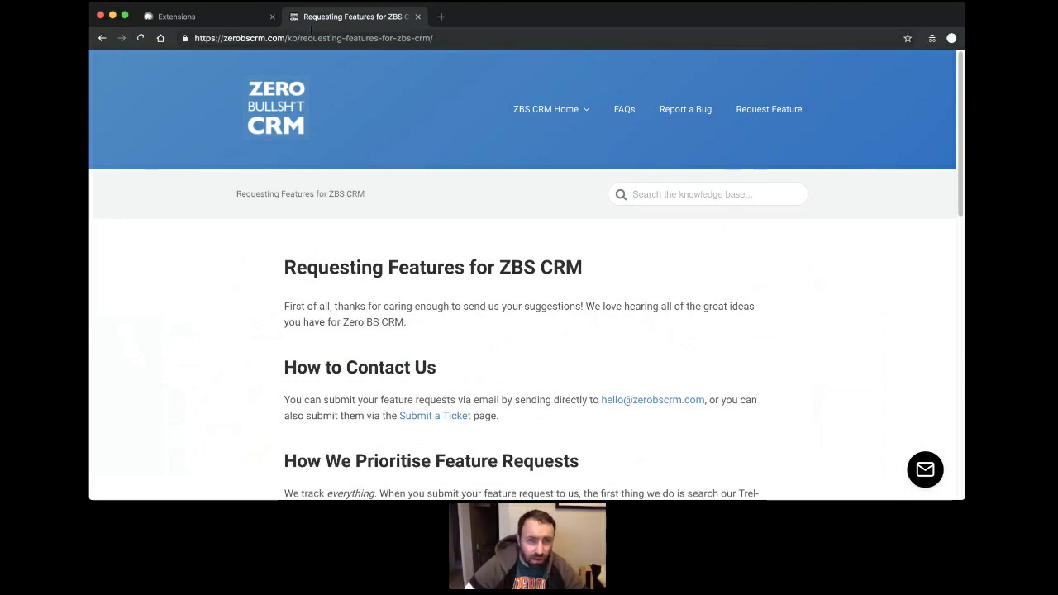
Load /zbs-blog/ and scroll its posts, led by Product Update #20 – December 2018.
{"action": "left_click_drag", "start_coordinate": [285, 38], "coordinate": [607, 37]}
{"action": "type", "text": "//zerobscrm.com/zb"}
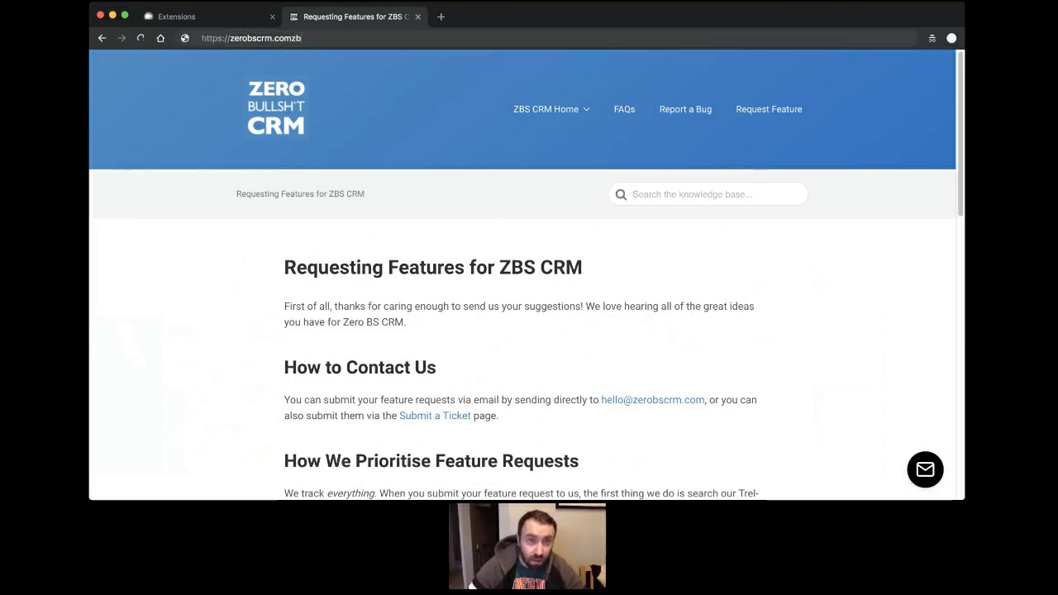
{"action": "type", "text": "s-blog/"}
{"action": "key", "text": "Return"}
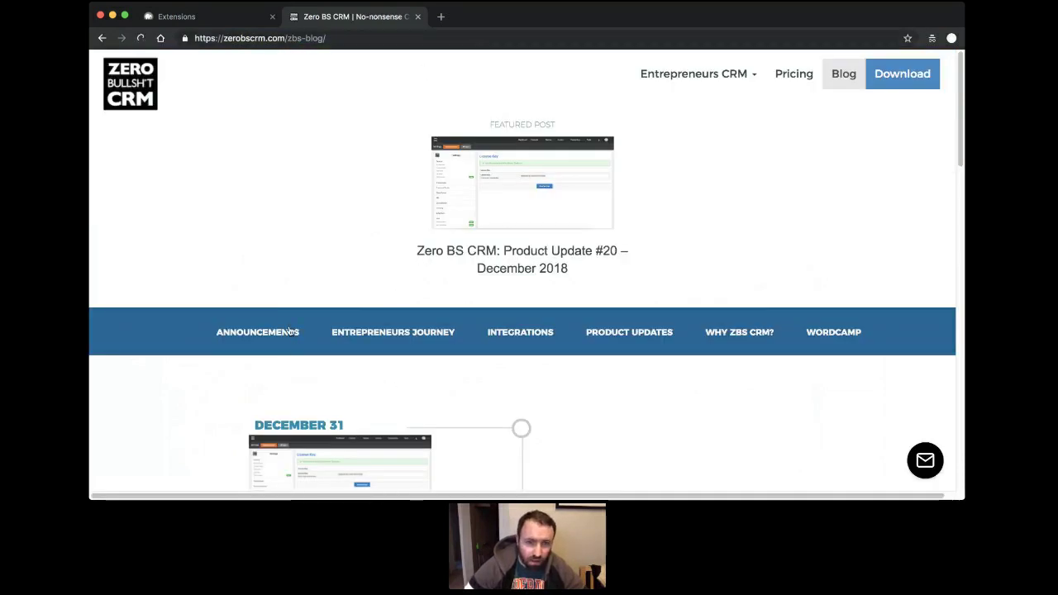
{"action": "scroll", "coordinate": [395, 378], "scroll_direction": "down", "scroll_amount": 3}
{"action": "scroll", "coordinate": [484, 401], "scroll_direction": "down", "scroll_amount": 3}
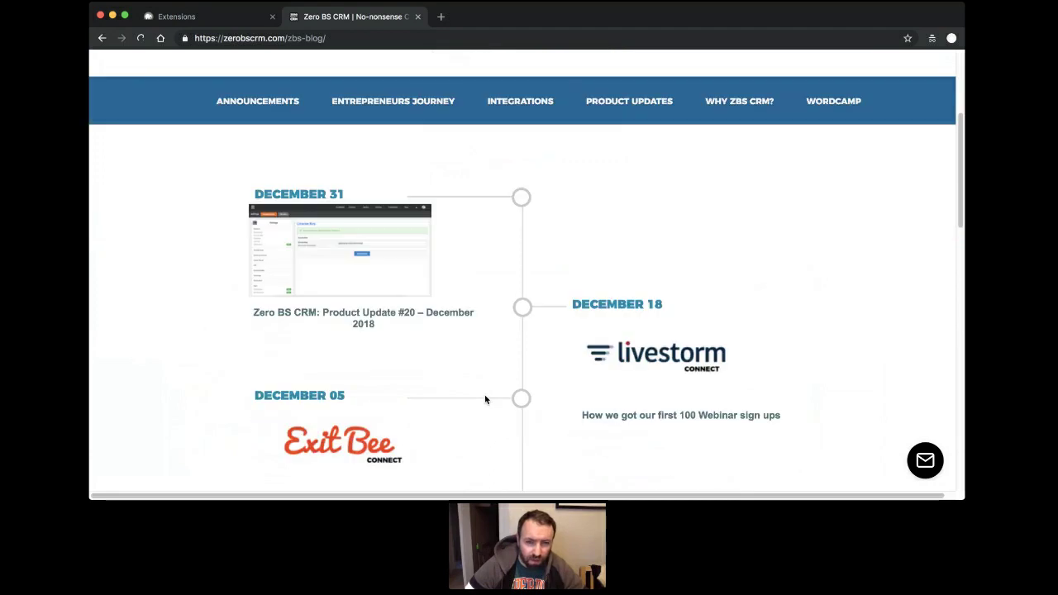
{"action": "left_click", "coordinate": [357, 37]}
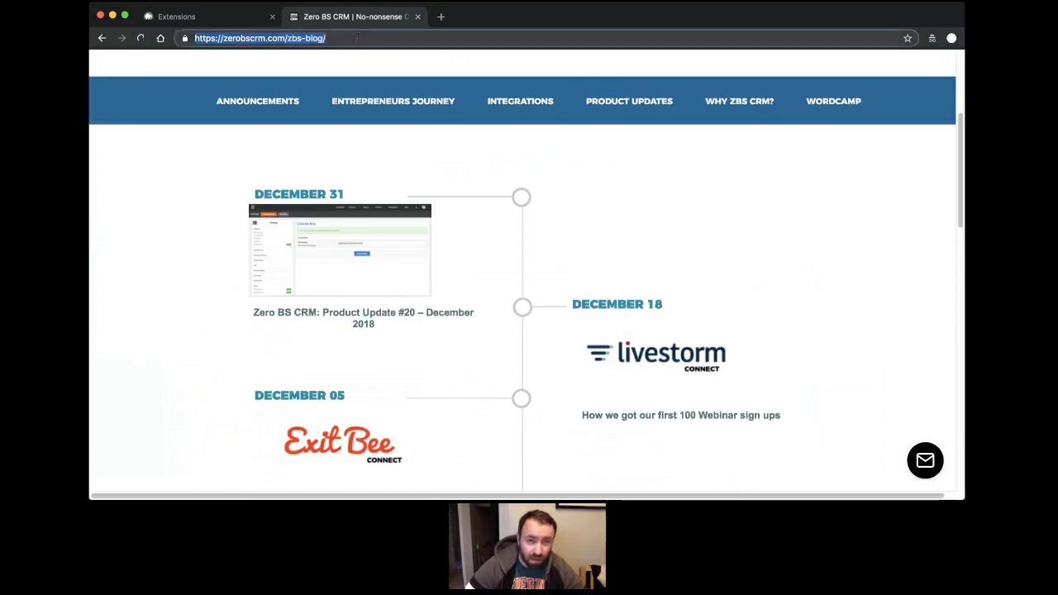
{"action": "left_click", "coordinate": [212, 192]}
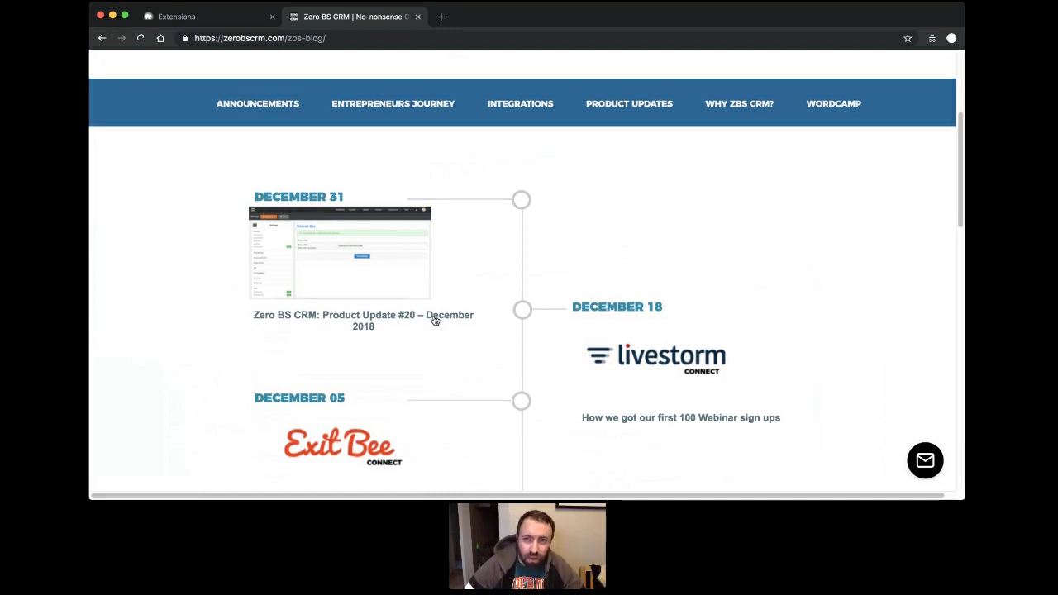
{"action": "scroll", "coordinate": [436, 319], "scroll_direction": "up", "scroll_amount": 5}
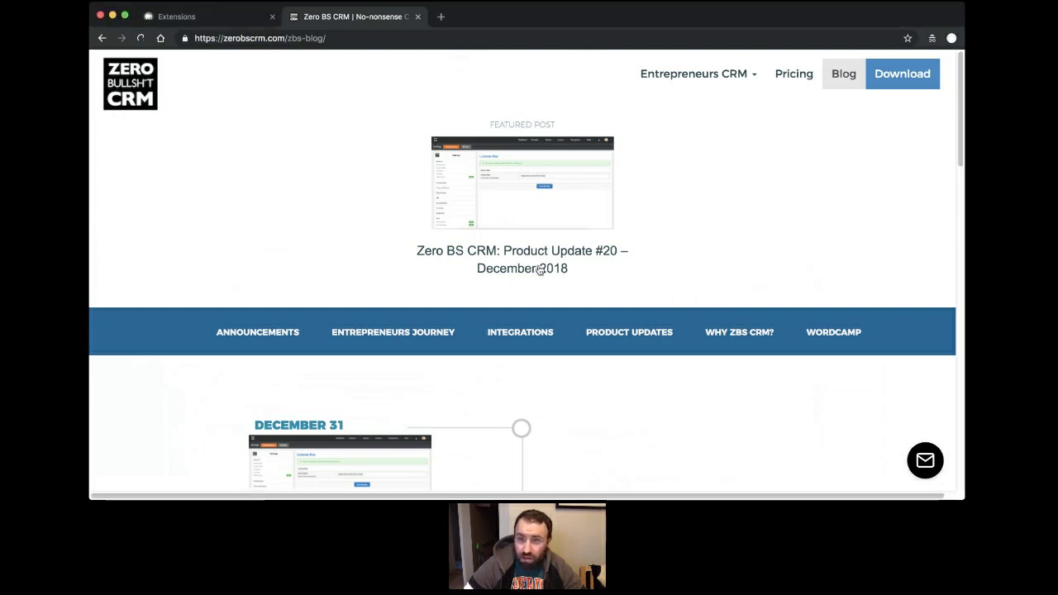
Open the Dell-tagged lead from All Contacts and add a task through Contact Actions.
{"action": "left_click", "coordinate": [196, 14]}
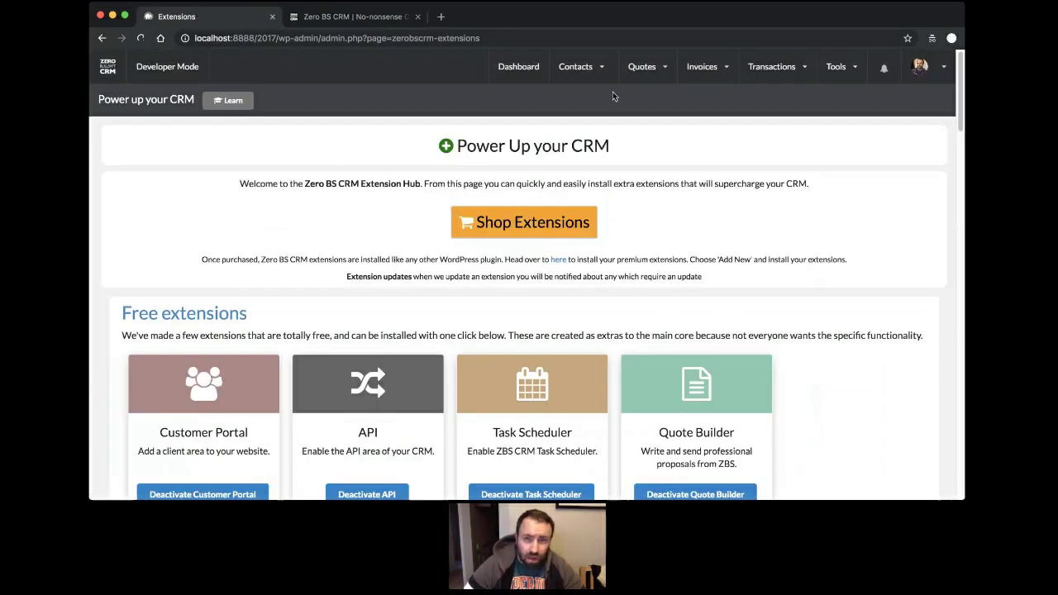
{"action": "left_click", "coordinate": [533, 78]}
{"action": "mouse_move", "coordinate": [605, 110]}
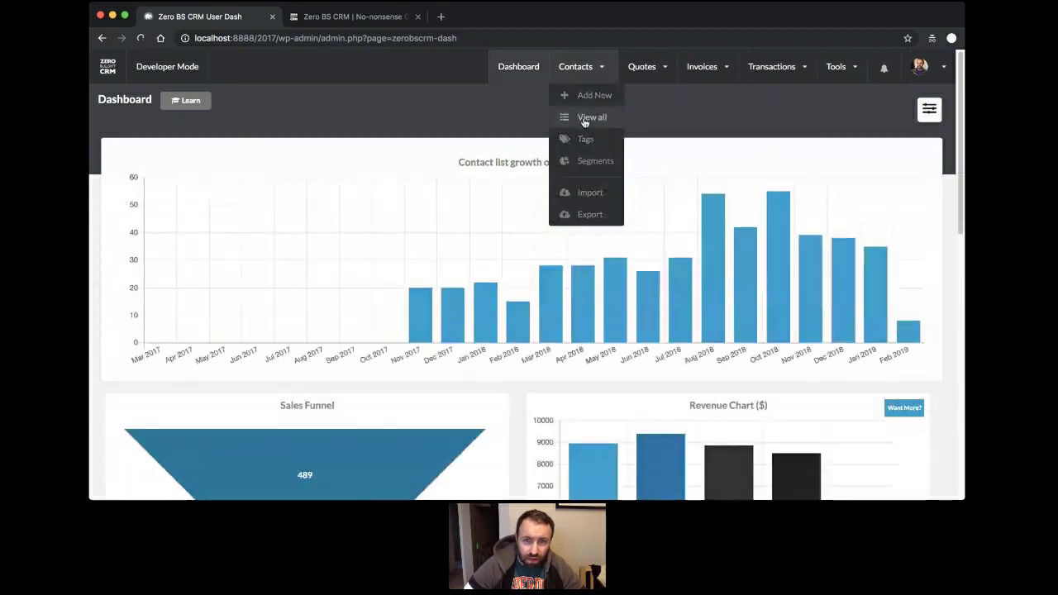
{"action": "left_click", "coordinate": [583, 122]}
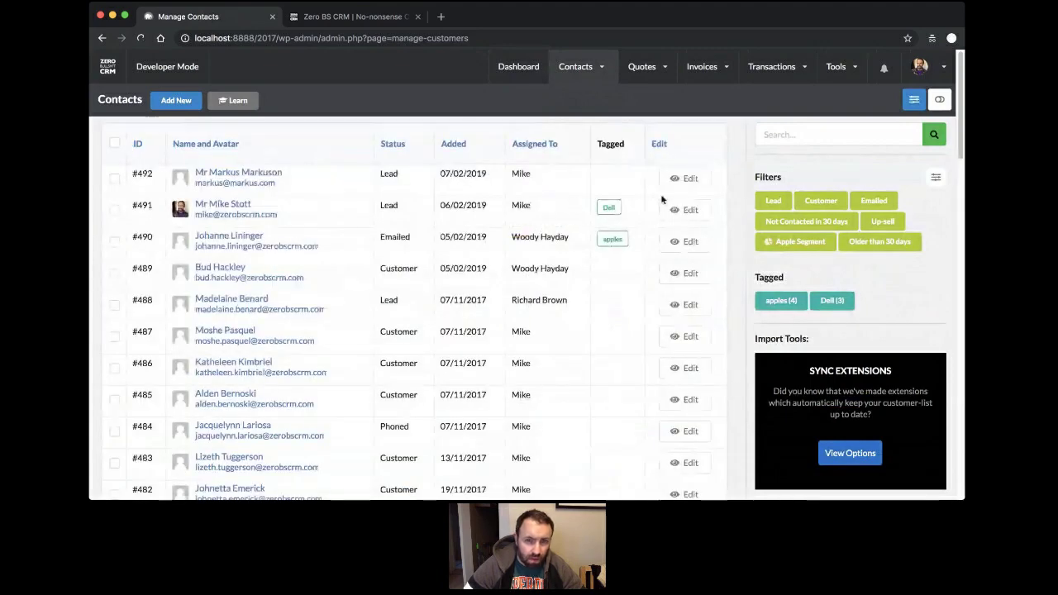
{"action": "left_click", "coordinate": [240, 205]}
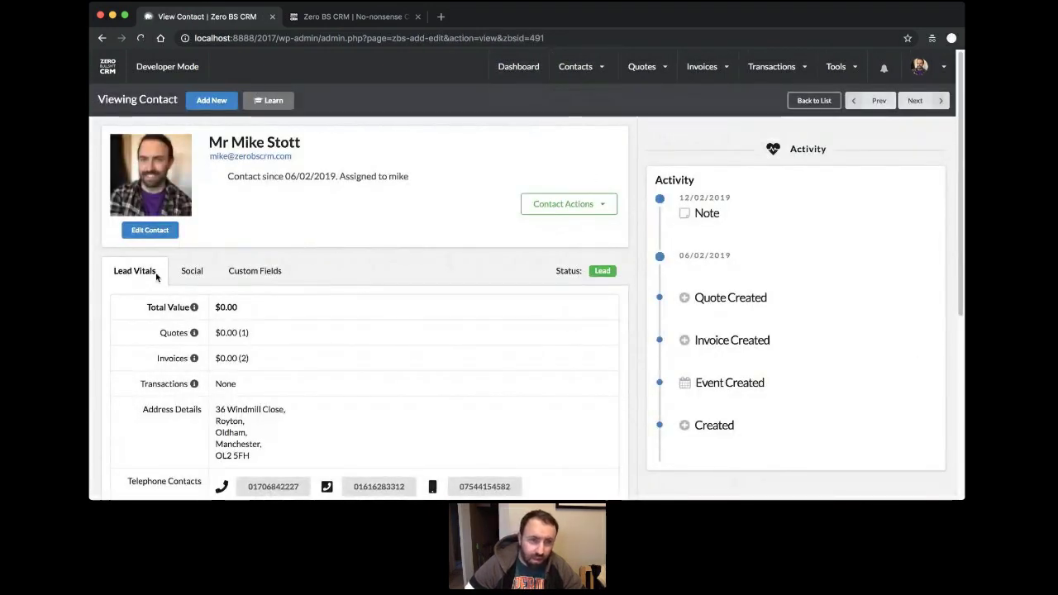
{"action": "left_click", "coordinate": [572, 203]}
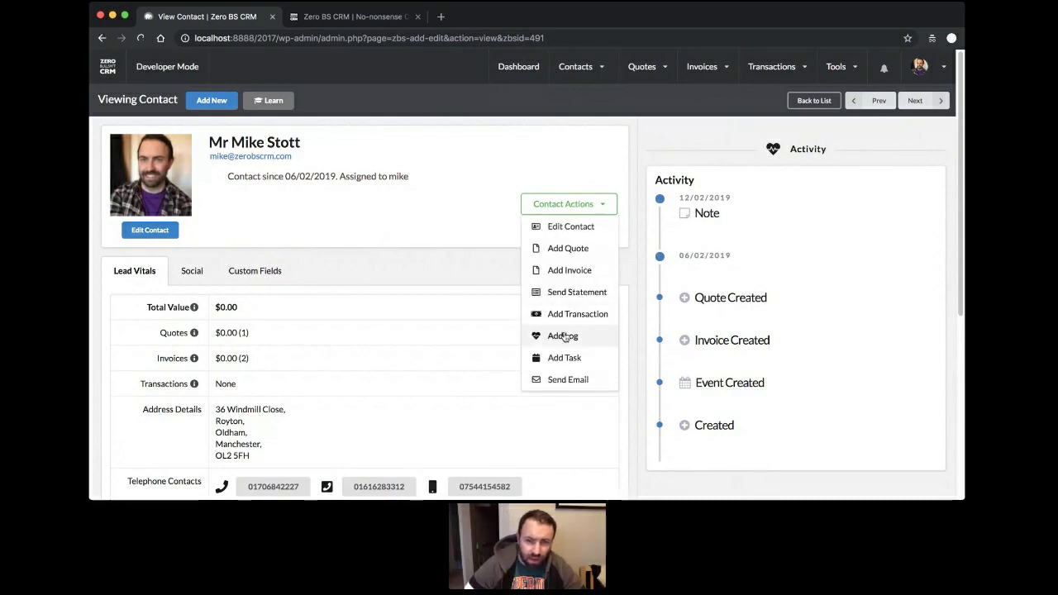
{"action": "left_click", "coordinate": [567, 358]}
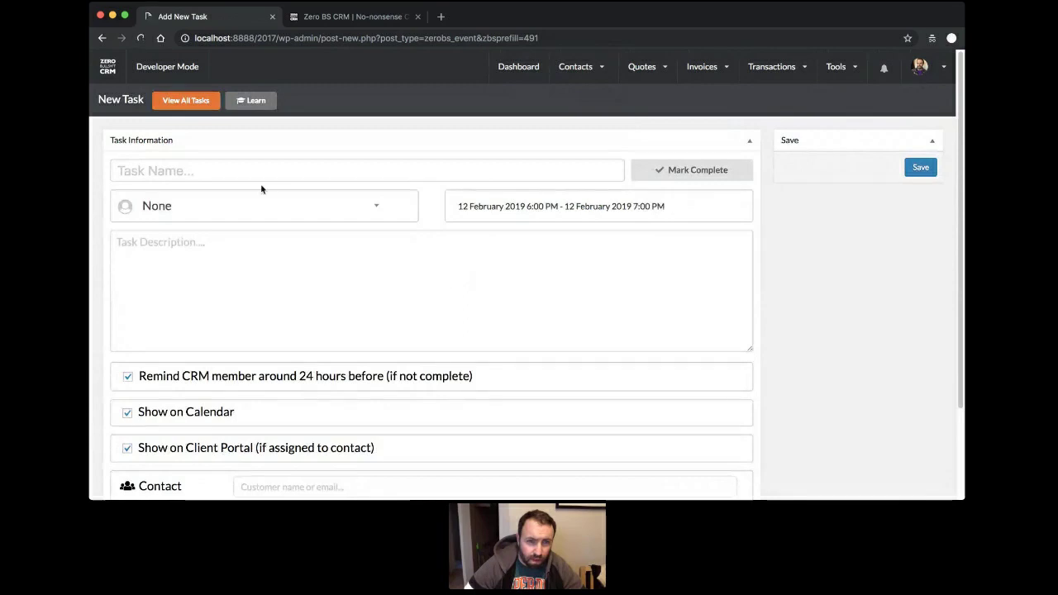
Give the task a call title, assign it to the last listed user, and link the matching contact.
{"action": "left_click", "coordinate": [267, 175]}
{"action": "type", "text": "Call Mike"}
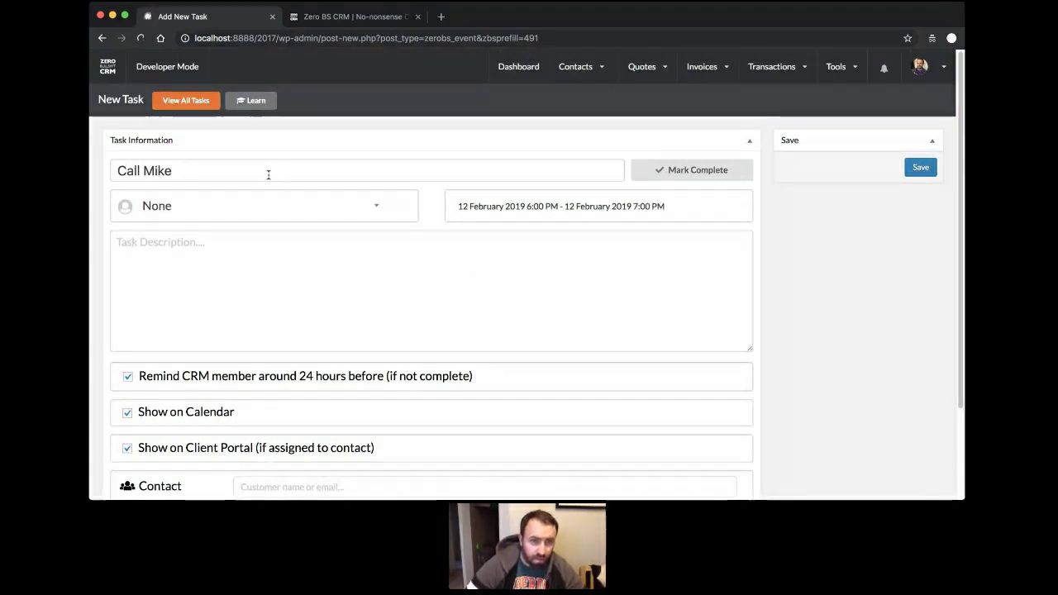
{"action": "left_click", "coordinate": [338, 213]}
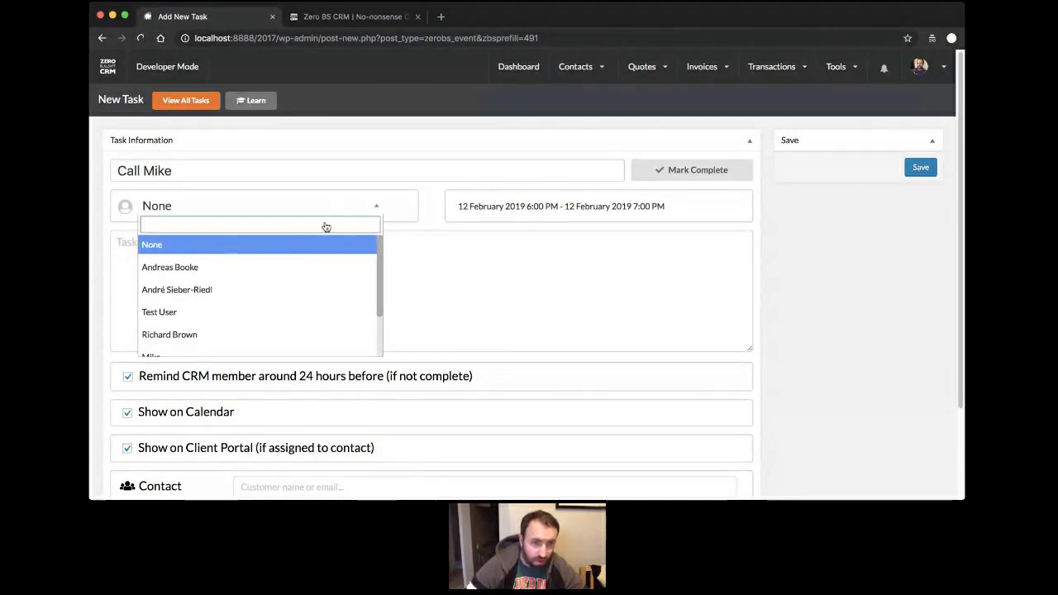
{"action": "scroll", "coordinate": [279, 276], "scroll_direction": "down", "scroll_amount": 5}
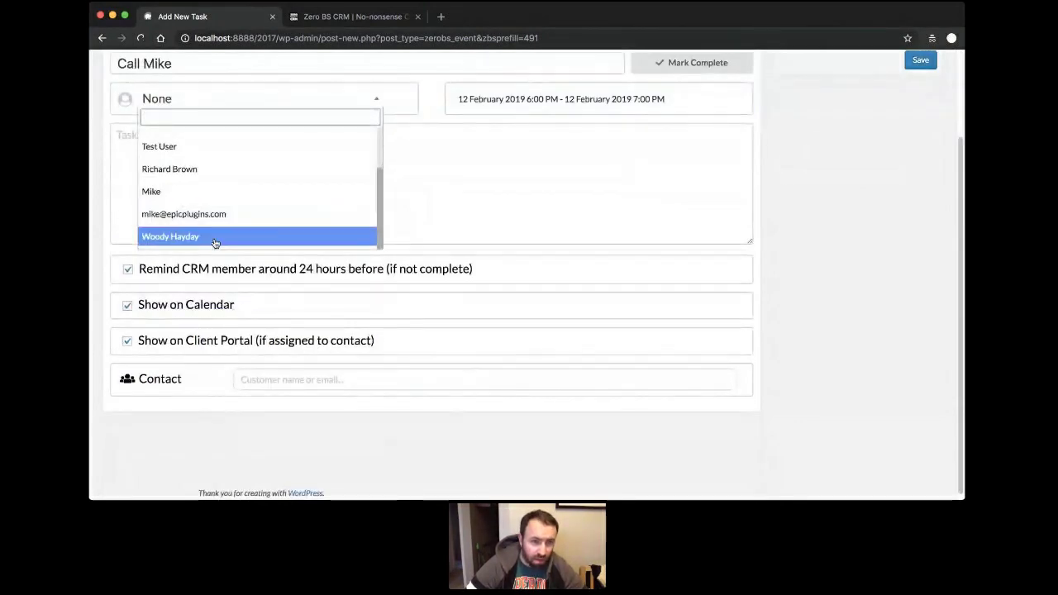
{"action": "left_click", "coordinate": [217, 238]}
{"action": "left_click", "coordinate": [307, 372]}
{"action": "type", "text": "Mike"}
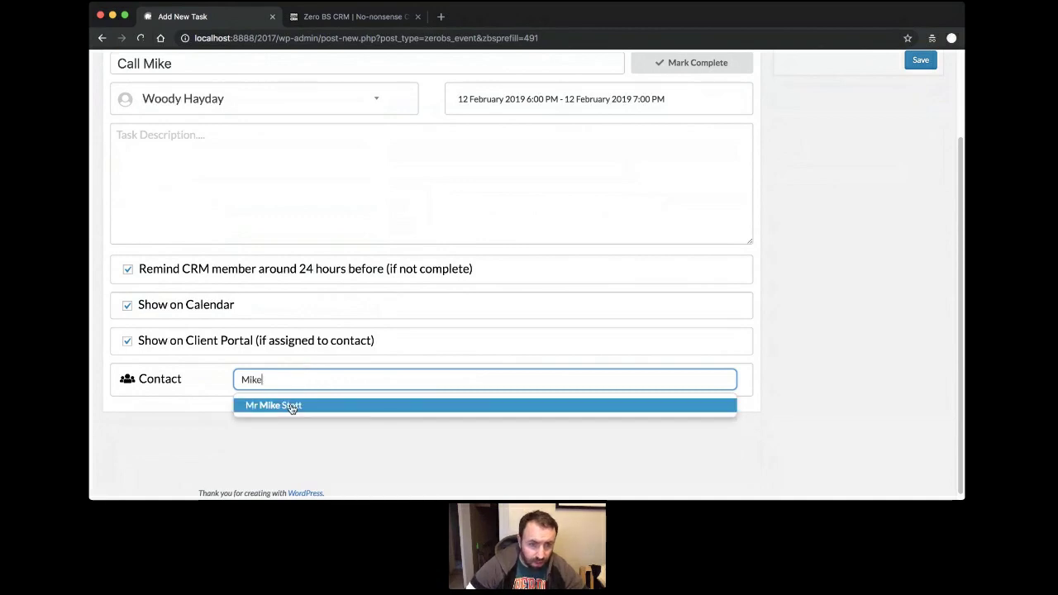
{"action": "left_click", "coordinate": [295, 405]}
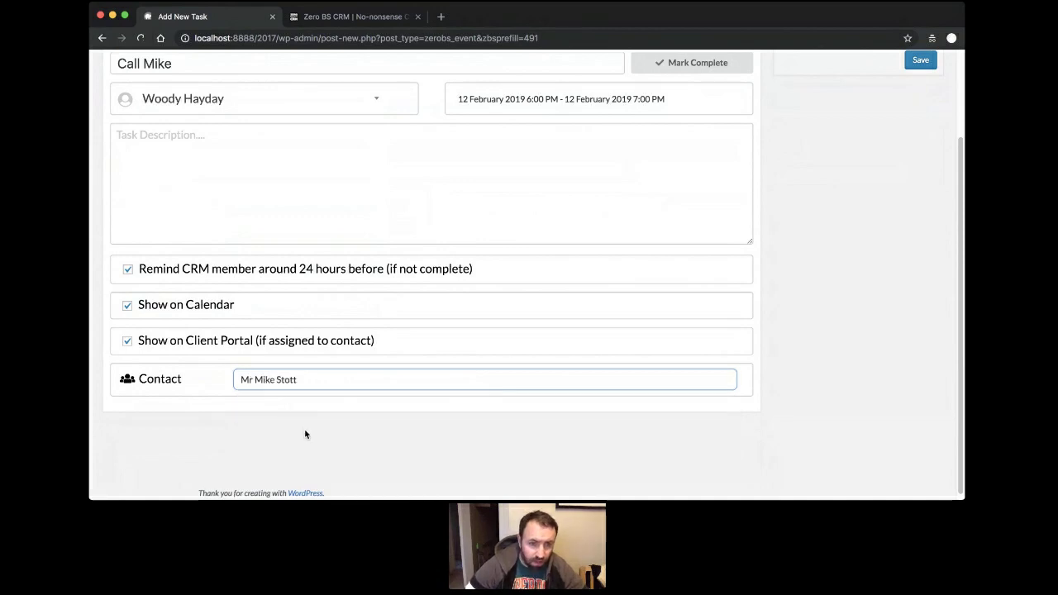
{"action": "scroll", "coordinate": [304, 426], "scroll_direction": "up", "scroll_amount": 3}
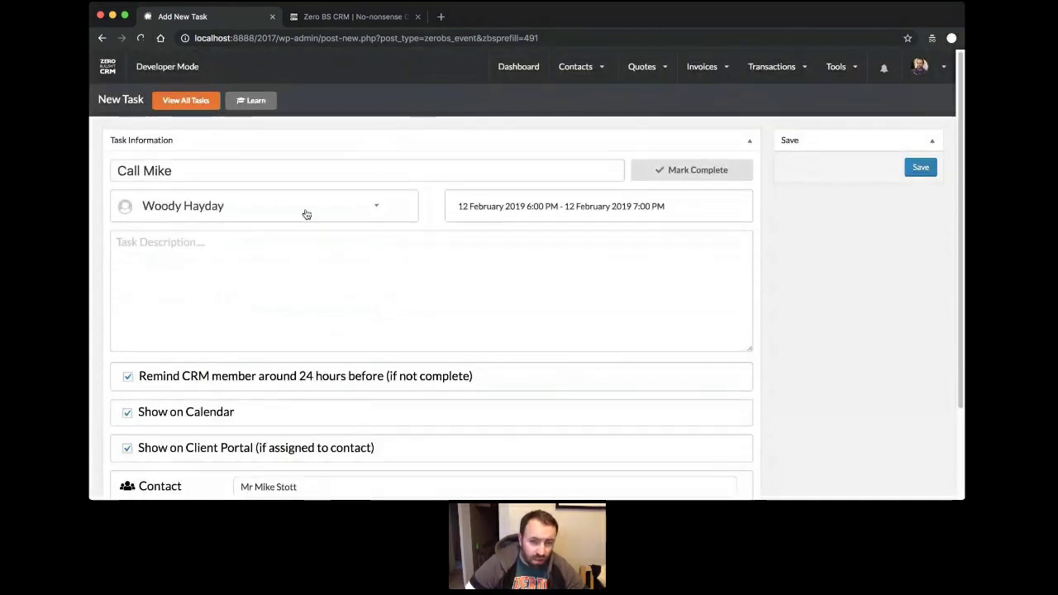
{"action": "scroll", "coordinate": [367, 215], "scroll_direction": "down", "scroll_amount": 3}
Schedule the task for 12 February 2019, 11:00–11:15 AM.
{"action": "left_click", "coordinate": [581, 100]}
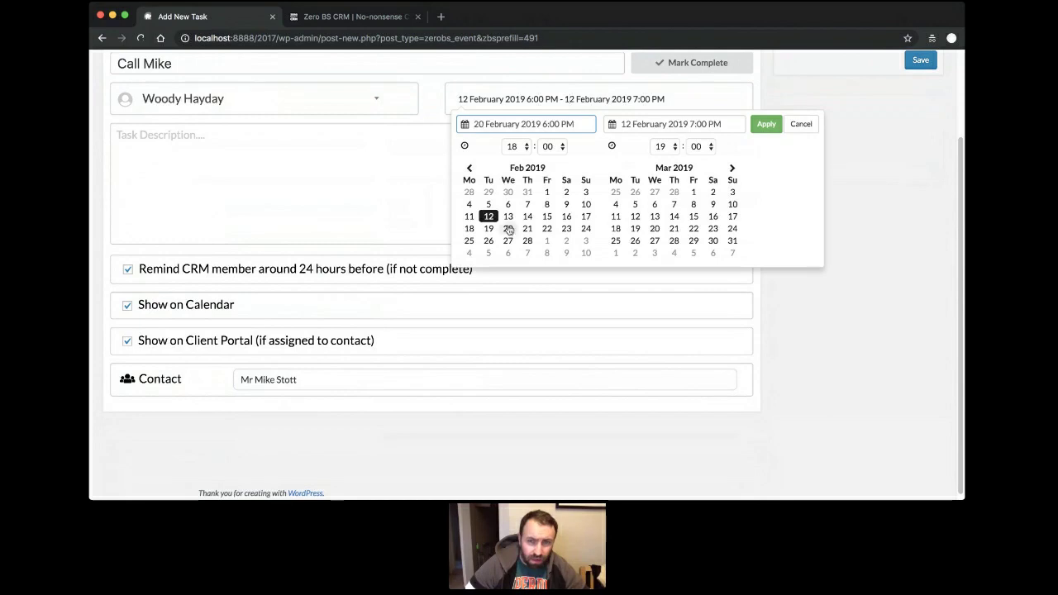
{"action": "left_click", "coordinate": [546, 216]}
{"action": "left_click", "coordinate": [819, 336]}
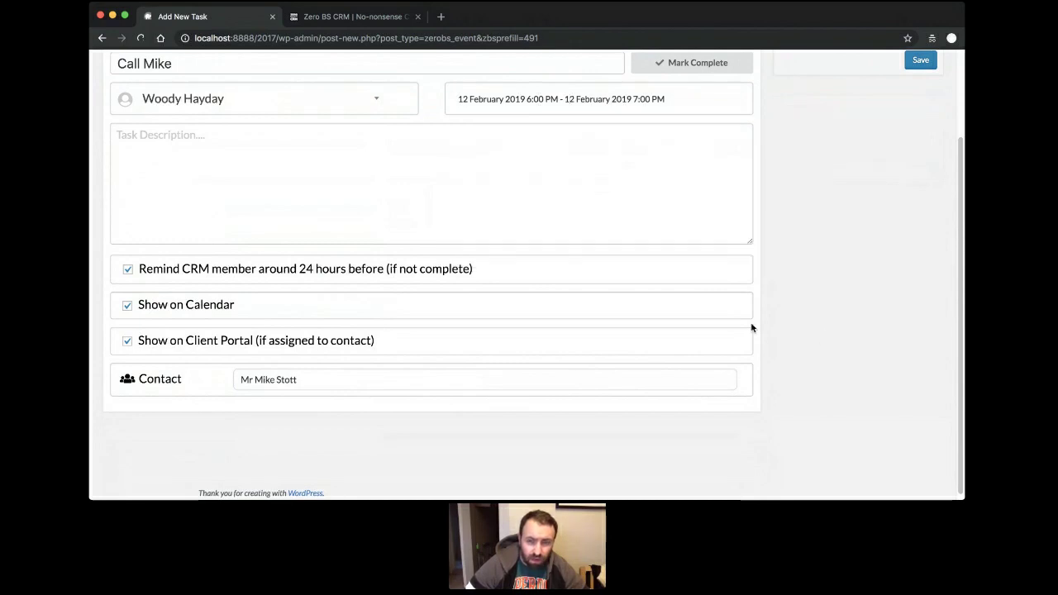
{"action": "scroll", "coordinate": [501, 276], "scroll_direction": "up", "scroll_amount": 3}
{"action": "left_click", "coordinate": [535, 207]}
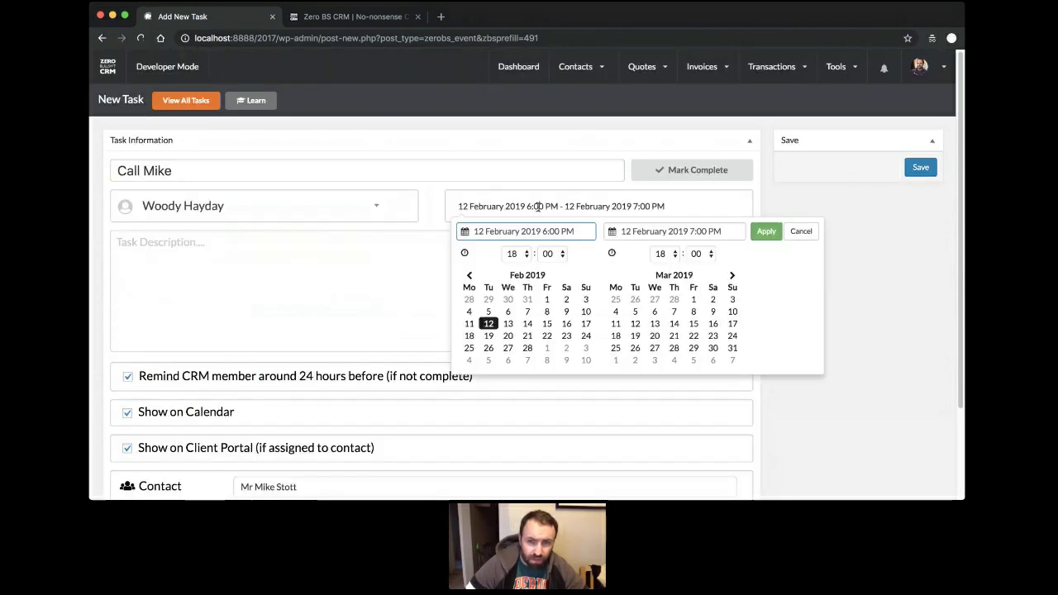
{"action": "left_click", "coordinate": [489, 323]}
{"action": "left_click", "coordinate": [527, 254]}
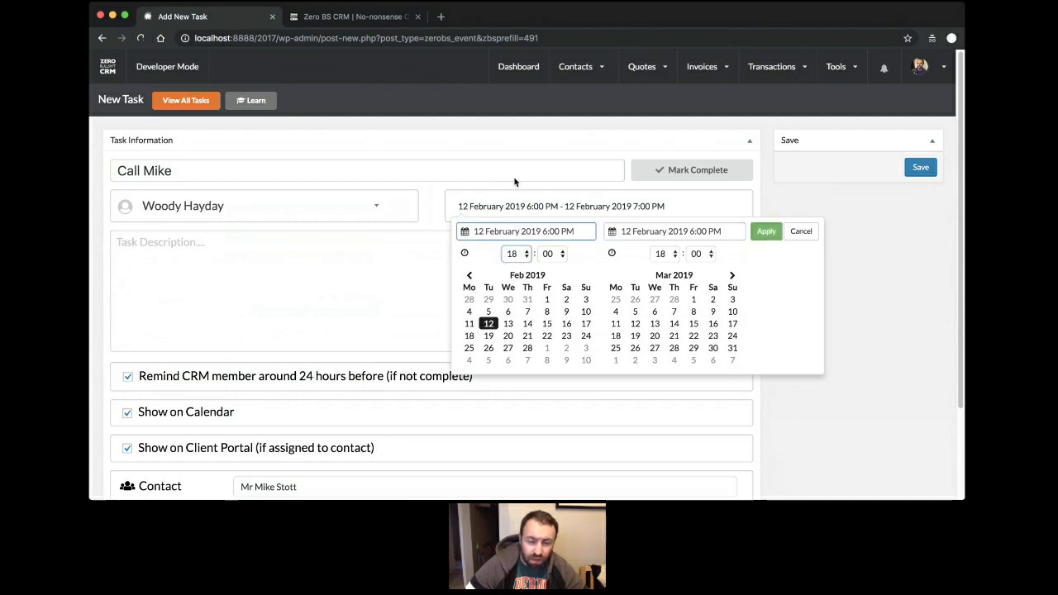
{"action": "type", "text": "11"}
{"action": "left_click", "coordinate": [663, 257]}
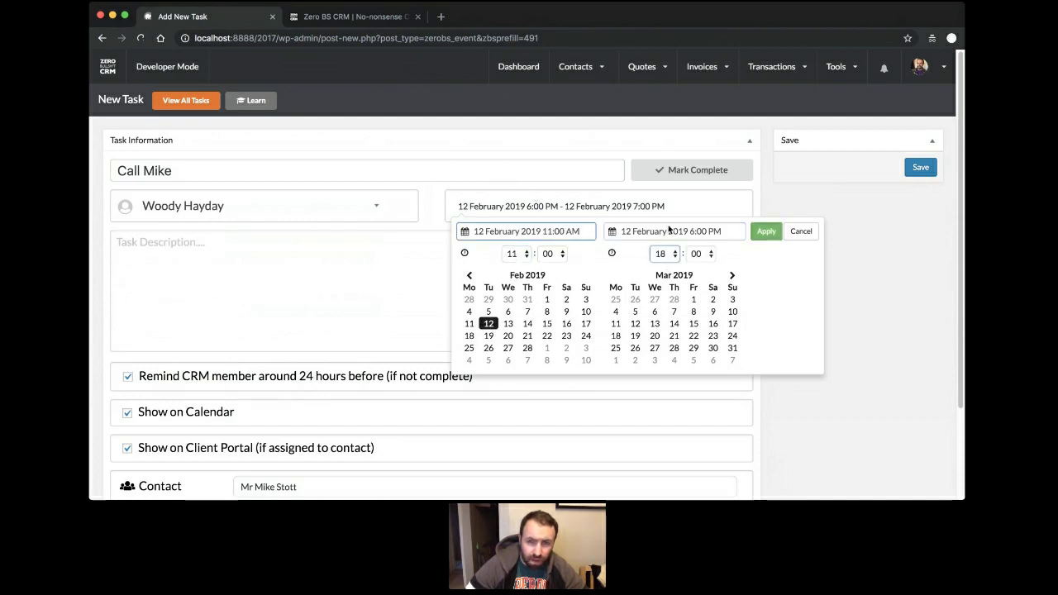
{"action": "type", "text": "11"}
{"action": "left_click", "coordinate": [696, 257]}
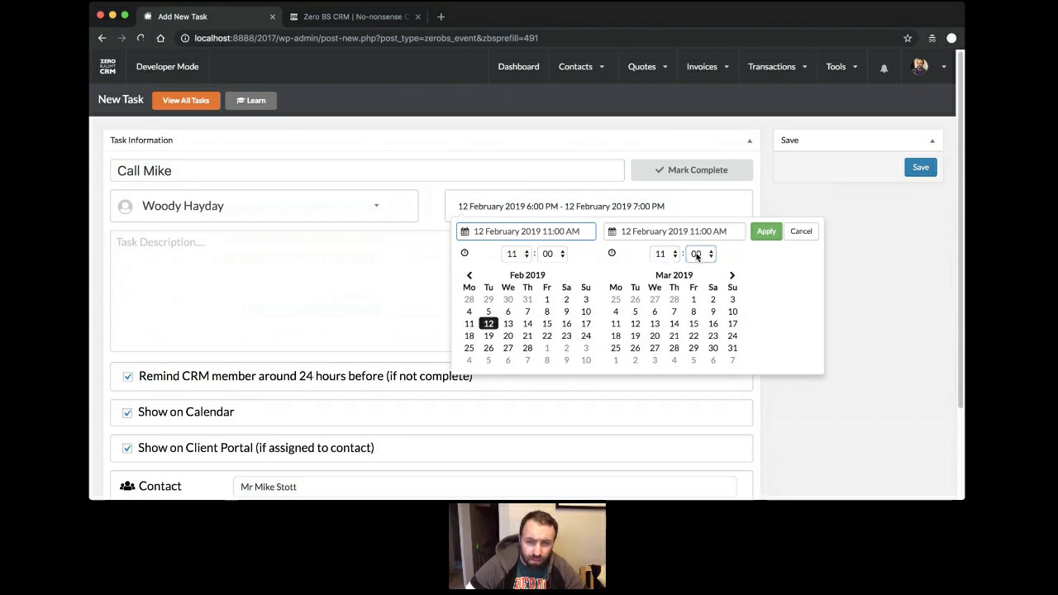
{"action": "type", "text": "15"}
{"action": "left_click", "coordinate": [764, 232]}
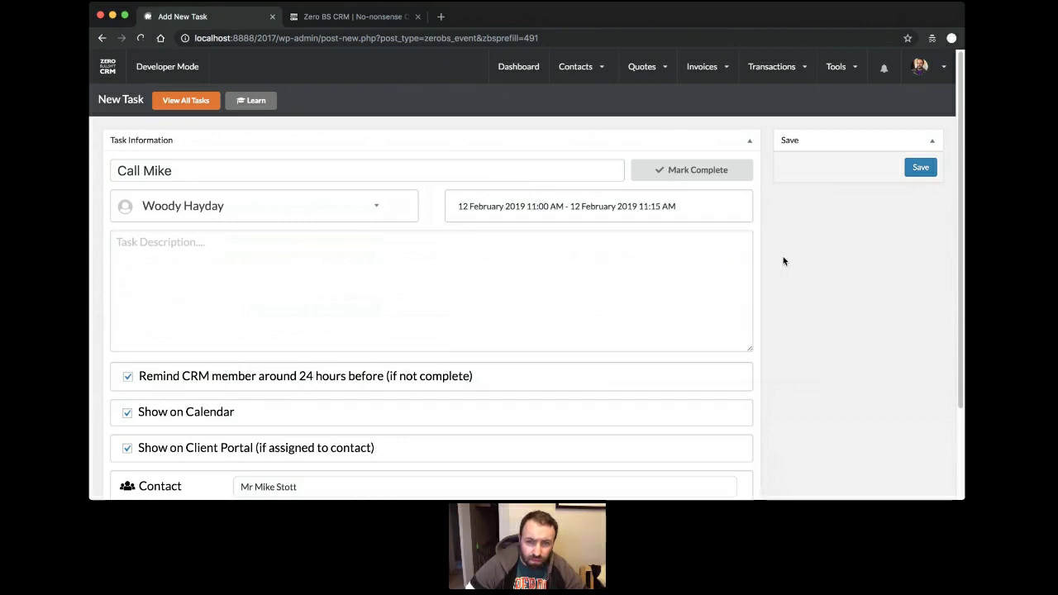
Retitle the task 'Call to discuss enquiry', add a short-call description, and save it.
{"action": "scroll", "coordinate": [272, 331], "scroll_direction": "down", "scroll_amount": 2}
{"action": "scroll", "coordinate": [224, 319], "scroll_direction": "up", "scroll_amount": 2}
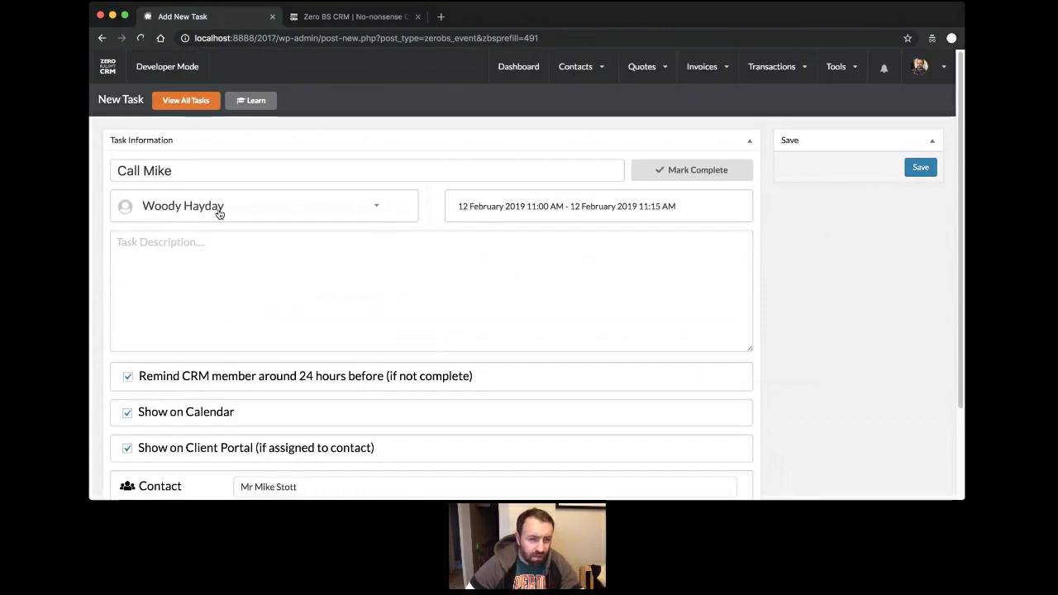
{"action": "scroll", "coordinate": [218, 211], "scroll_direction": "down", "scroll_amount": 3}
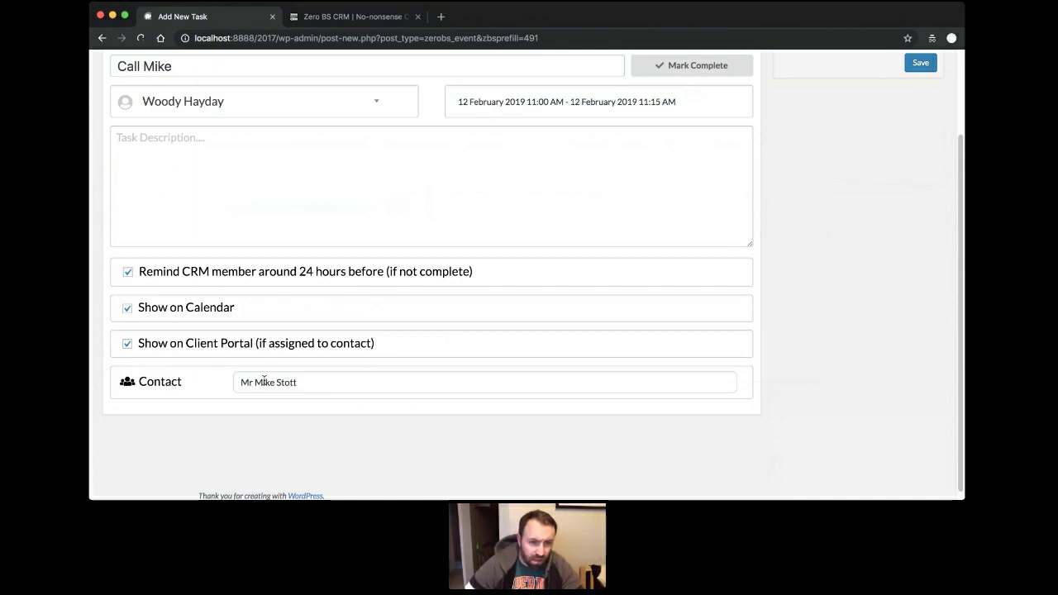
{"action": "scroll", "coordinate": [265, 381], "scroll_direction": "up", "scroll_amount": 3}
{"action": "left_click_drag", "start_coordinate": [185, 170], "coordinate": [89, 149]}
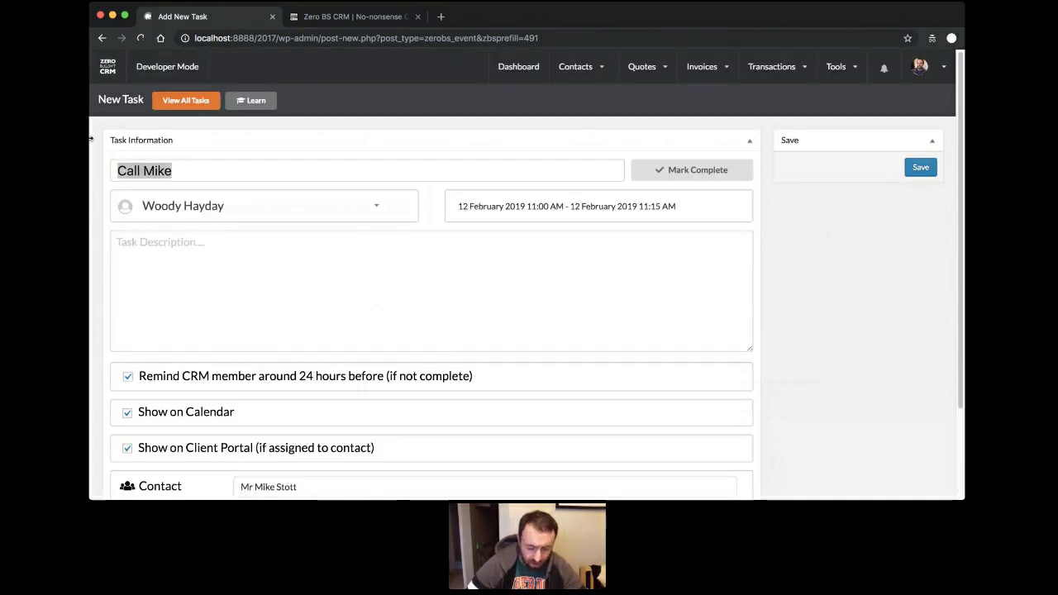
{"action": "type", "text": "Call do d"}
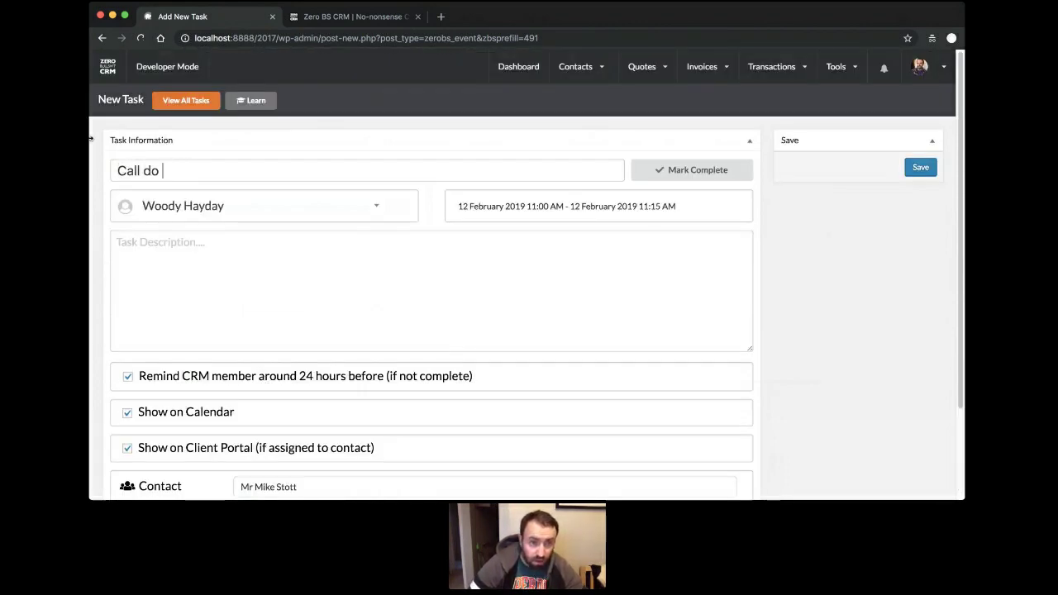
{"action": "key", "text": "BackSpace"}
{"action": "key", "text": "BackSpace"}
{"action": "key", "text": "BackSpace"}
{"action": "key", "text": "BackSpace"}
{"action": "type", "text": "to disc"}
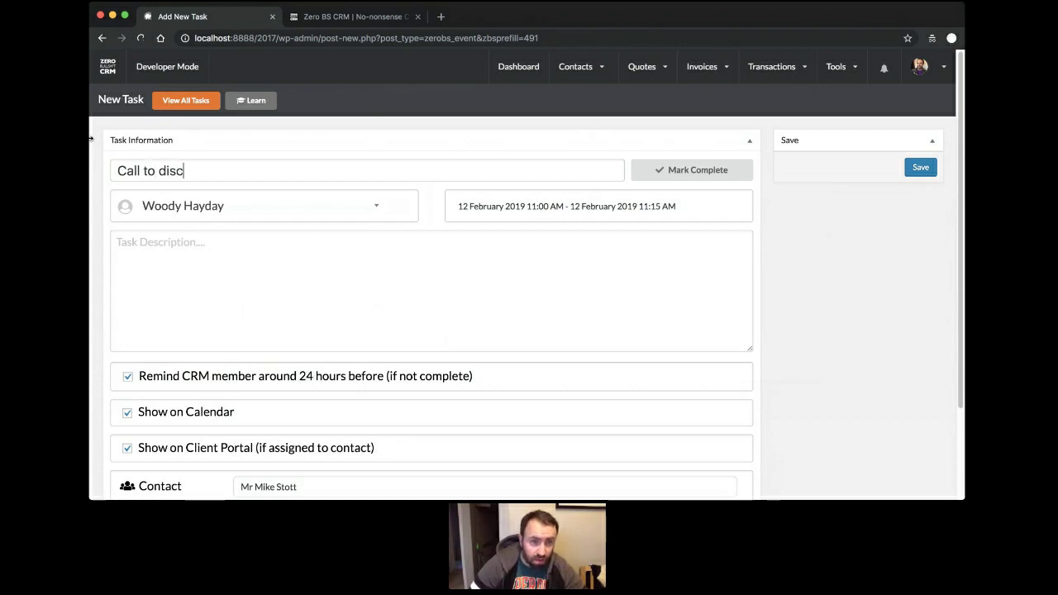
{"action": "type", "text": "uss enquir"}
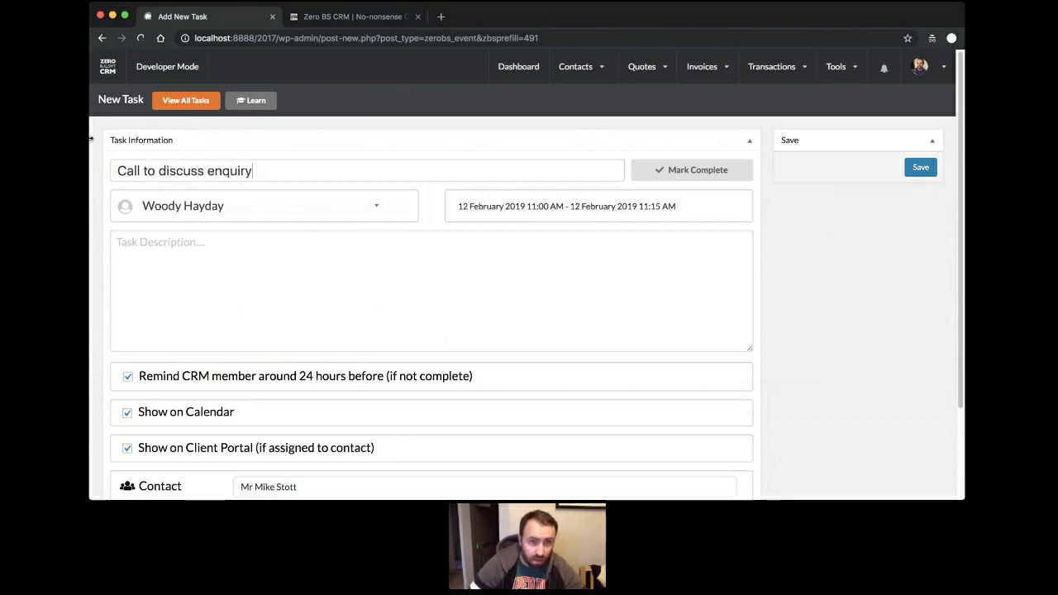
{"action": "type", "text": "y"}
{"action": "key", "text": "Tab"}
{"action": "key", "text": "Tab"}
{"action": "key", "text": "Tab"}
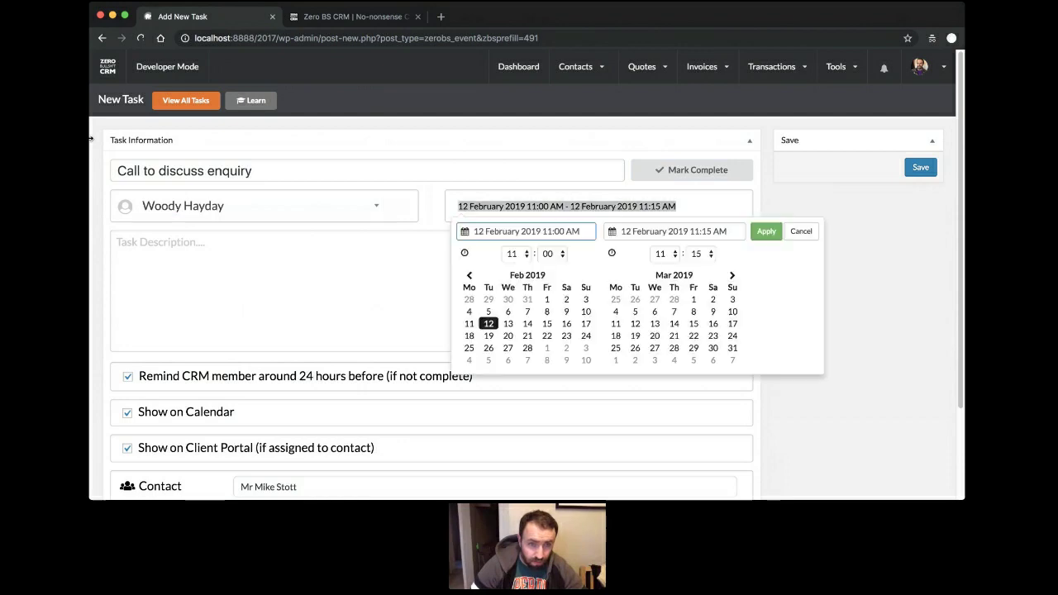
{"action": "key", "text": "Tab"}
{"action": "type", "text": "This wil"}
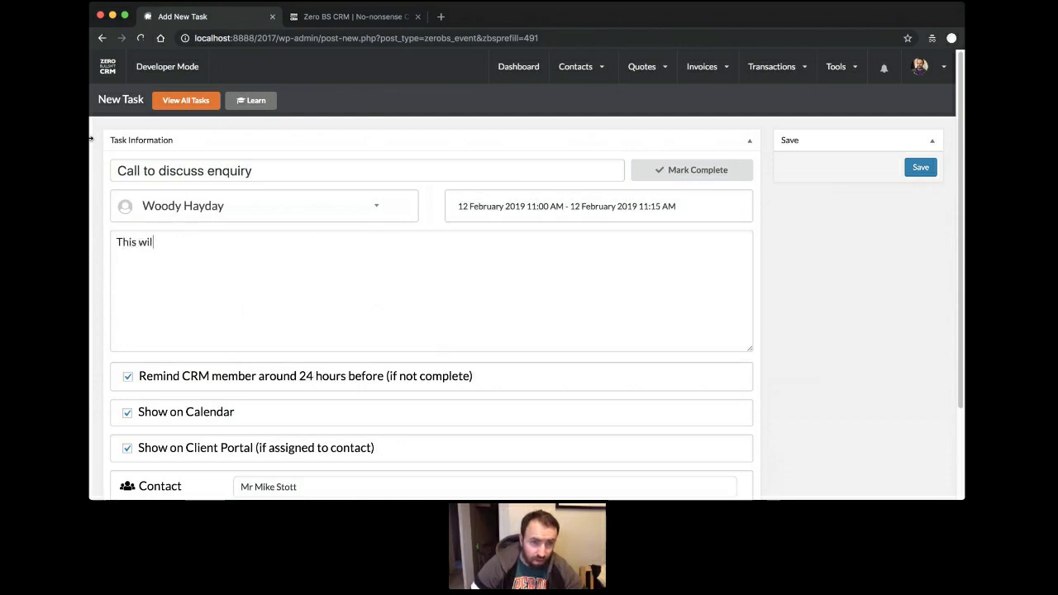
{"action": "type", "text": "l be a short call "}
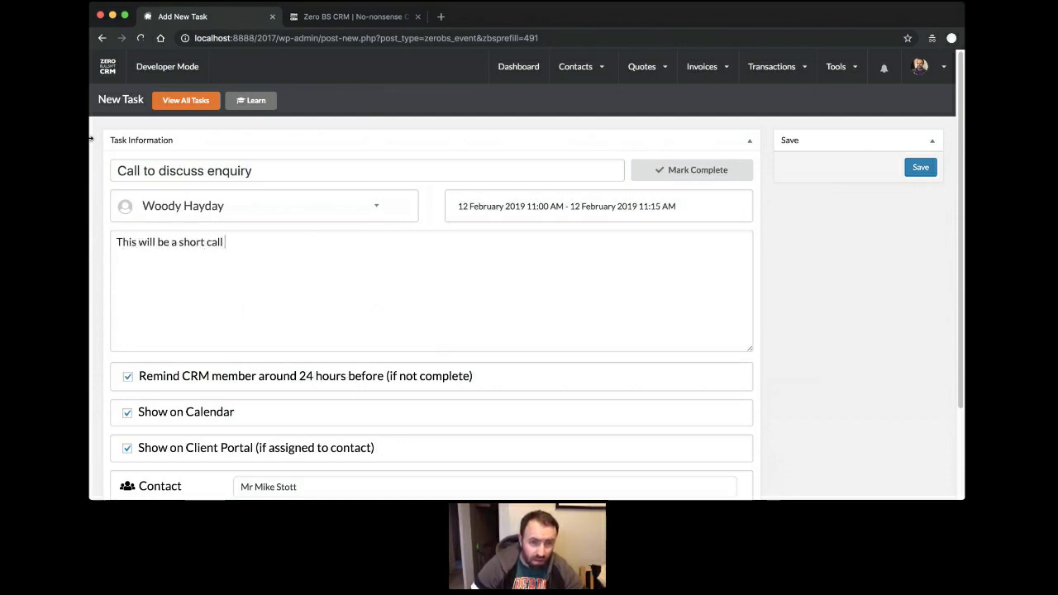
{"action": "type", "text": "to discous"}
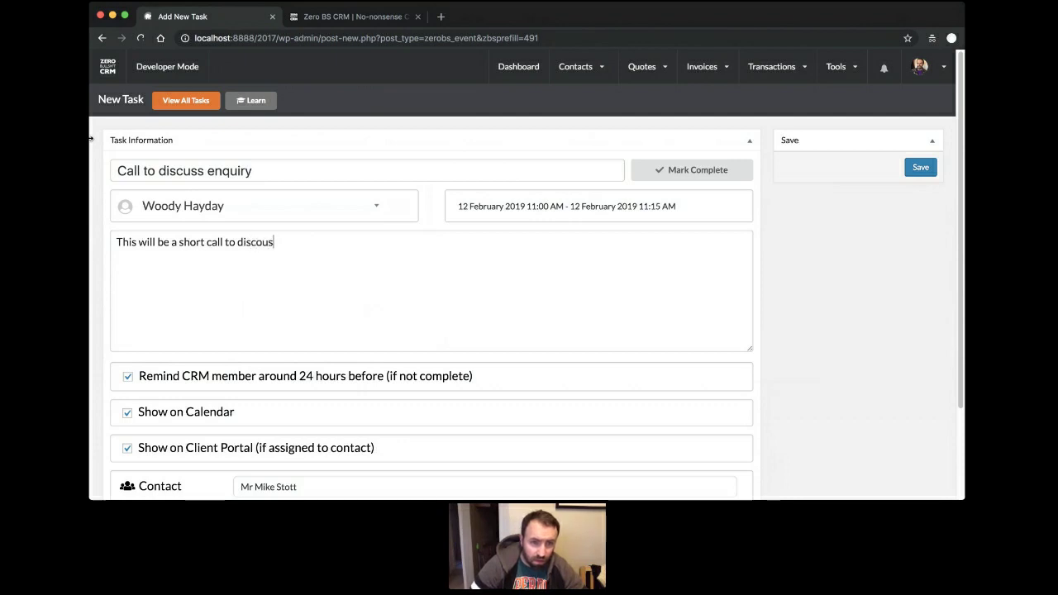
{"action": "key", "text": "BackSpace"}
{"action": "key", "text": "BackSpace"}
{"action": "key", "text": "BackSpace"}
{"action": "type", "text": "uss your enqui"}
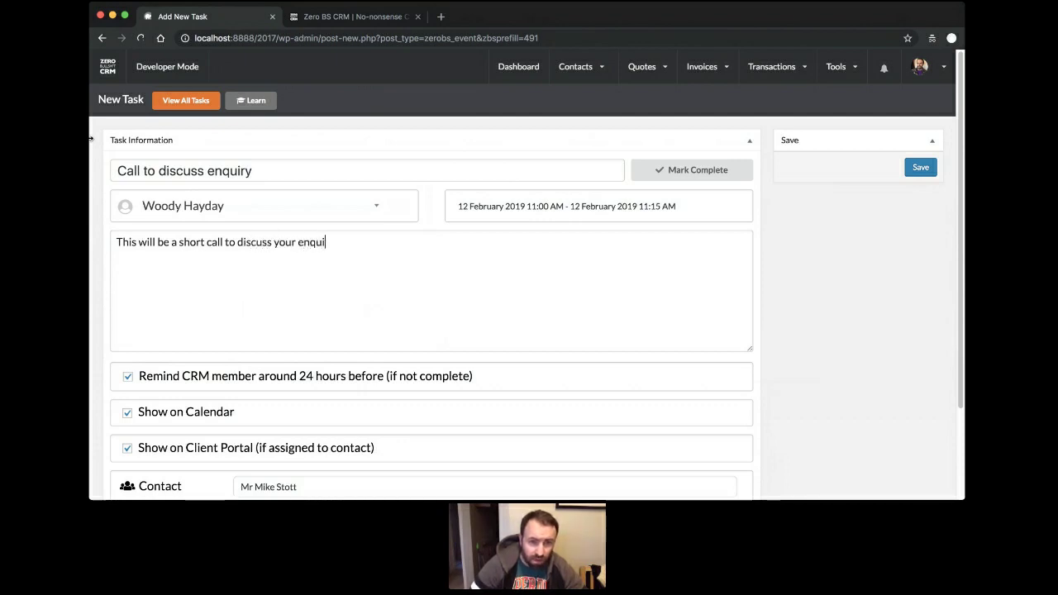
{"action": "type", "text": "ry about our aw"}
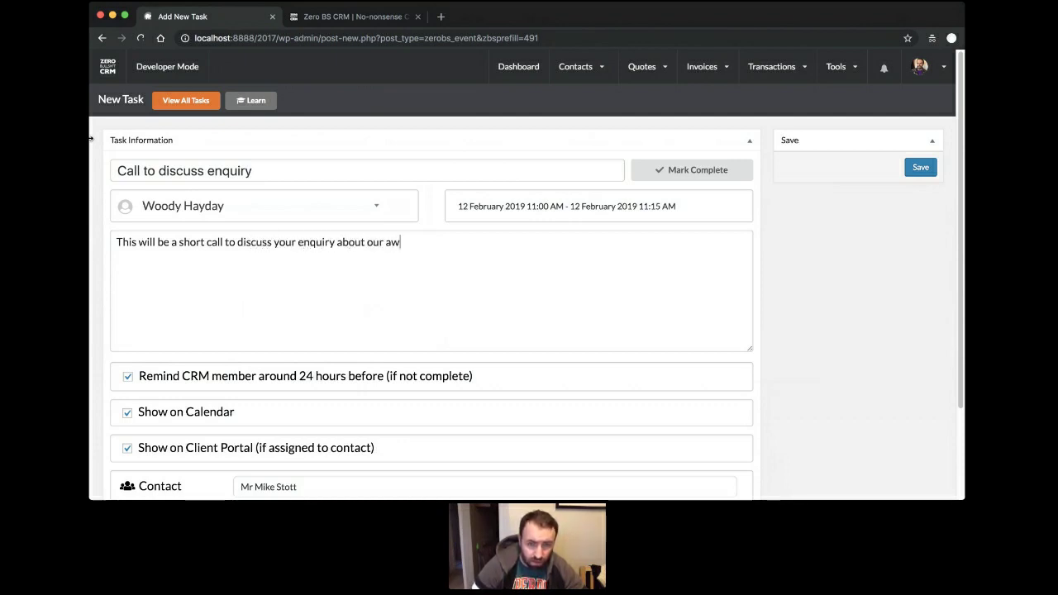
{"action": "type", "text": "esome products."}
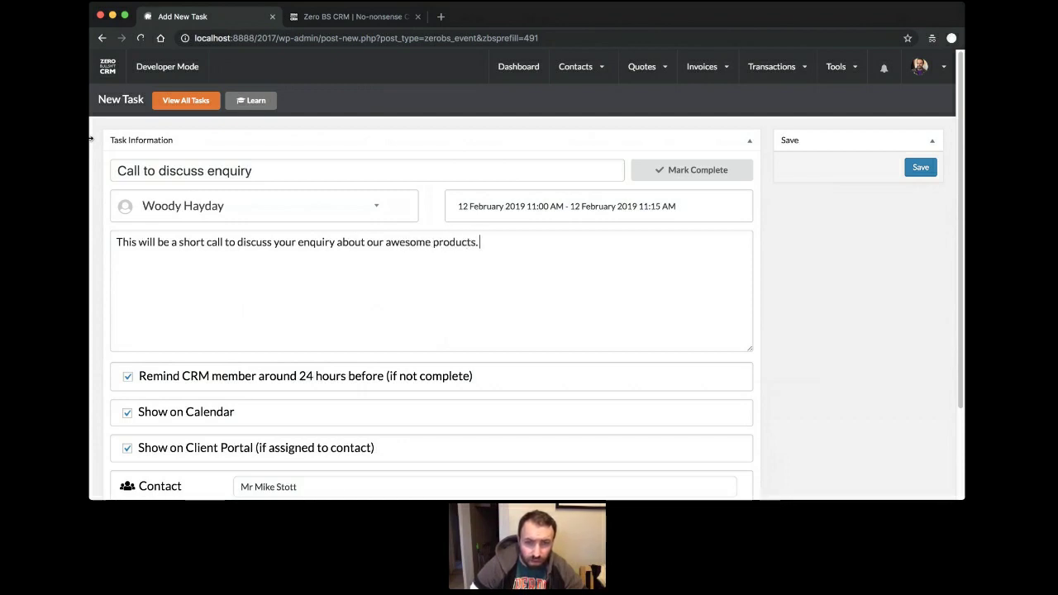
{"action": "left_click", "coordinate": [927, 174]}
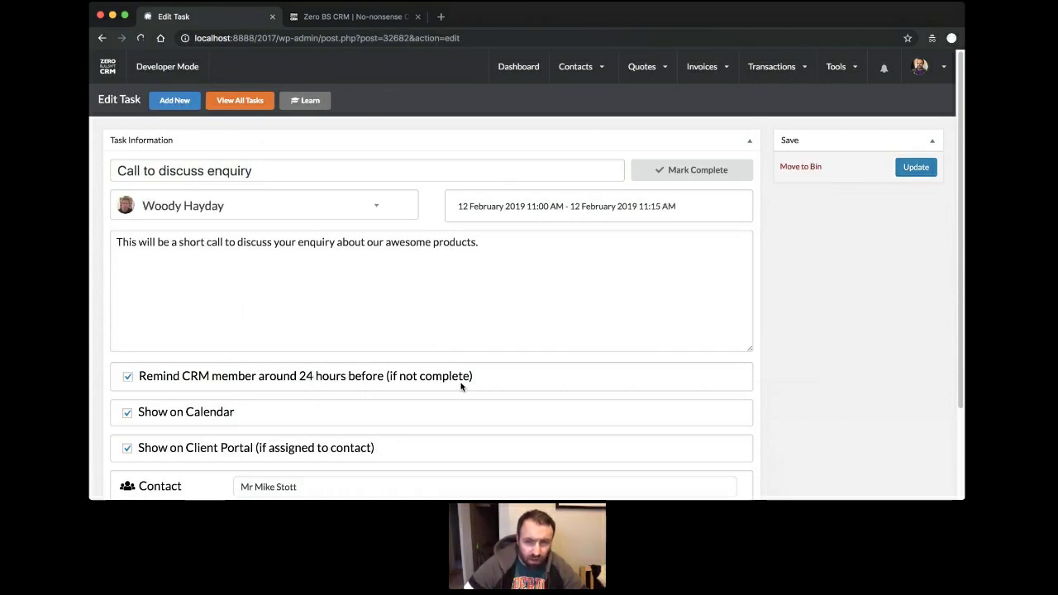
Change the task's date range to 15 February – 15 March 2019 and update it.
{"action": "left_click", "coordinate": [503, 199]}
{"action": "left_click", "coordinate": [548, 324]}
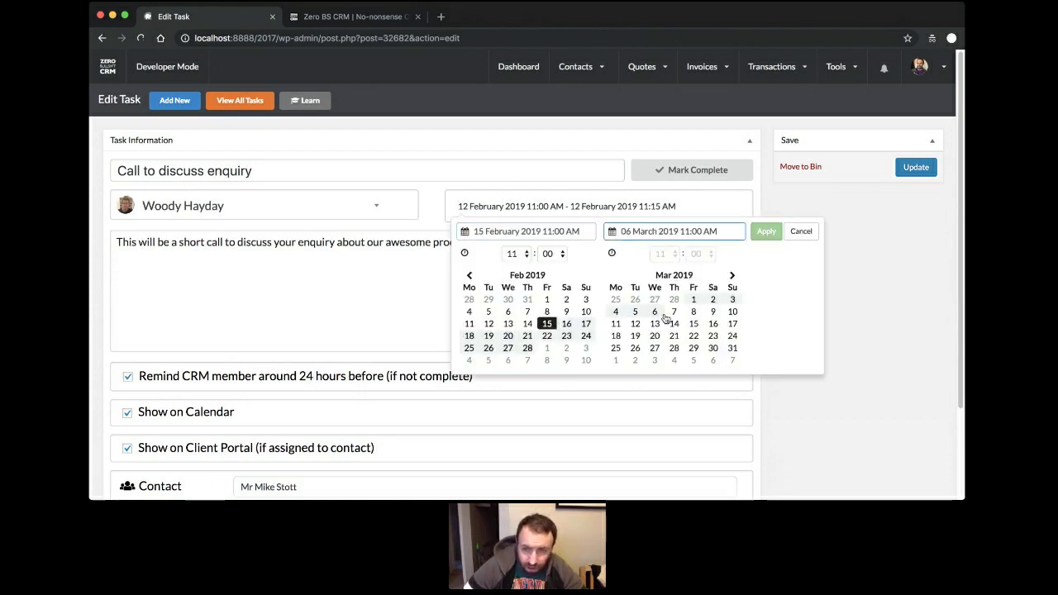
{"action": "left_click", "coordinate": [693, 323]}
{"action": "left_click", "coordinate": [765, 232]}
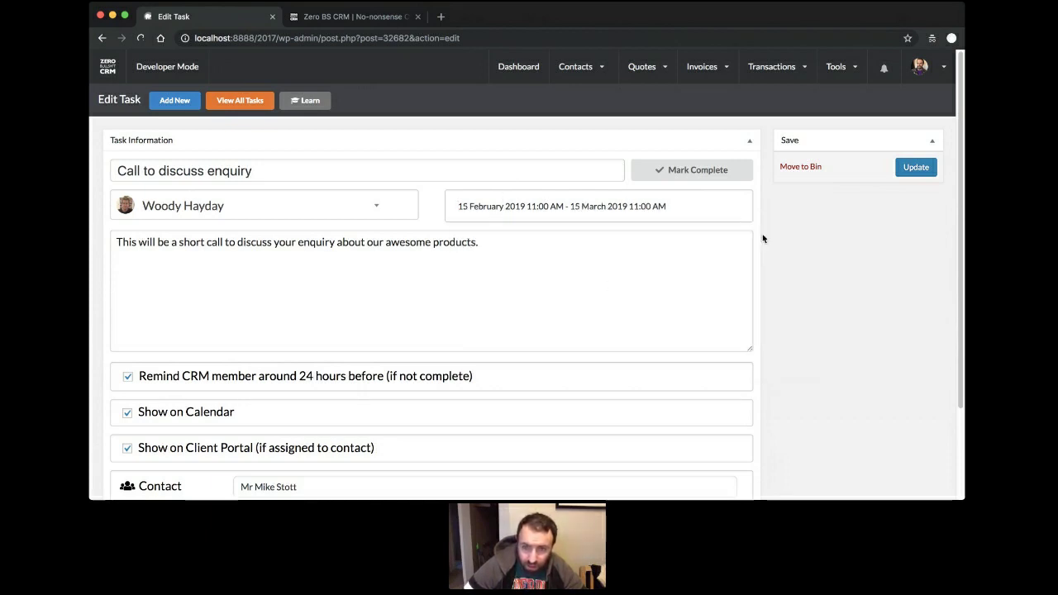
{"action": "left_click", "coordinate": [908, 170]}
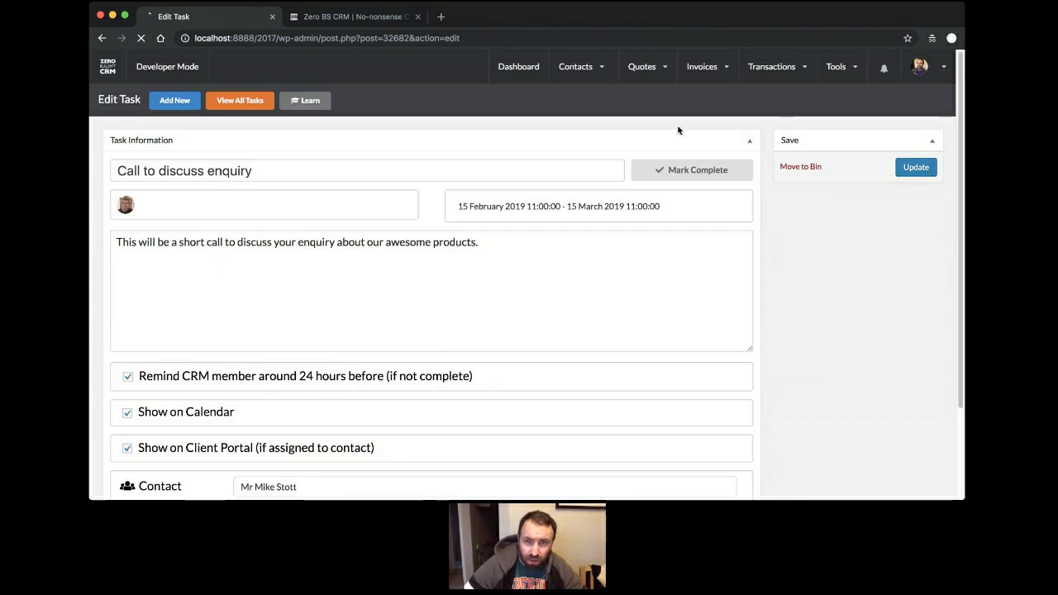
Open the Task Calendar for February 2019.
{"action": "mouse_move", "coordinate": [831, 72]}
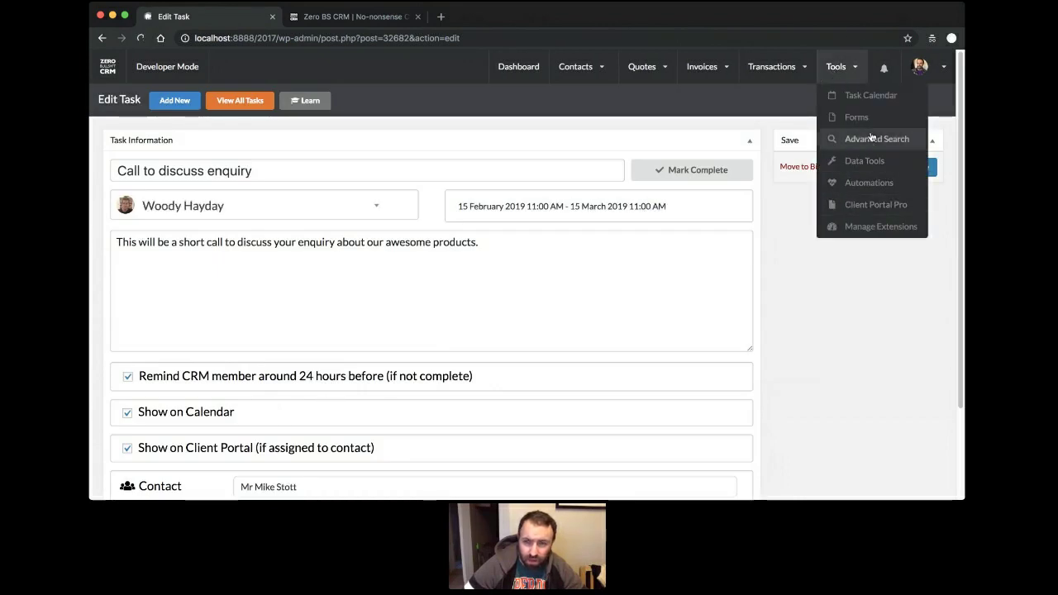
{"action": "scroll", "coordinate": [708, 362], "scroll_direction": "down", "scroll_amount": 3}
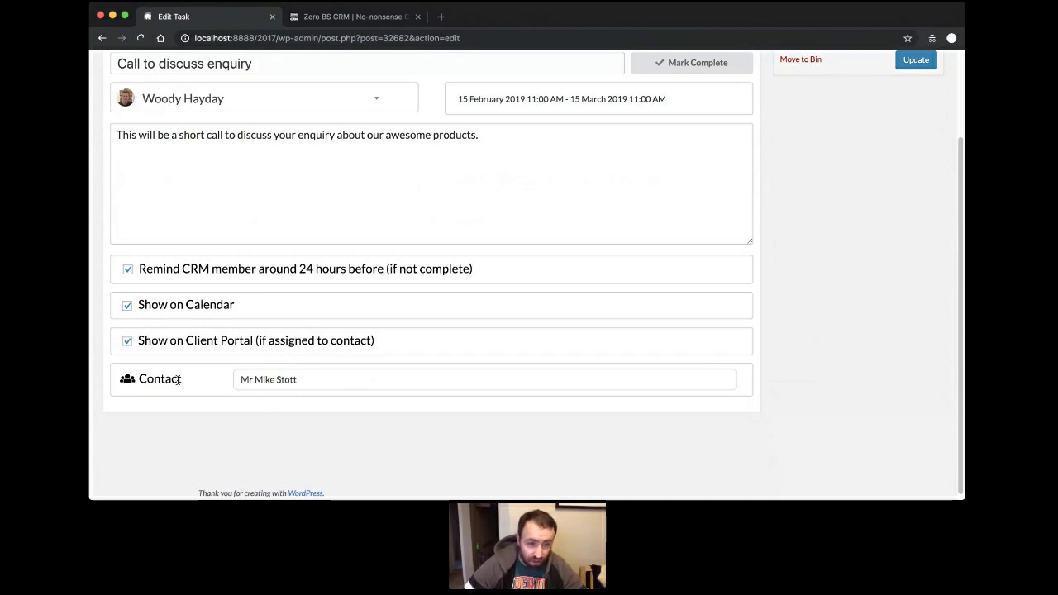
{"action": "scroll", "coordinate": [576, 302], "scroll_direction": "up", "scroll_amount": 3}
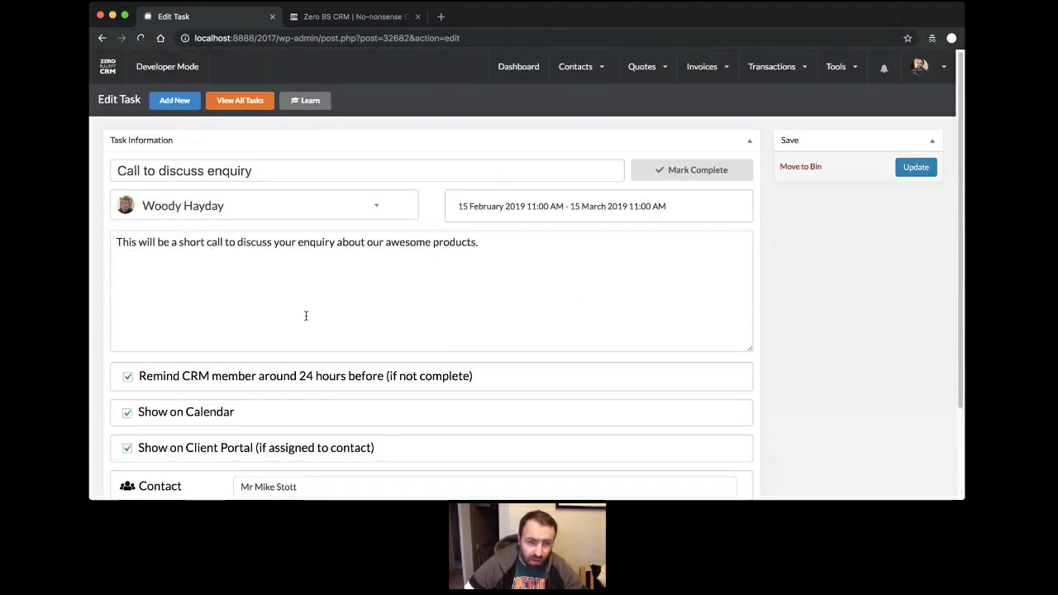
{"action": "scroll", "coordinate": [306, 316], "scroll_direction": "down", "scroll_amount": 1}
{"action": "scroll", "coordinate": [650, 400], "scroll_direction": "up", "scroll_amount": 1}
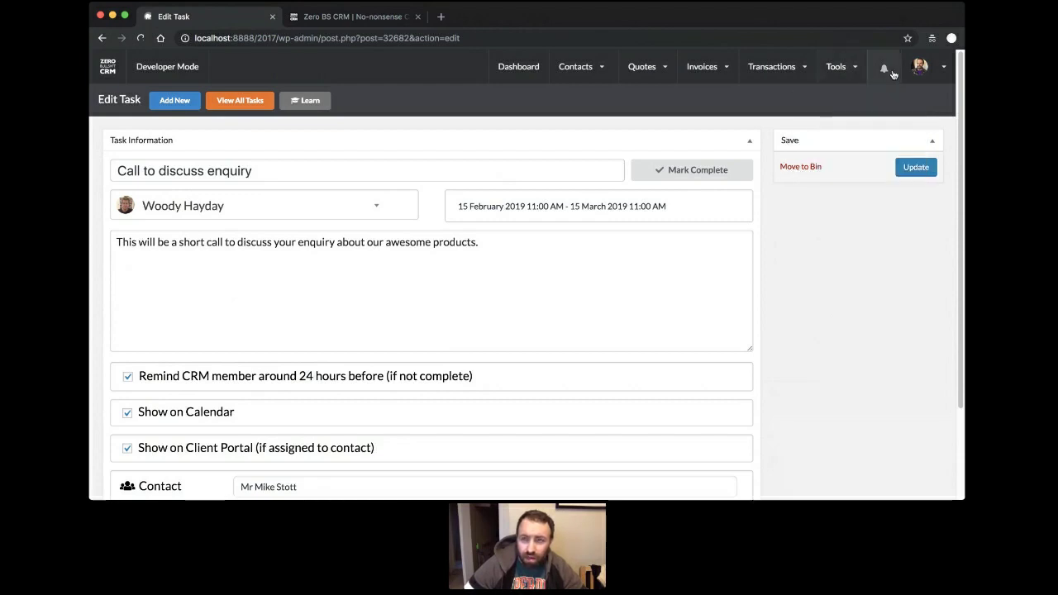
{"action": "mouse_move", "coordinate": [839, 68]}
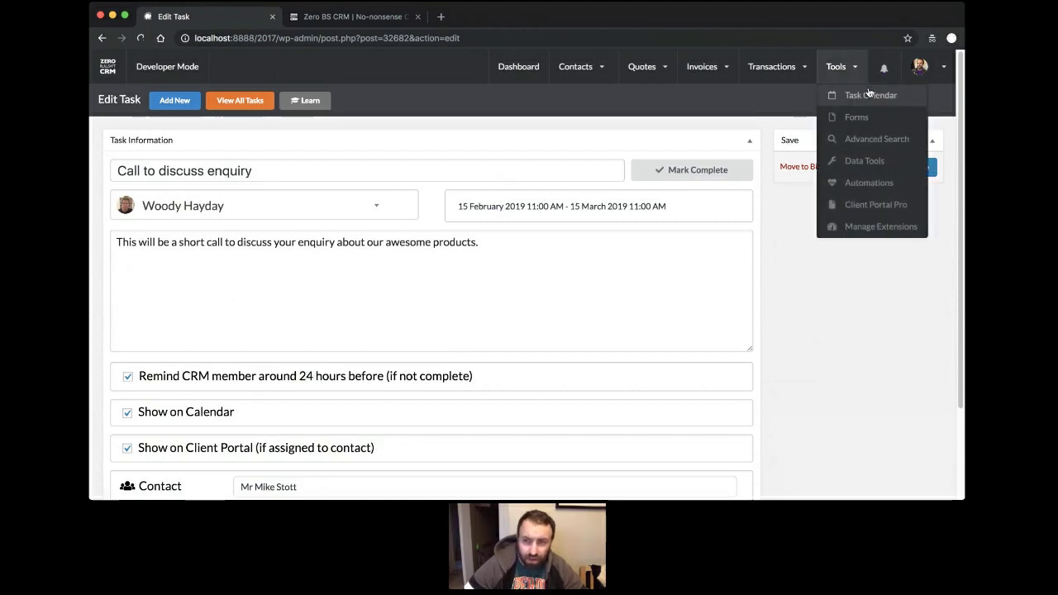
{"action": "left_click", "coordinate": [871, 96]}
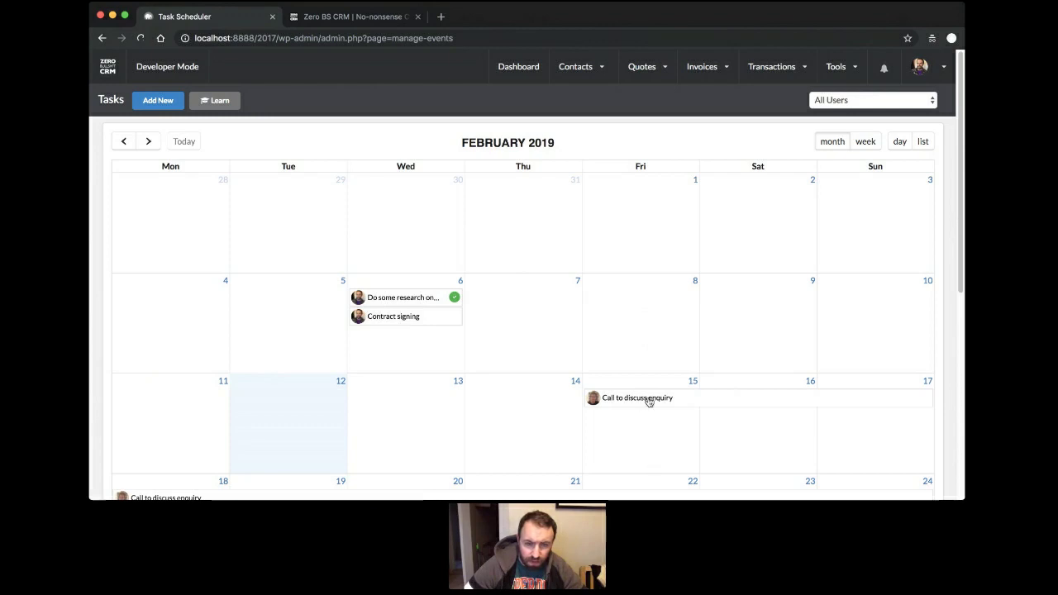
Change the Call to discuss enquiry task to 15 February, 11:00–11:15 AM, and save it.
{"action": "scroll", "coordinate": [649, 401], "scroll_direction": "down", "scroll_amount": 5}
{"action": "scroll", "coordinate": [649, 401], "scroll_direction": "up", "scroll_amount": 5}
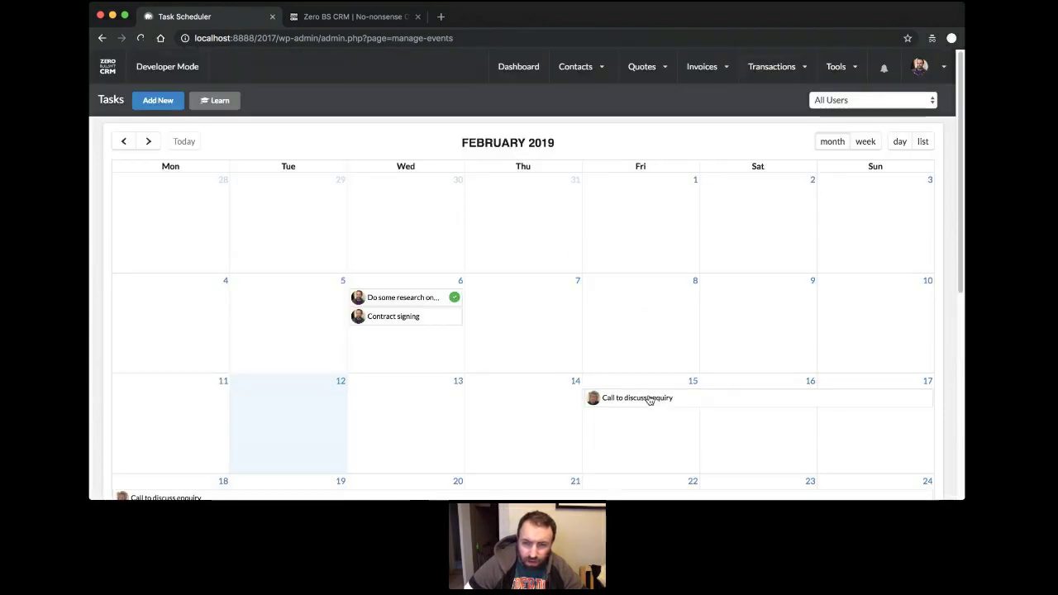
{"action": "left_click", "coordinate": [642, 397]}
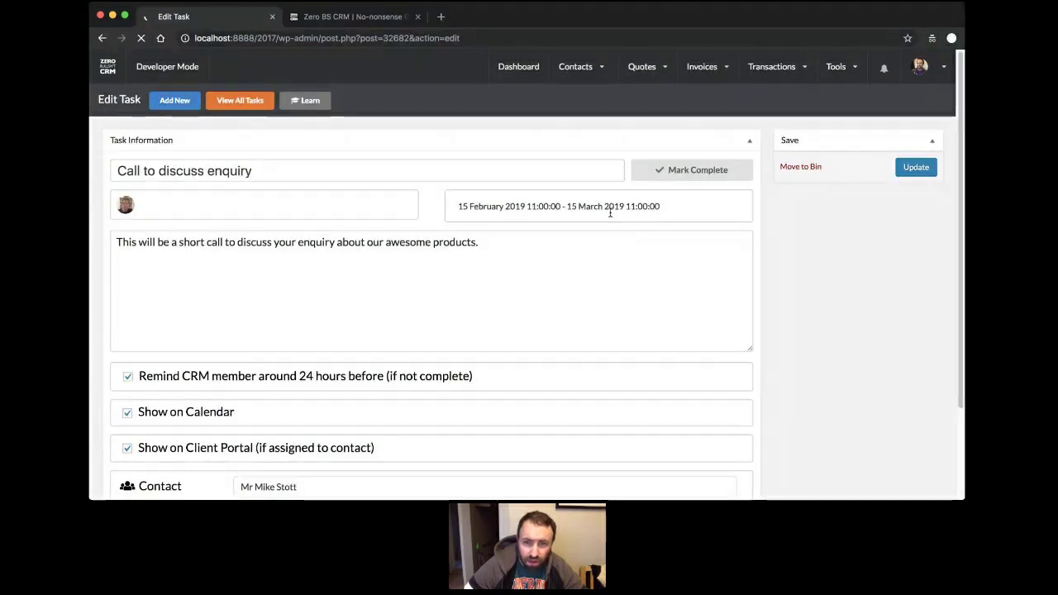
{"action": "left_click", "coordinate": [610, 213]}
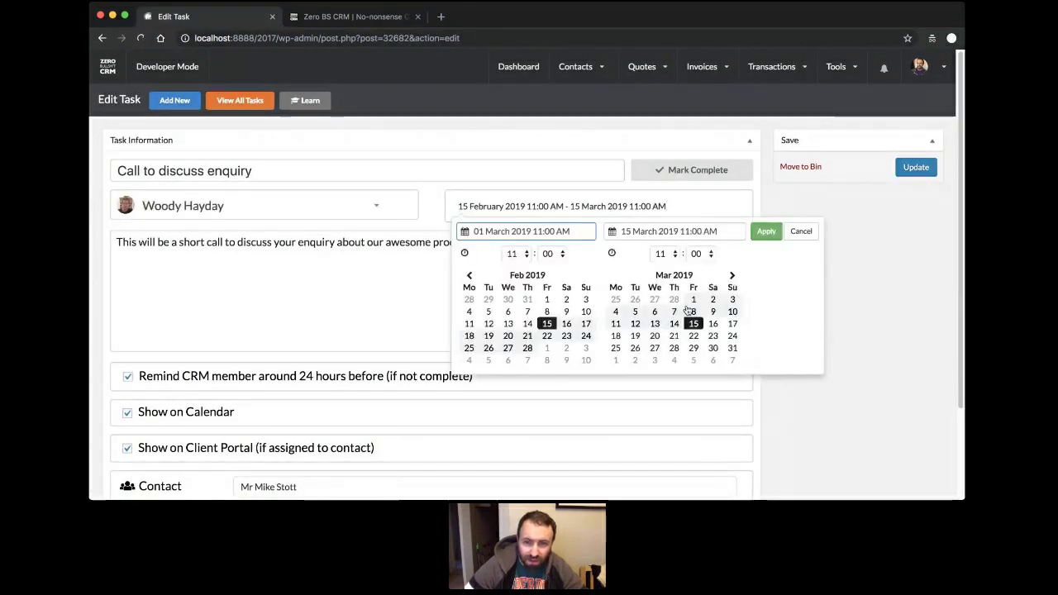
{"action": "double_click", "coordinate": [547, 324]}
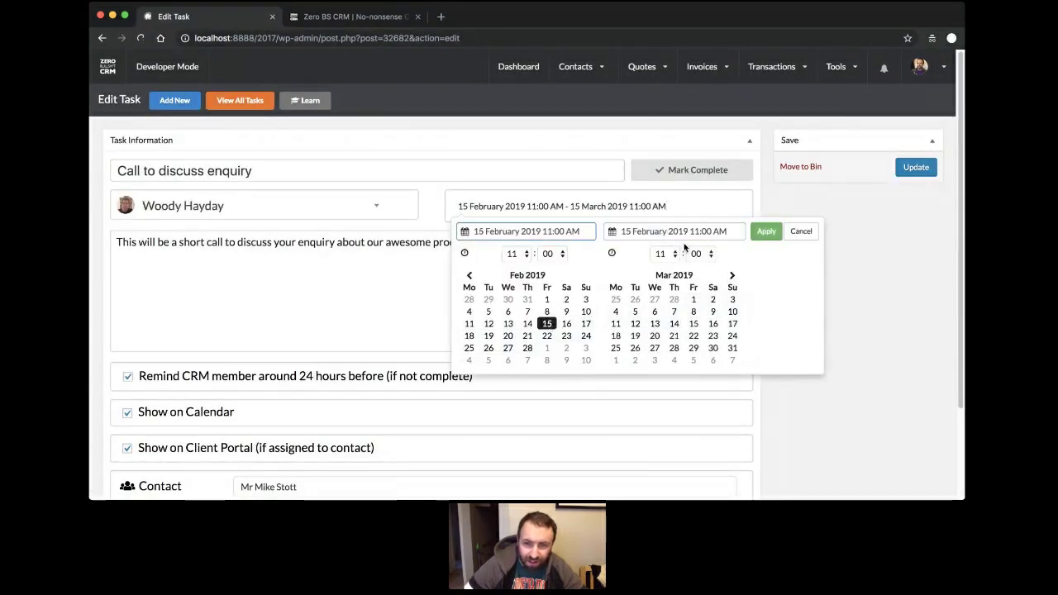
{"action": "key", "text": "Down"}
{"action": "left_click", "coordinate": [765, 232]}
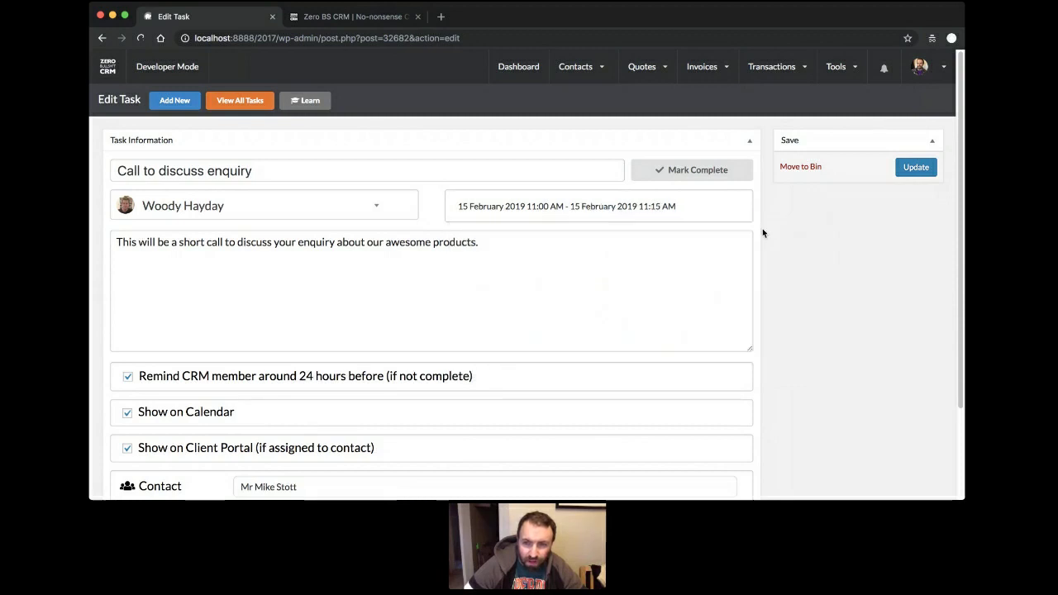
{"action": "left_click", "coordinate": [915, 168]}
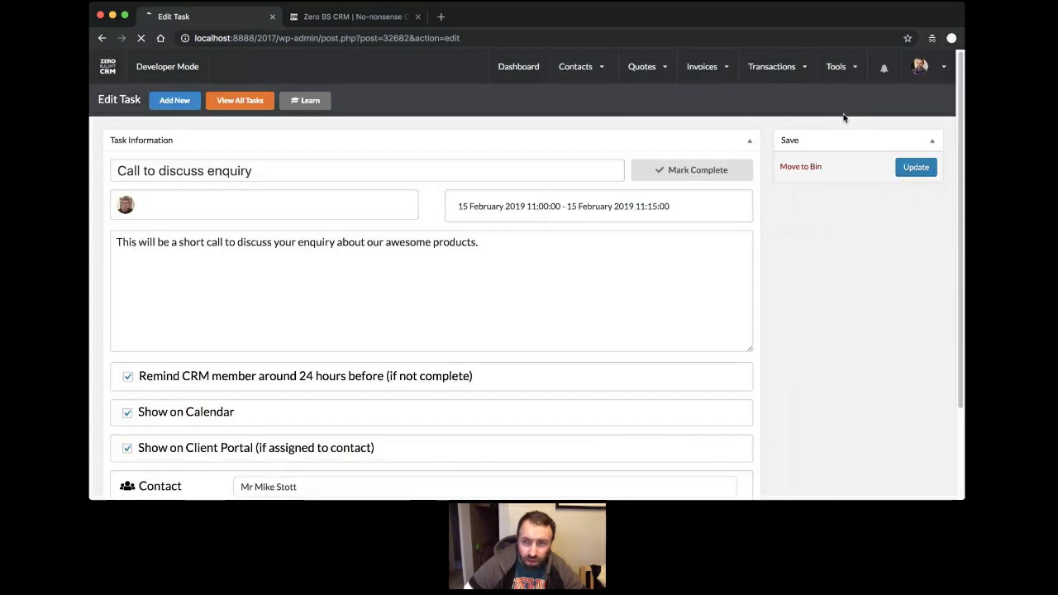
Open Tools > Task Calendar to check the February tasks, then select the address's end.
{"action": "mouse_move", "coordinate": [838, 67]}
{"action": "left_click", "coordinate": [866, 97]}
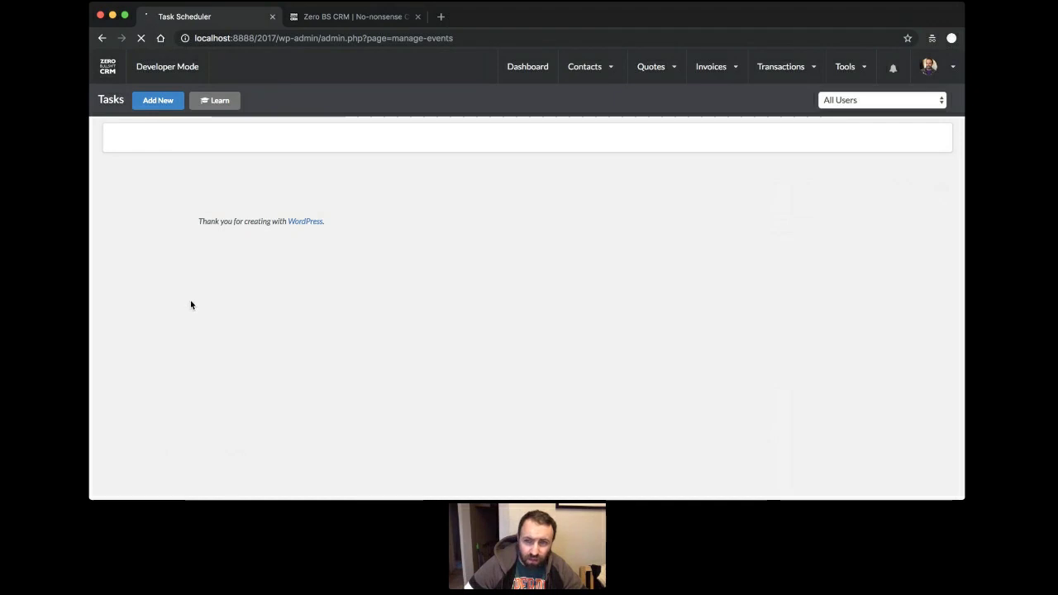
{"action": "scroll", "coordinate": [364, 208], "scroll_direction": "down", "scroll_amount": 3}
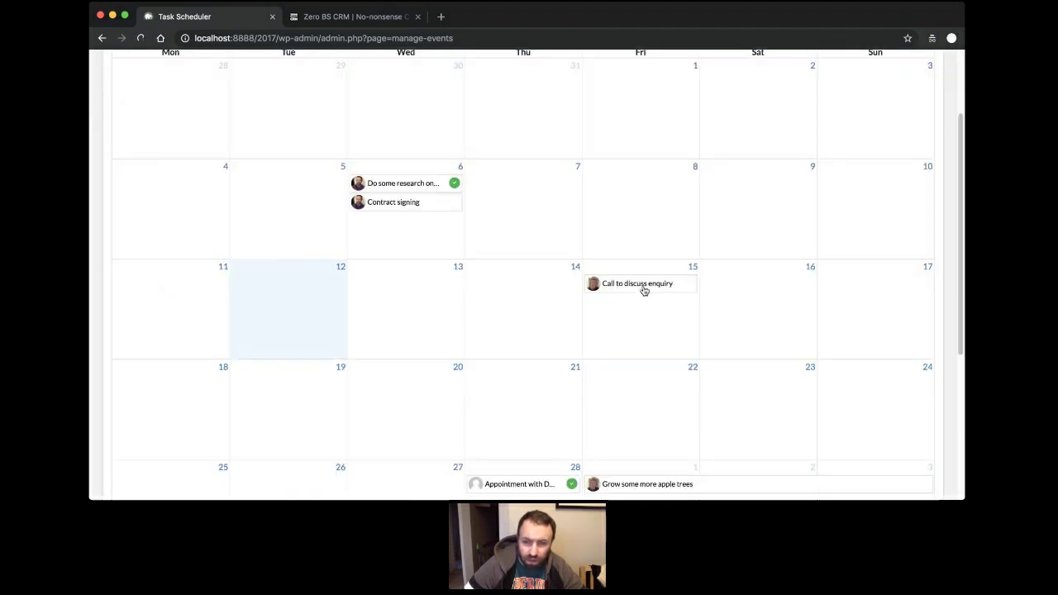
{"action": "scroll", "coordinate": [644, 290], "scroll_direction": "up", "scroll_amount": 3}
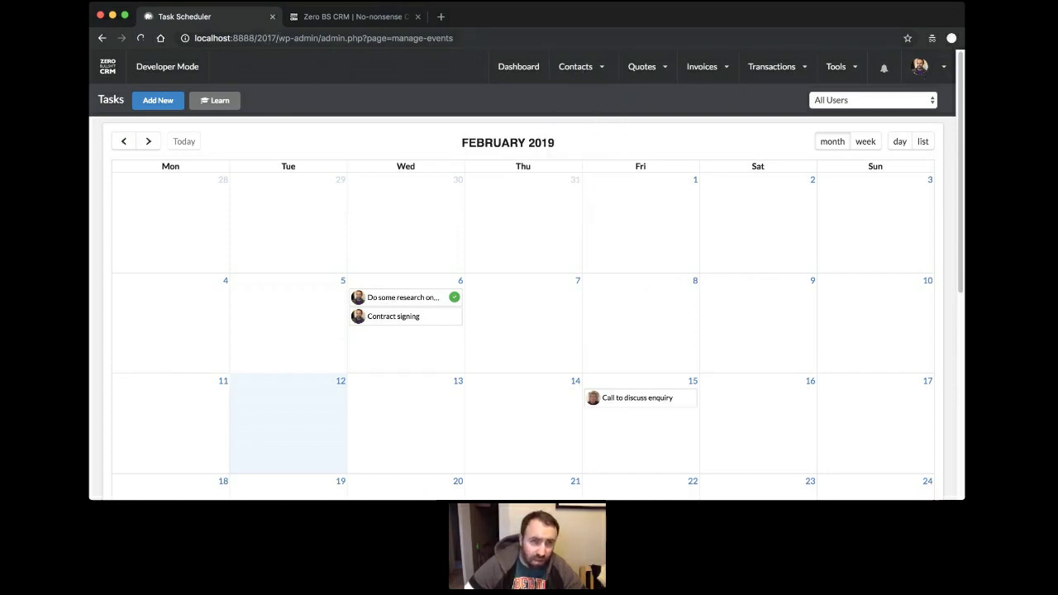
{"action": "left_click_drag", "start_coordinate": [285, 38], "coordinate": [309, 62]}
Go to the /clients/ portal page and open its Appointments list.
{"action": "key", "text": "BackSpace"}
{"action": "key", "text": "BackSpace"}
{"action": "type", "text": "calhost:8888/2017/c"}
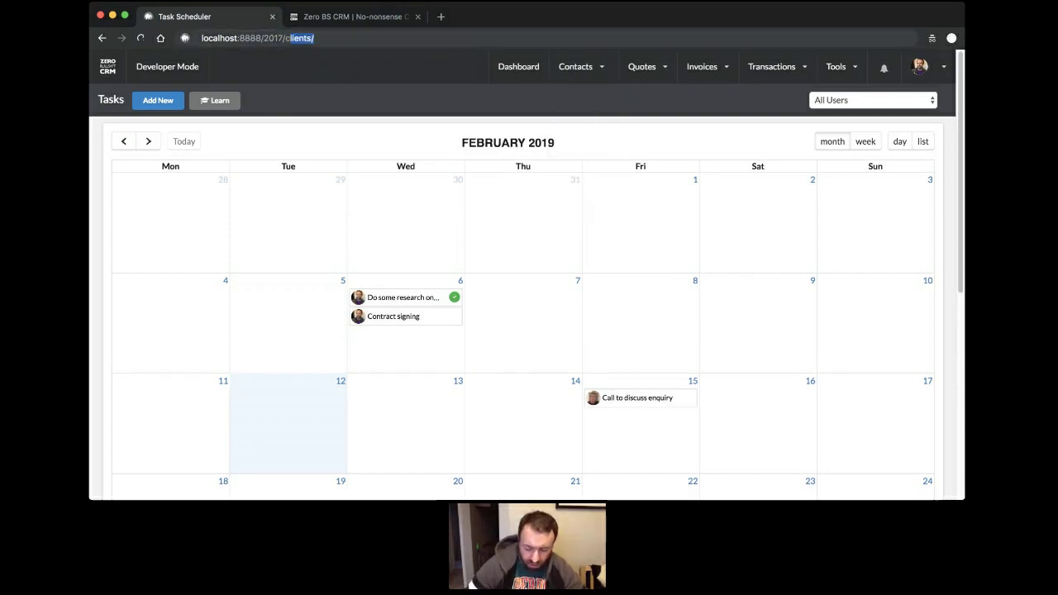
{"action": "key", "text": "Return"}
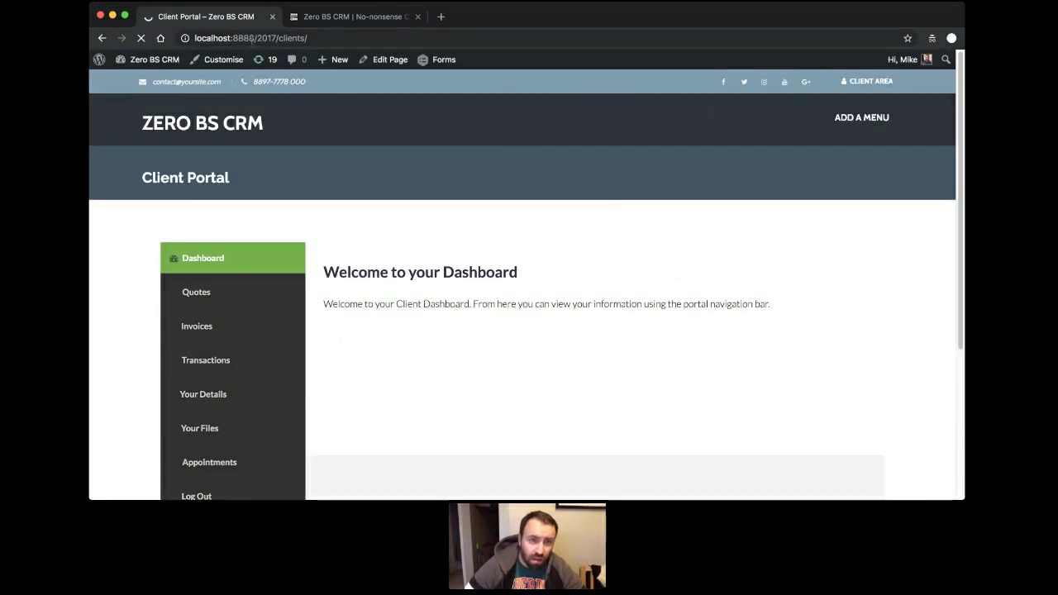
{"action": "scroll", "coordinate": [322, 147], "scroll_direction": "down", "scroll_amount": 2}
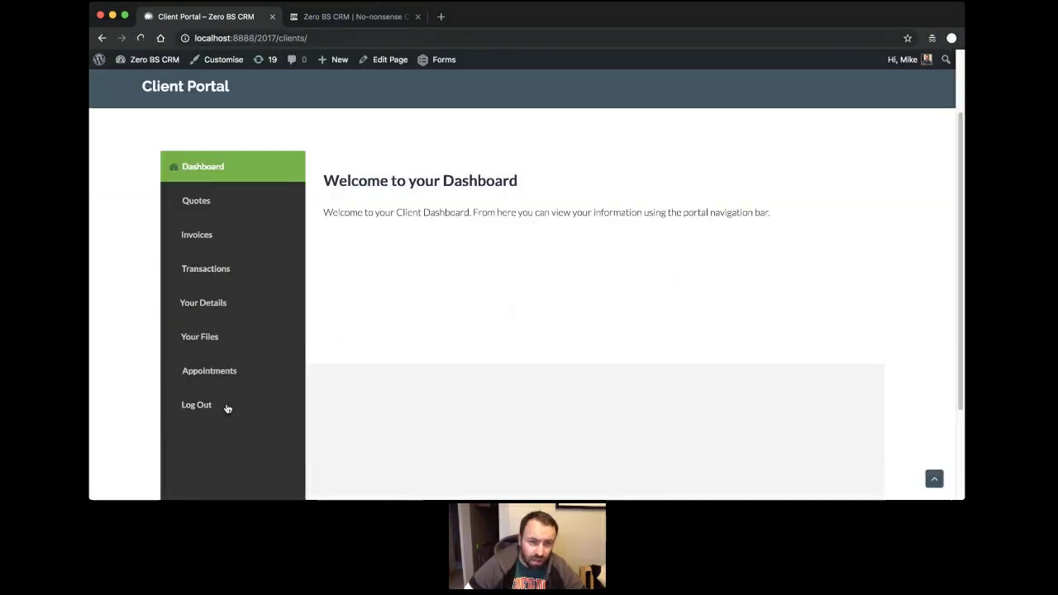
{"action": "left_click", "coordinate": [214, 374]}
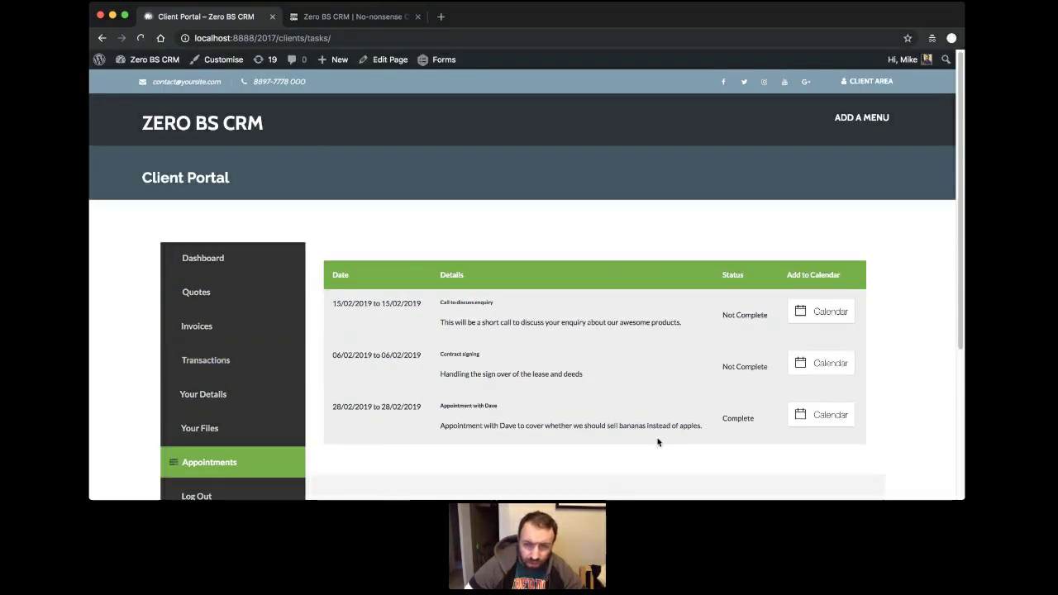
Check the enquiry call's add-to-calendar options, then return to the client portal tab.
{"action": "scroll", "coordinate": [657, 439], "scroll_direction": "down", "scroll_amount": 1}
{"action": "left_click_drag", "start_coordinate": [450, 276], "coordinate": [507, 283]}
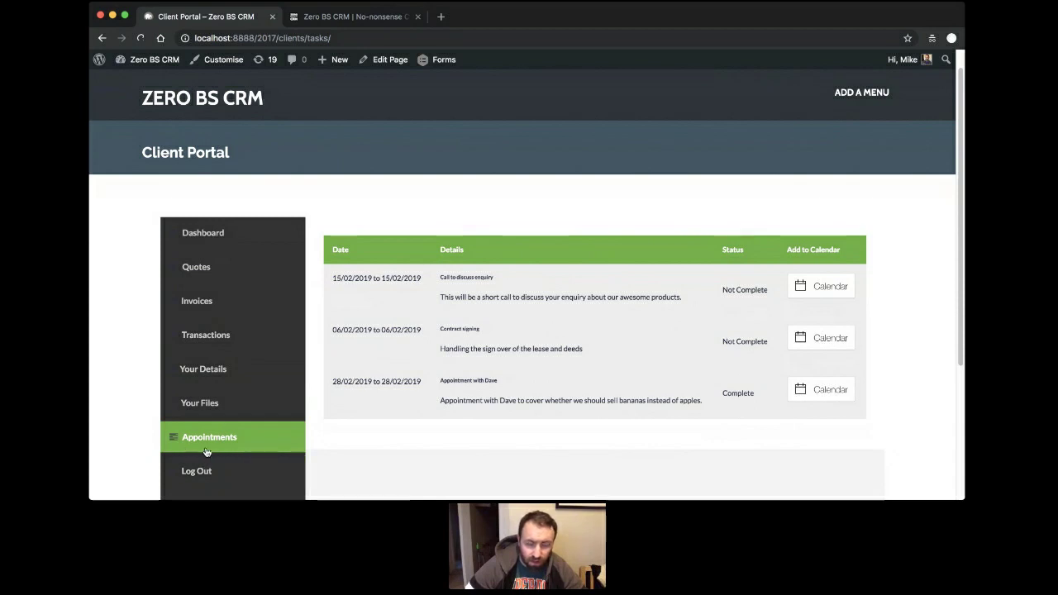
{"action": "left_click", "coordinate": [829, 286]}
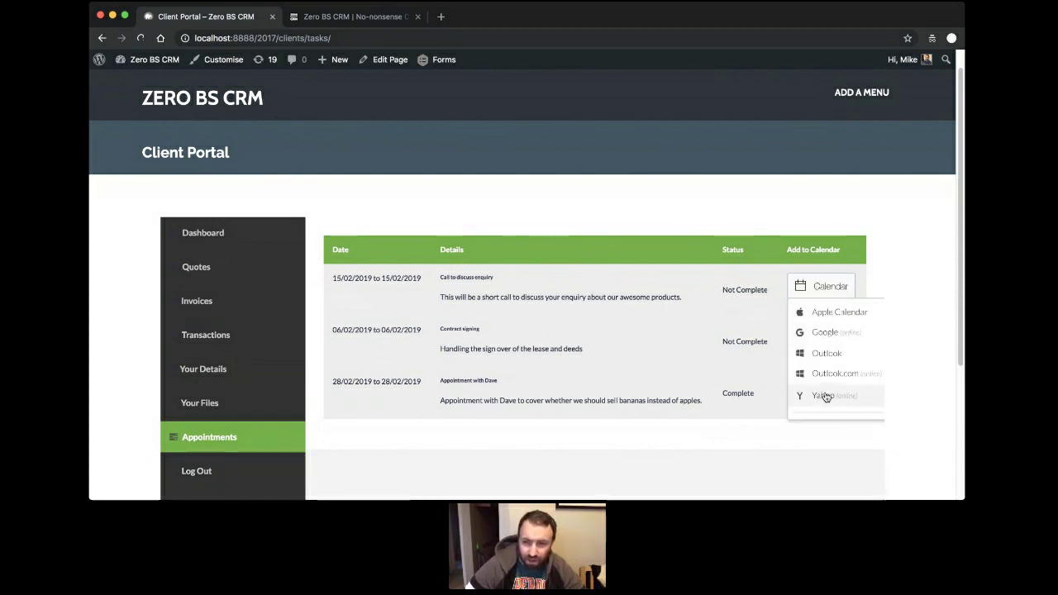
{"action": "left_click", "coordinate": [881, 252]}
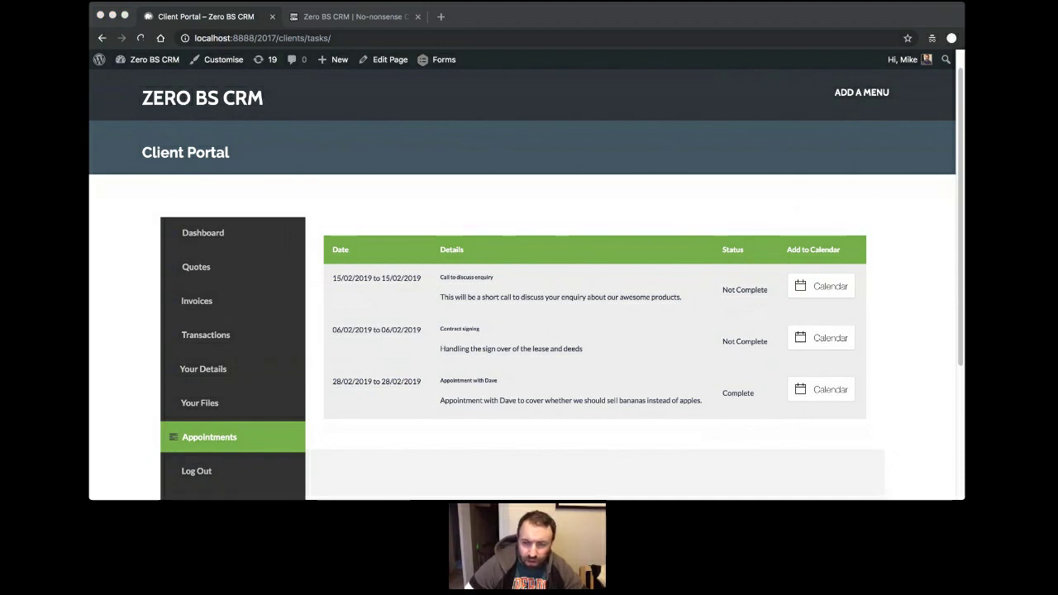
{"action": "left_click", "coordinate": [599, 332]}
{"action": "left_click", "coordinate": [343, 27]}
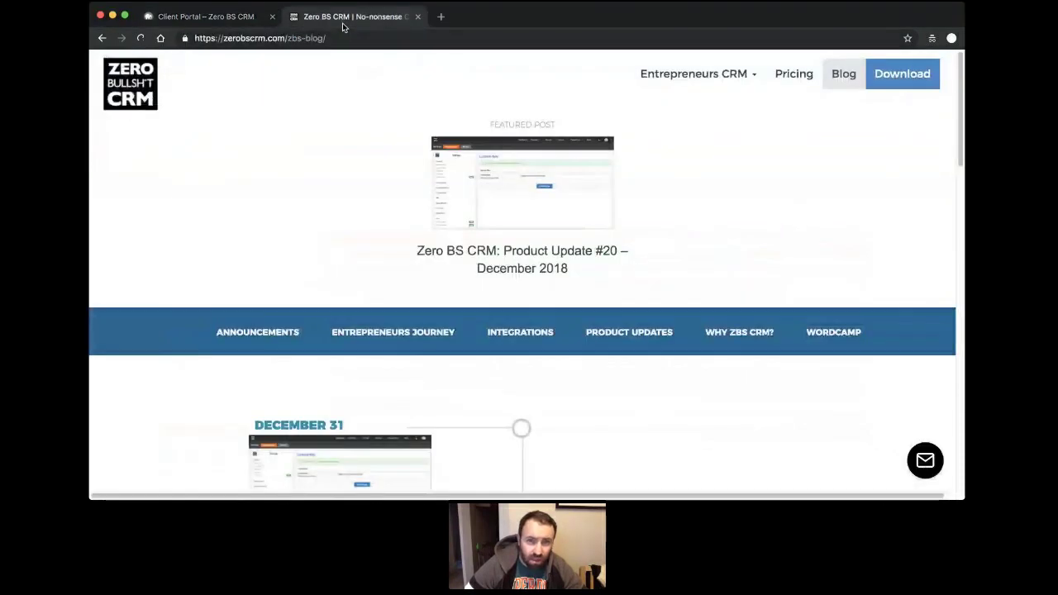
{"action": "left_click", "coordinate": [276, 26]}
Go to the WordPress admin Dashboard, then into the Zero BS CRM area toward Task Calendar.
{"action": "mouse_move", "coordinate": [149, 60]}
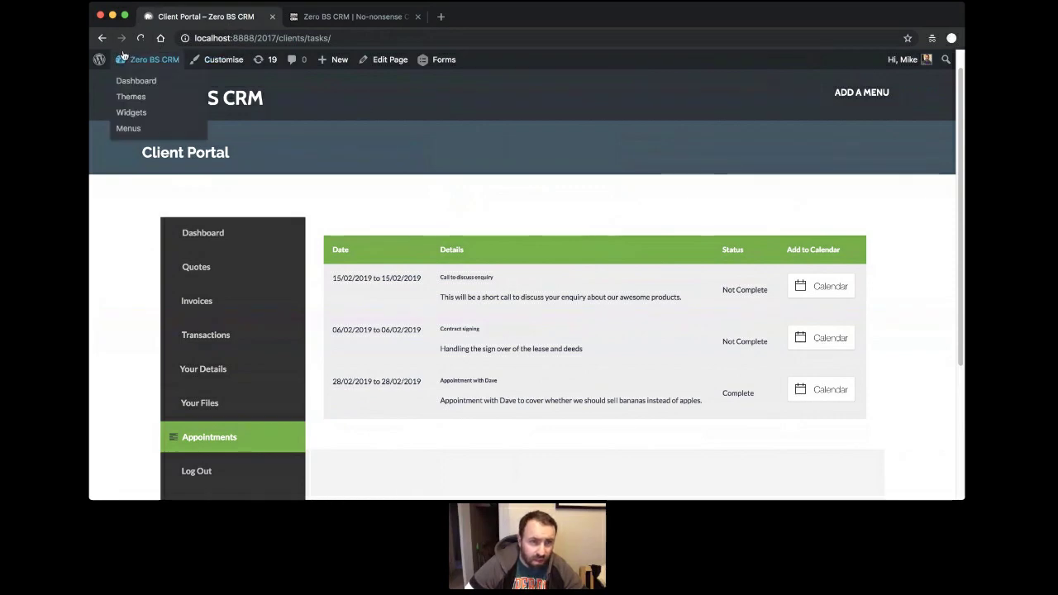
{"action": "left_click", "coordinate": [145, 82]}
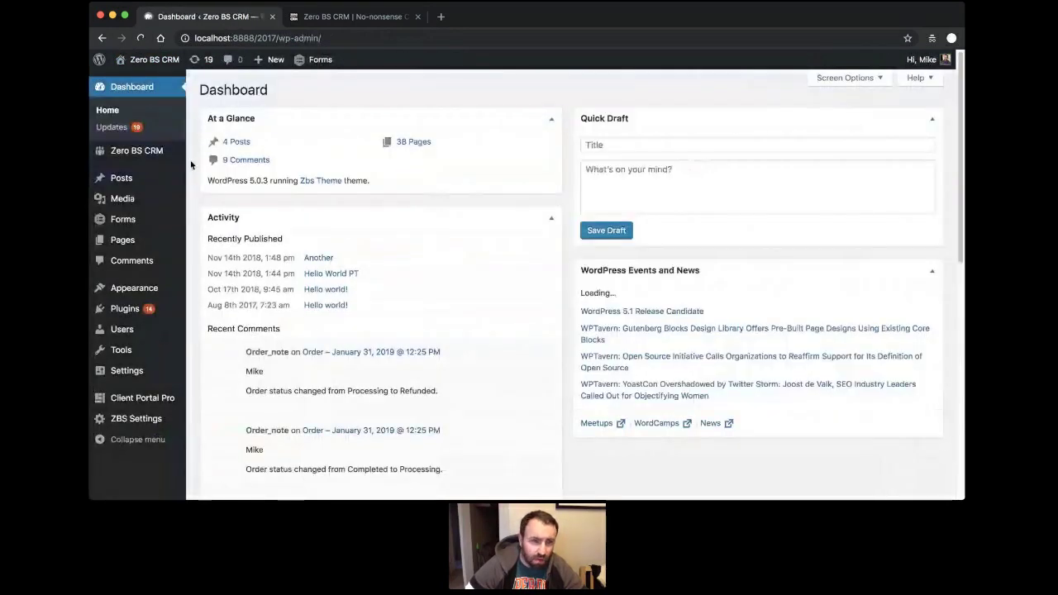
{"action": "left_click", "coordinate": [129, 156]}
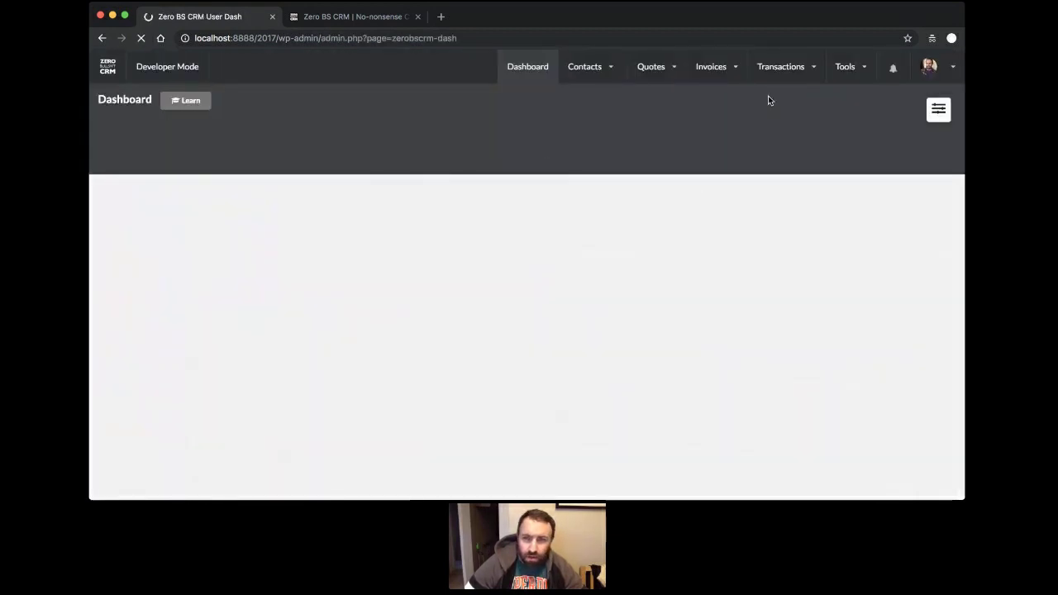
{"action": "mouse_move", "coordinate": [846, 79]}
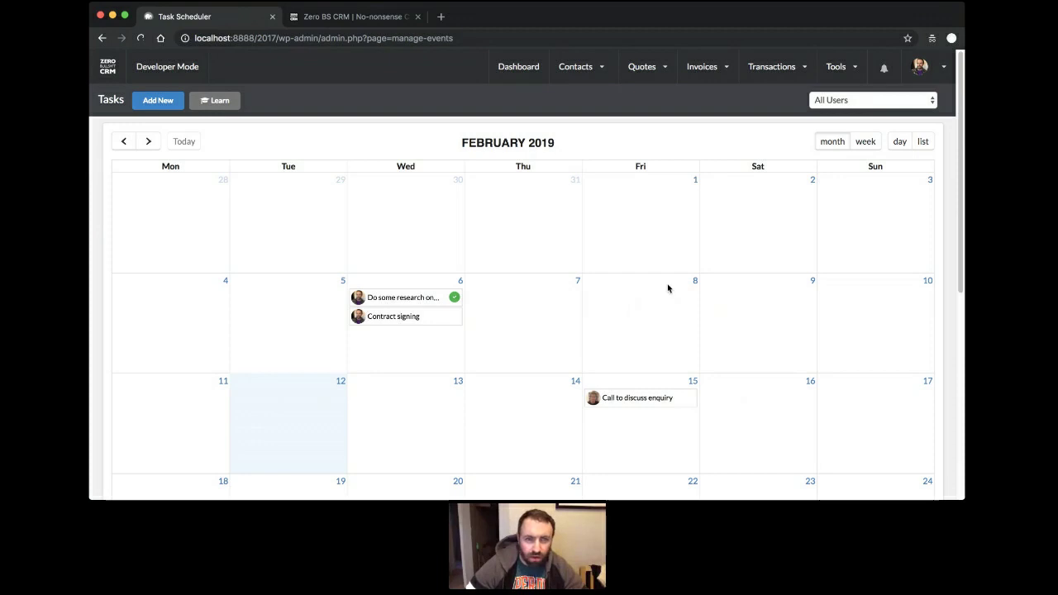
Start a new task named 'Mike AWOL' and assign its owner.
{"action": "left_click", "coordinate": [157, 102]}
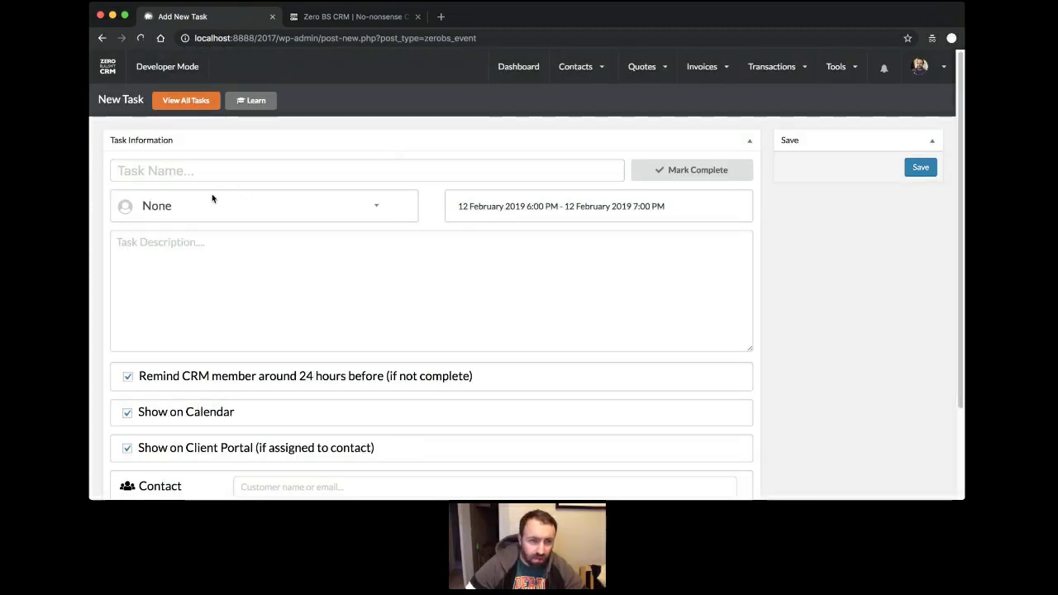
{"action": "left_click", "coordinate": [234, 212]}
{"action": "scroll", "coordinate": [217, 298], "scroll_direction": "down", "scroll_amount": 2}
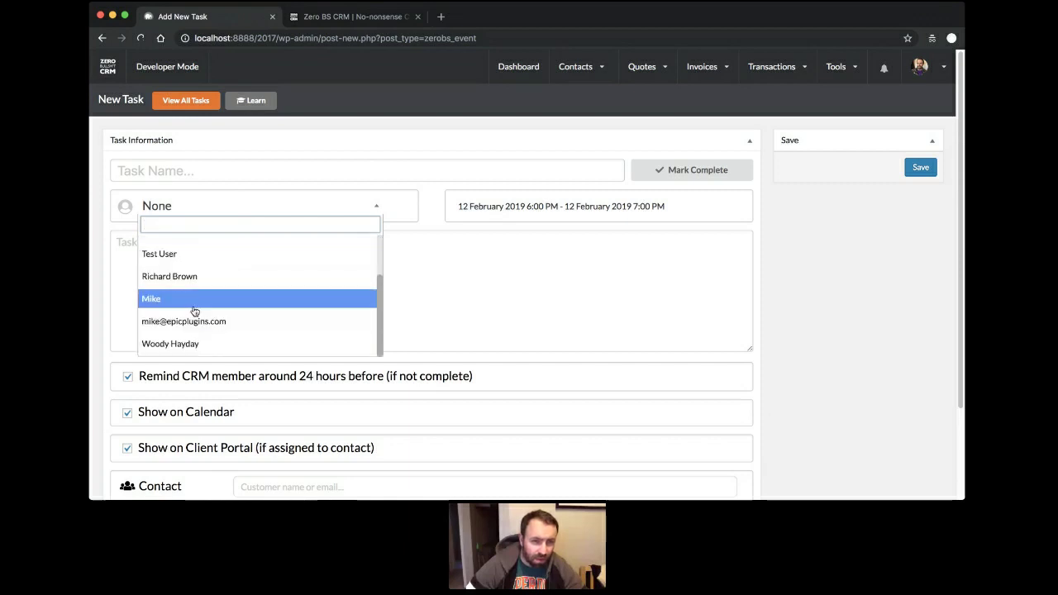
{"action": "left_click", "coordinate": [195, 308]}
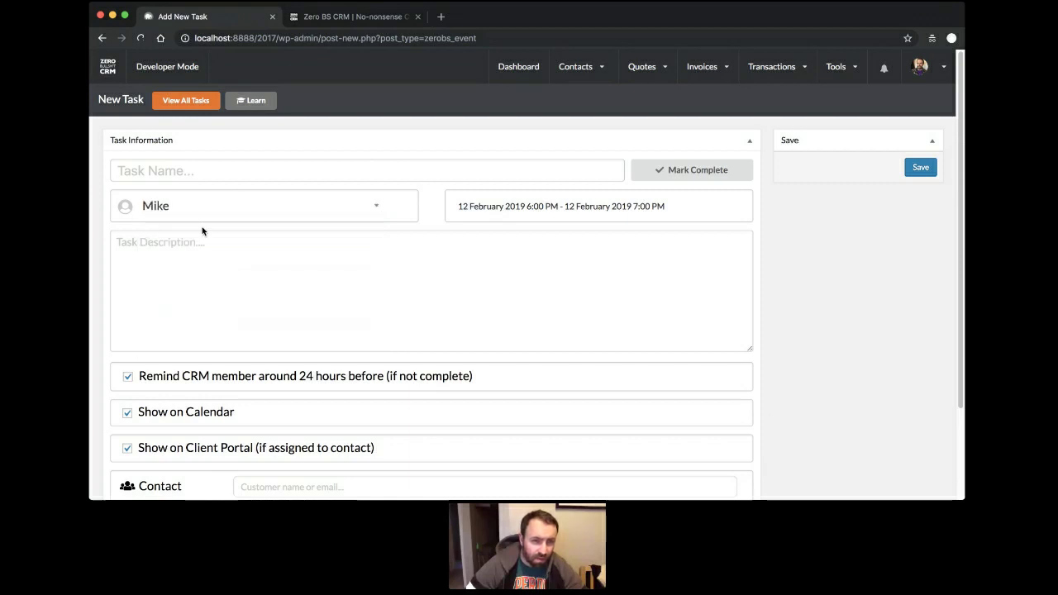
{"action": "left_click", "coordinate": [305, 176]}
{"action": "type", "text": "Mike A"}
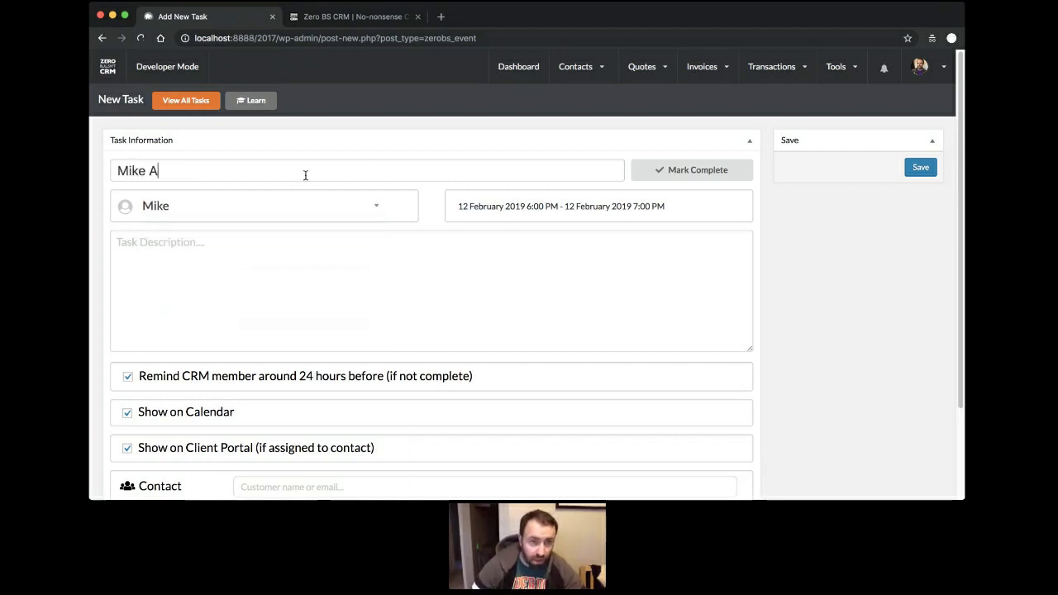
{"action": "type", "text": "WOL"}
{"action": "scroll", "coordinate": [270, 288], "scroll_direction": "down", "scroll_amount": 2}
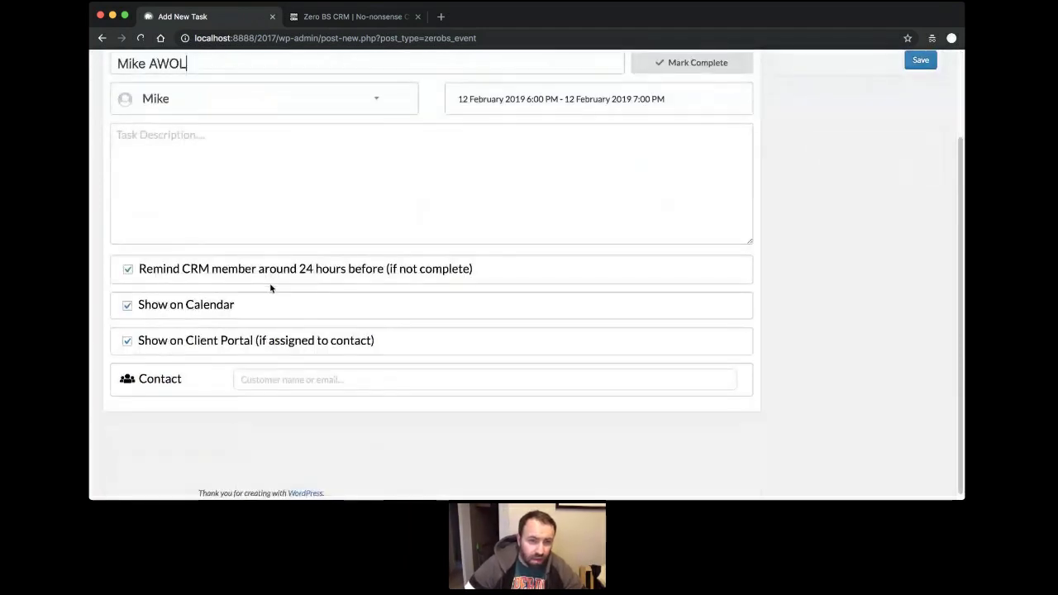
{"action": "left_click", "coordinate": [366, 381]}
{"action": "scroll", "coordinate": [702, 207], "scroll_direction": "up", "scroll_amount": 3}
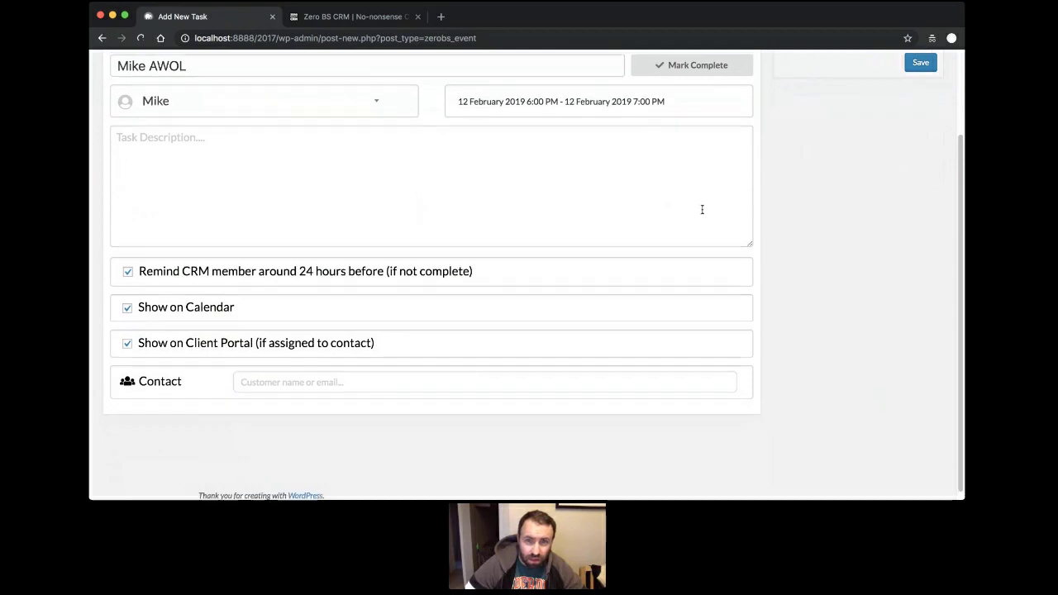
Set the task to run 25–28 February at 6:00 PM and save it.
{"action": "left_click", "coordinate": [591, 198]}
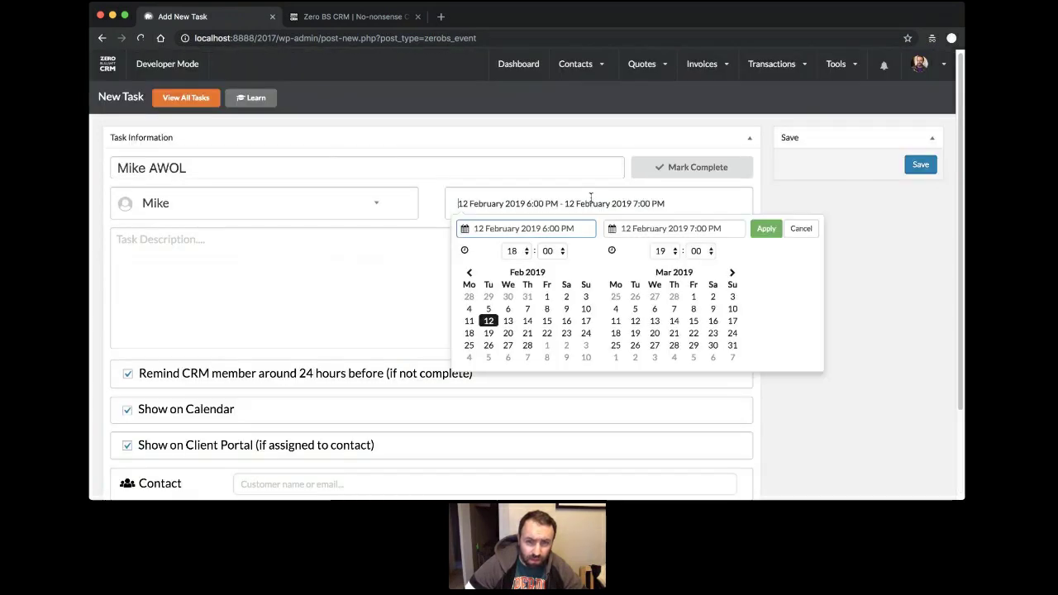
{"action": "left_click", "coordinate": [469, 345]}
{"action": "left_click", "coordinate": [528, 346]}
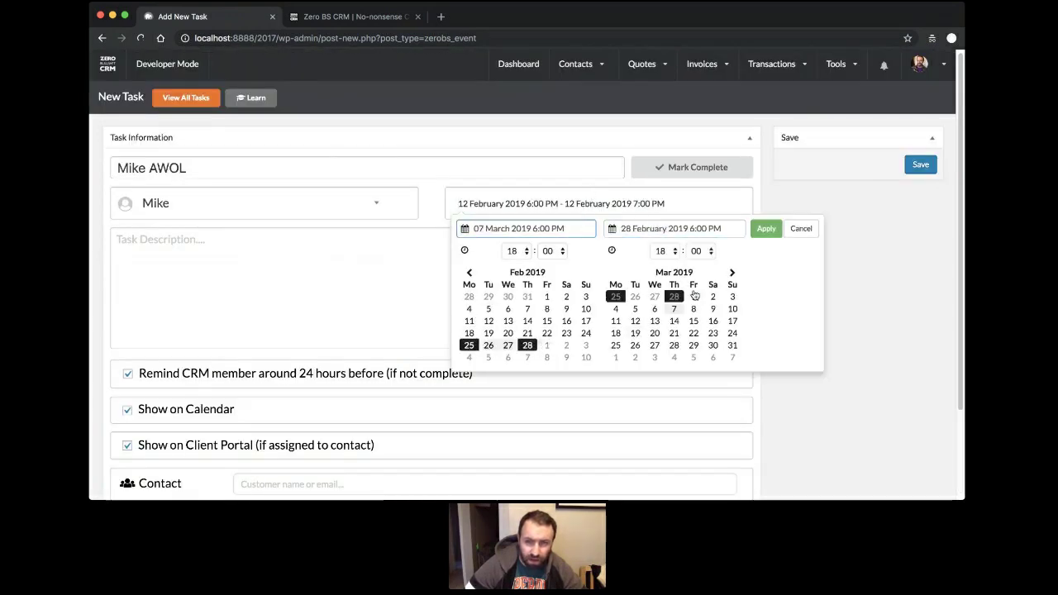
{"action": "left_click", "coordinate": [764, 228]}
{"action": "left_click", "coordinate": [917, 166]}
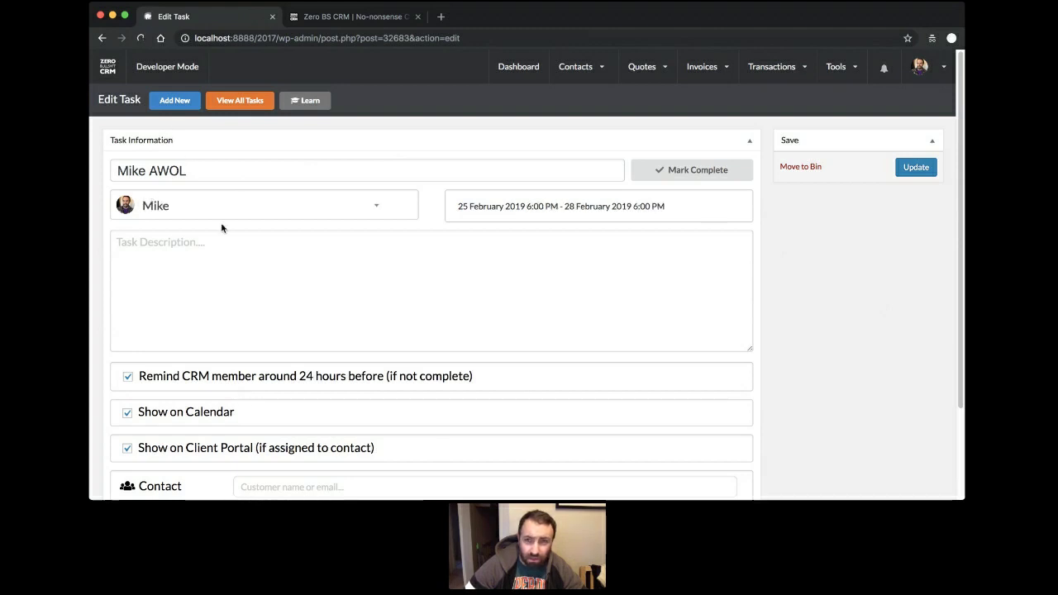
{"action": "left_click", "coordinate": [839, 96]}
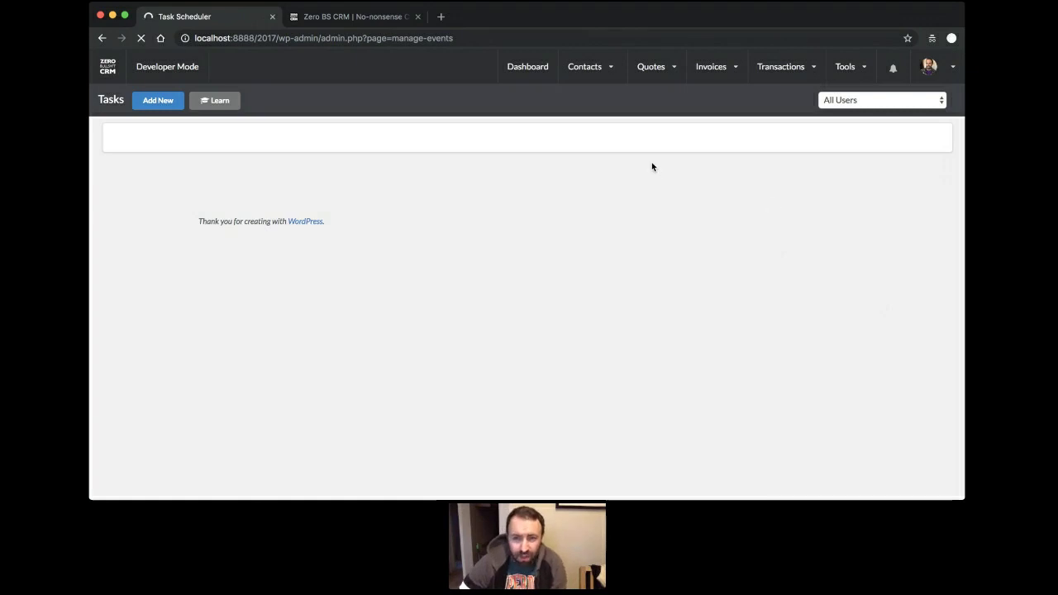
{"action": "scroll", "coordinate": [537, 212], "scroll_direction": "down", "scroll_amount": 3}
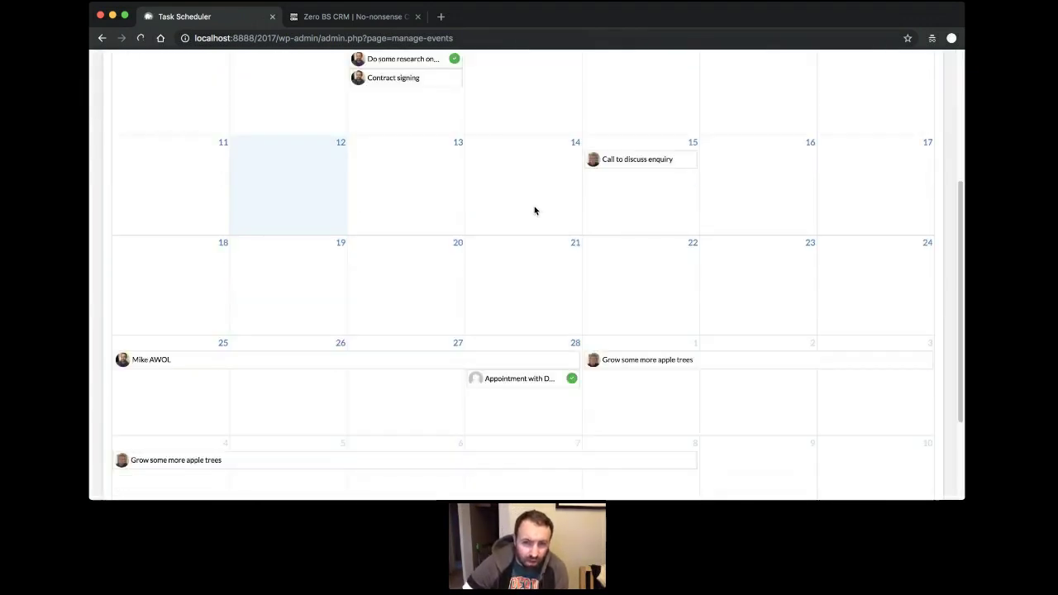
{"action": "scroll", "coordinate": [534, 210], "scroll_direction": "down", "scroll_amount": 2}
{"action": "scroll", "coordinate": [546, 269], "scroll_direction": "up", "scroll_amount": 5}
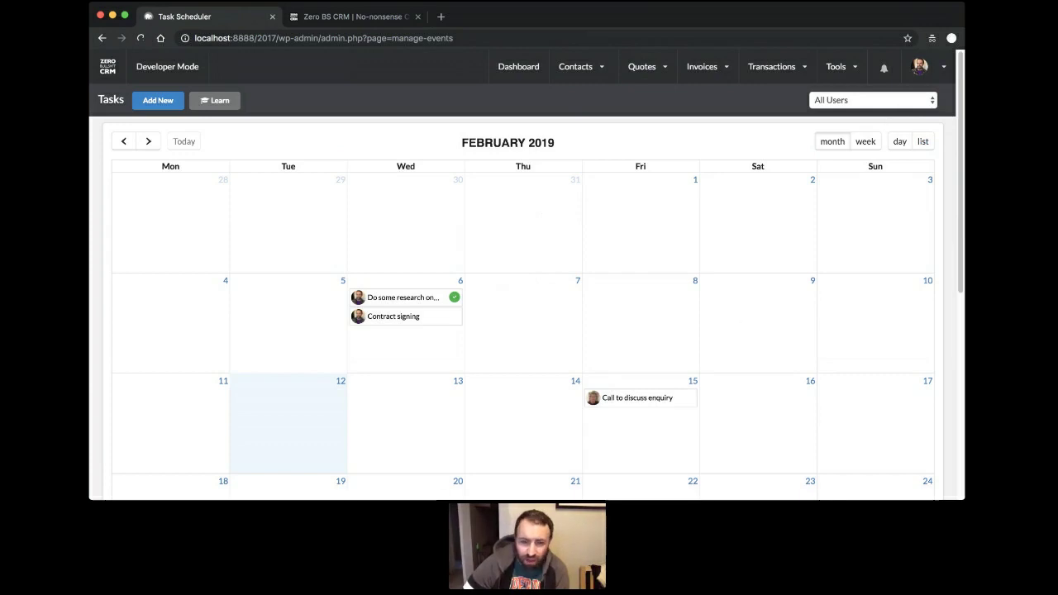
{"action": "scroll", "coordinate": [144, 304], "scroll_direction": "down", "scroll_amount": 4}
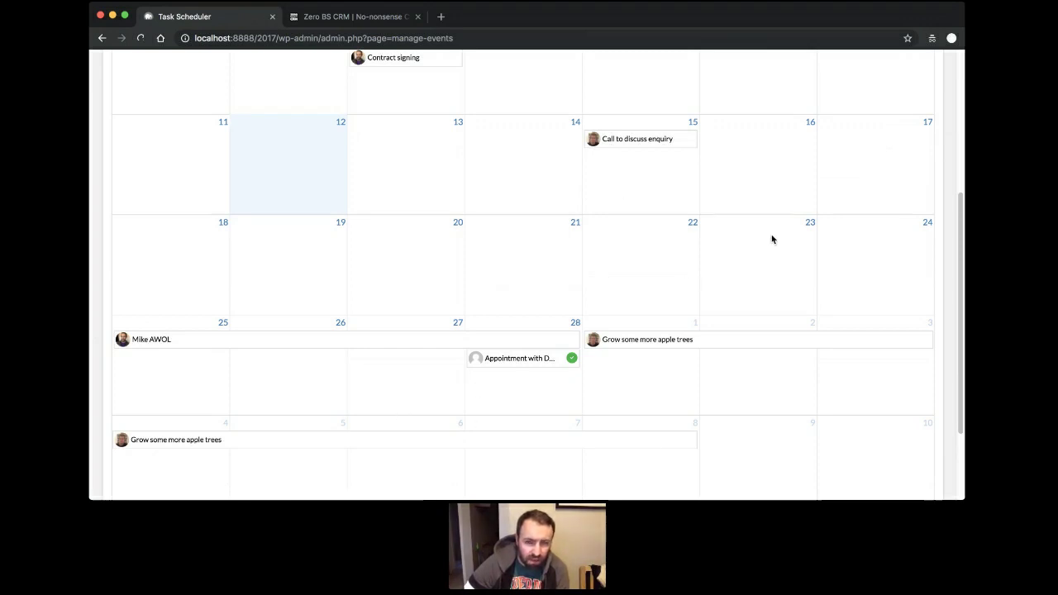
{"action": "scroll", "coordinate": [196, 356], "scroll_direction": "up", "scroll_amount": 5}
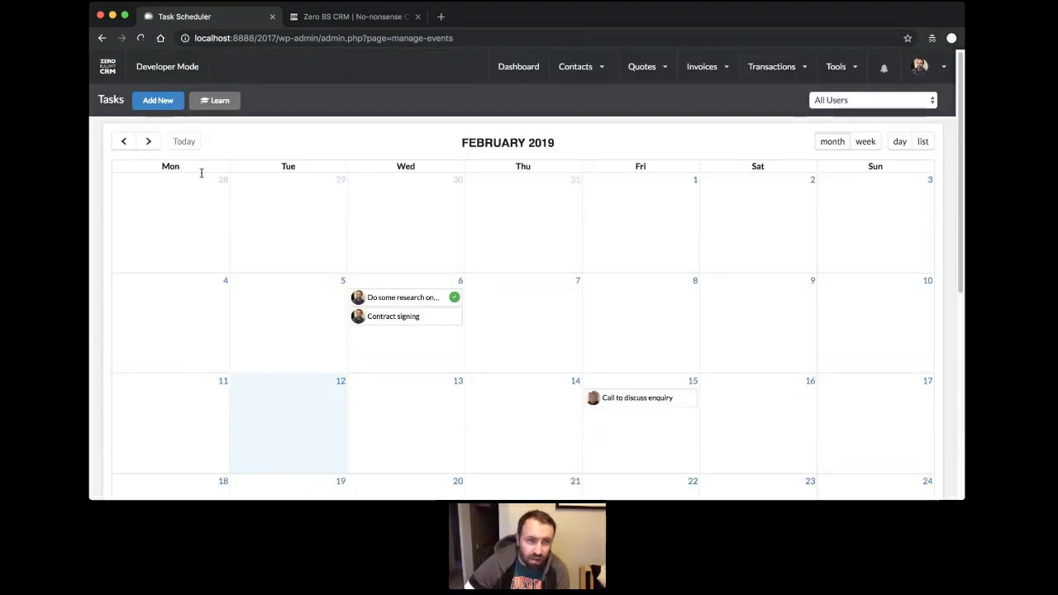
{"action": "scroll", "coordinate": [317, 213], "scroll_direction": "down", "scroll_amount": 5}
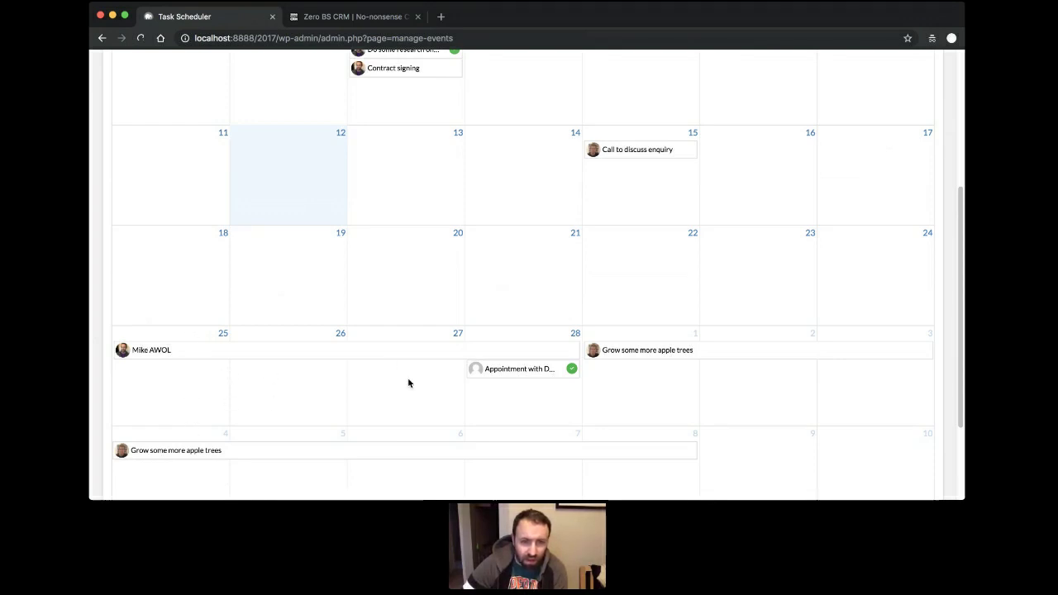
{"action": "scroll", "coordinate": [338, 339], "scroll_direction": "up", "scroll_amount": 5}
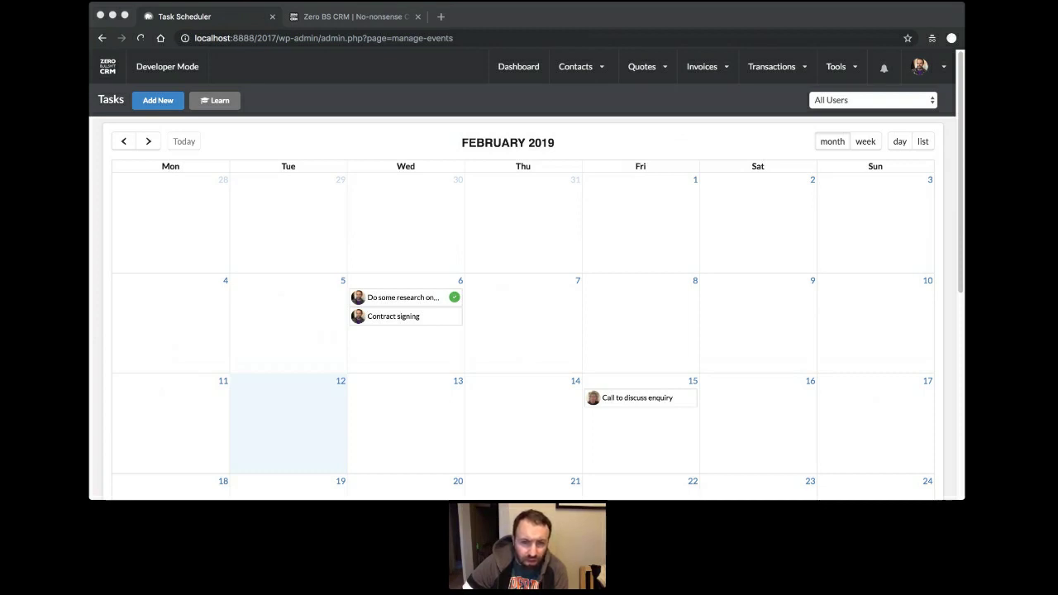
On the zerobscrm.com tab, replace 'zbs-blog/' with 'road-to-v3' in the address to load that page.
{"action": "left_click", "coordinate": [520, 72]}
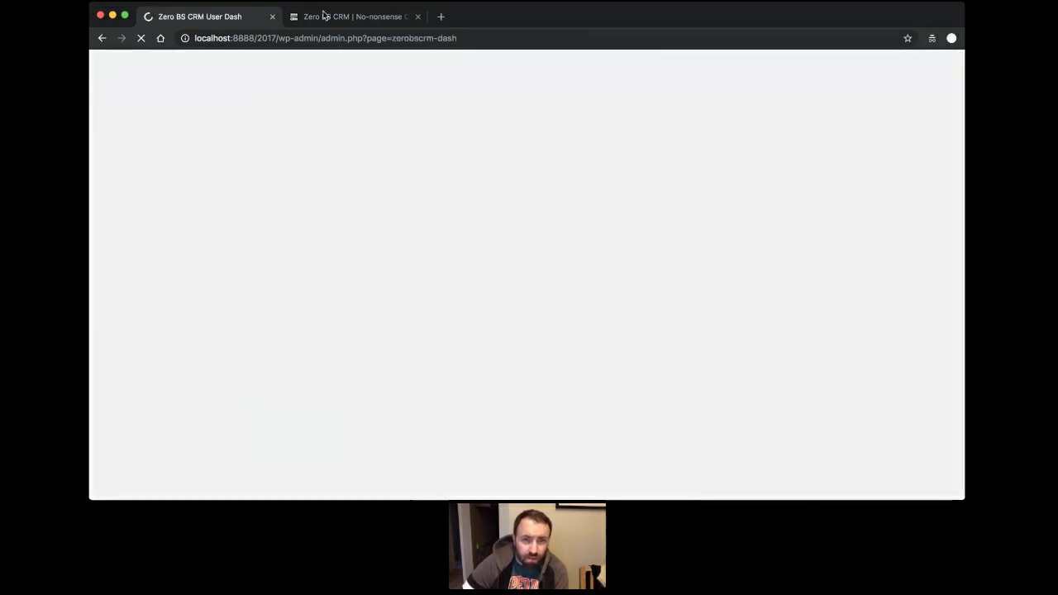
{"action": "left_click", "coordinate": [323, 15]}
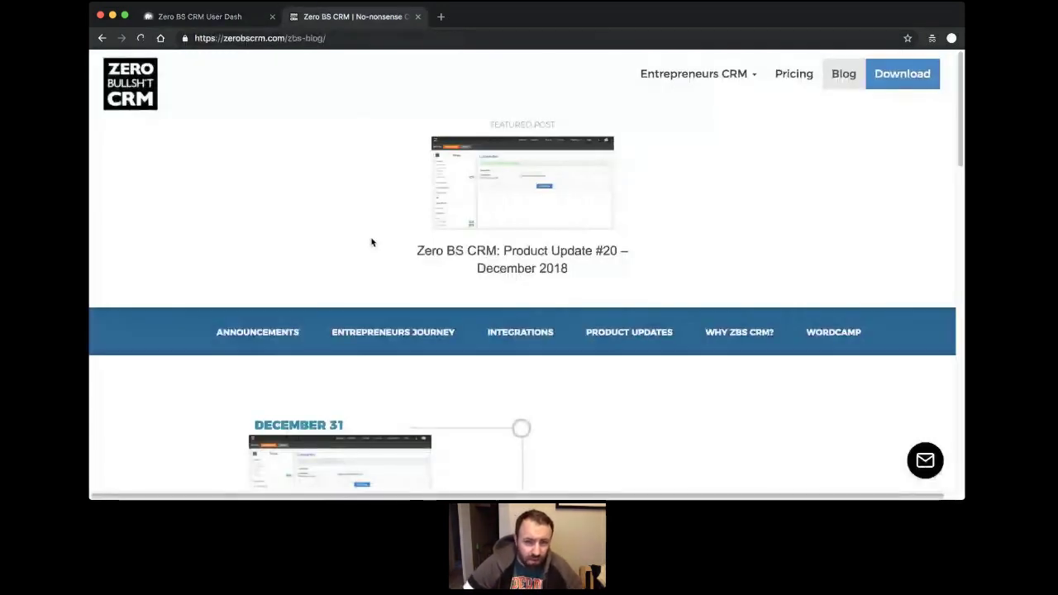
{"action": "scroll", "coordinate": [372, 242], "scroll_direction": "down", "scroll_amount": 3}
{"action": "scroll", "coordinate": [373, 236], "scroll_direction": "up", "scroll_amount": 1}
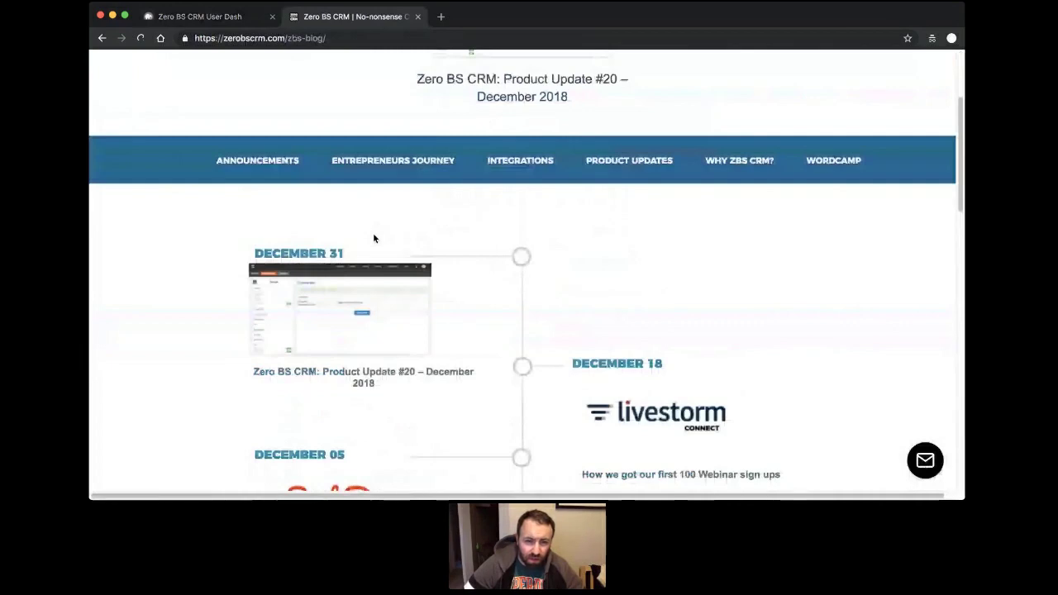
{"action": "scroll", "coordinate": [342, 150], "scroll_direction": "up", "scroll_amount": 2}
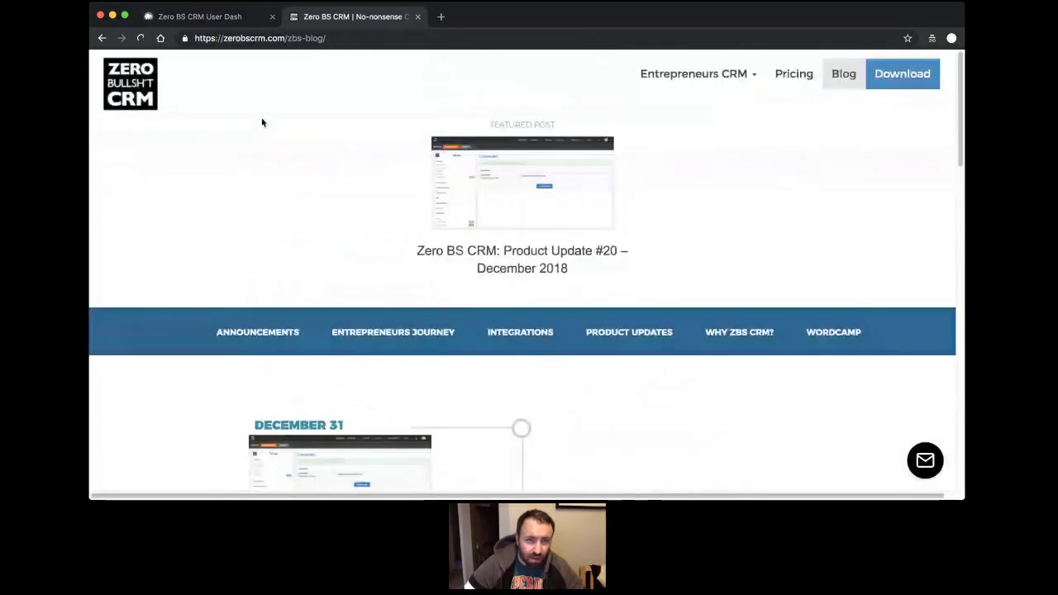
{"action": "left_click_drag", "start_coordinate": [286, 38], "coordinate": [433, 67]}
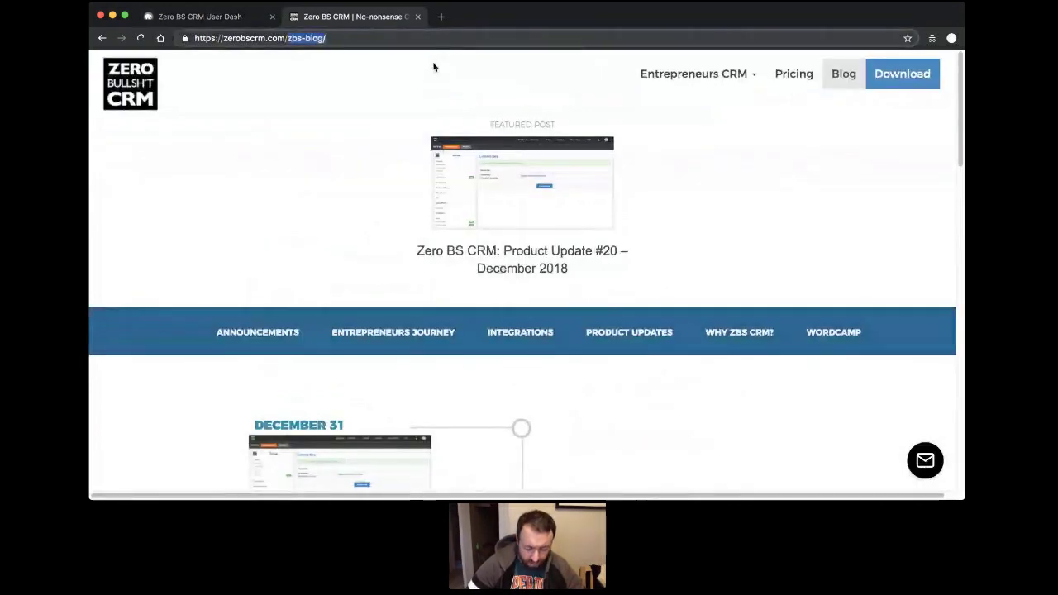
{"action": "type", "text": "road-to-v3"}
{"action": "key", "text": "Return"}
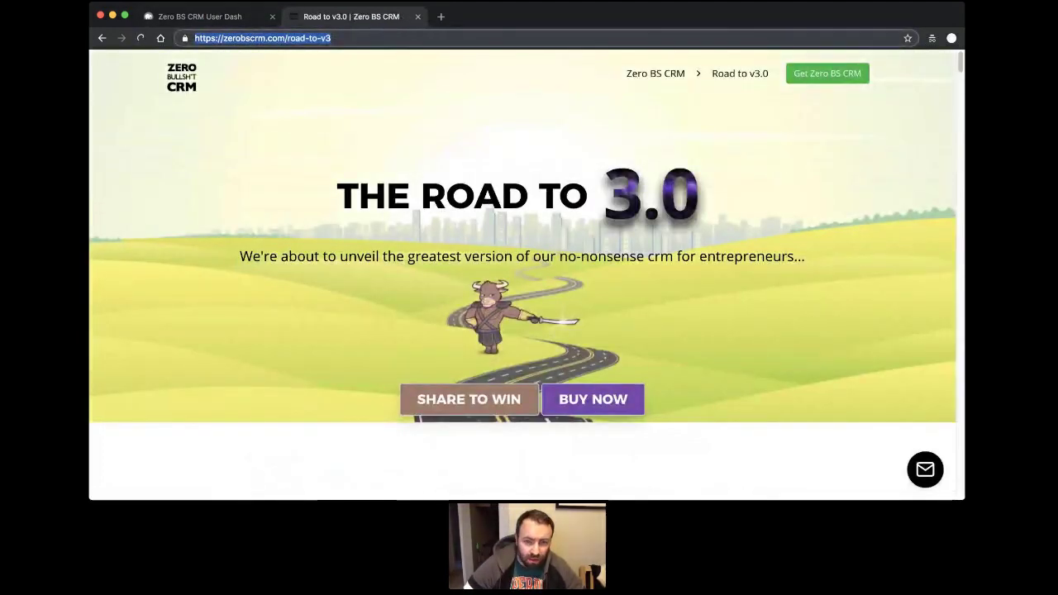
Leave the Road to v3.0 page and return to the Zero BS CRM User Dash tab.
{"action": "left_click", "coordinate": [475, 379]}
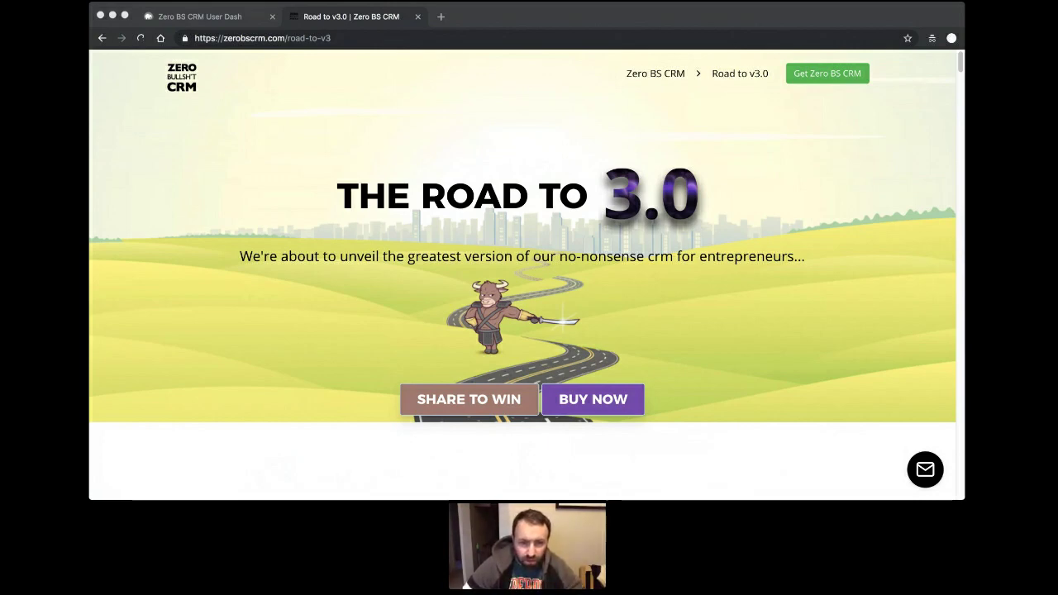
{"action": "left_click", "coordinate": [697, 498]}
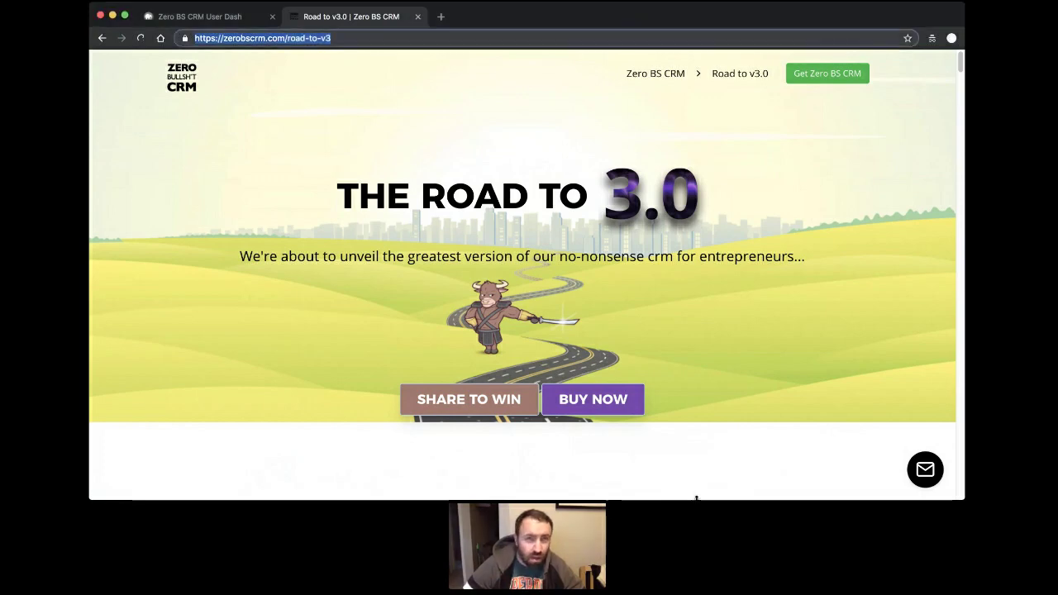
{"action": "left_click", "coordinate": [223, 20]}
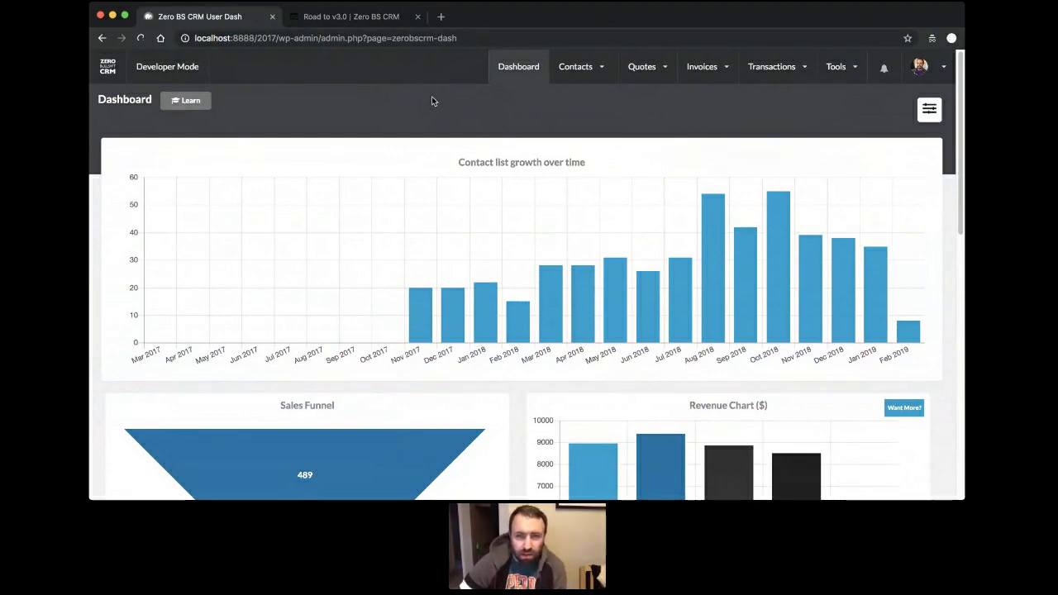
Browse the top navigation menus, then open Quotes > View all.
{"action": "mouse_move", "coordinate": [582, 70]}
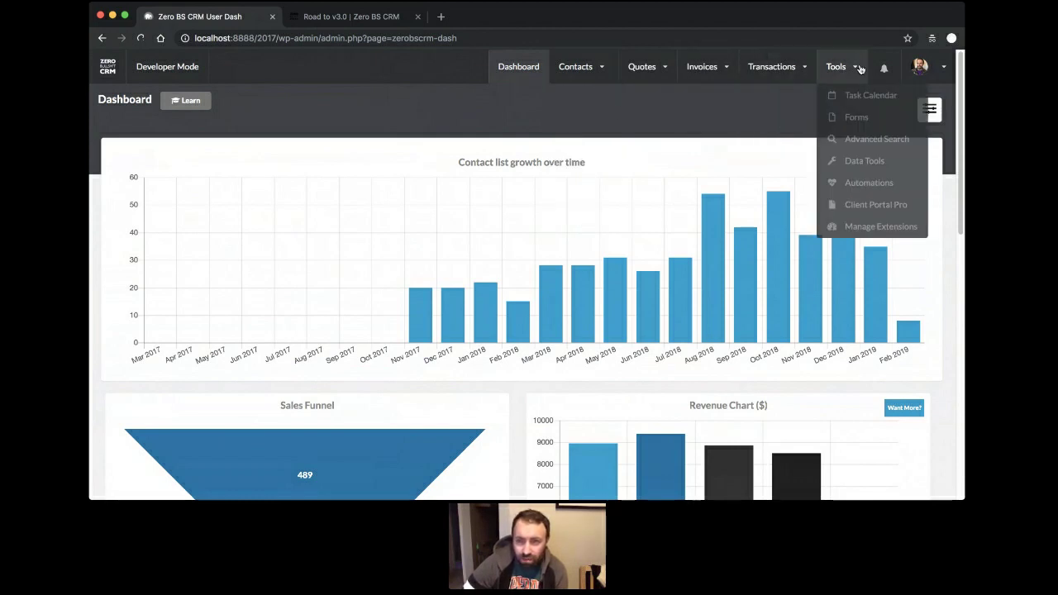
{"action": "mouse_move", "coordinate": [764, 74]}
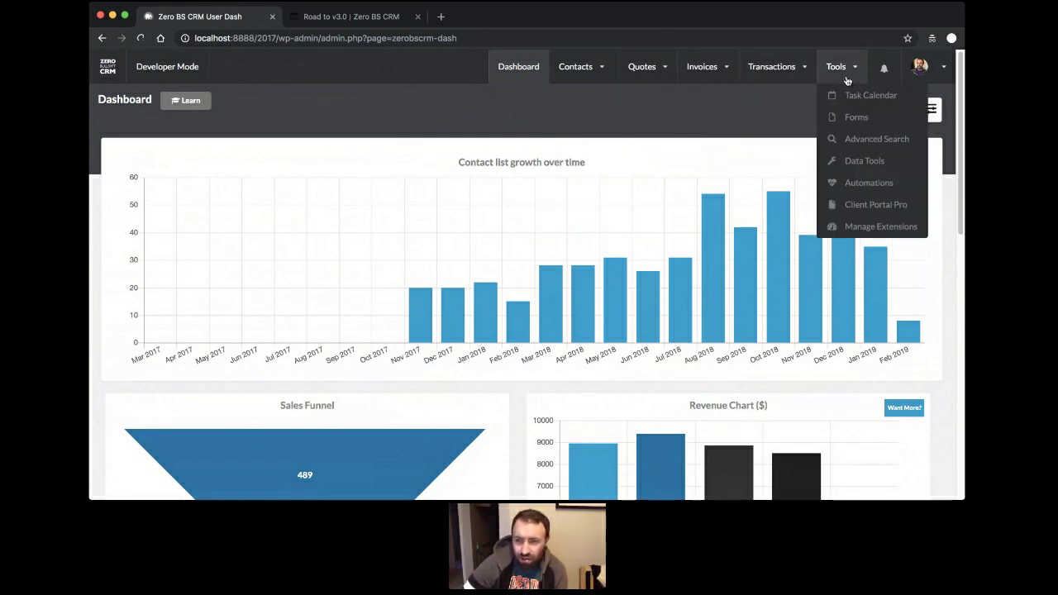
{"action": "mouse_move", "coordinate": [916, 77]}
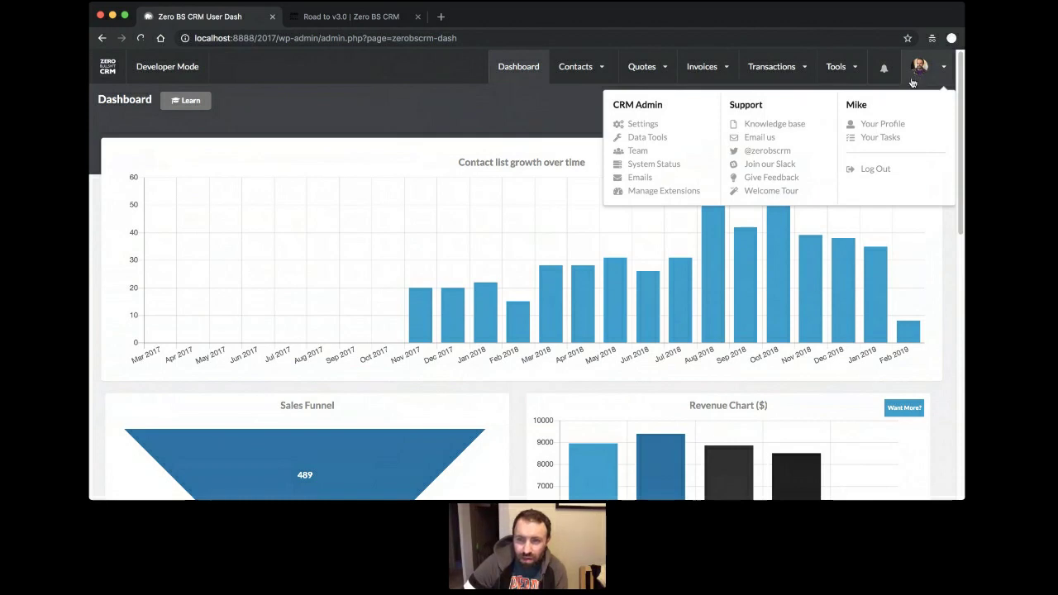
{"action": "mouse_move", "coordinate": [848, 74]}
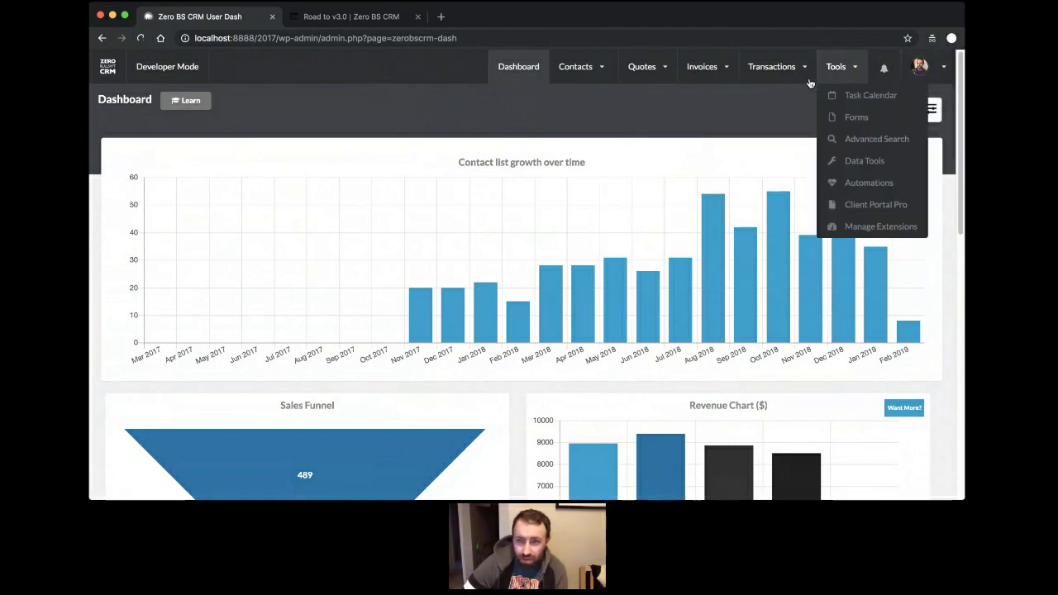
{"action": "mouse_move", "coordinate": [642, 73]}
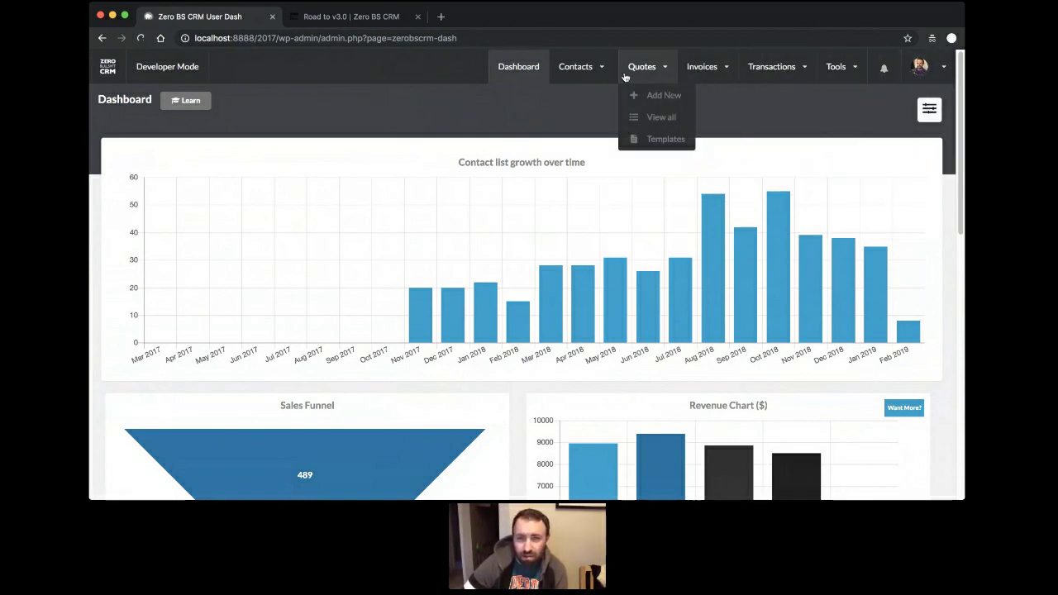
{"action": "left_click", "coordinate": [658, 120]}
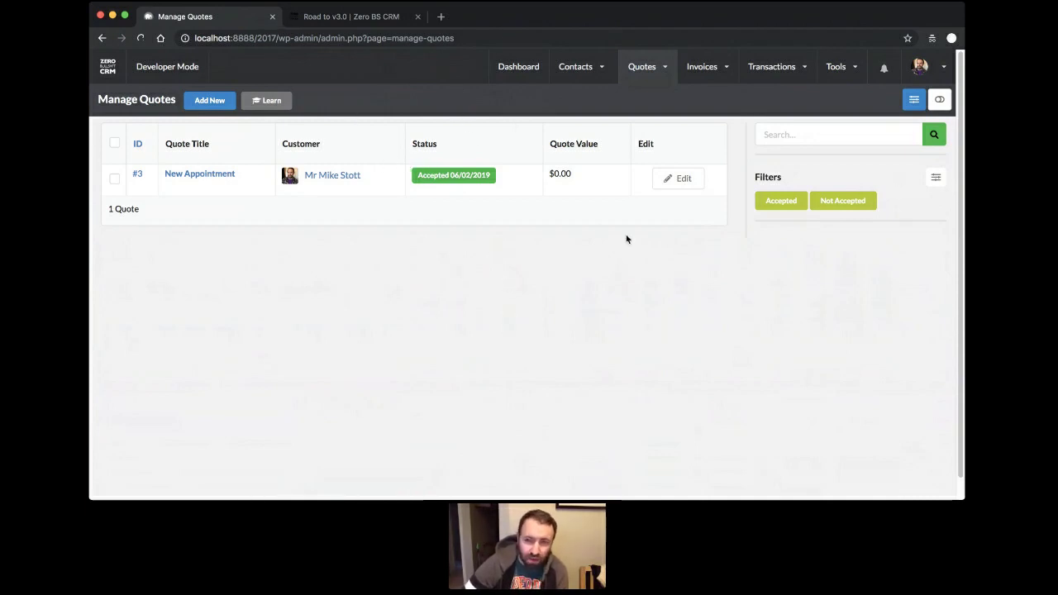
Go from the Manage Quotes list back to the CRM Dashboard via the top navigation.
{"action": "left_click", "coordinate": [520, 71]}
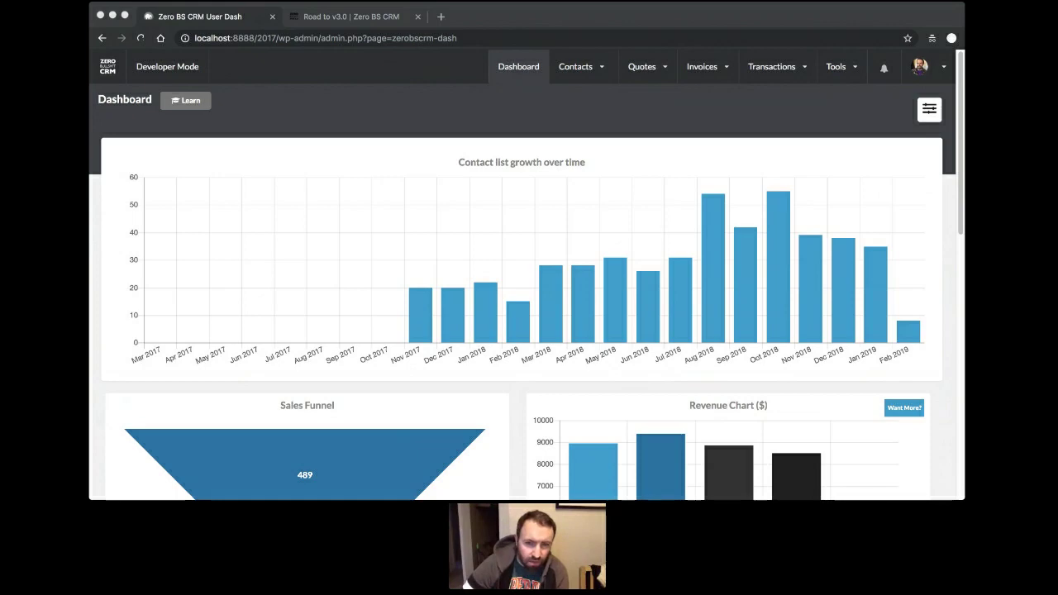
On the Road to v3.0 tab, scroll to v2.0 pricing: Freelancer $129, Entrepreneur $199, Reseller $649.
{"action": "left_click", "coordinate": [357, 17]}
{"action": "scroll", "coordinate": [422, 292], "scroll_direction": "down", "scroll_amount": 20}
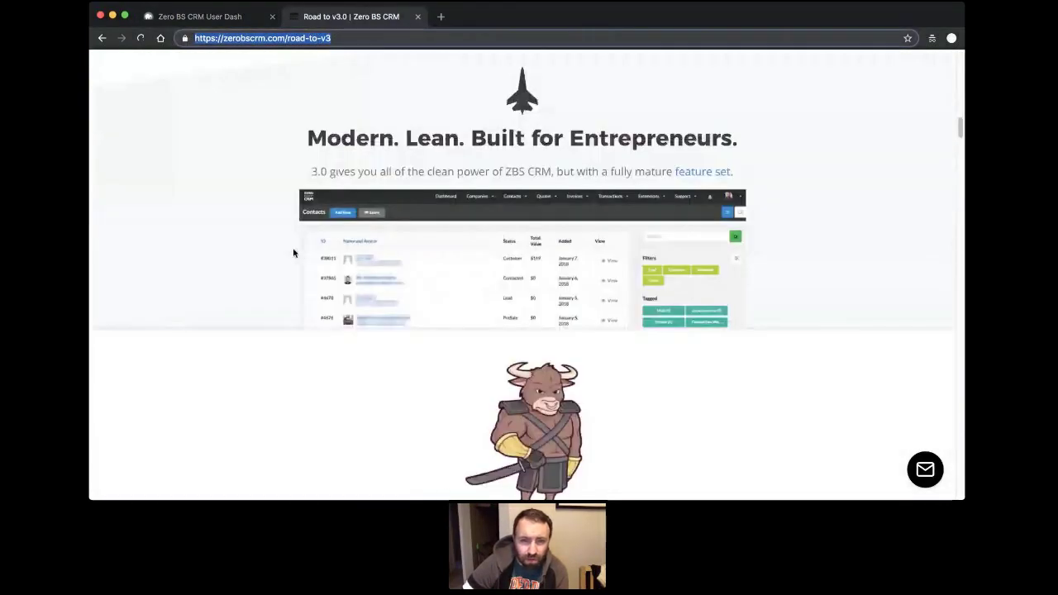
{"action": "scroll", "coordinate": [294, 248], "scroll_direction": "down", "scroll_amount": 10}
{"action": "scroll", "coordinate": [264, 240], "scroll_direction": "down", "scroll_amount": 8}
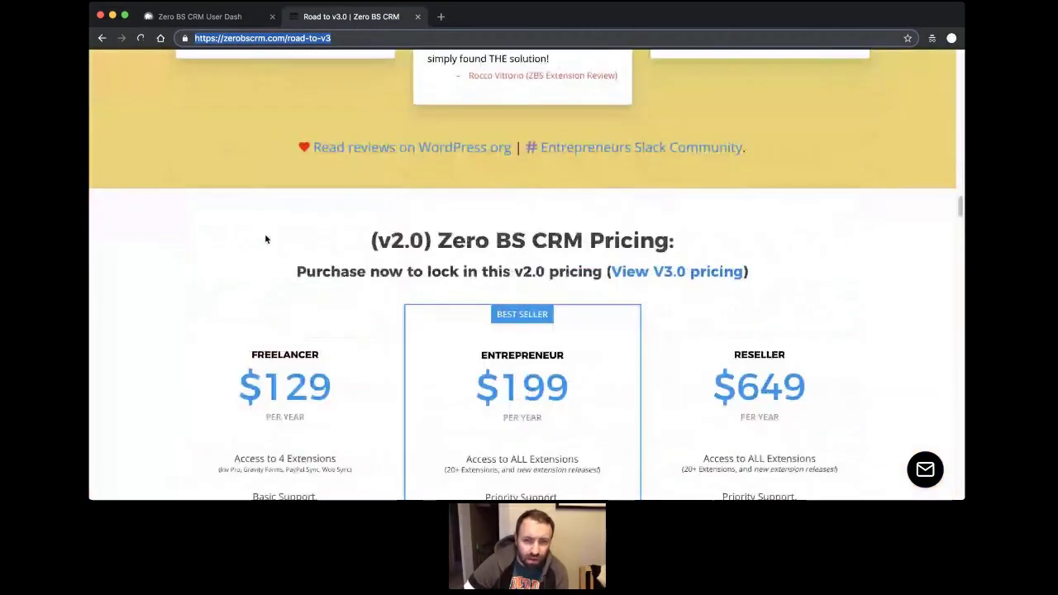
{"action": "scroll", "coordinate": [264, 239], "scroll_direction": "down", "scroll_amount": 2}
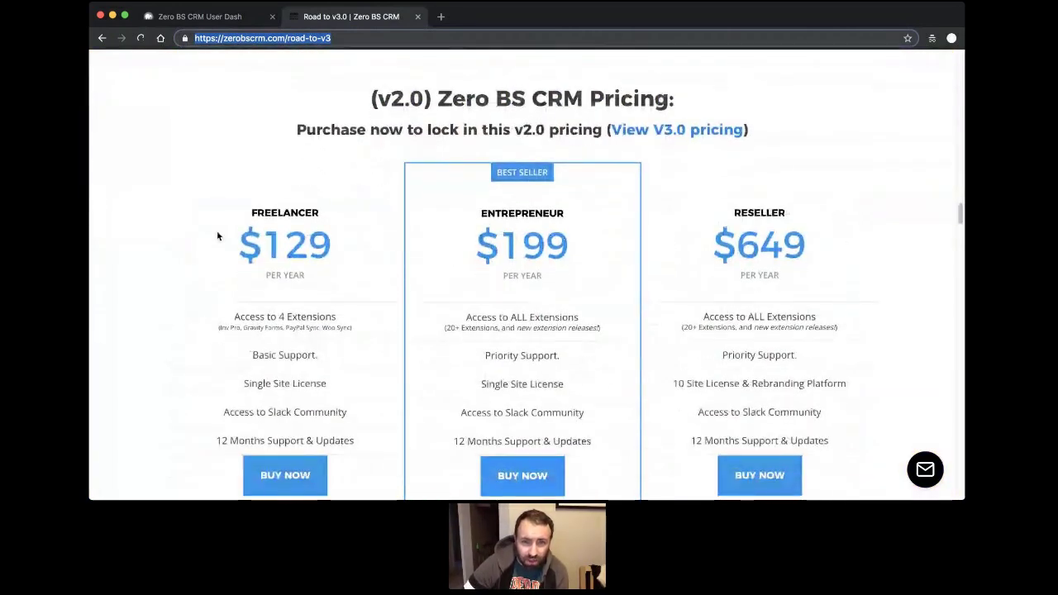